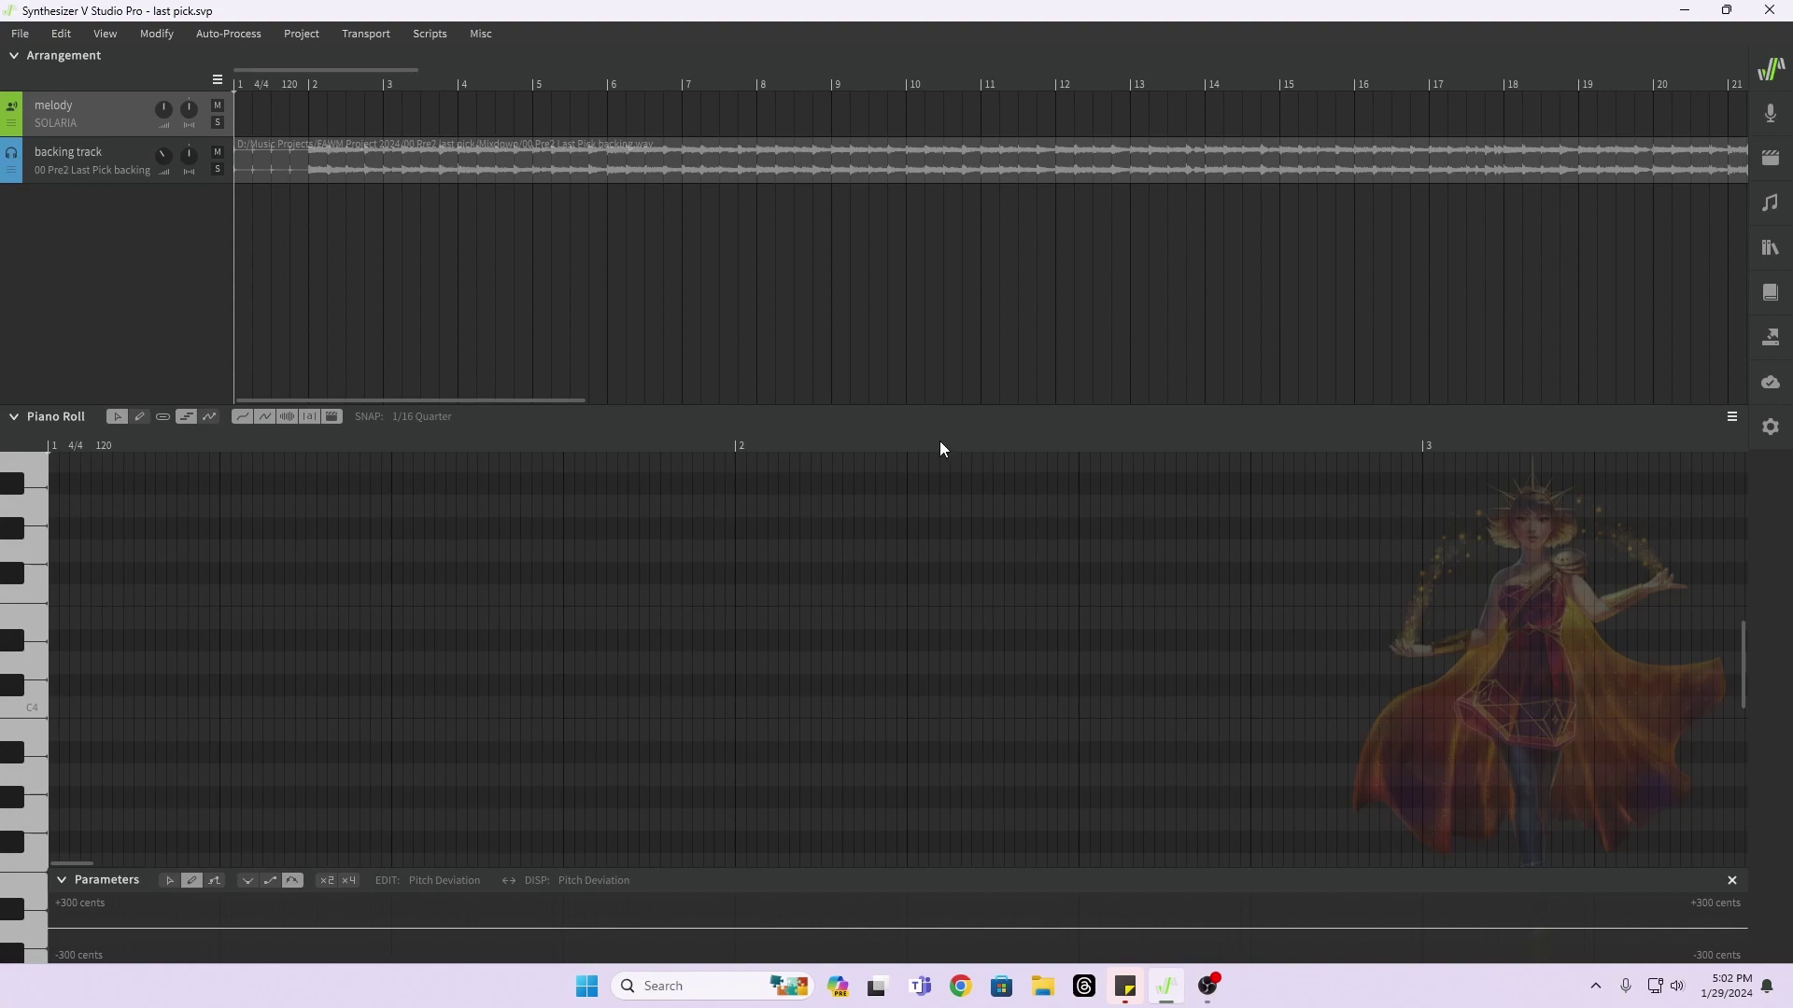
Step: Listen to the backing track from the start of the project, and stop playback once the needed section has been heard
drag(51, 553, 44, 512)
click(542, 418)
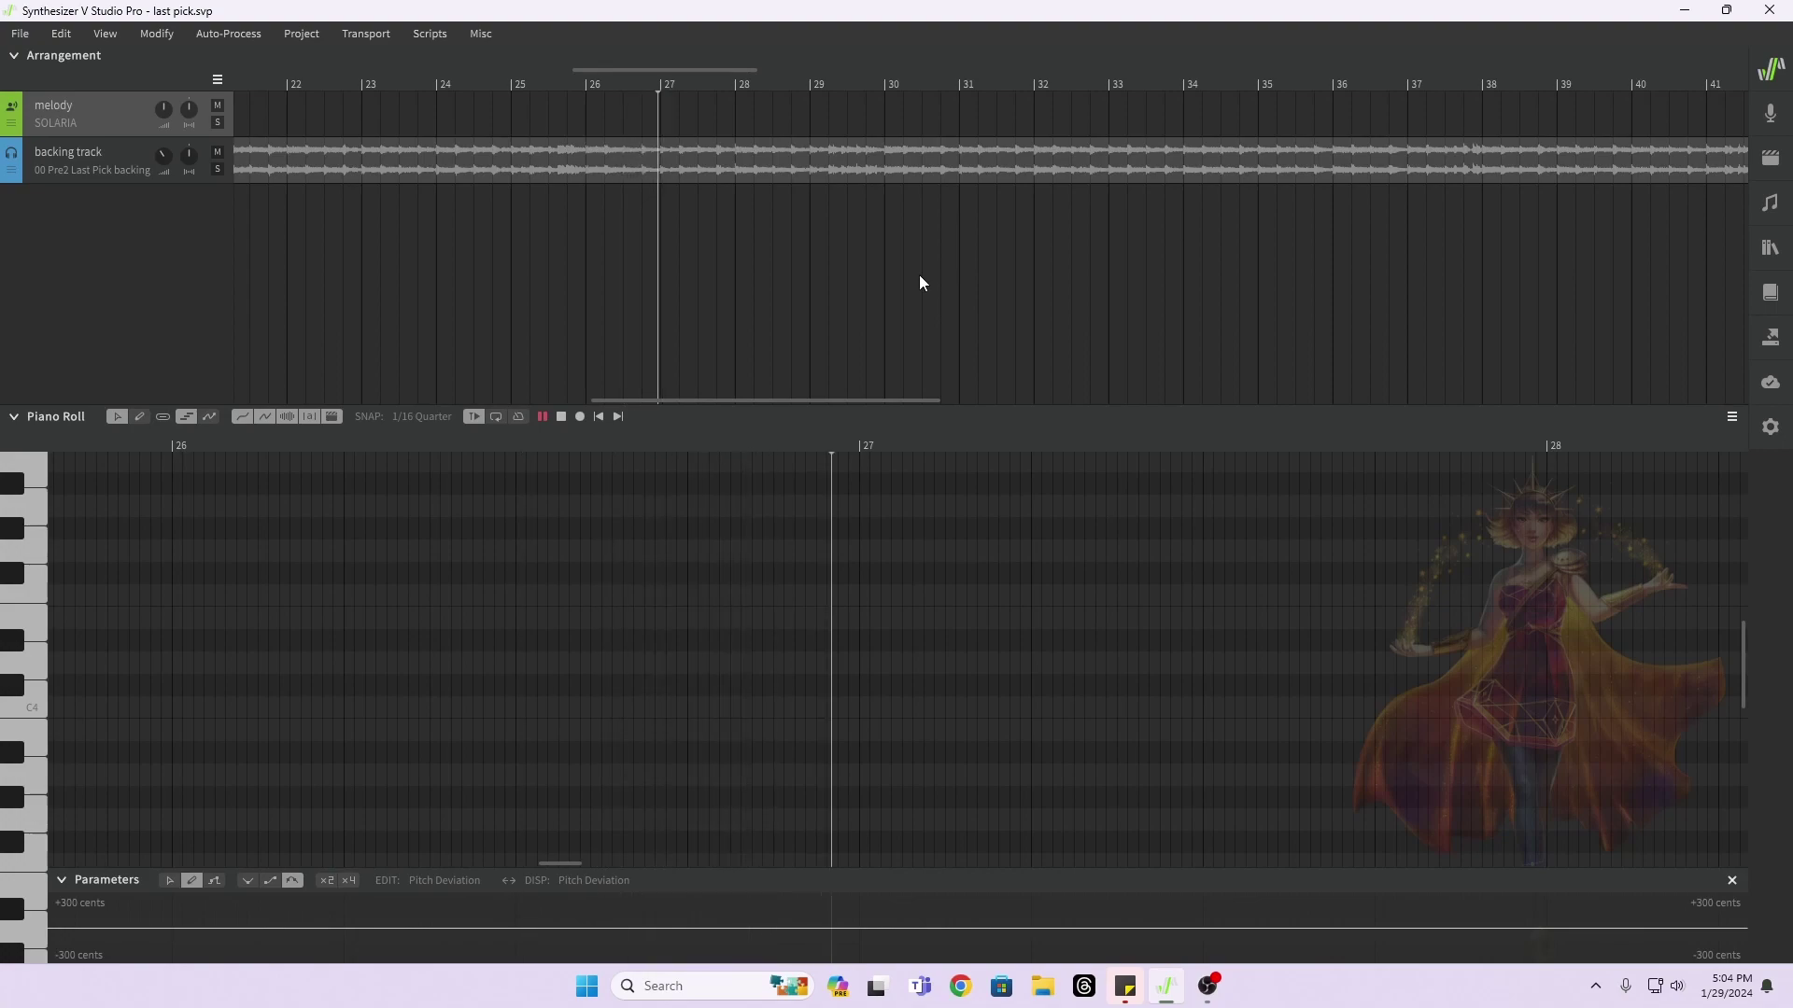
click(562, 417)
Step: Play the backing track around bars 6 and 7 to find where the vocal line should start
click(688, 440)
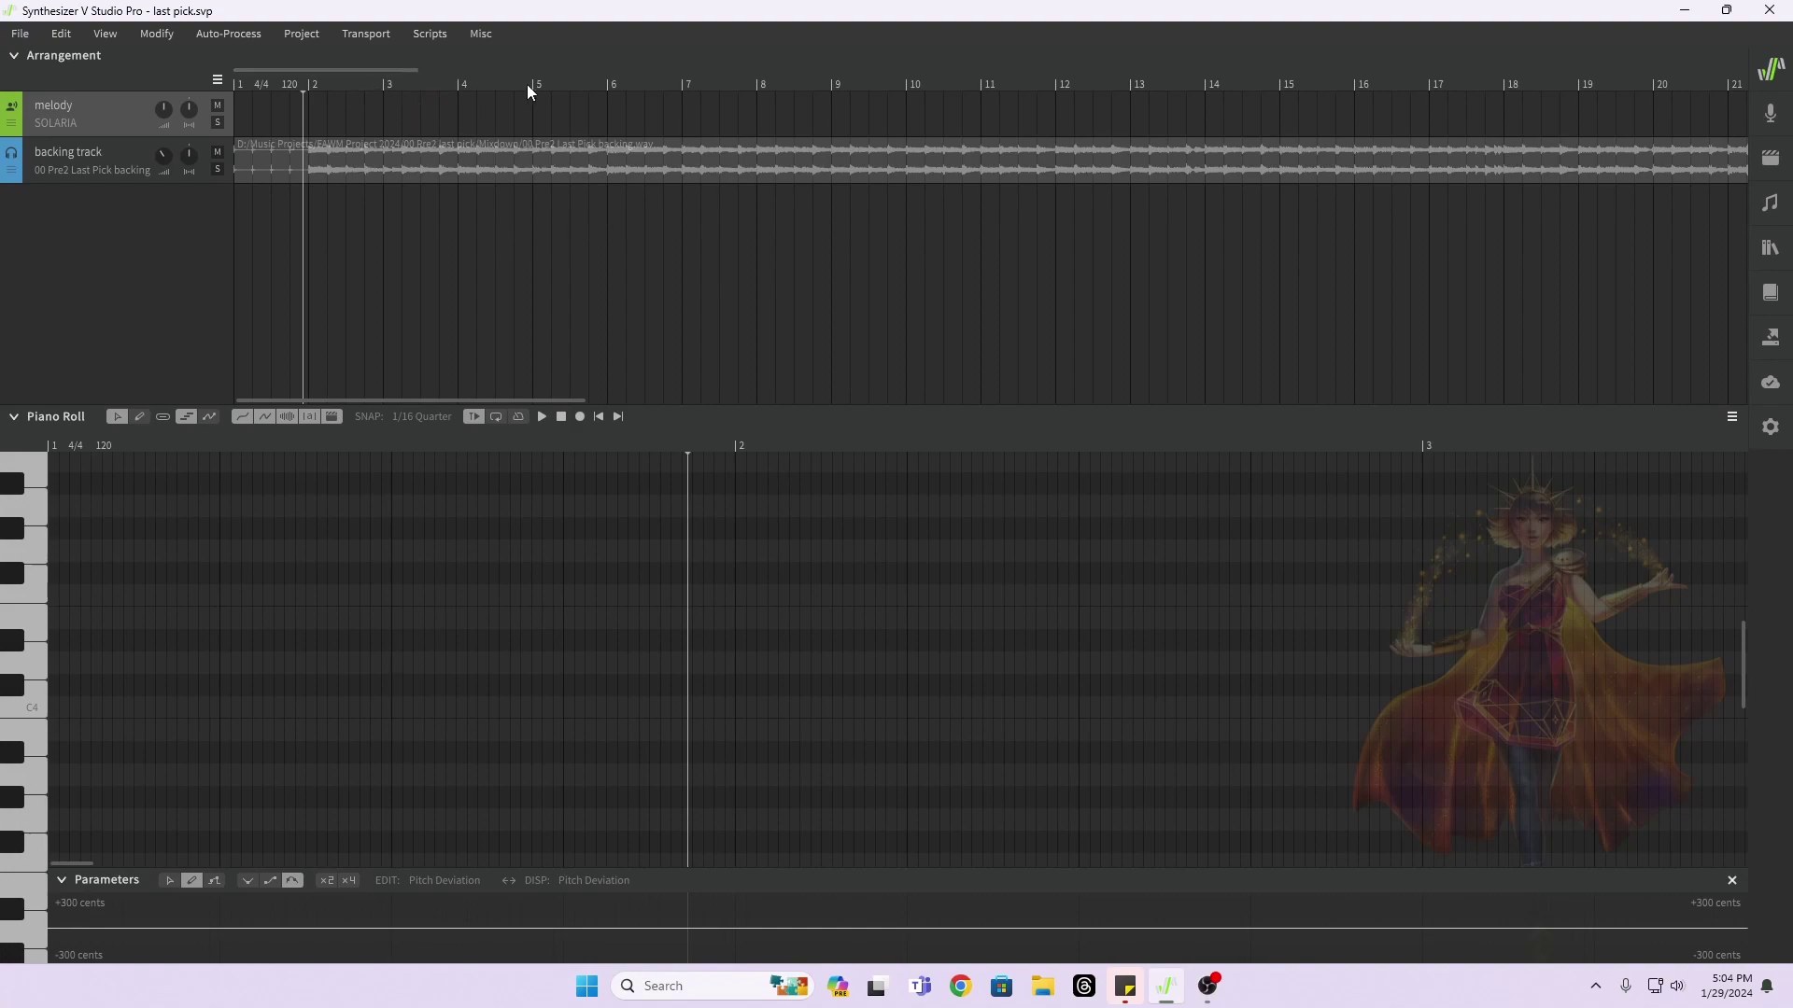
click(596, 84)
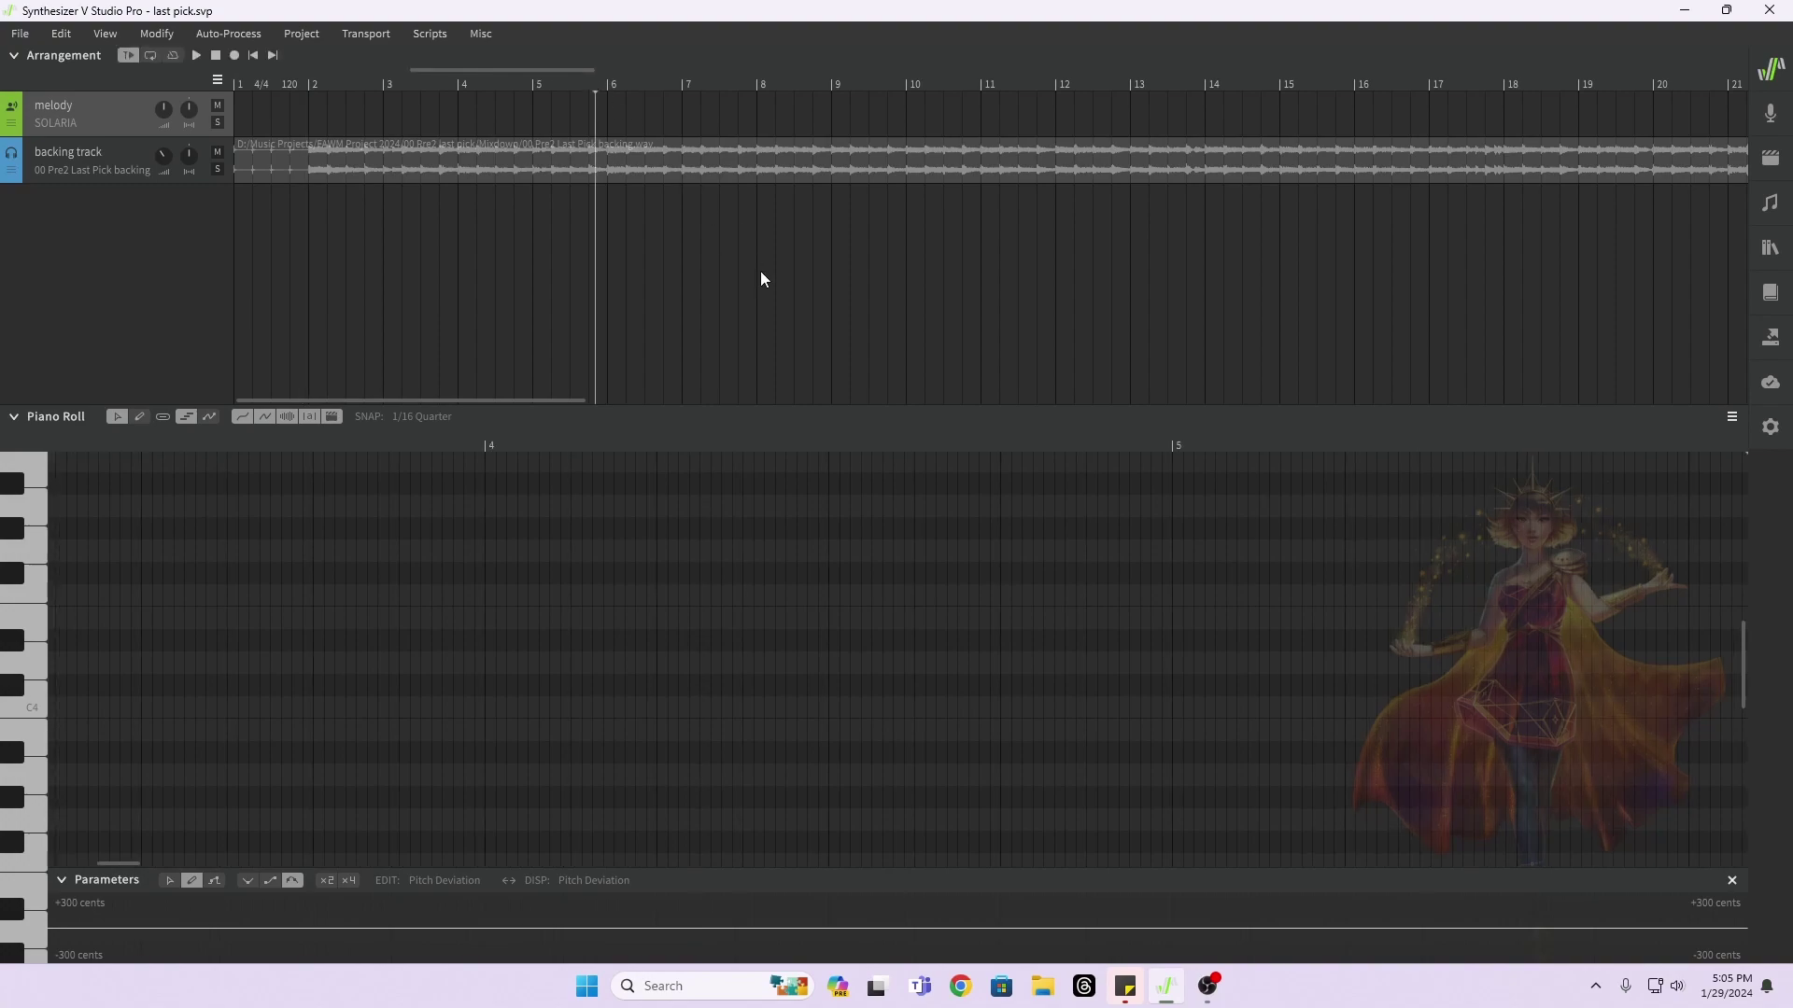
key(space)
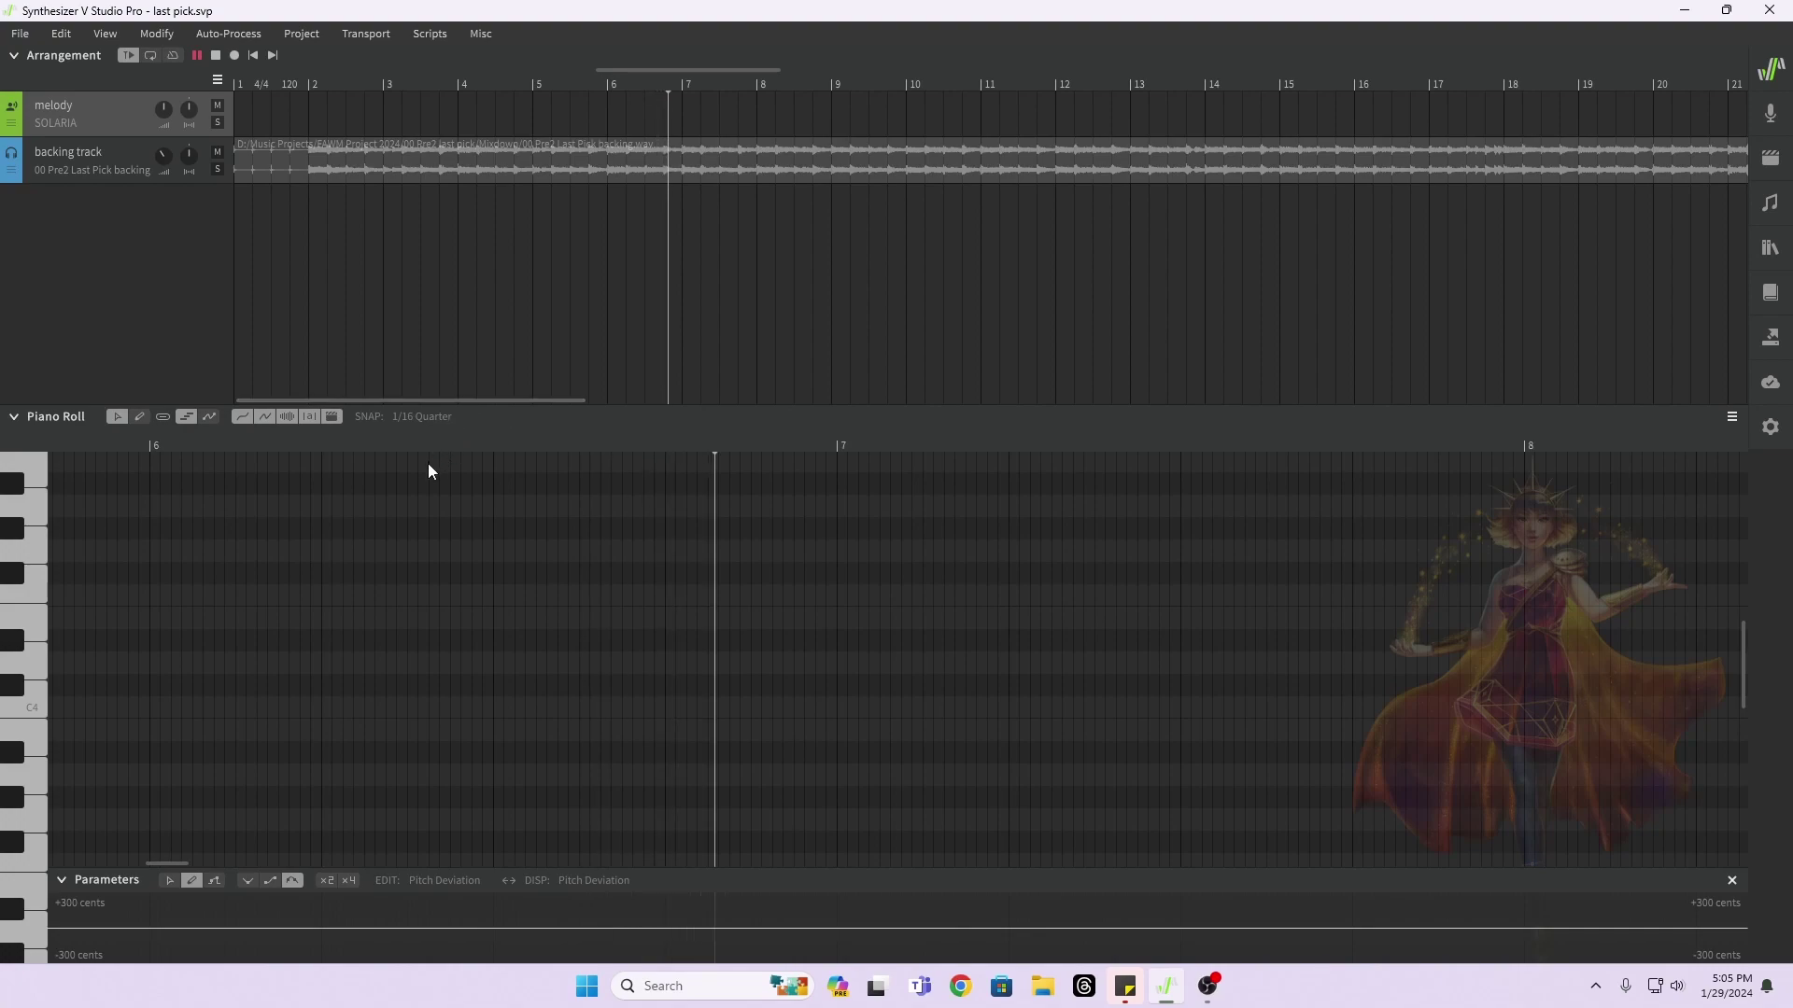
key(space)
scroll(495, 506, left, 3)
scroll(595, 512, right, 2)
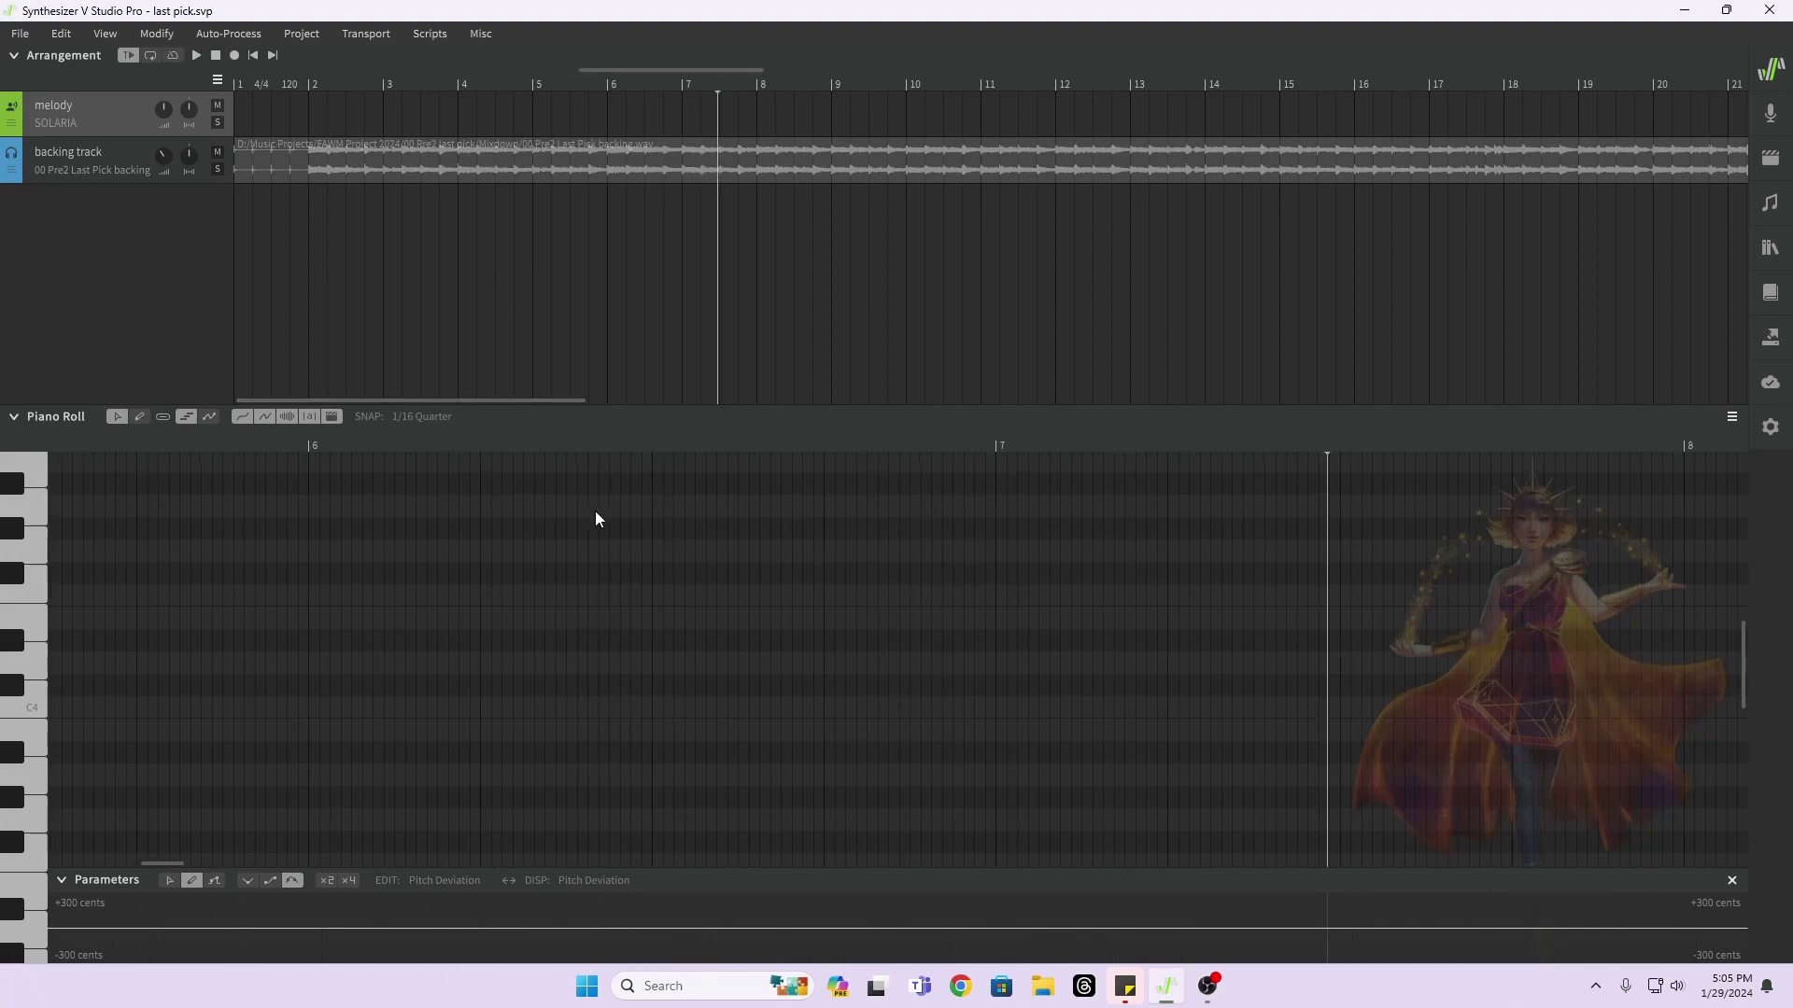
click(107, 435)
key(space)
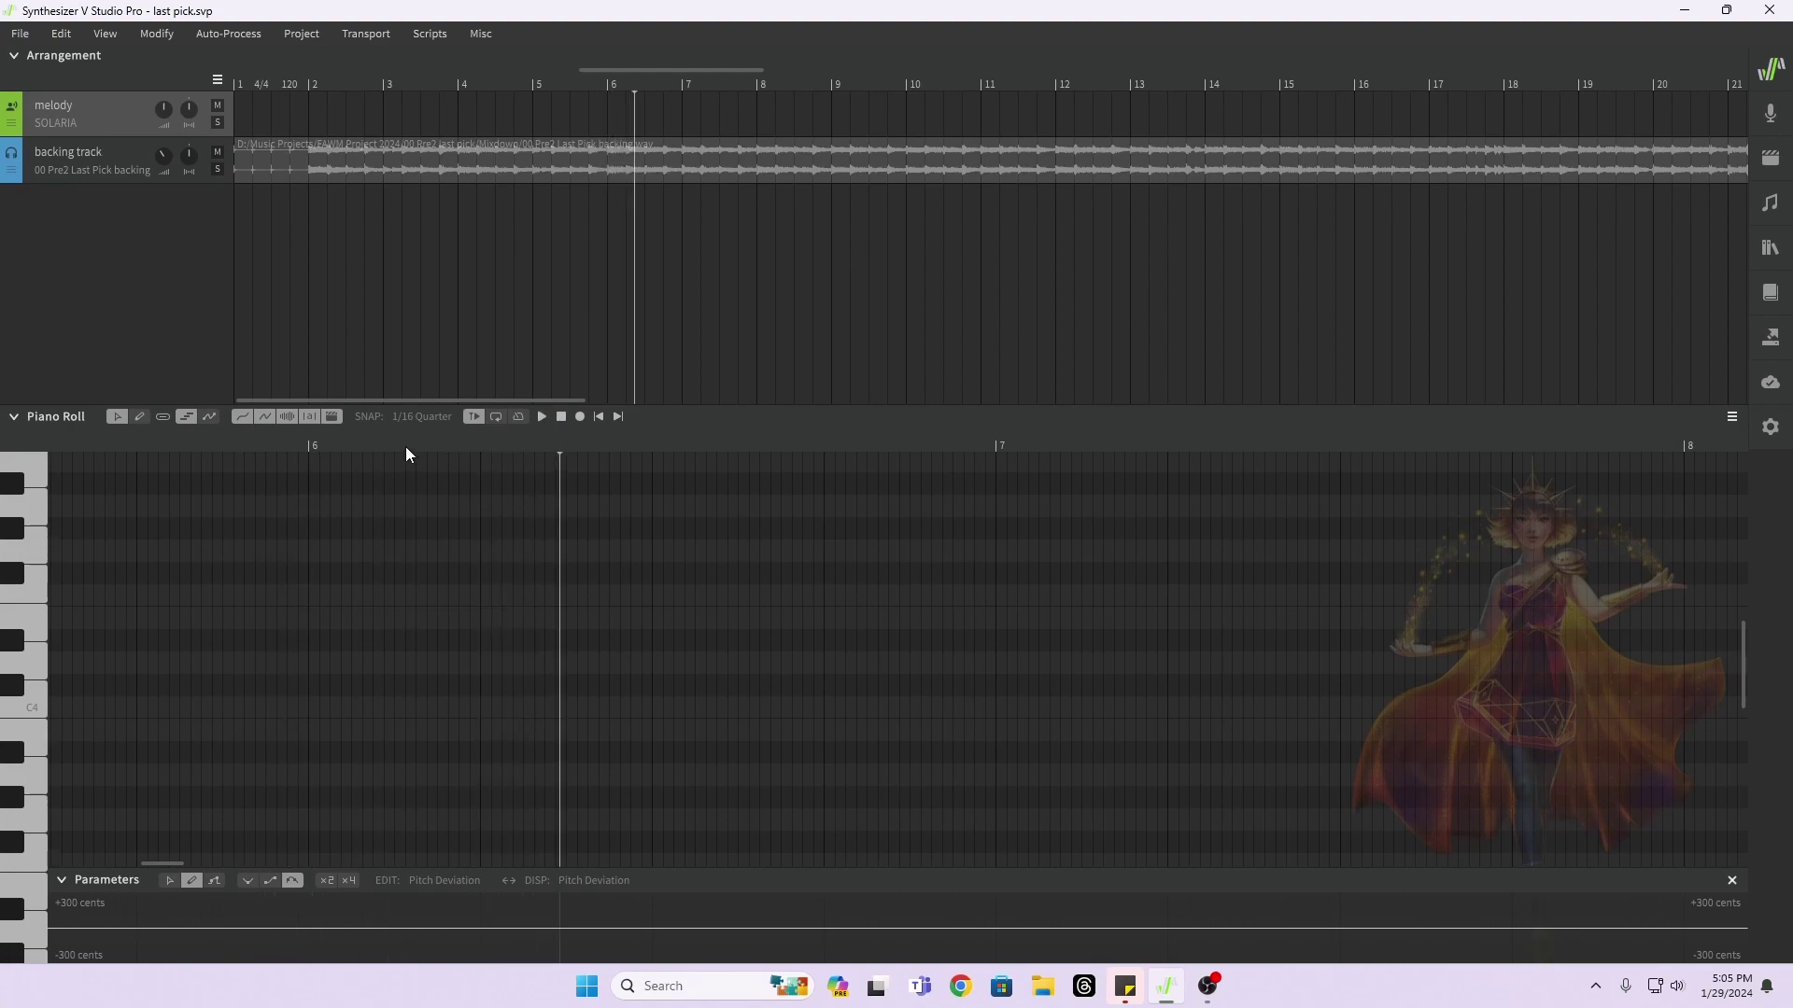
Step: Add a quarter-length note on E4 starting an eighth note into bar 6 of the melody track, and split it into two equal notes
click(400, 441)
click(396, 441)
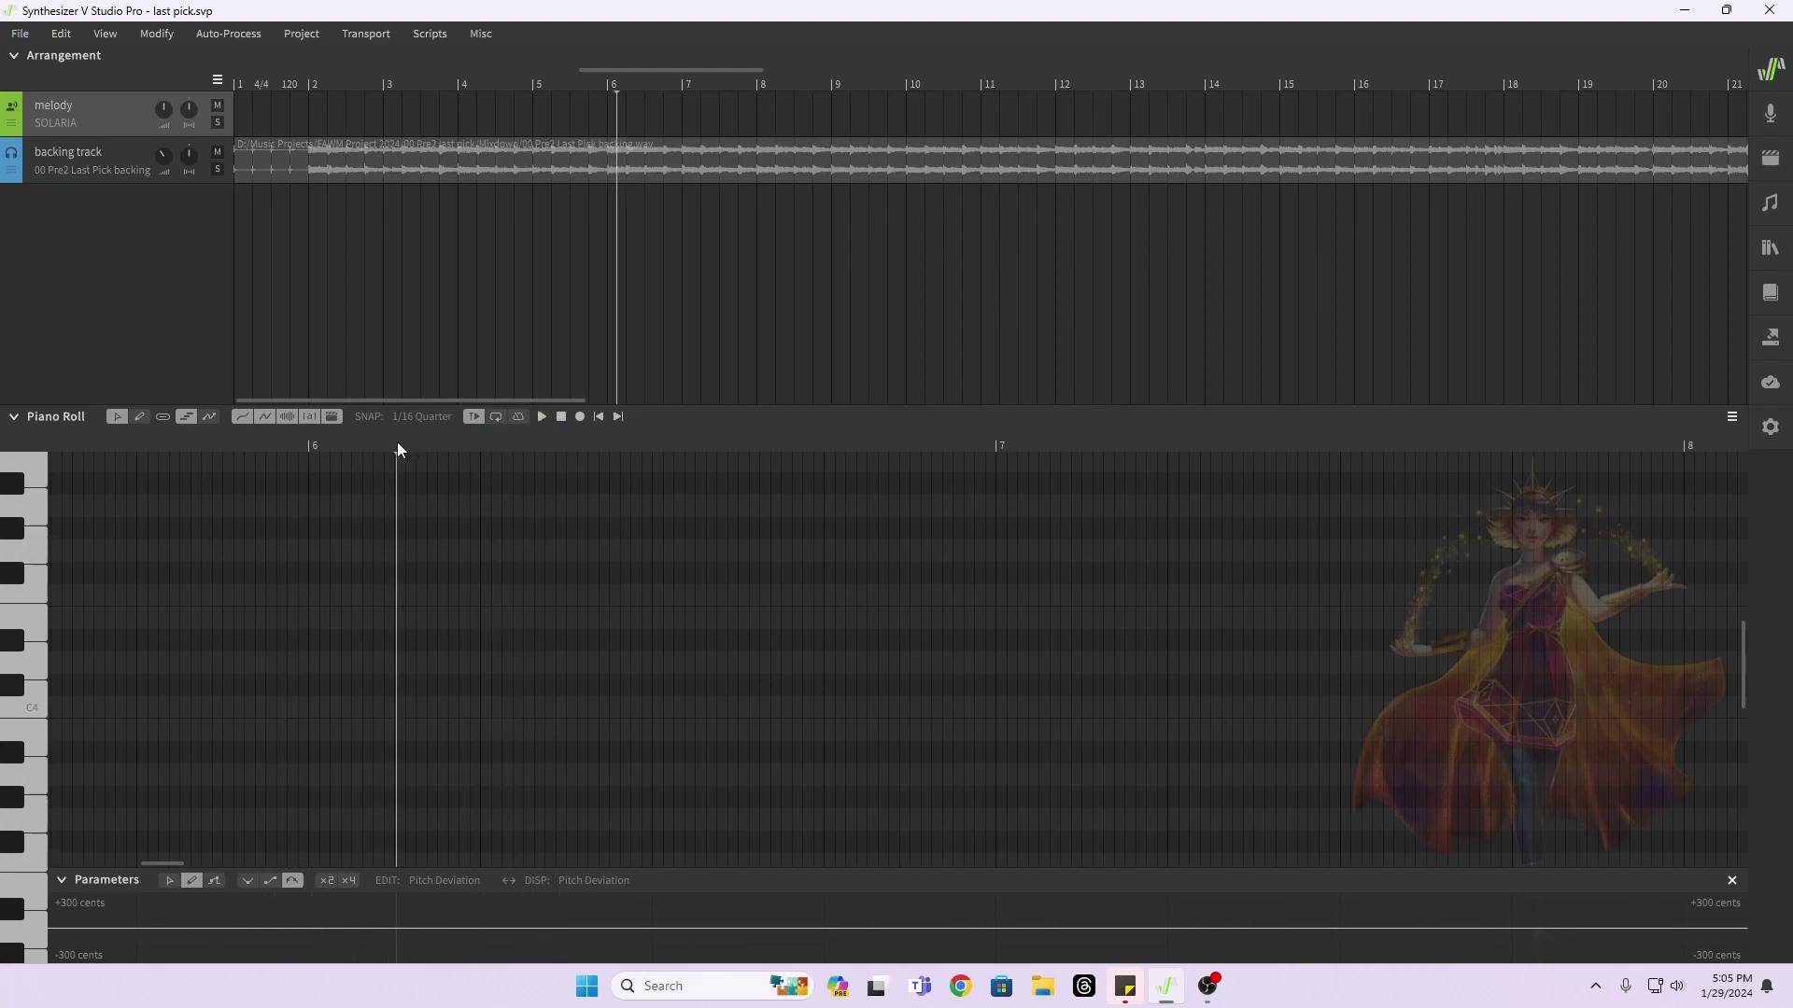
click(402, 437)
click(396, 442)
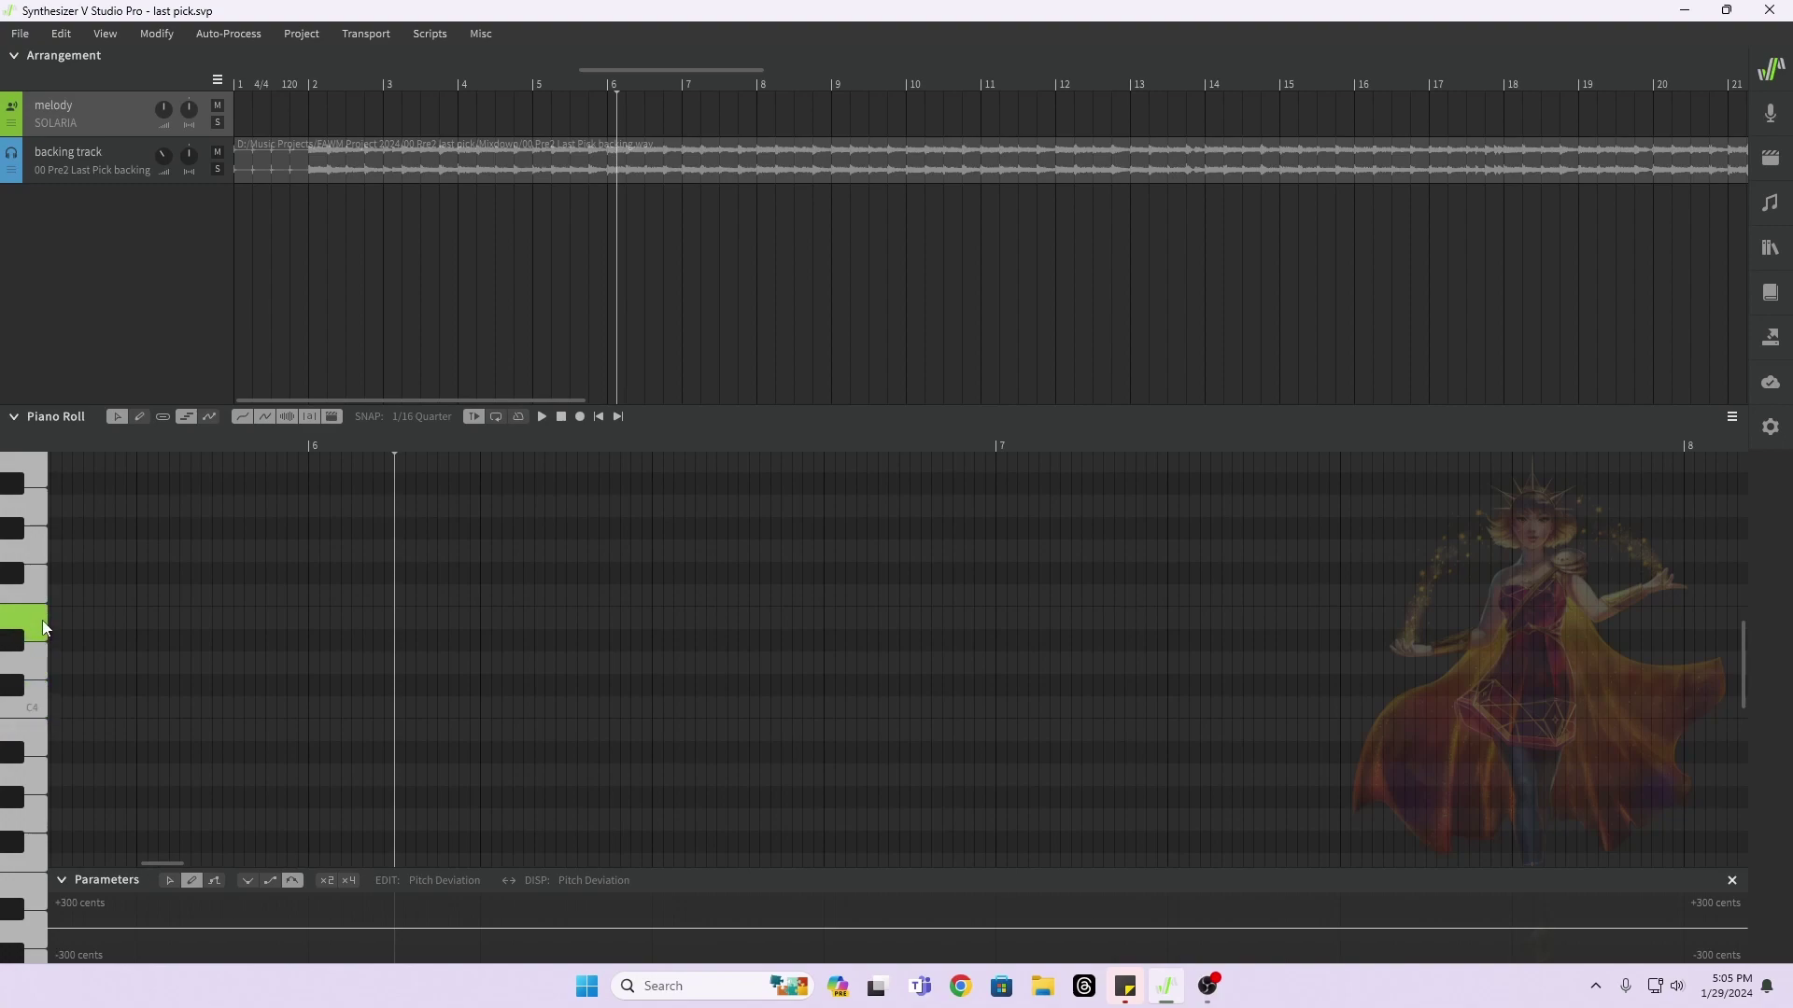
click(396, 618)
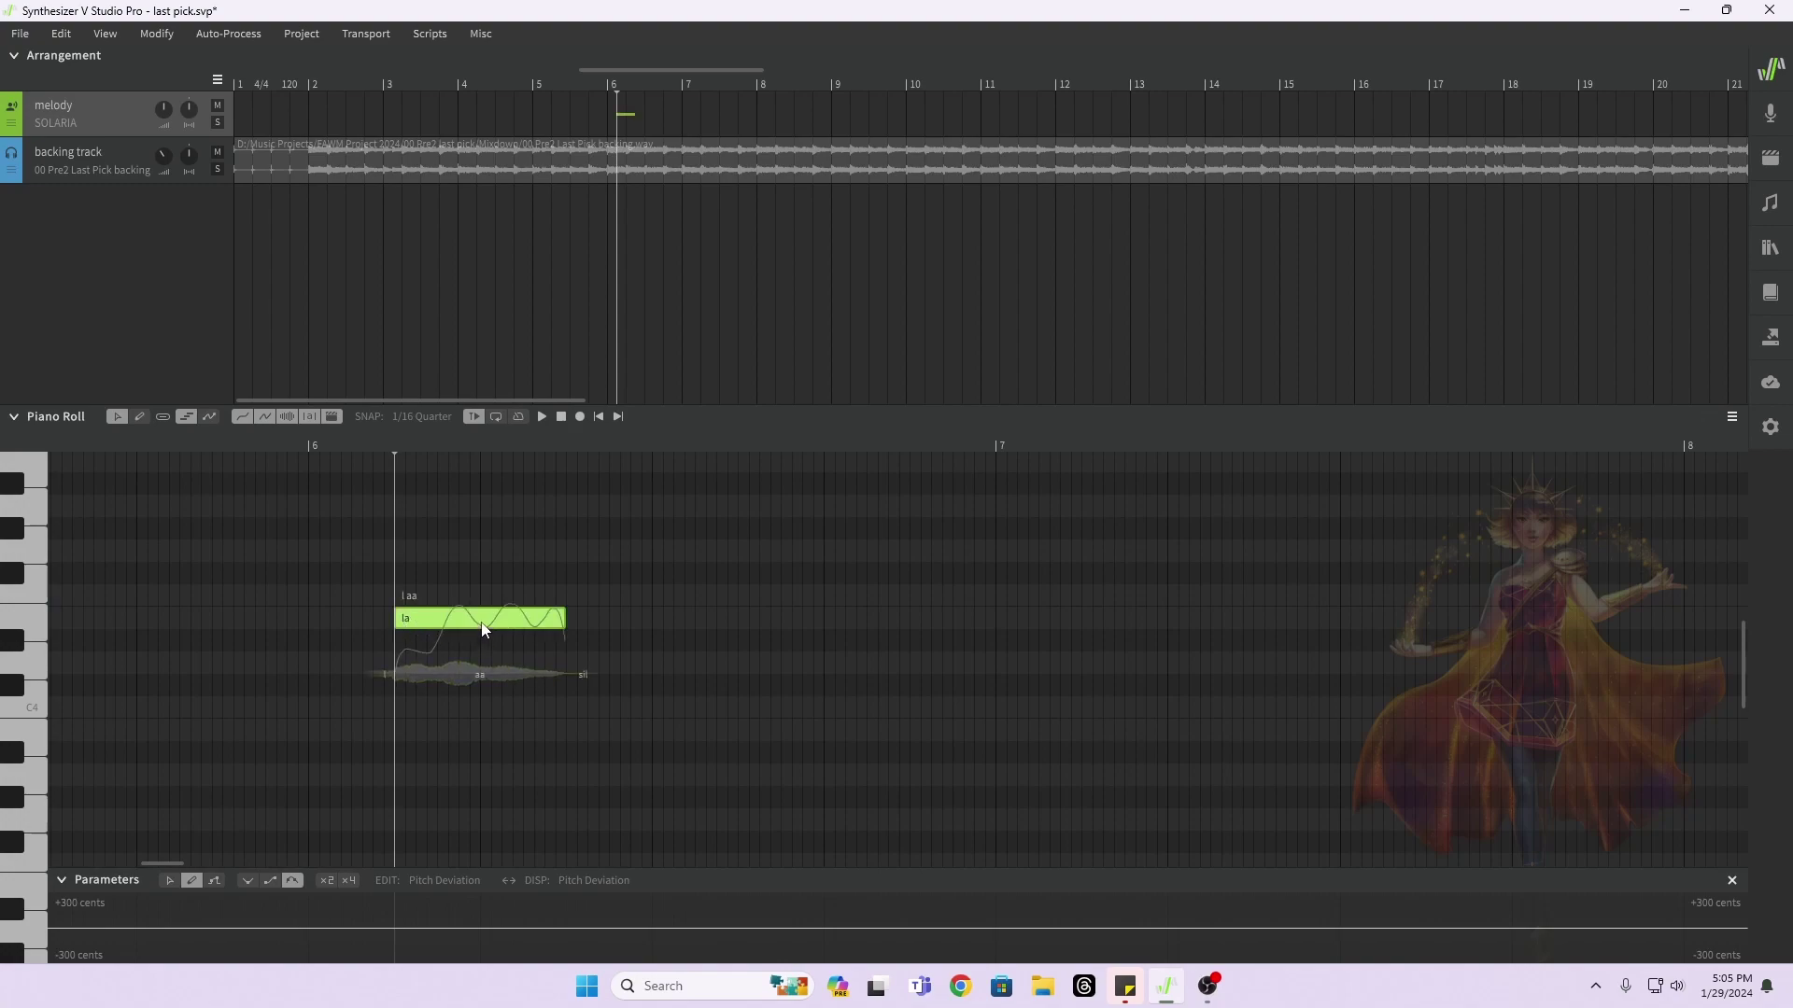
right_click(484, 628)
click(556, 275)
Step: Copy the split note pair and paste it seven times end to end, continuing the E4 line into bar 8
right_click(525, 616)
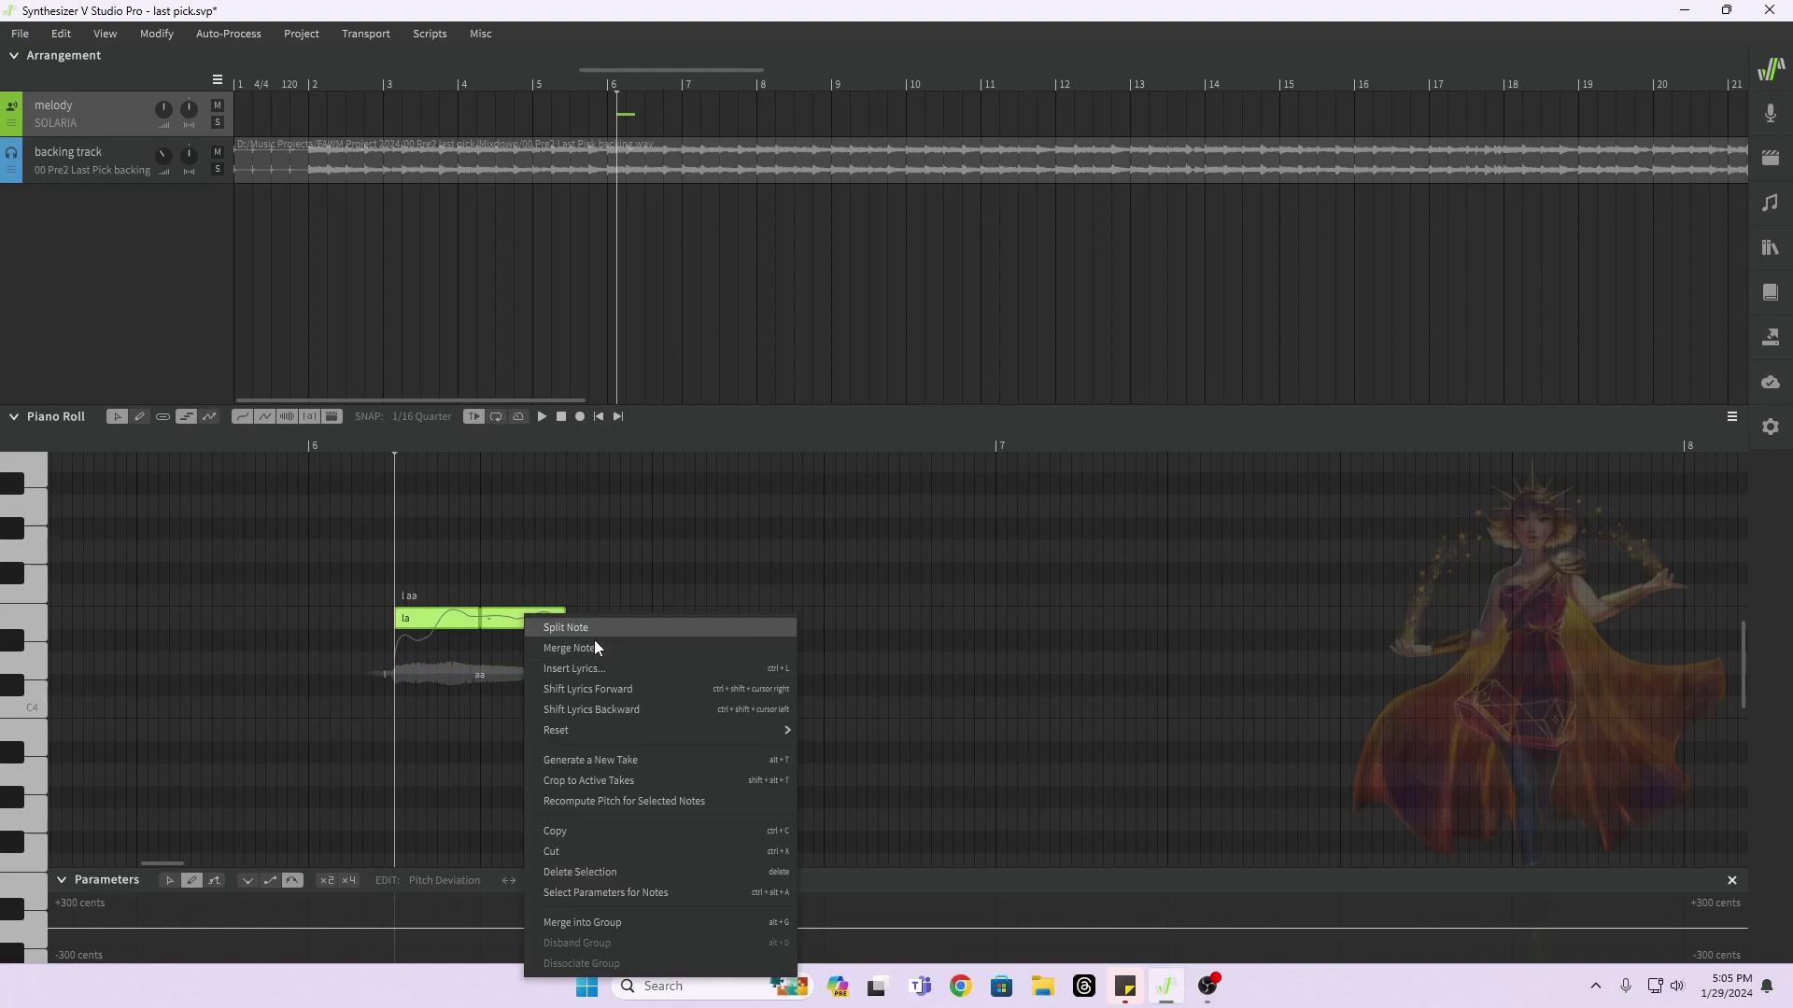
click(586, 831)
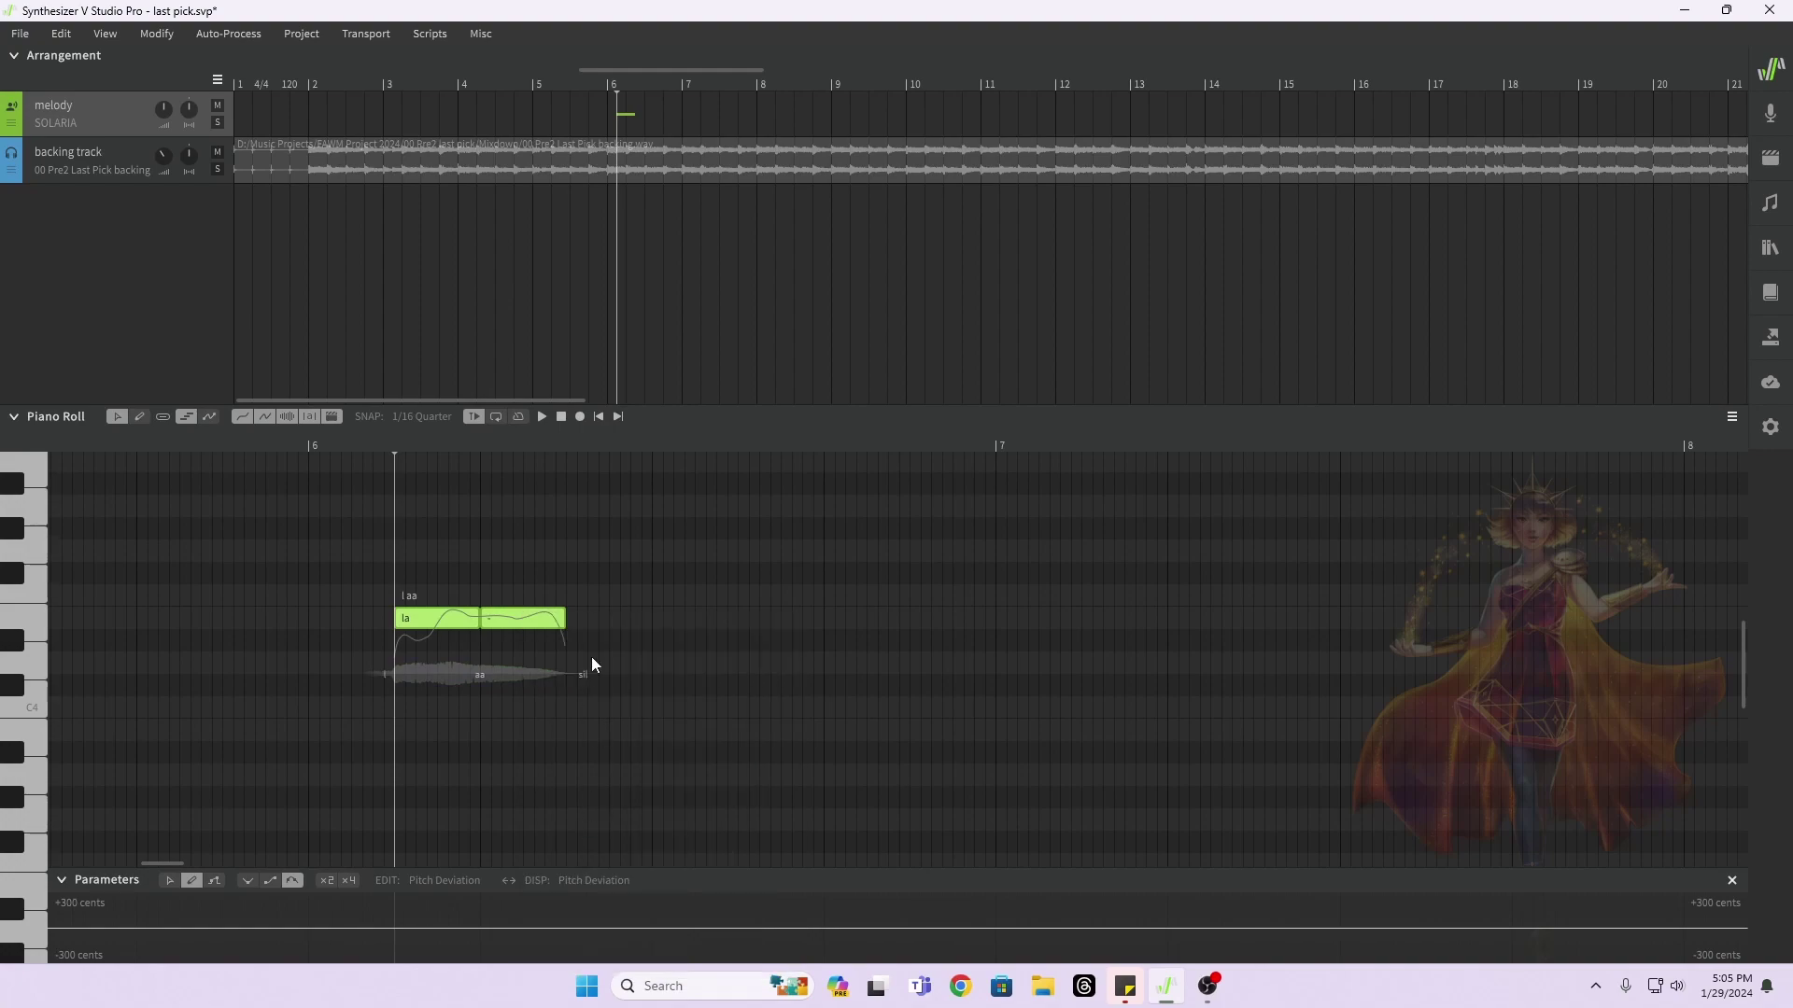
click(567, 453)
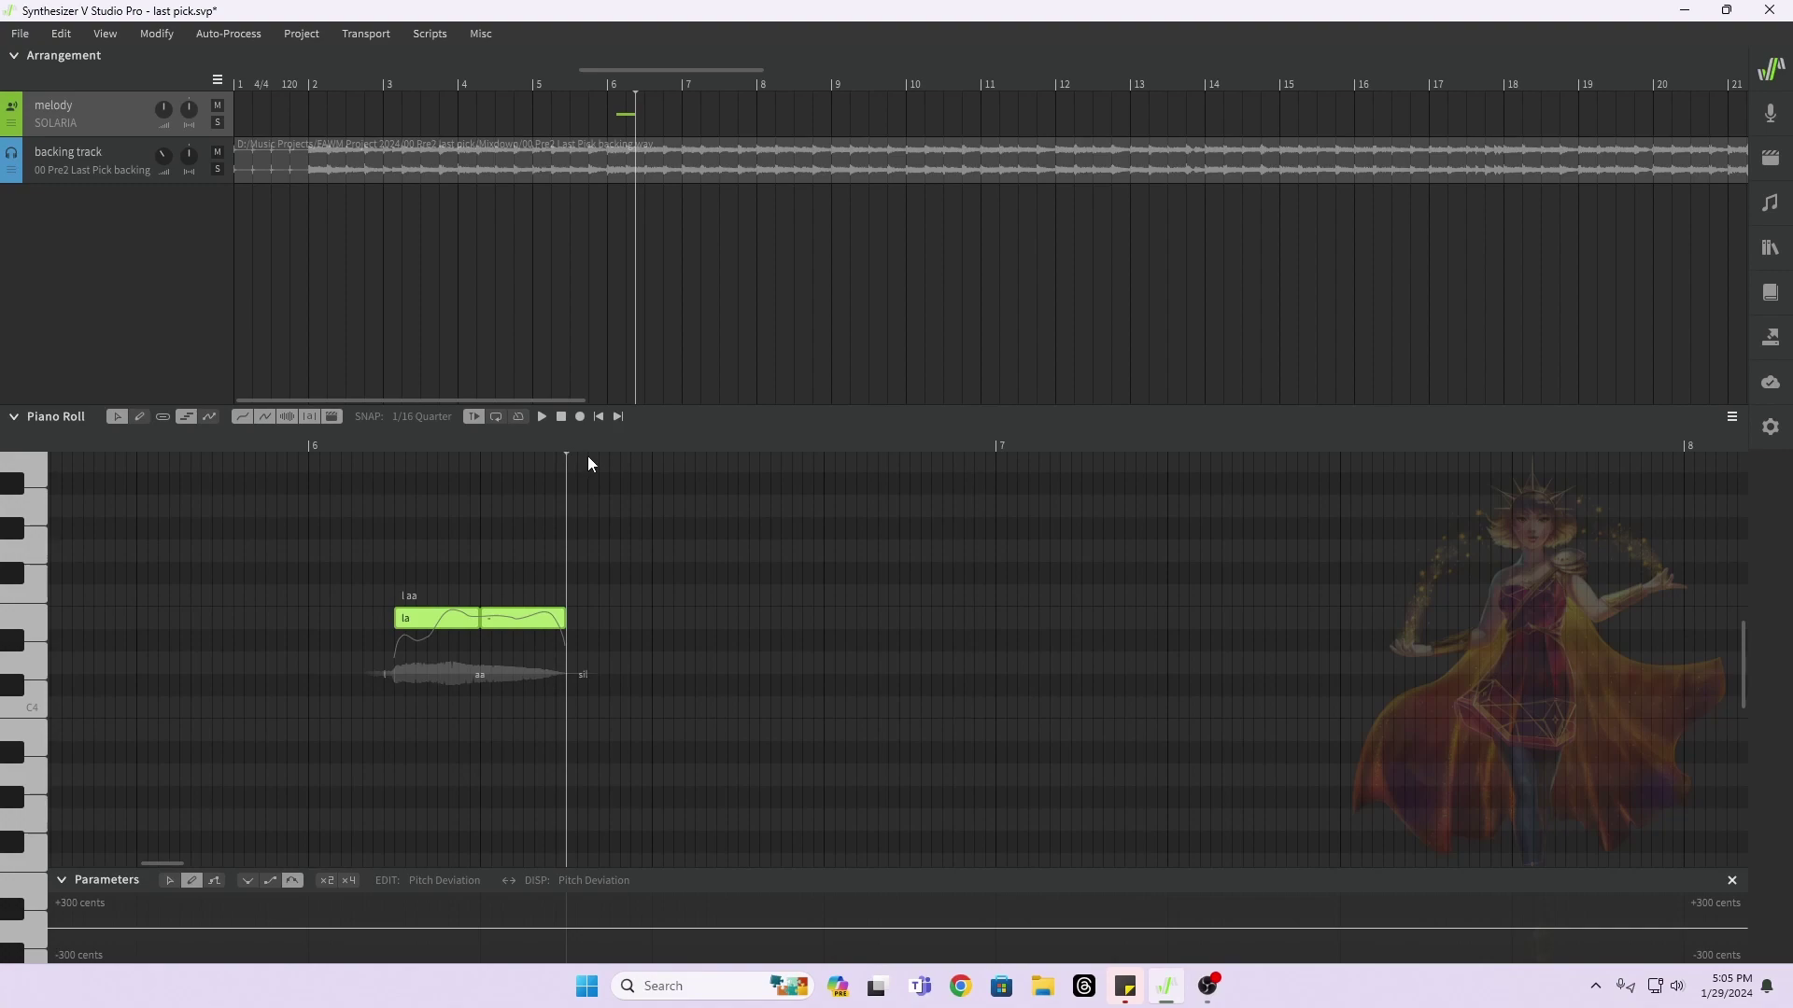
key(ctrl+v)
click(737, 453)
key(ctrl+v)
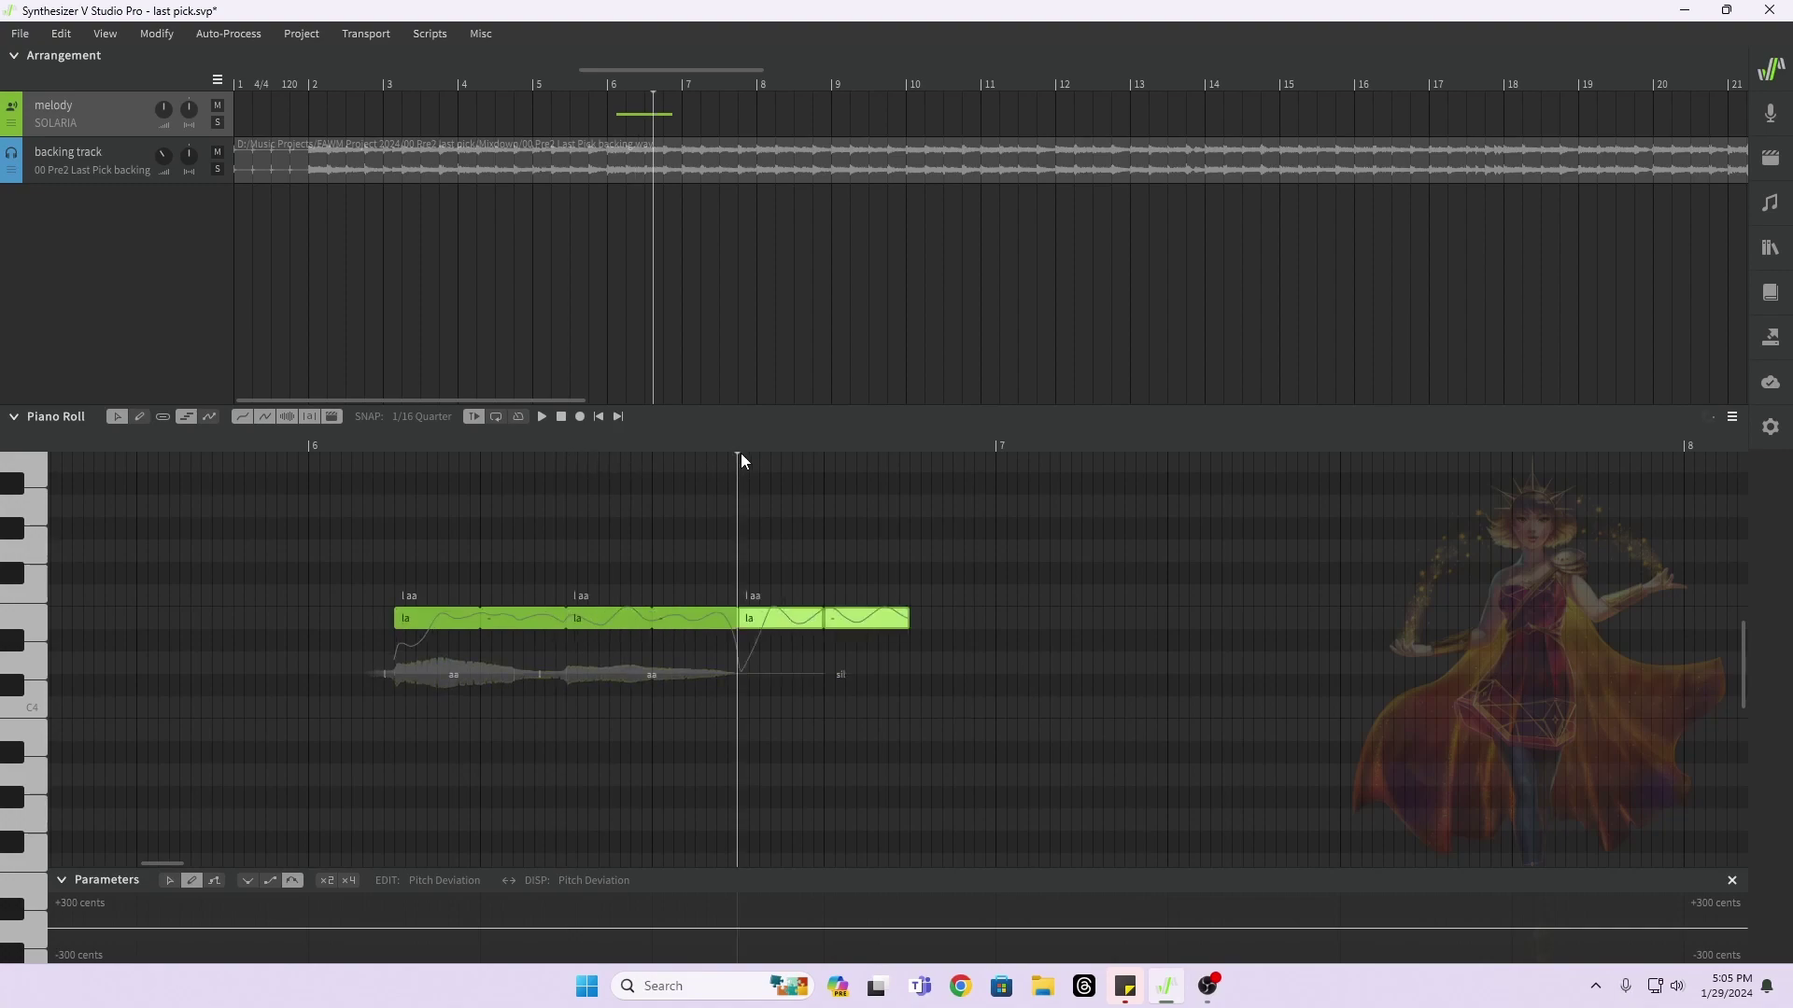
click(909, 452)
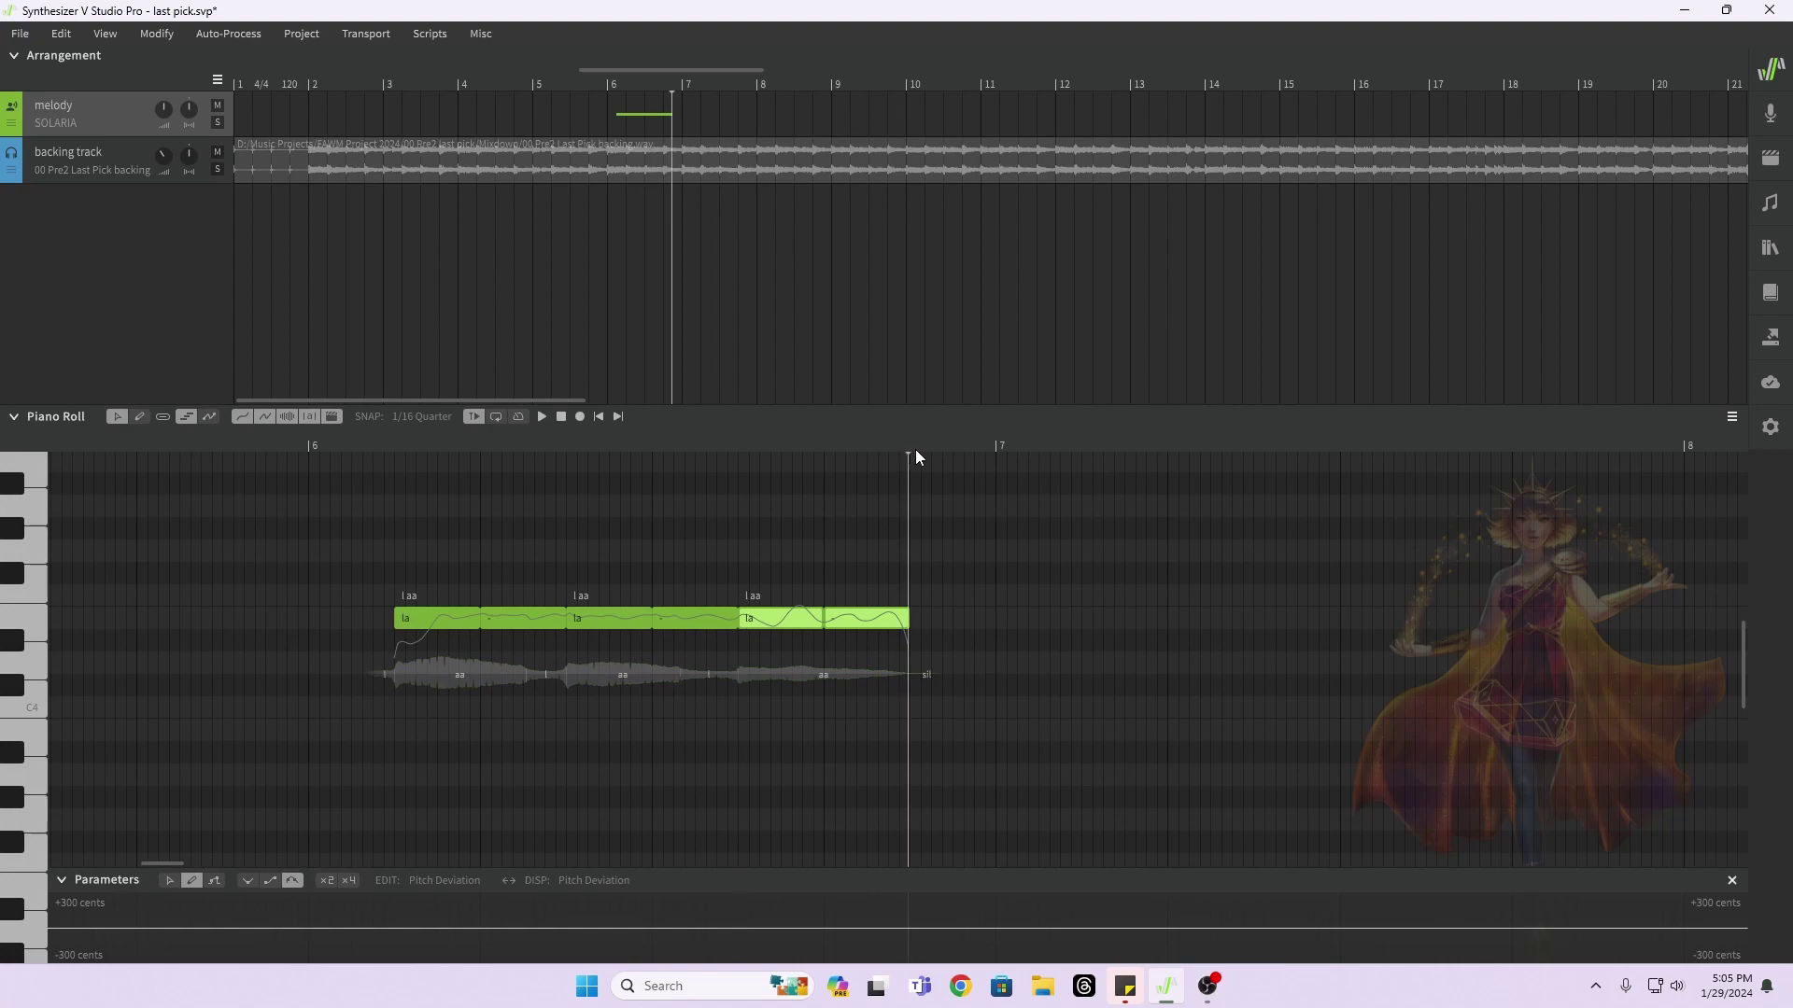
key(ctrl+v)
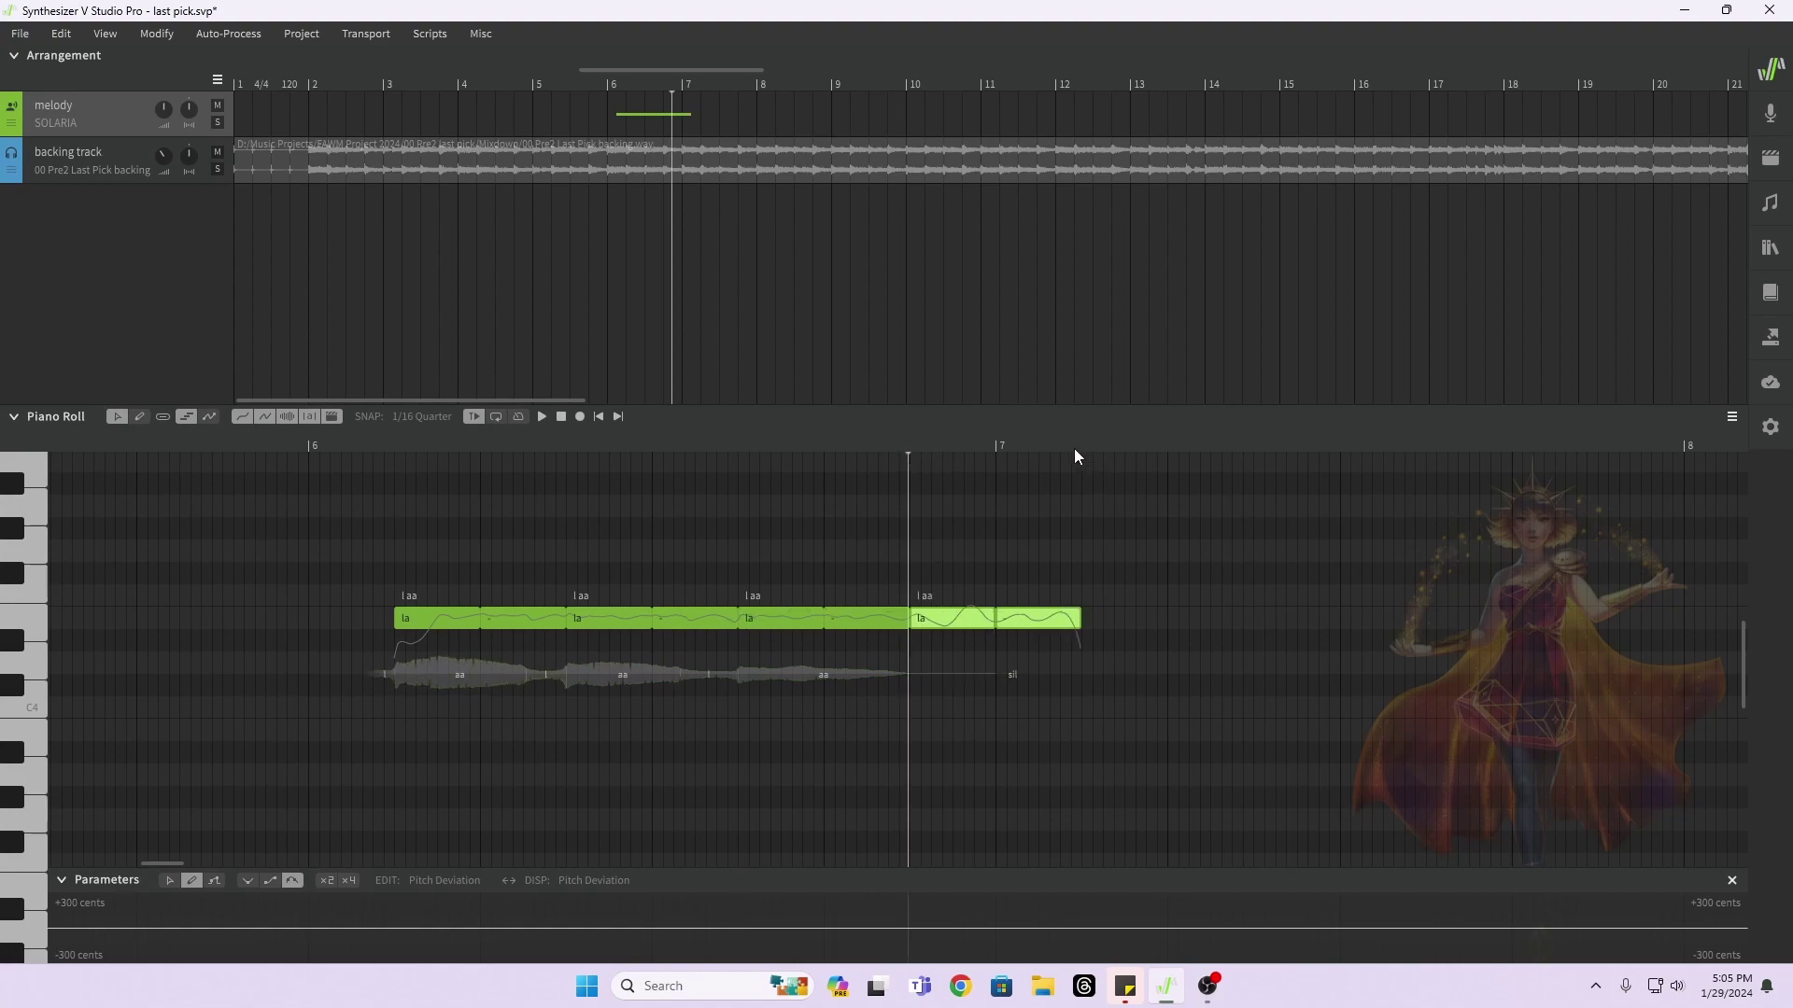
click(1081, 447)
key(ctrl+v)
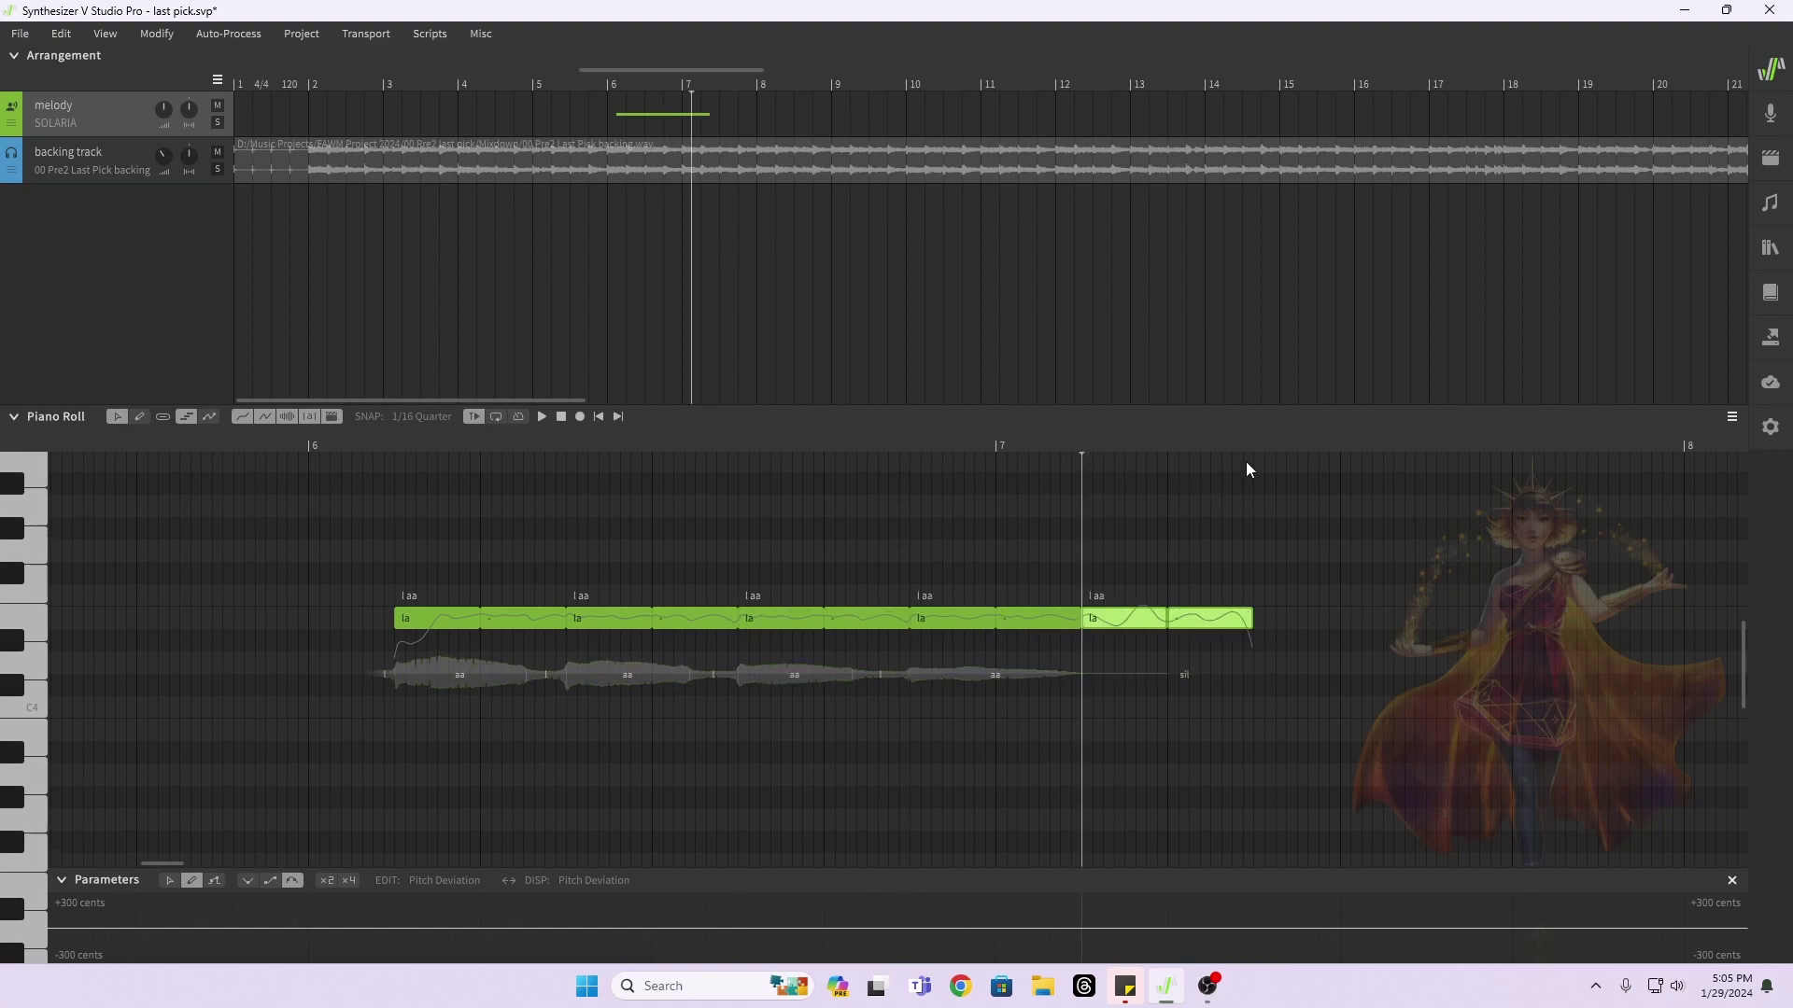
click(1247, 452)
click(1258, 448)
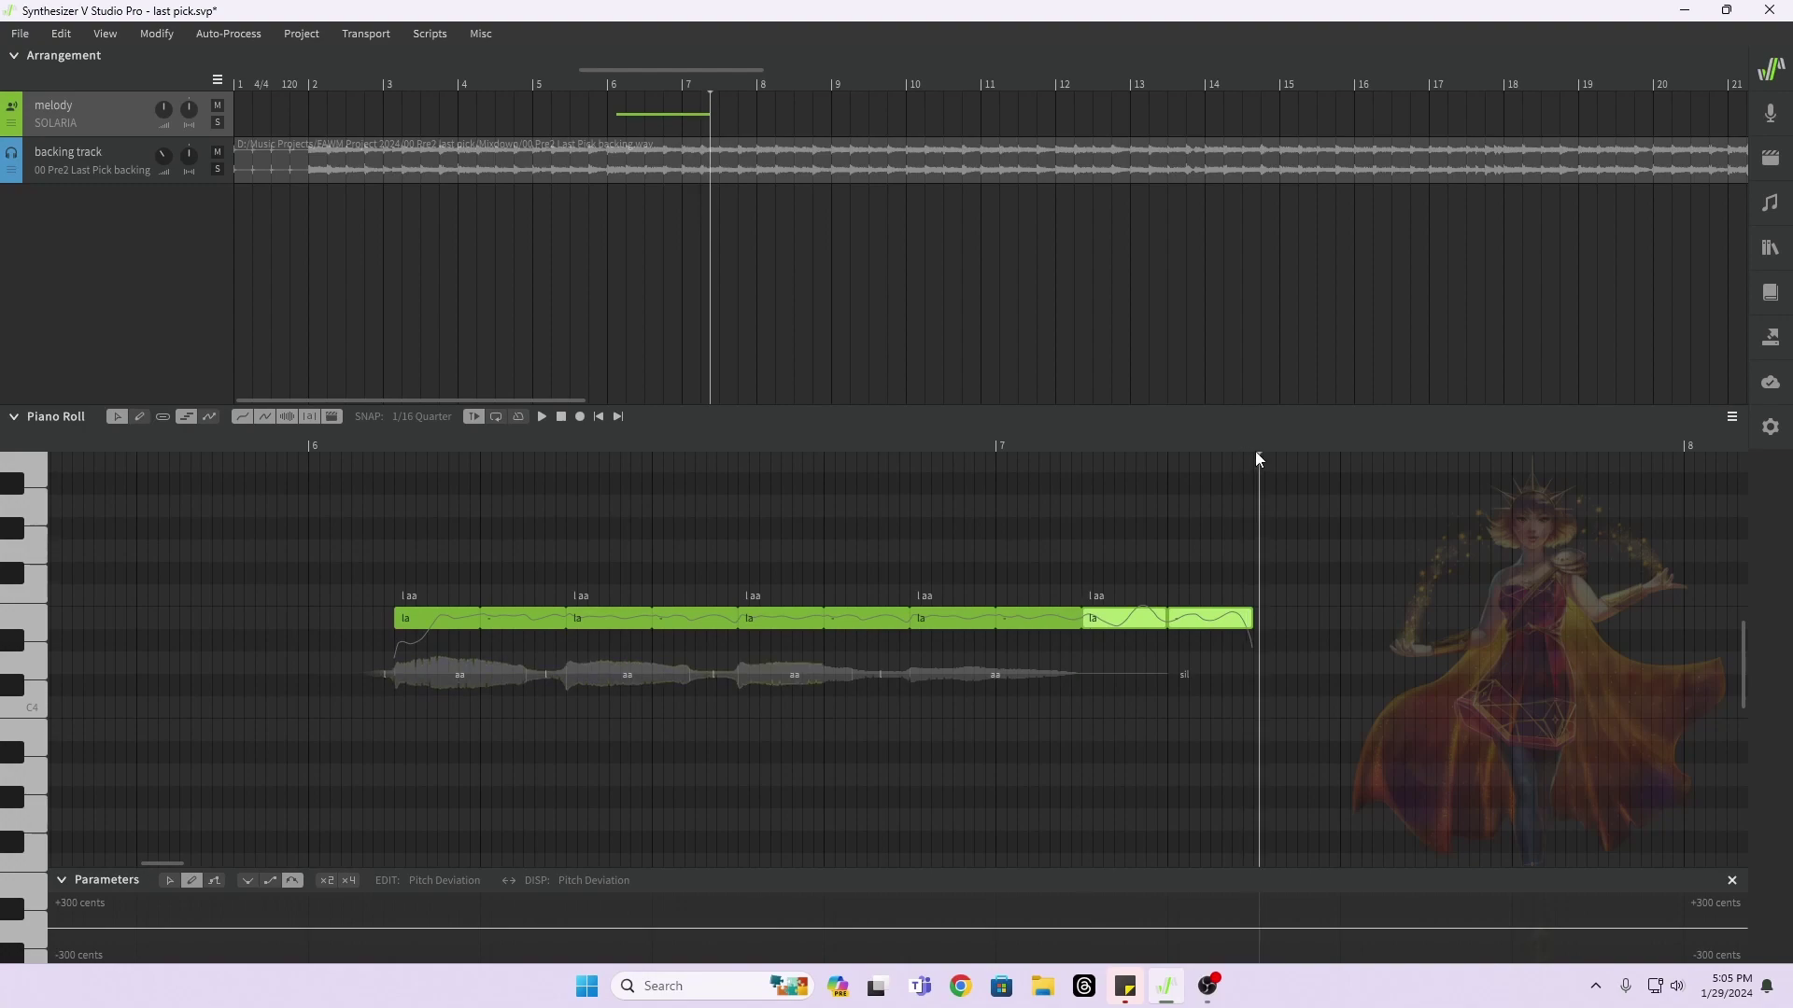
click(1255, 451)
key(ctrl+v)
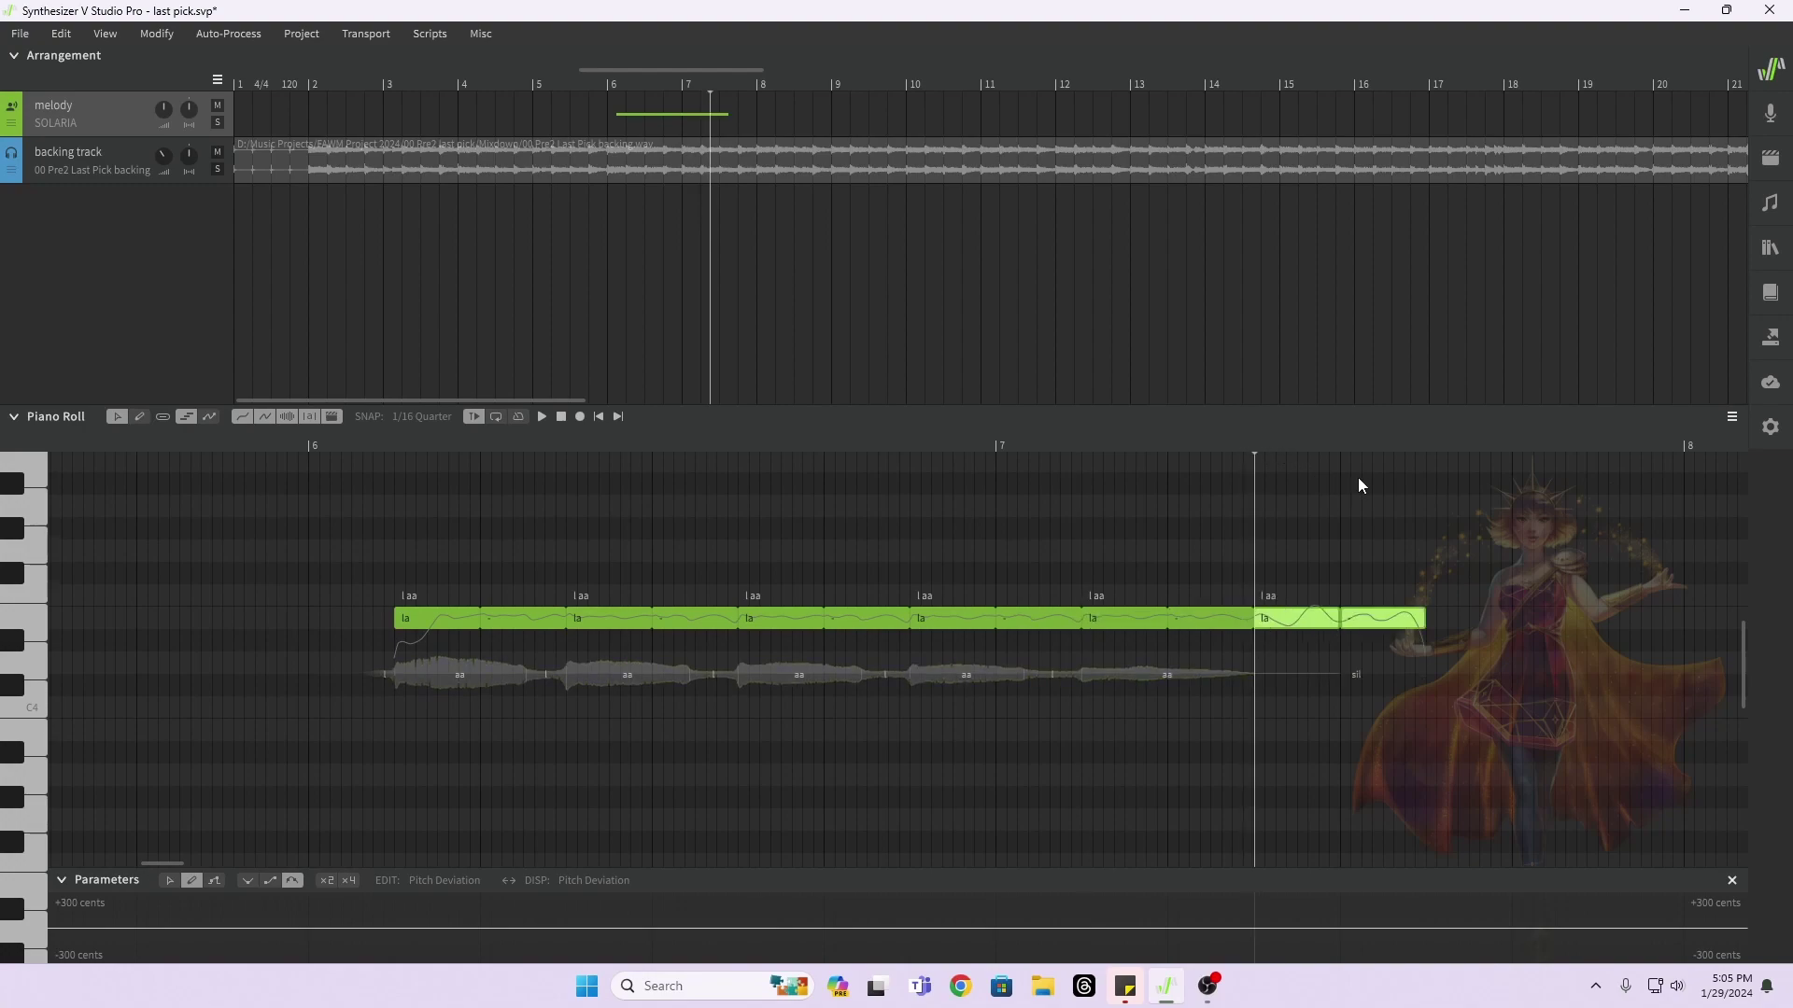
click(1425, 454)
click(1426, 450)
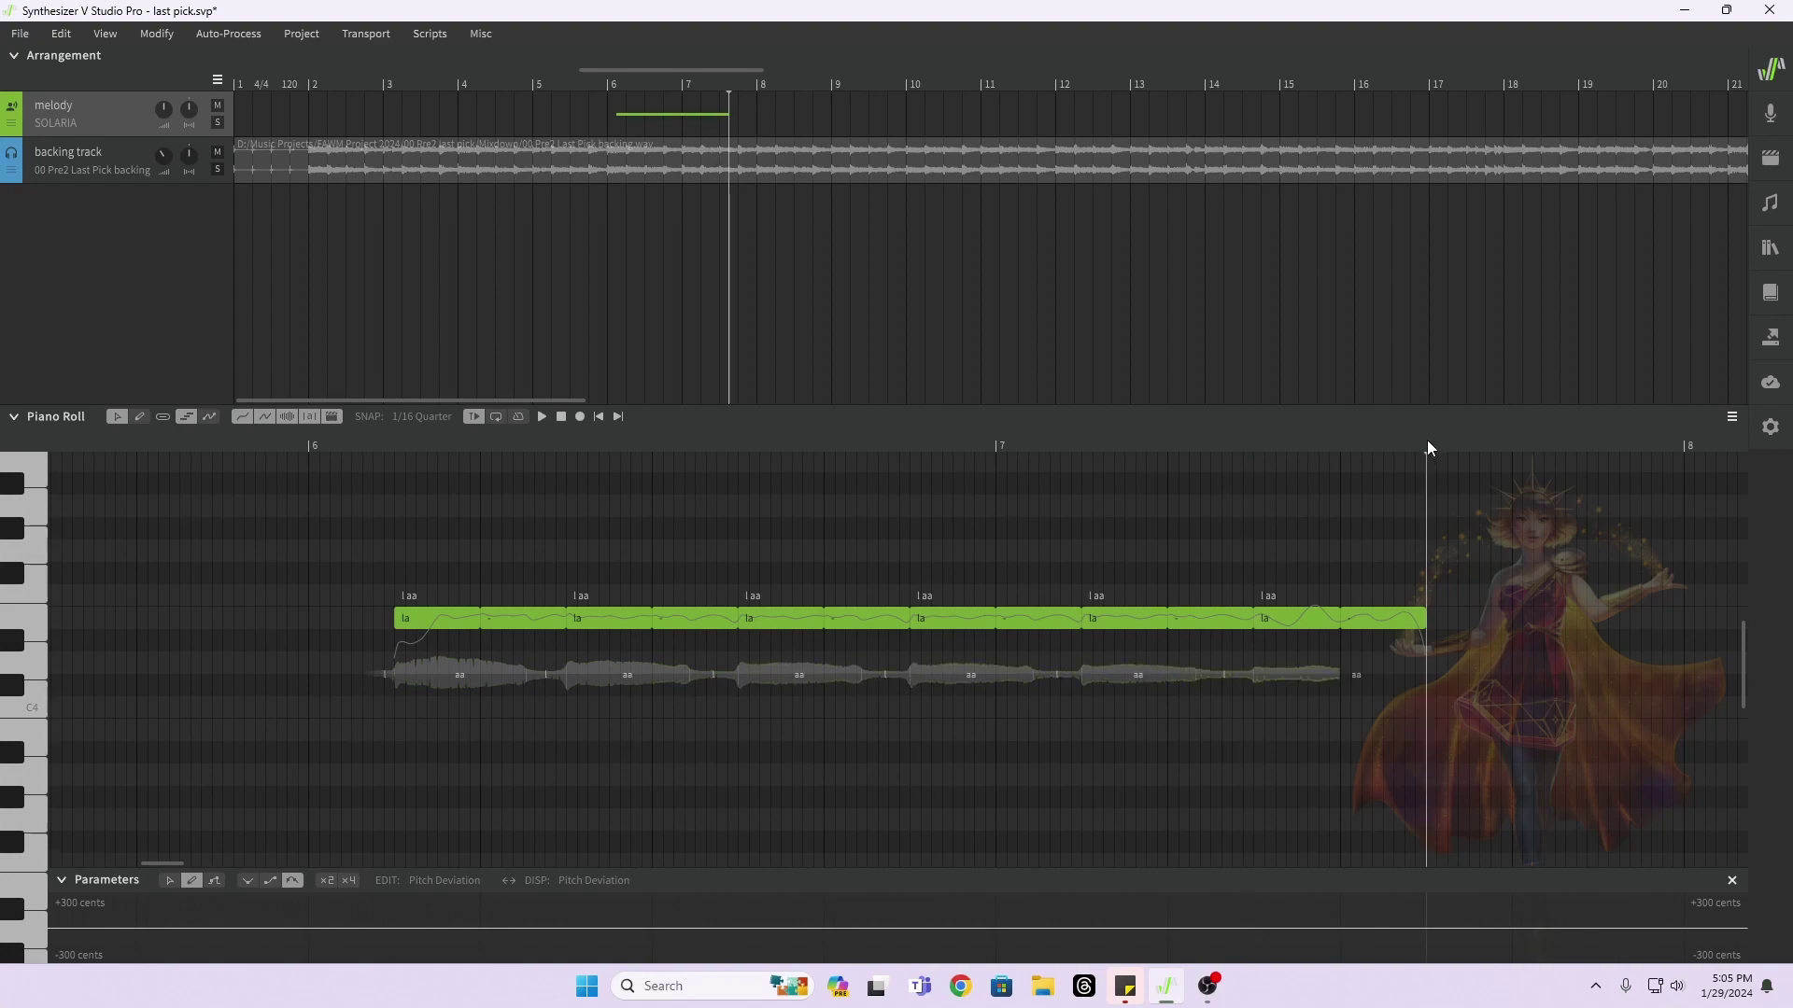
key(ctrl+v)
click(1599, 448)
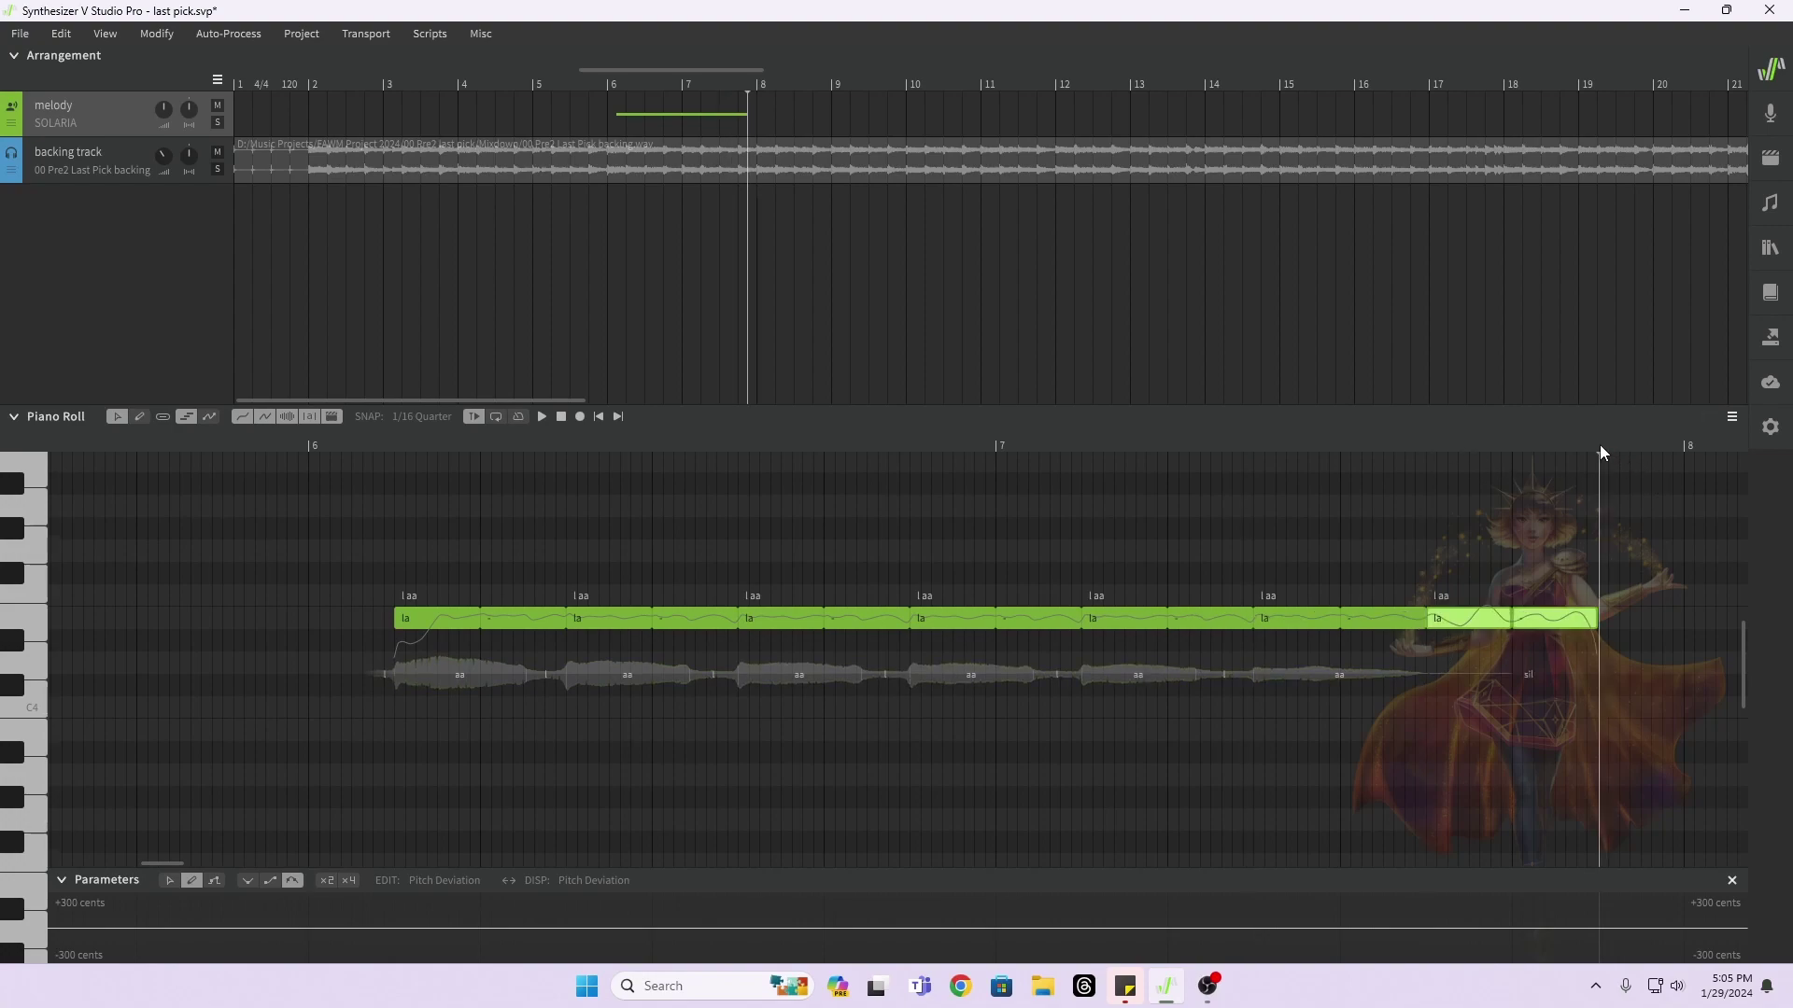
key(ctrl+v)
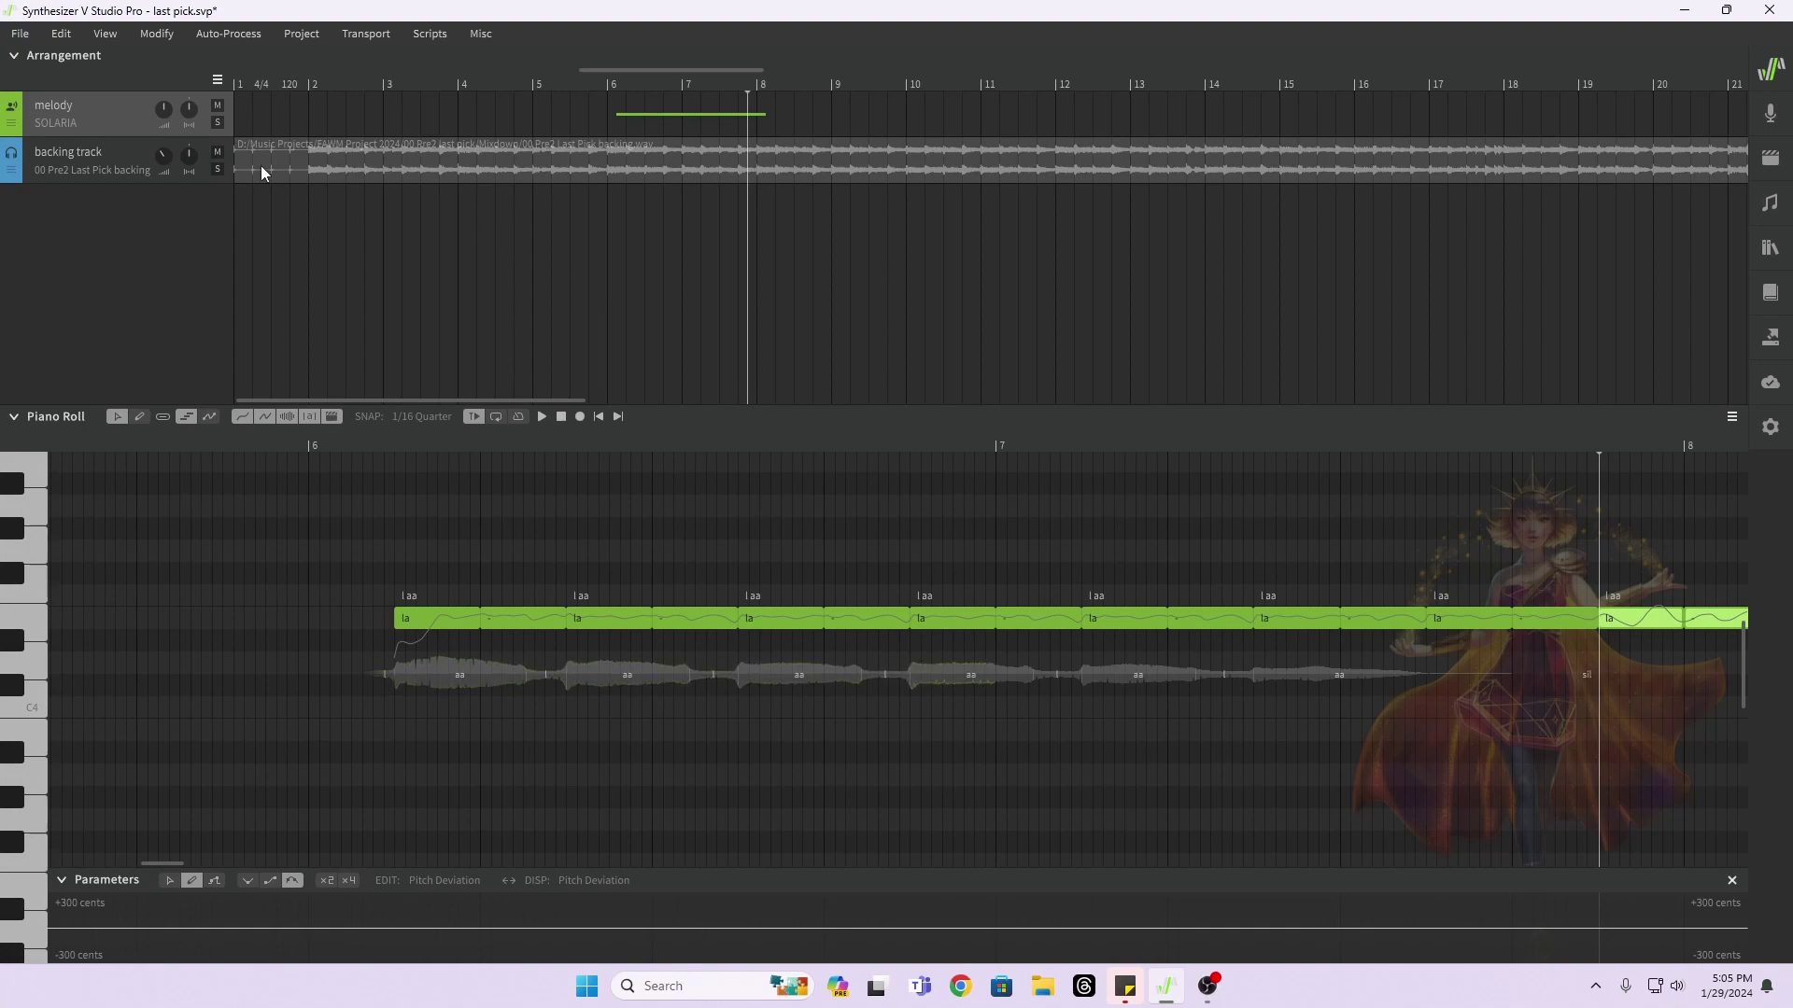
Step: Set the lyrics of the first two notes to "I" and "saw"
double_click(425, 621)
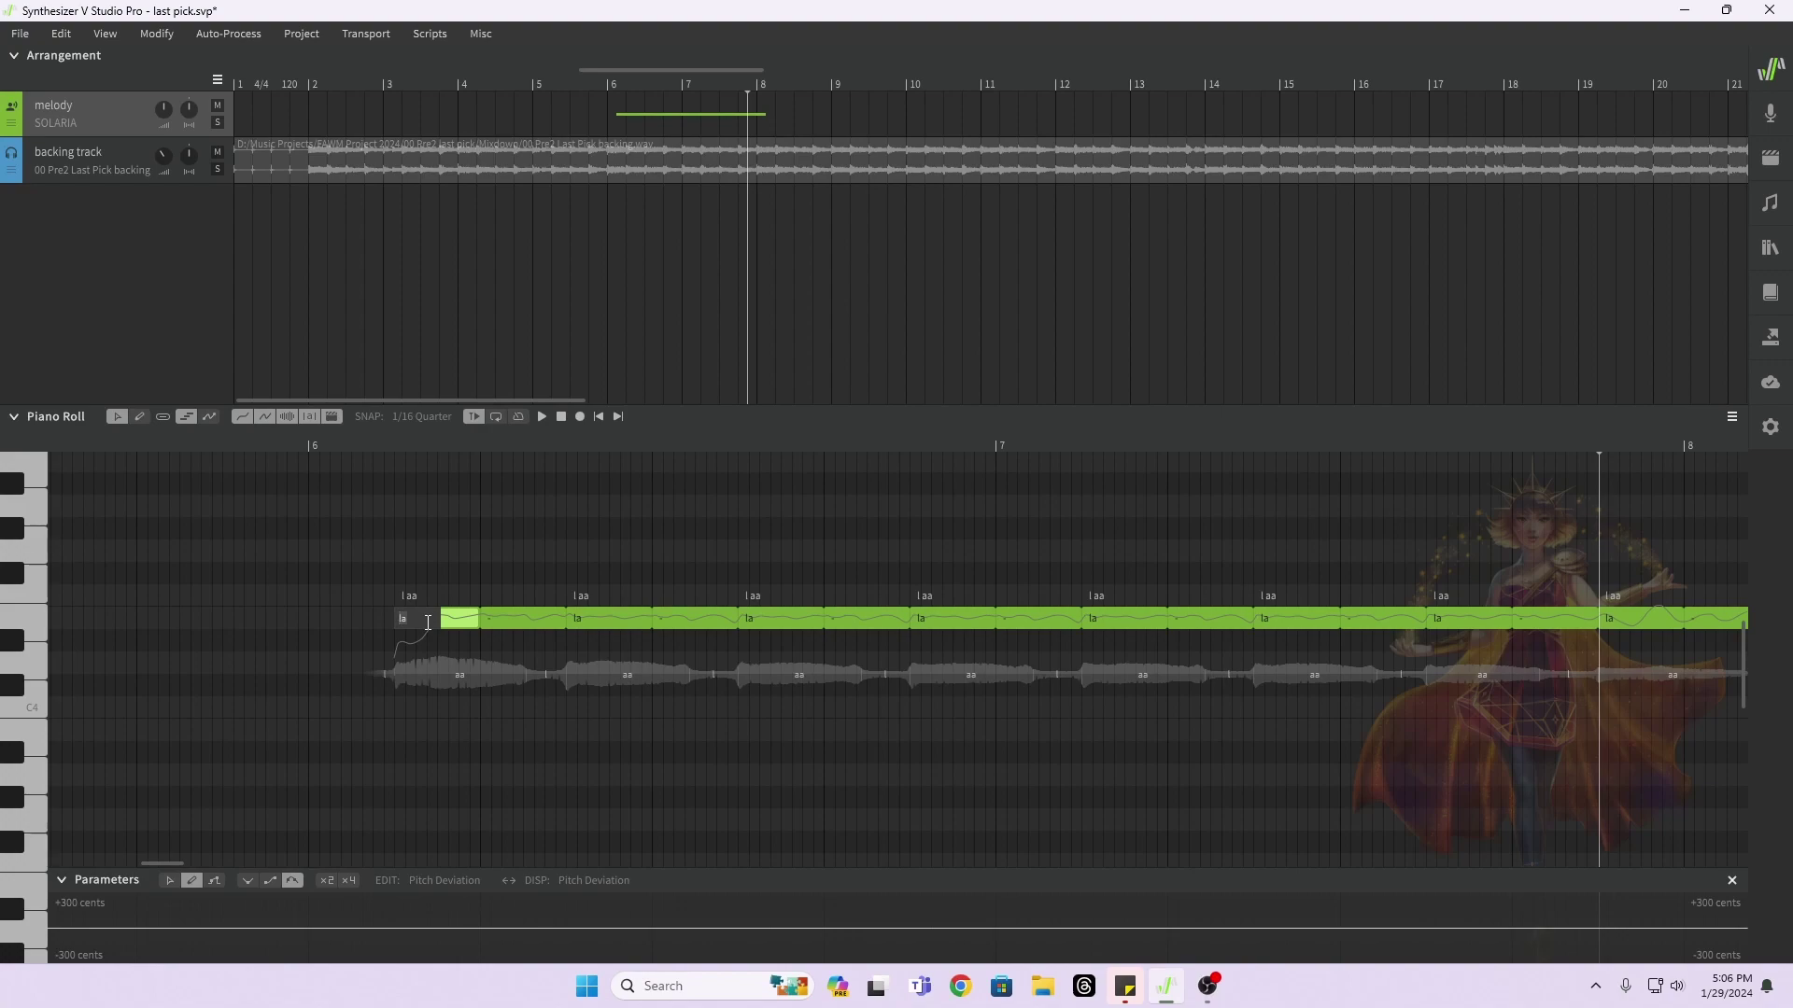
key(BackSpace)
key(Caps_Lock)
key(Caps_Lock)
text(I)
key(Tab)
text(saw)
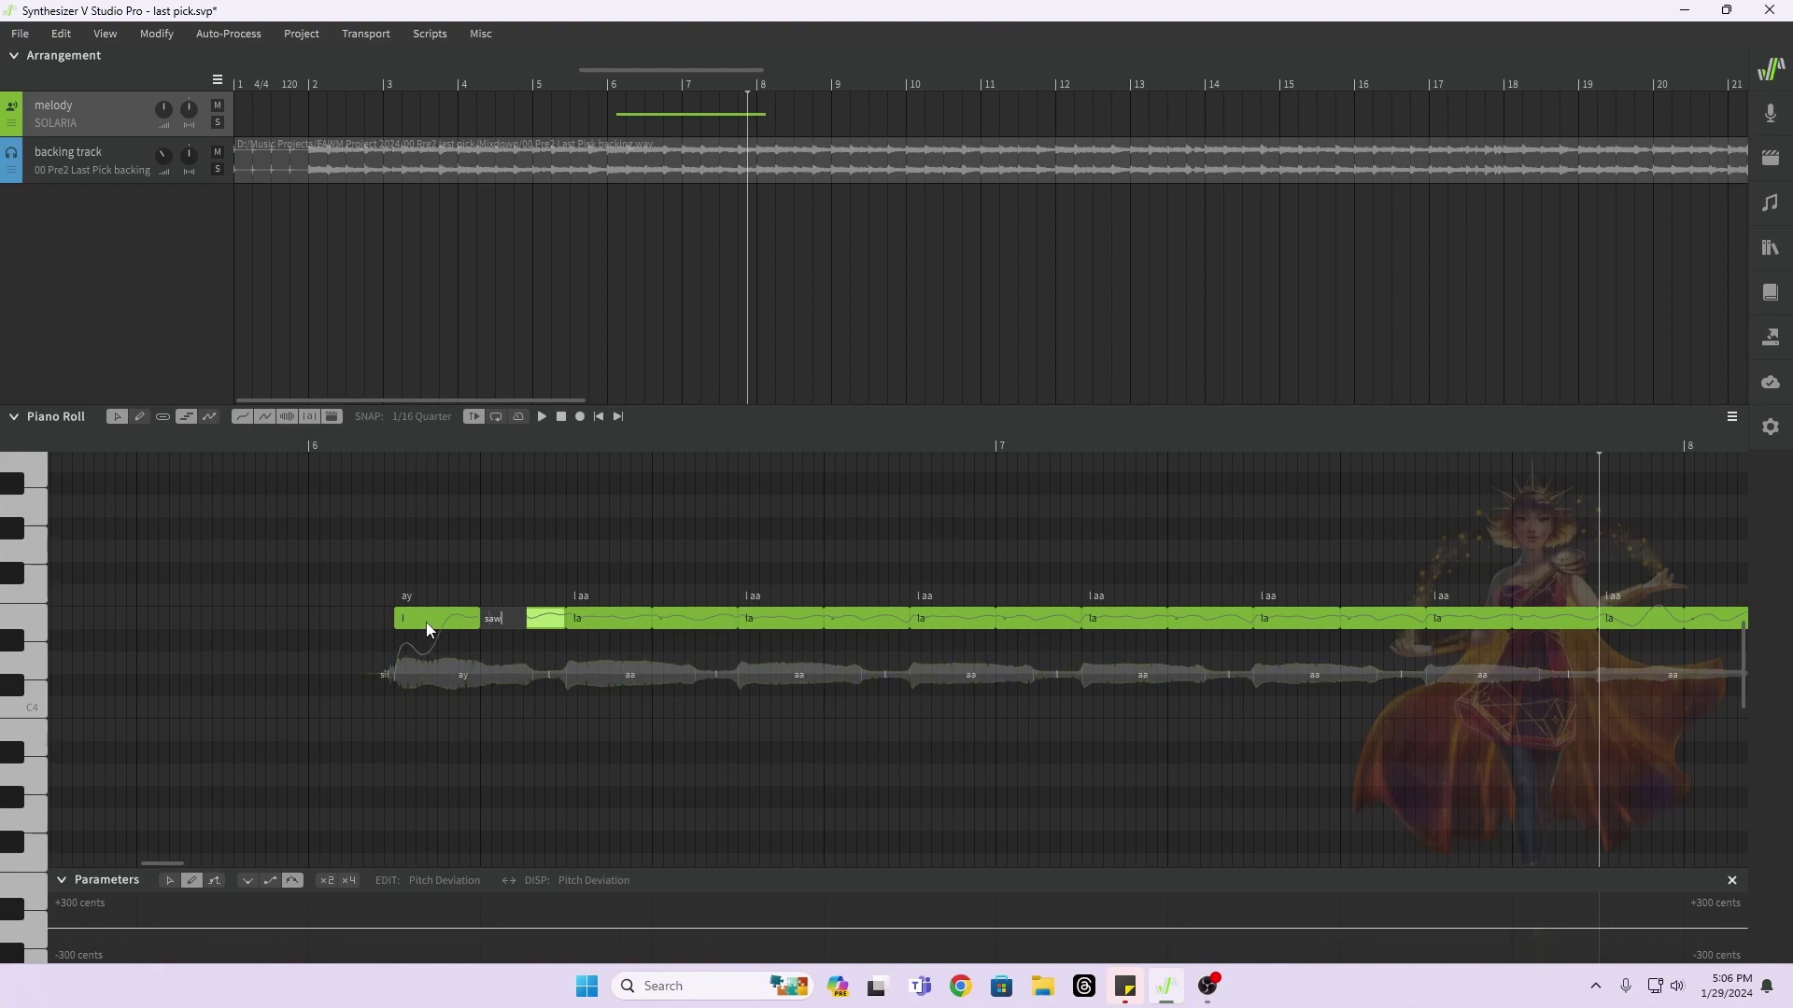
Step: Enter "a" and "rabbit" on the following notes, with "+" carrying the second syllable of "rabbit"
key(Tab)
text(a)
key(Tab)
text(rabb)
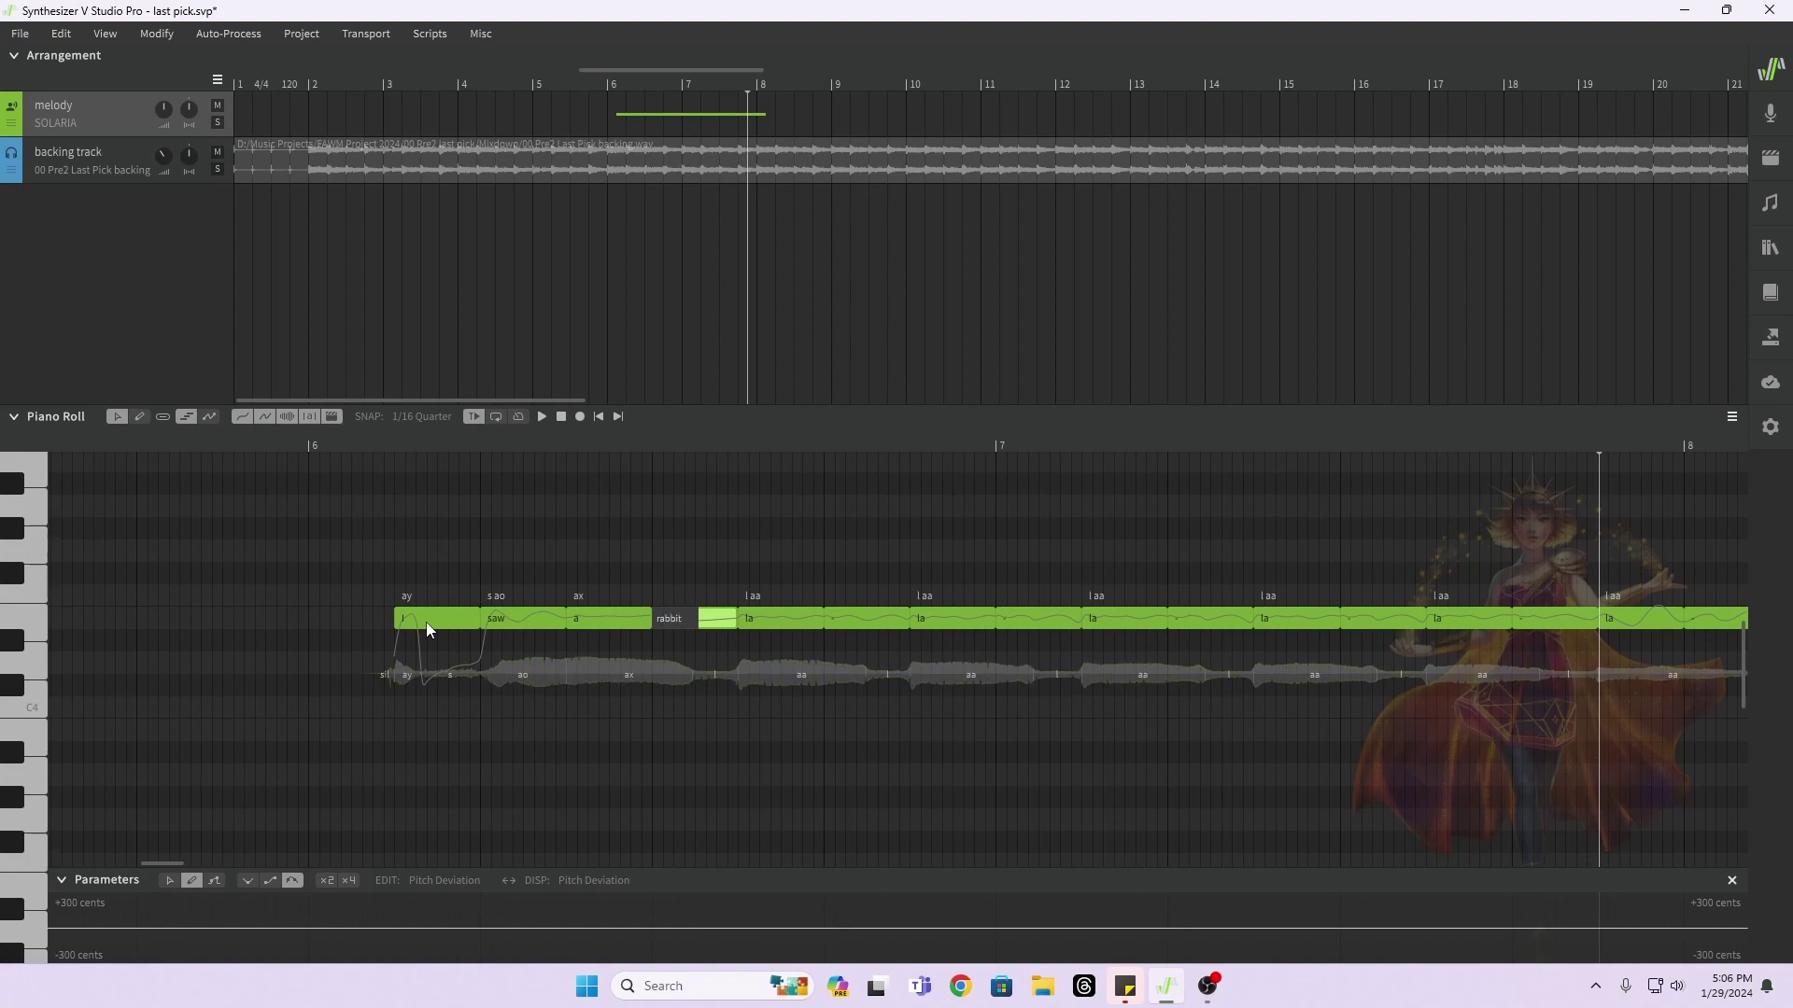
text(it)
key(Tab)
text(+)
key(Tab)
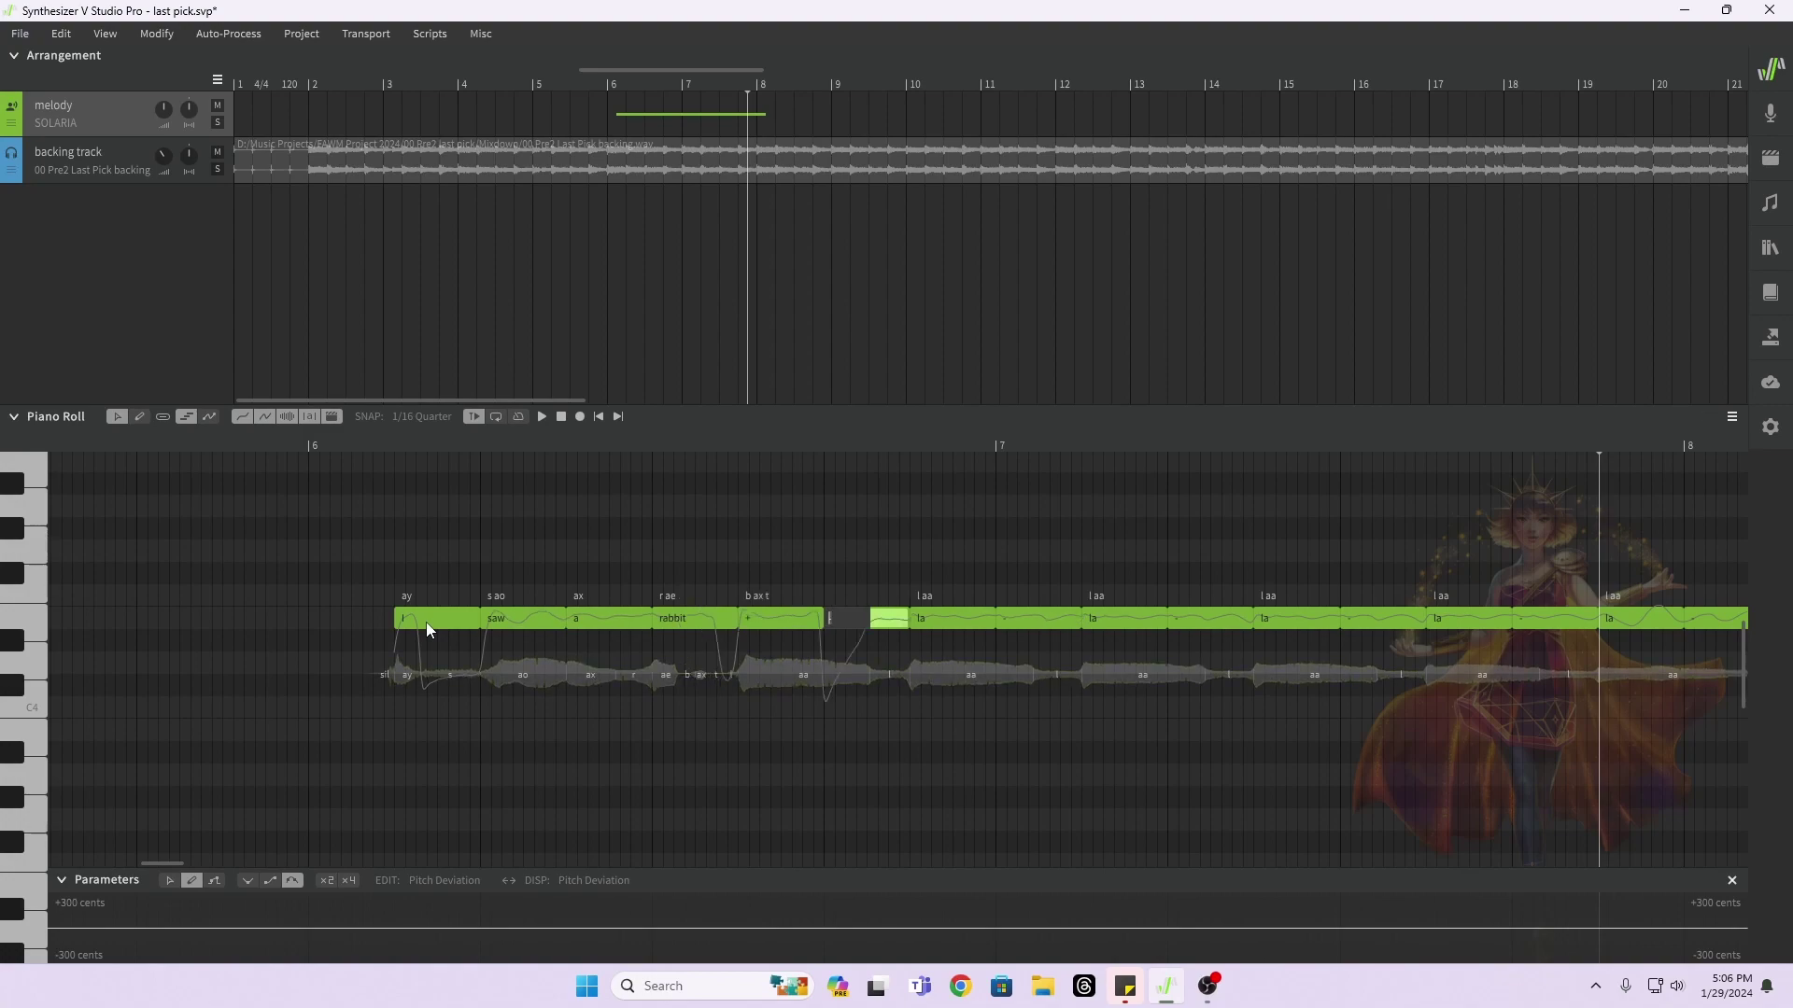
Step: Enter the lyrics "run across the road" on the next notes, with "across" continuing over two notes through "+"
text(run)
key(Tab)
text(across)
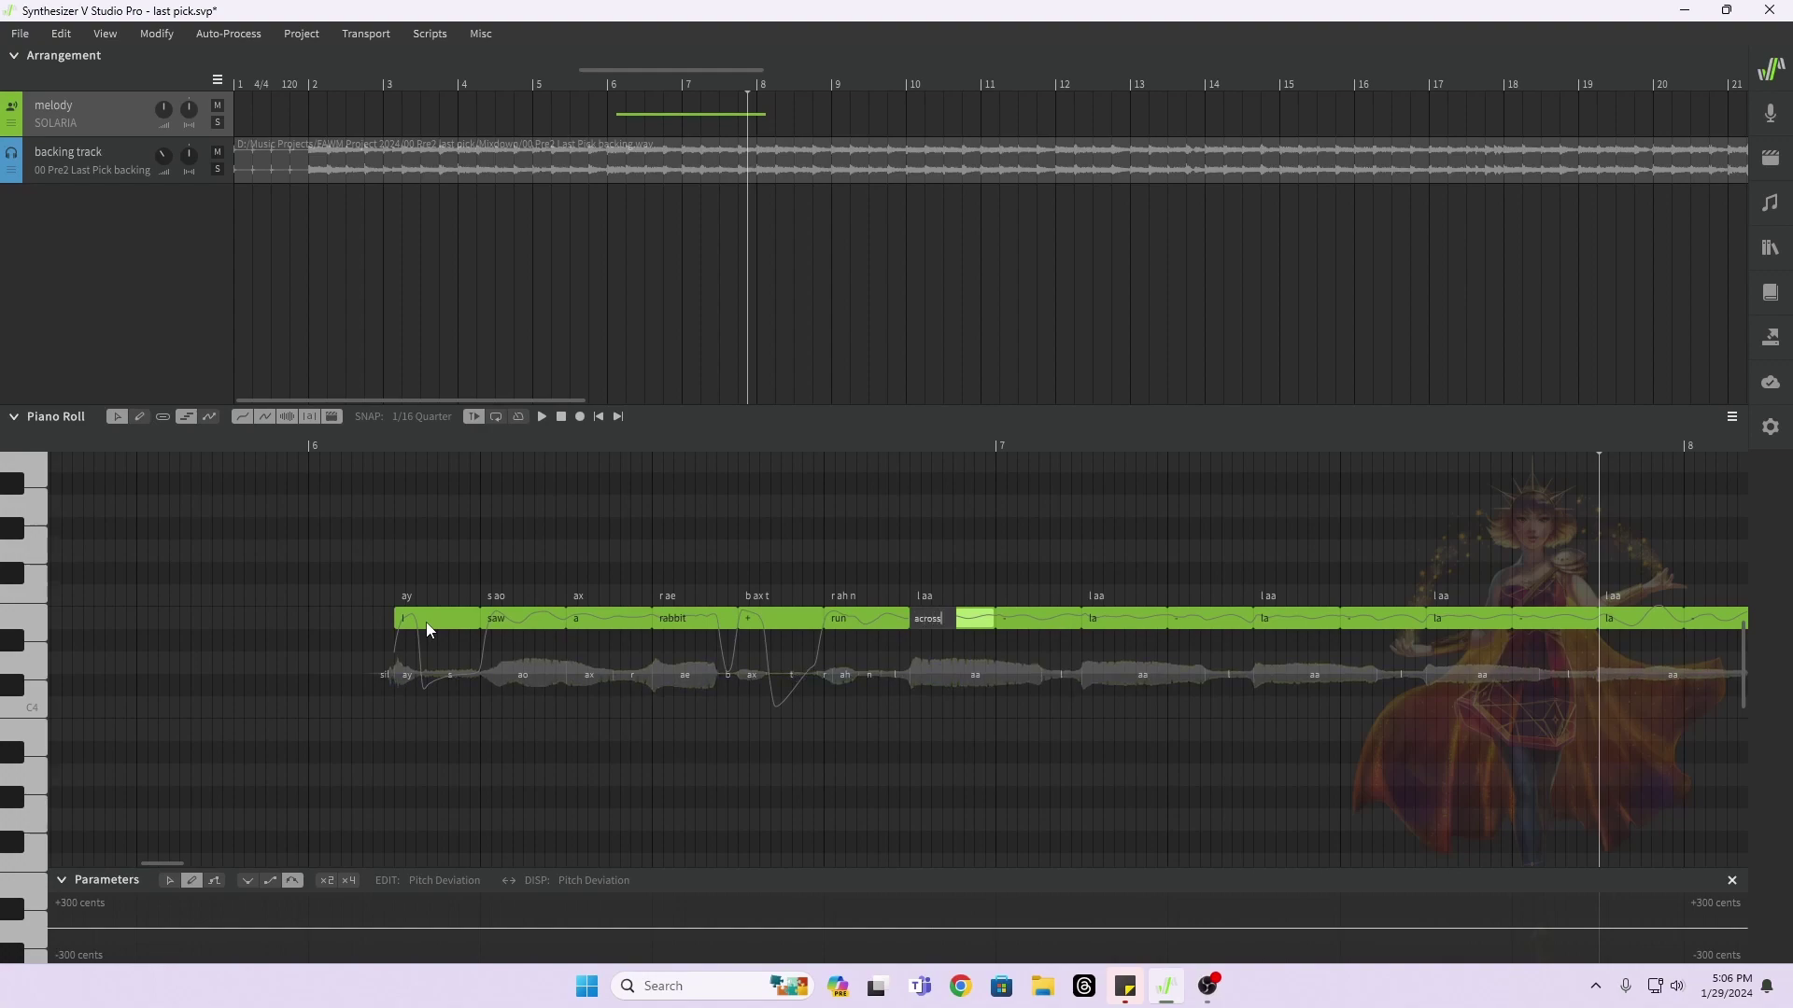
key(Tab)
text(the)
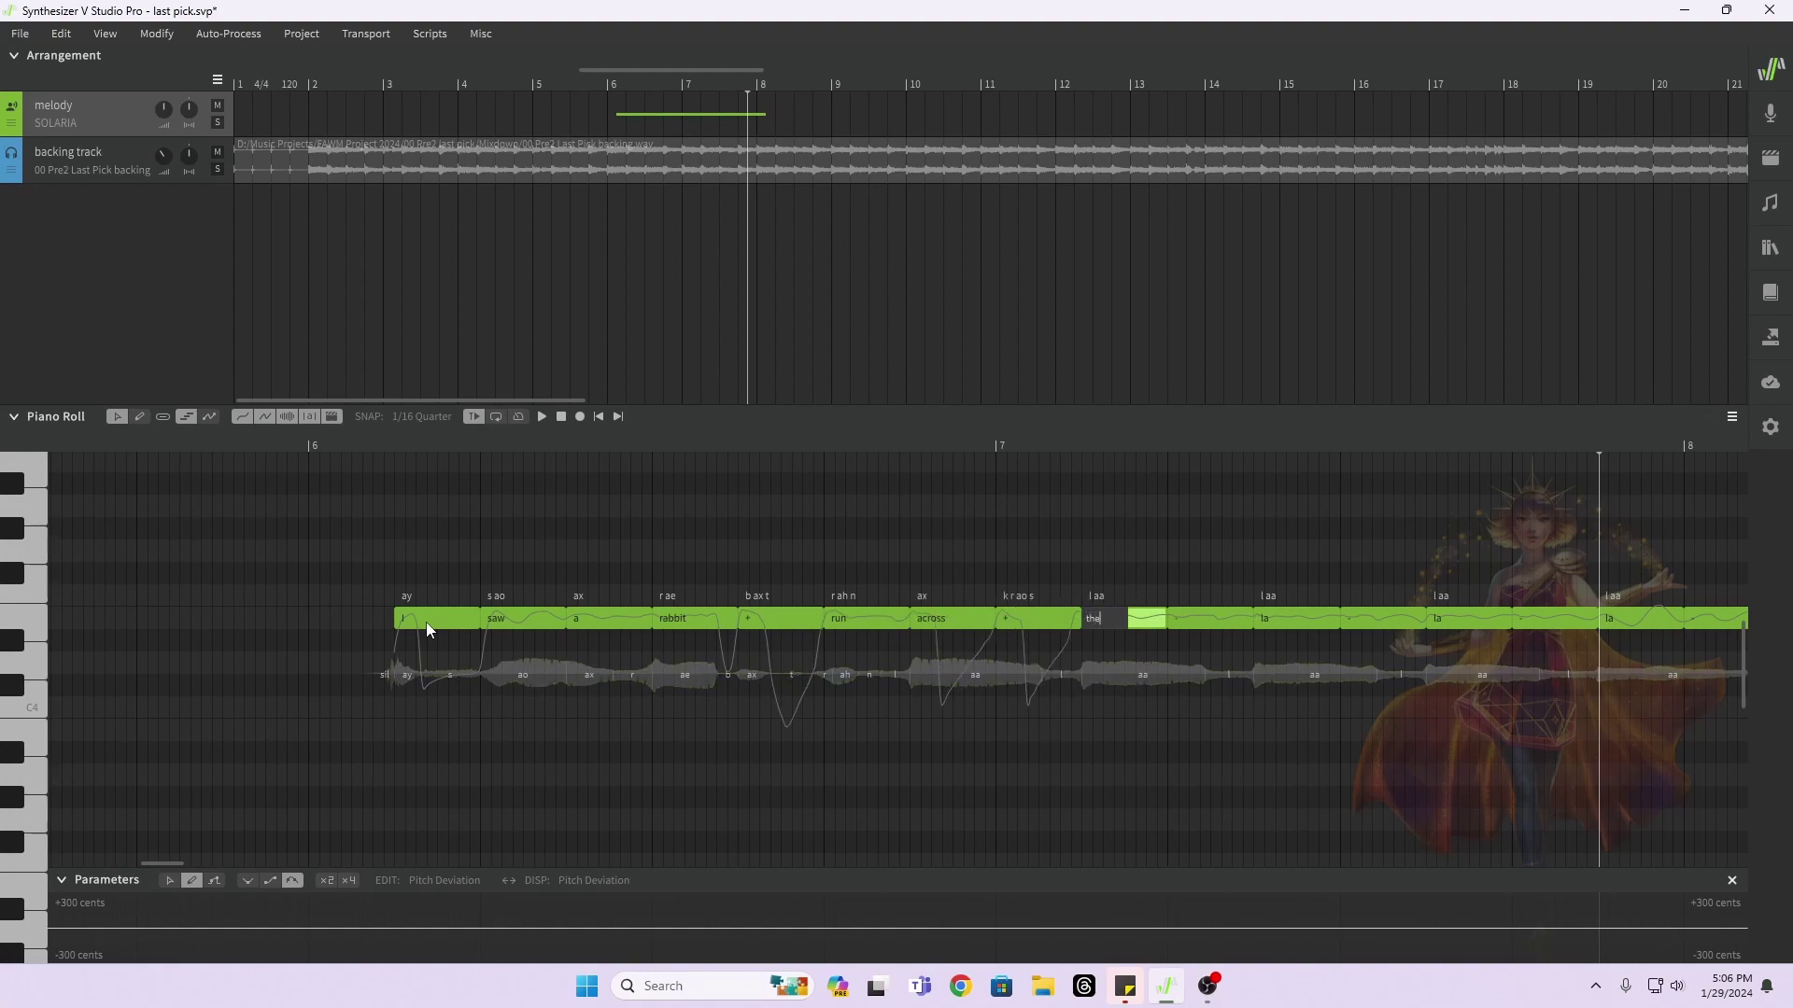
key(Tab)
text(road)
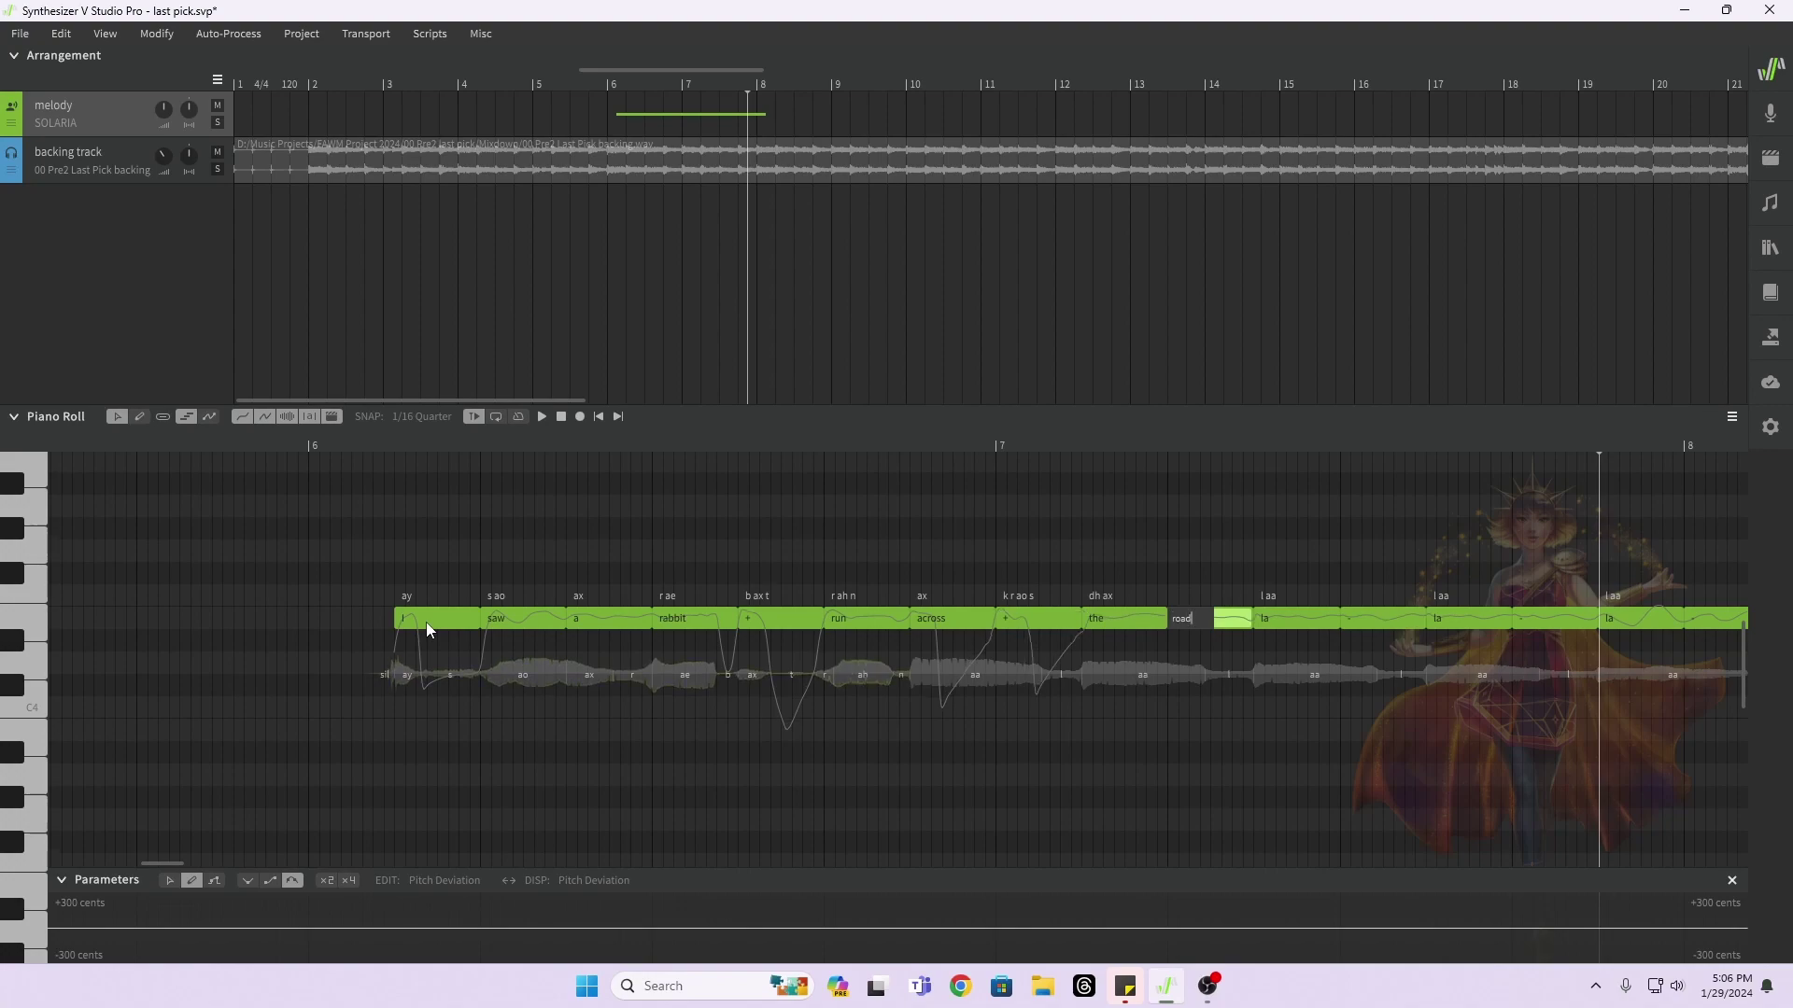
Step: Set the lyrics of the three notes following "road" to "and", "it" and "made"
key(Tab)
text(and)
key(Tab)
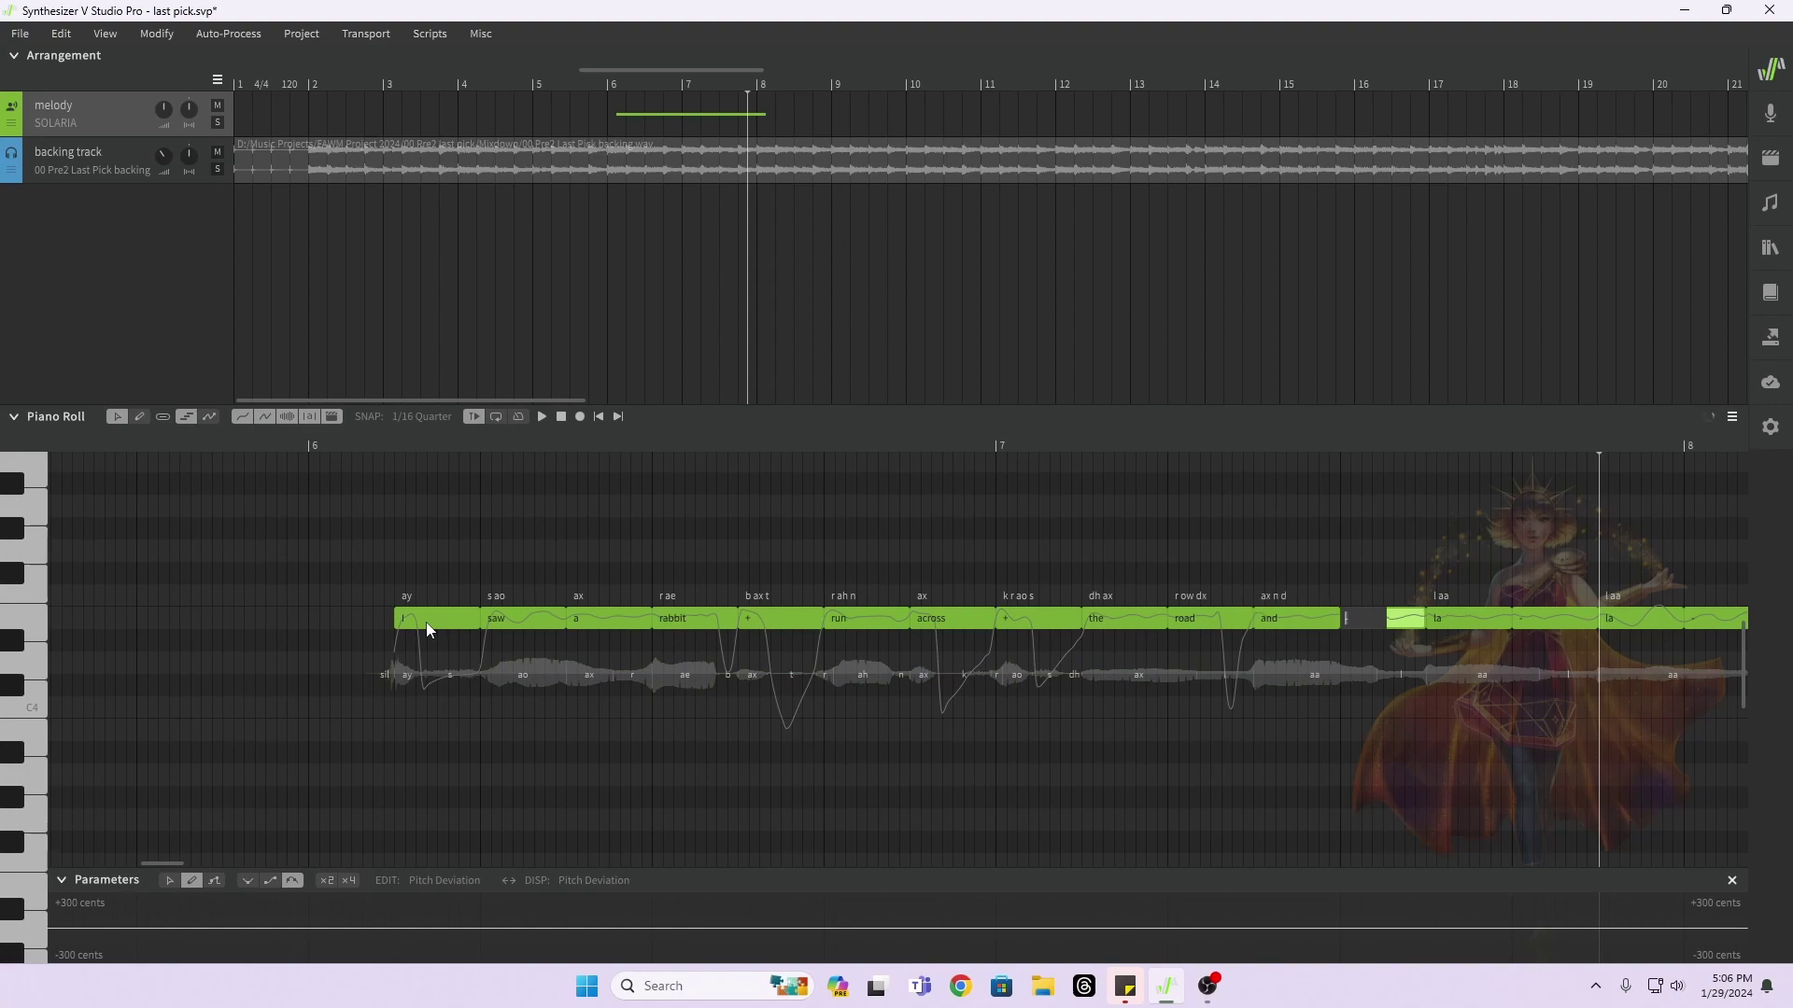
text(it)
key(Tab)
text(made )
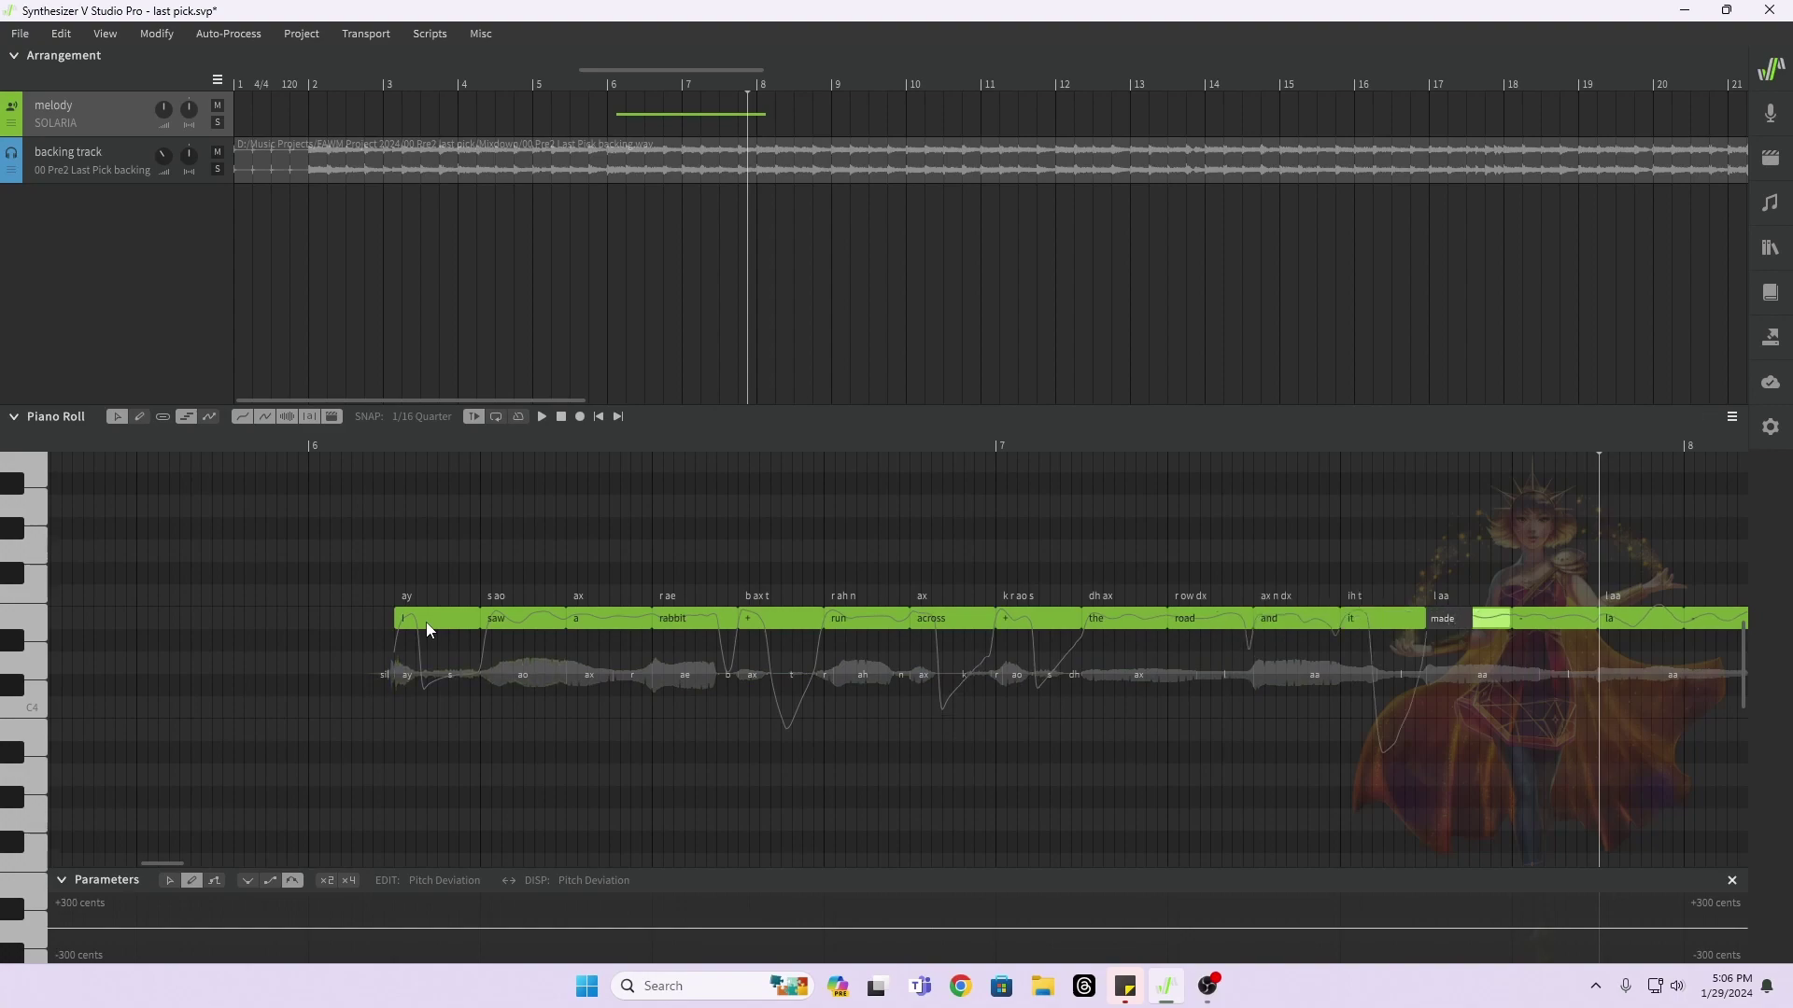
Step: Set the lyrics of the two notes following "made" to "me" and "think", correcting the spelling of "think"
text(me)
key(Tab)
text(thingk)
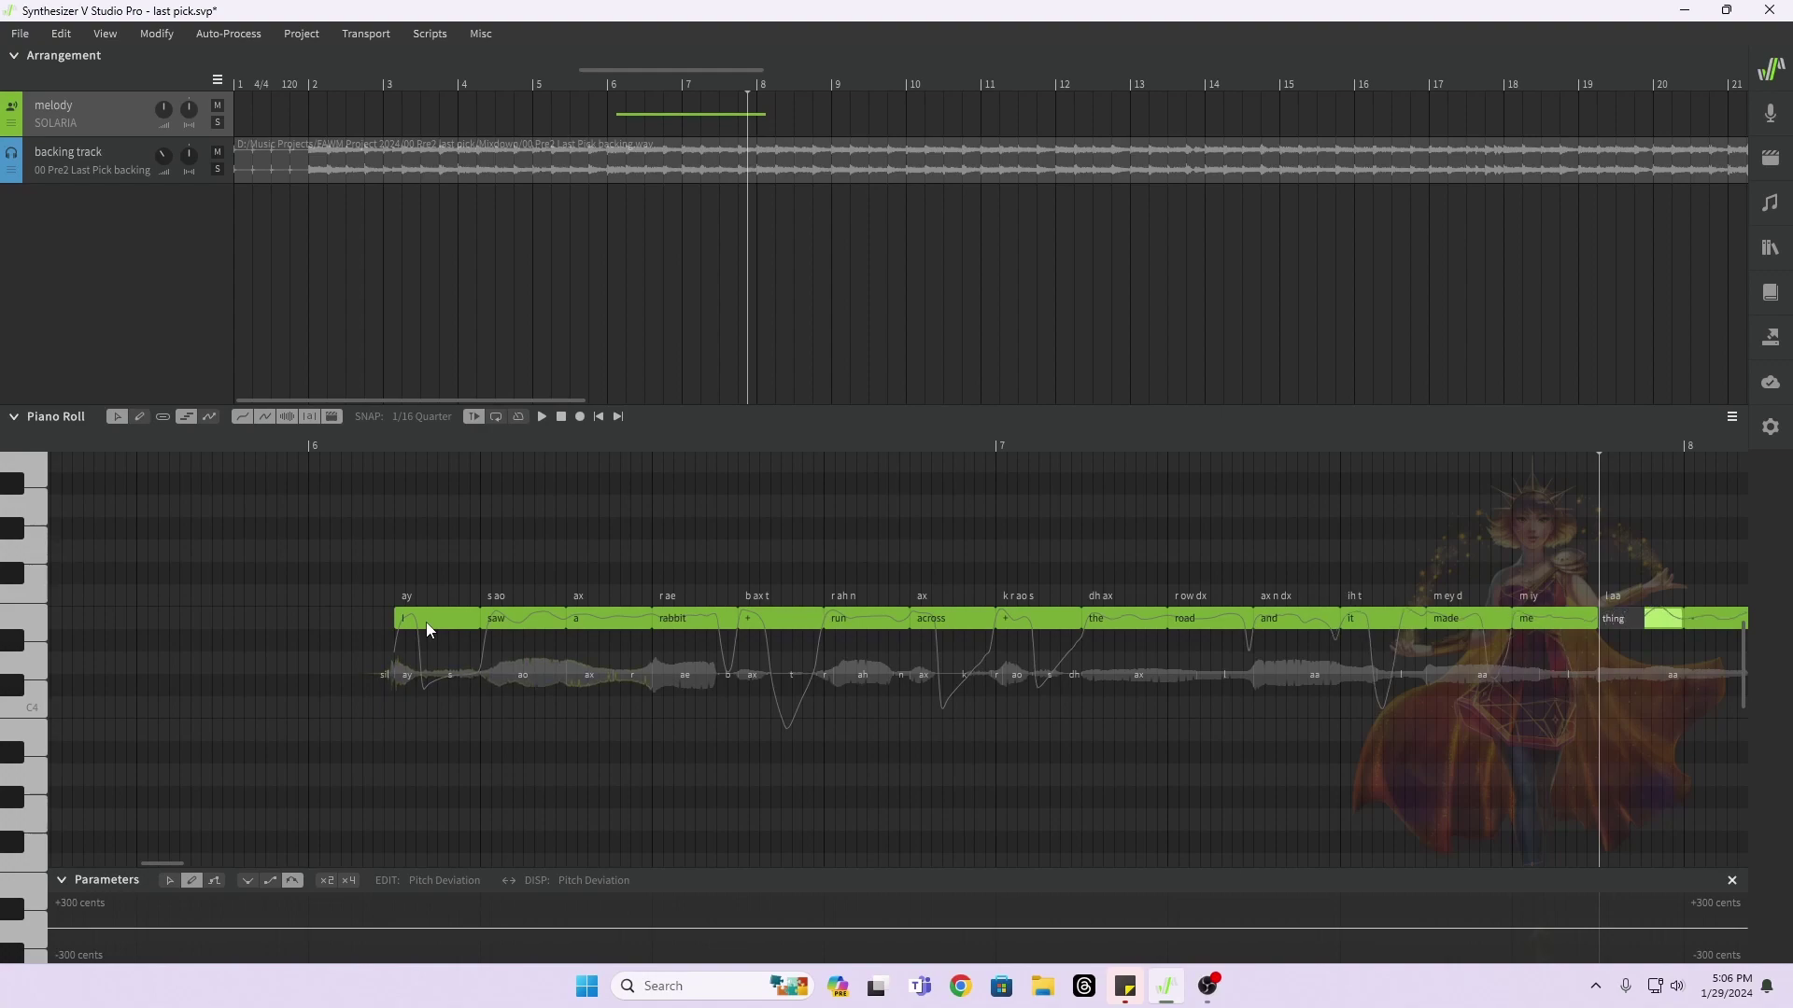
key(Return)
double_click(1626, 622)
key(BackSpace)
key(Return)
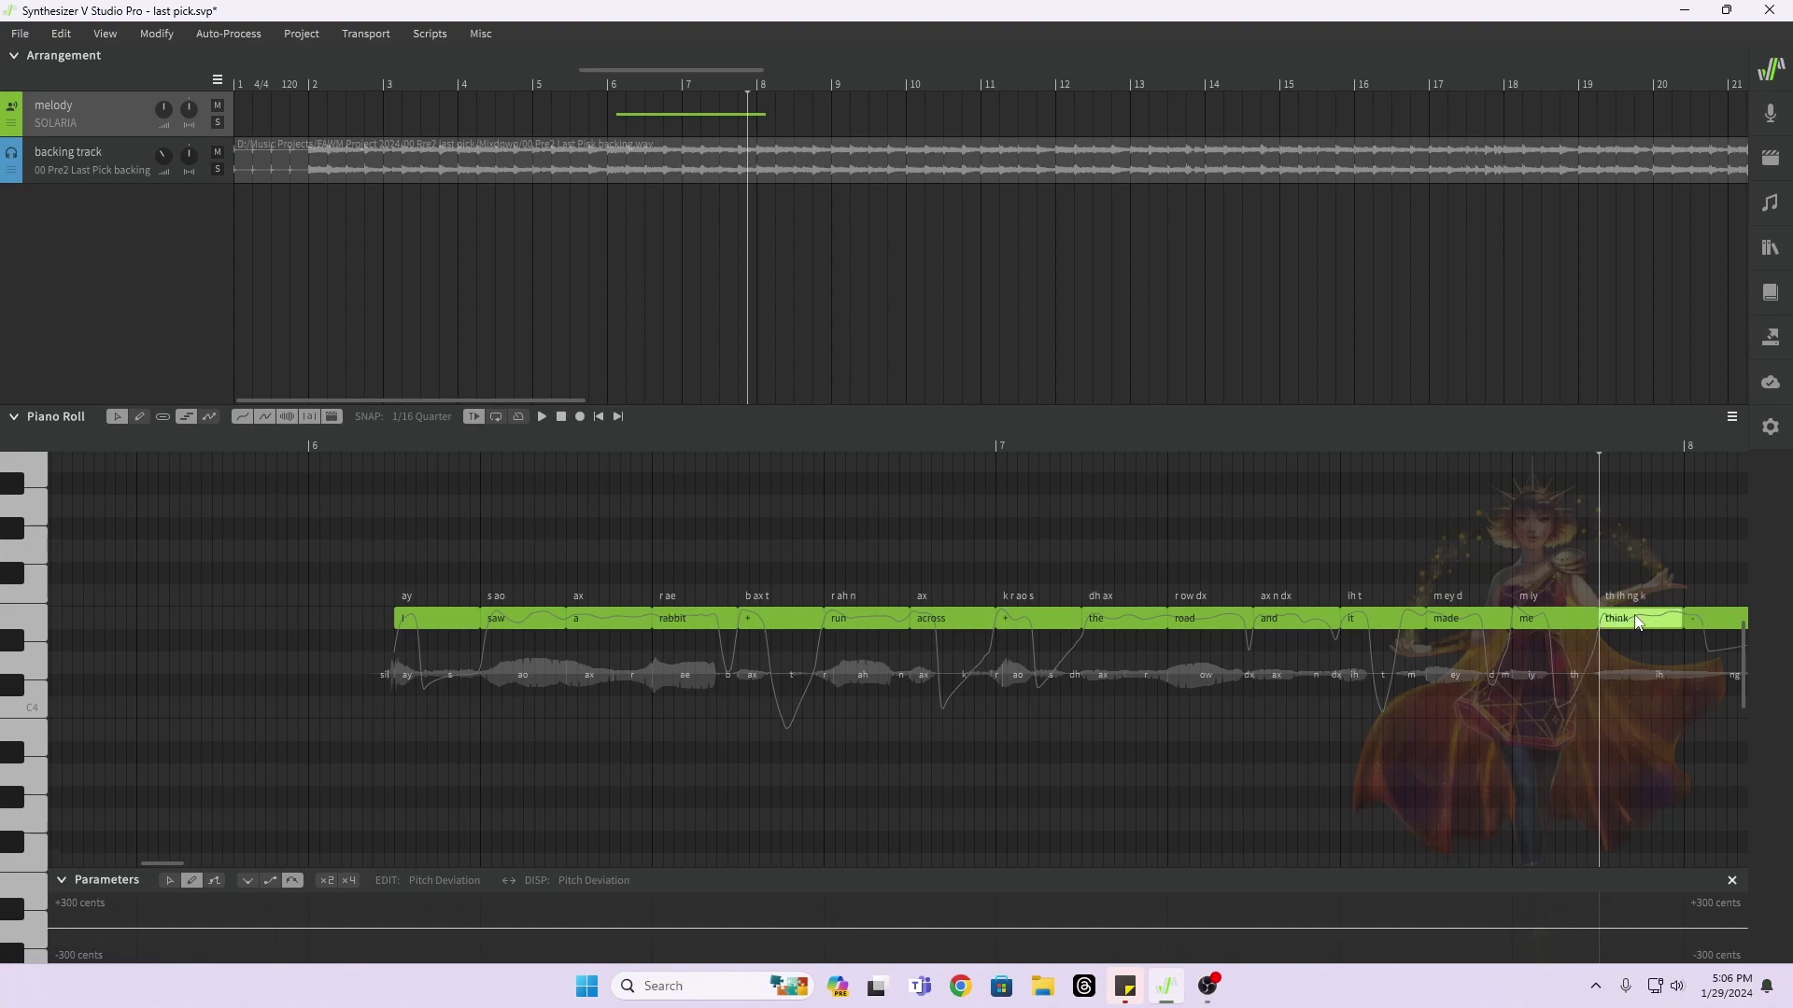
Step: Extend the last note to a quarter-note length, ending one beat into bar 8, and split it into two equal notes
scroll(1578, 655, right, 5)
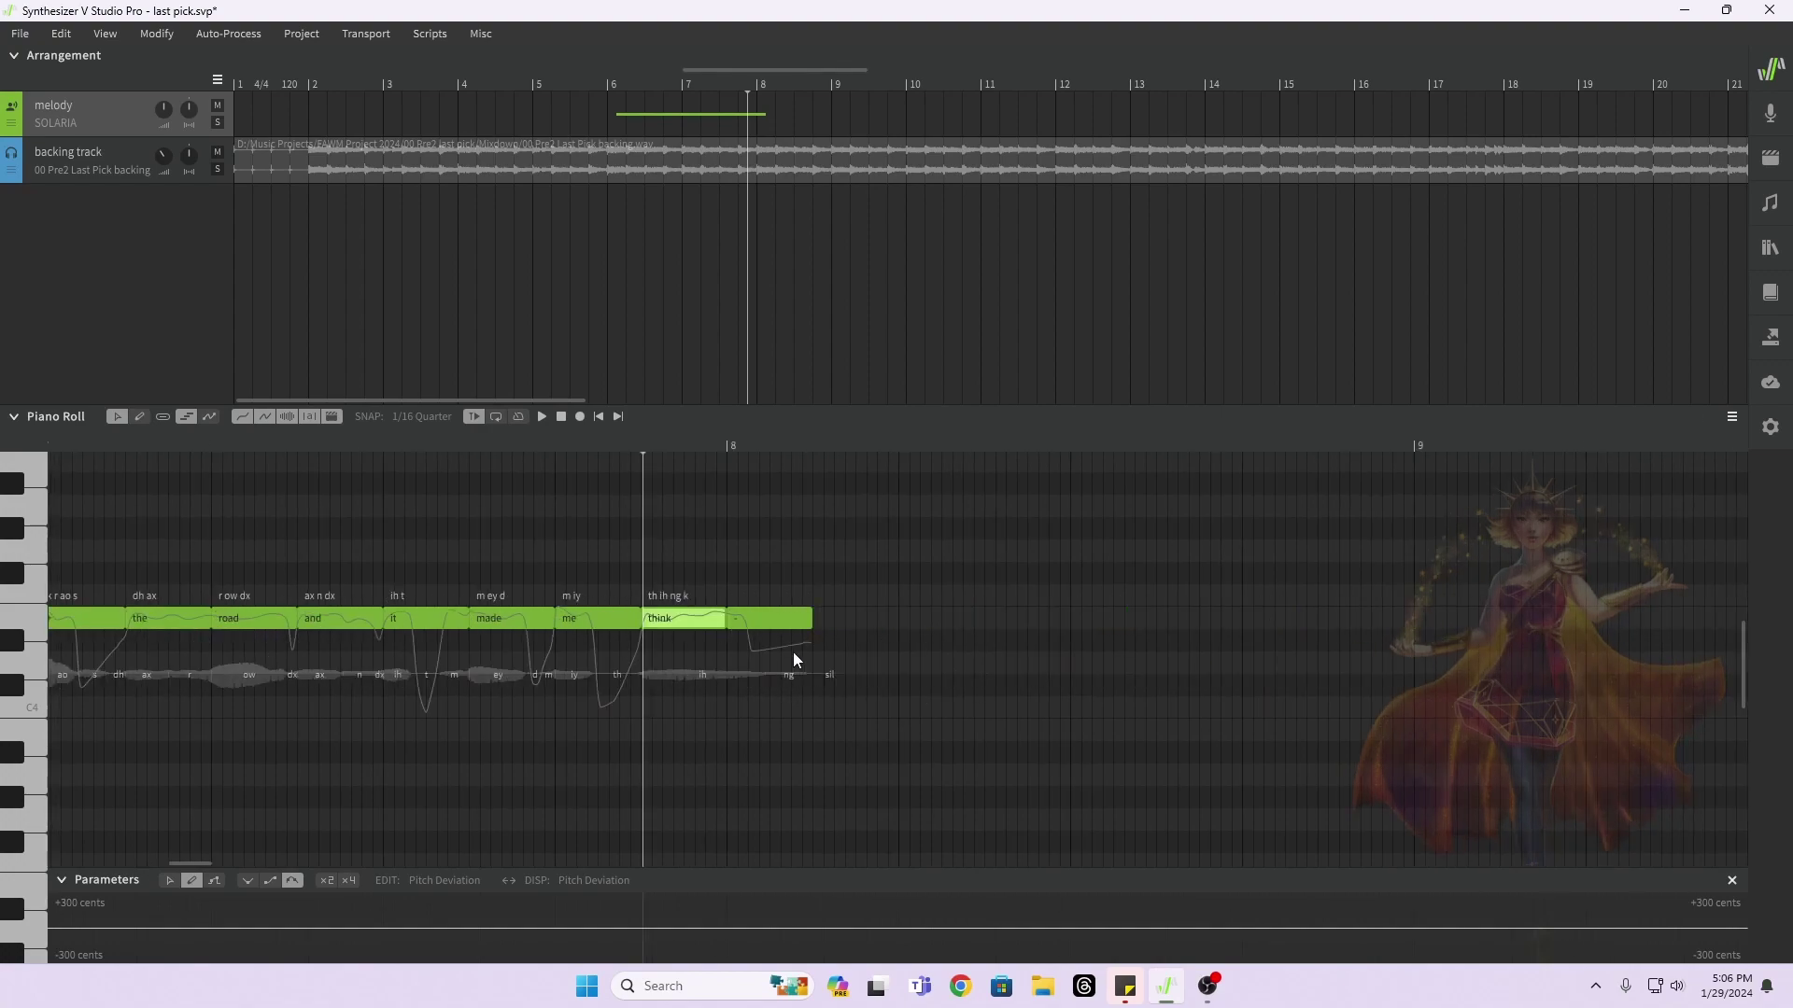
drag(810, 618, 896, 618)
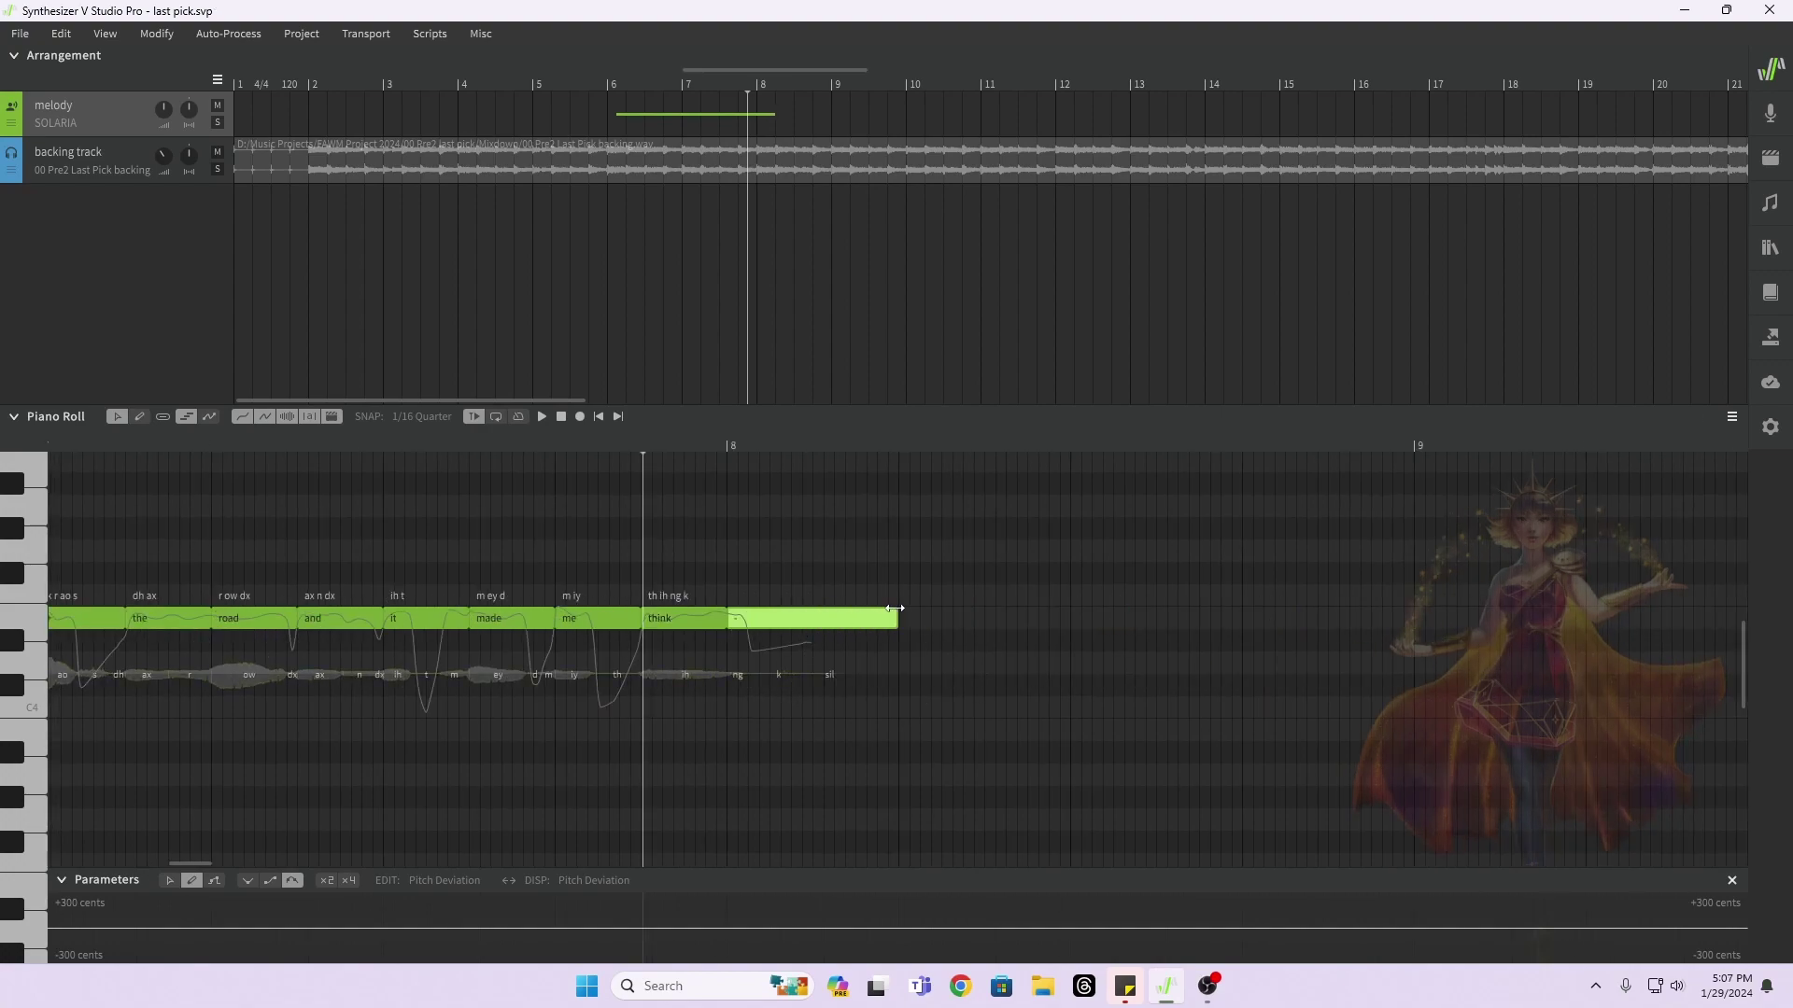
right_click(814, 624)
click(873, 270)
Step: Split the last held note, if still joined to the one before, and set the lyrics of the two notes after "think" to "of" and "you"
click(767, 646)
double_click(761, 618)
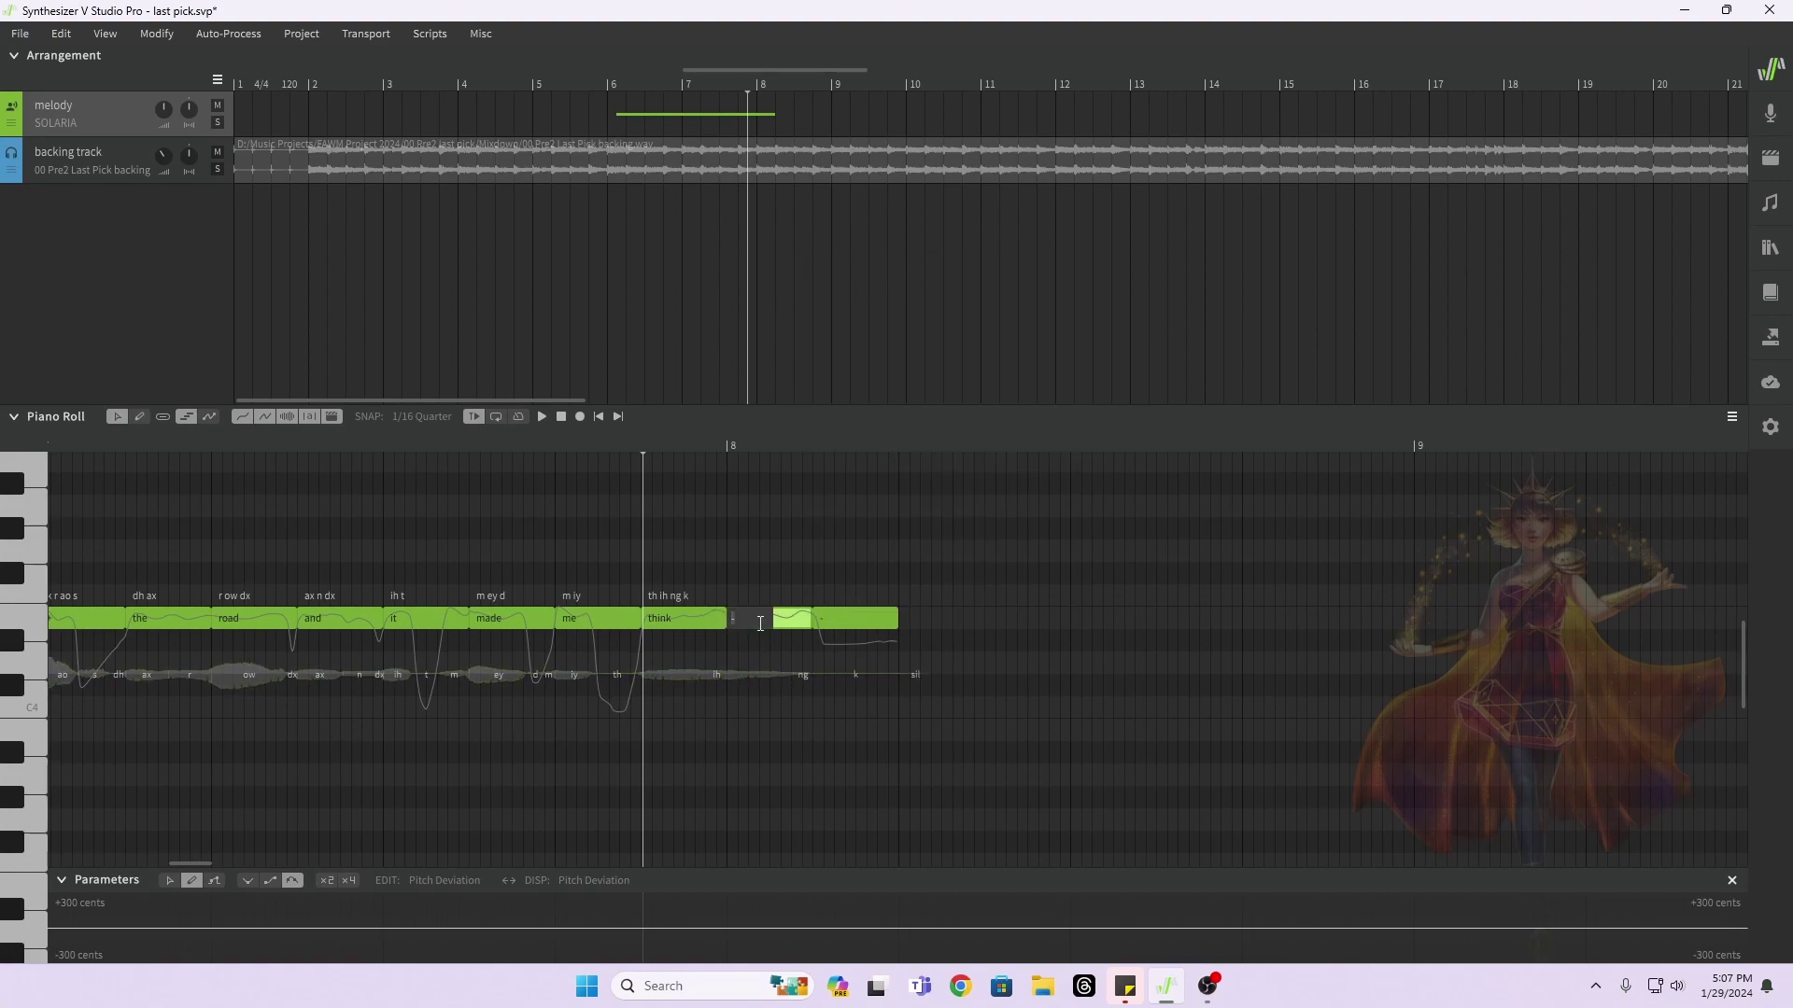
text(of)
key(Tab)
text(you)
key(Return)
Step: Play the sung phrase against the backing track from bar 6, replaying its opening to check the timing
click(608, 84)
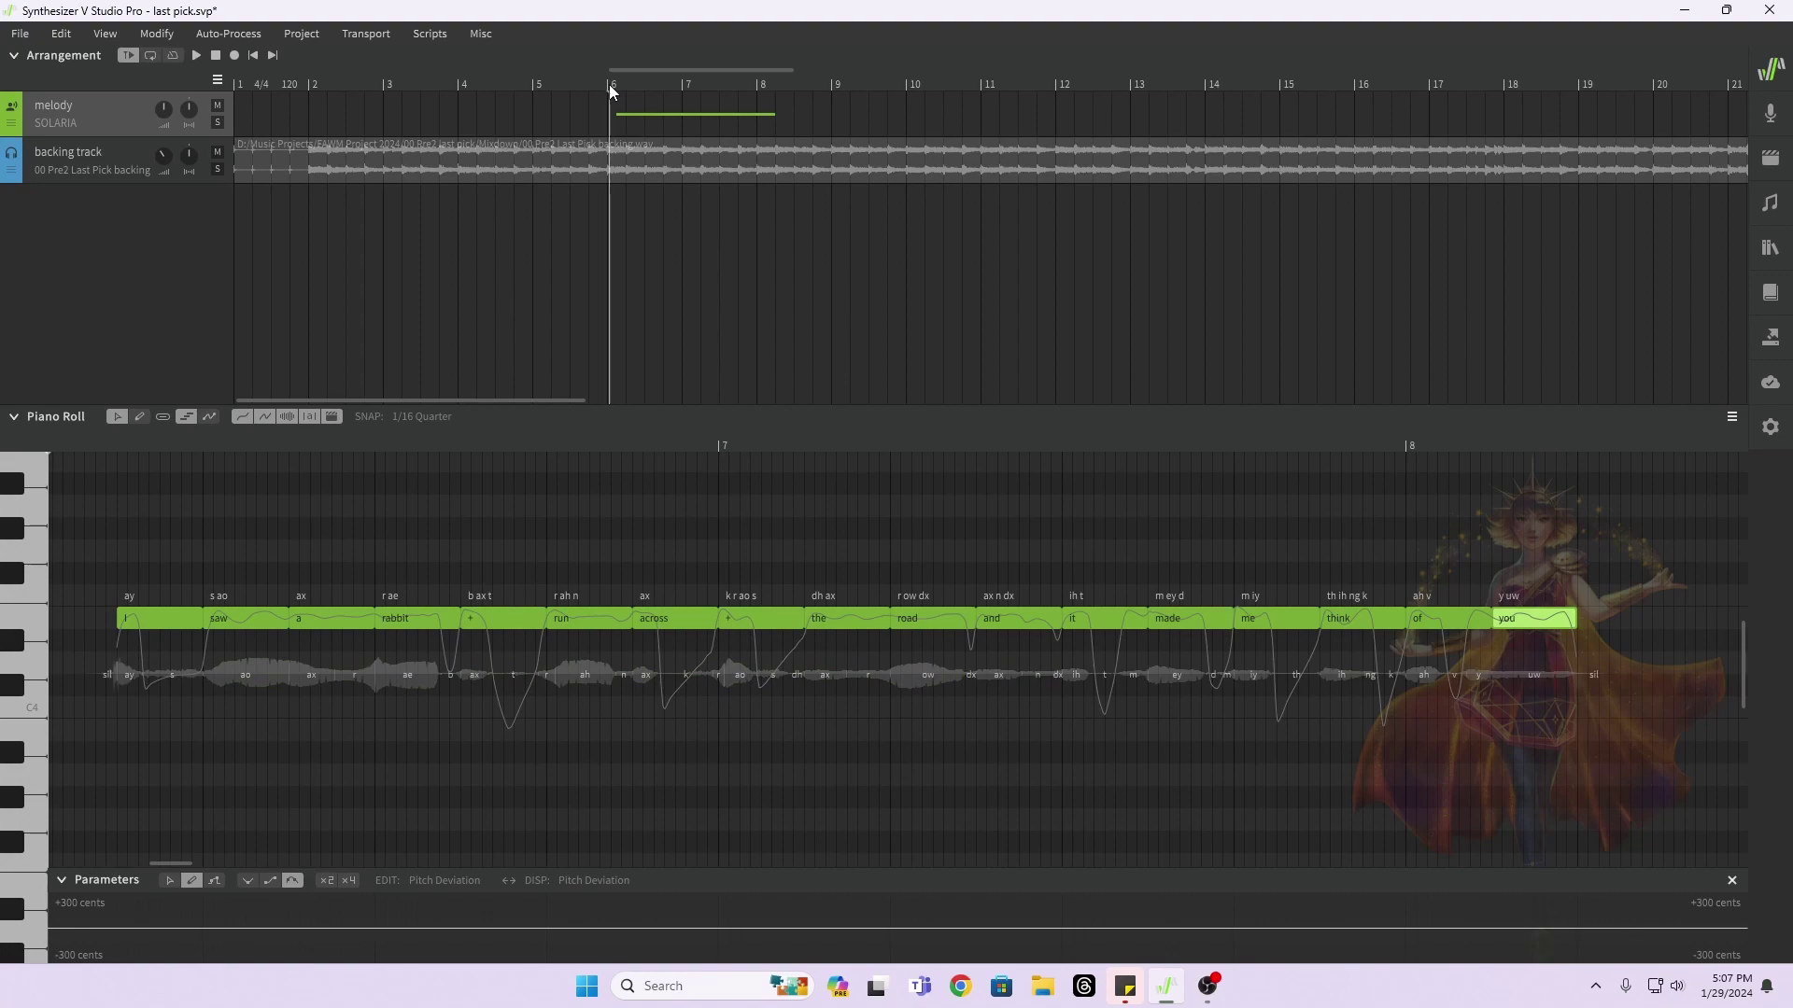
key(space)
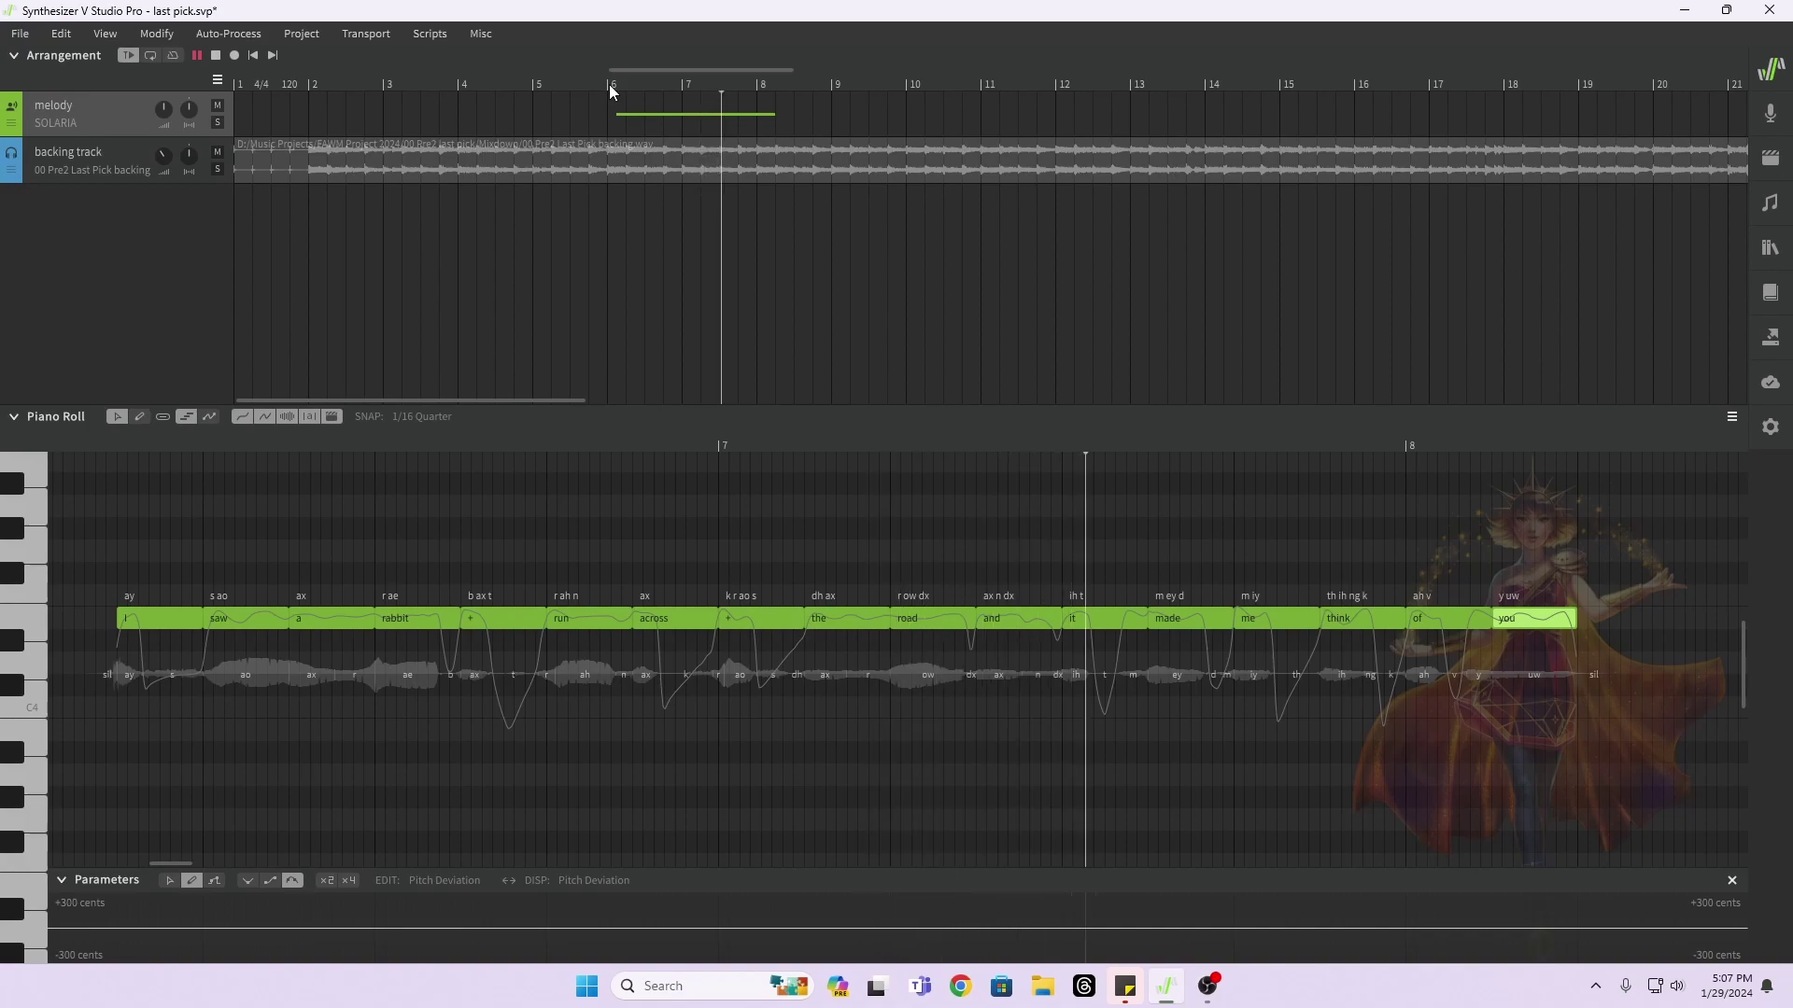
key(space)
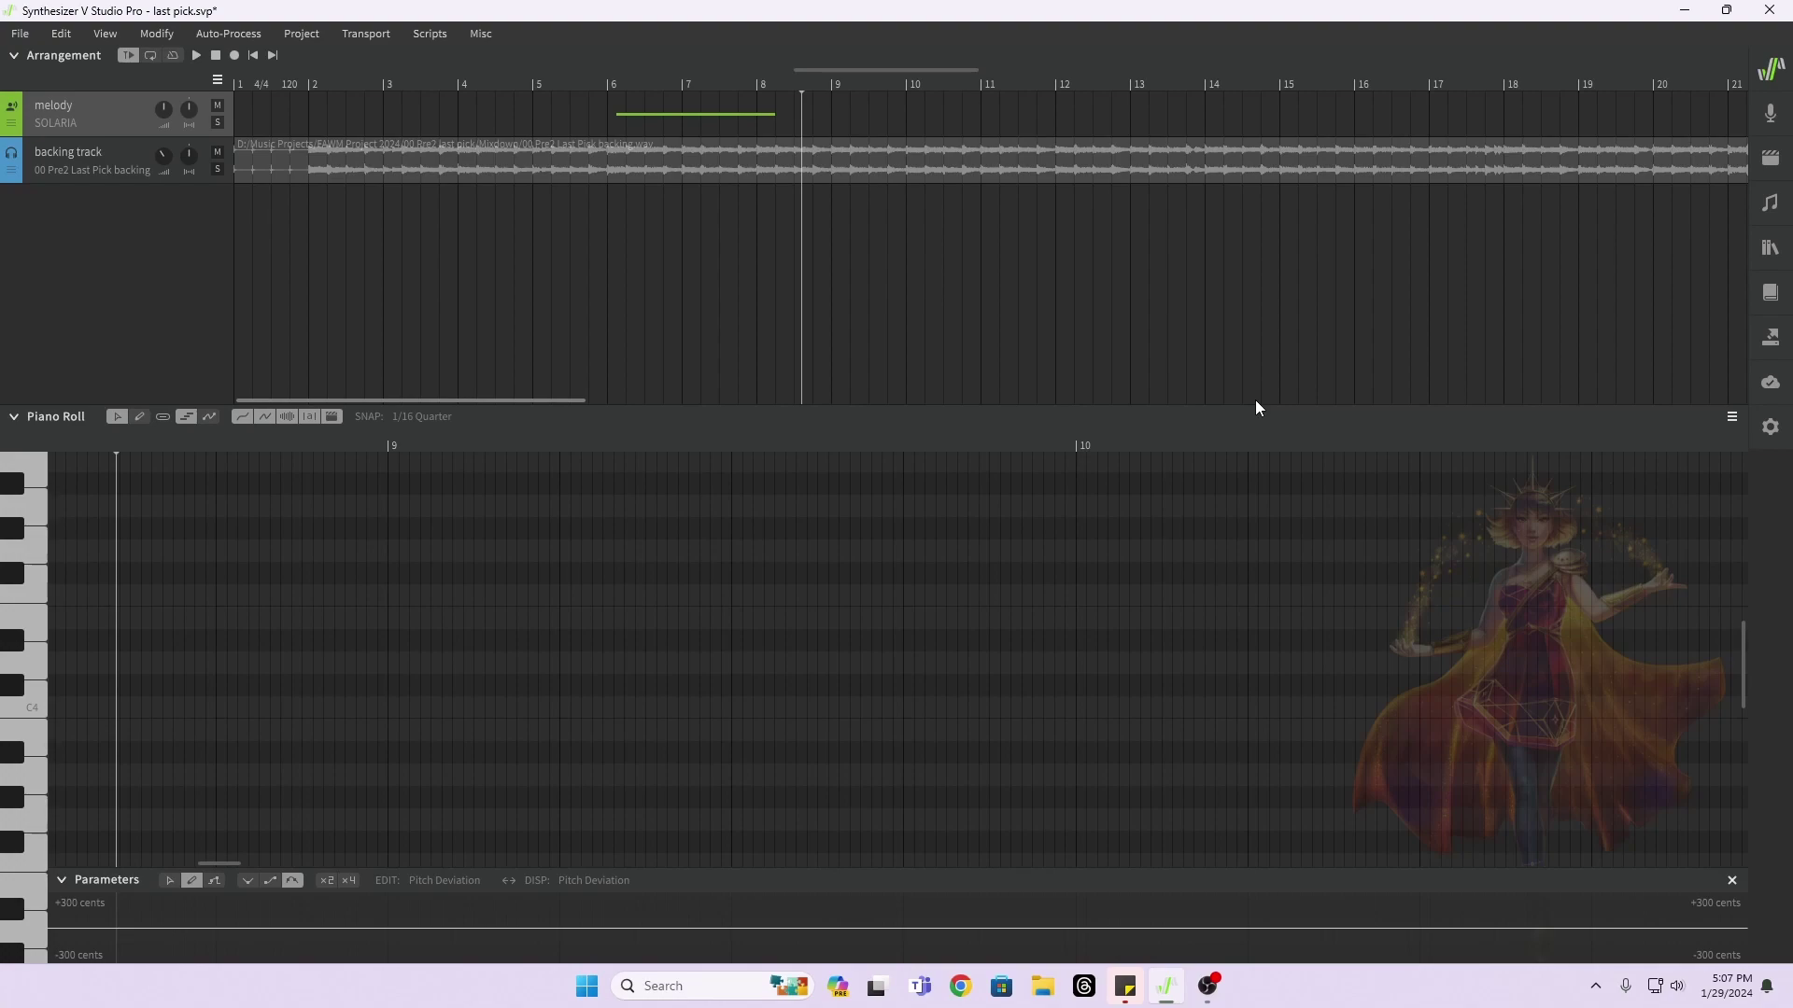
click(605, 81)
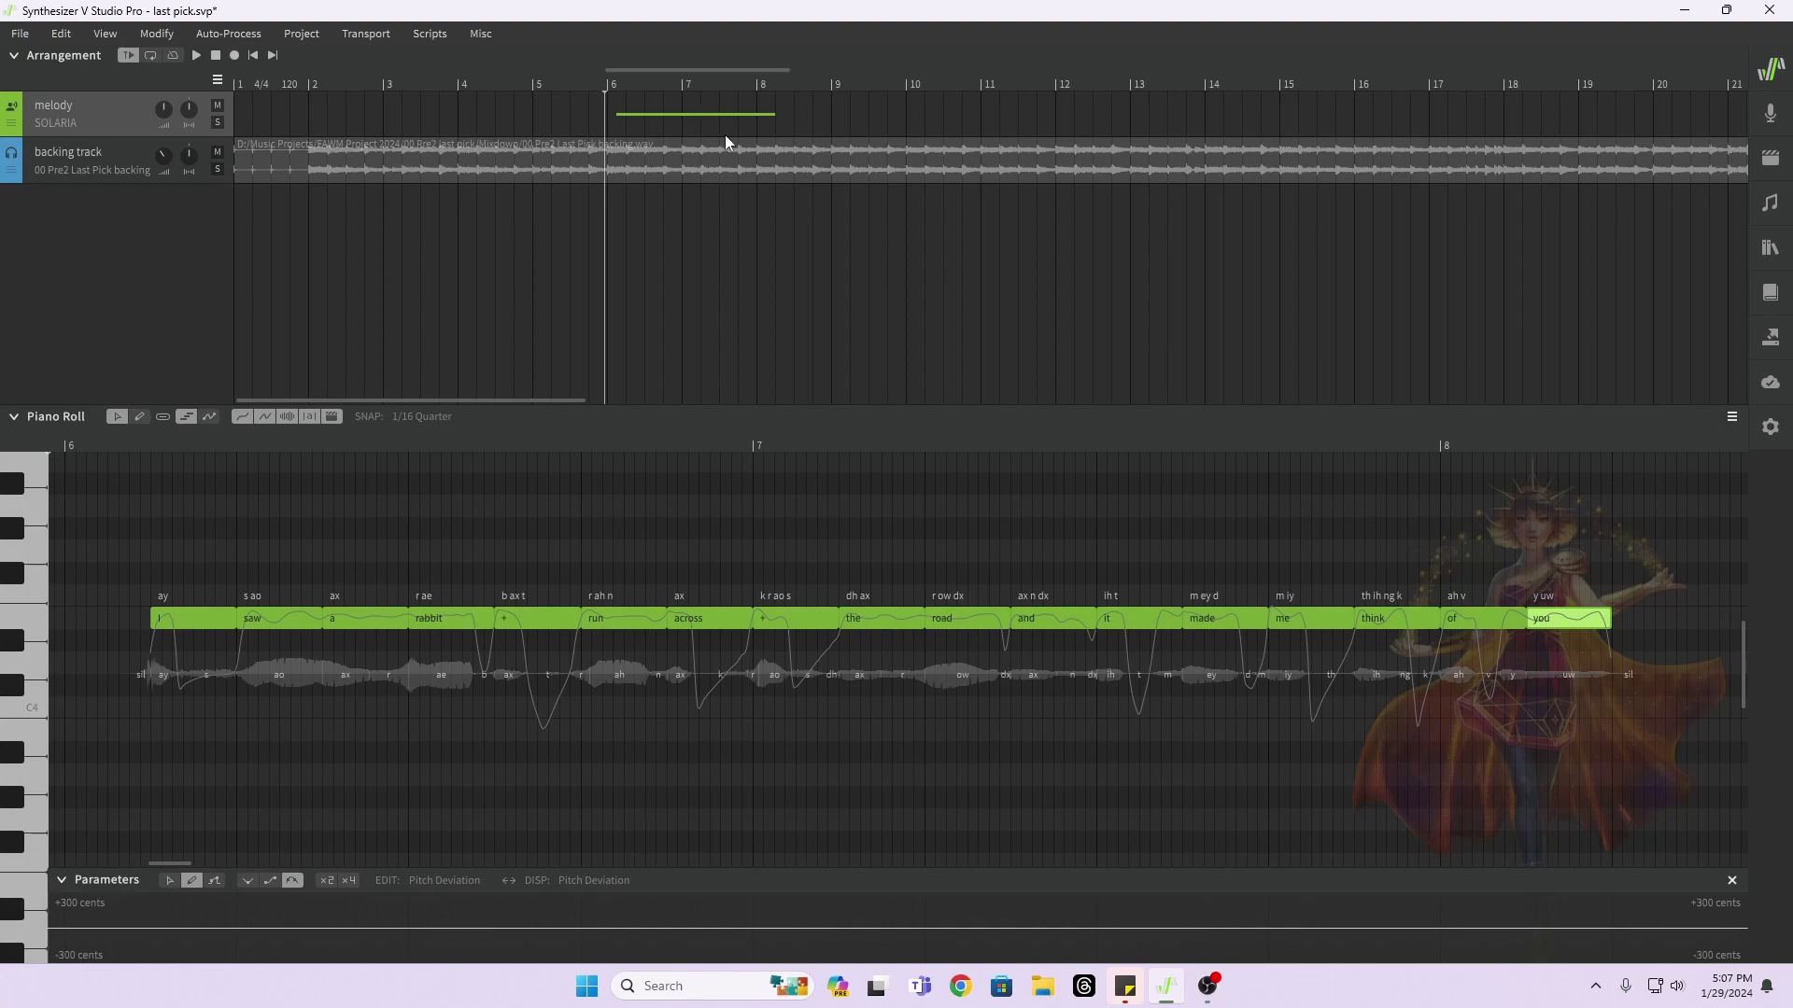
key(space)
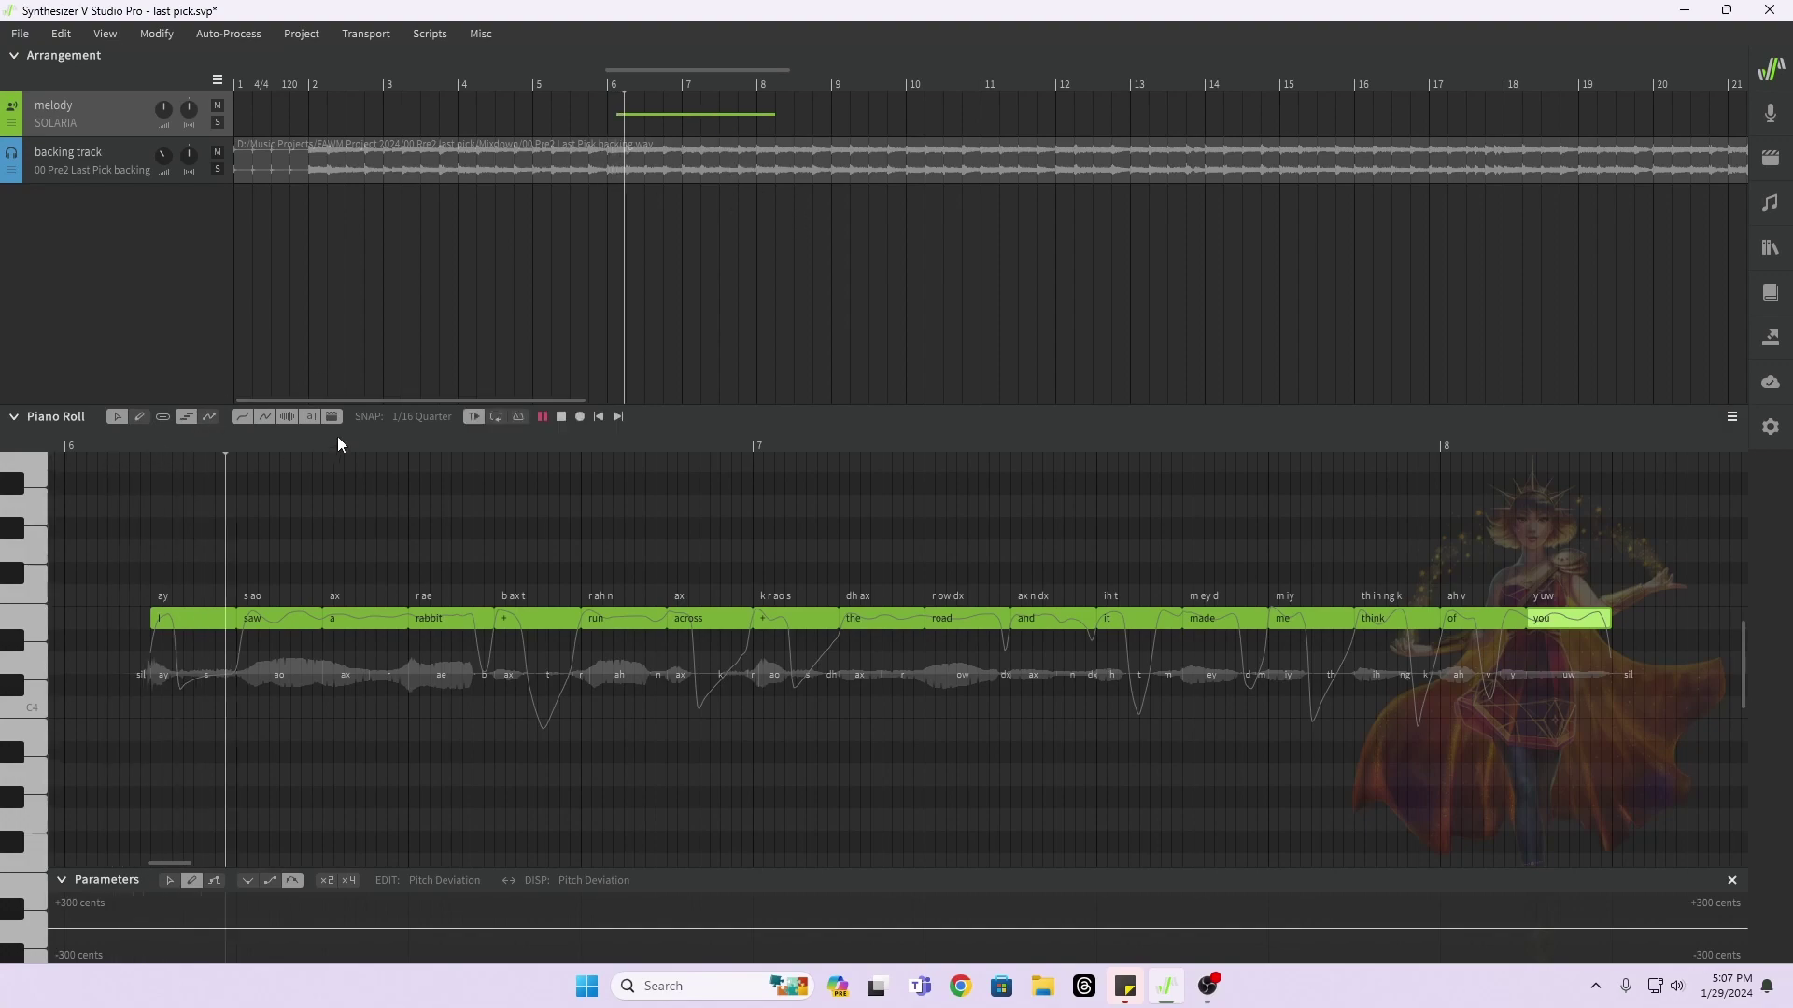
key(space)
click(117, 448)
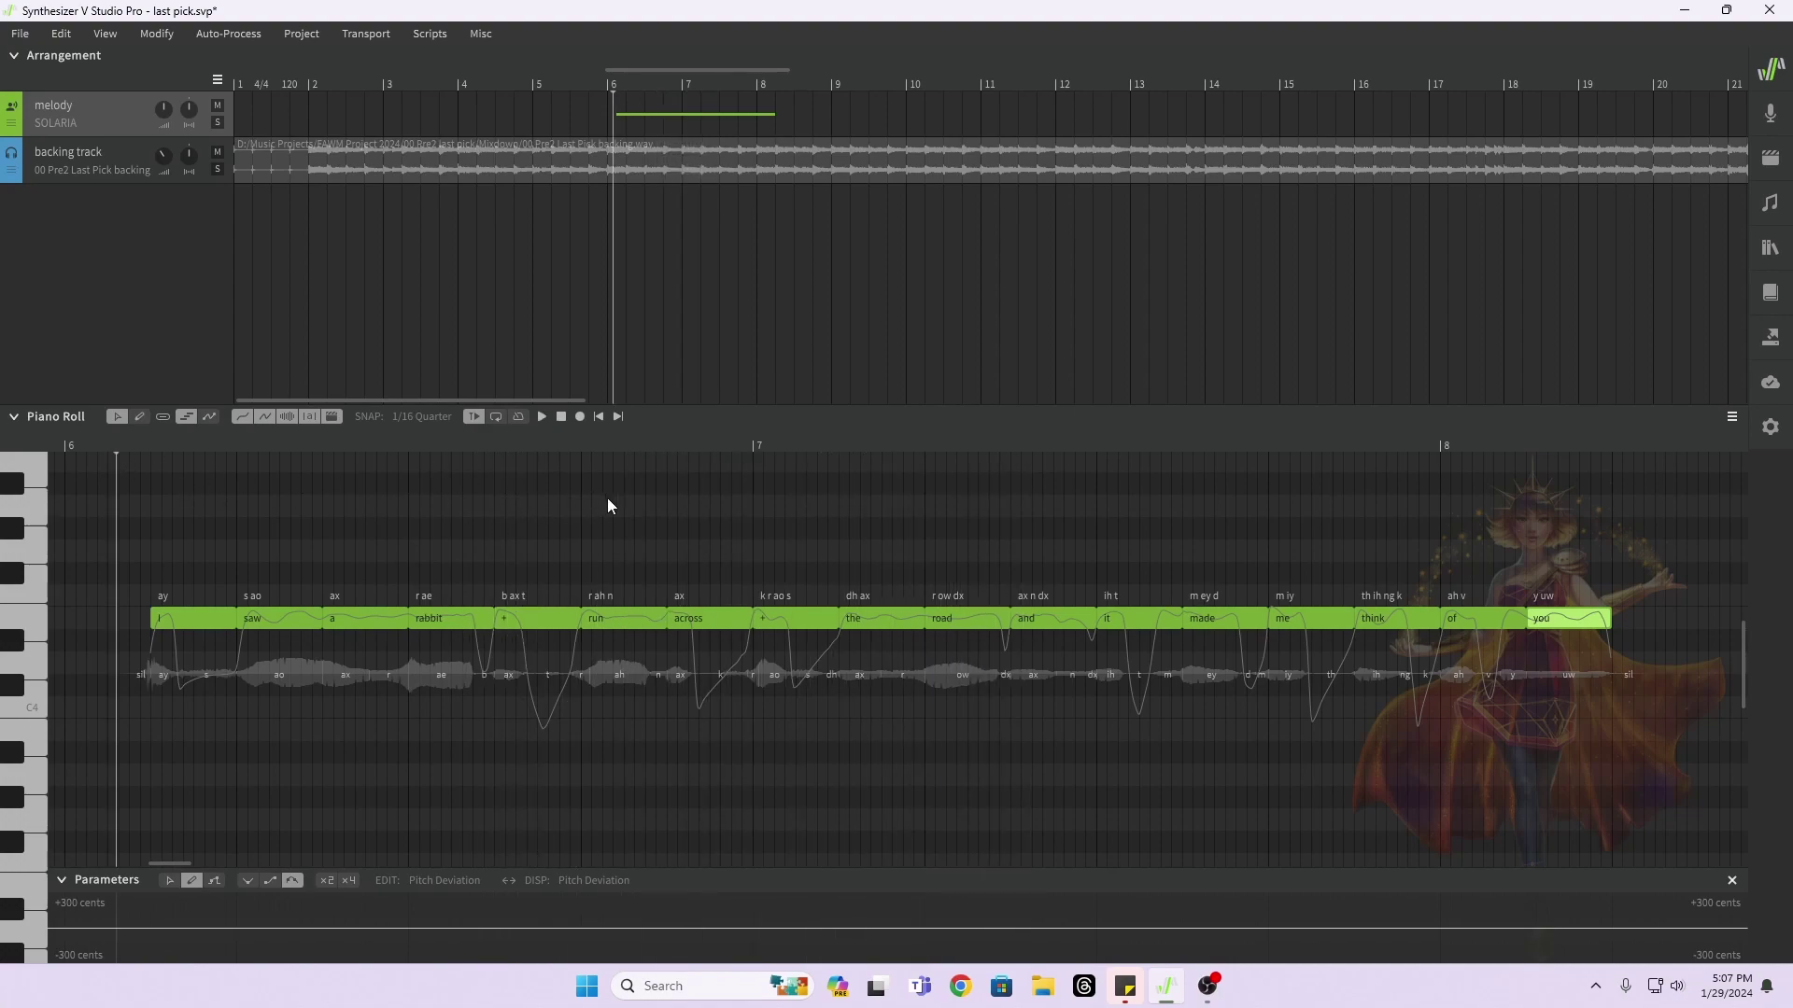
key(space)
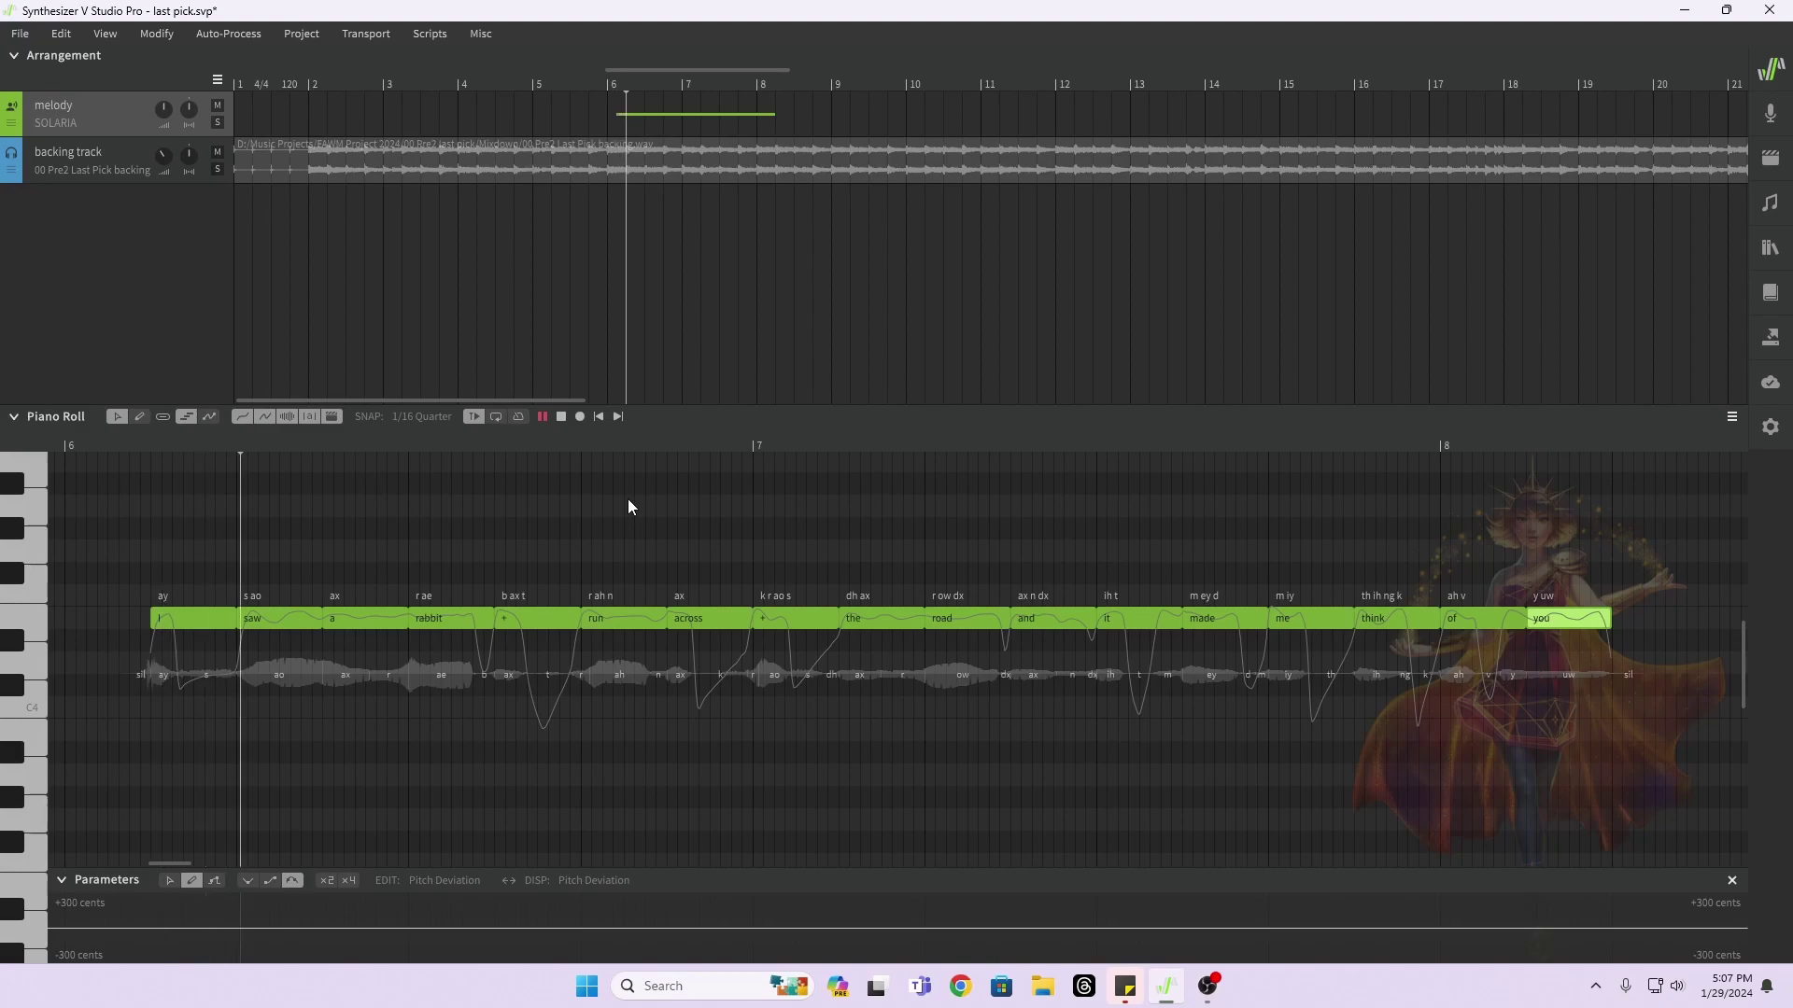
key(space)
Step: Shift the notes from "the" to "you" an eighth note later, lengthen the second "across" note to meet them, and play the phrase
drag(853, 534, 1630, 788)
drag(903, 631, 981, 629)
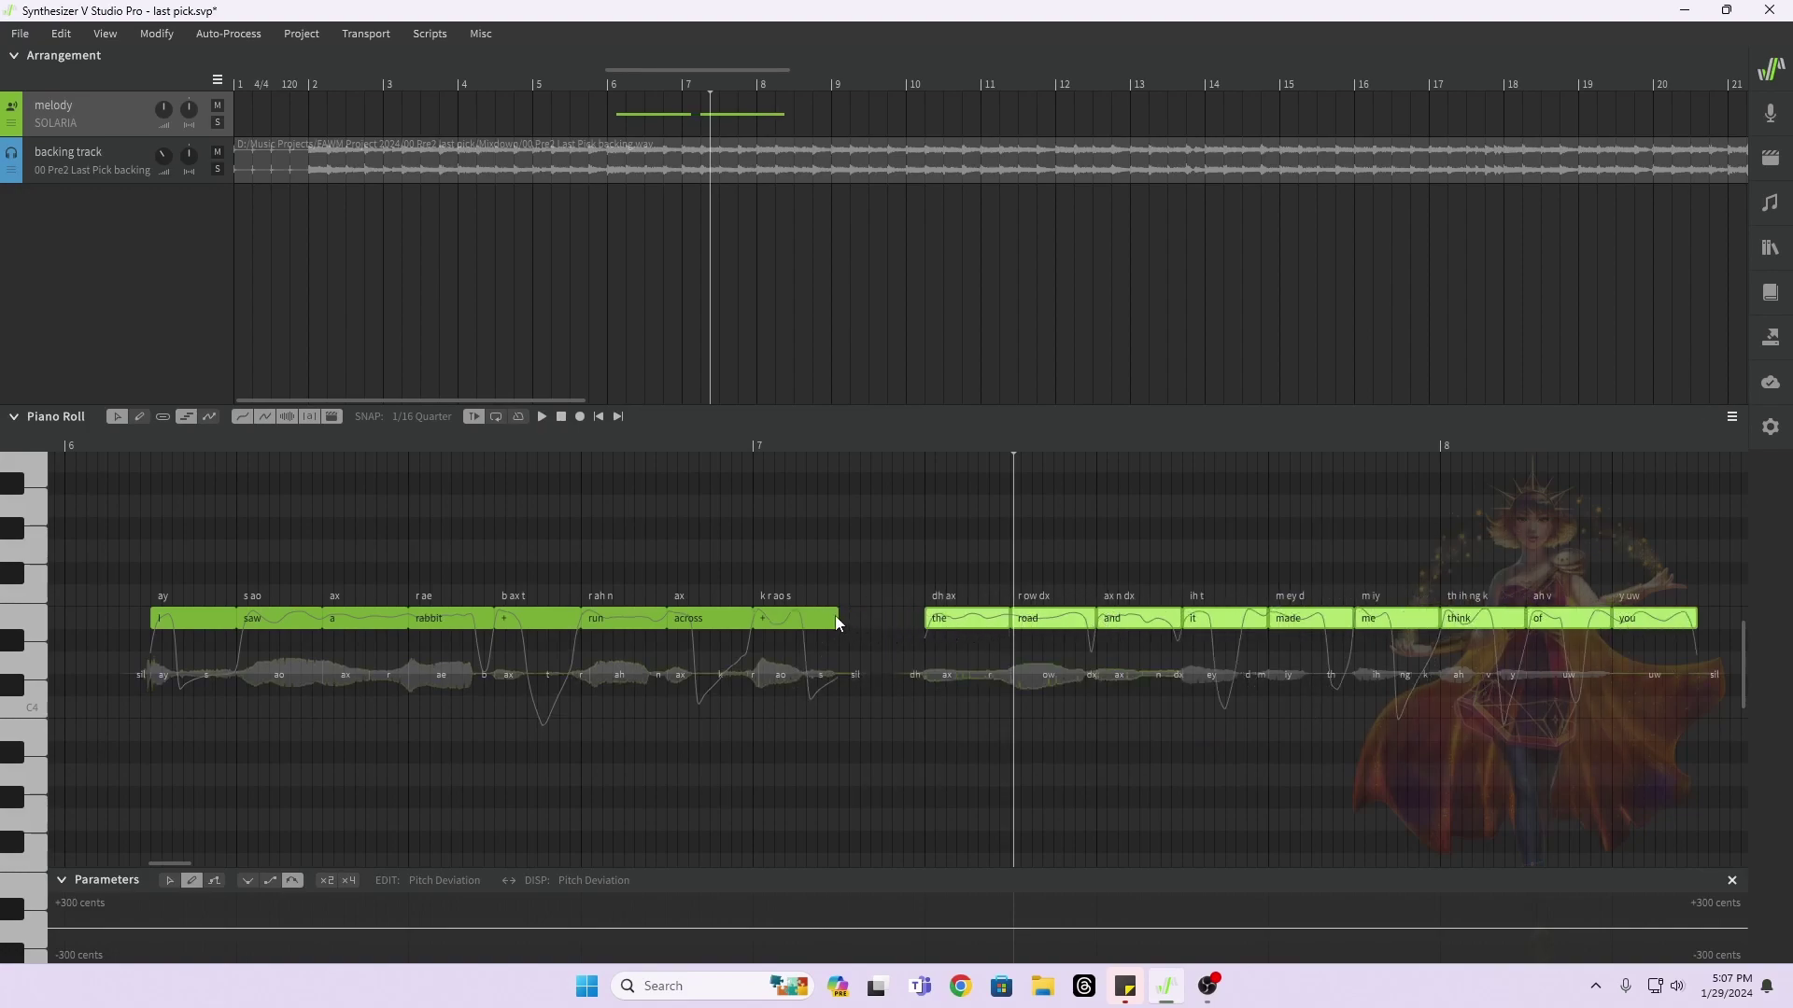
drag(838, 620, 922, 624)
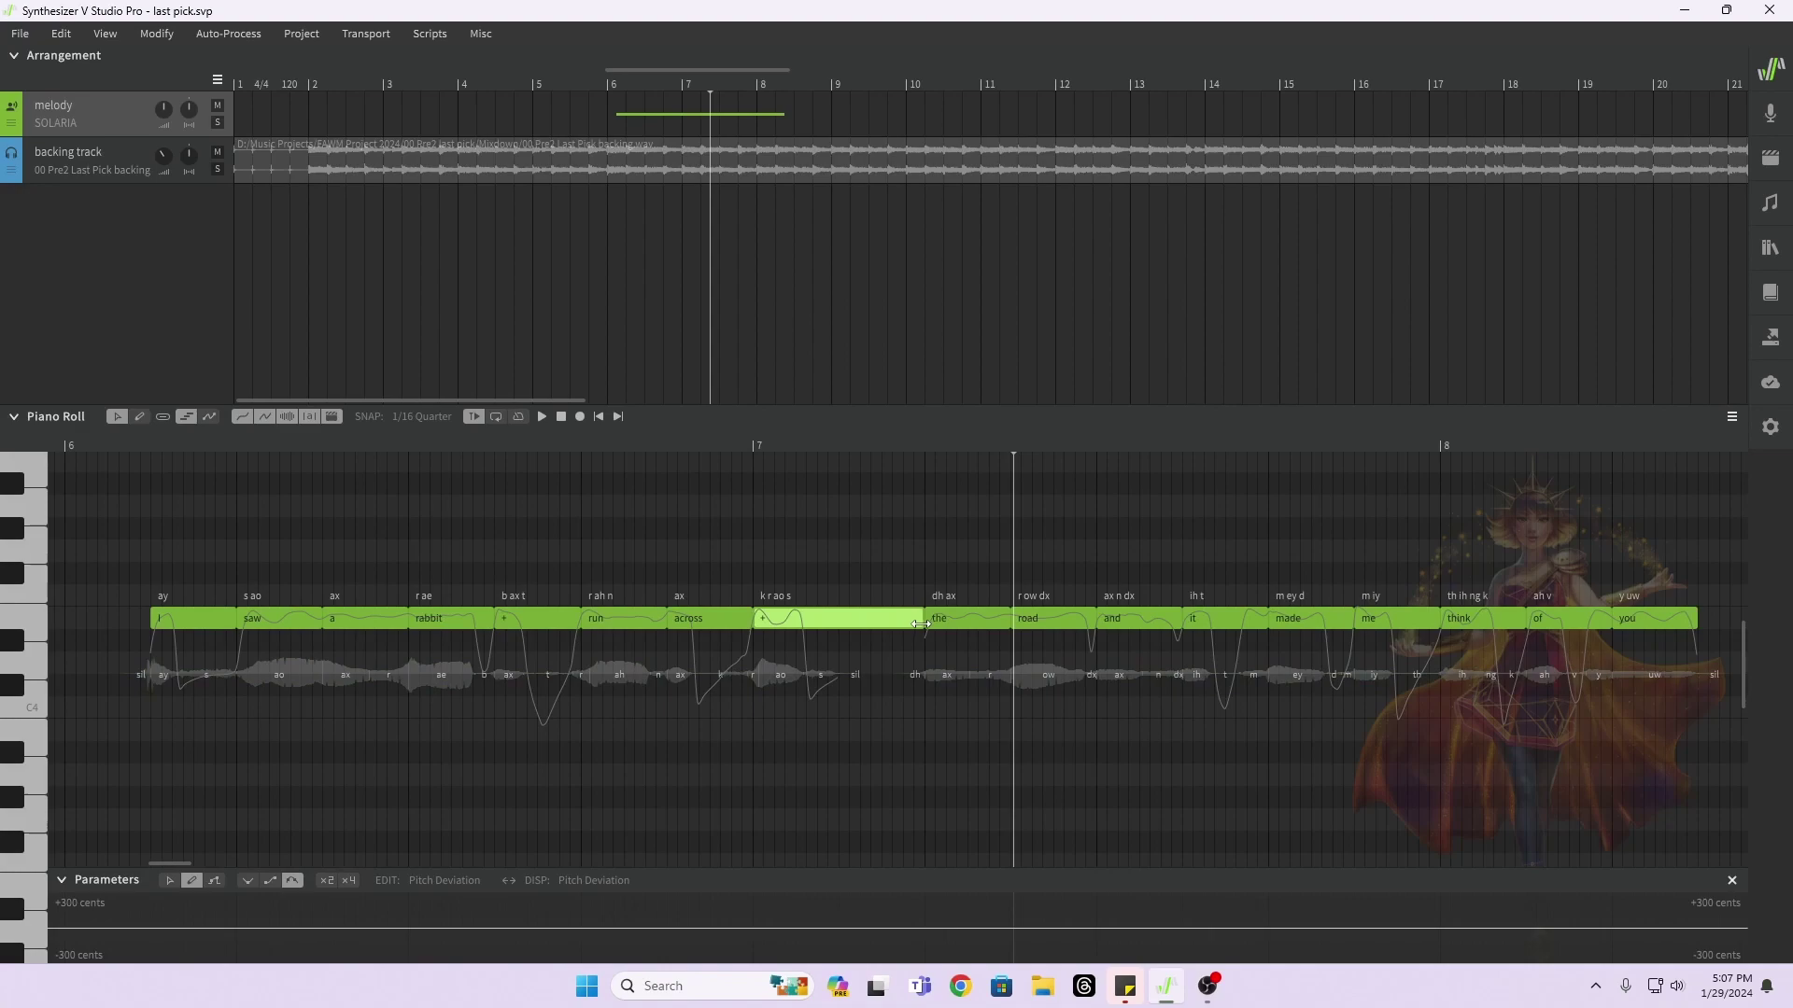
click(130, 438)
key(space)
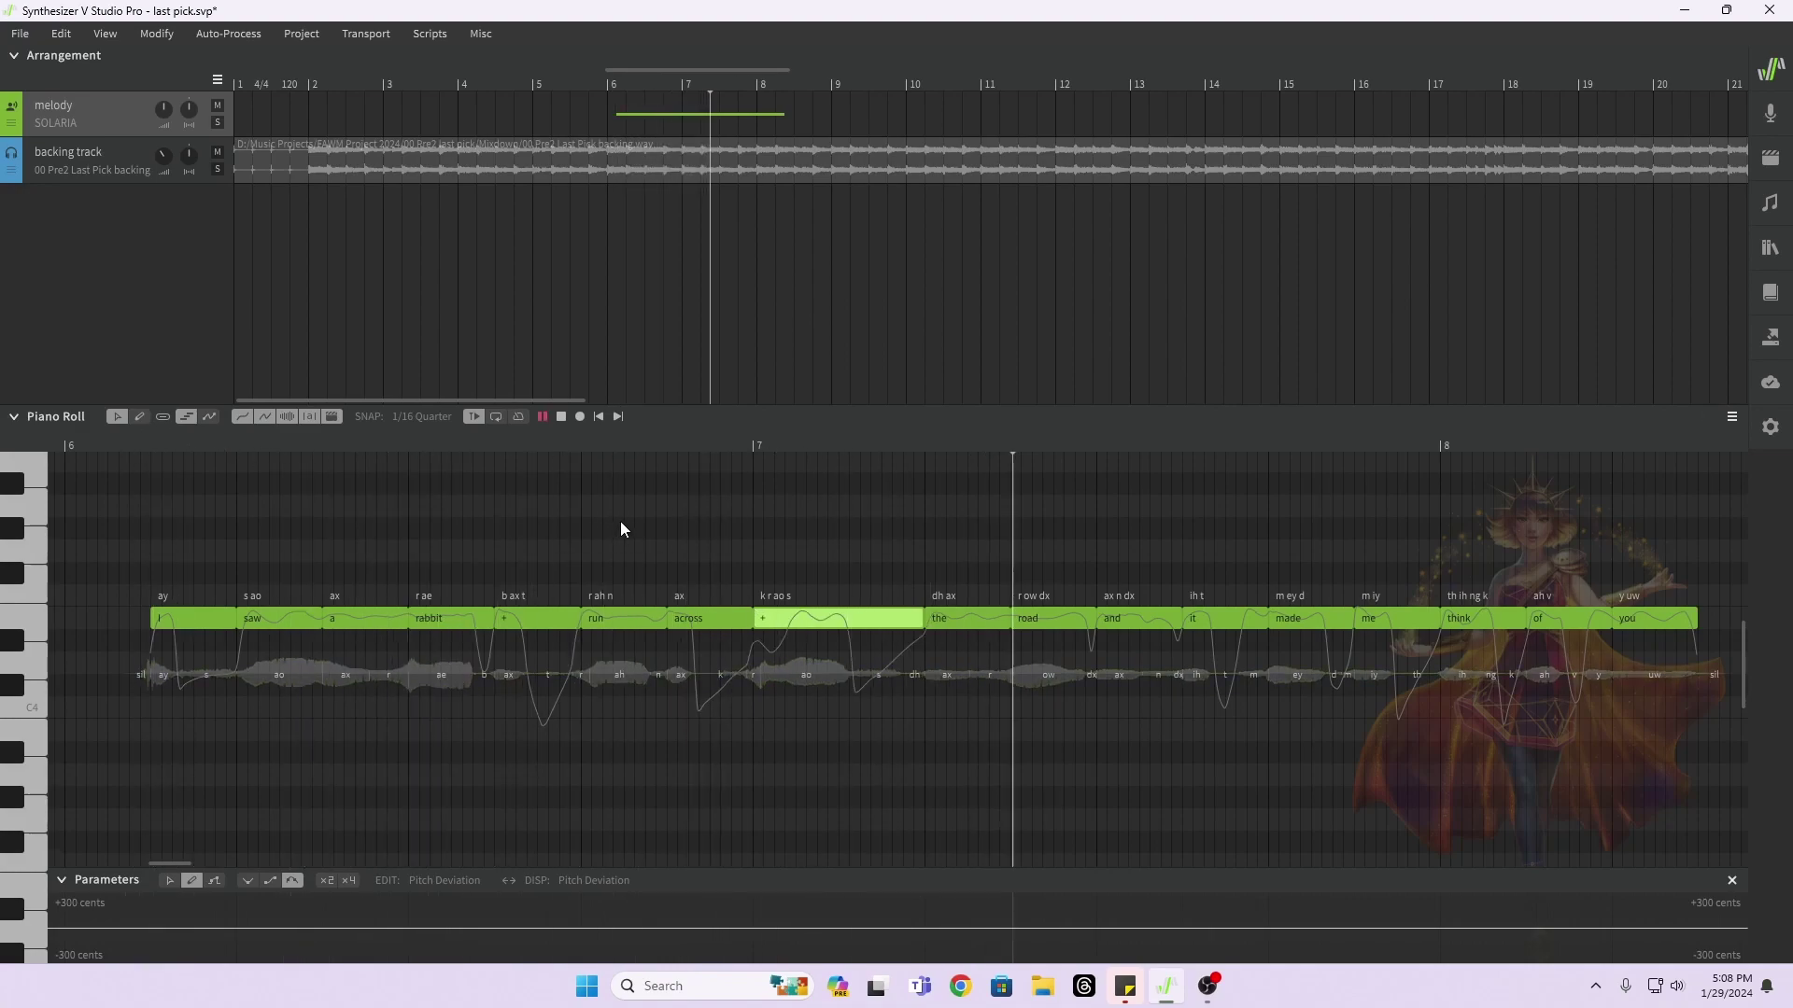
key(space)
Step: Shift the notes from "me" to "you" an eighth note later, lengthen "made" to a quarter note, and play the phrase
scroll(961, 514, right, 5)
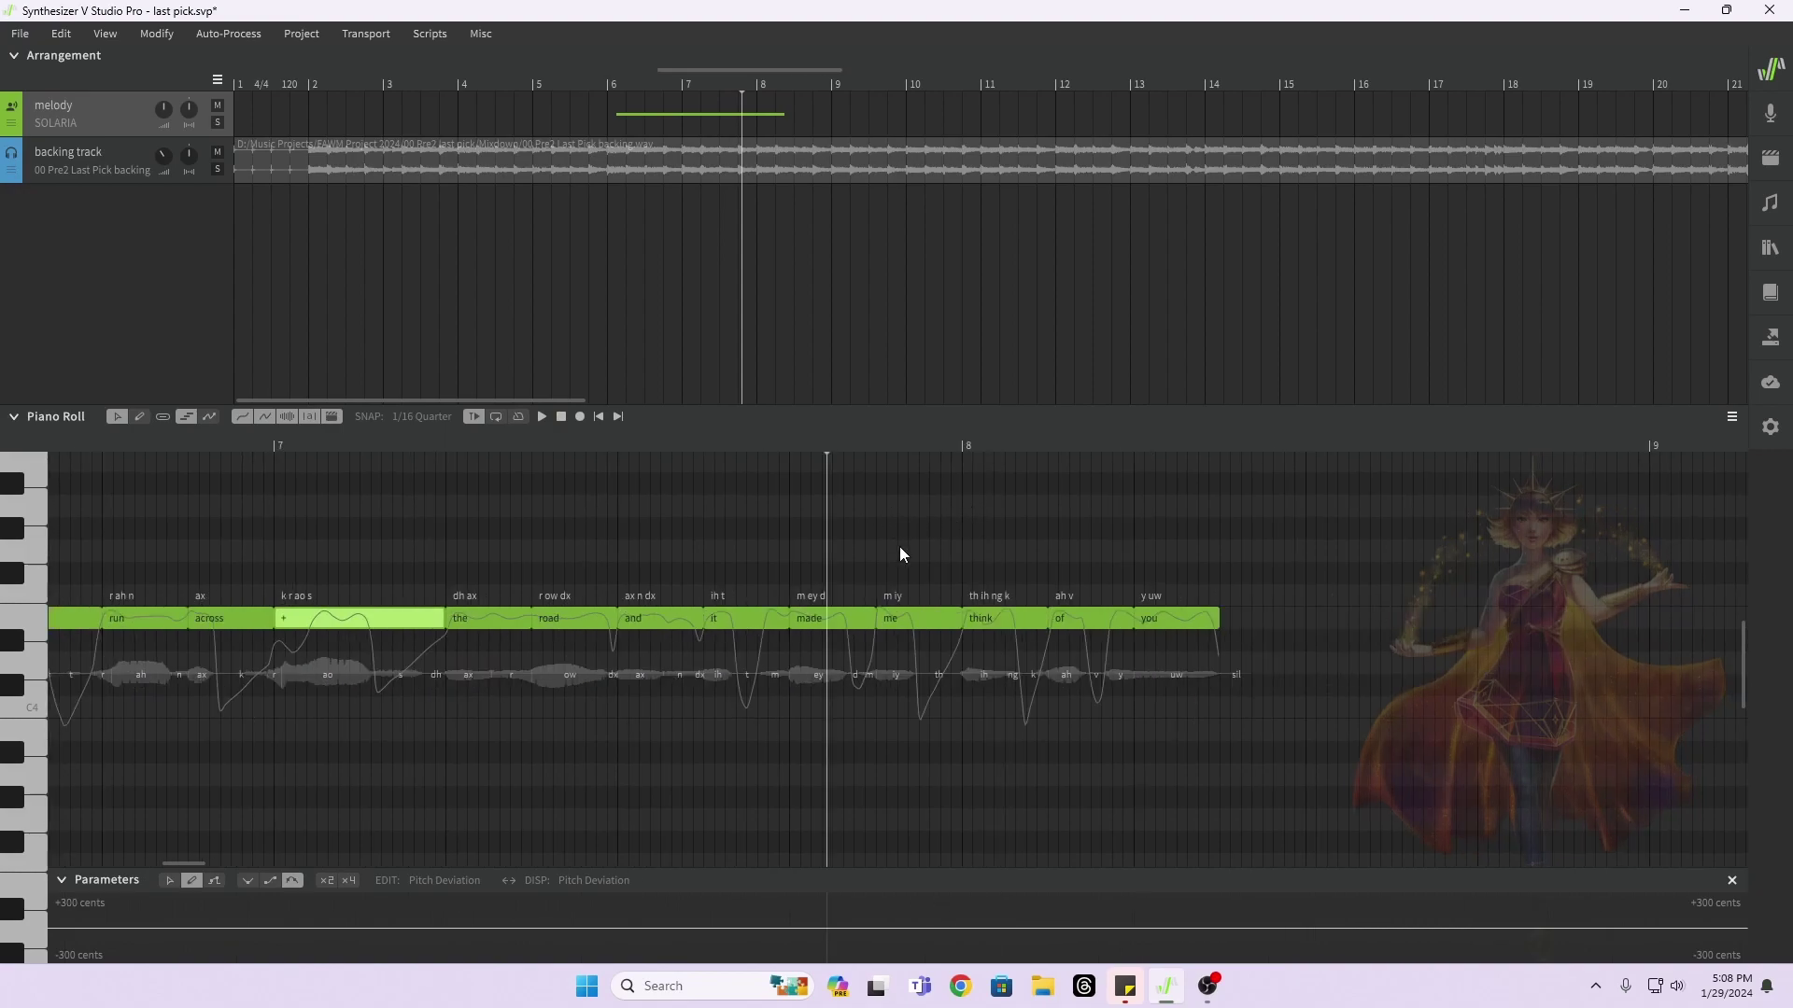
drag(893, 542, 1333, 745)
drag(904, 631, 990, 631)
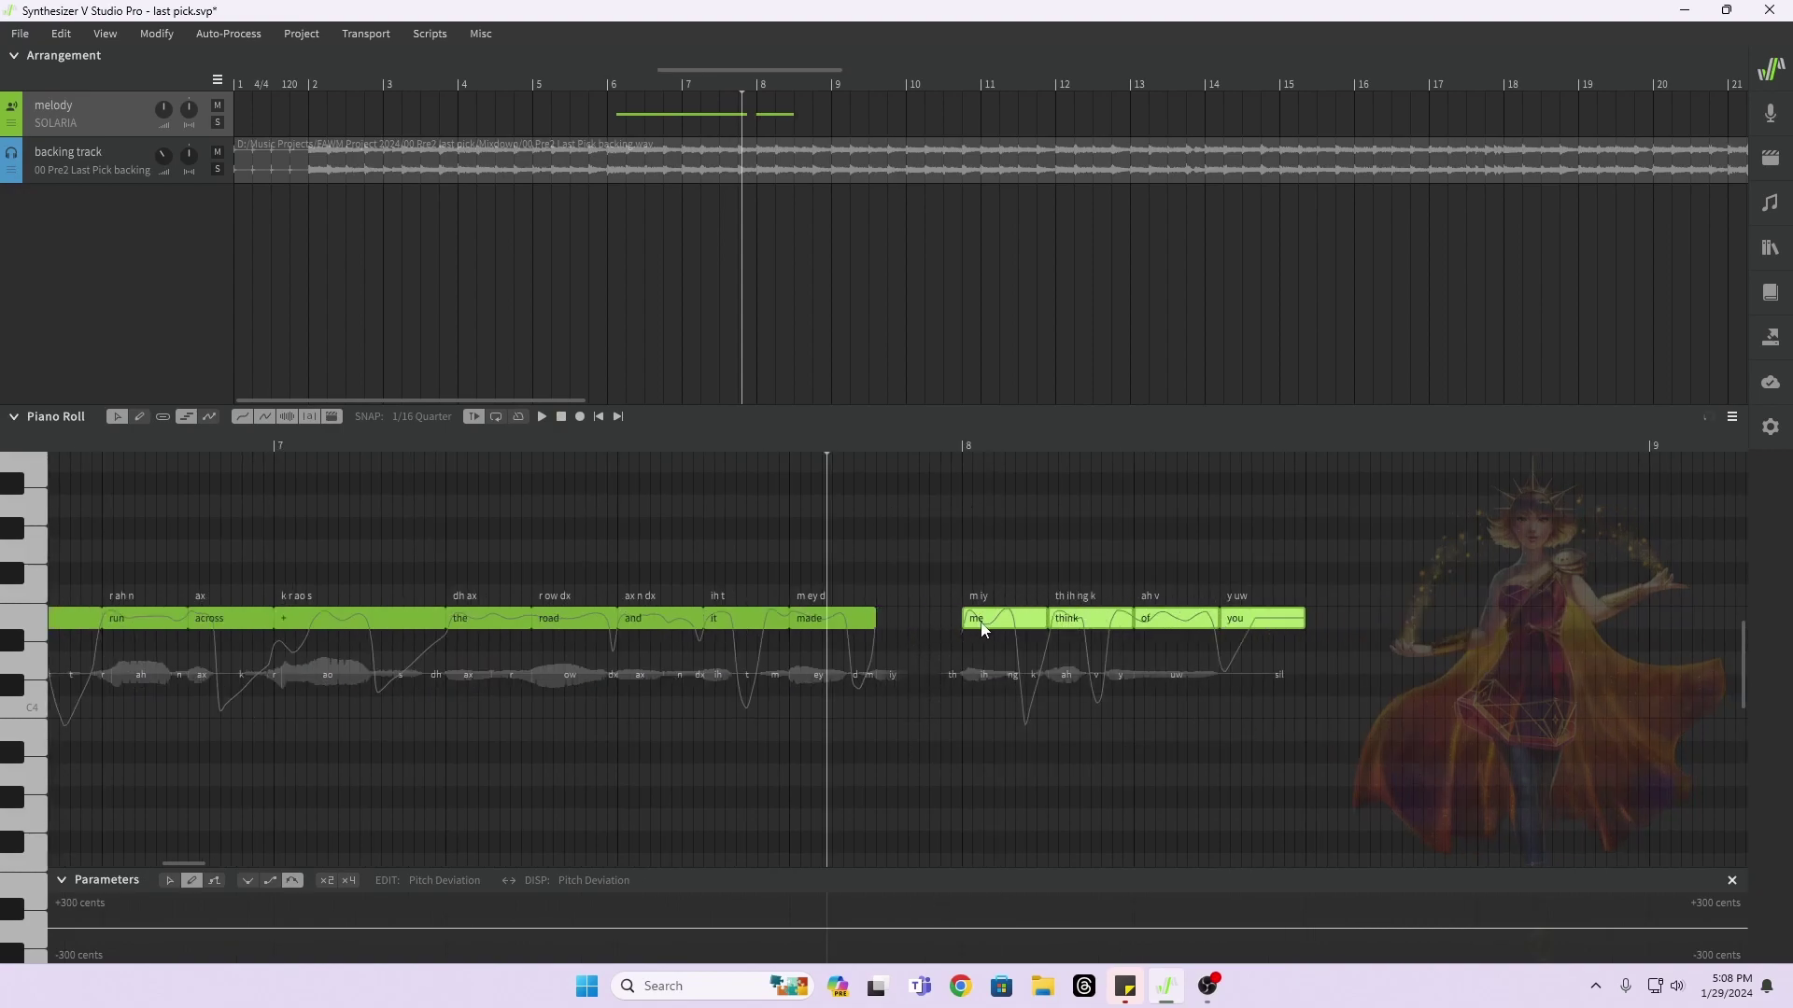
drag(872, 622, 962, 624)
click(350, 446)
key(space)
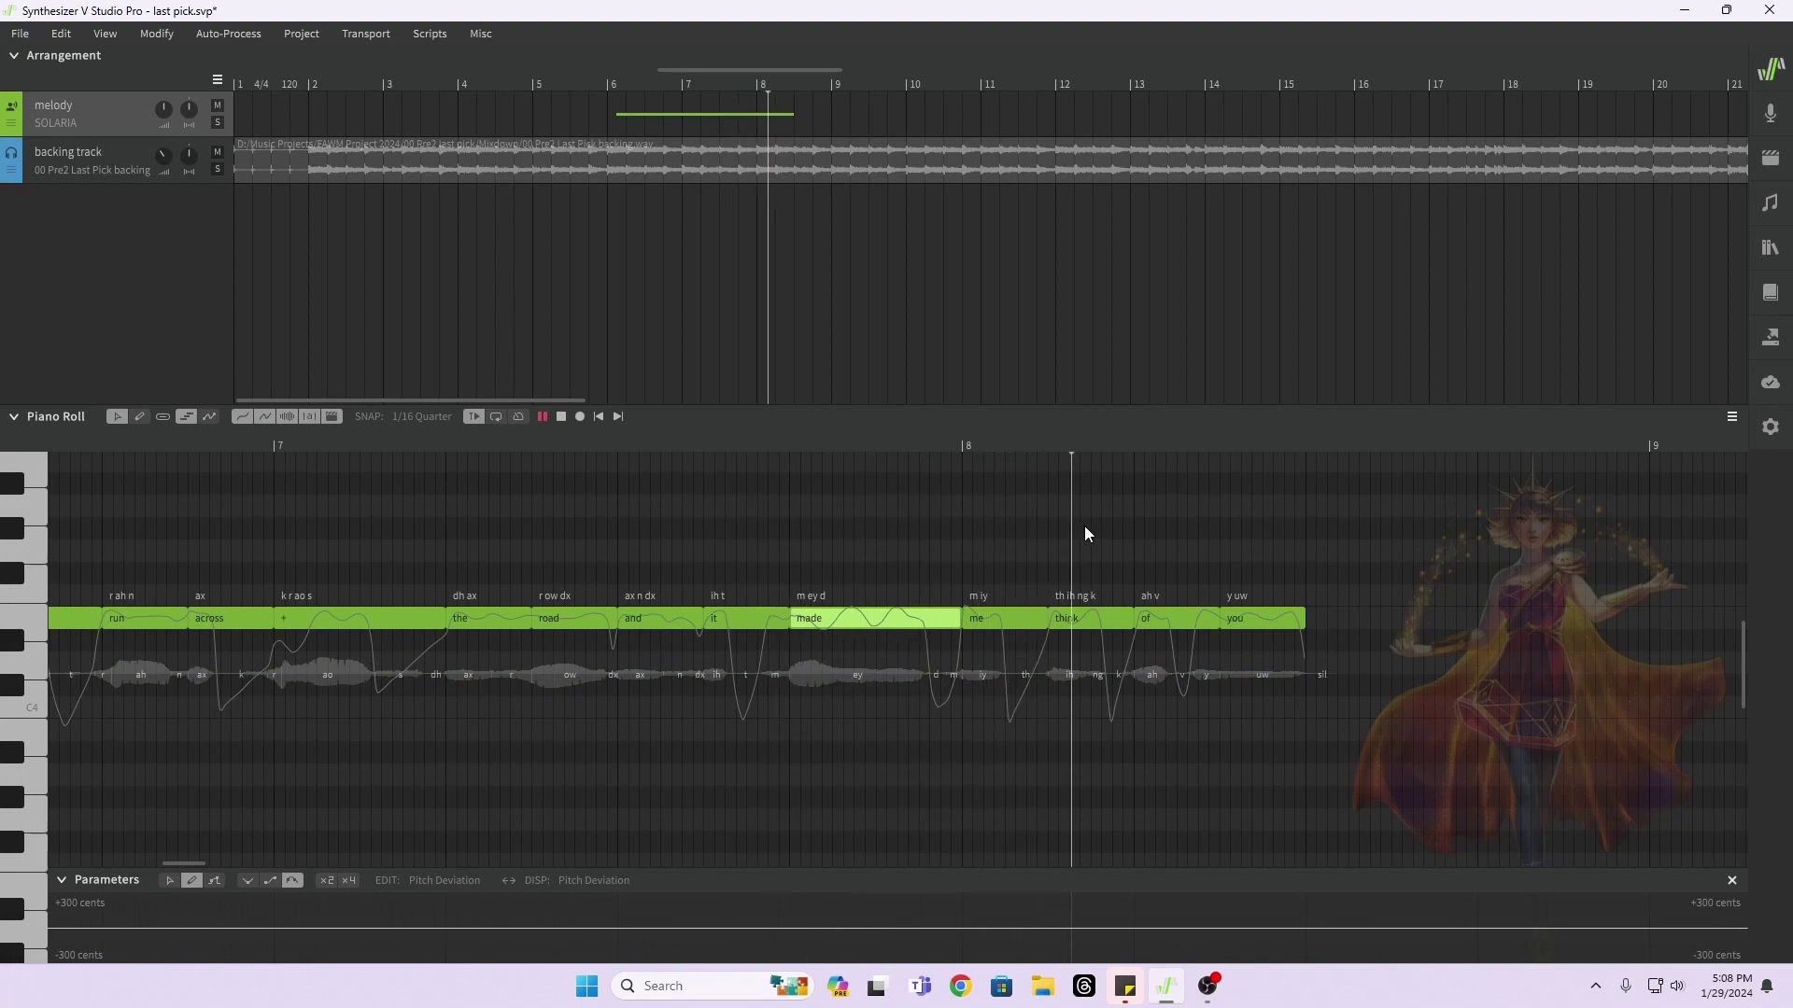
key(space)
click(303, 452)
key(space)
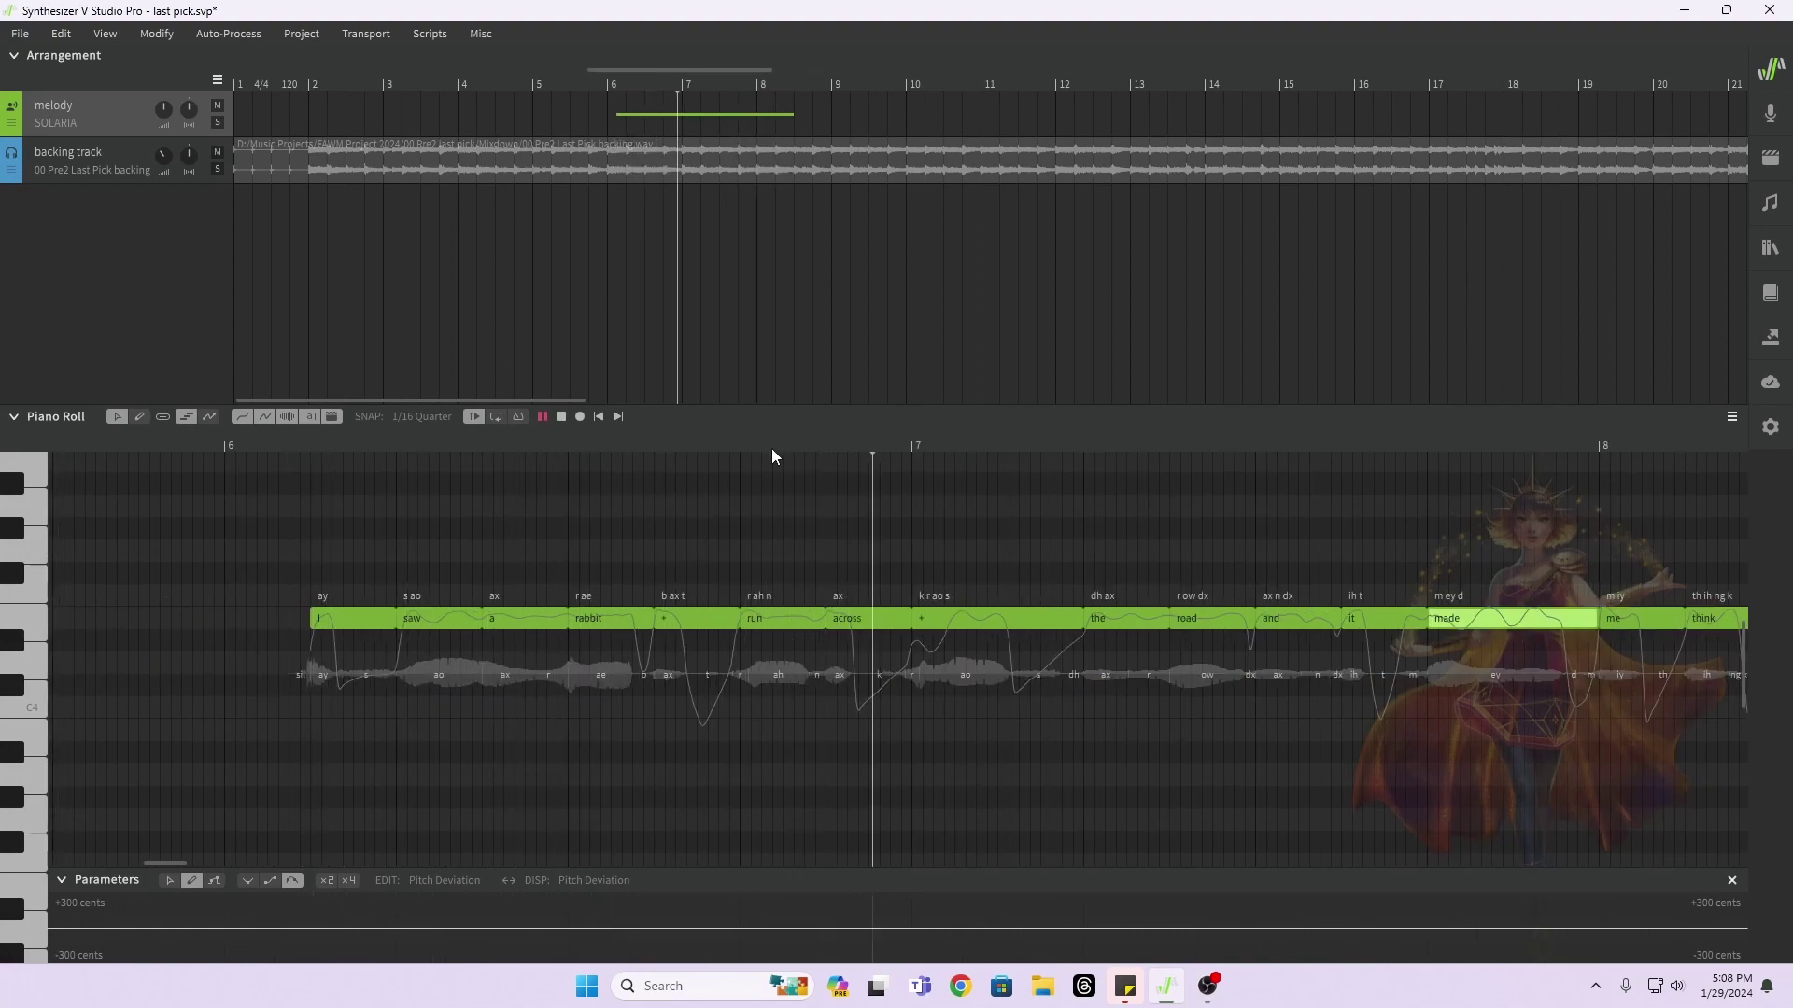
key(space)
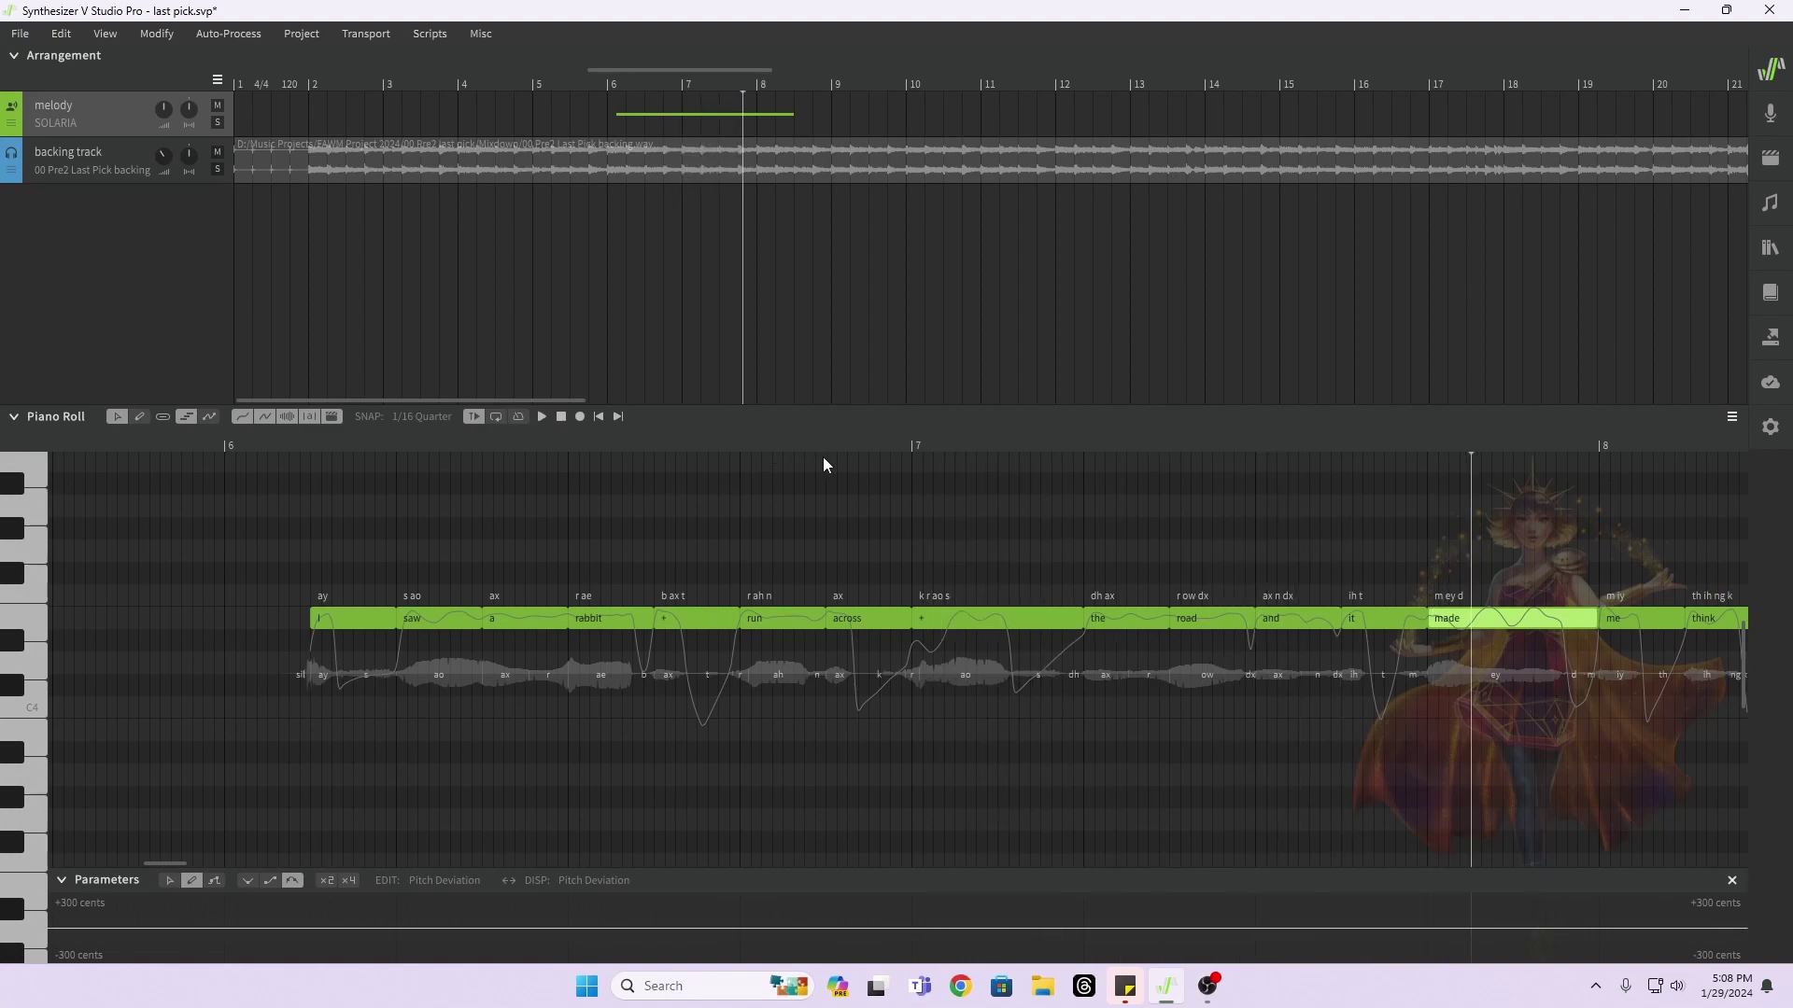
Step: Shift the notes from "and" to "you" an eighth note later, lengthen "road" to a quarter note, and play the phrase
scroll(938, 558, right, 5)
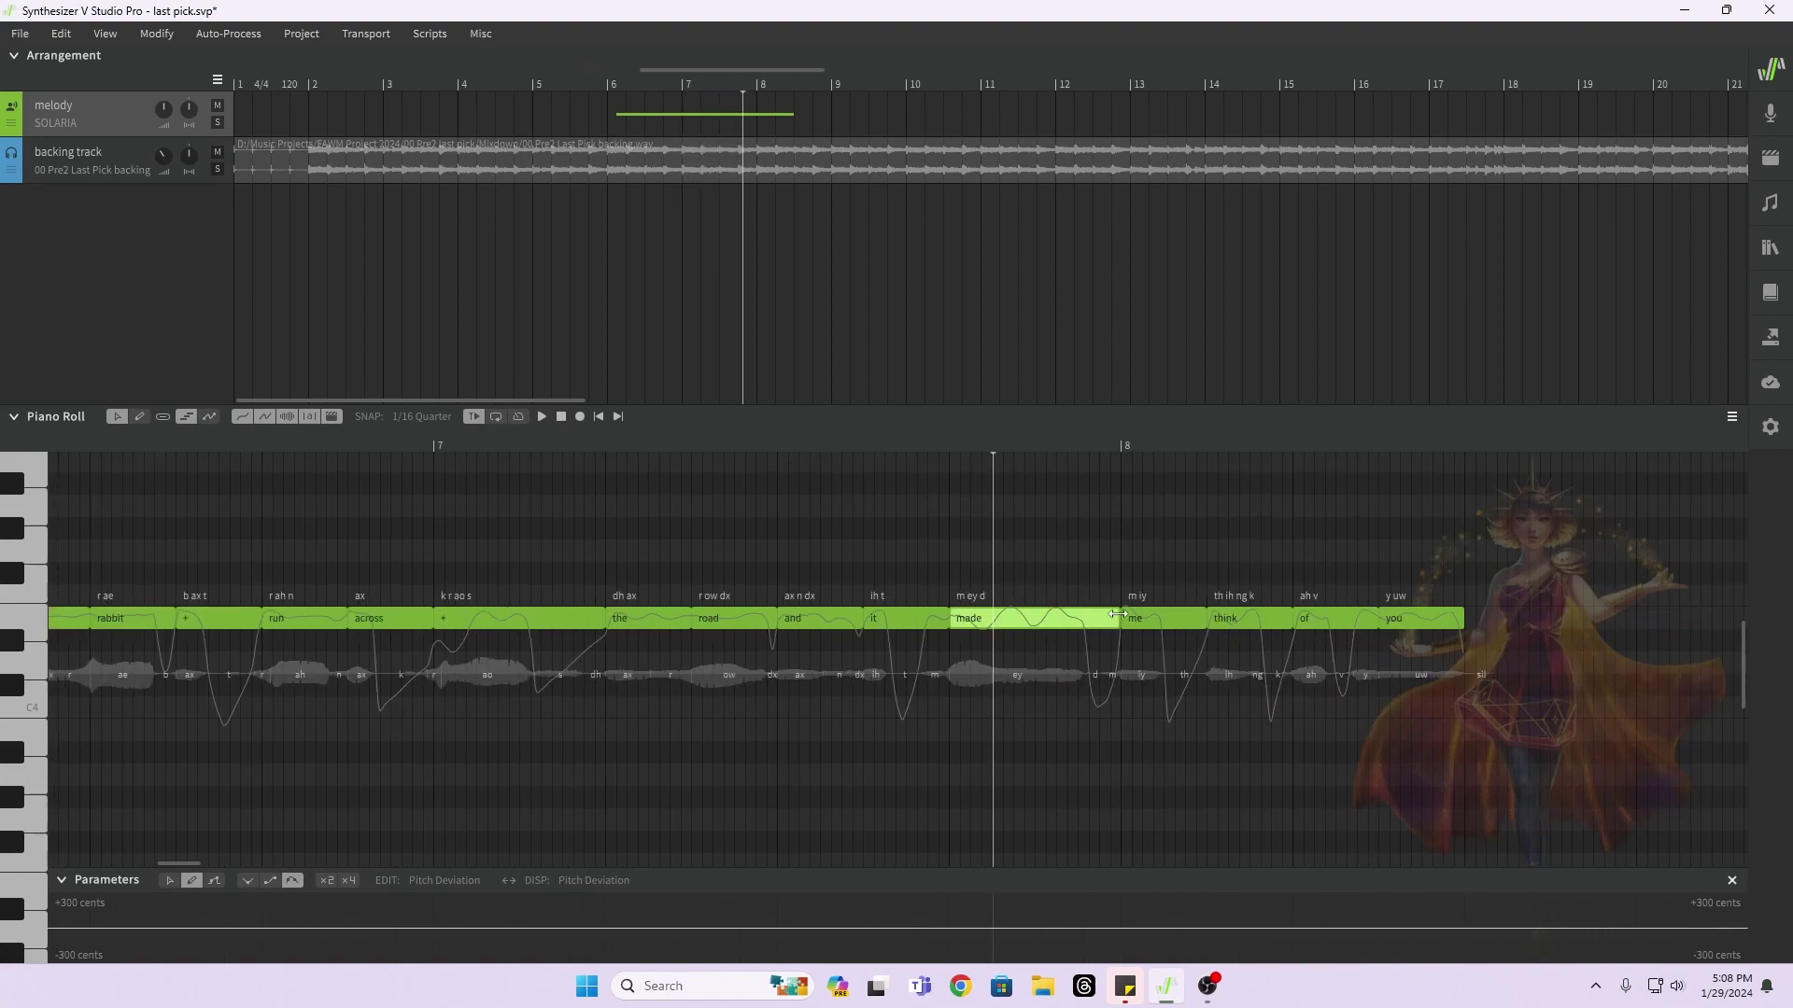
drag(803, 537, 1522, 792)
drag(794, 621, 884, 626)
drag(773, 618, 853, 617)
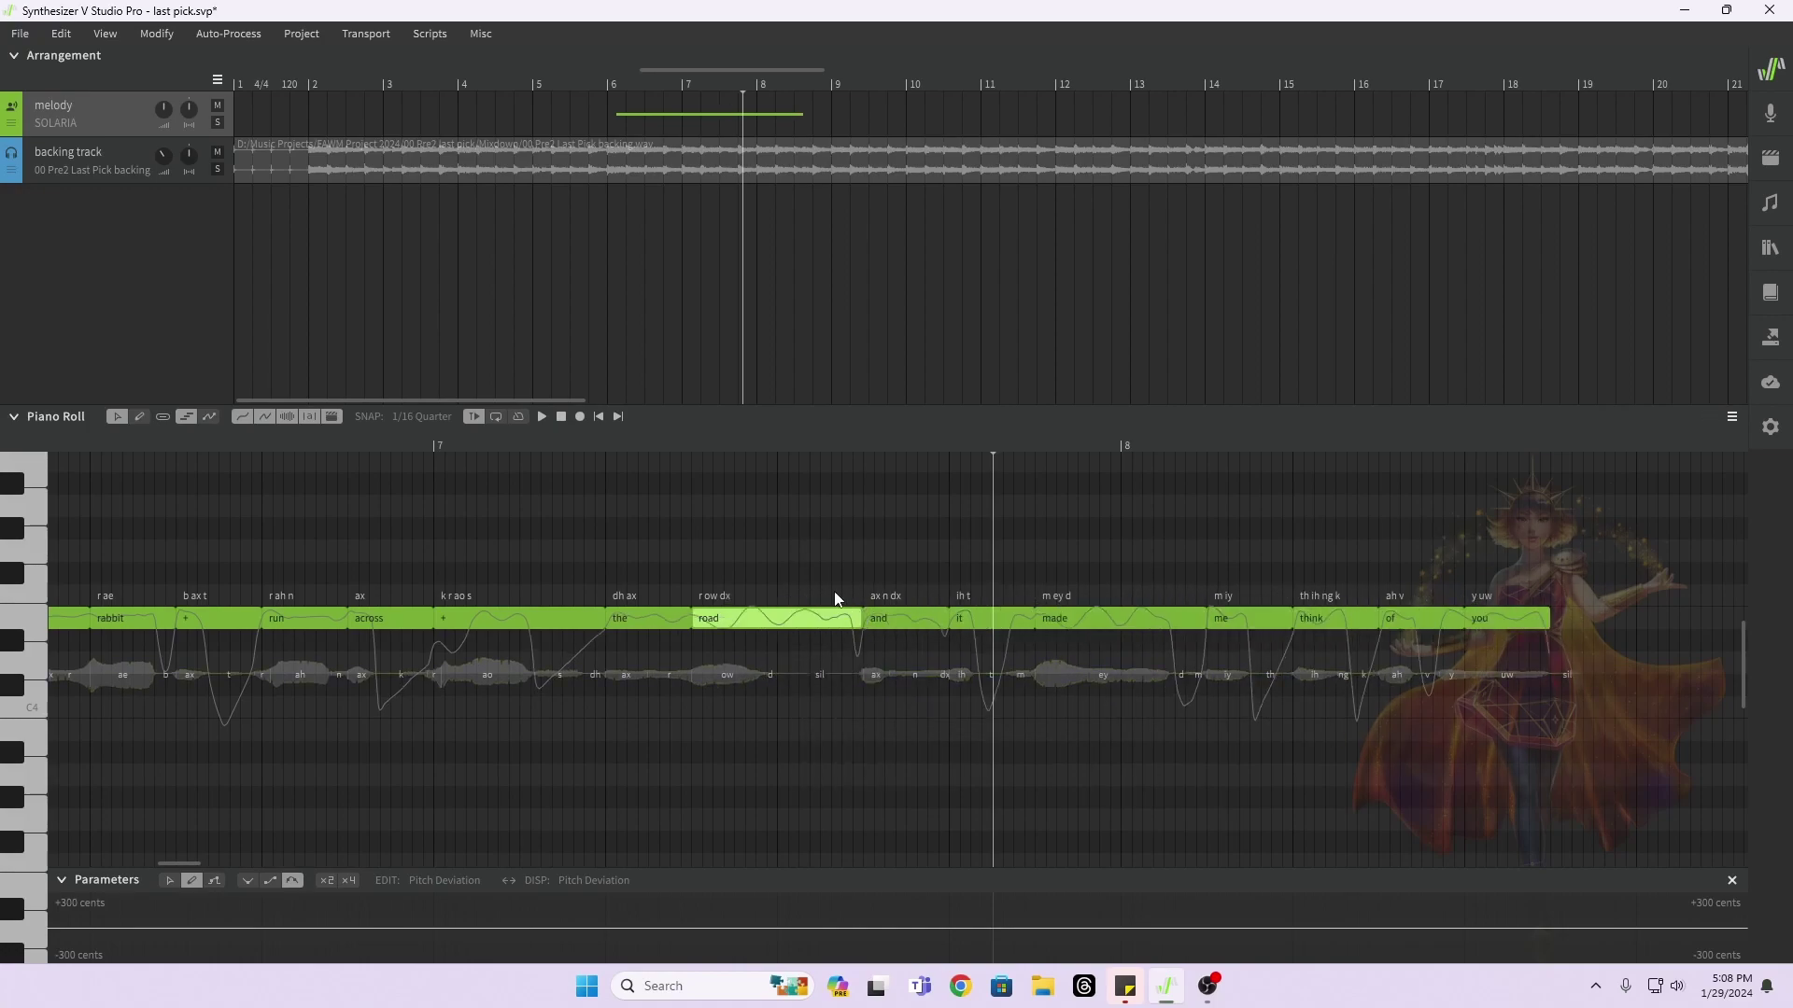
scroll(737, 567, left, 5)
click(288, 446)
key(space)
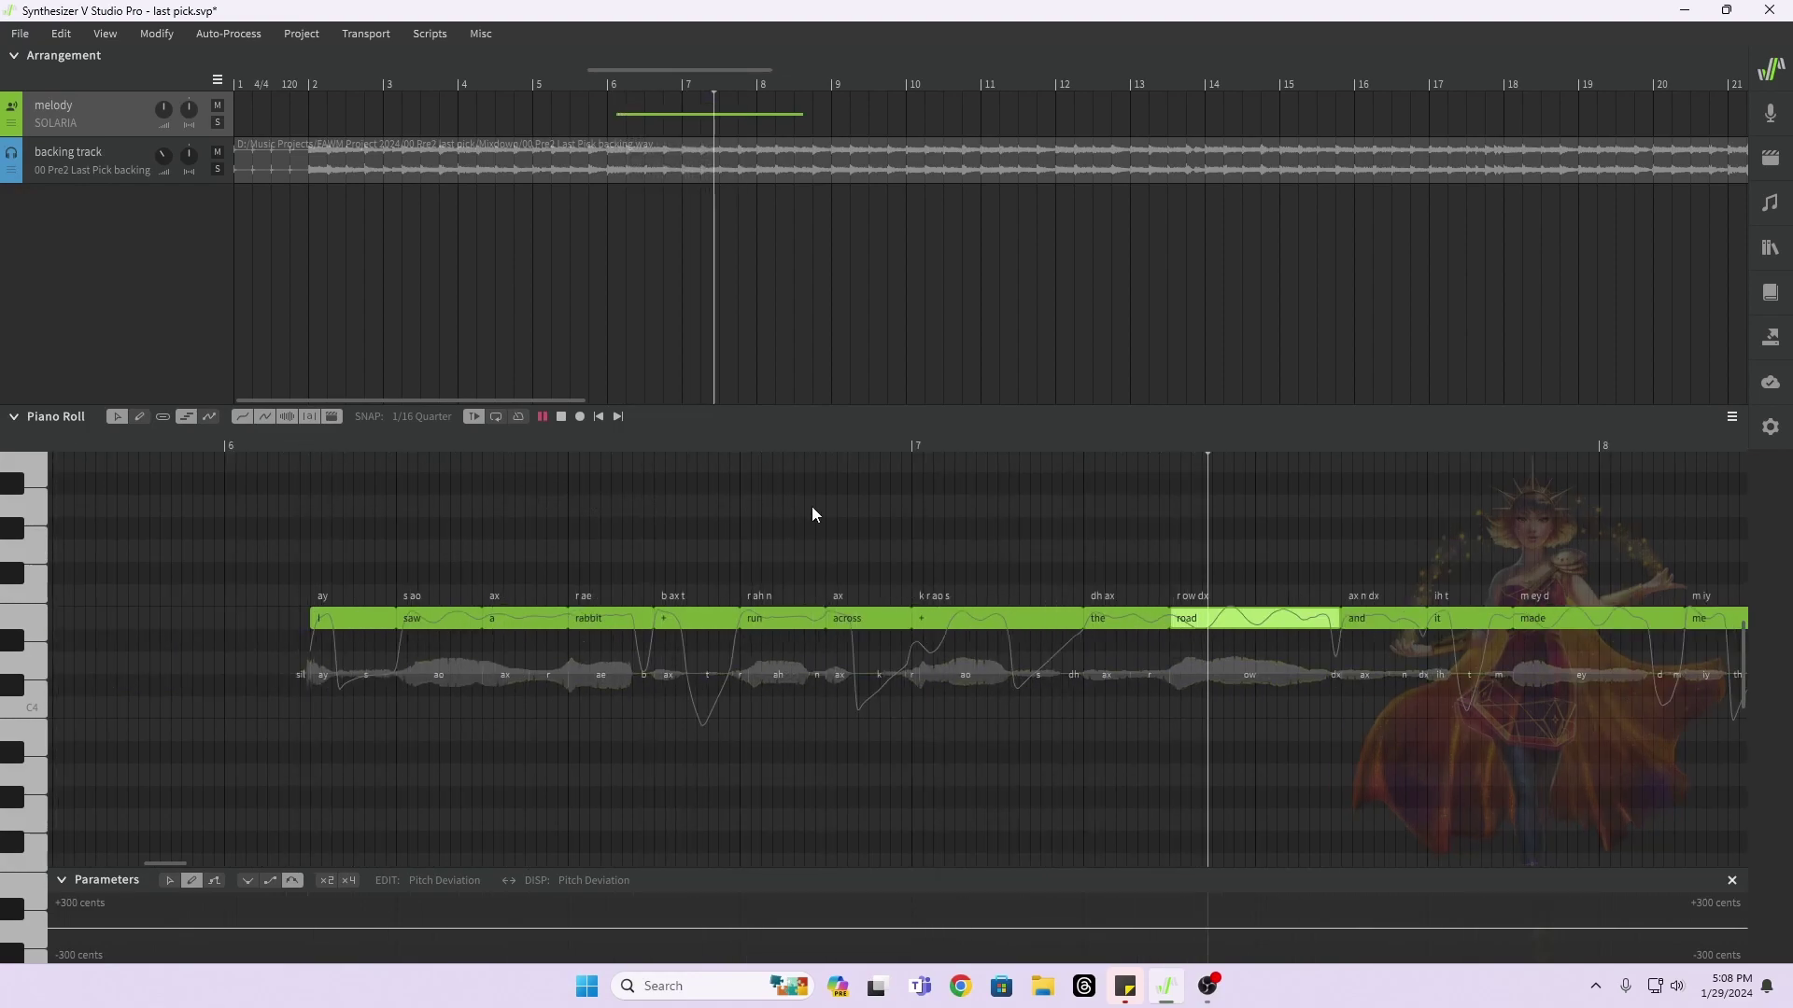
key(space)
Step: Move the notes from "me" to "you" an eighth note earlier, lengthen "you" to about a quarter note, and play from bar 6
scroll(837, 526, right, 5)
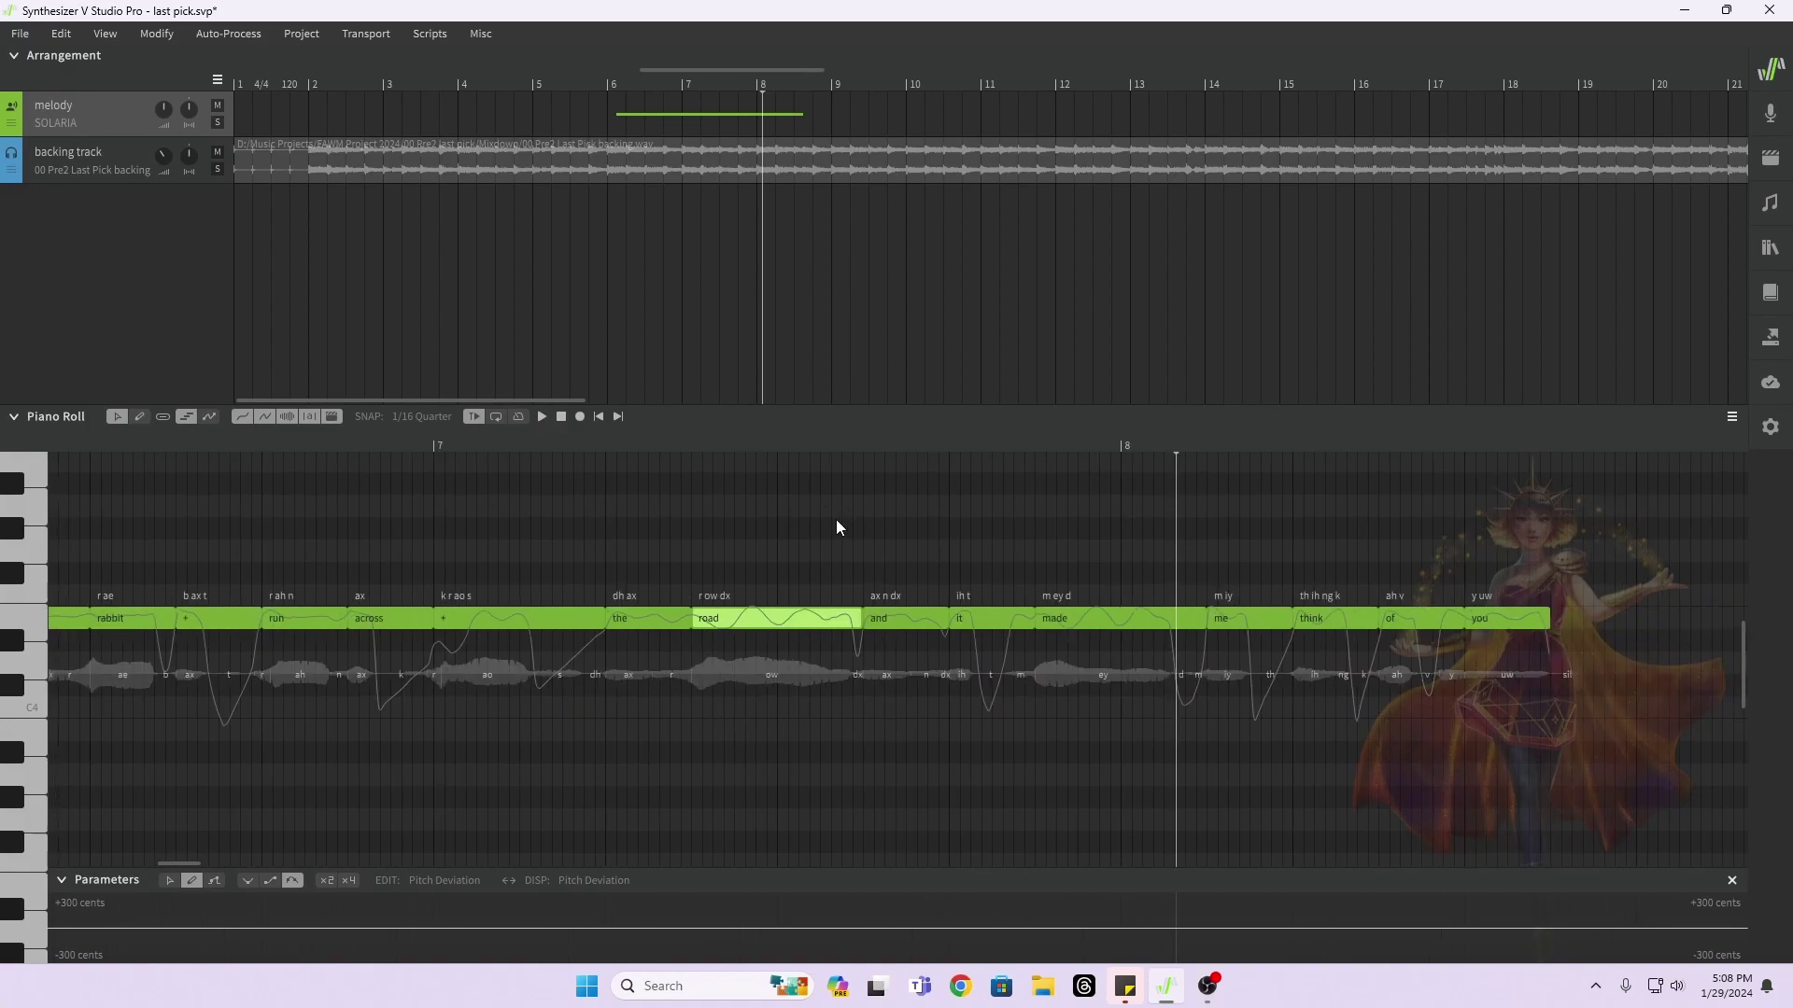
scroll(1283, 678, right, 3)
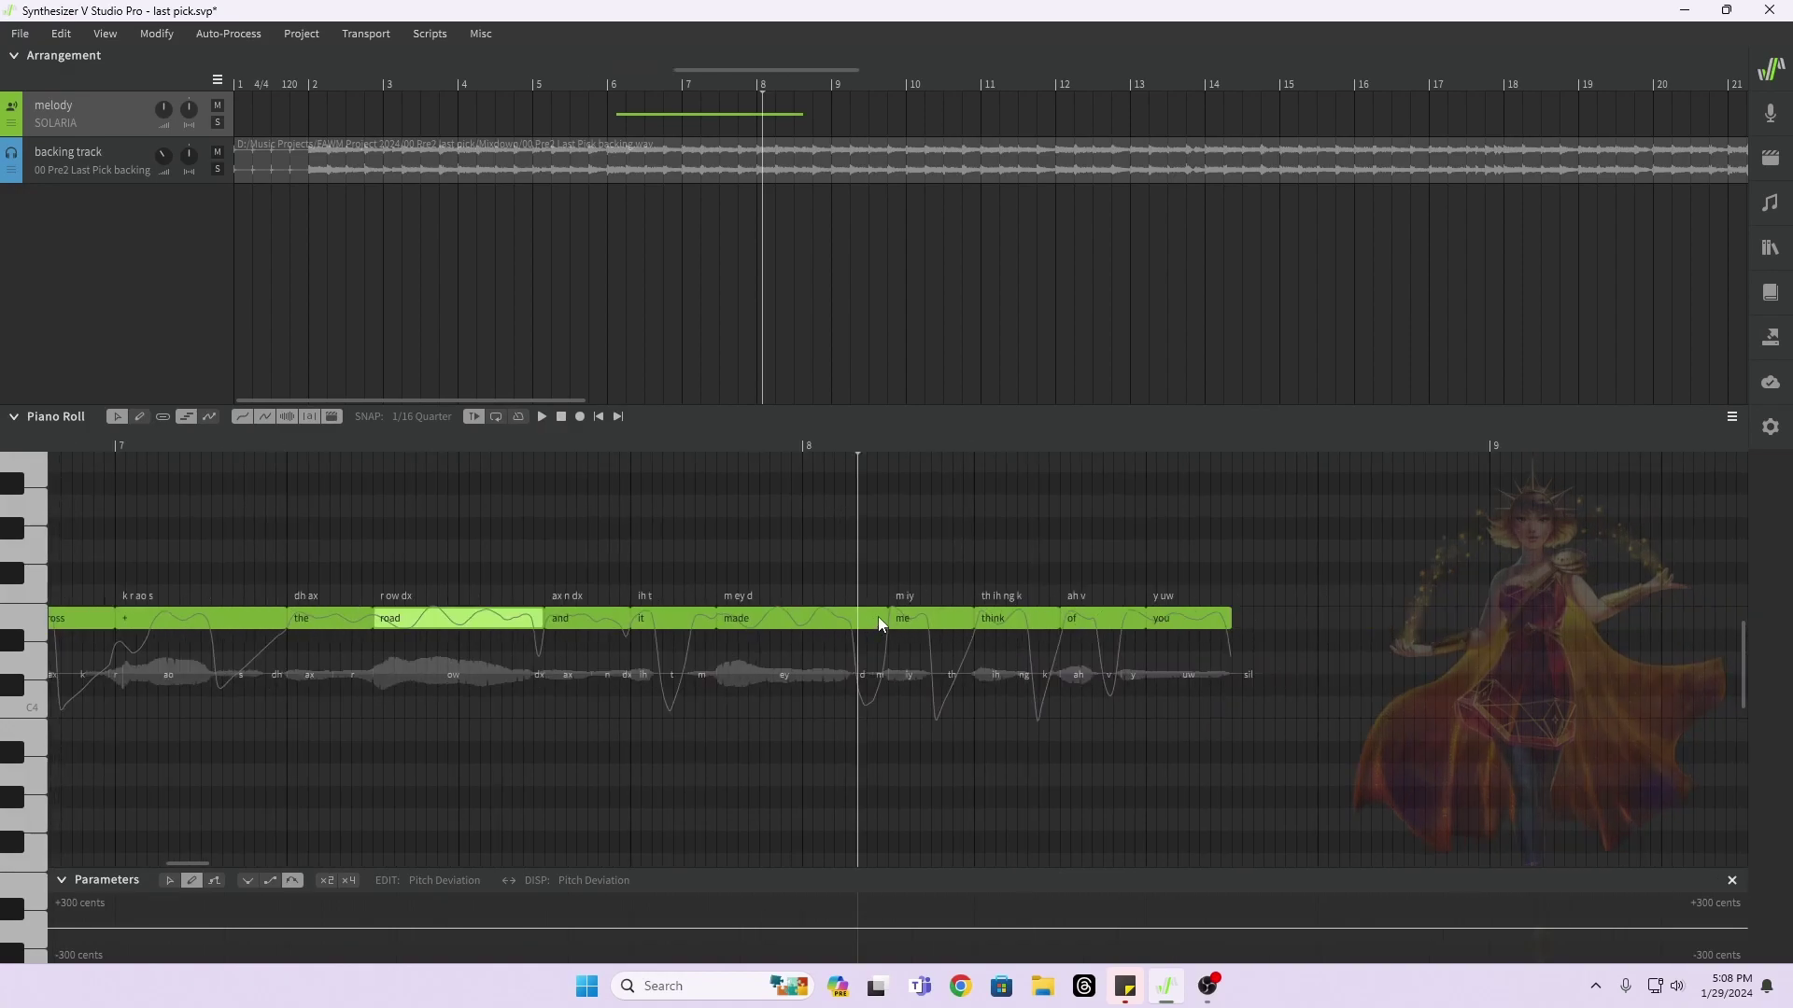
drag(887, 613, 1167, 673)
drag(1040, 644, 954, 644)
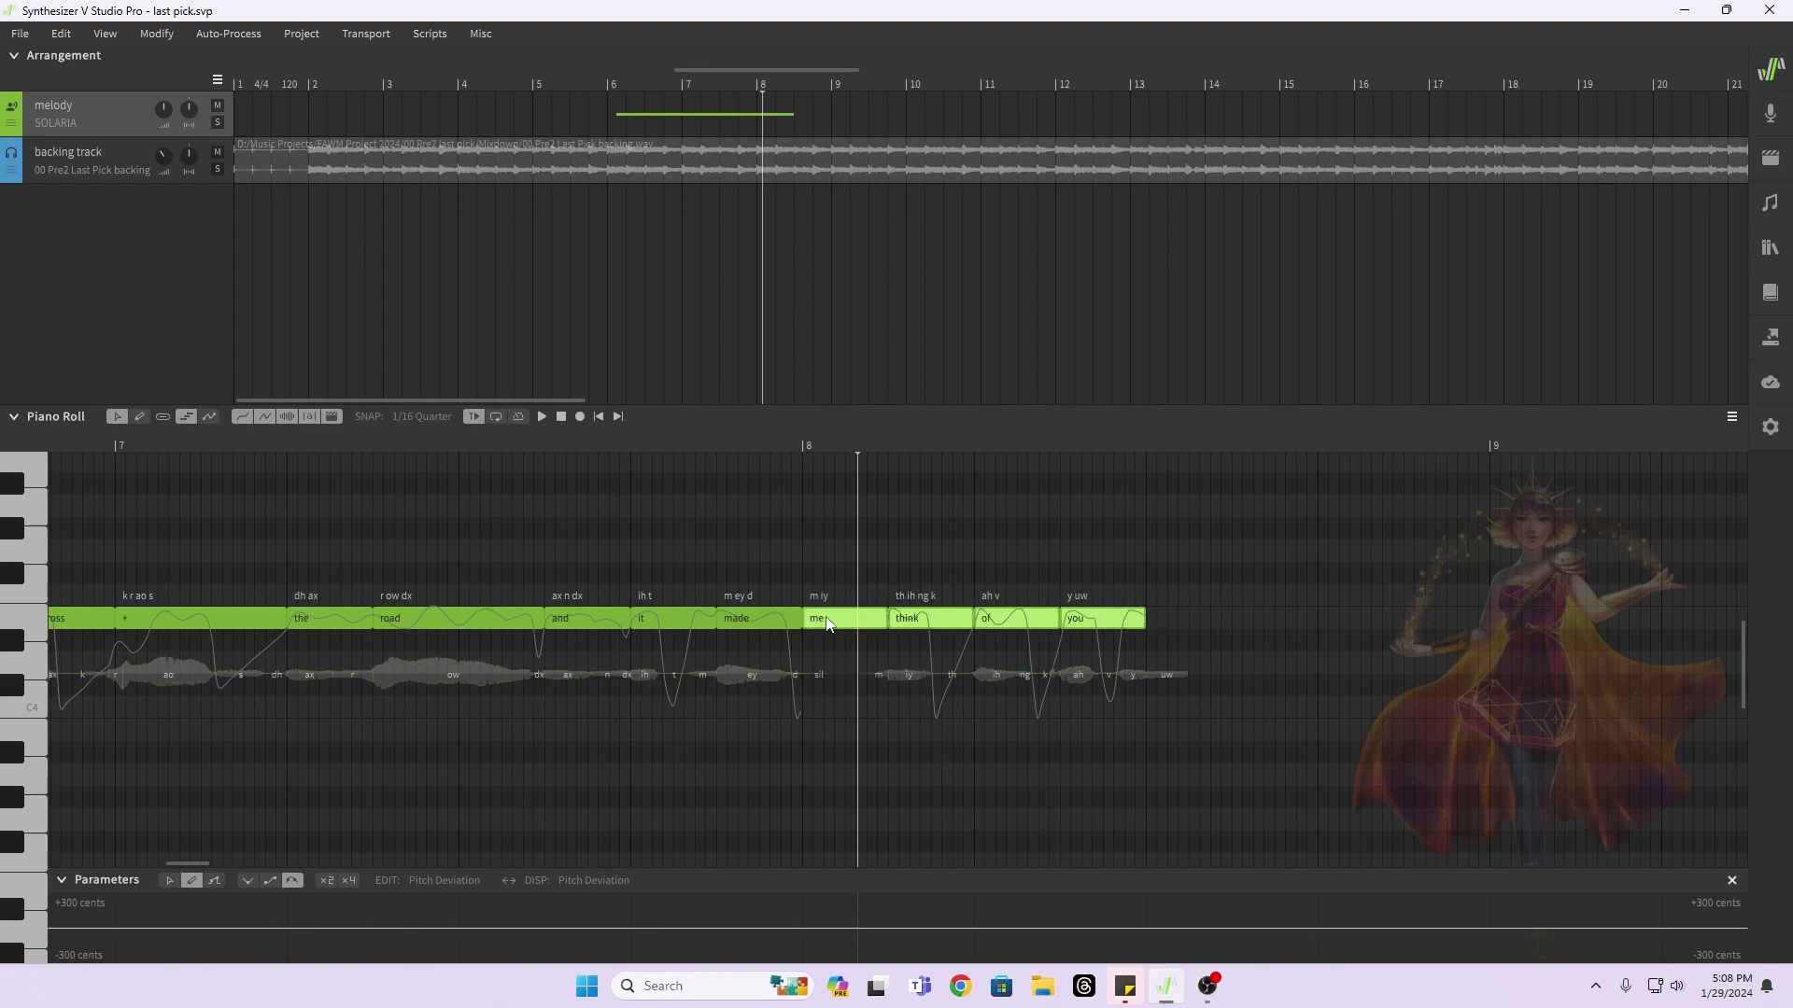
click(936, 540)
drag(1142, 618, 1241, 620)
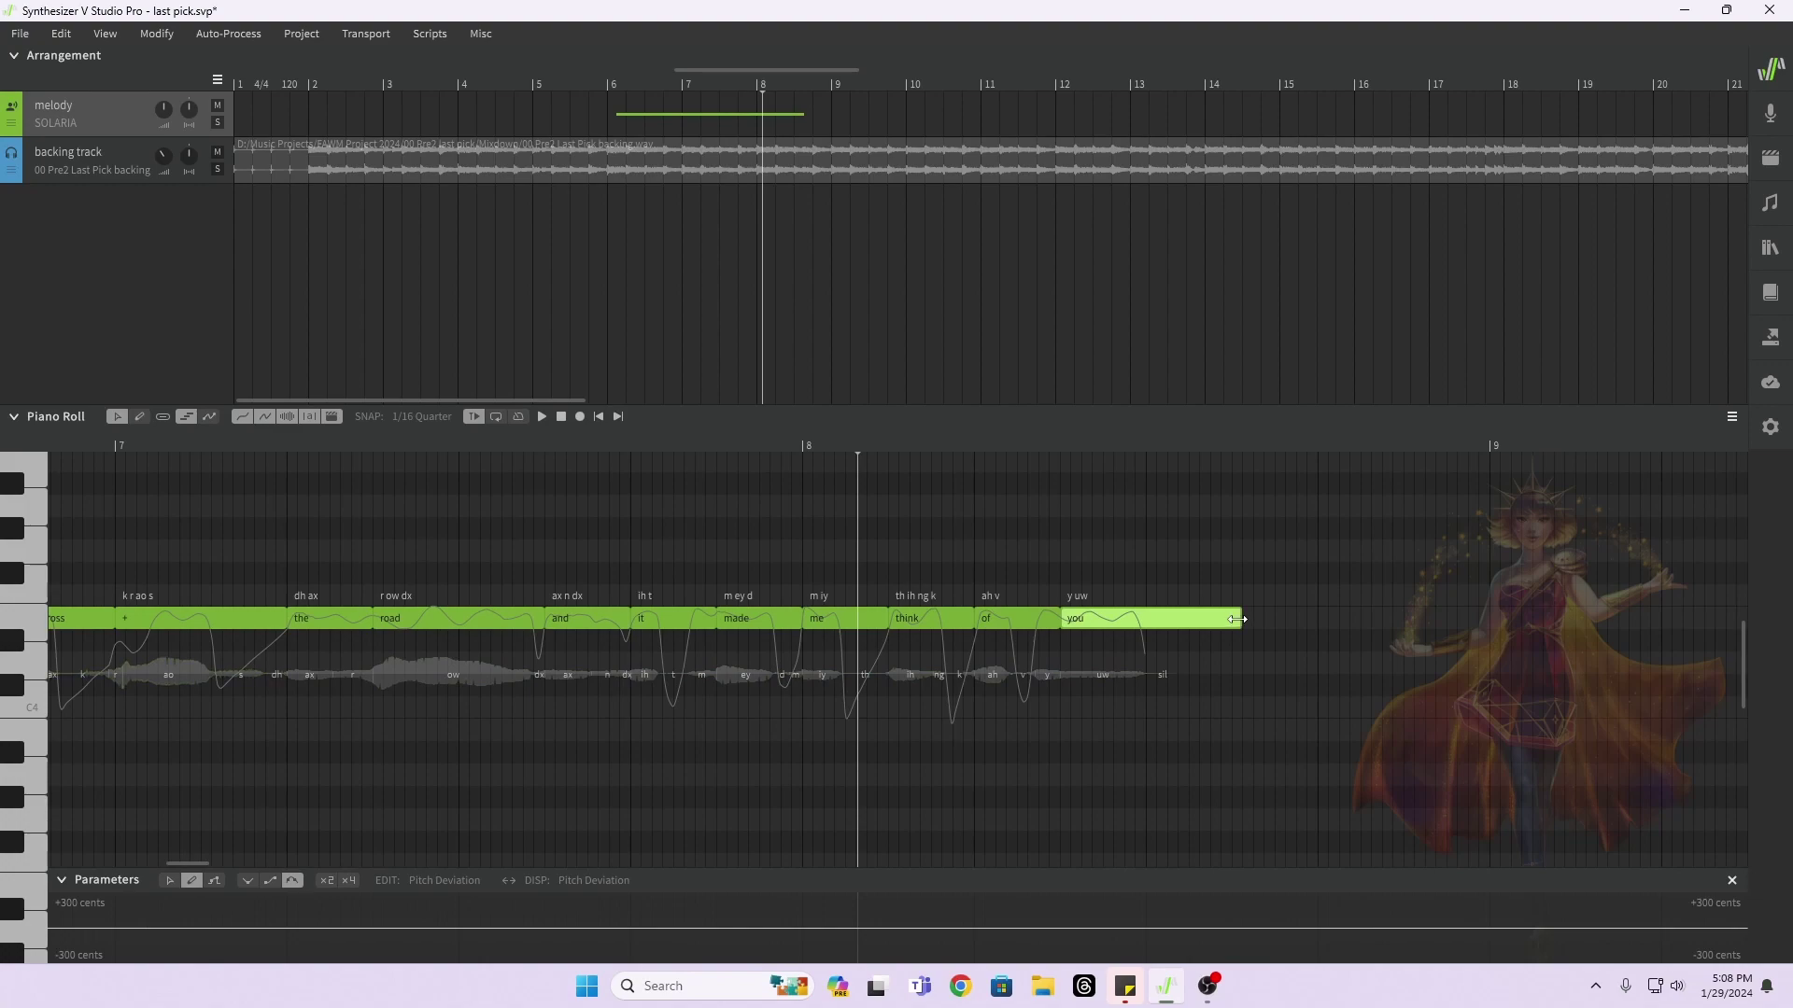
click(605, 88)
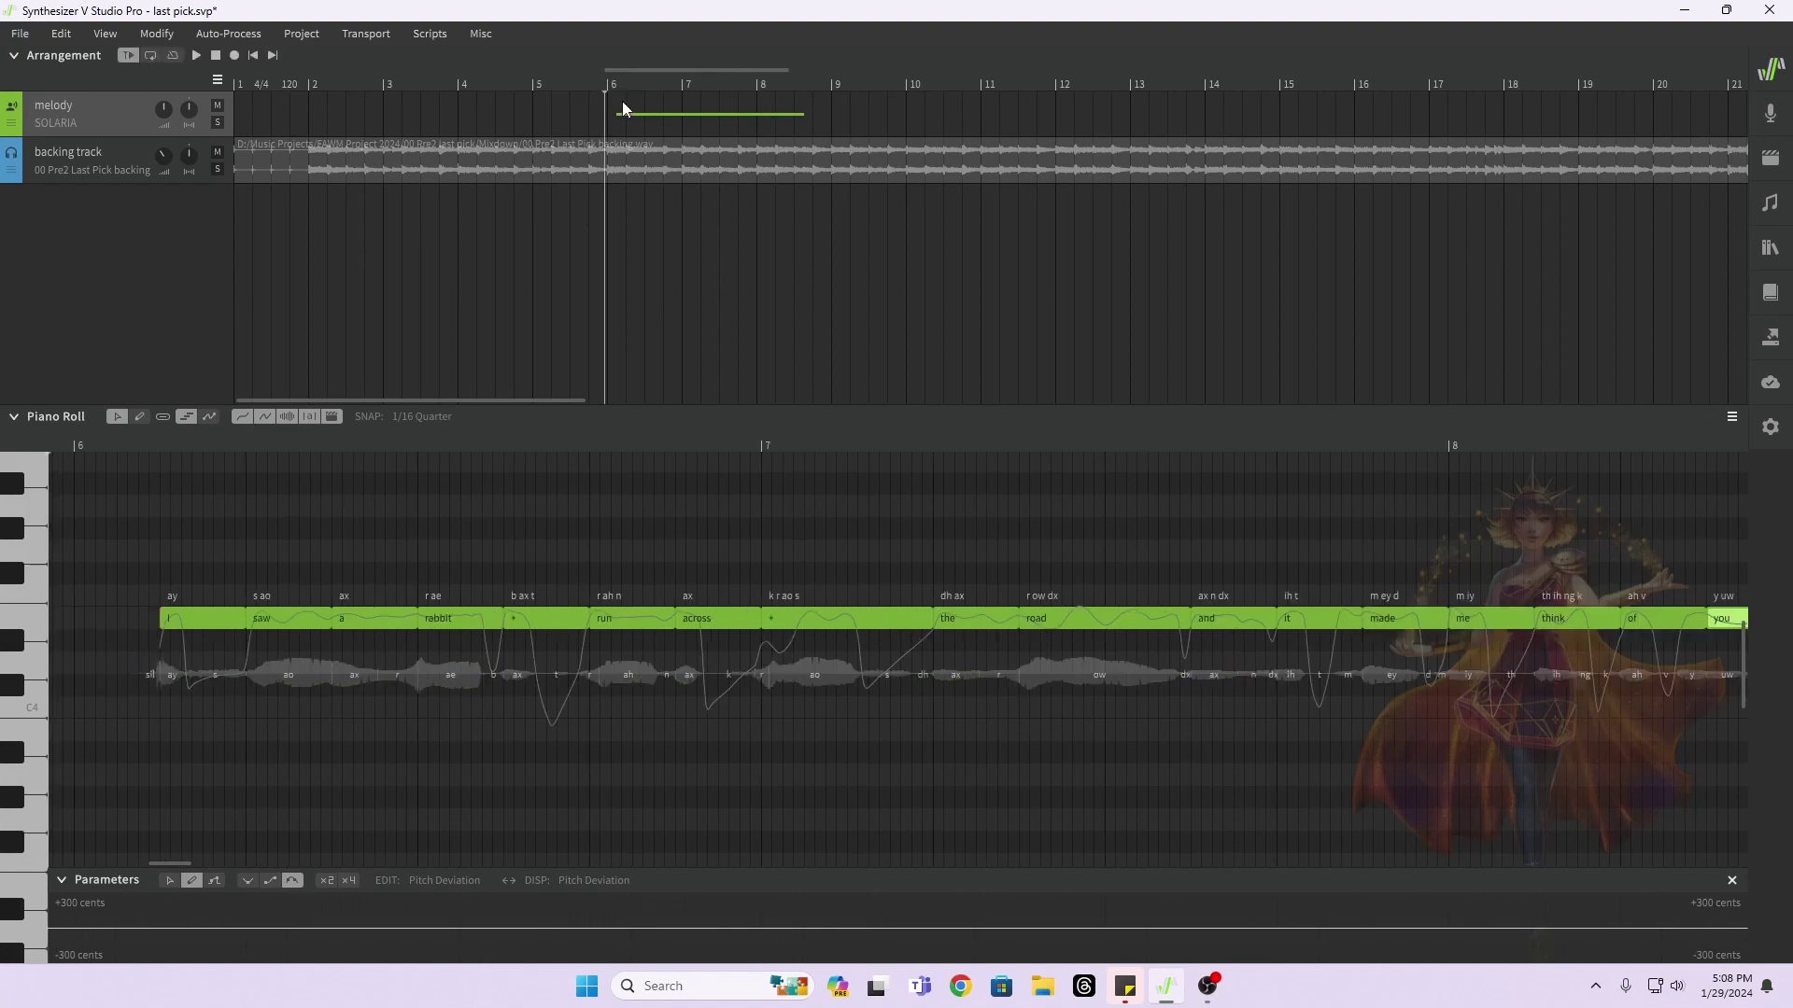
key(space)
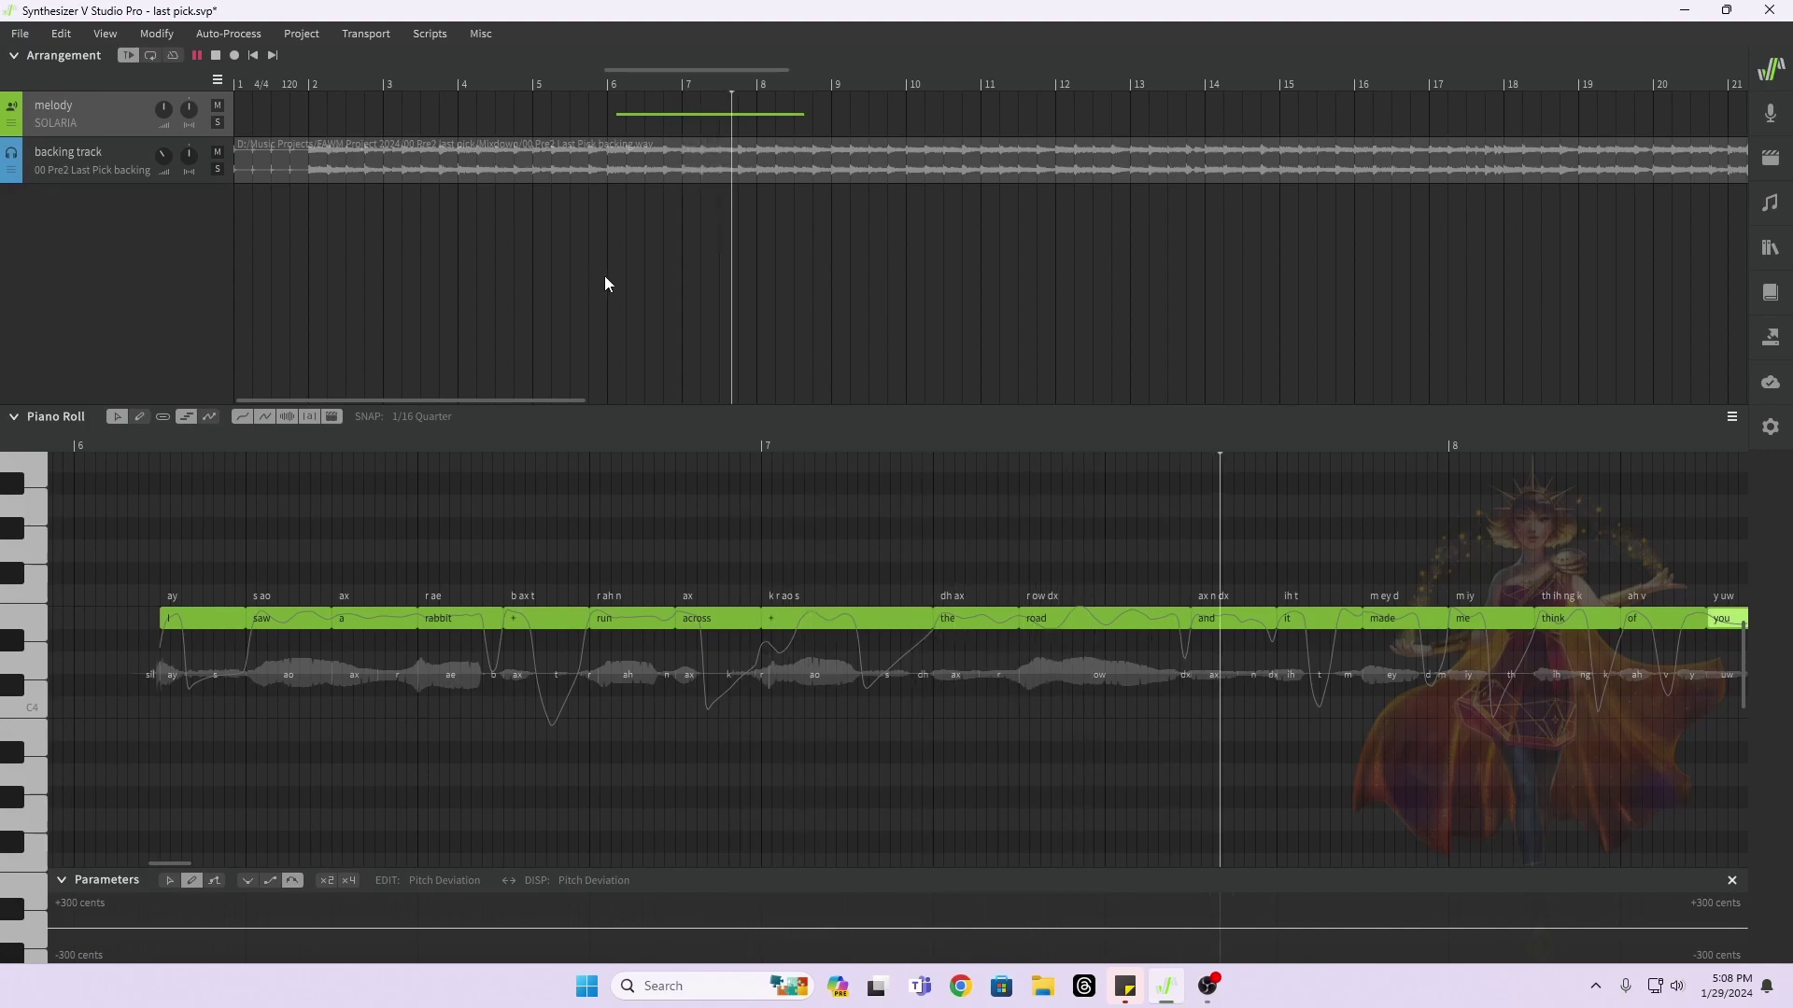
key(space)
Step: Move "me think of you" back an eighth note later, extend "made" to close the gap, and play from bar 6
drag(734, 572, 1298, 749)
drag(738, 624, 822, 624)
drag(696, 621, 782, 621)
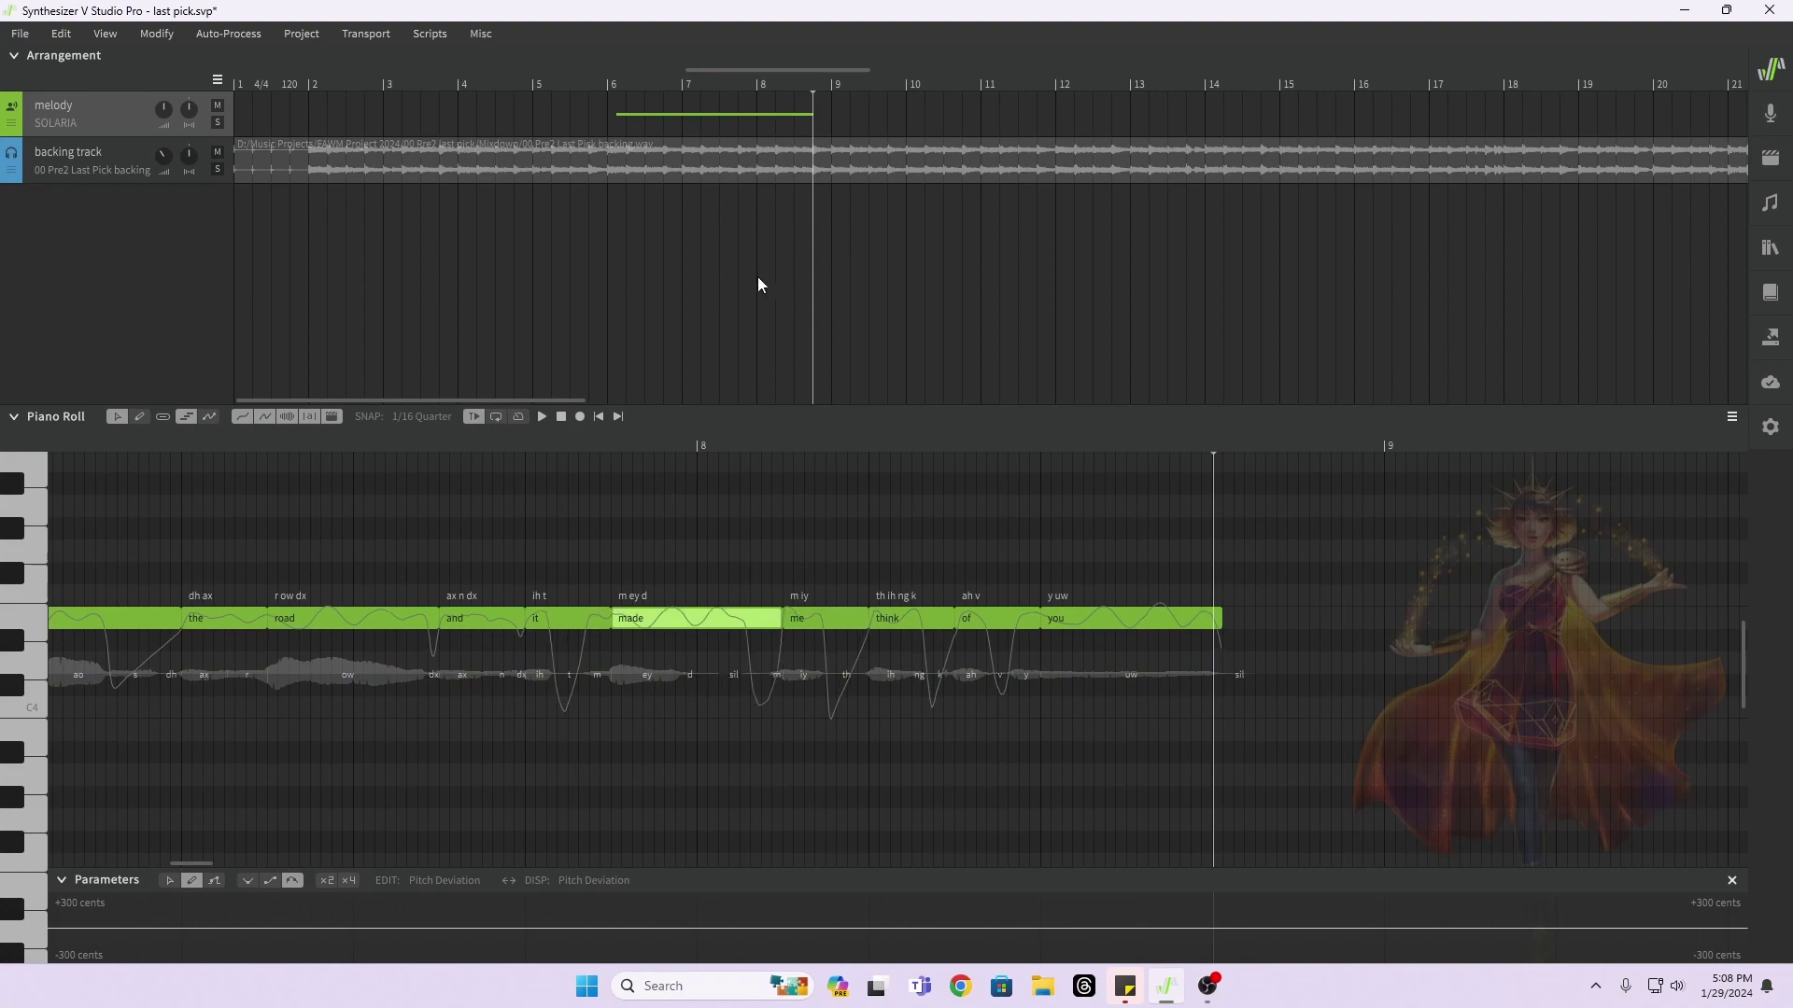
click(607, 82)
key(space)
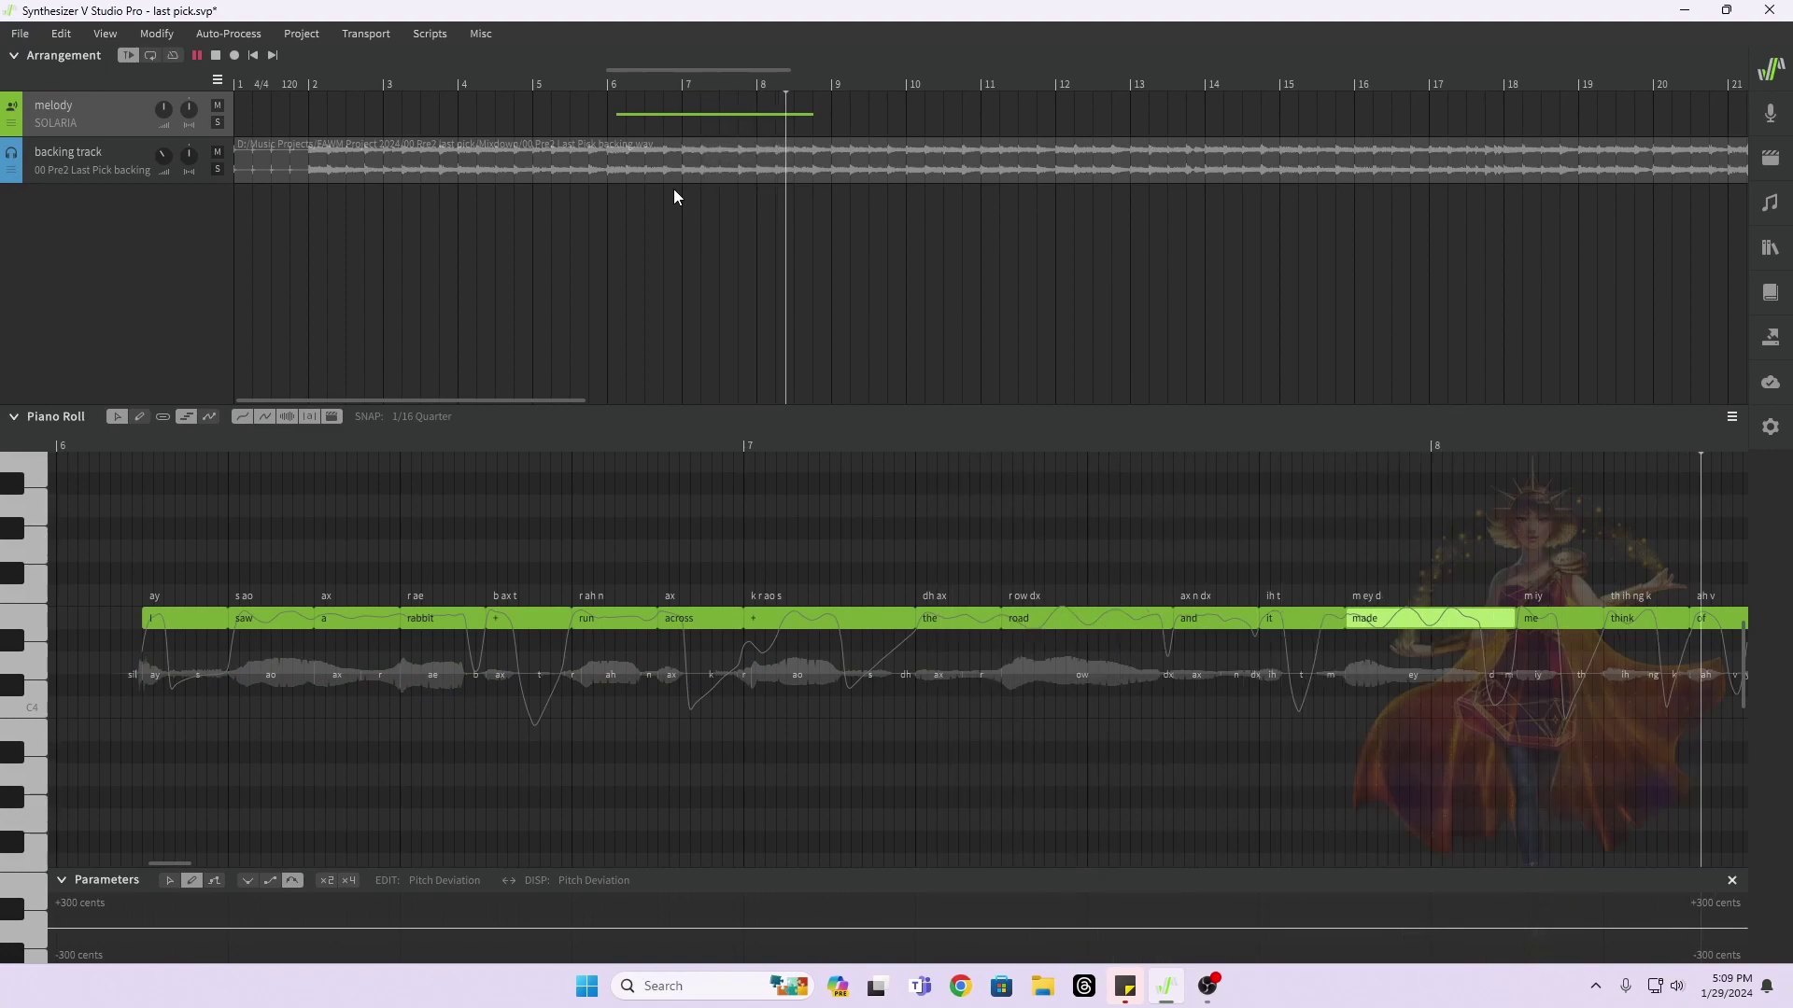
key(space)
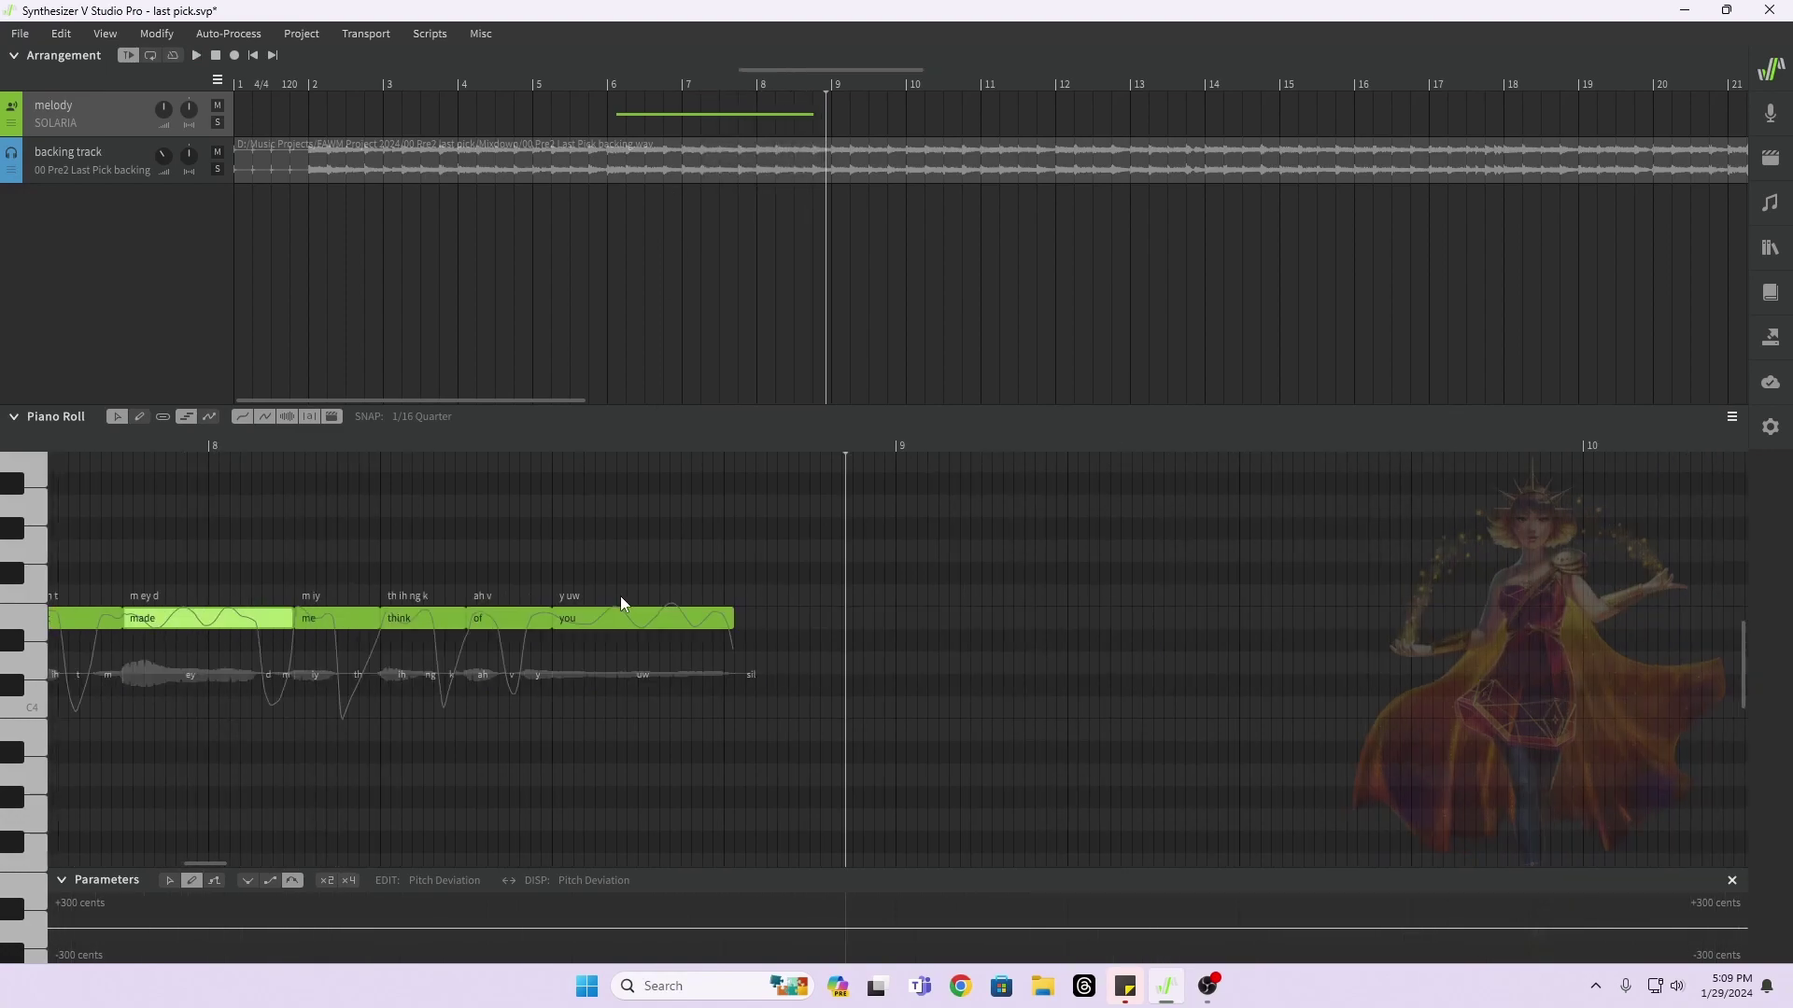
Step: Shift the notes "of" and "you" an eighth note later, lengthen "think" to a quarter note, and play from bar 6
scroll(620, 602, left, 3)
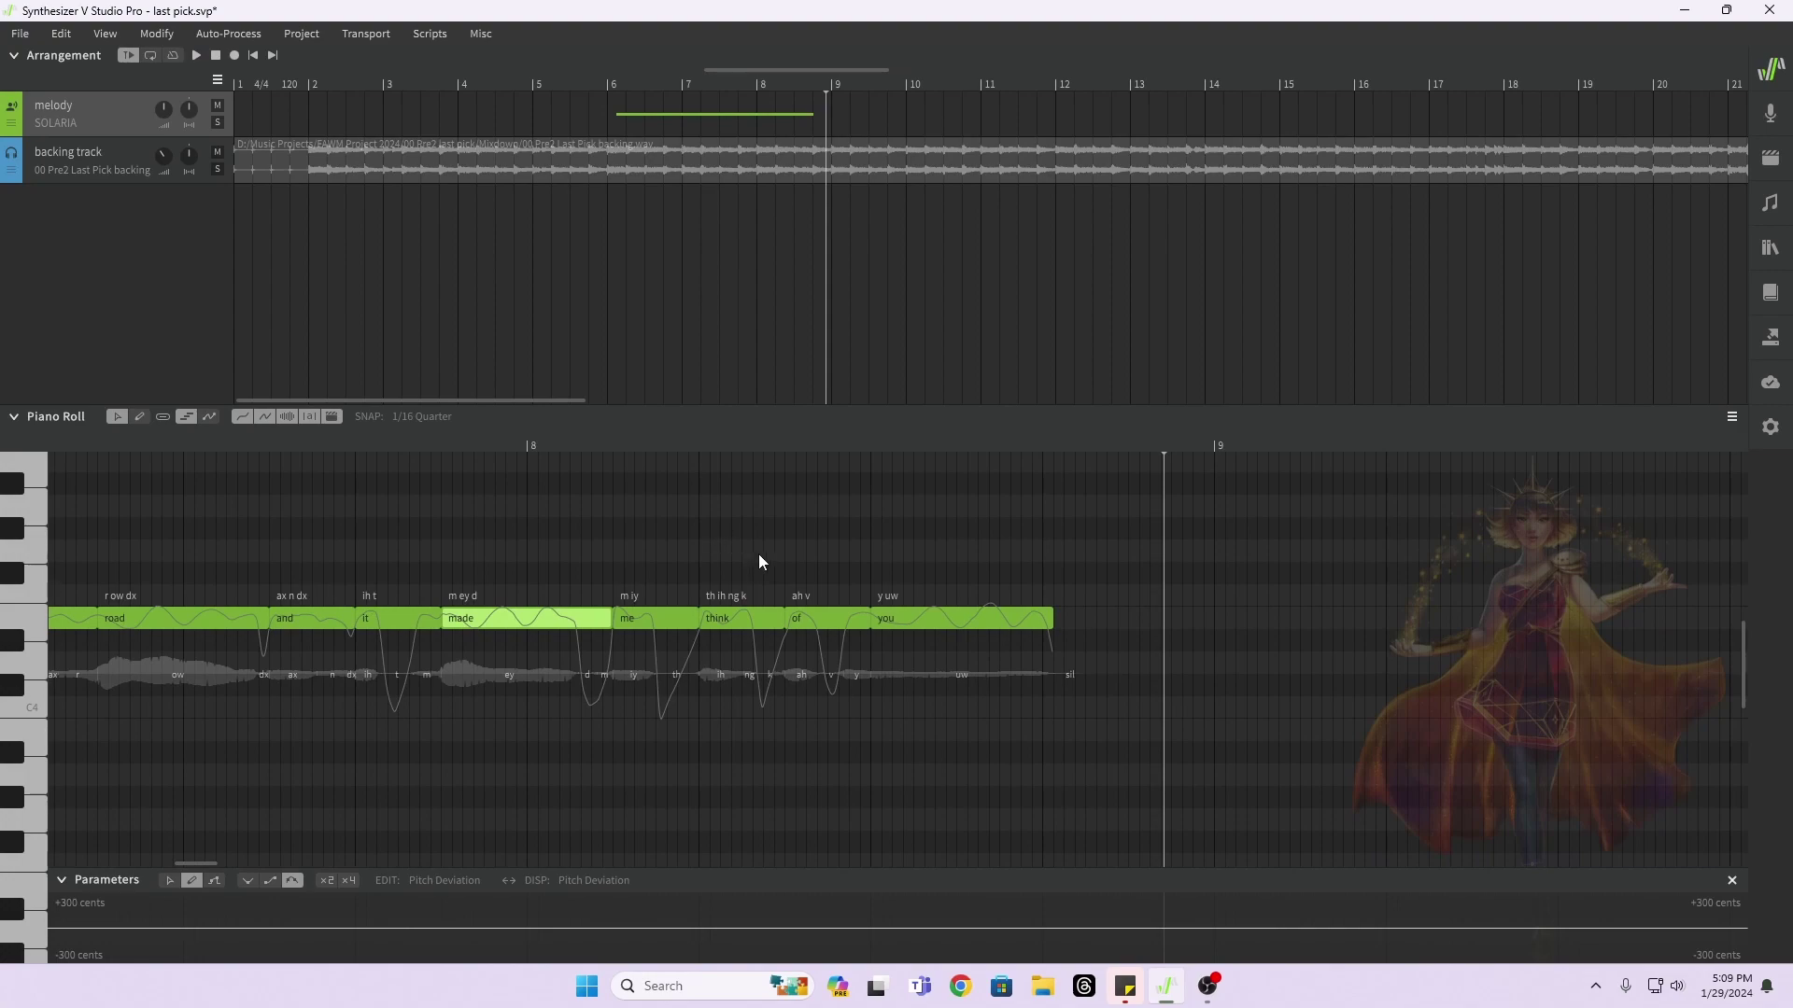
drag(822, 556, 1117, 738)
drag(834, 622, 917, 626)
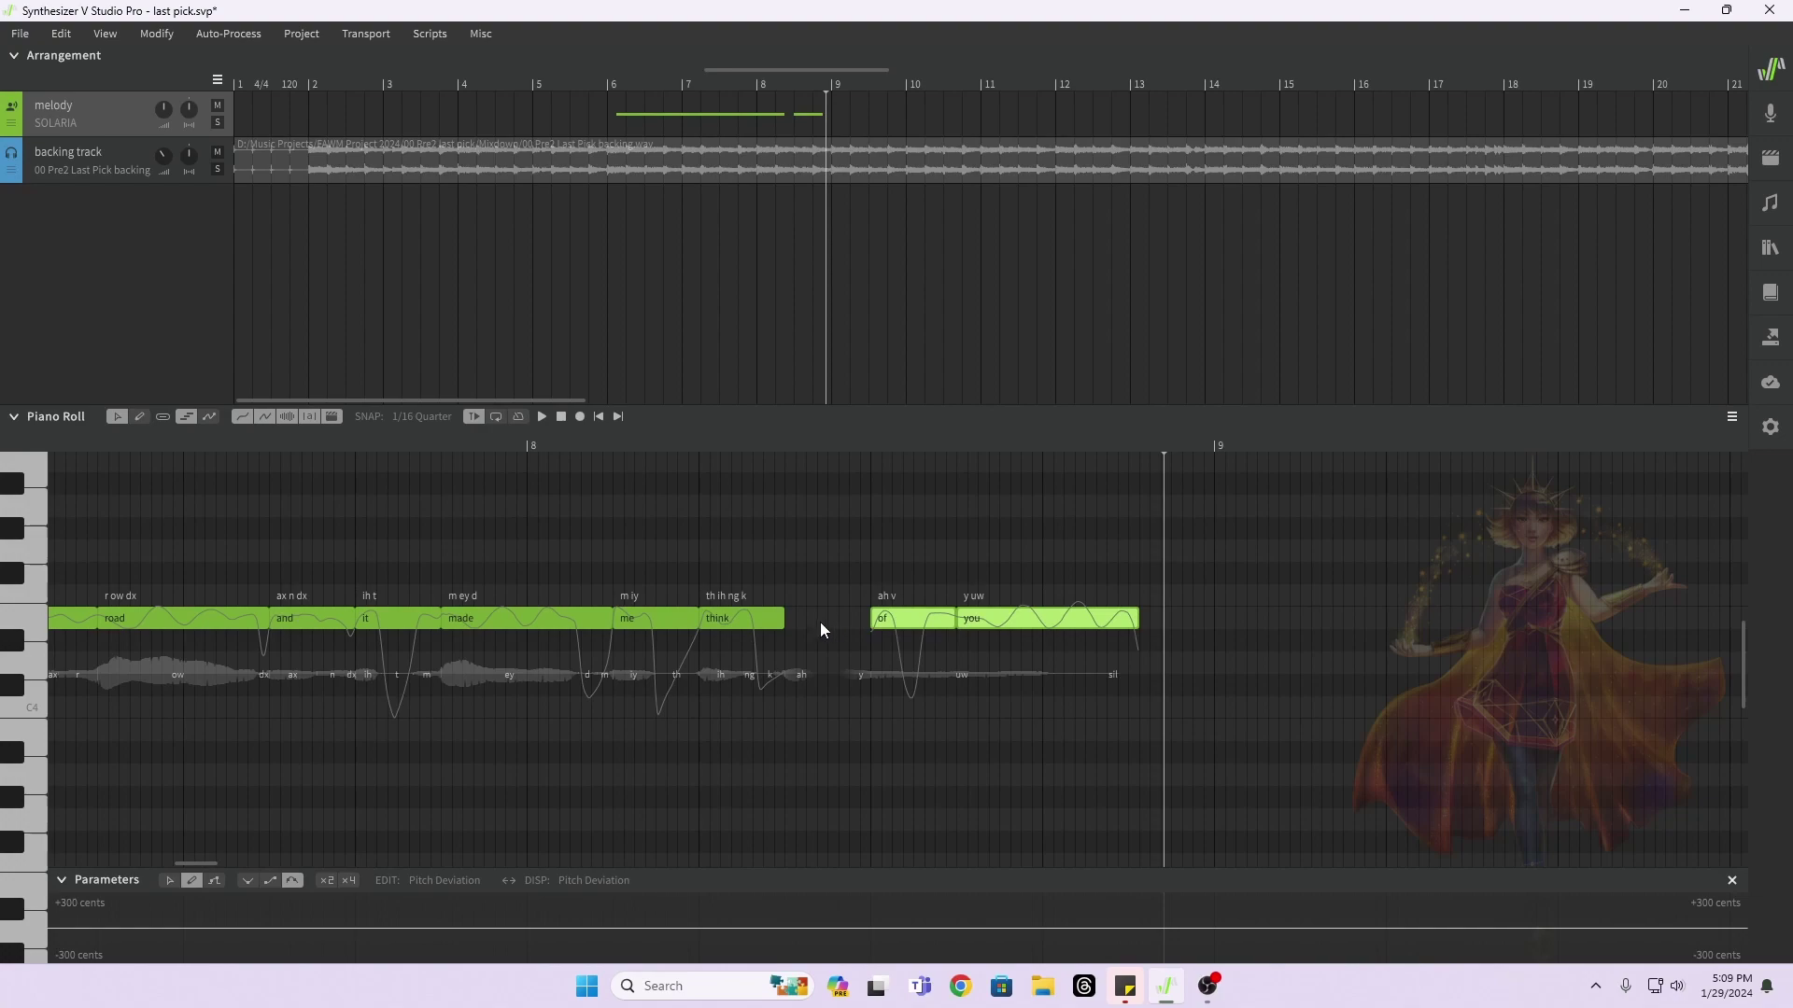
drag(782, 620, 868, 620)
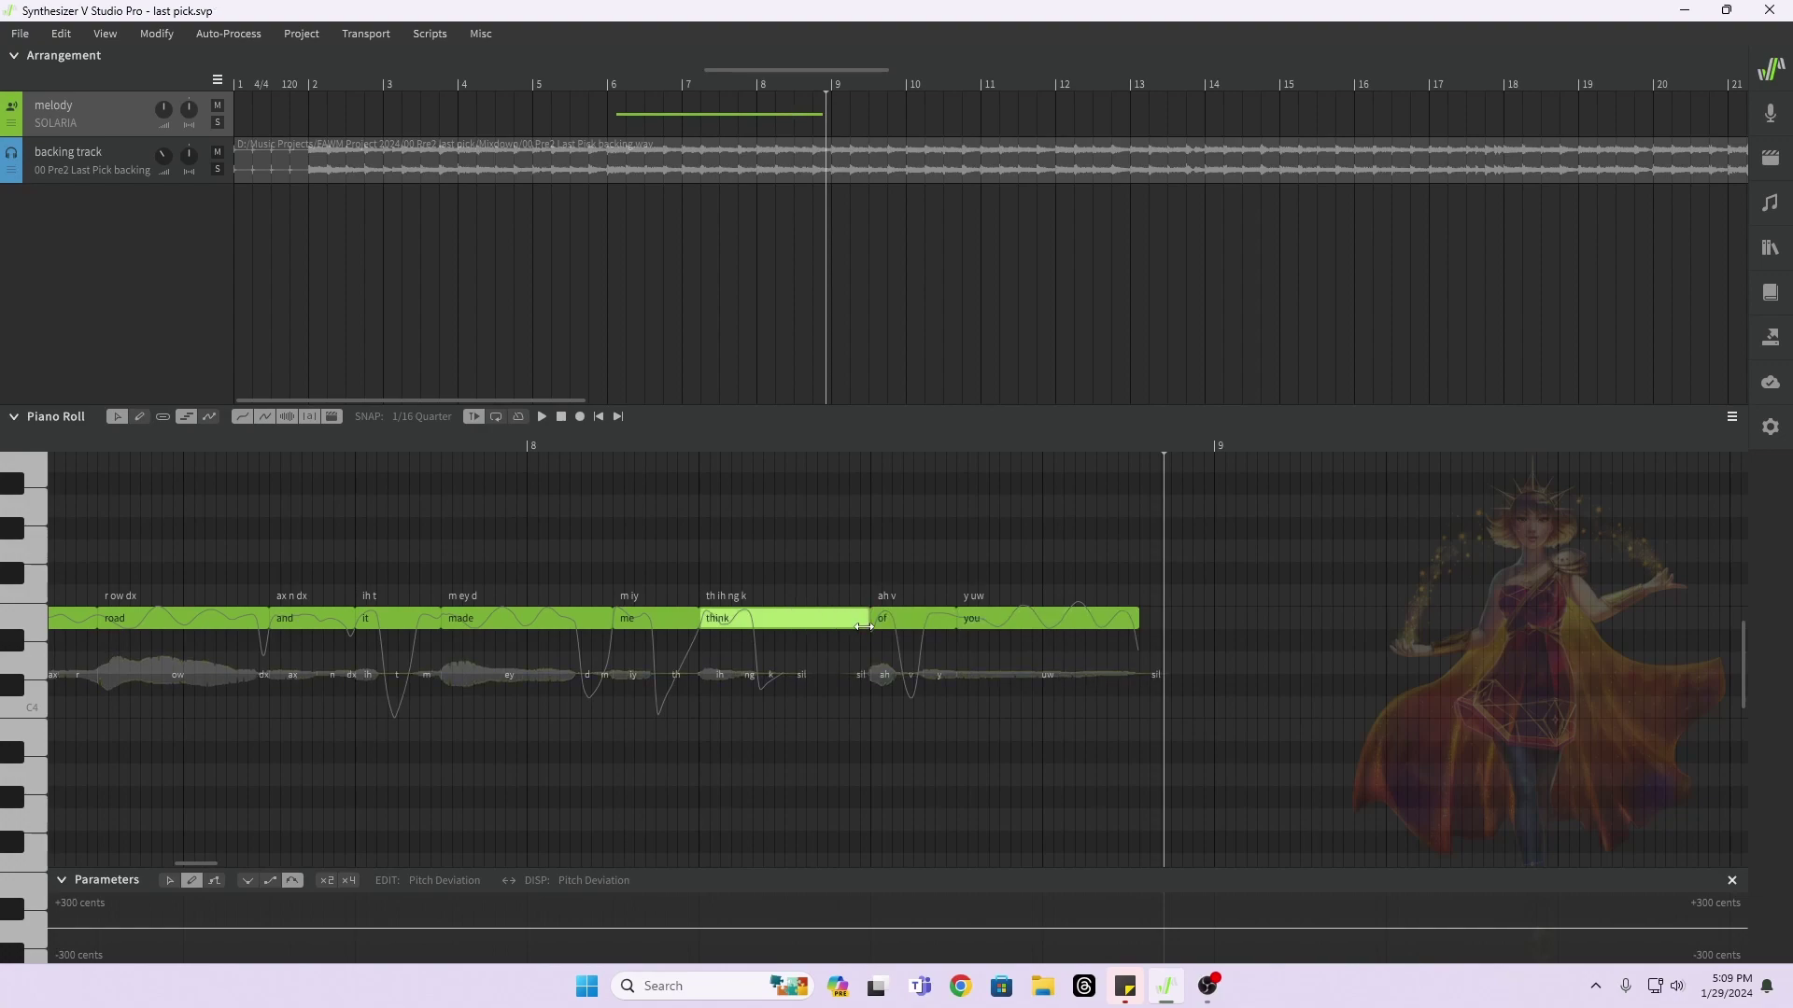
click(609, 84)
key(space)
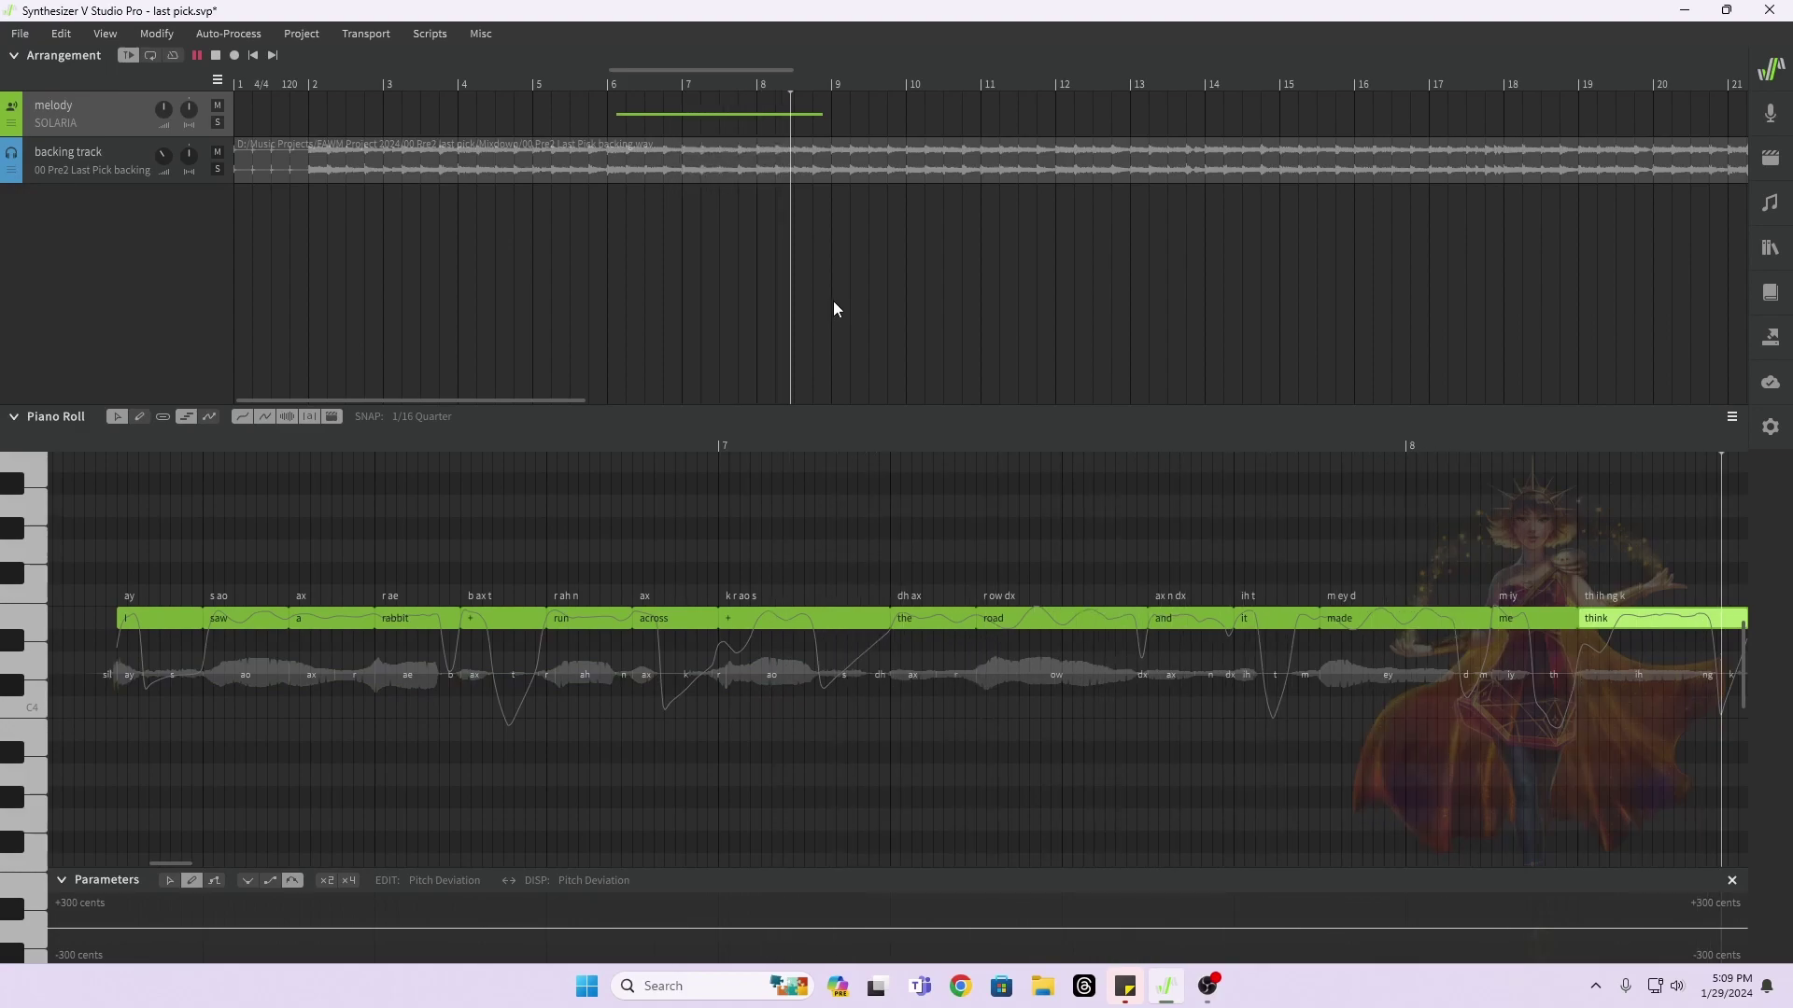
key(space)
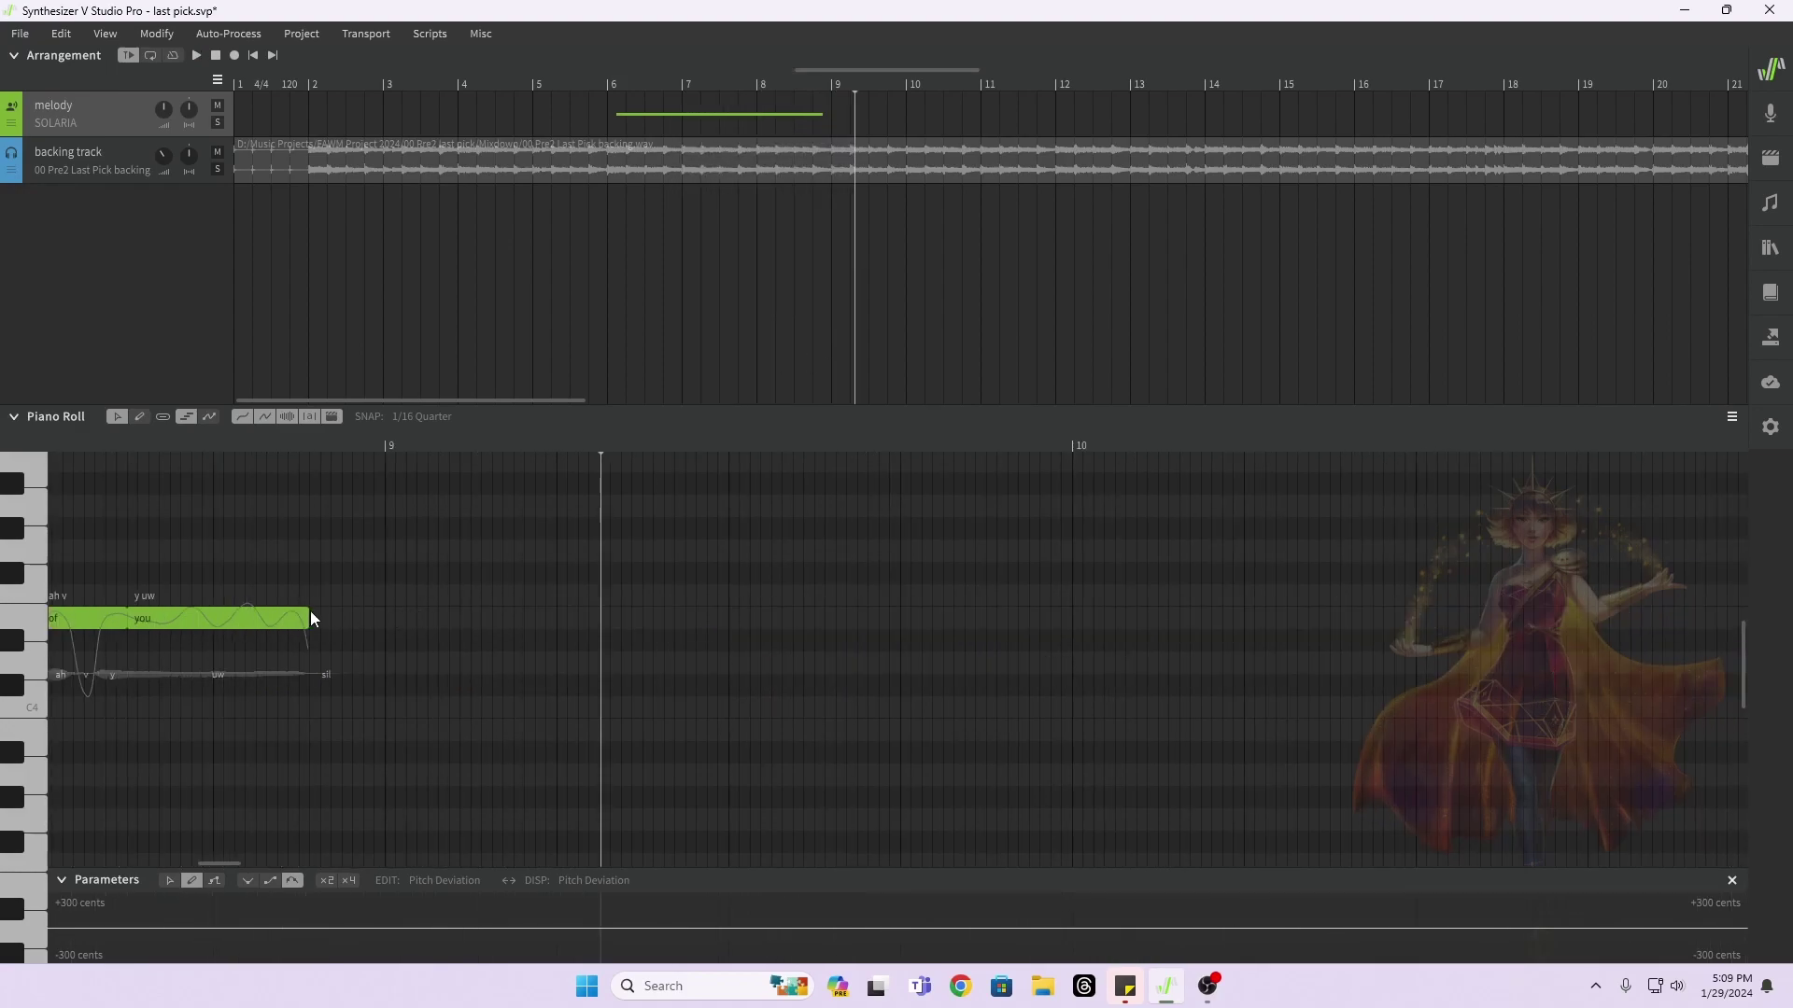
Step: Extend the final "you" note to the start of bar 9 and play the phrase from bar 6
drag(310, 620, 437, 620)
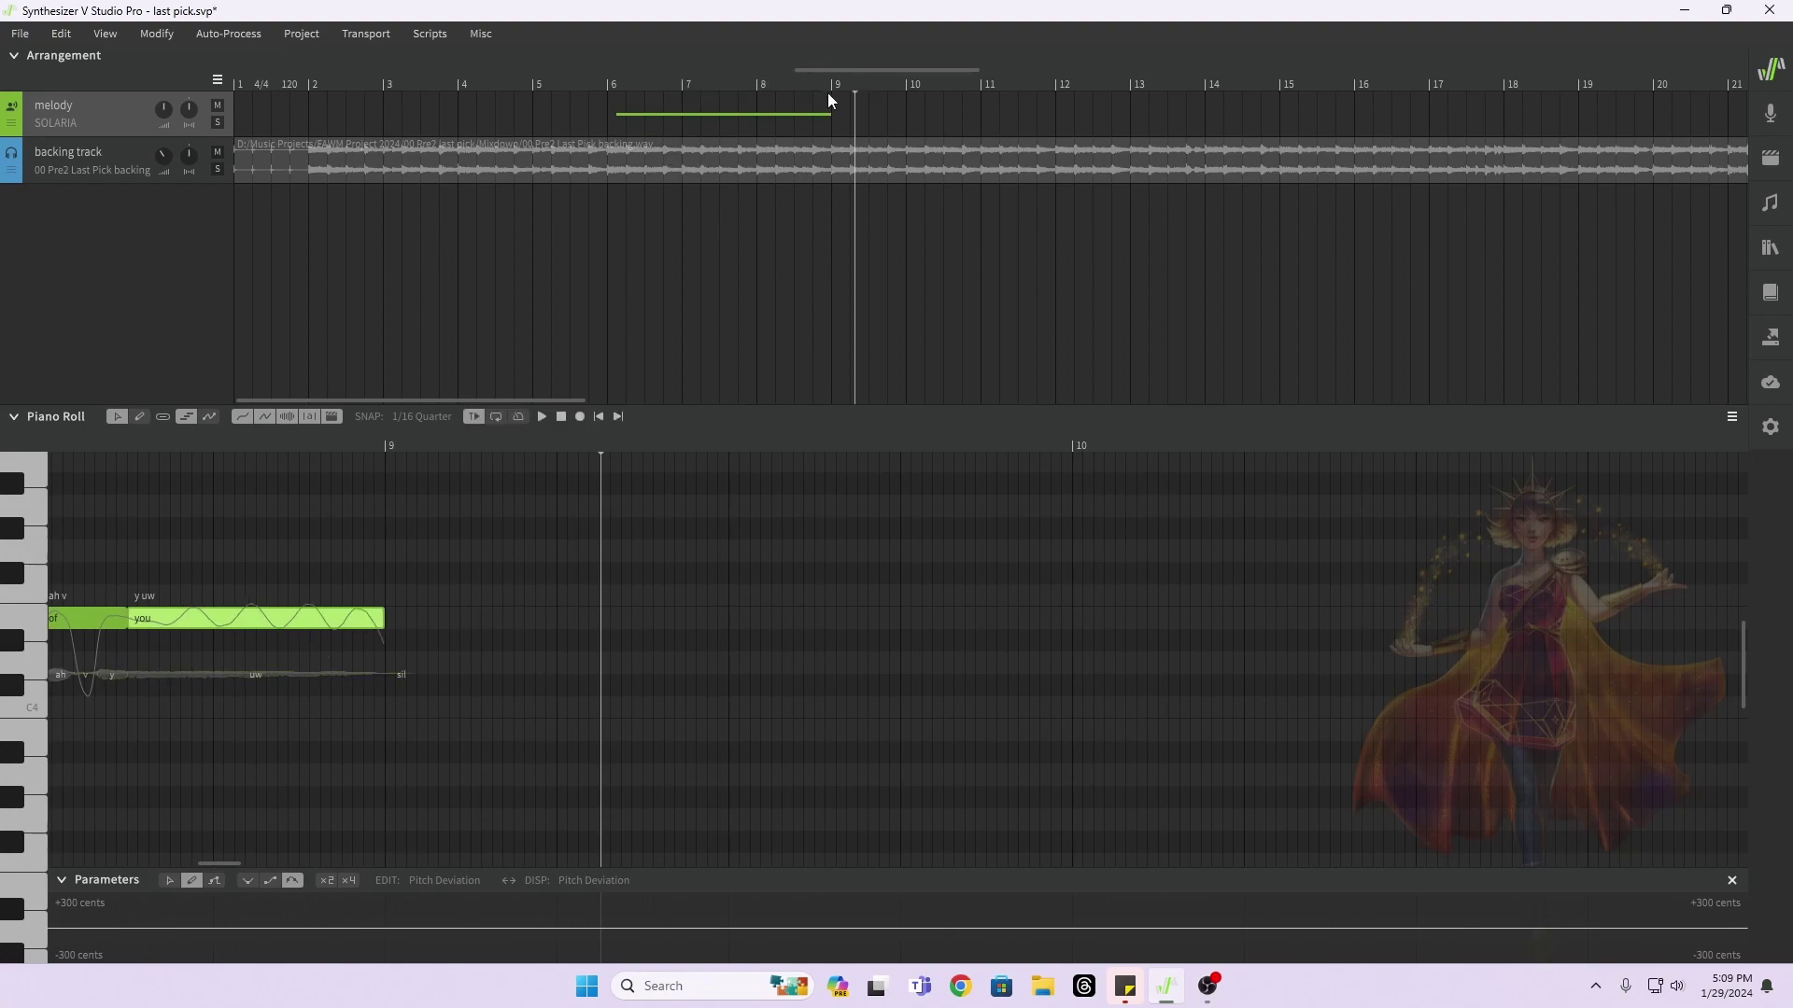
click(613, 80)
key(space)
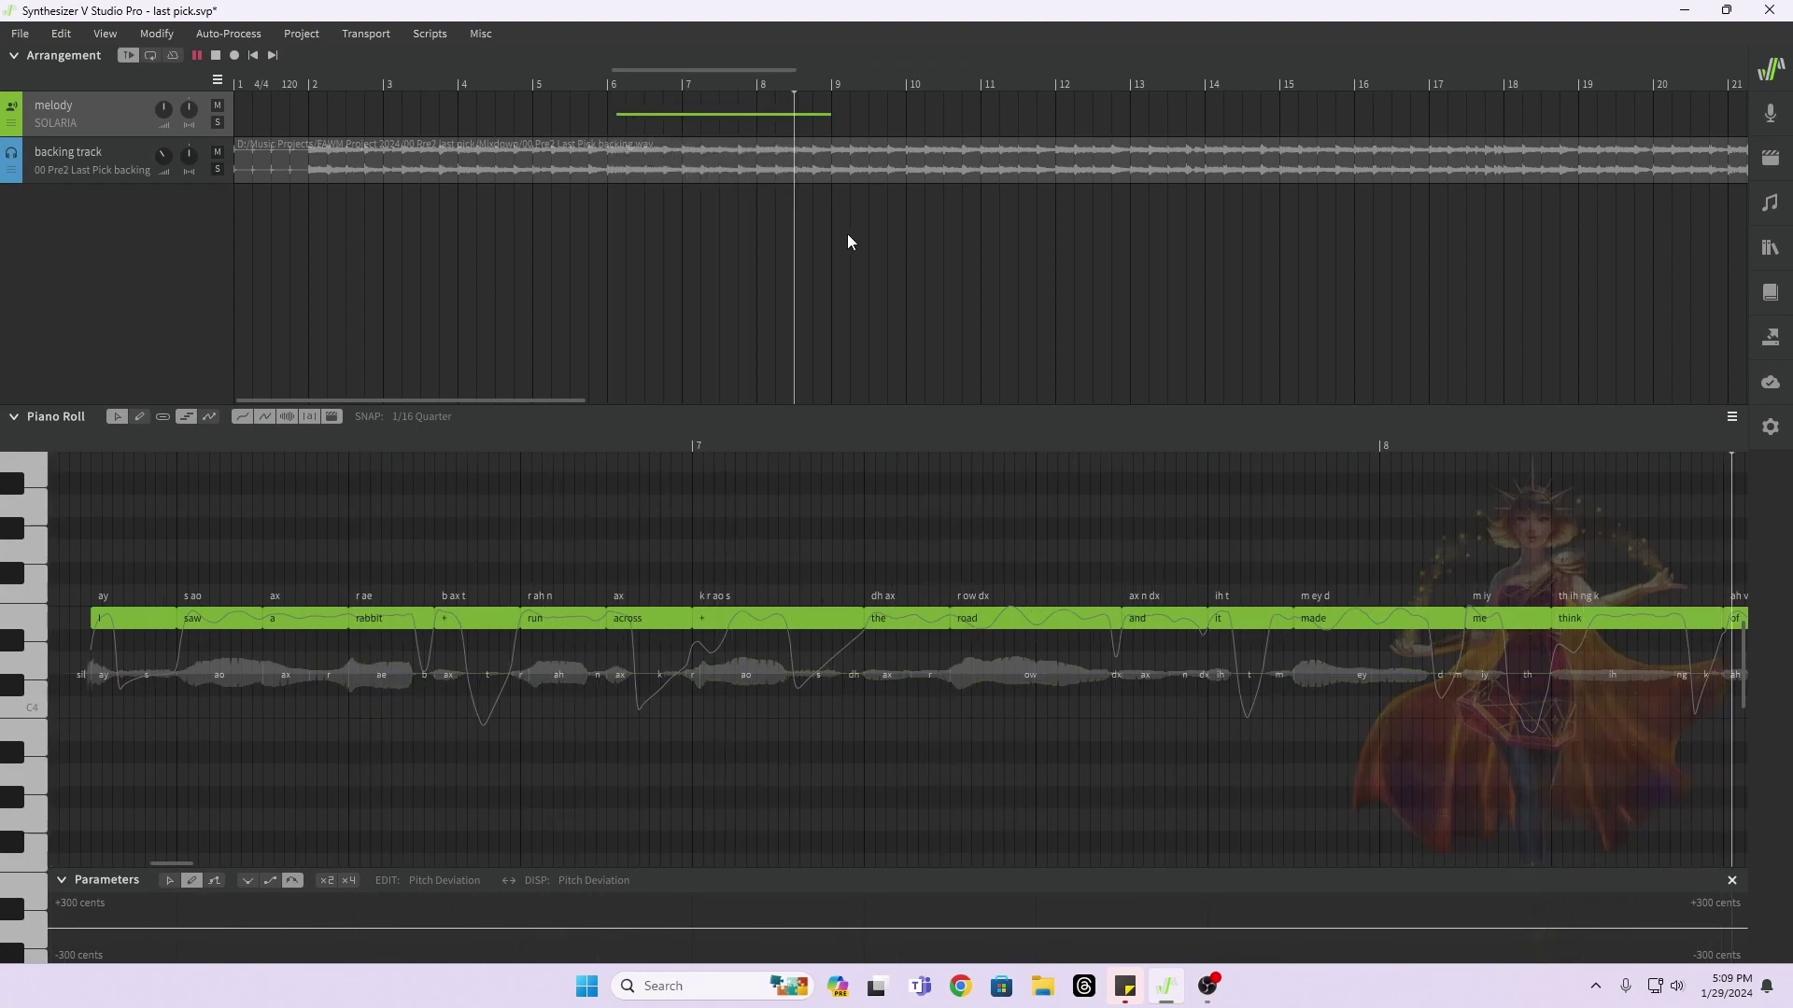
Step: Play the first phrase from bar 6 to check how the extended "you" note sounds
key(space)
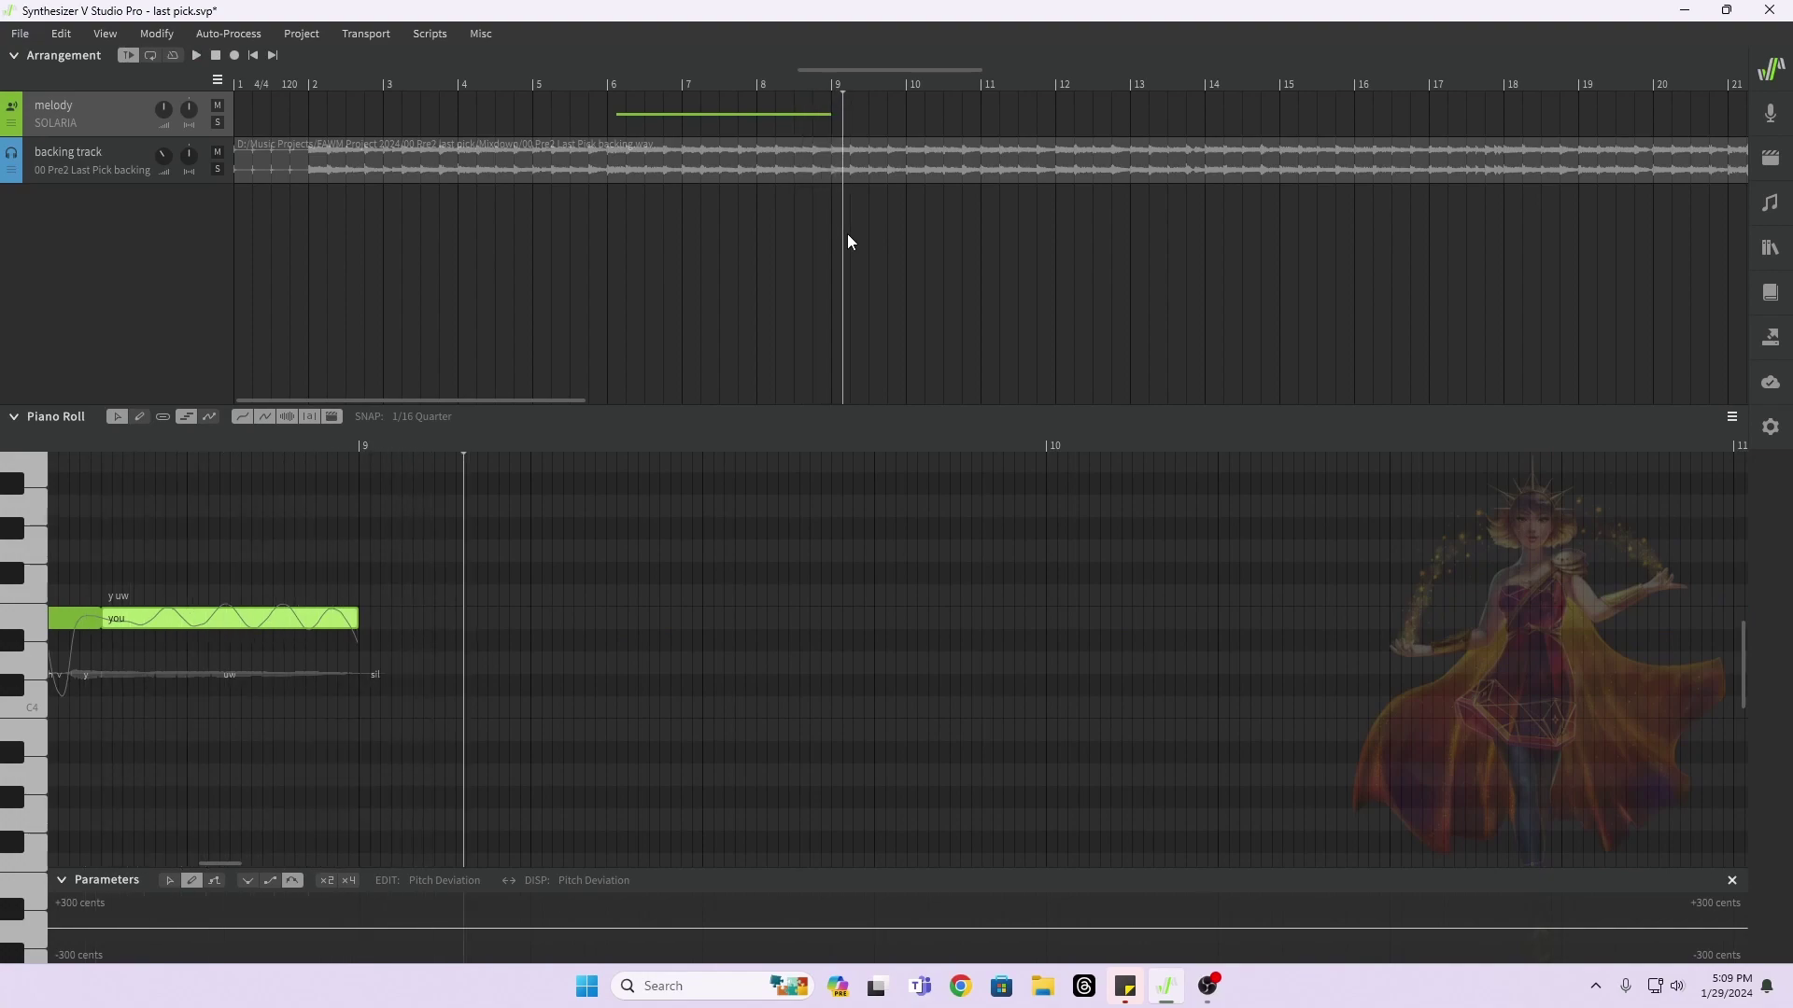
click(603, 88)
key(space)
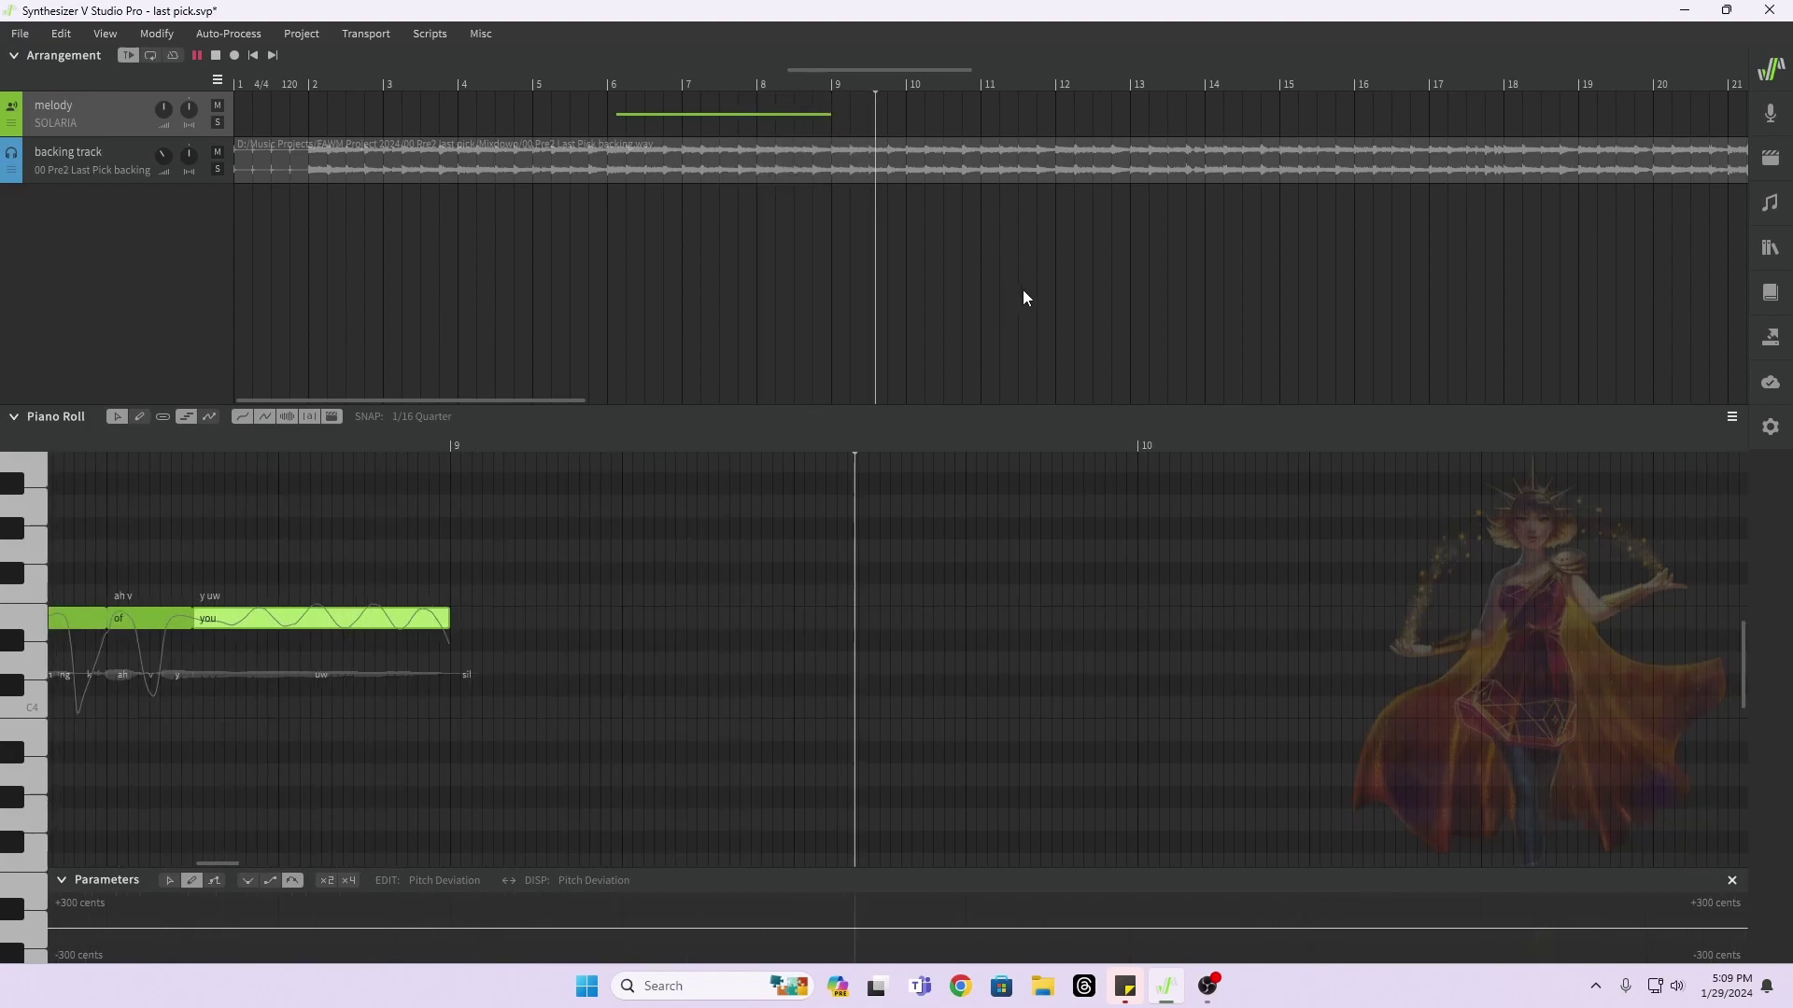
key(space)
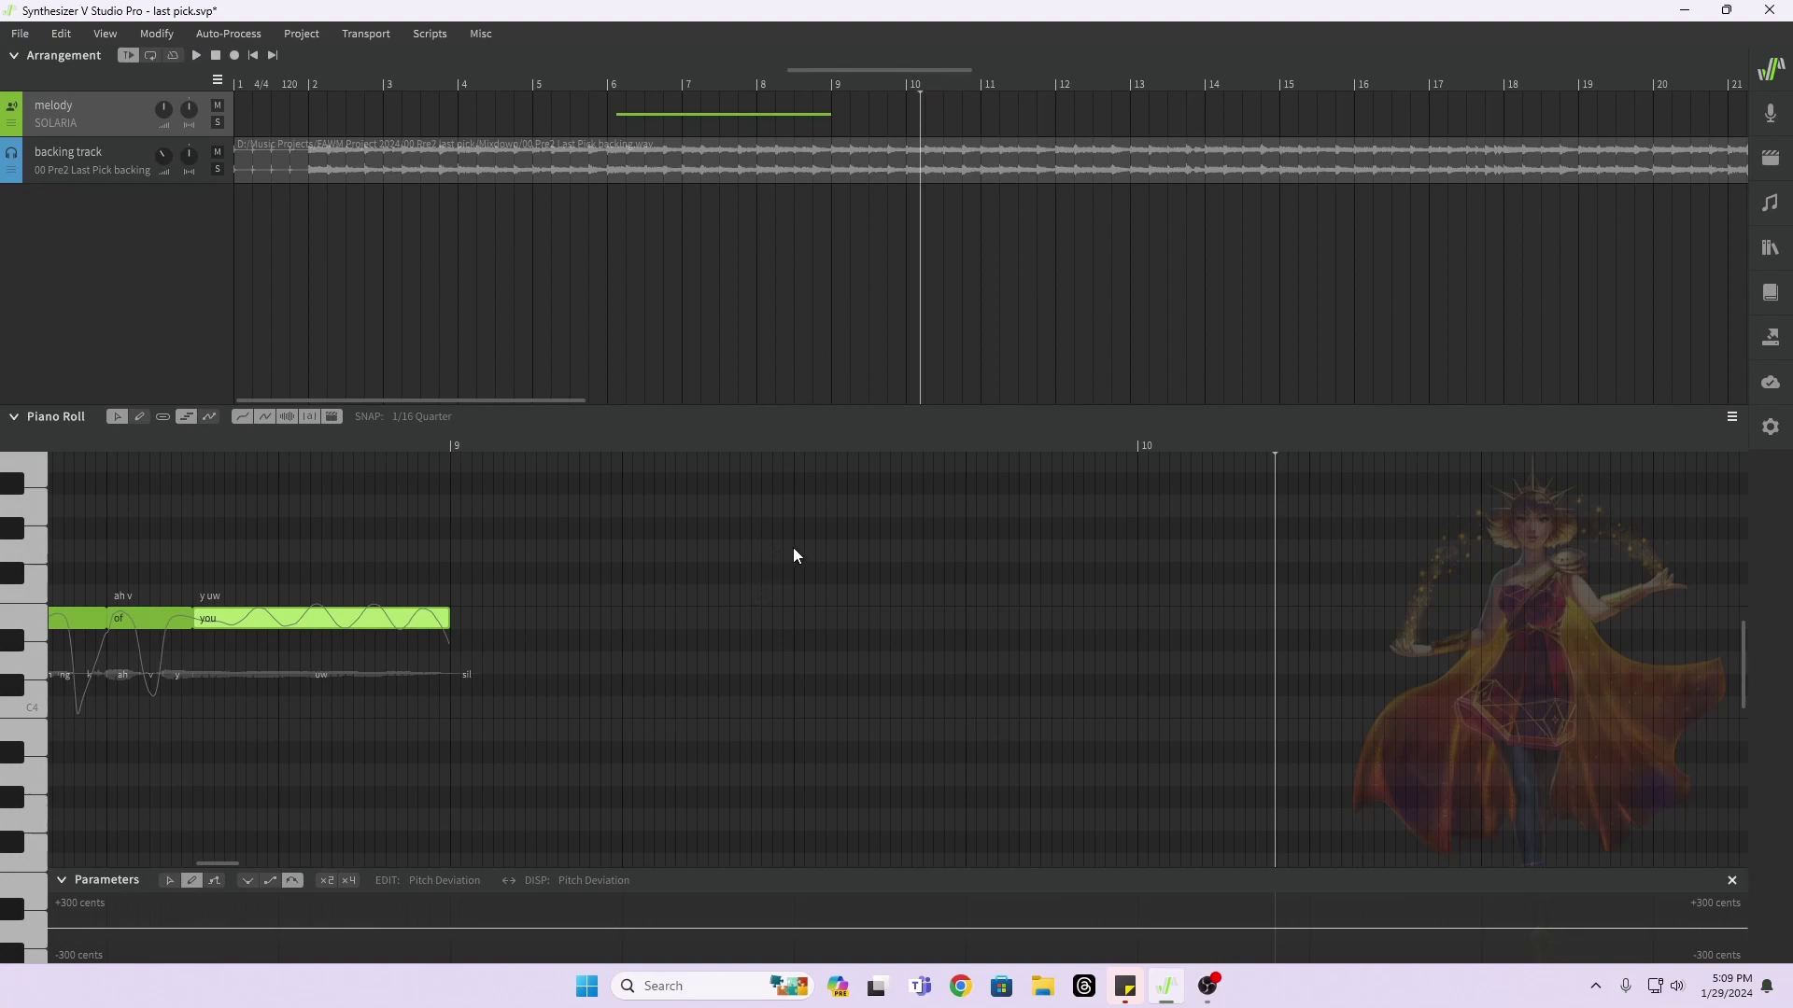
Step: Copy all the notes of the first phrase, from "I saw a rabbit" to "think of you"
scroll(792, 547, left, 10)
drag(375, 510, 1711, 801)
scroll(1537, 792, right, 5)
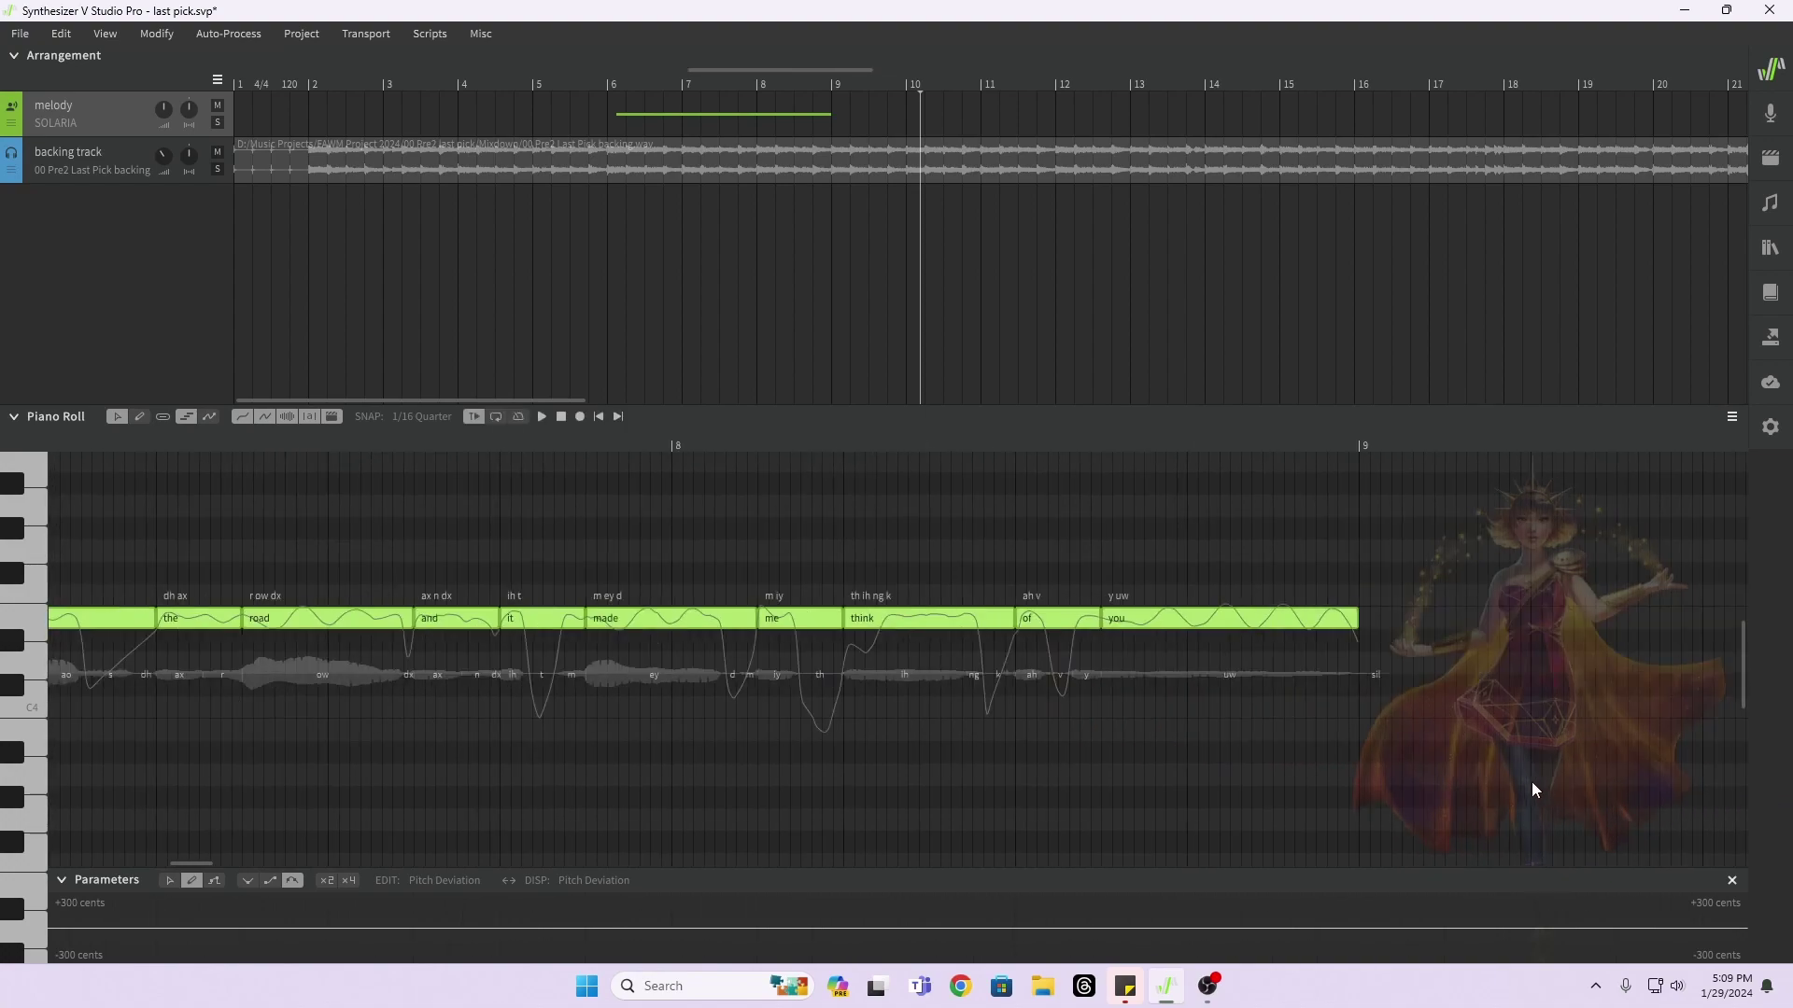
right_click(1182, 622)
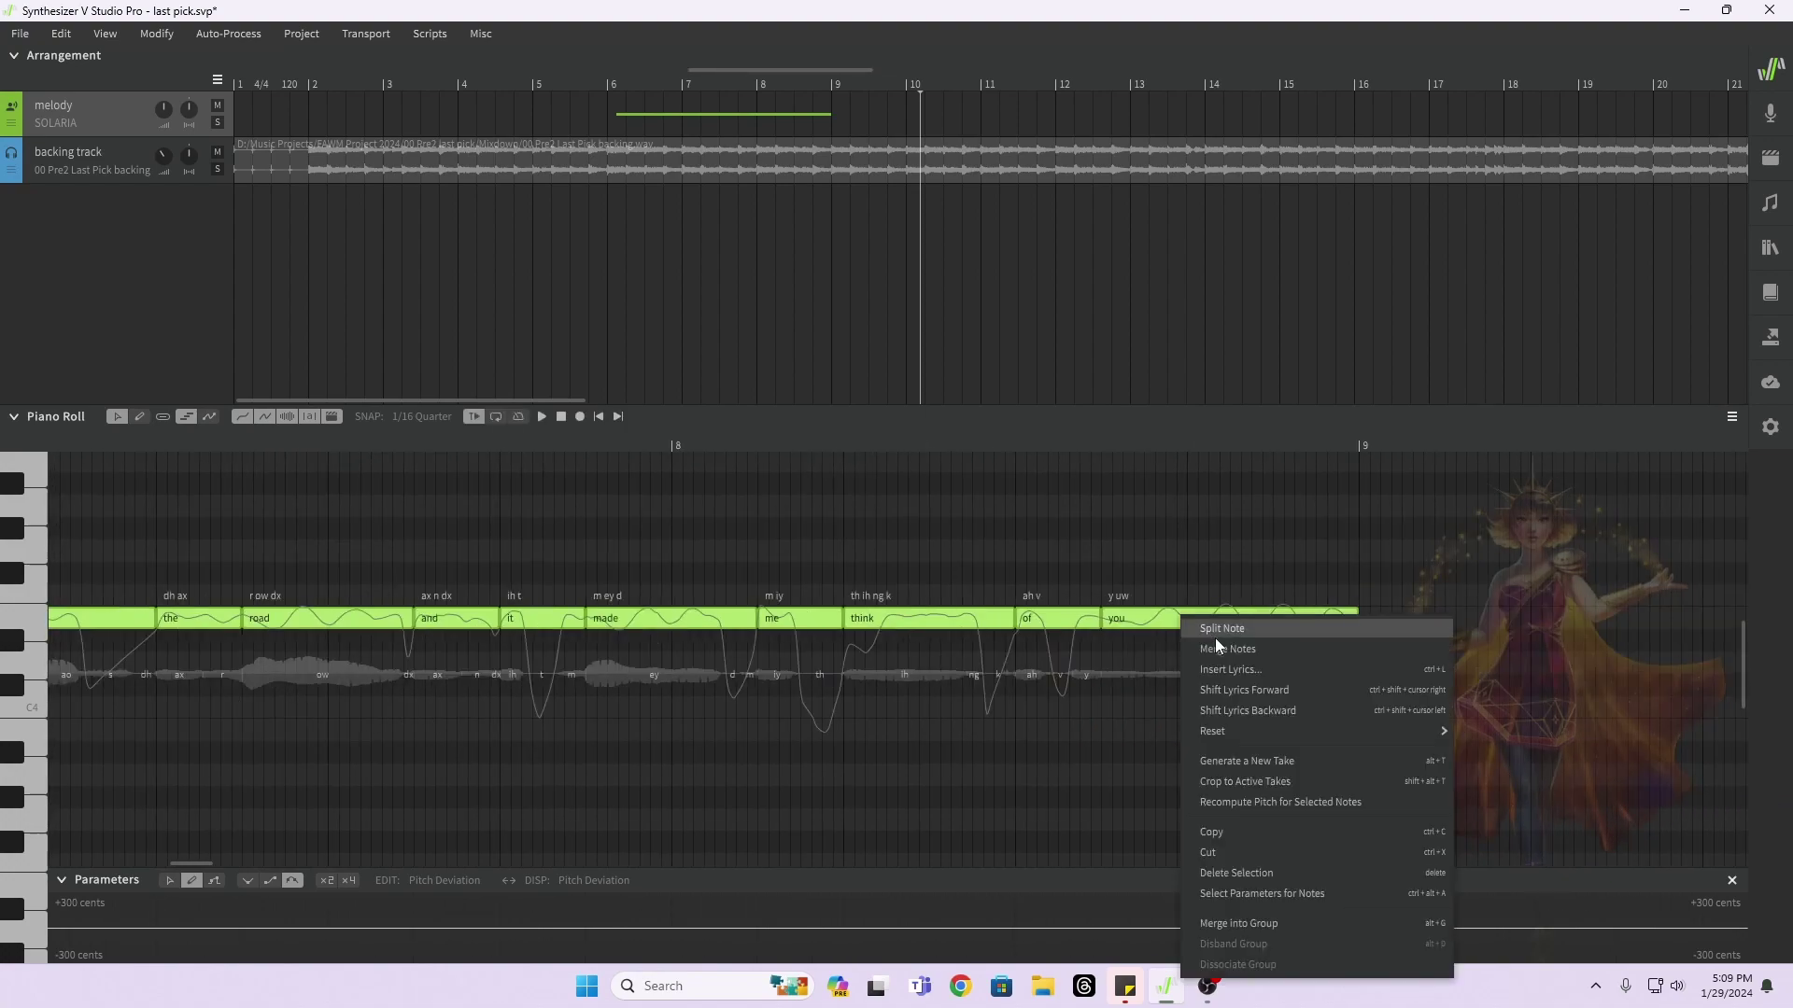
click(1224, 833)
Step: Paste the copied phrase on the melody track an eighth note after the start of bar 10
scroll(1266, 632, right, 6)
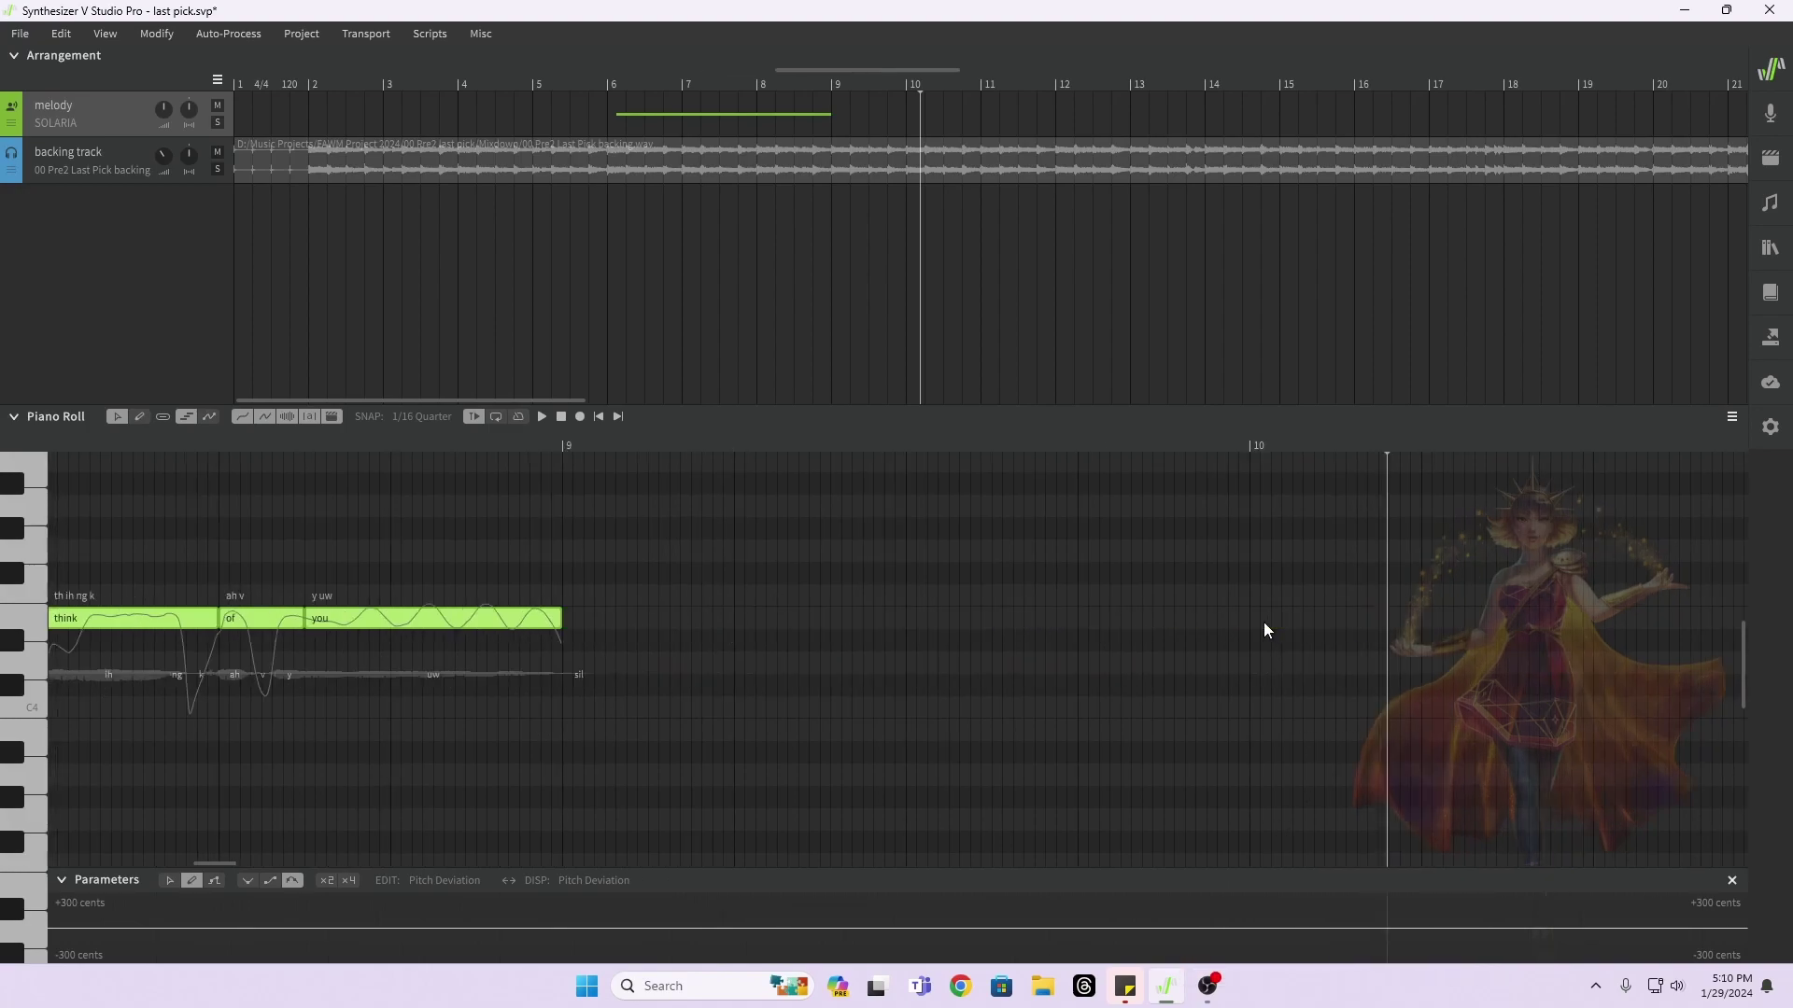
scroll(1088, 501, right, 2)
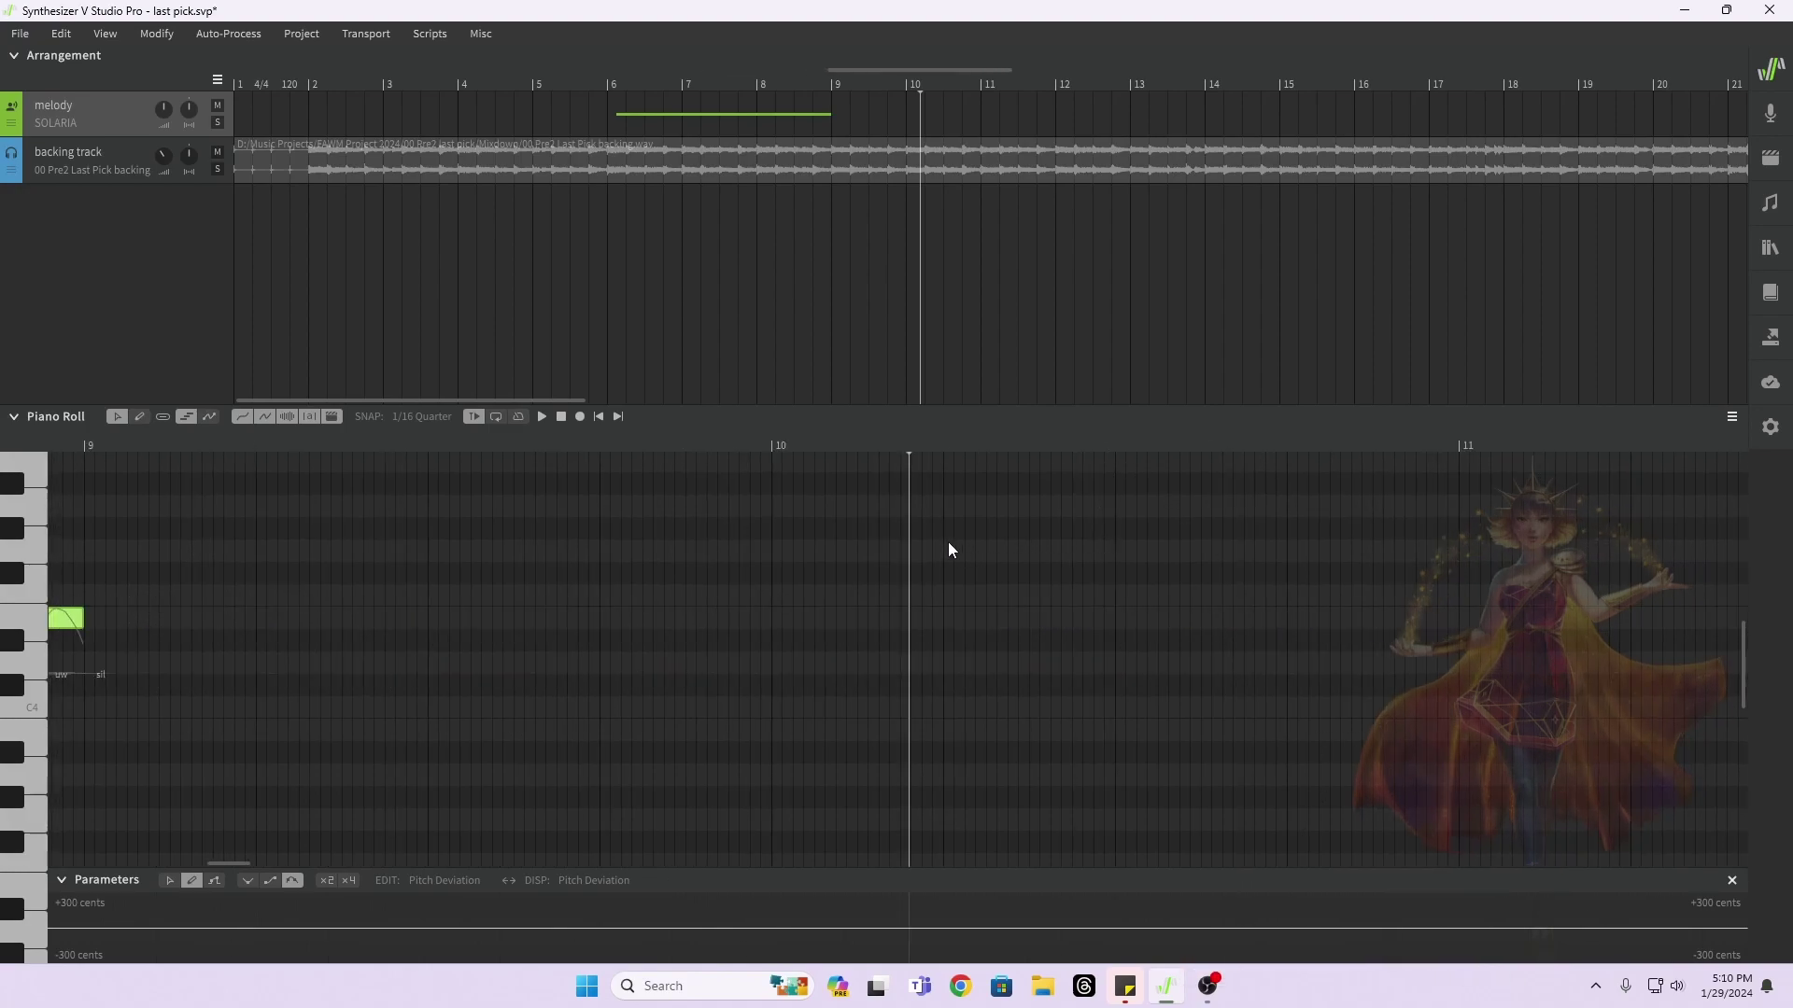
click(877, 453)
click(869, 449)
click(860, 450)
right_click(857, 614)
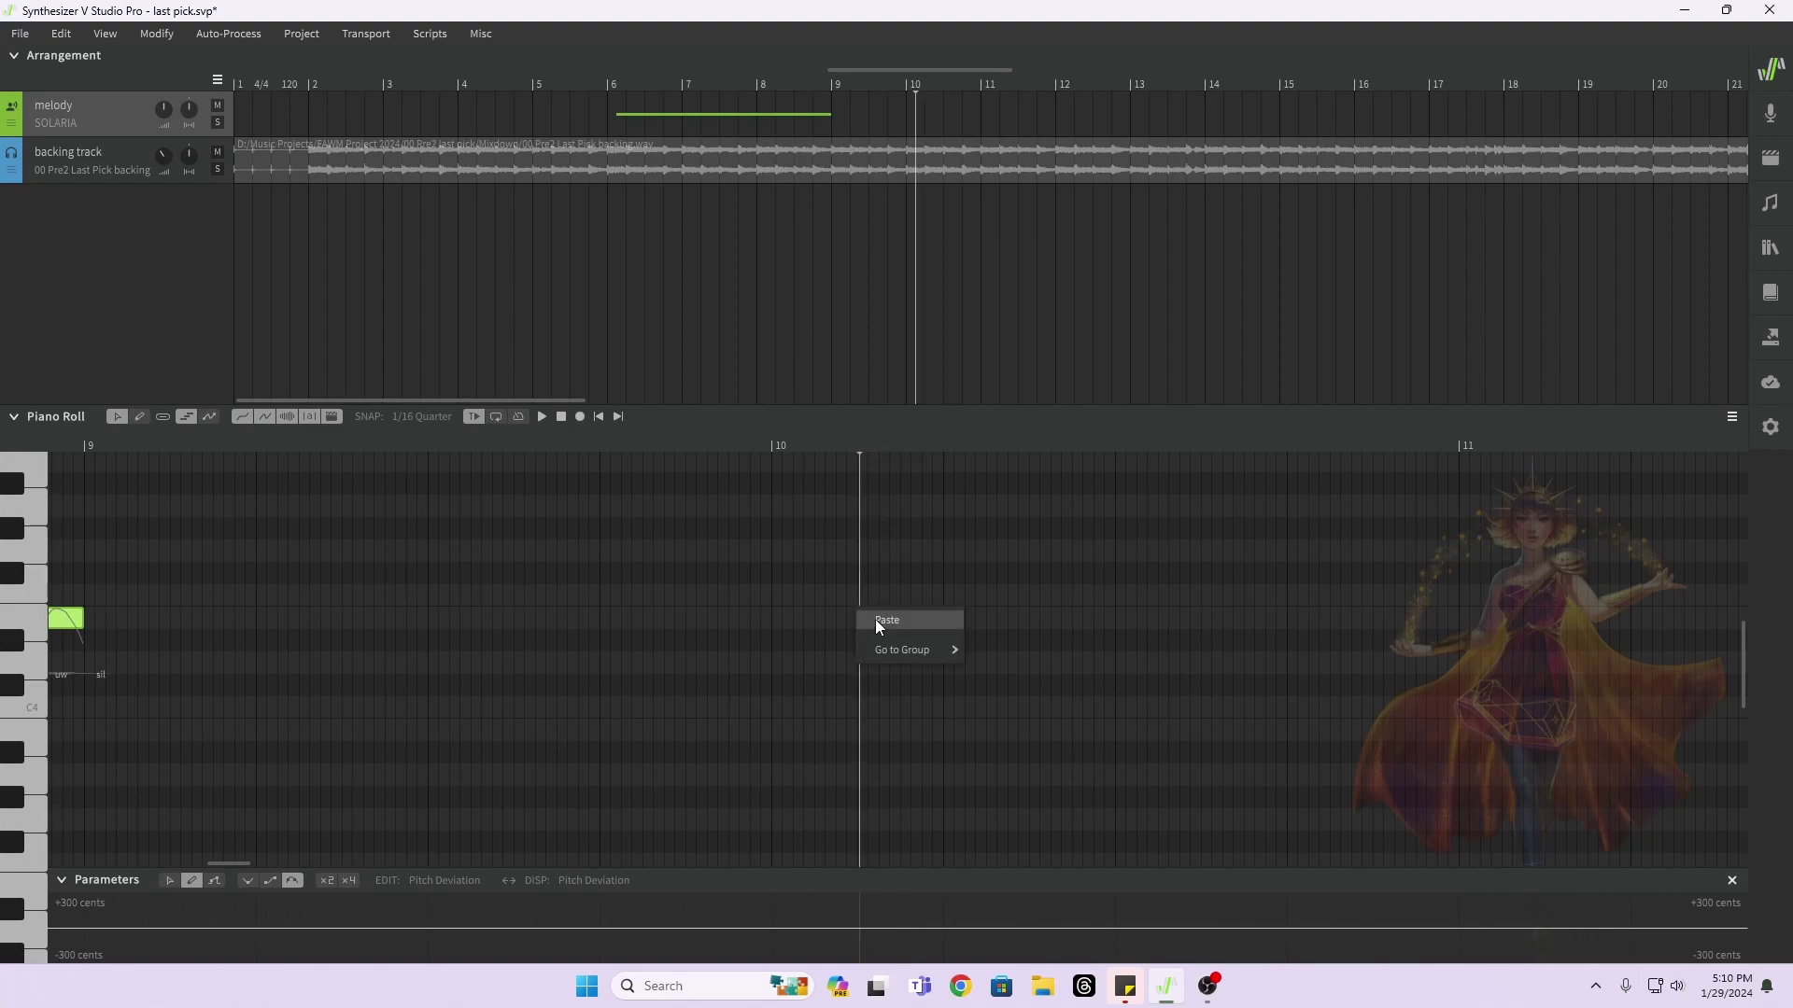
click(887, 619)
click(913, 715)
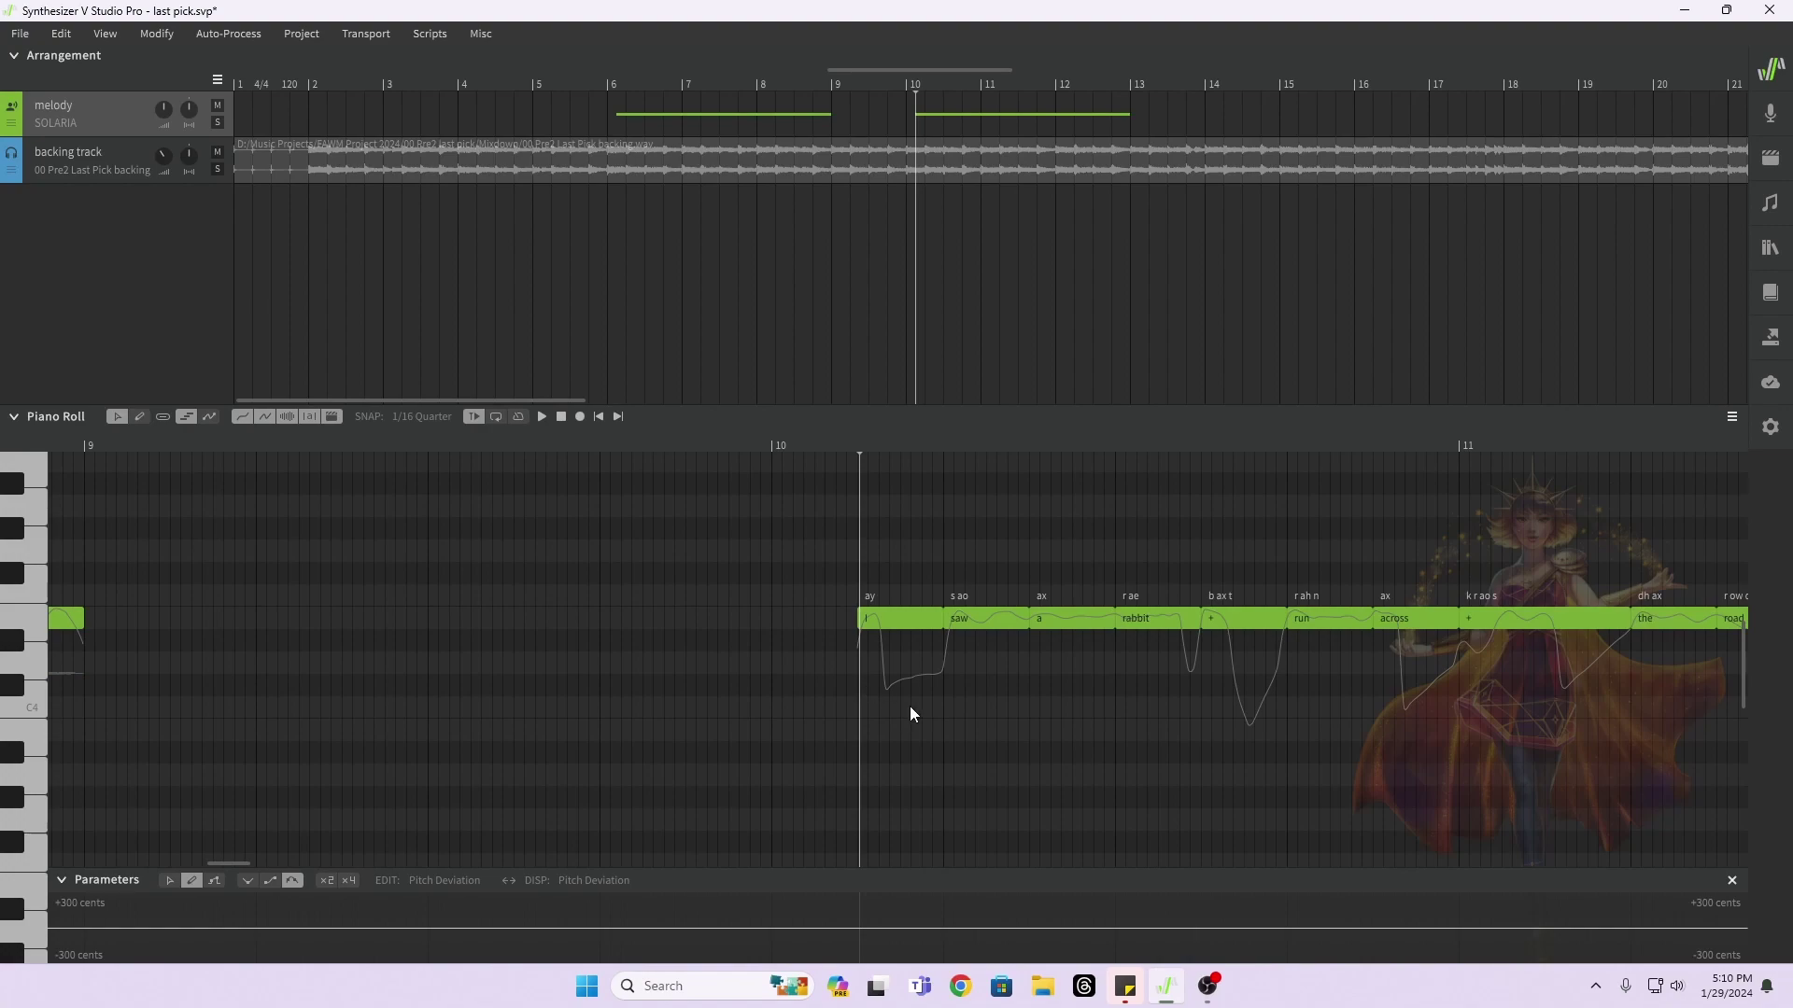
Step: Play from bar 6 through the start of the pasted phrase to check its entry
click(609, 84)
key(space)
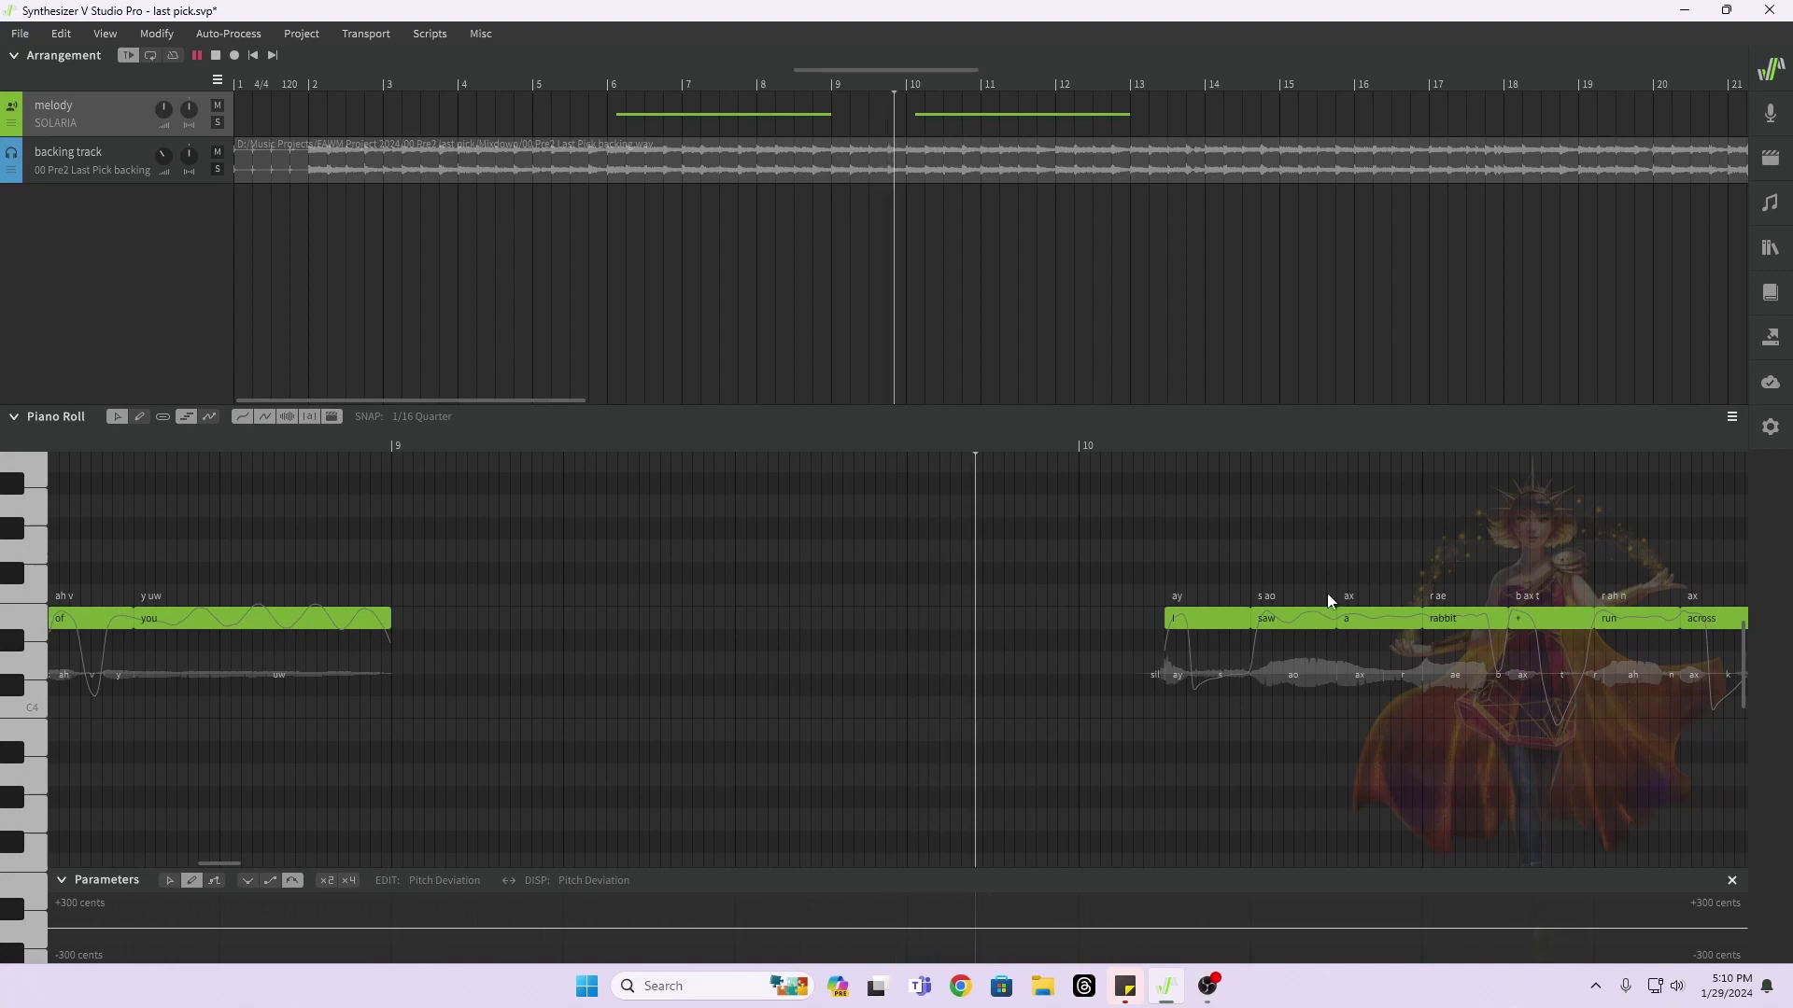
key(space)
Step: Replace the lyrics of the pasted phrase's first four notes with "you", "were", "always" and "+"
scroll(1336, 725, right, 5)
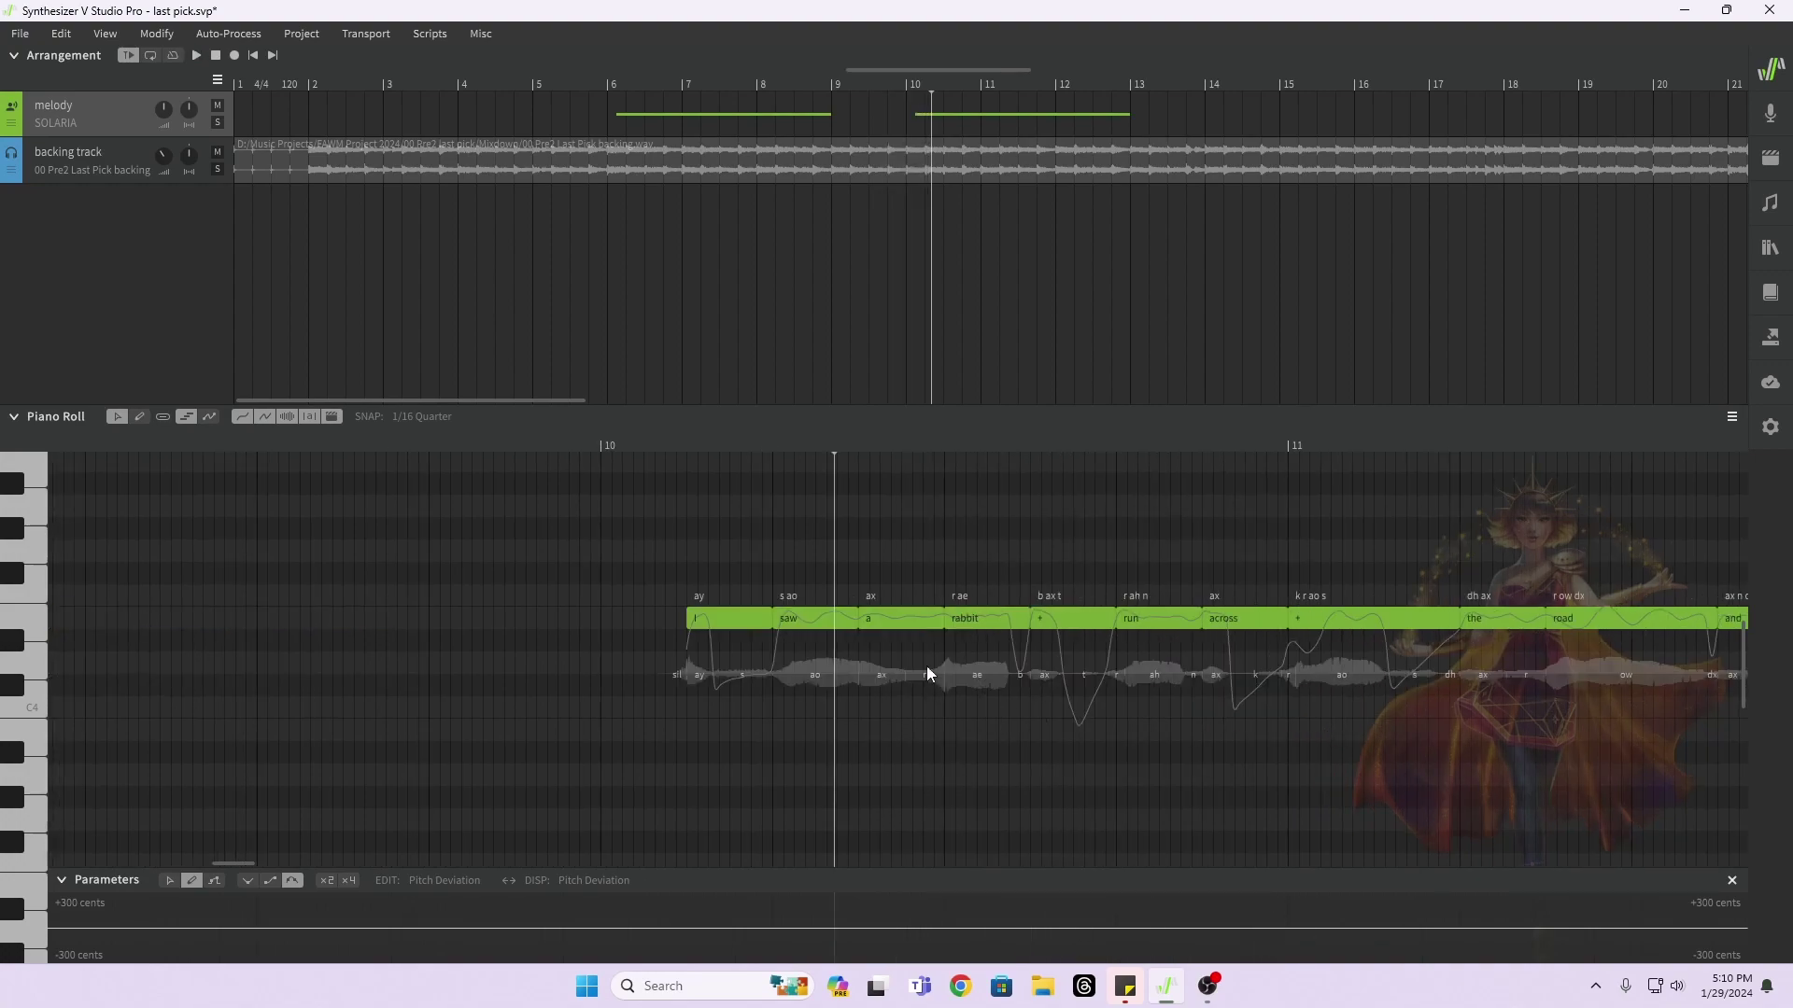
click(747, 632)
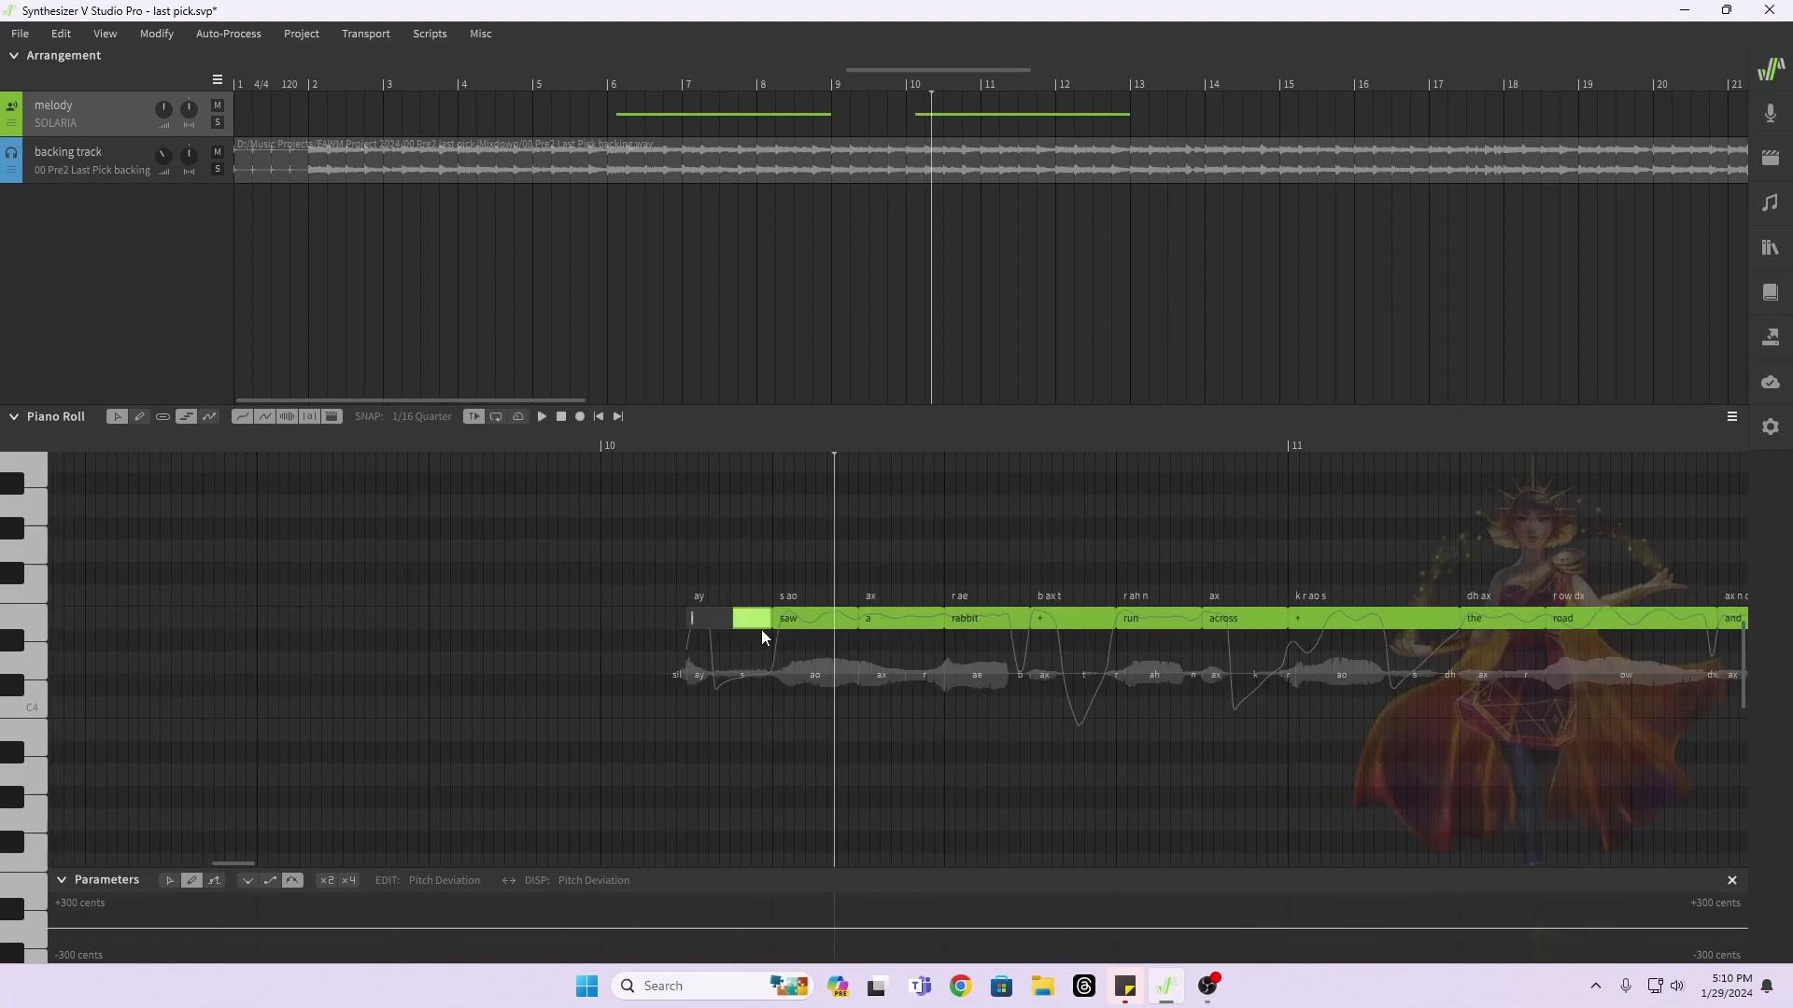
text(you)
key(Tab)
text(we)
key(Tab)
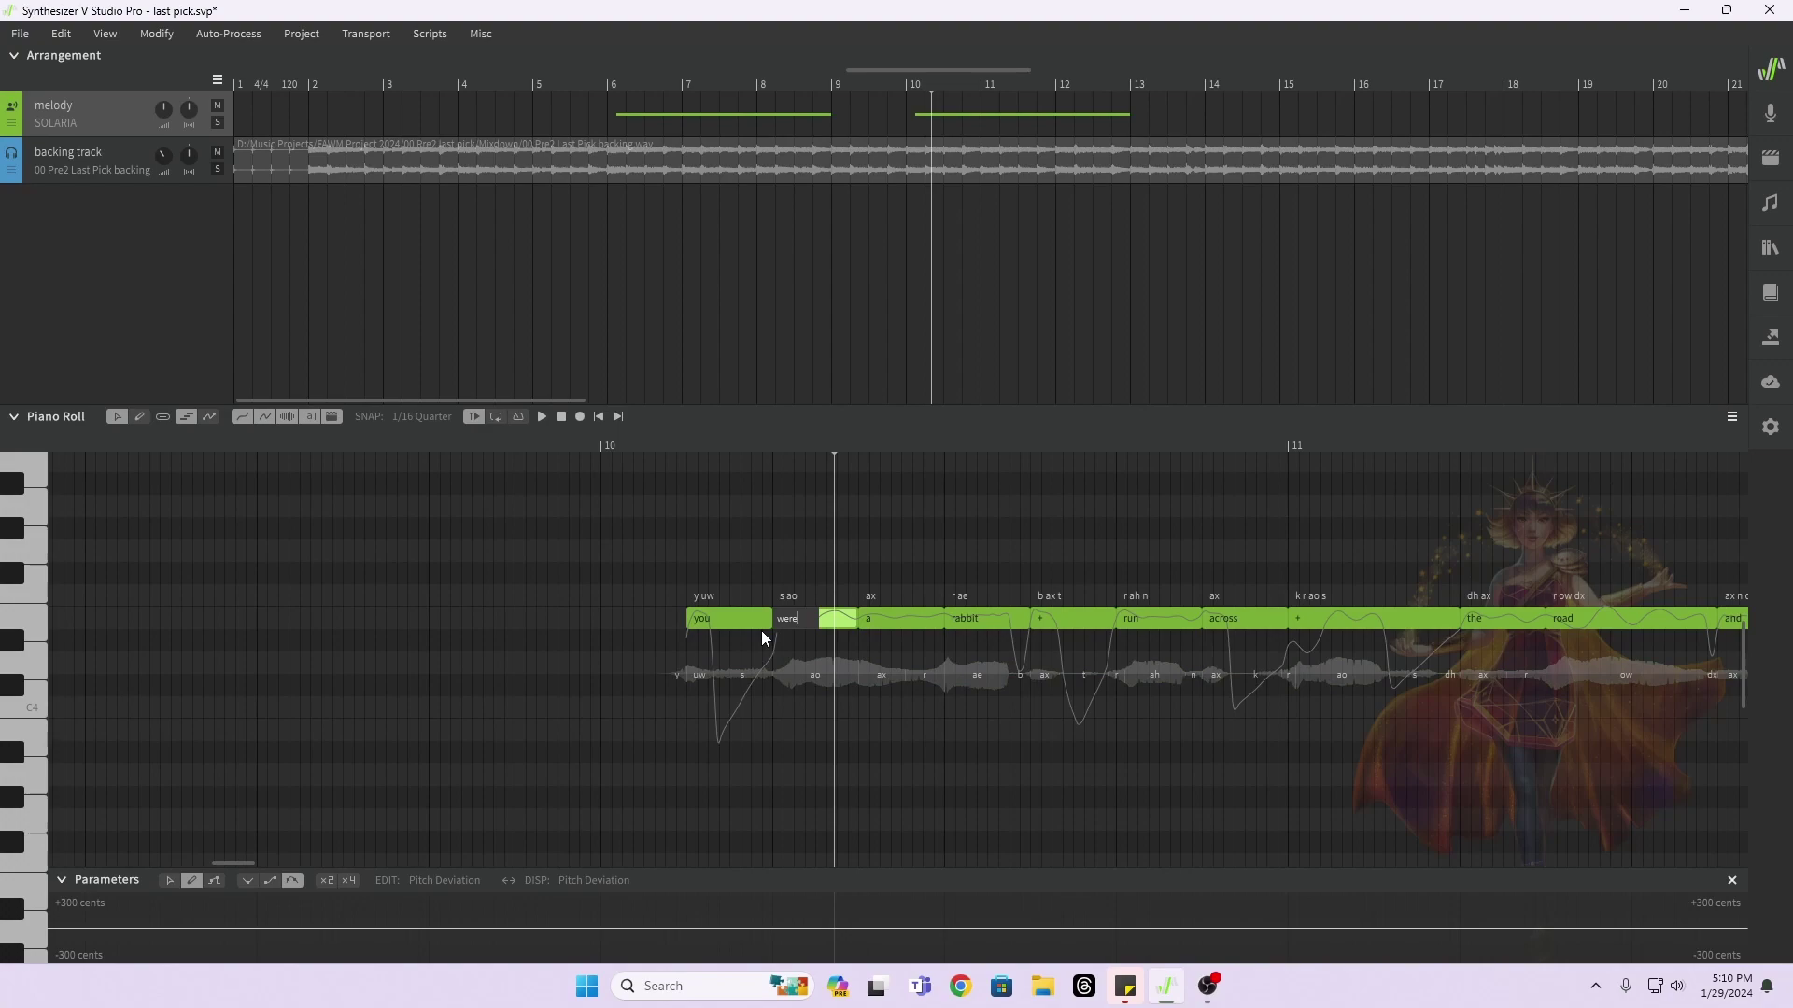
text(always)
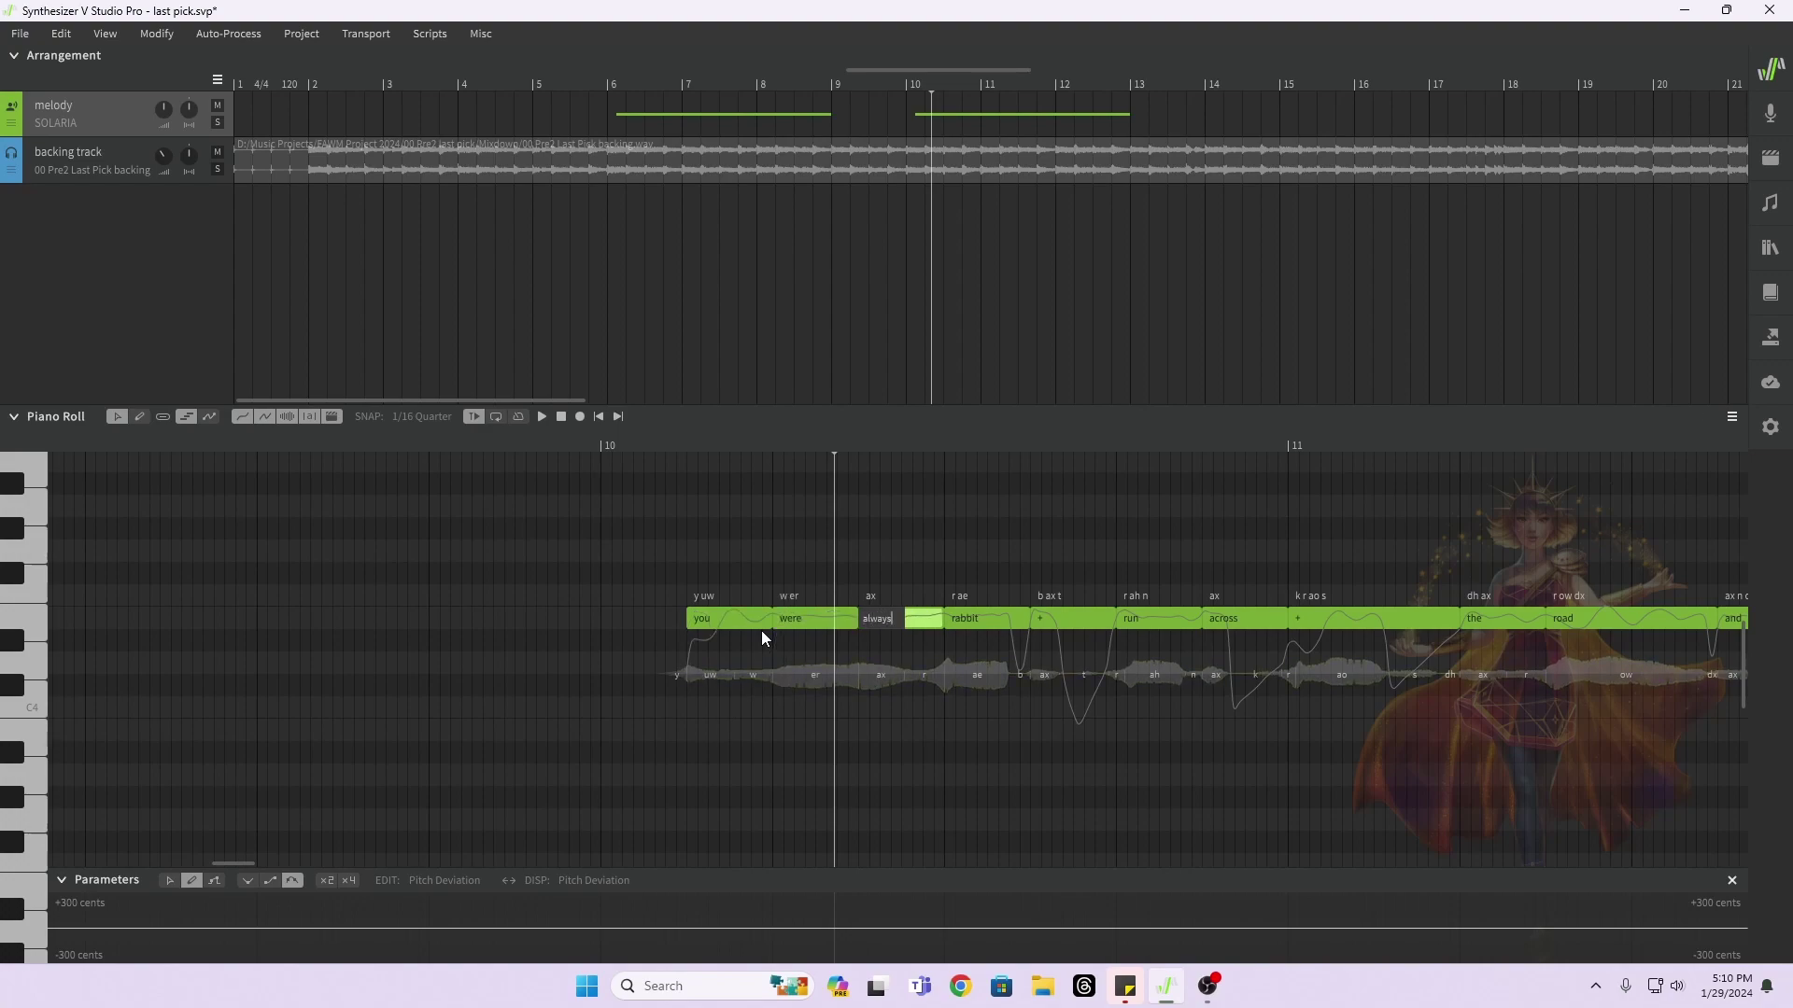
key(Tab)
text(+)
key(Tab)
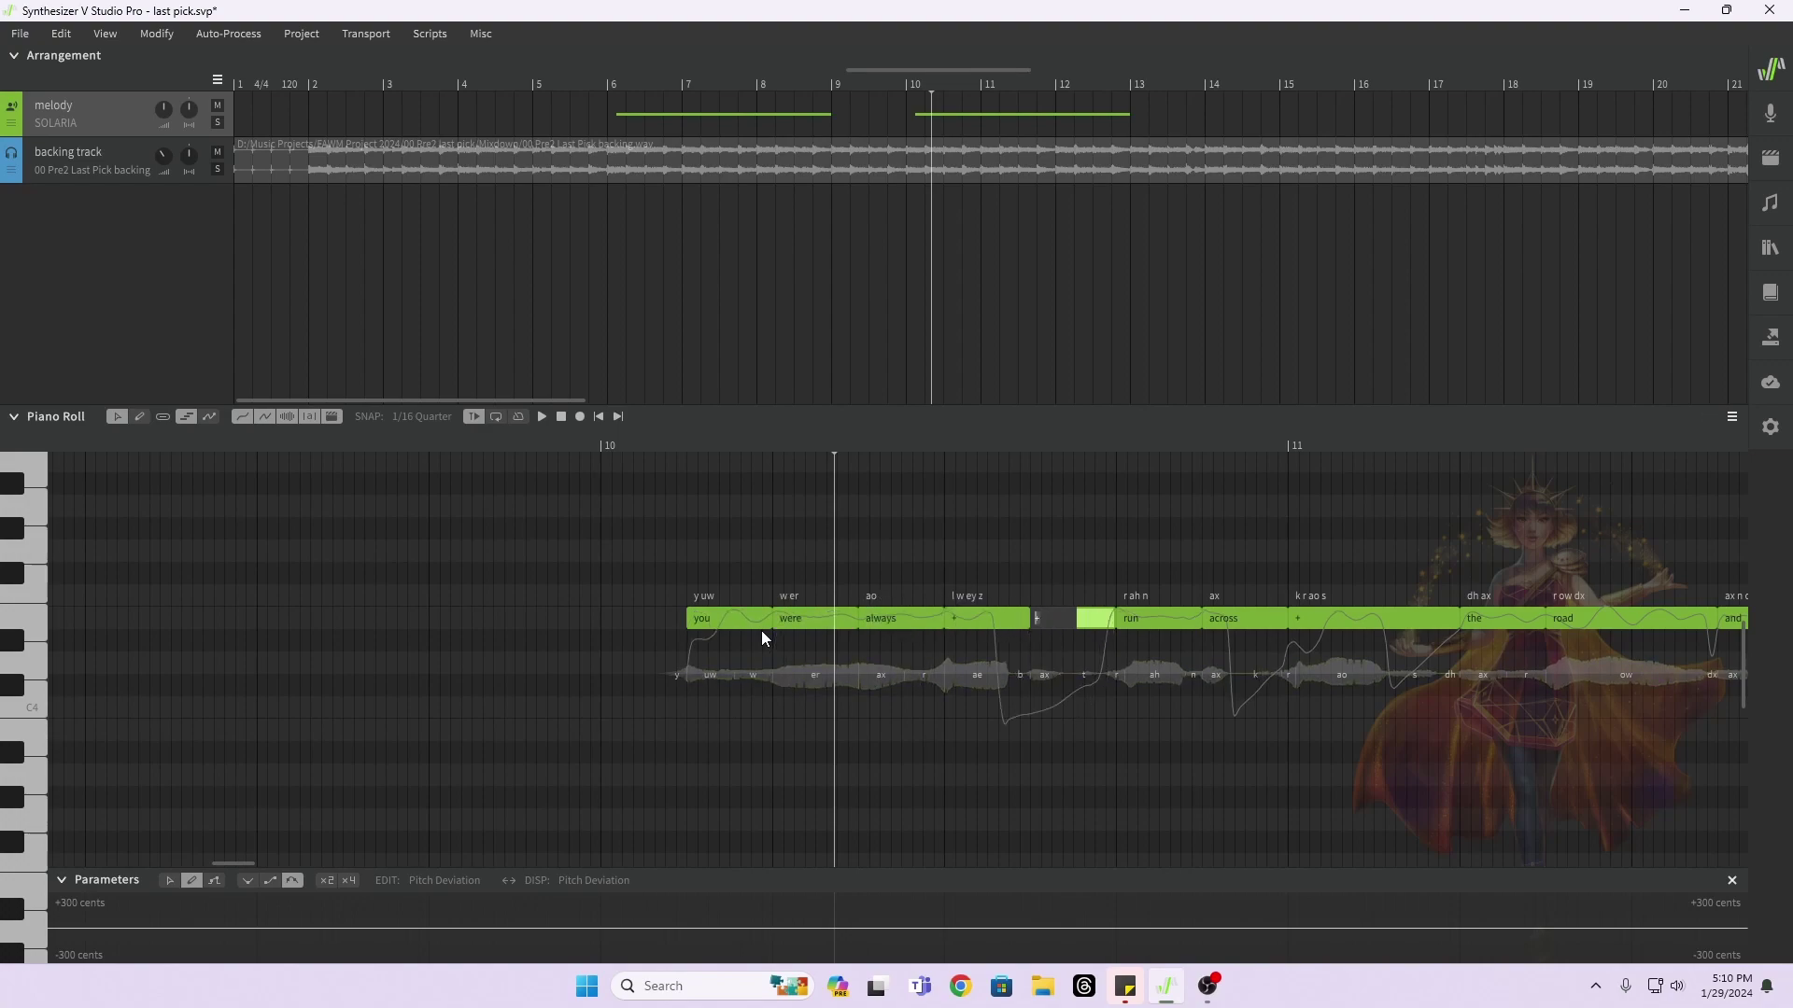
Step: Enter the lyrics "the", "type", "of", "person" and "+" on the five notes following "always"
text(the)
key(Tab)
text(type)
key(Tab)
text(o)
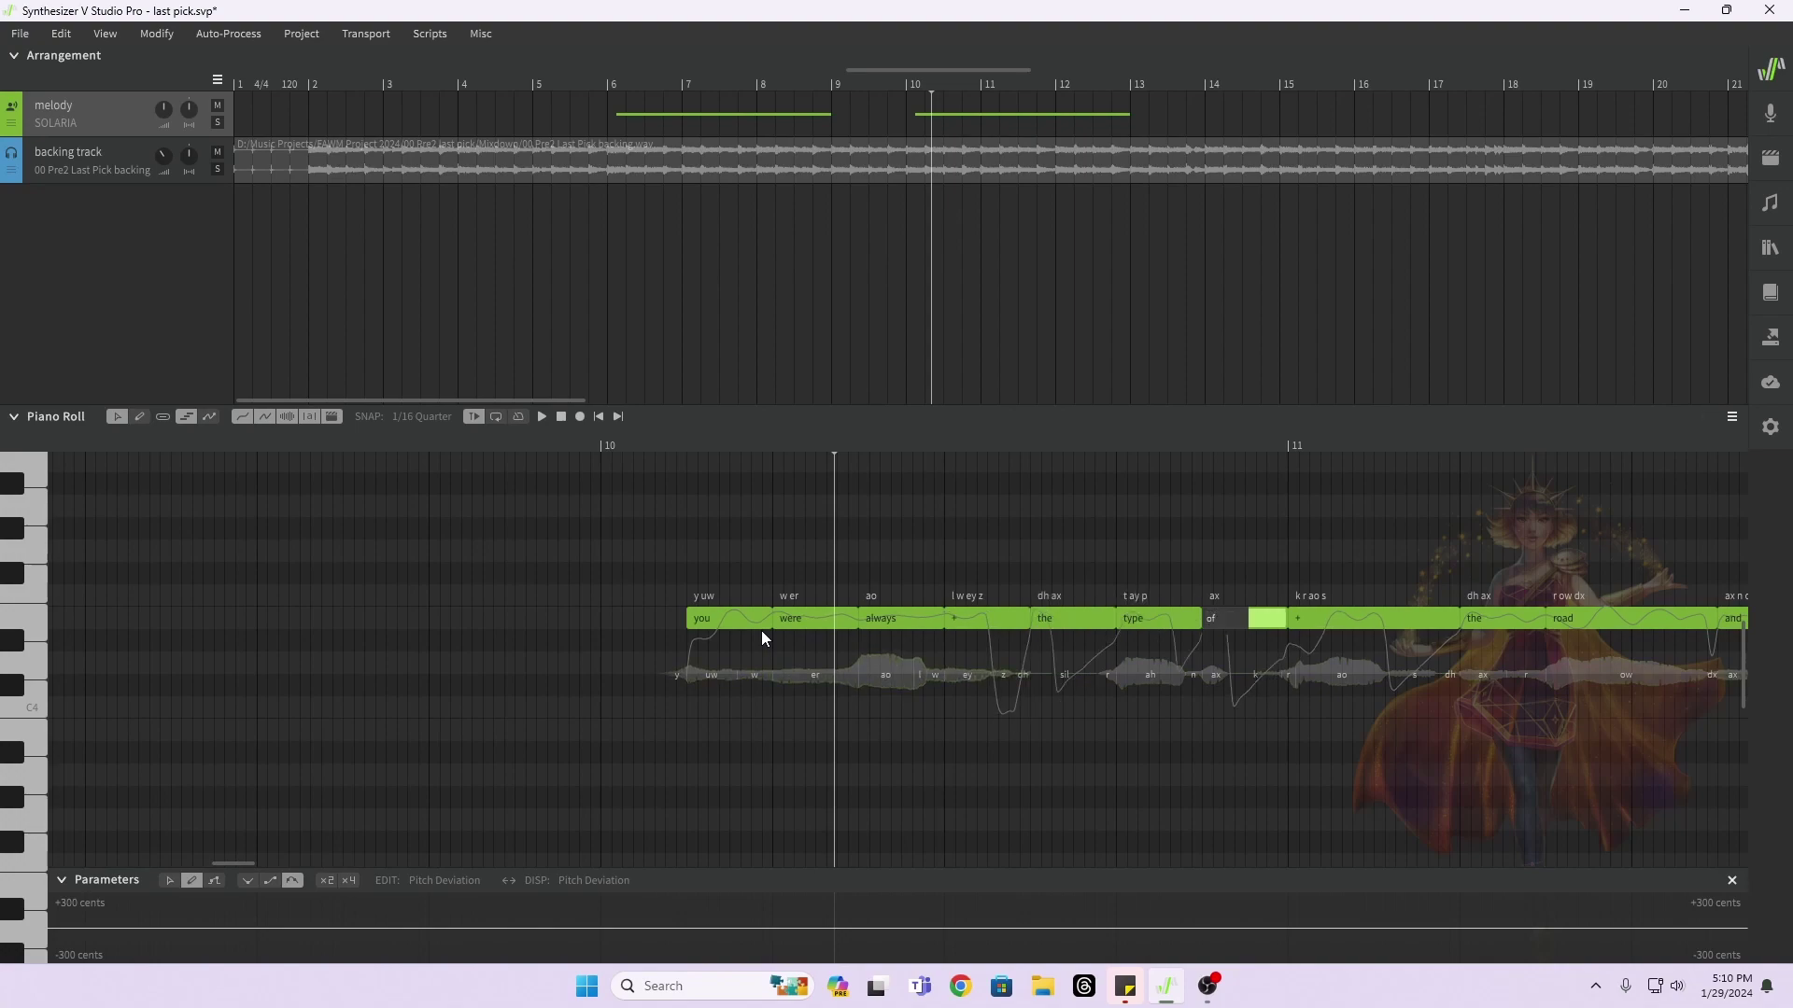
text(f)
key(Tab)
text(per)
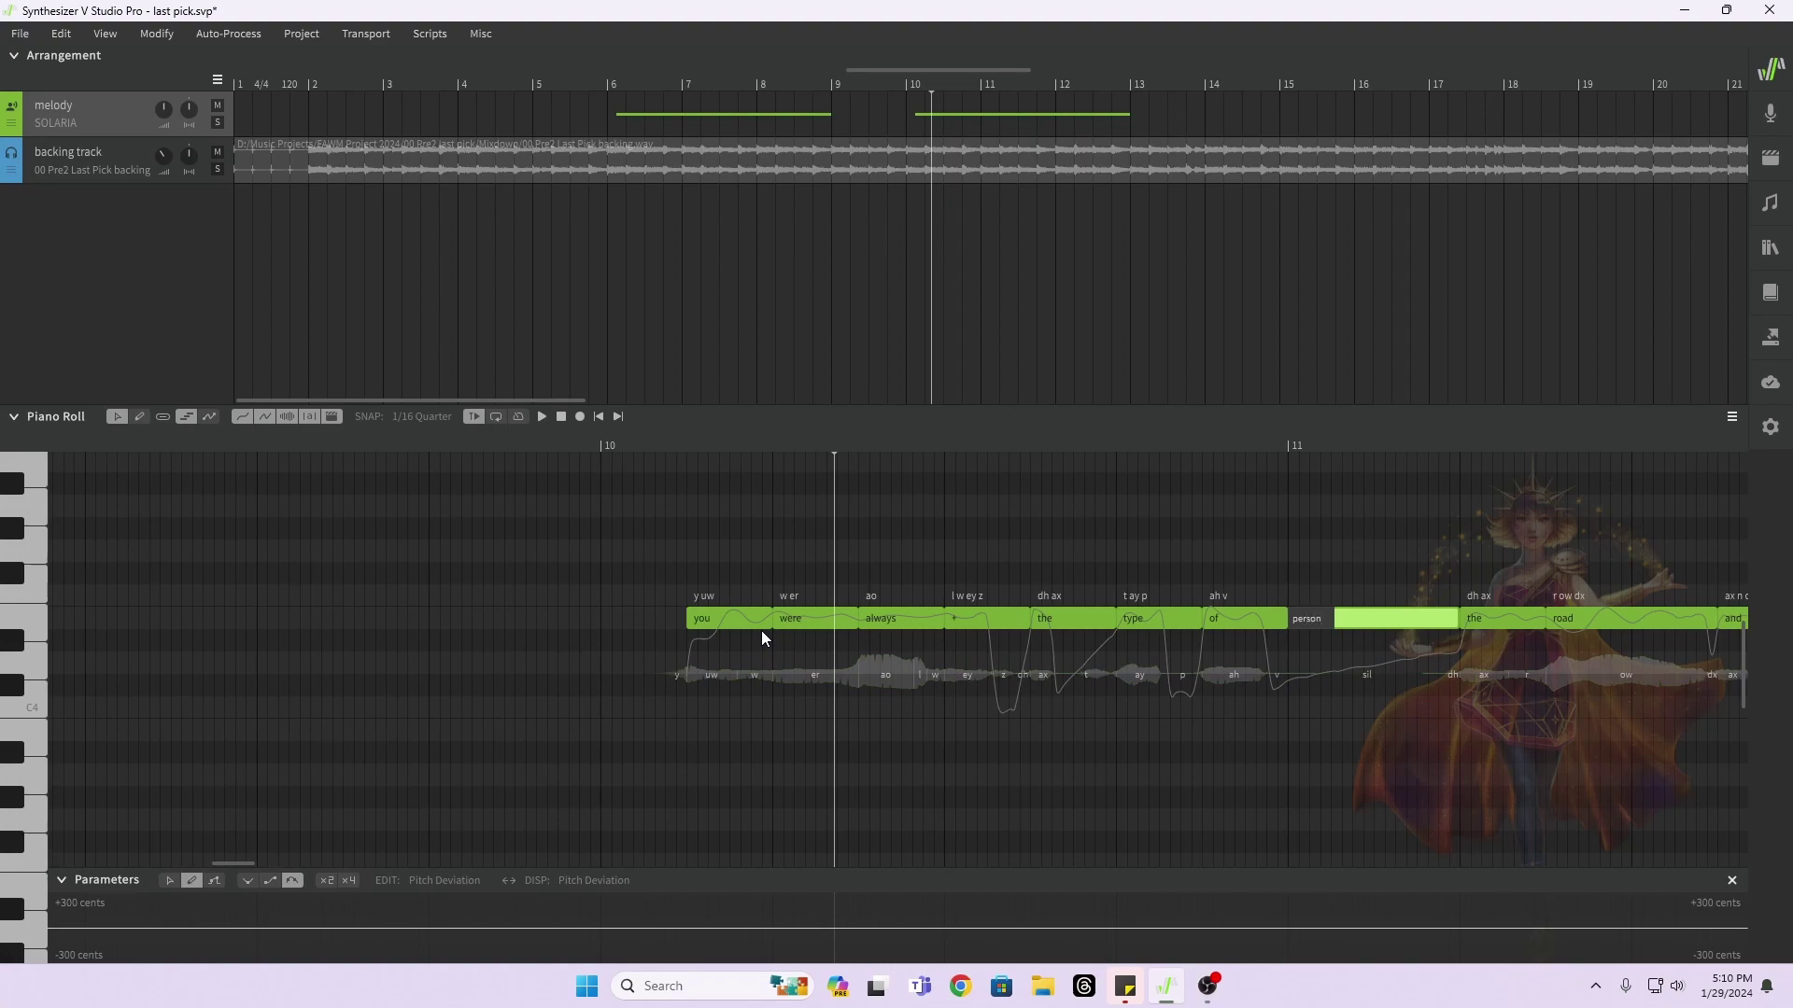
key(Tab)
text(+)
key(Tab)
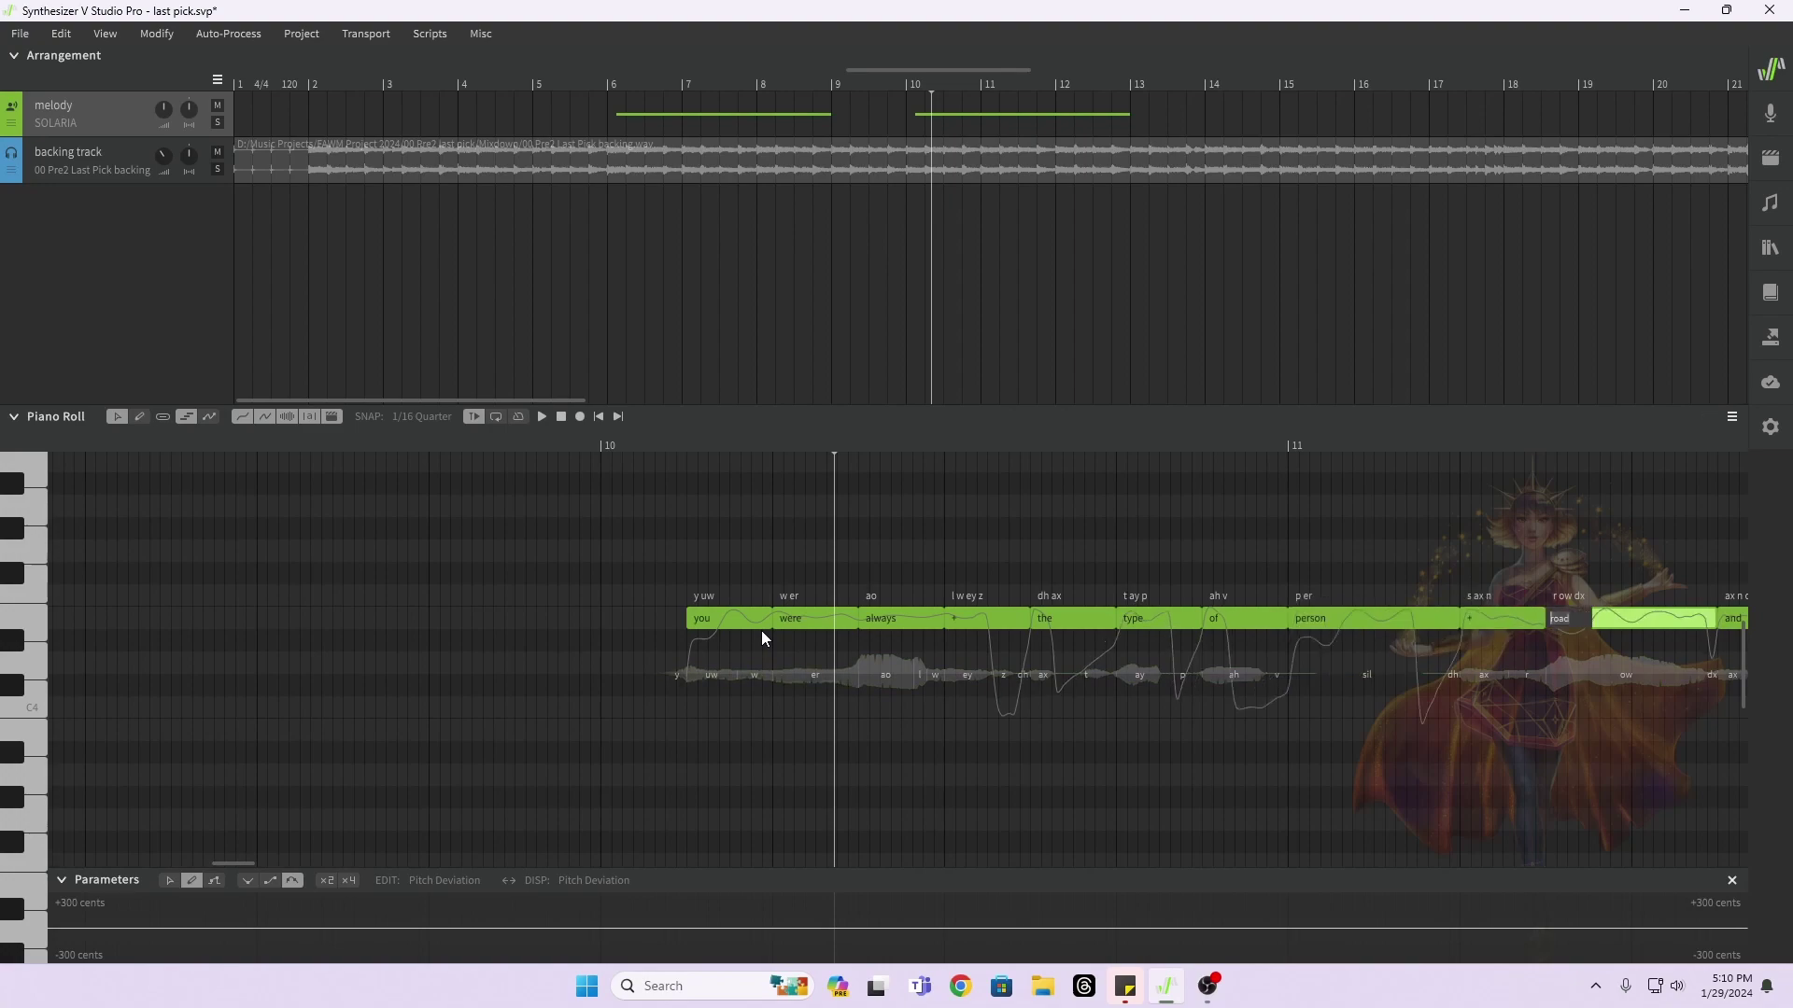
Step: Enter the lyrics "who", "would", "dive", "head" and "first" on the five notes following "person"
text(who)
key(Tab)
text(would)
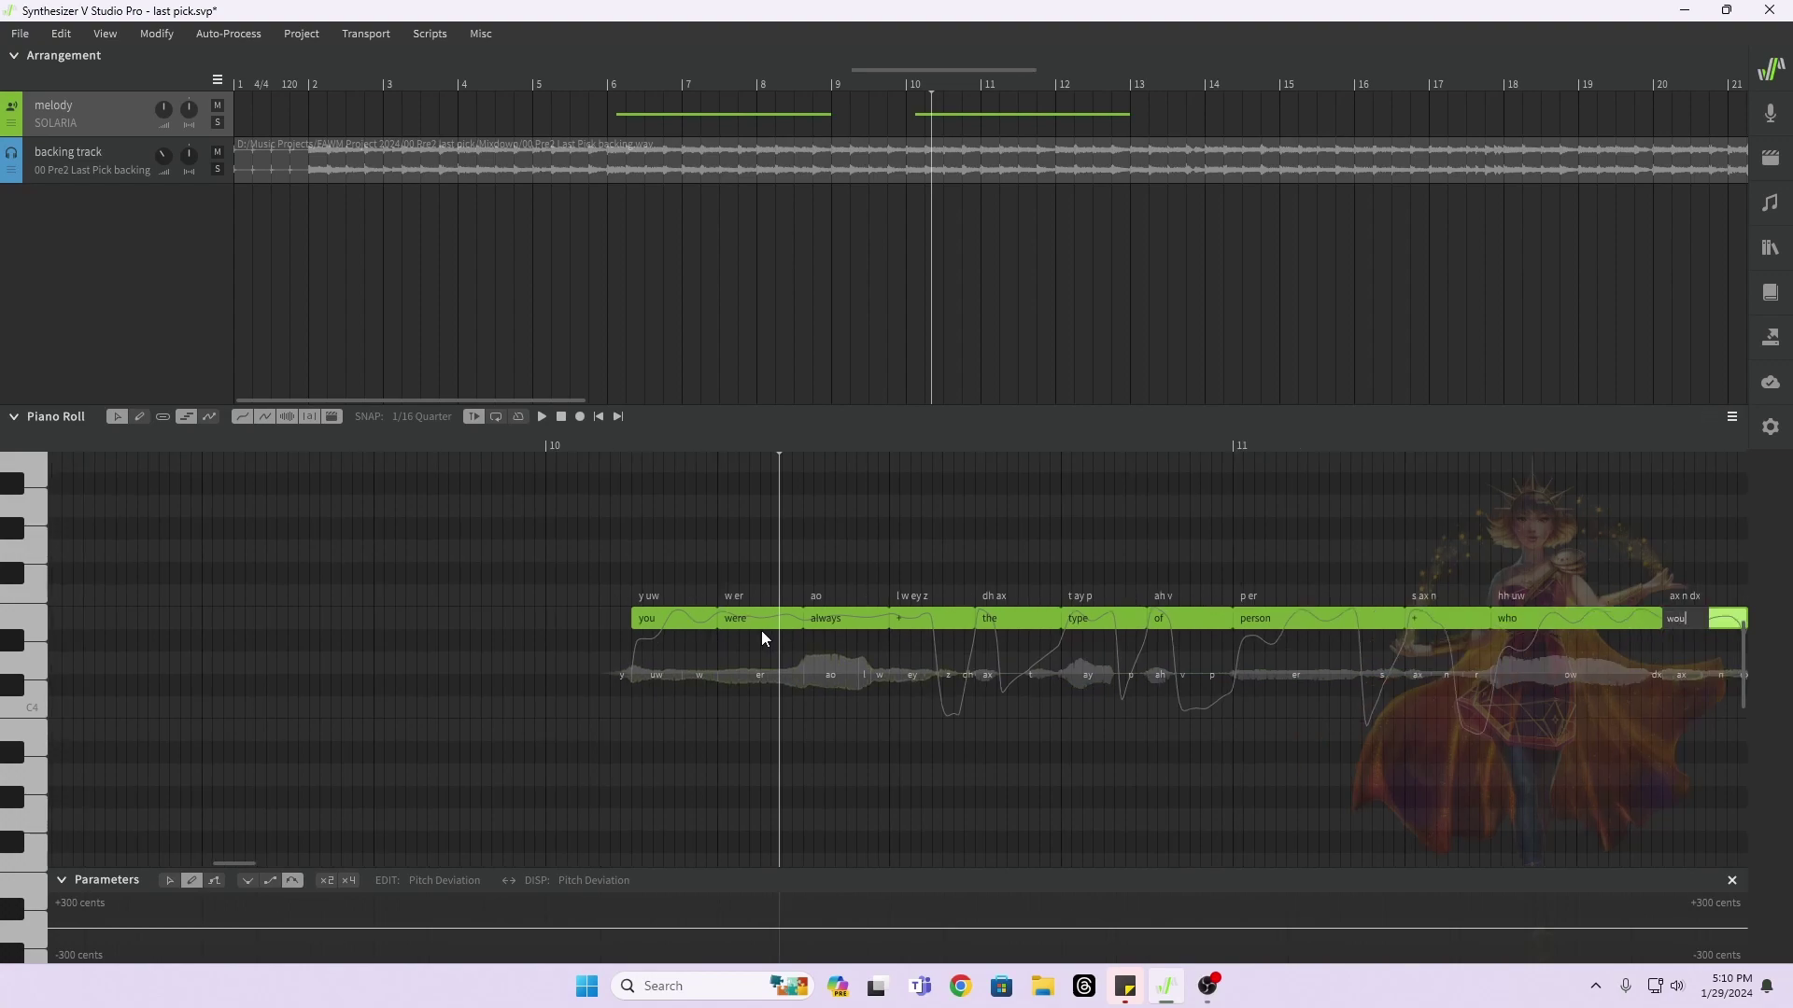
key(Tab)
text(dive)
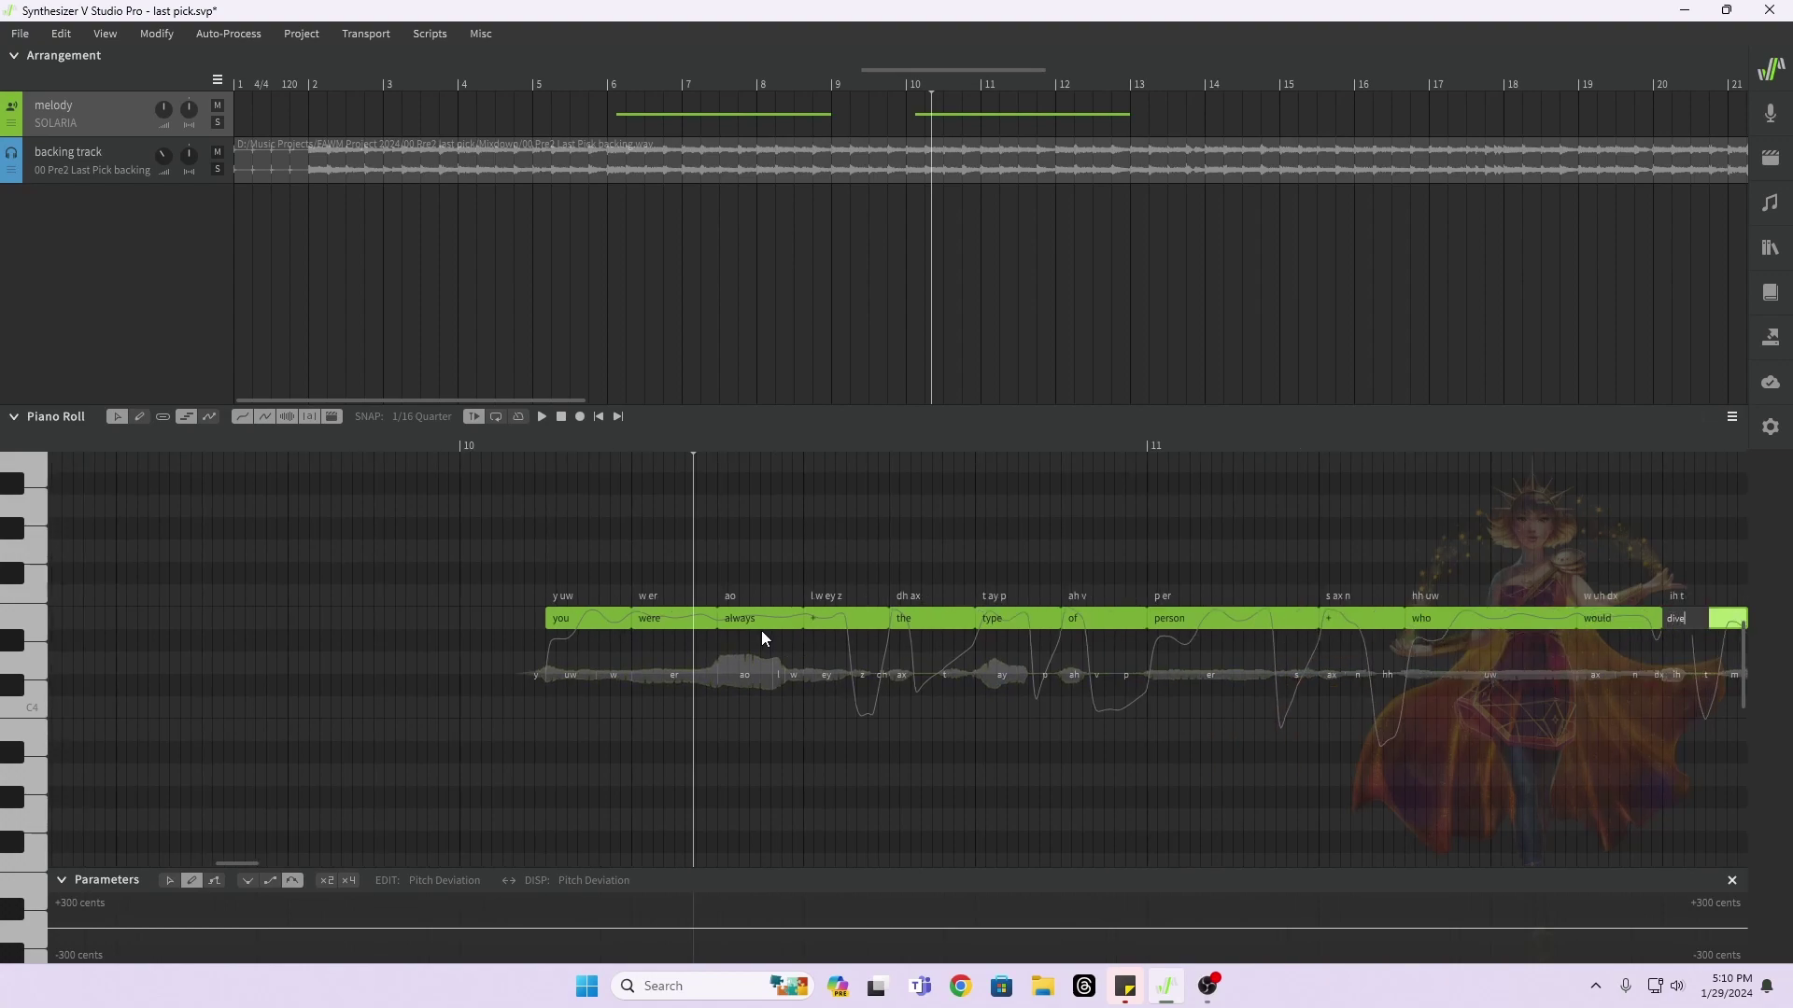
key(Tab)
text(head)
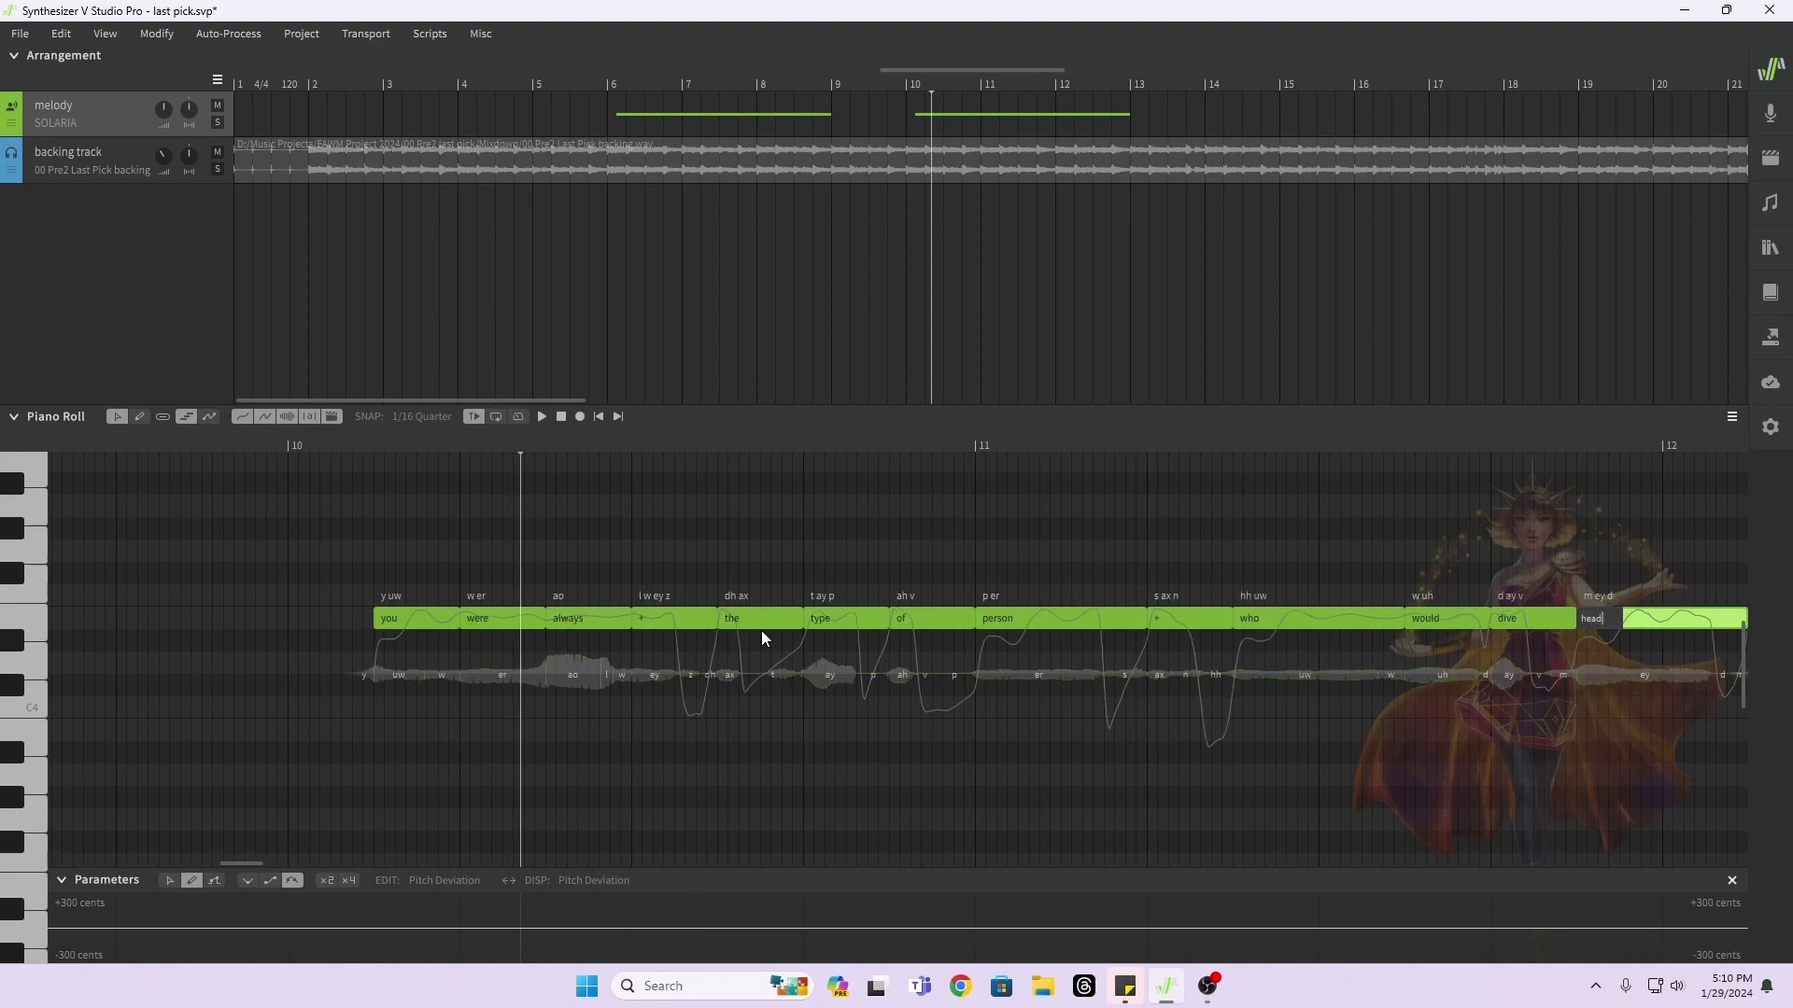
key(Tab)
text(first)
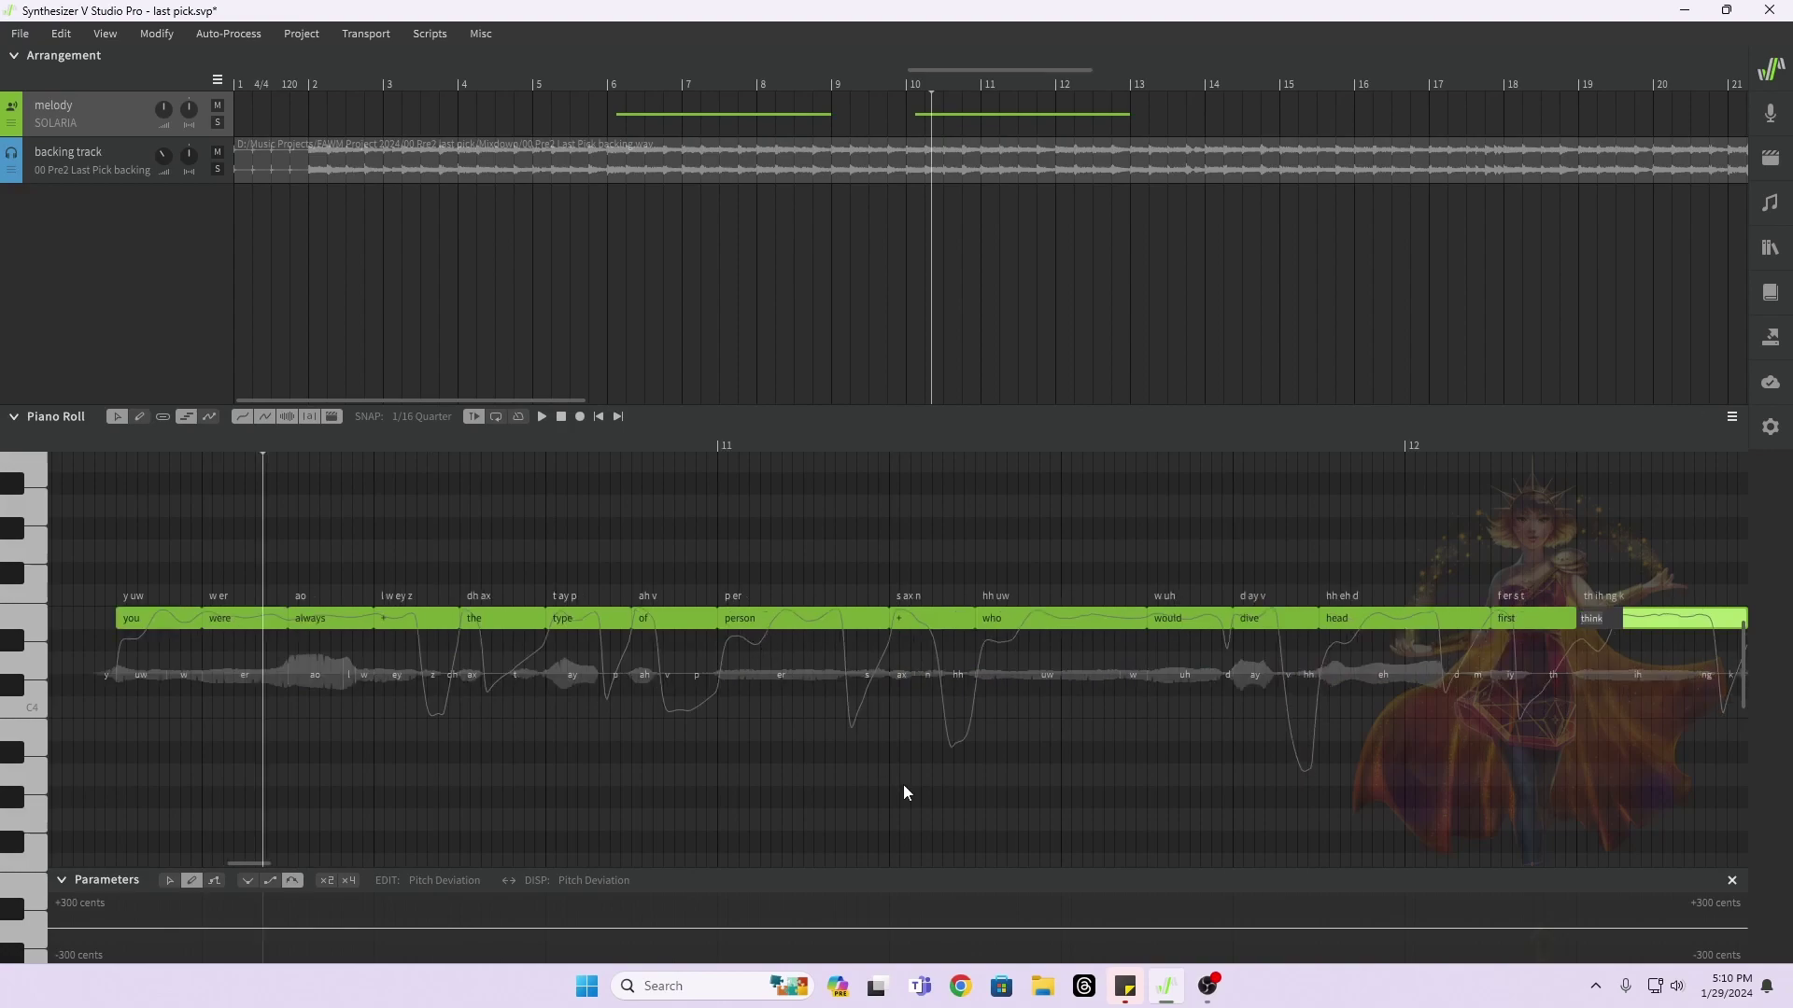
key(Tab)
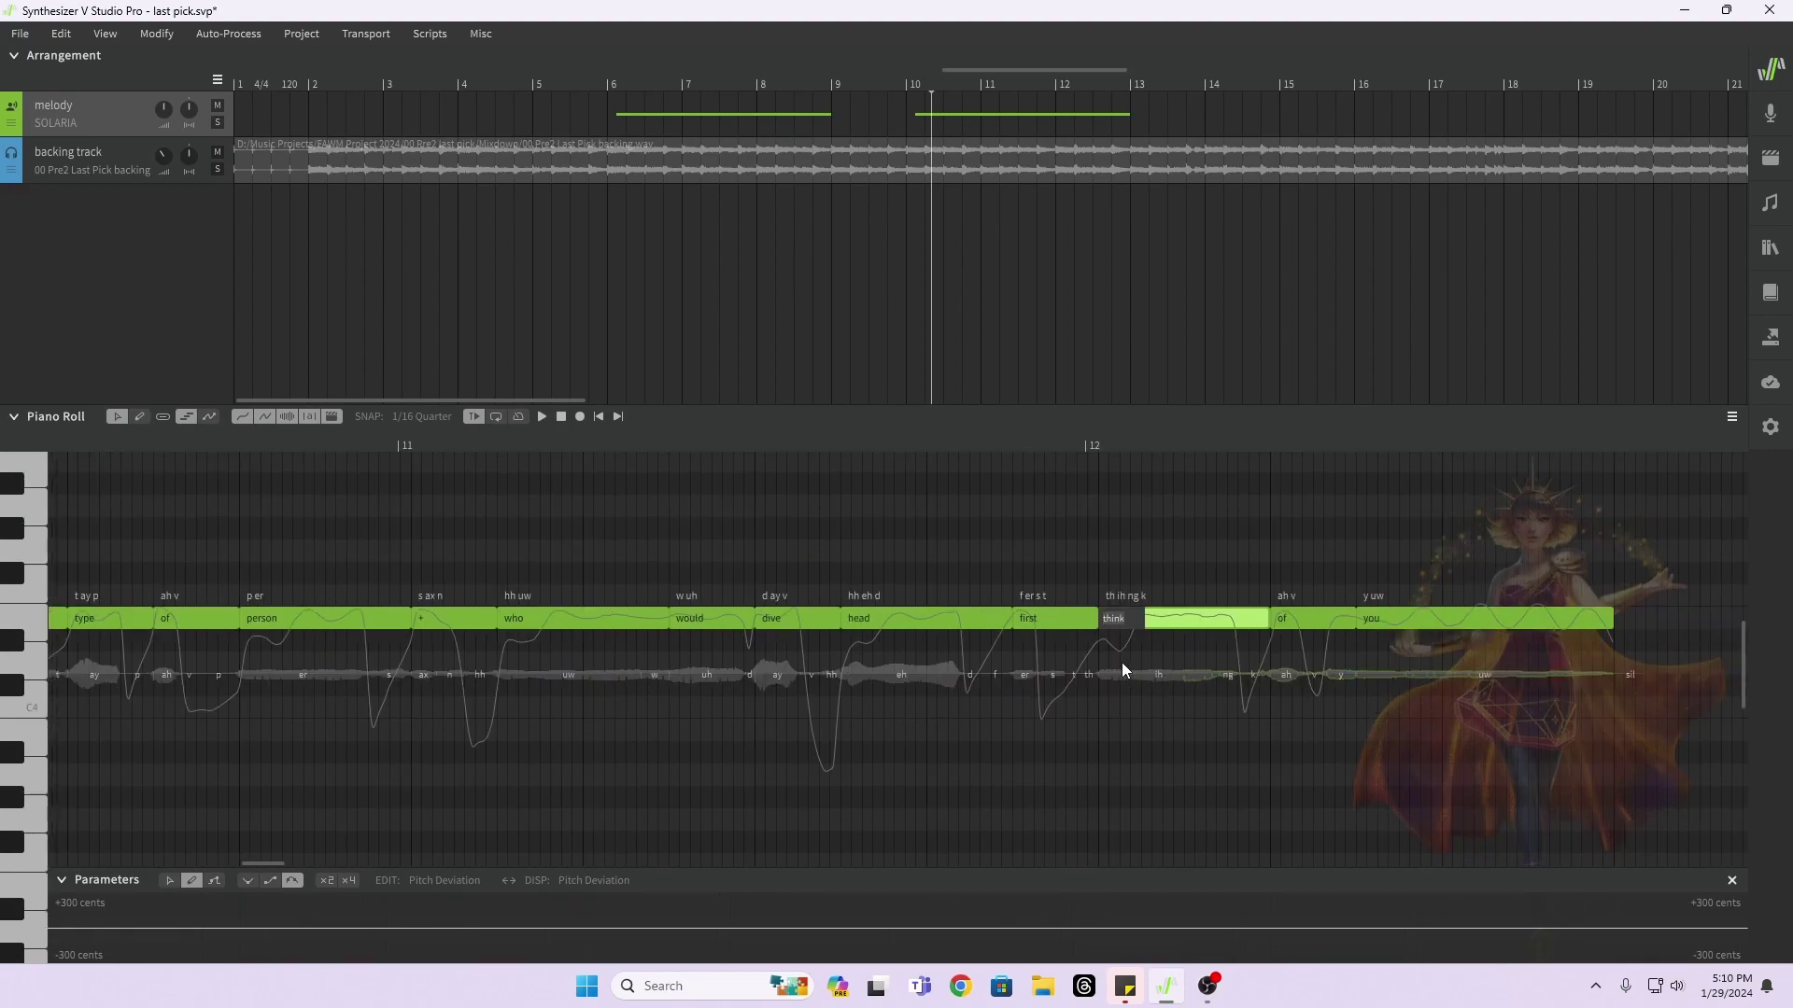
click(966, 733)
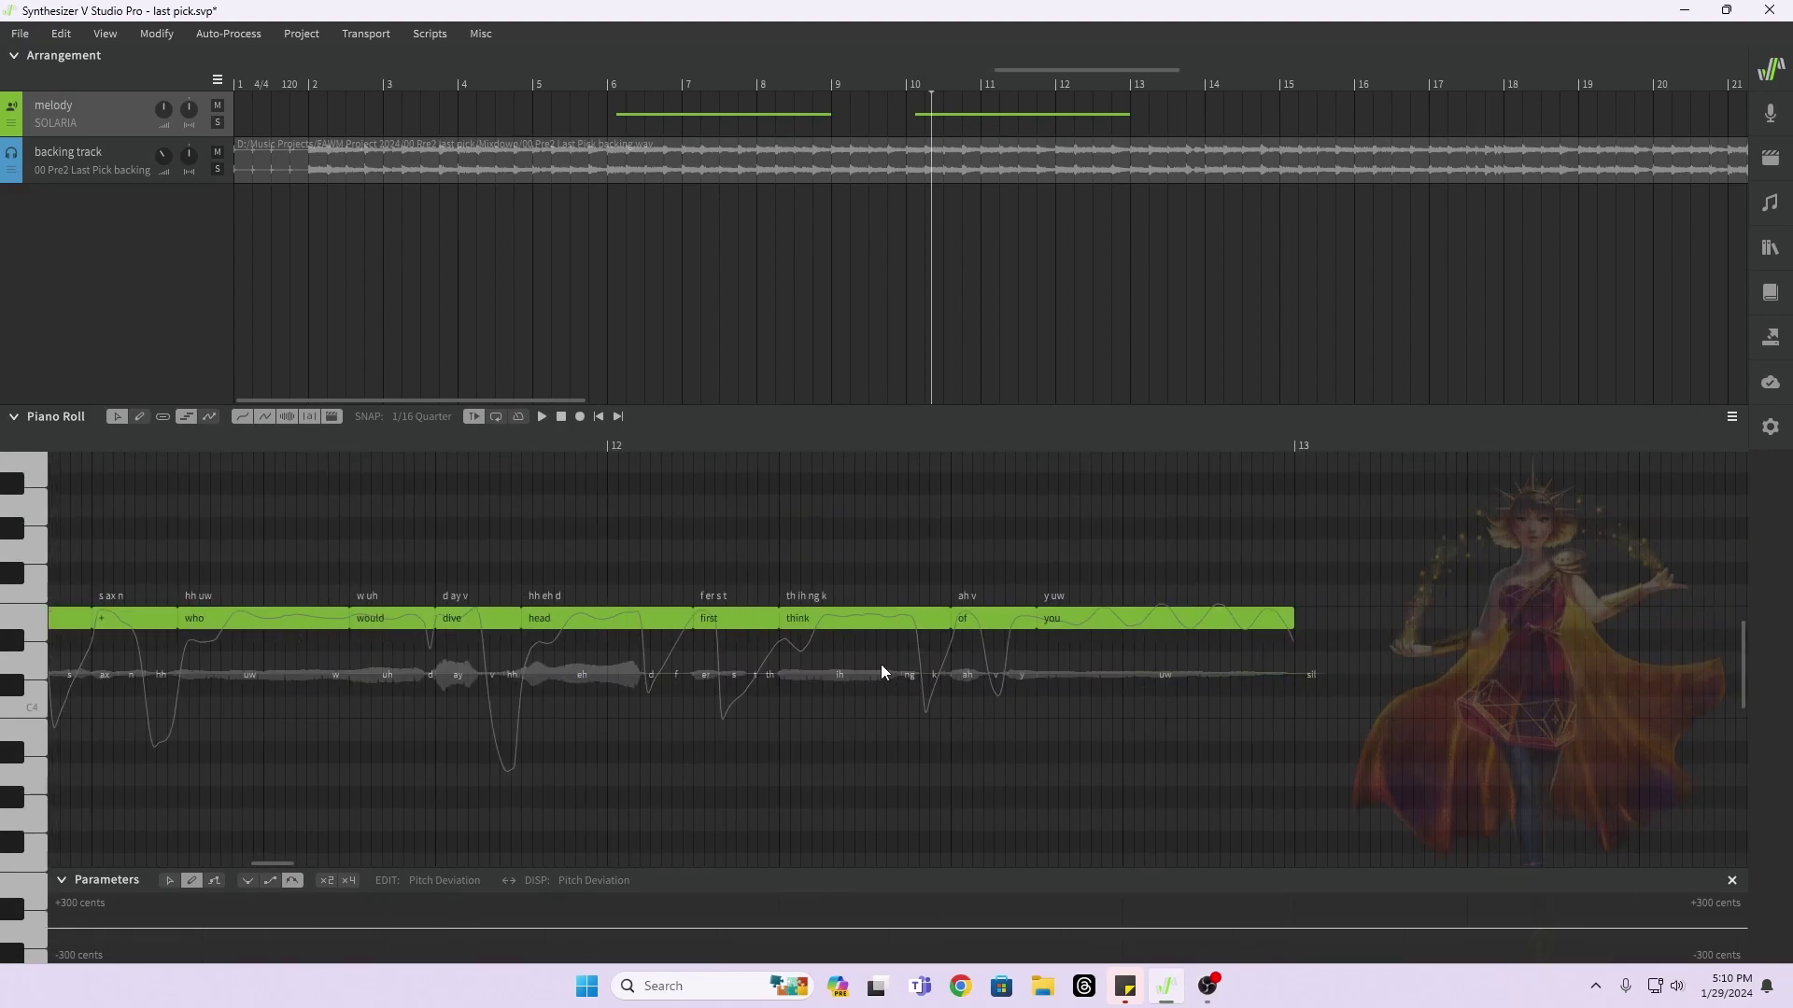
Step: Set the last three notes' lyrics to "into", "+" and "danger", and split the "danger" note an eighth note in
double_click(828, 622)
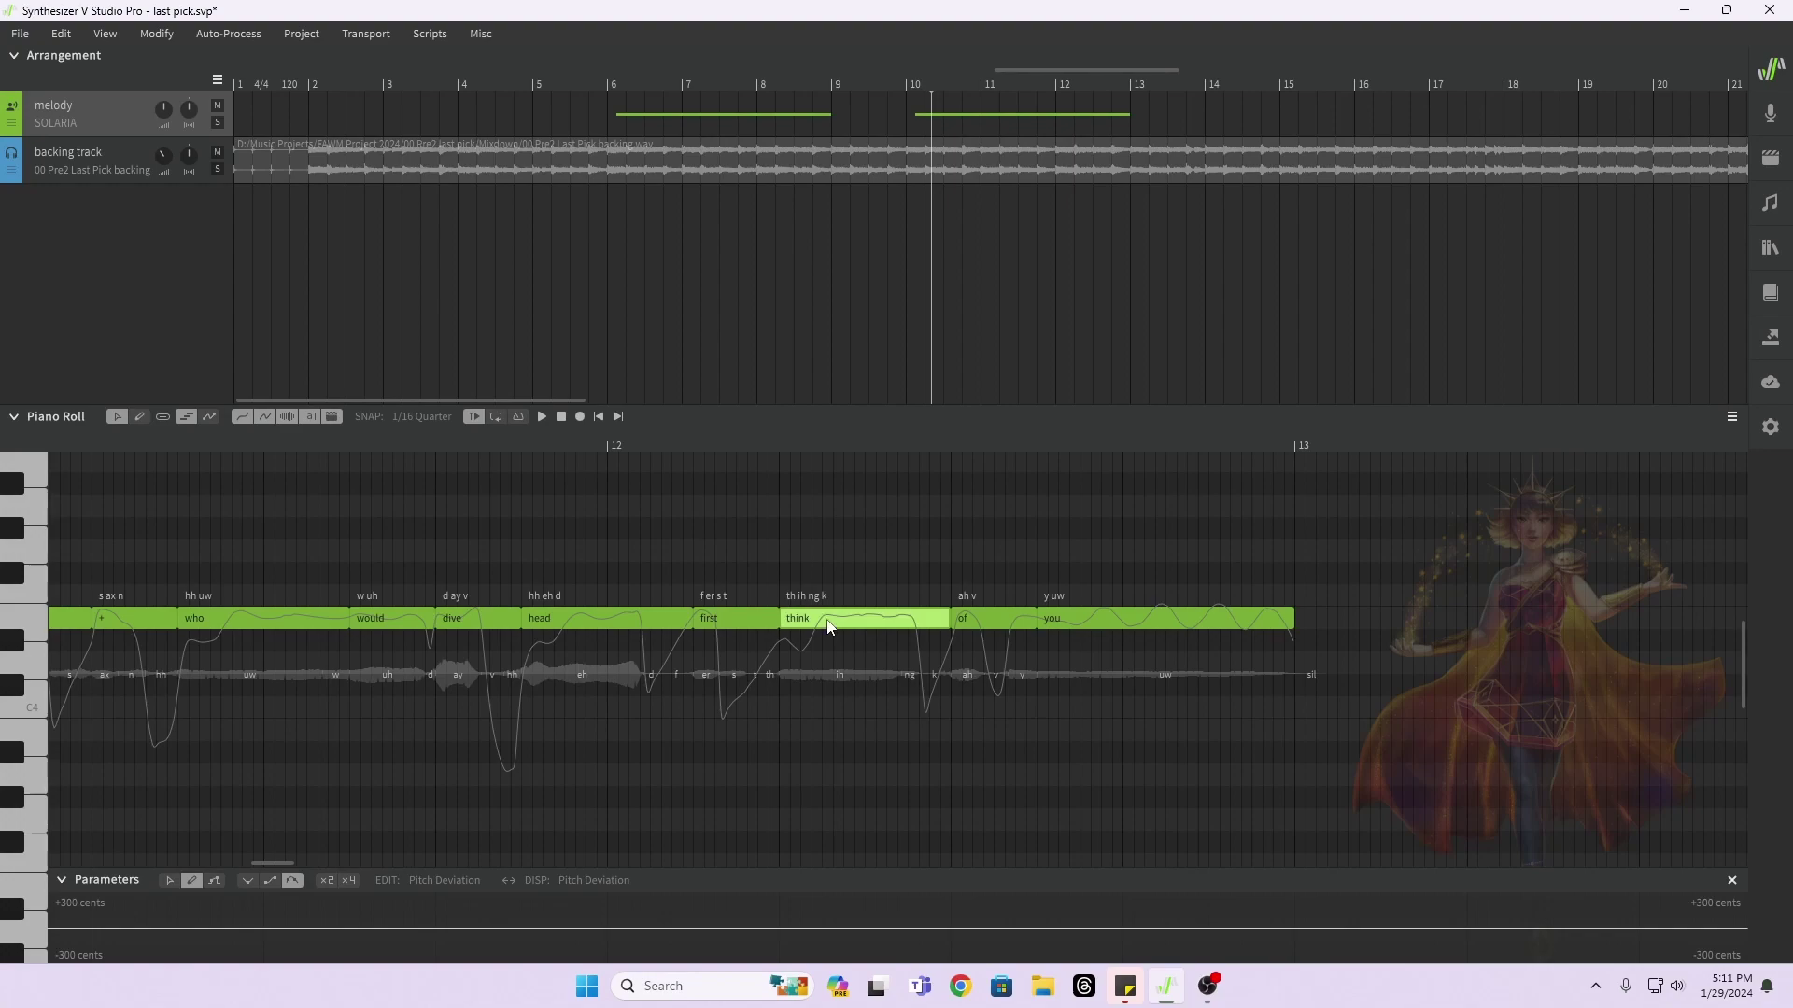
text(into)
key(Tab)
text(+)
key(Return)
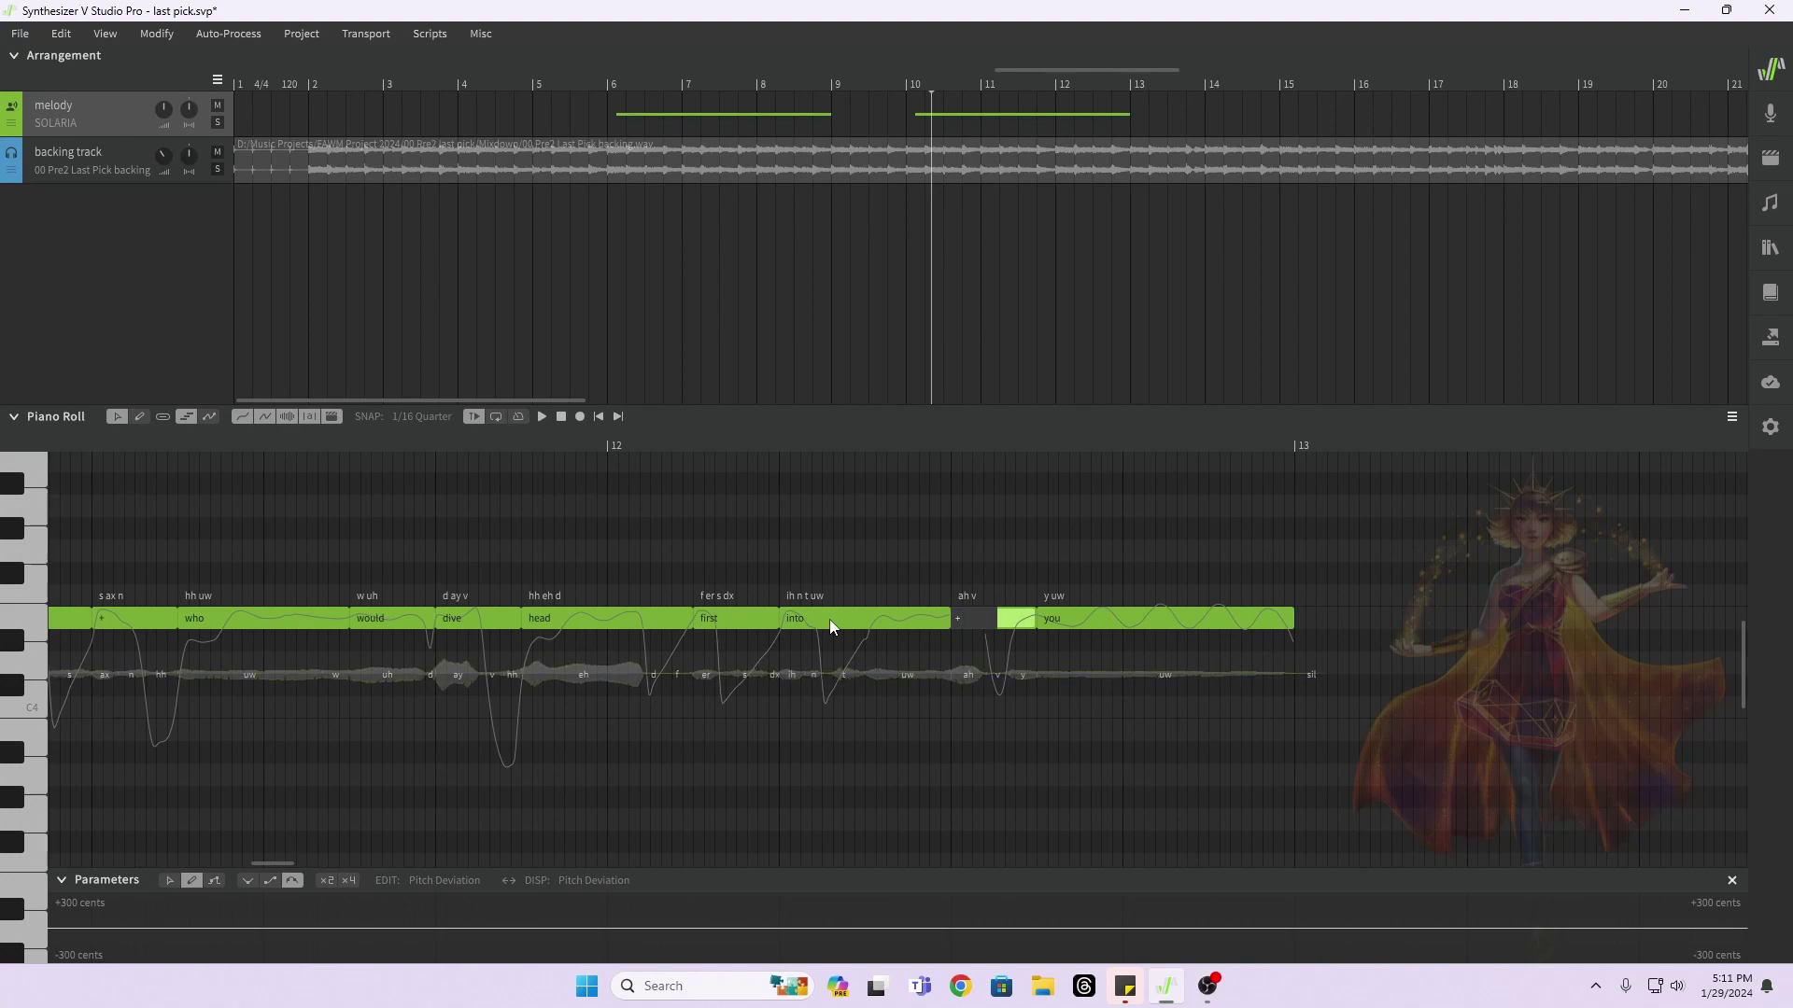
key(Tab)
text(danger)
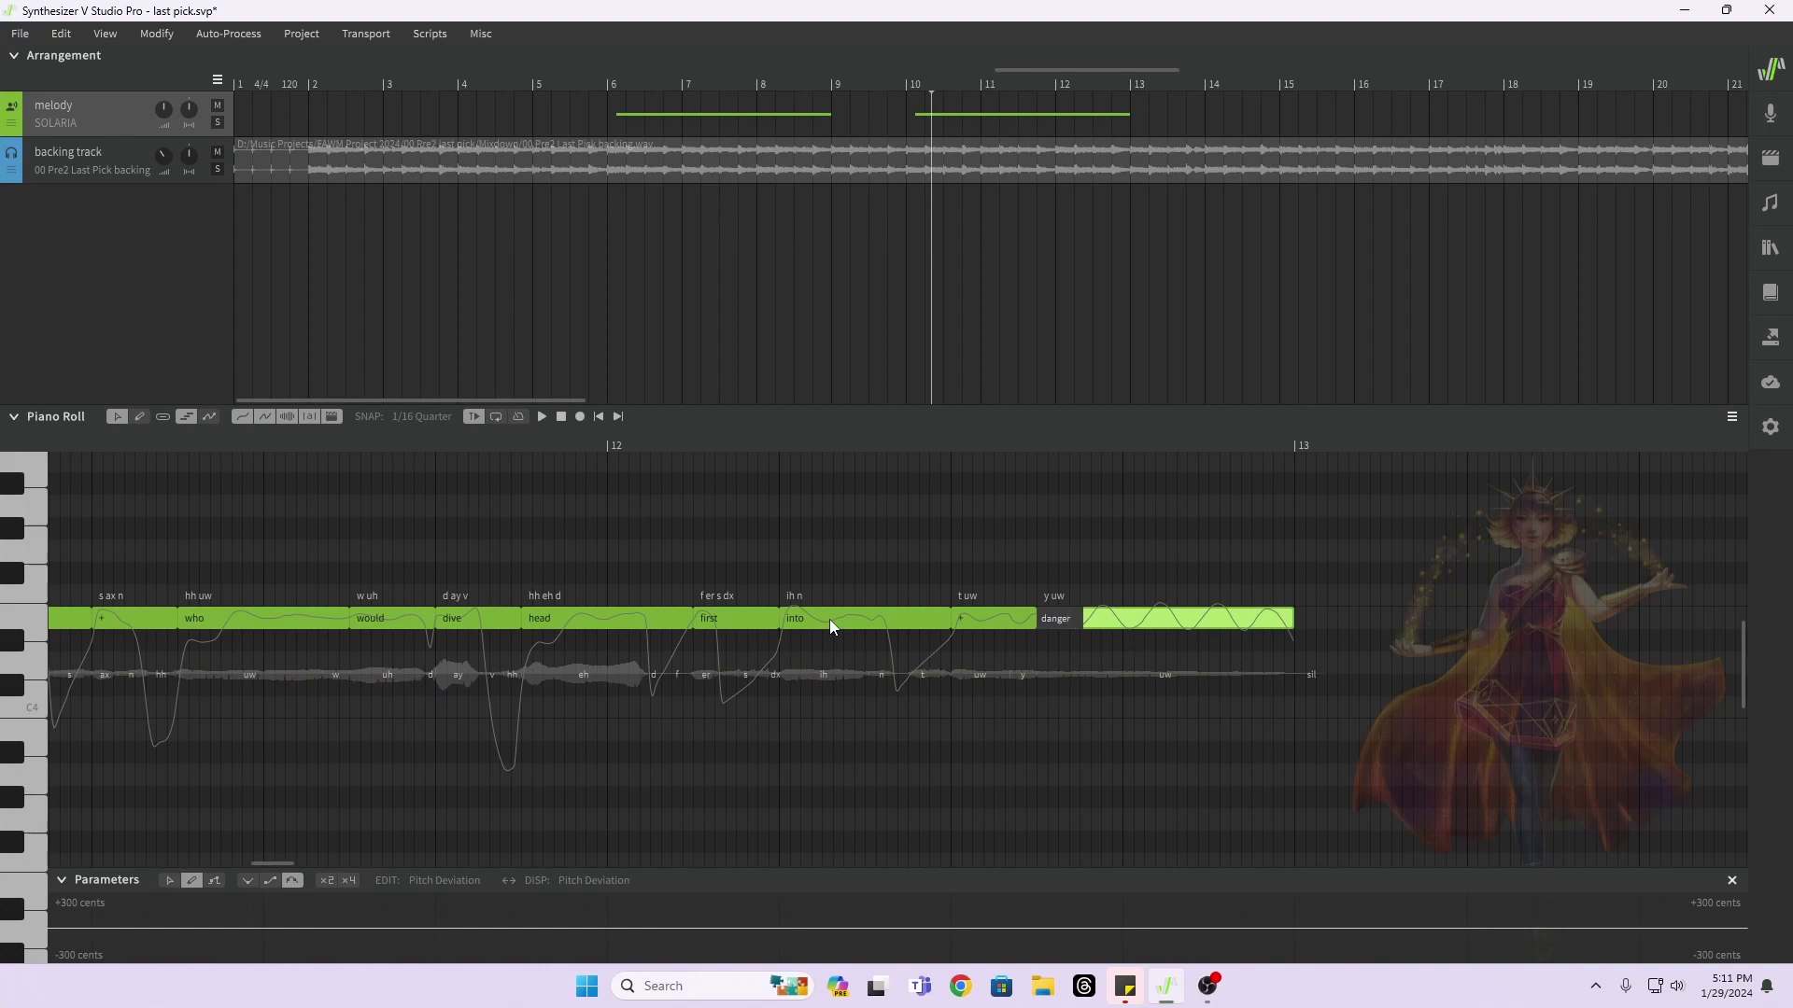
key(Return)
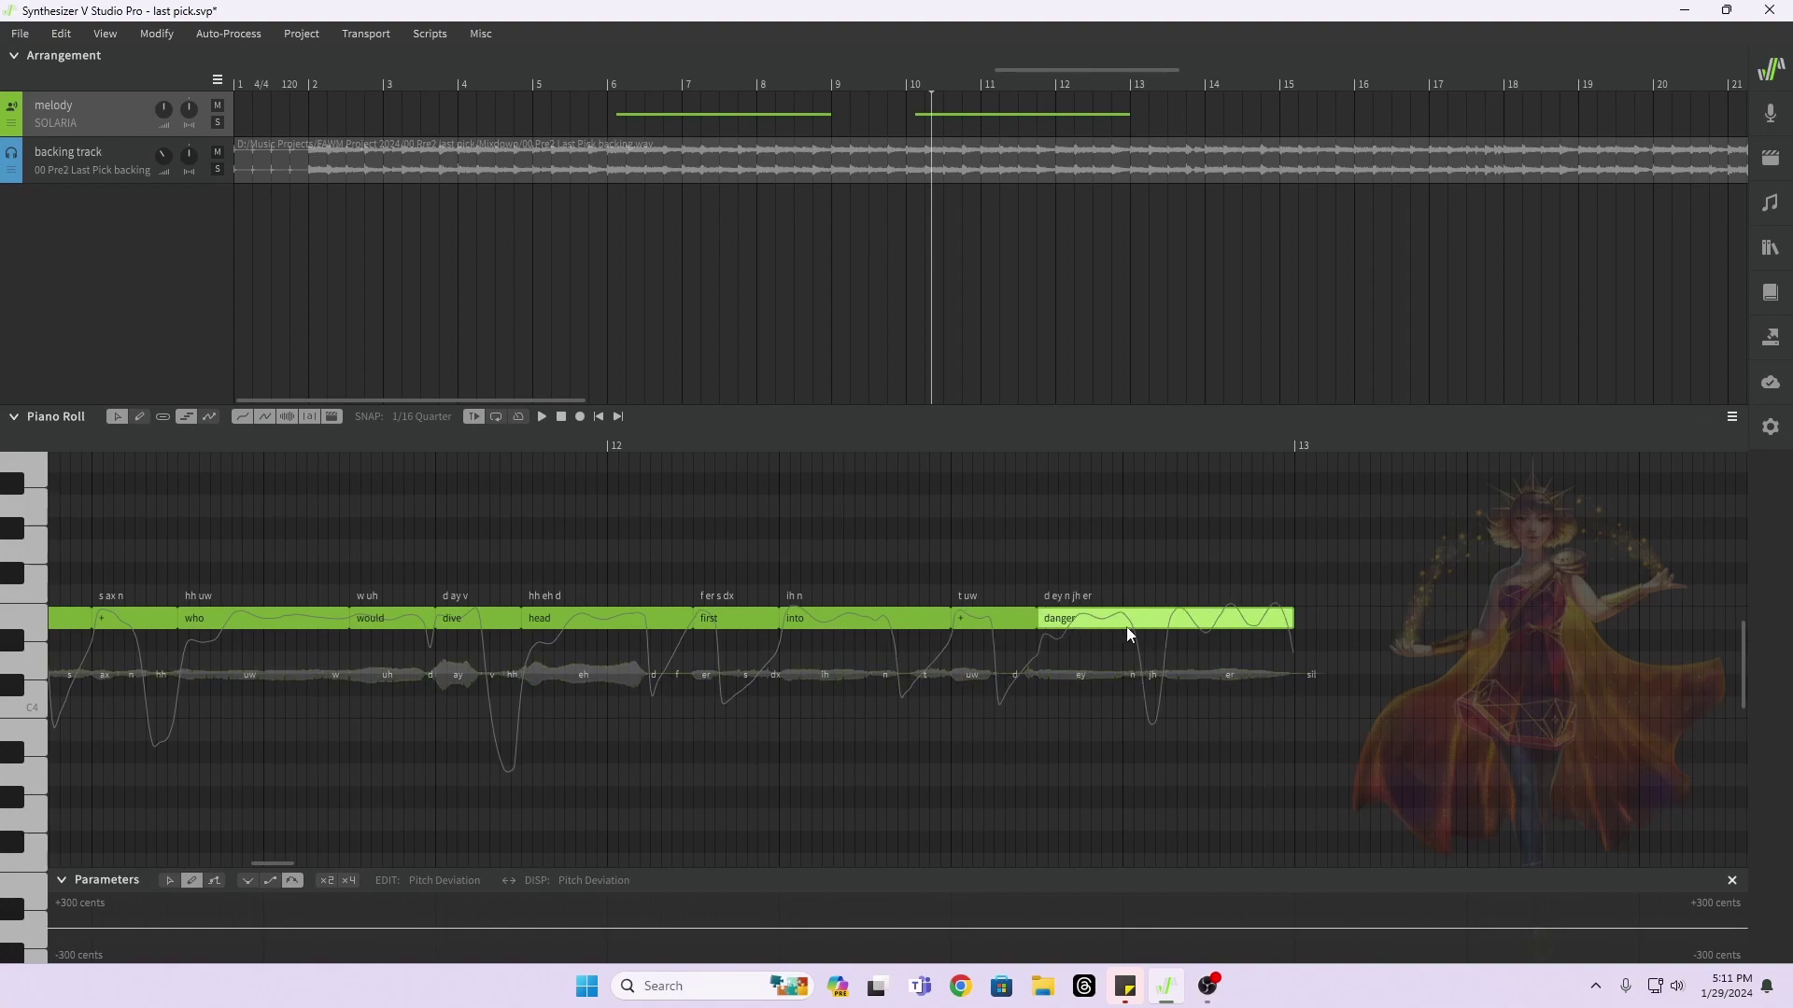
right_click(1124, 625)
click(1179, 274)
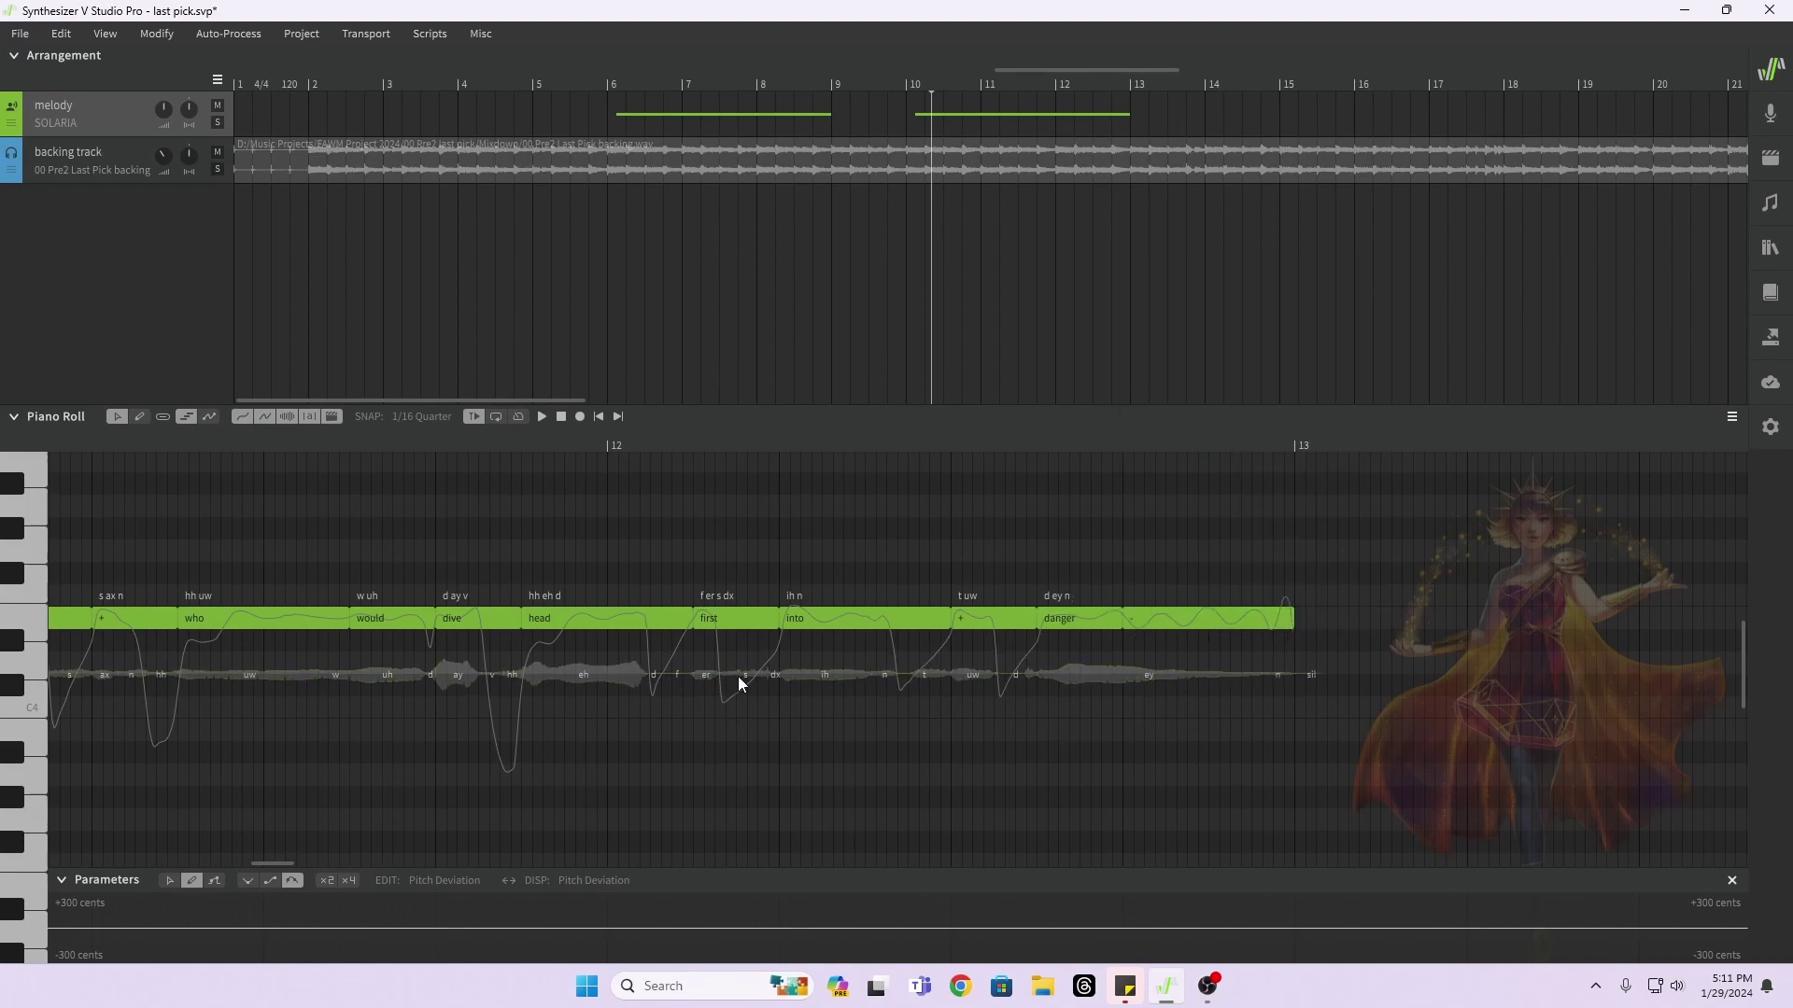
Step: Play the second phrase from bar 10 into bar 11 twice to check the timing of the new lyrics
scroll(738, 676, left, 5)
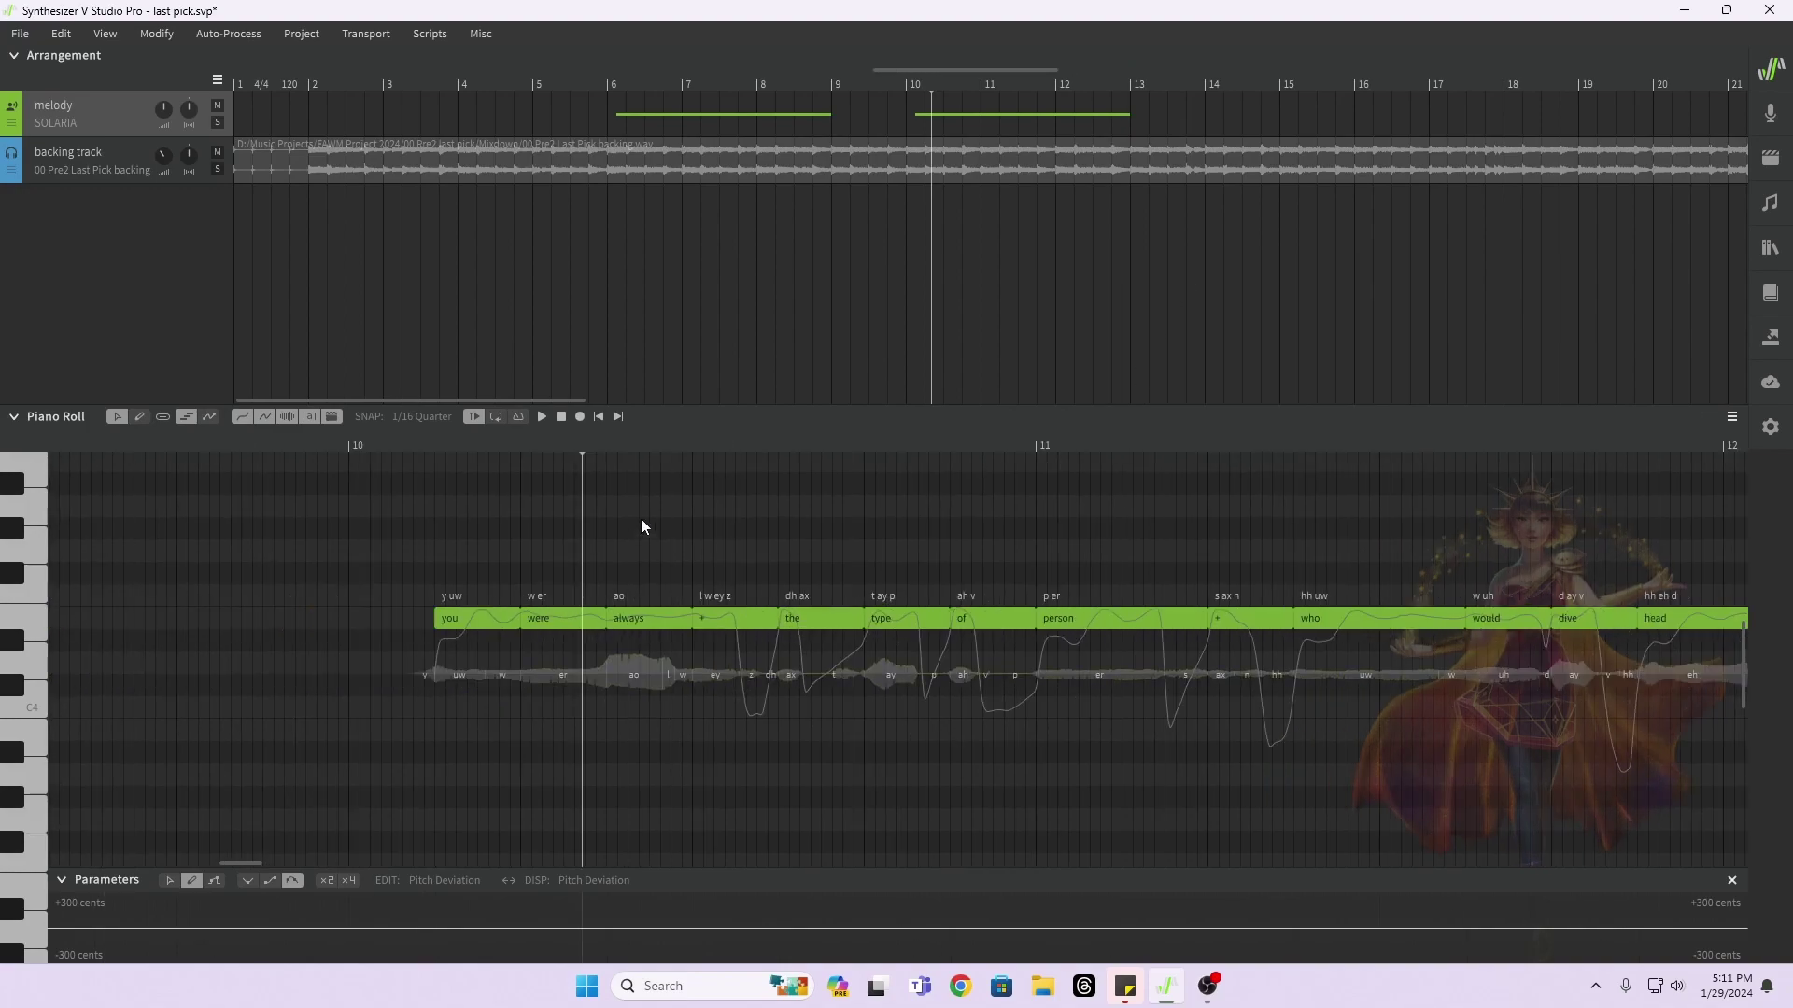
click(390, 443)
key(space)
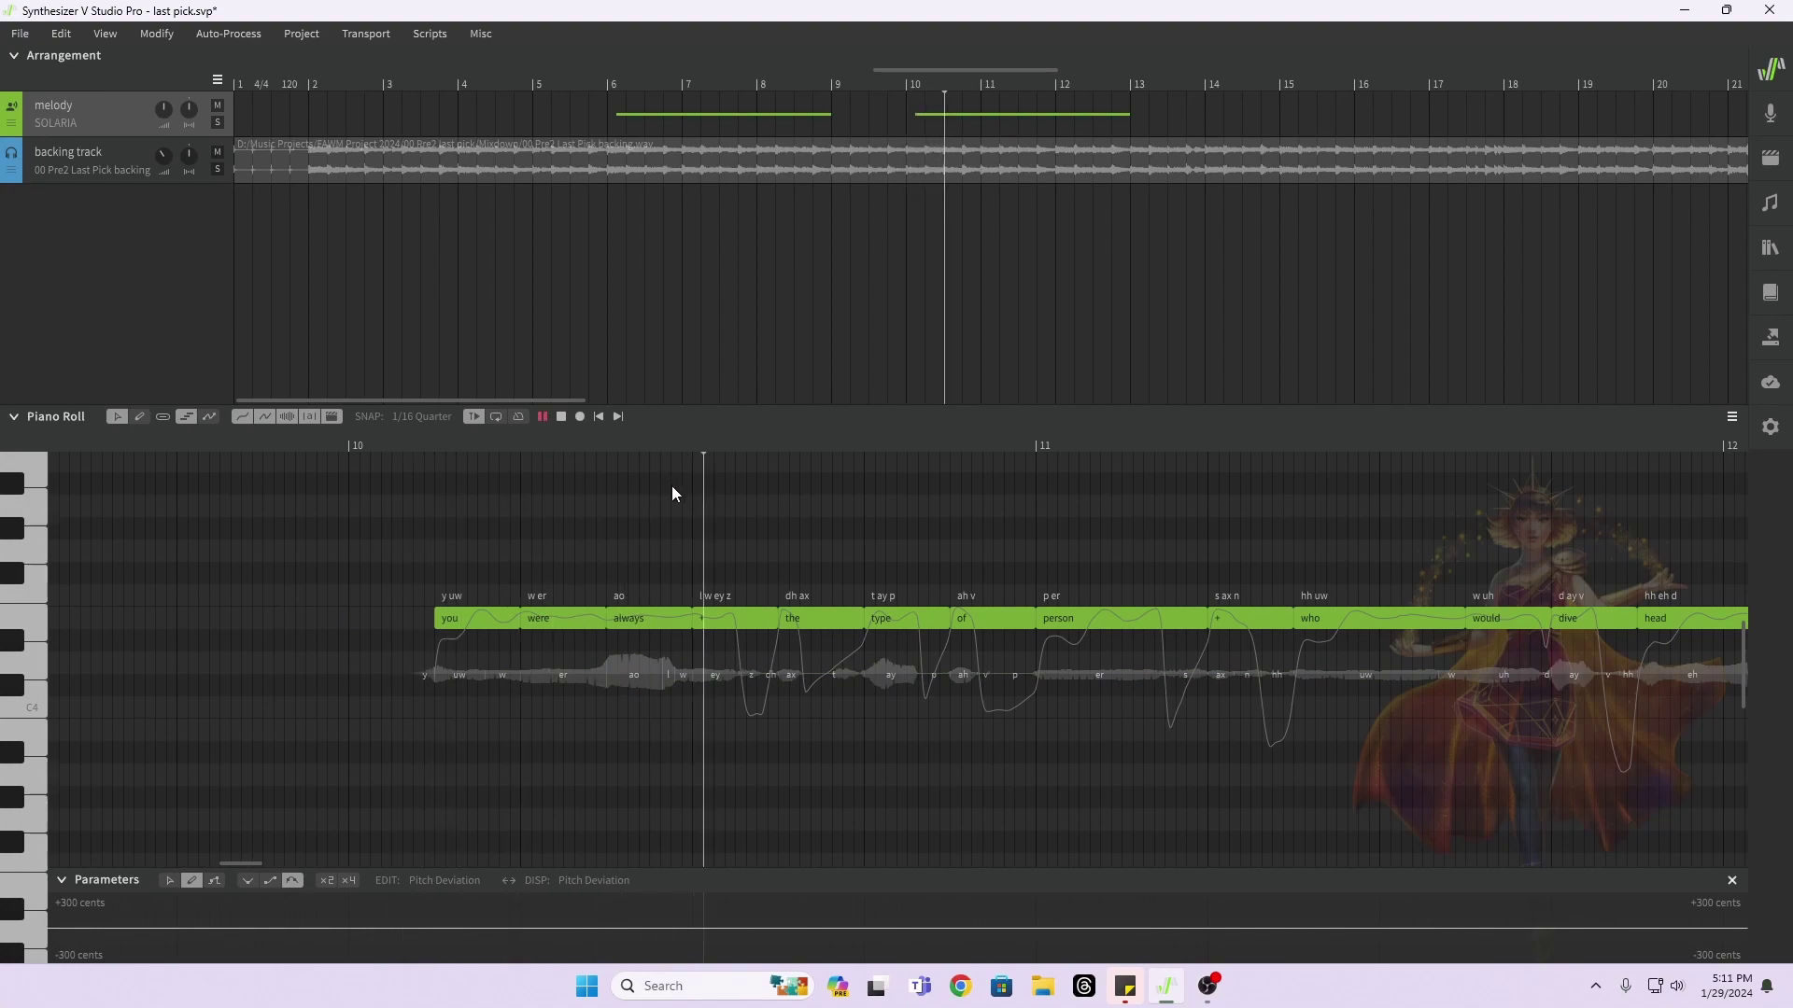
key(space)
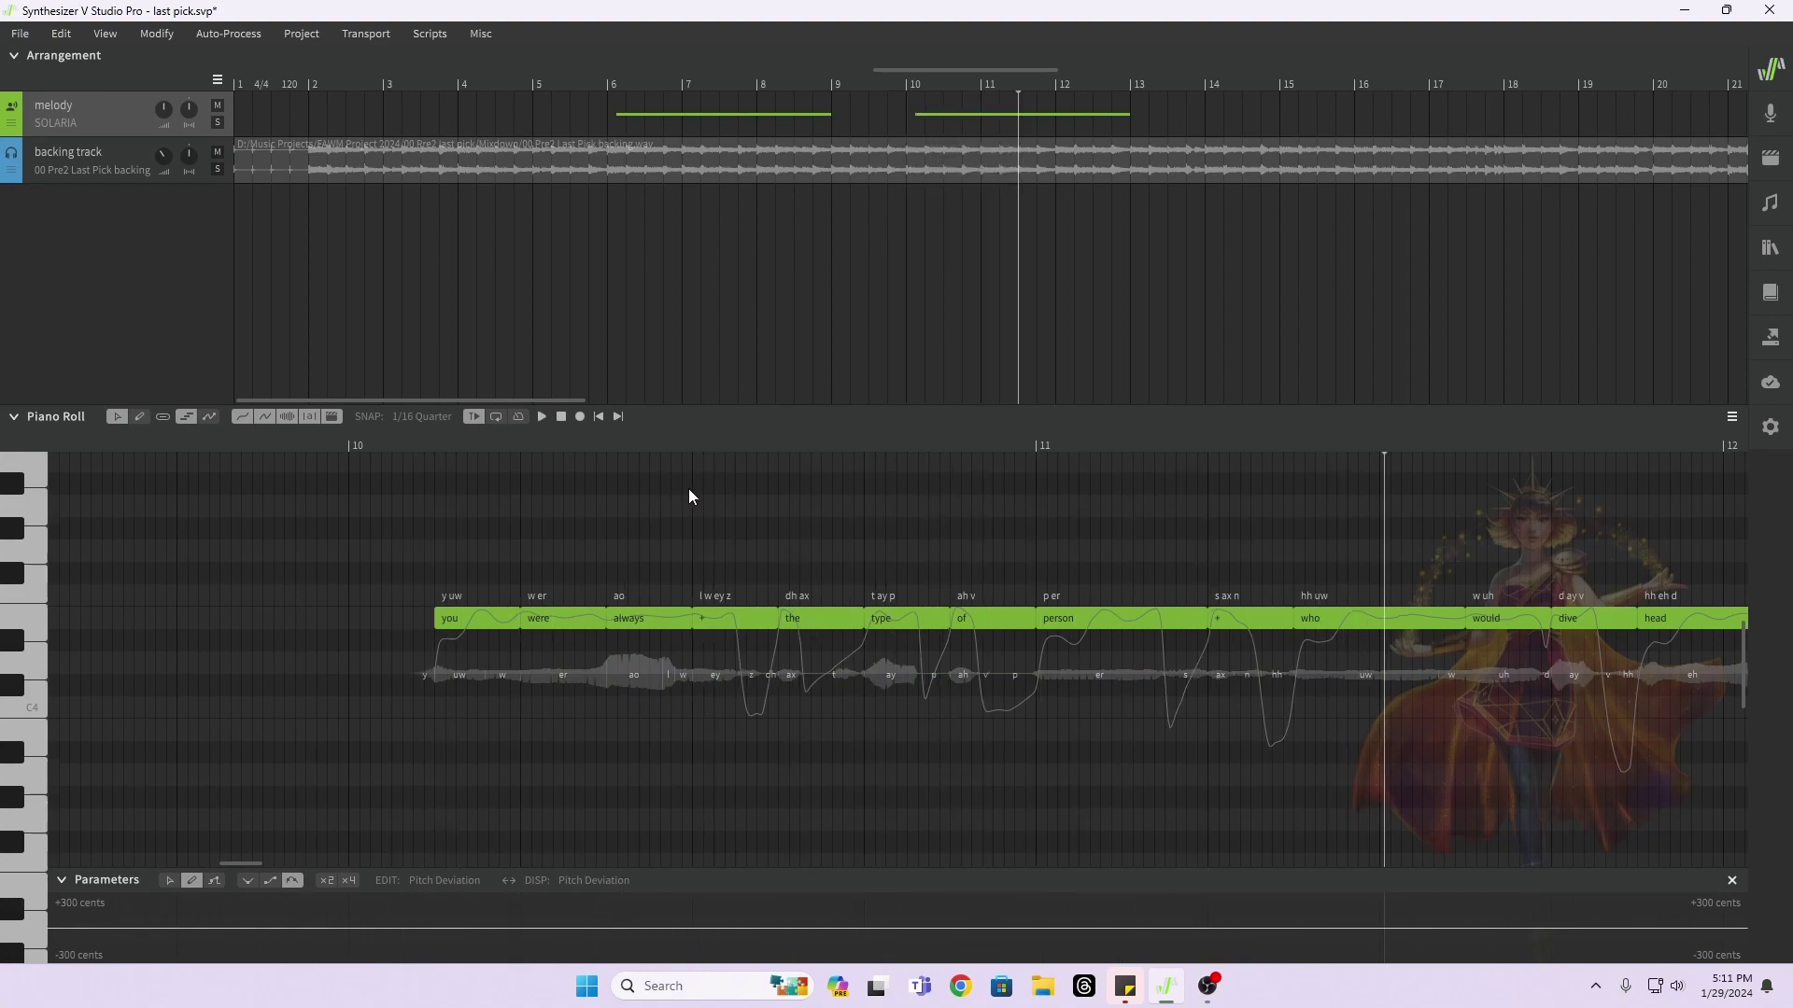
click(412, 445)
key(space)
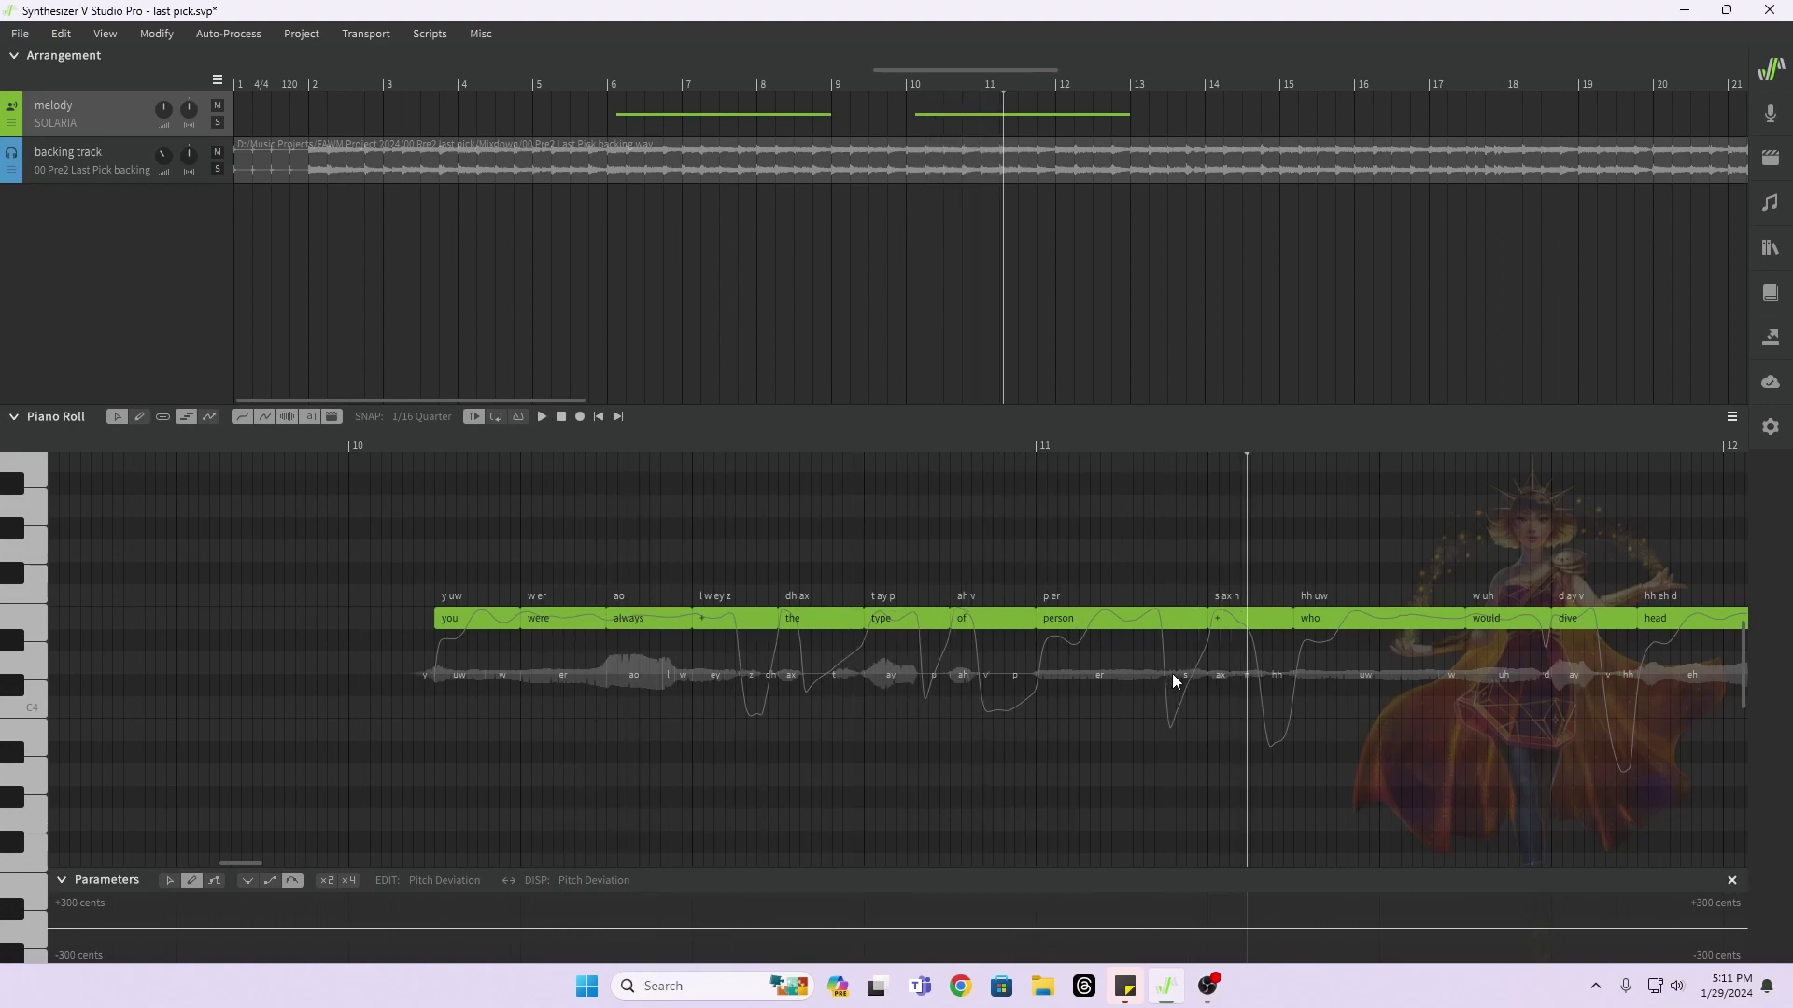
key(space)
Step: Shorten the "person" note to an eighth note and move all the notes after it an eighth note earlier
drag(724, 623, 643, 624)
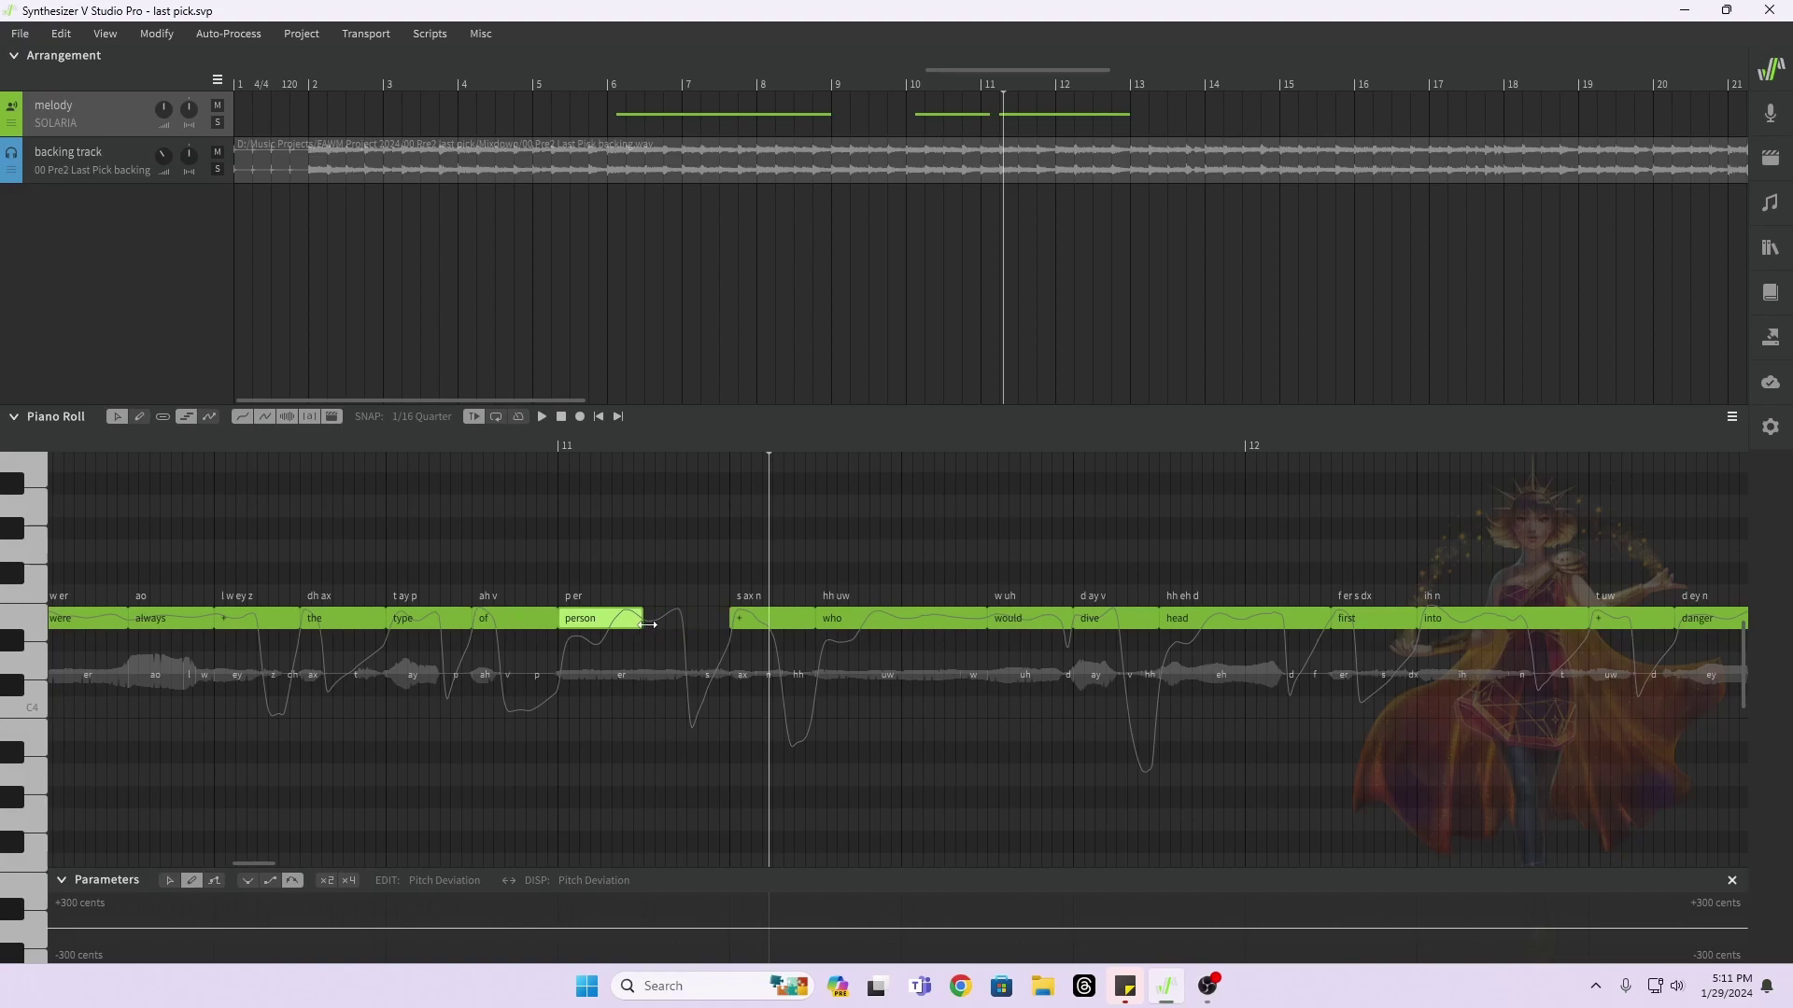
drag(720, 562, 1744, 706)
drag(557, 625, 435, 621)
click(424, 619)
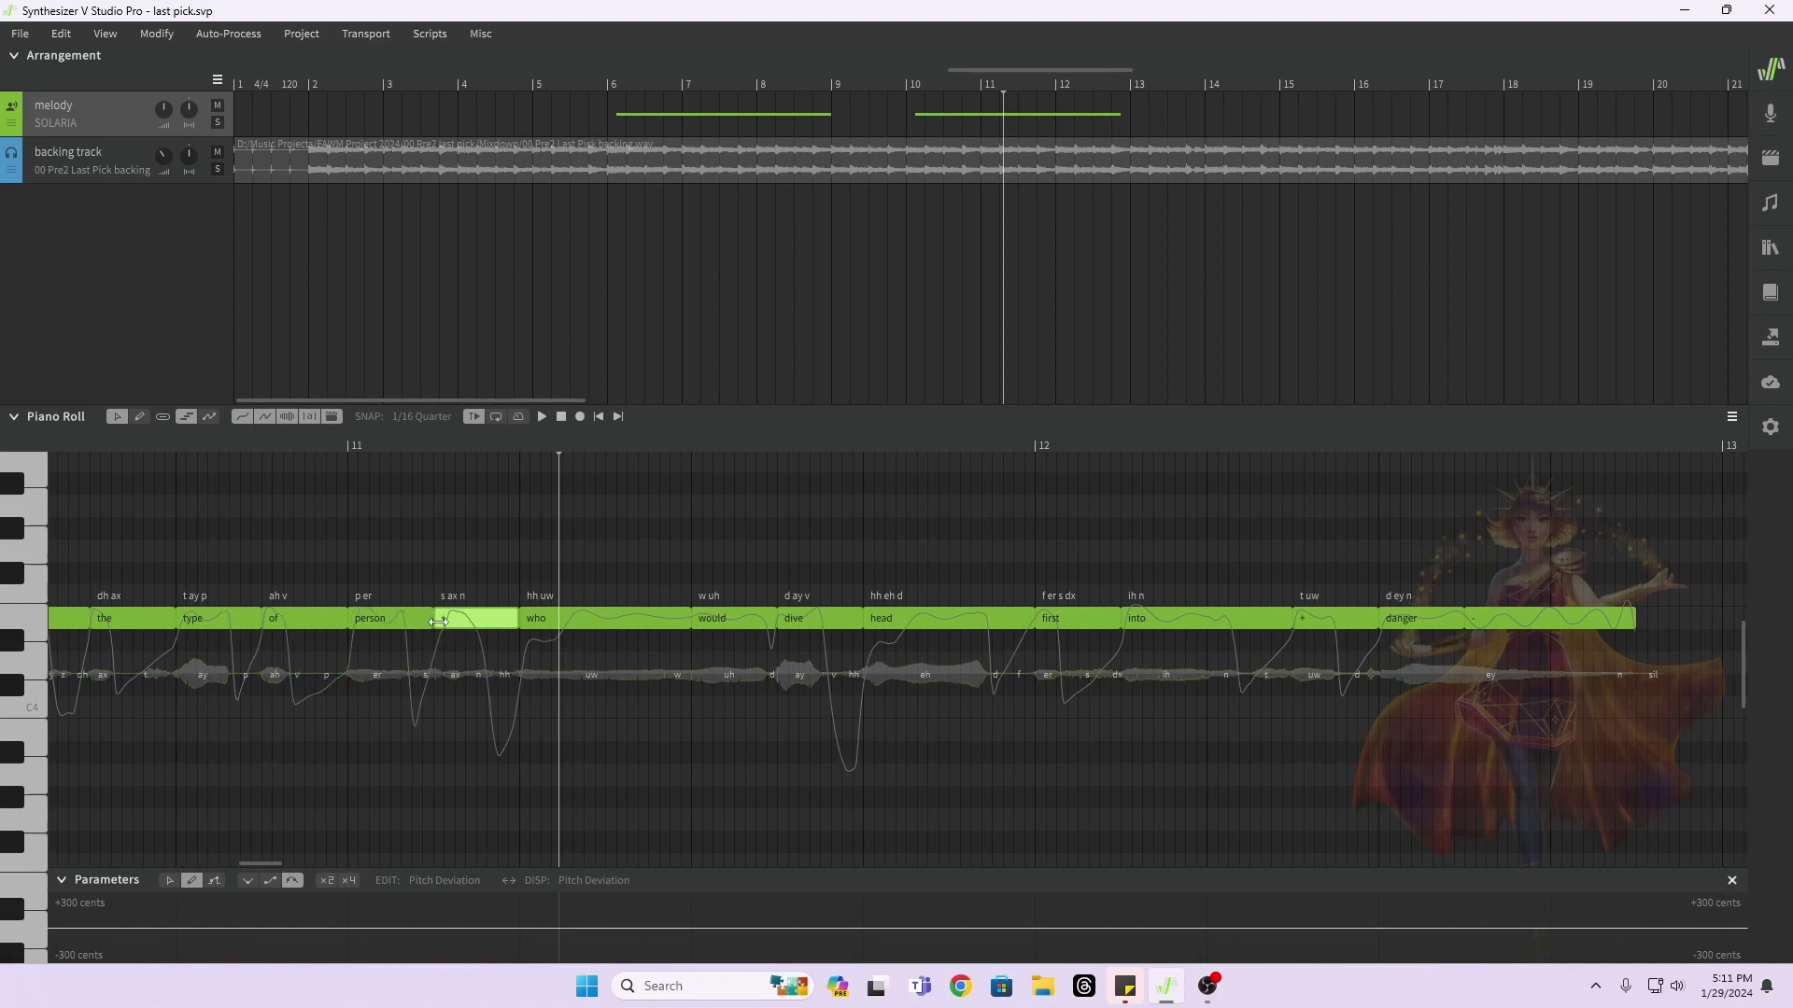
Step: Shorten the "who" note to an eighth note and move all the notes after it an eighth note earlier
click(228, 443)
key(space)
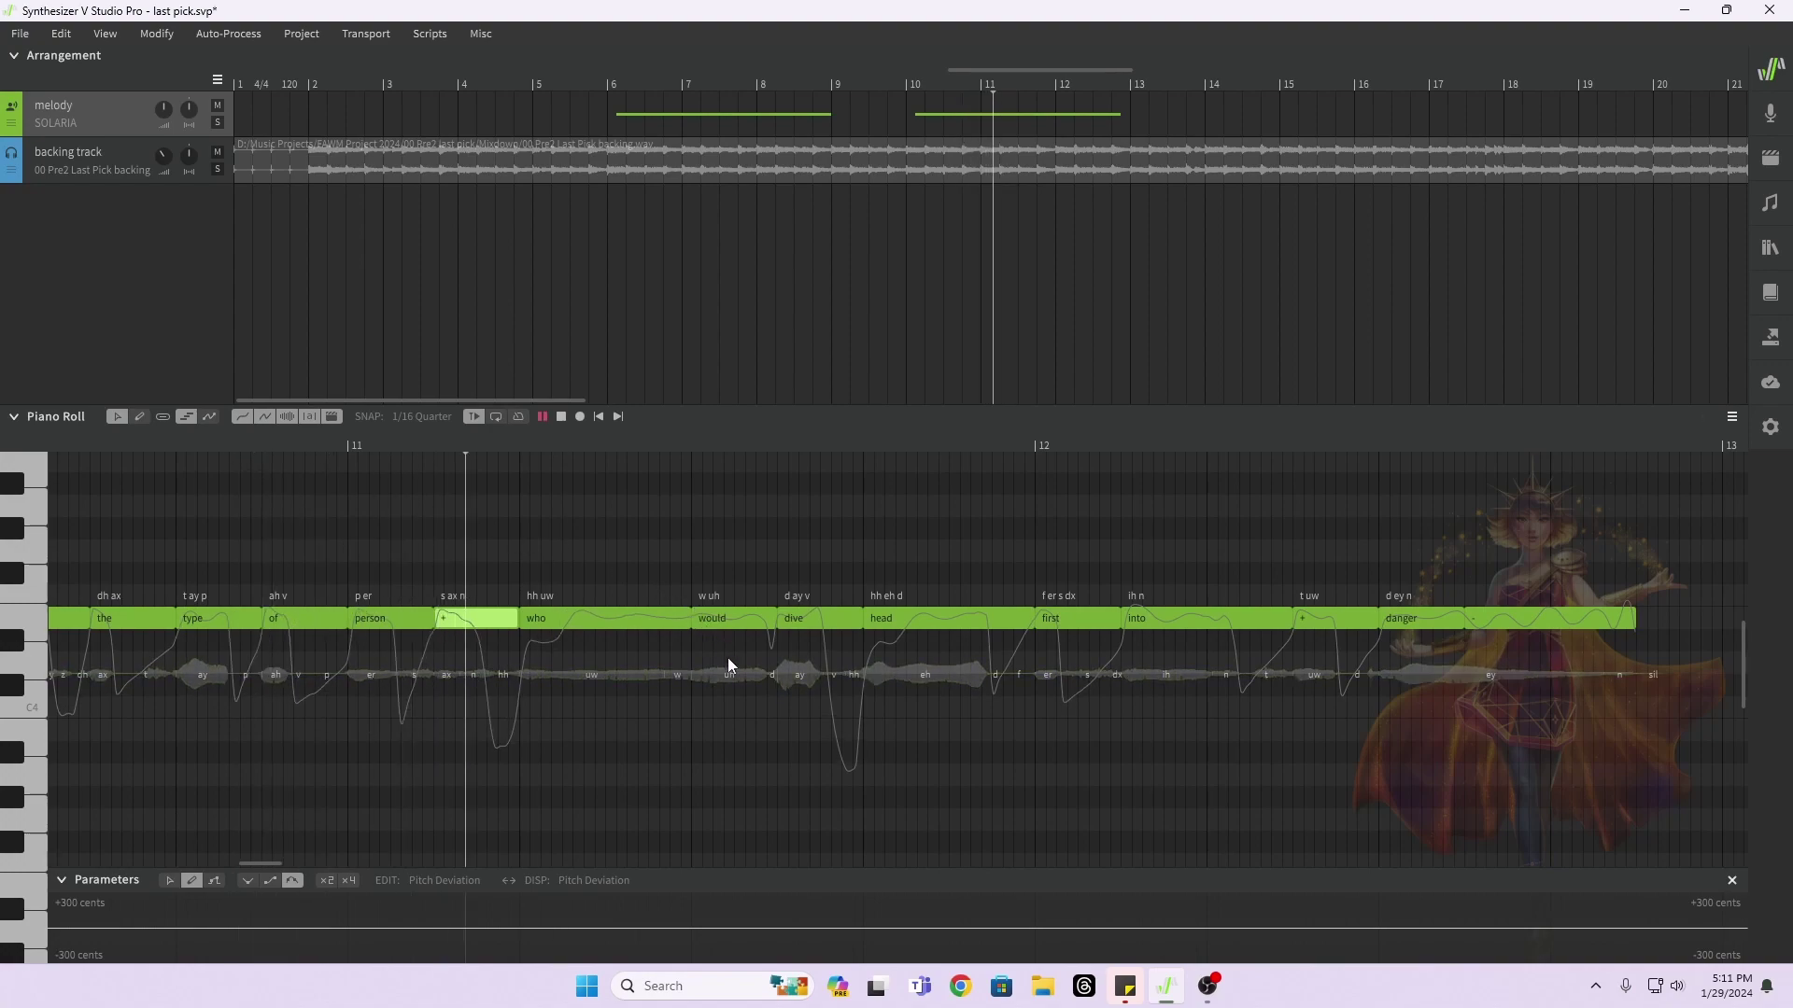
key(space)
click(675, 636)
drag(688, 618, 606, 624)
drag(676, 538, 1613, 762)
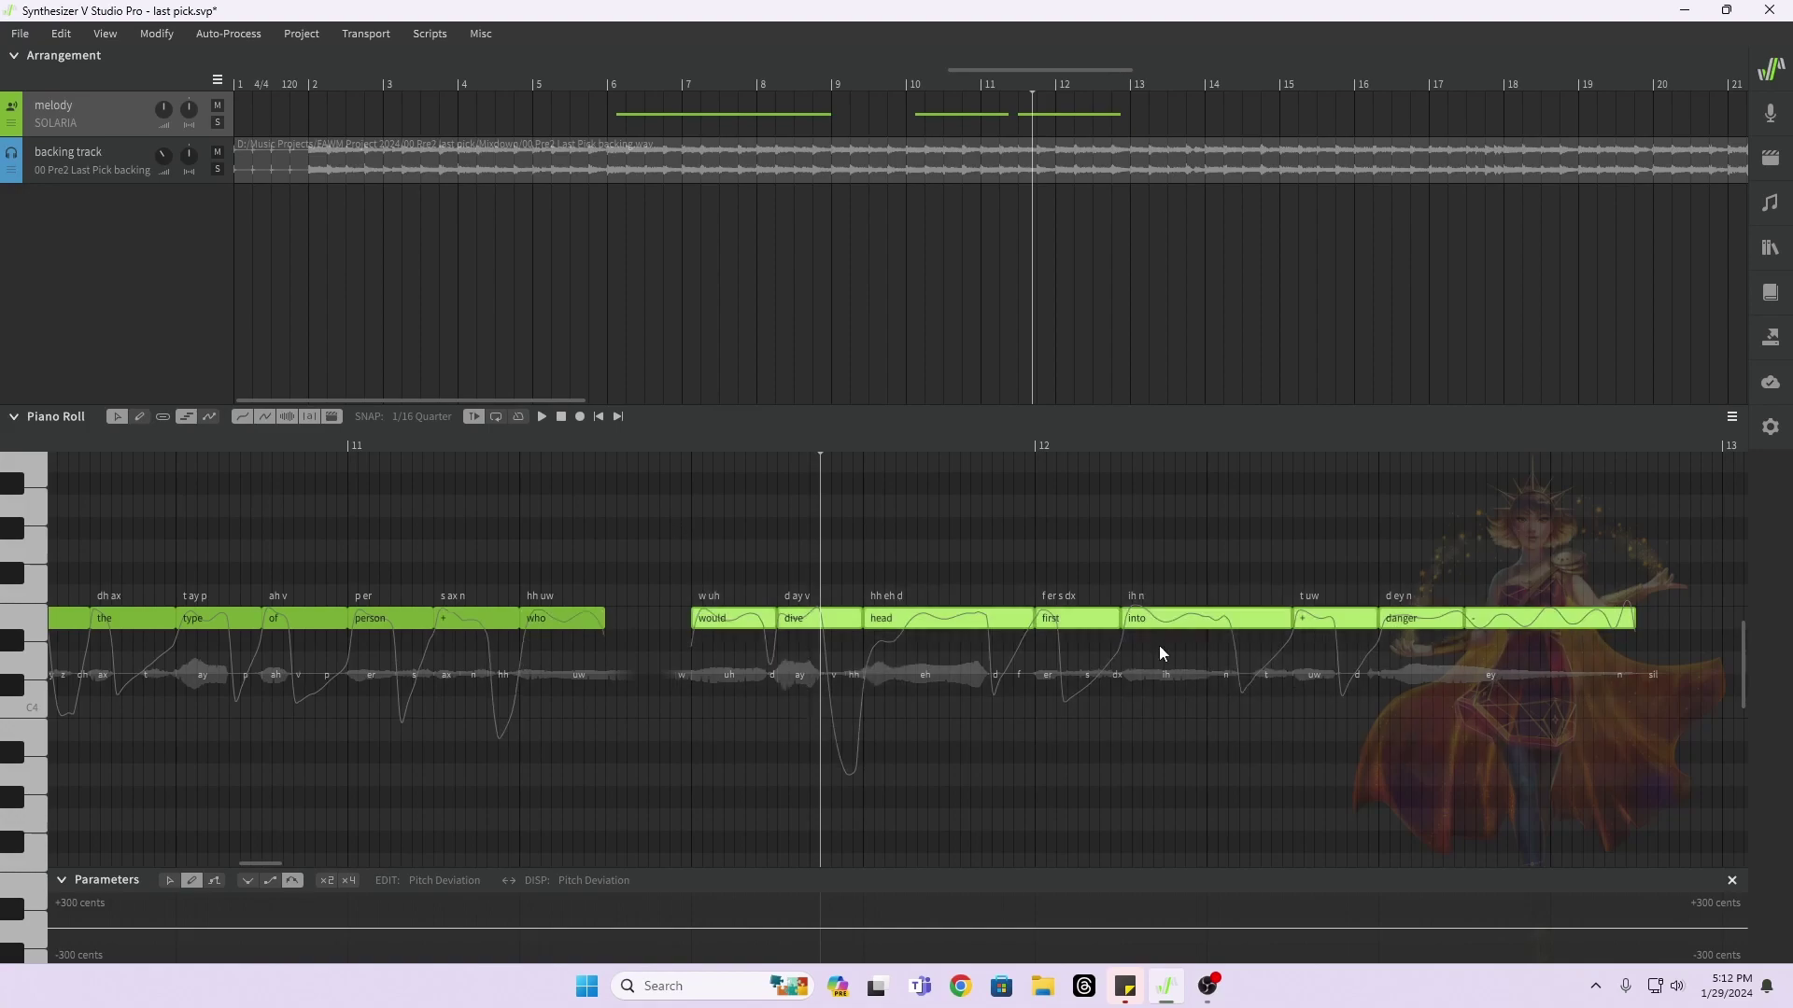
drag(716, 624, 632, 627)
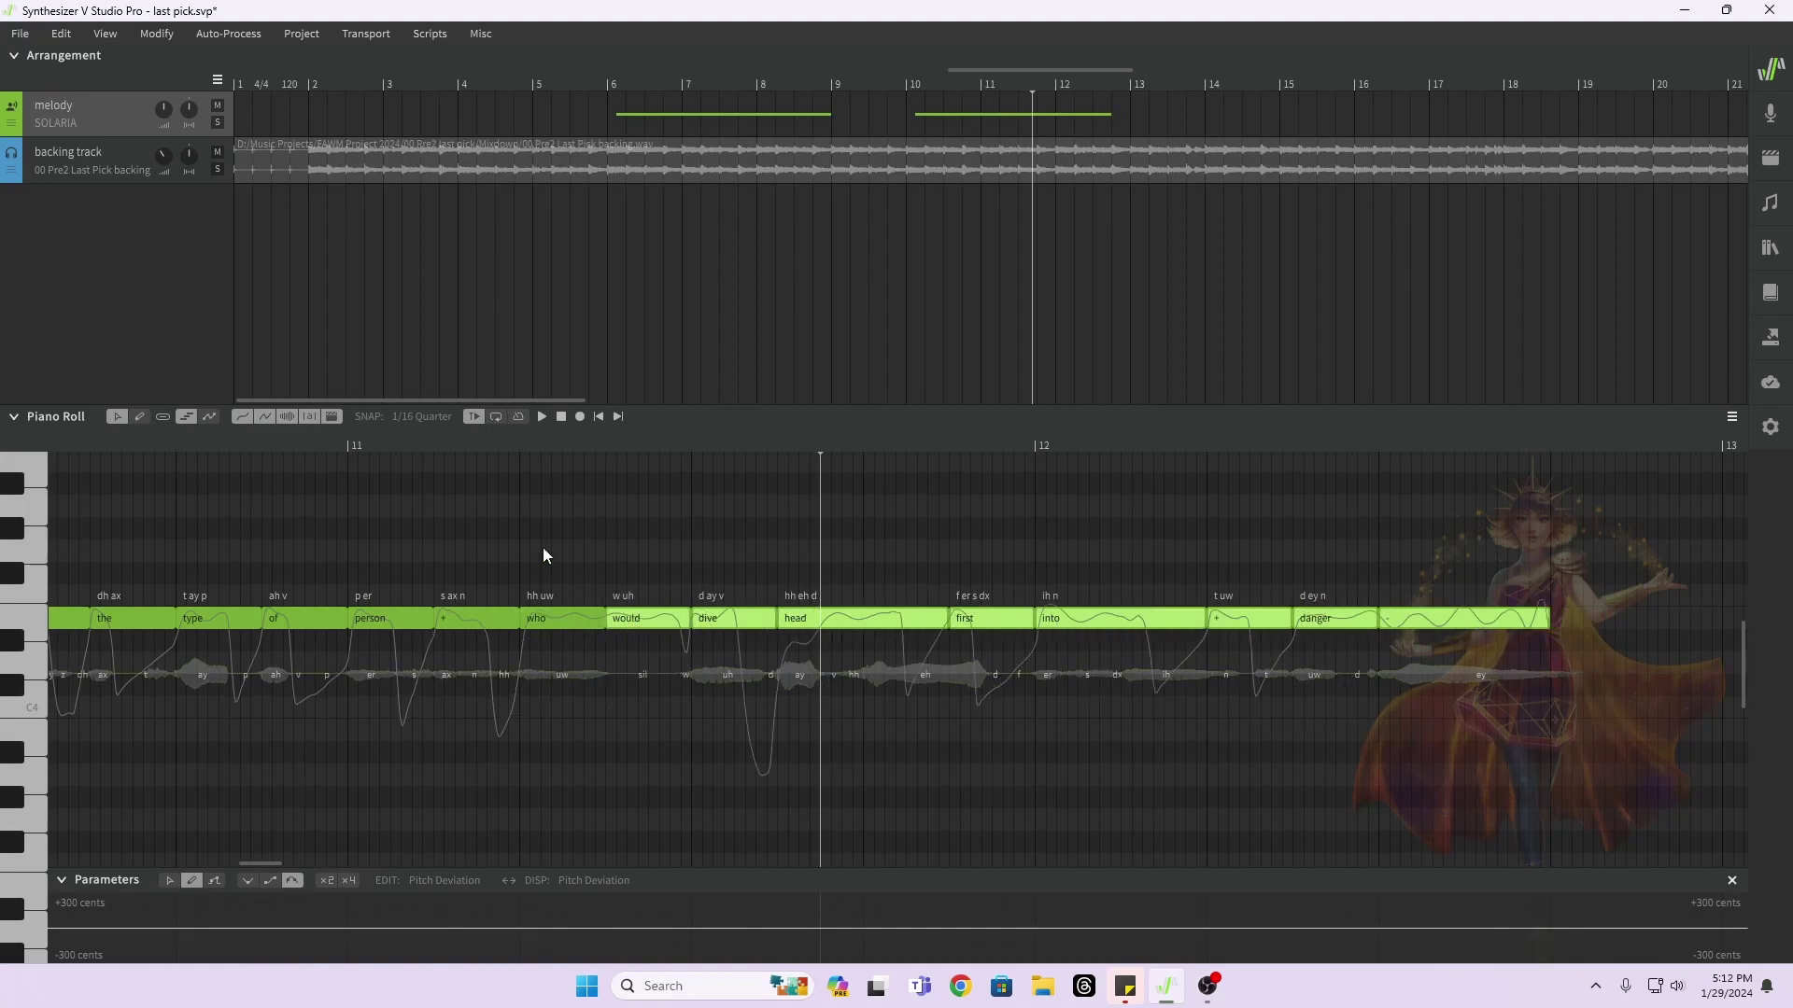
Step: Play the bar 11 notes repeatedly to check the timing of "who would dive head first"
click(384, 441)
key(space)
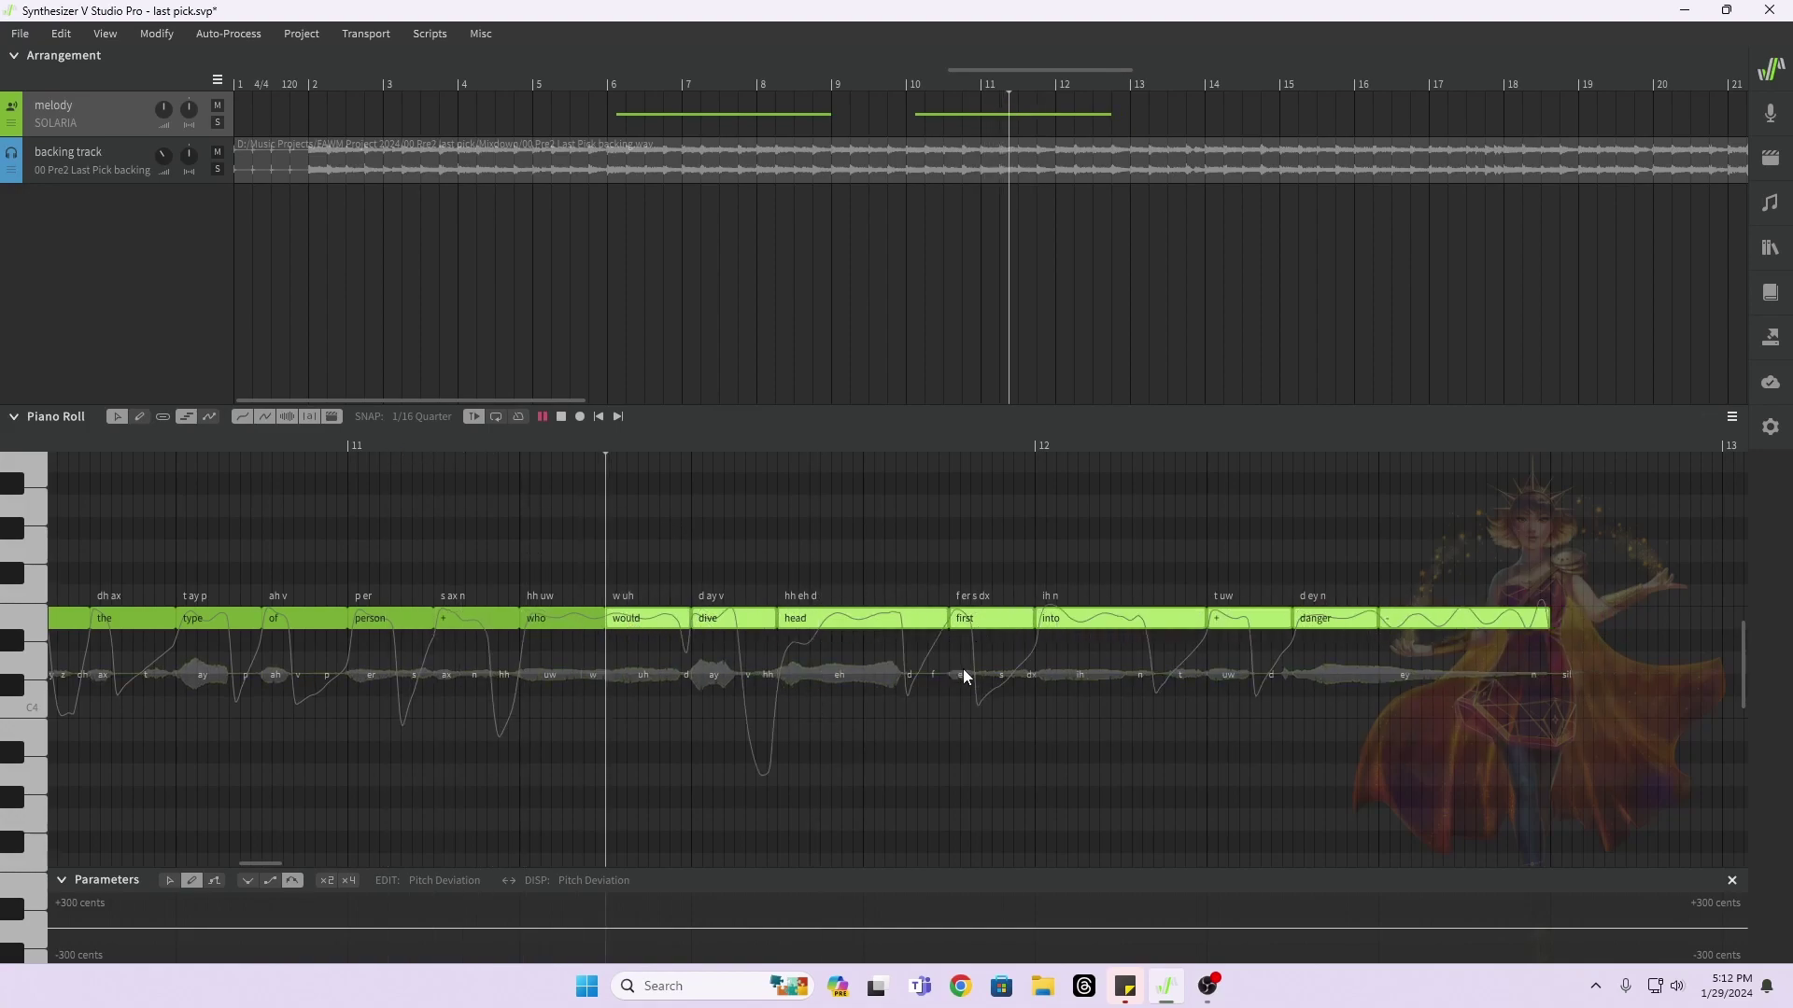
key(space)
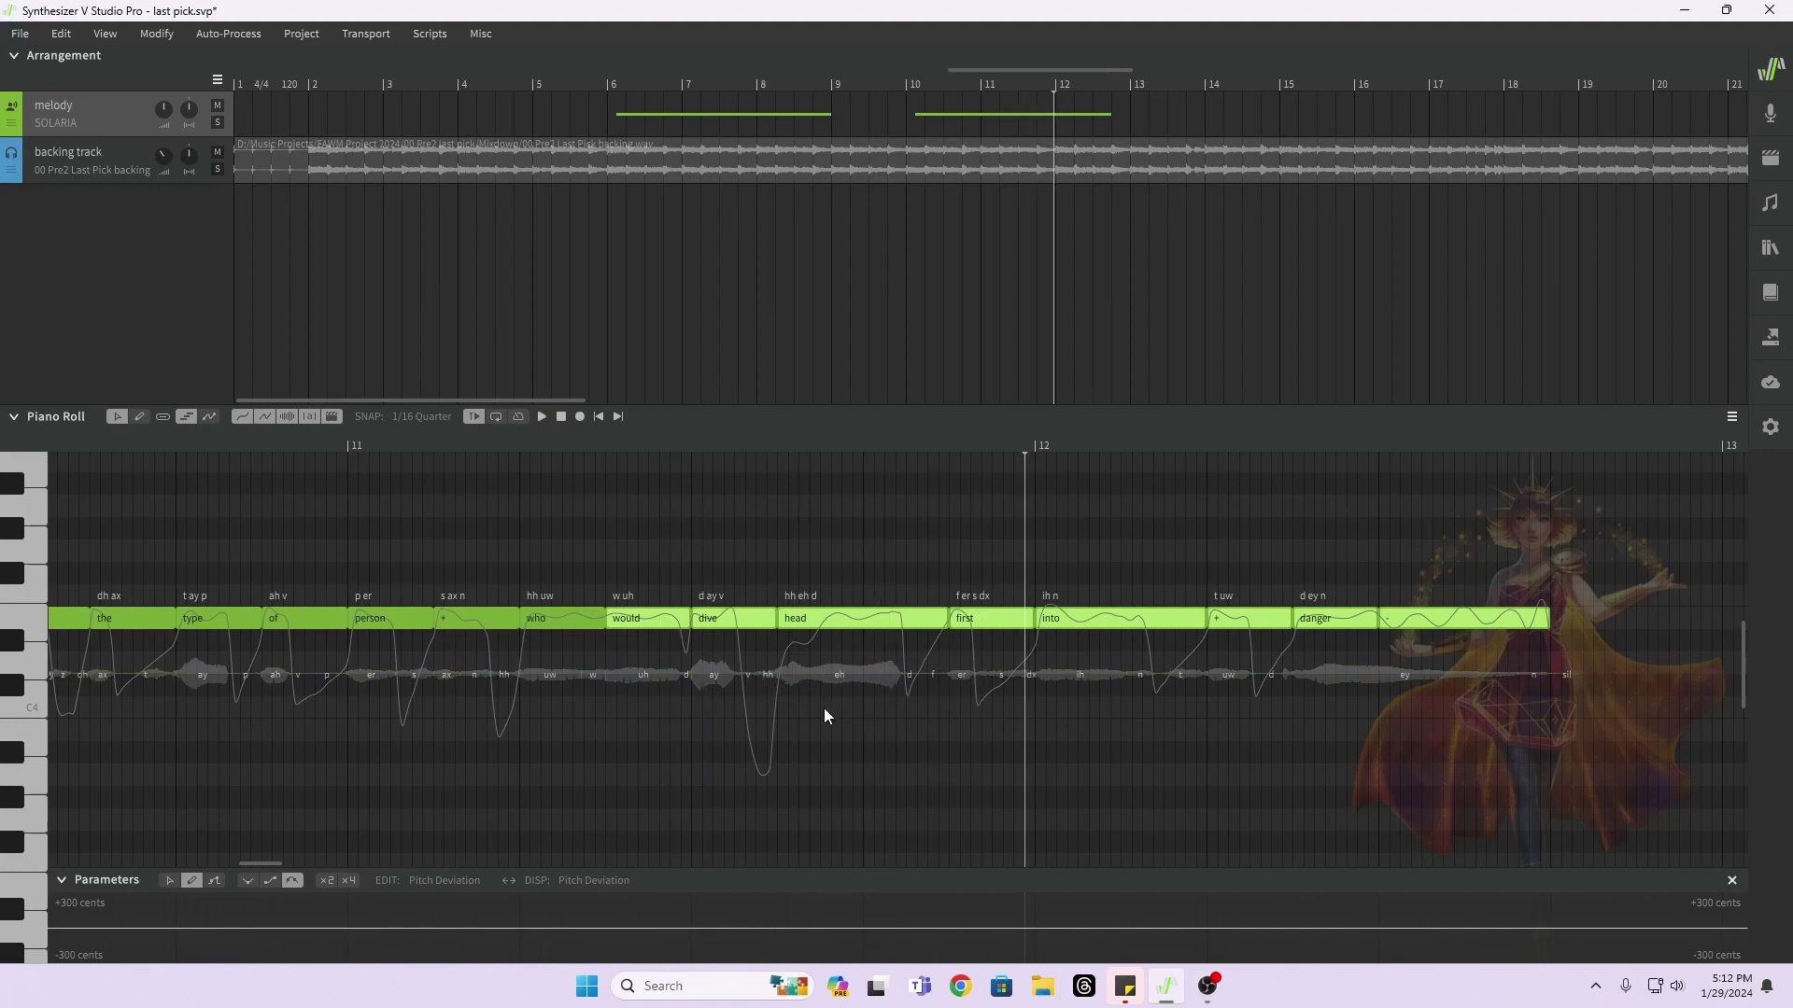
click(825, 710)
click(617, 444)
key(space)
key(space)
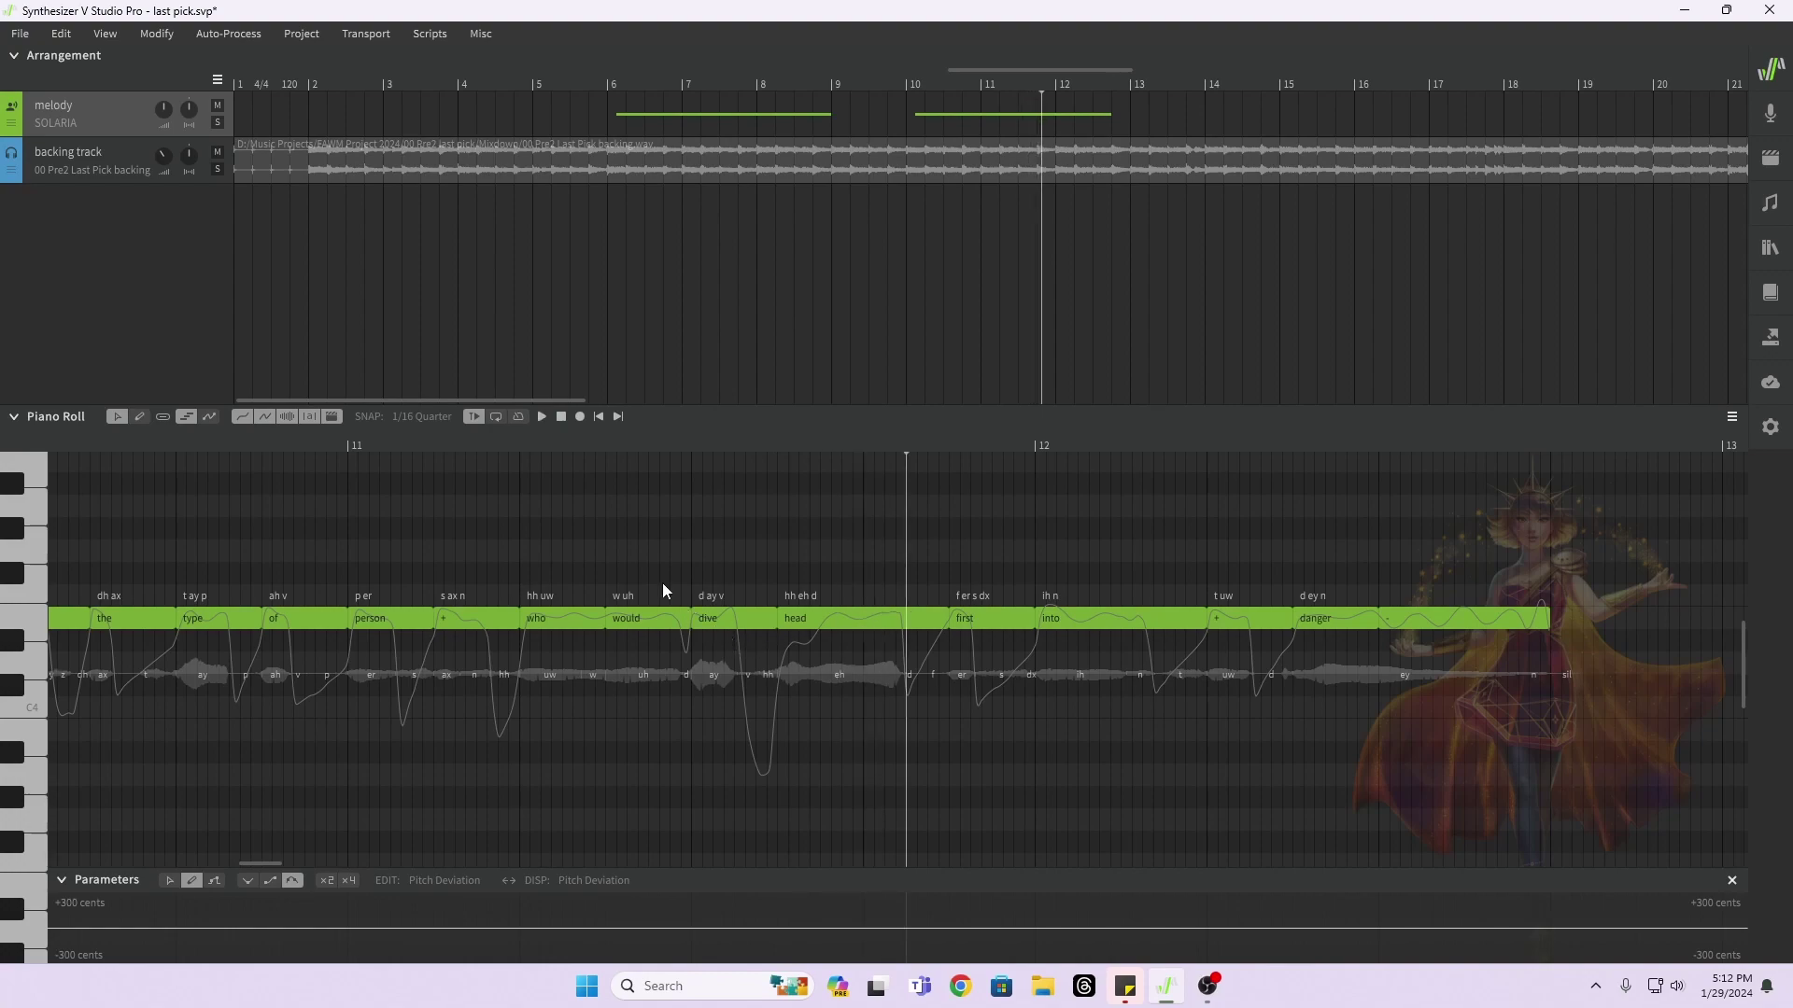
click(532, 440)
key(space)
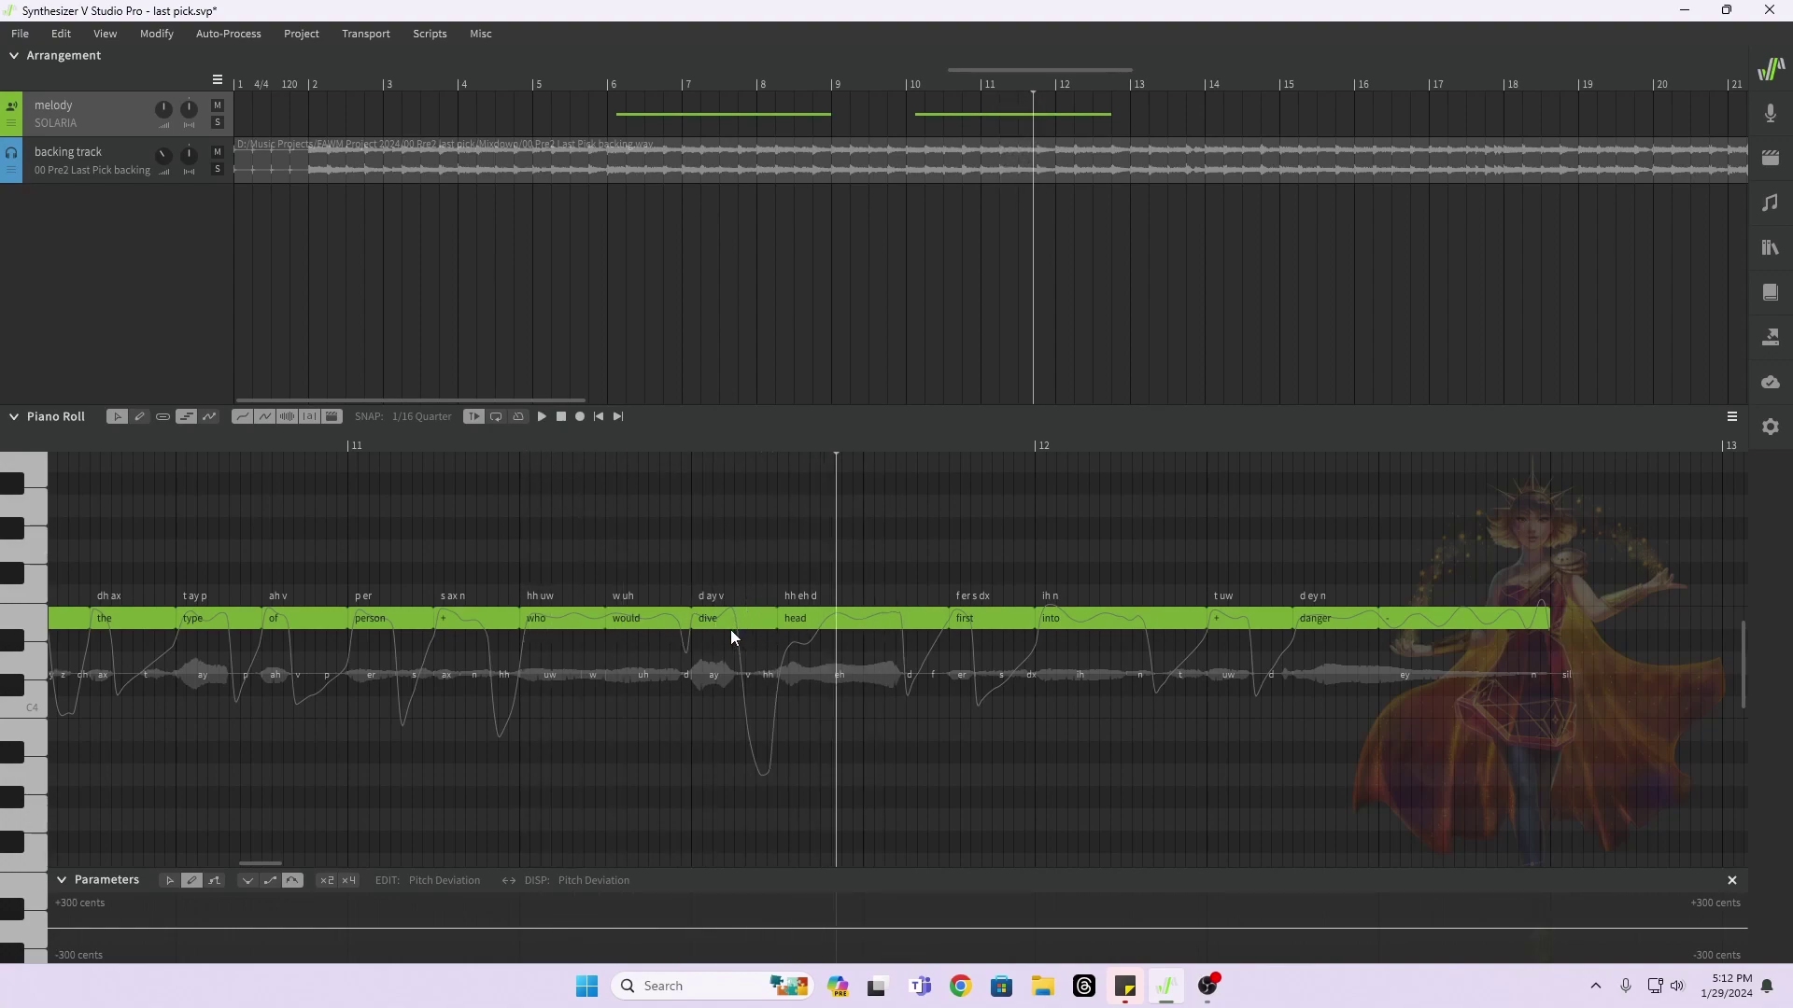
double_click(722, 624)
text(2)
key(Return)
double_click(735, 623)
click(732, 621)
key(BackSpace)
key(Return)
click(1771, 294)
click(1771, 294)
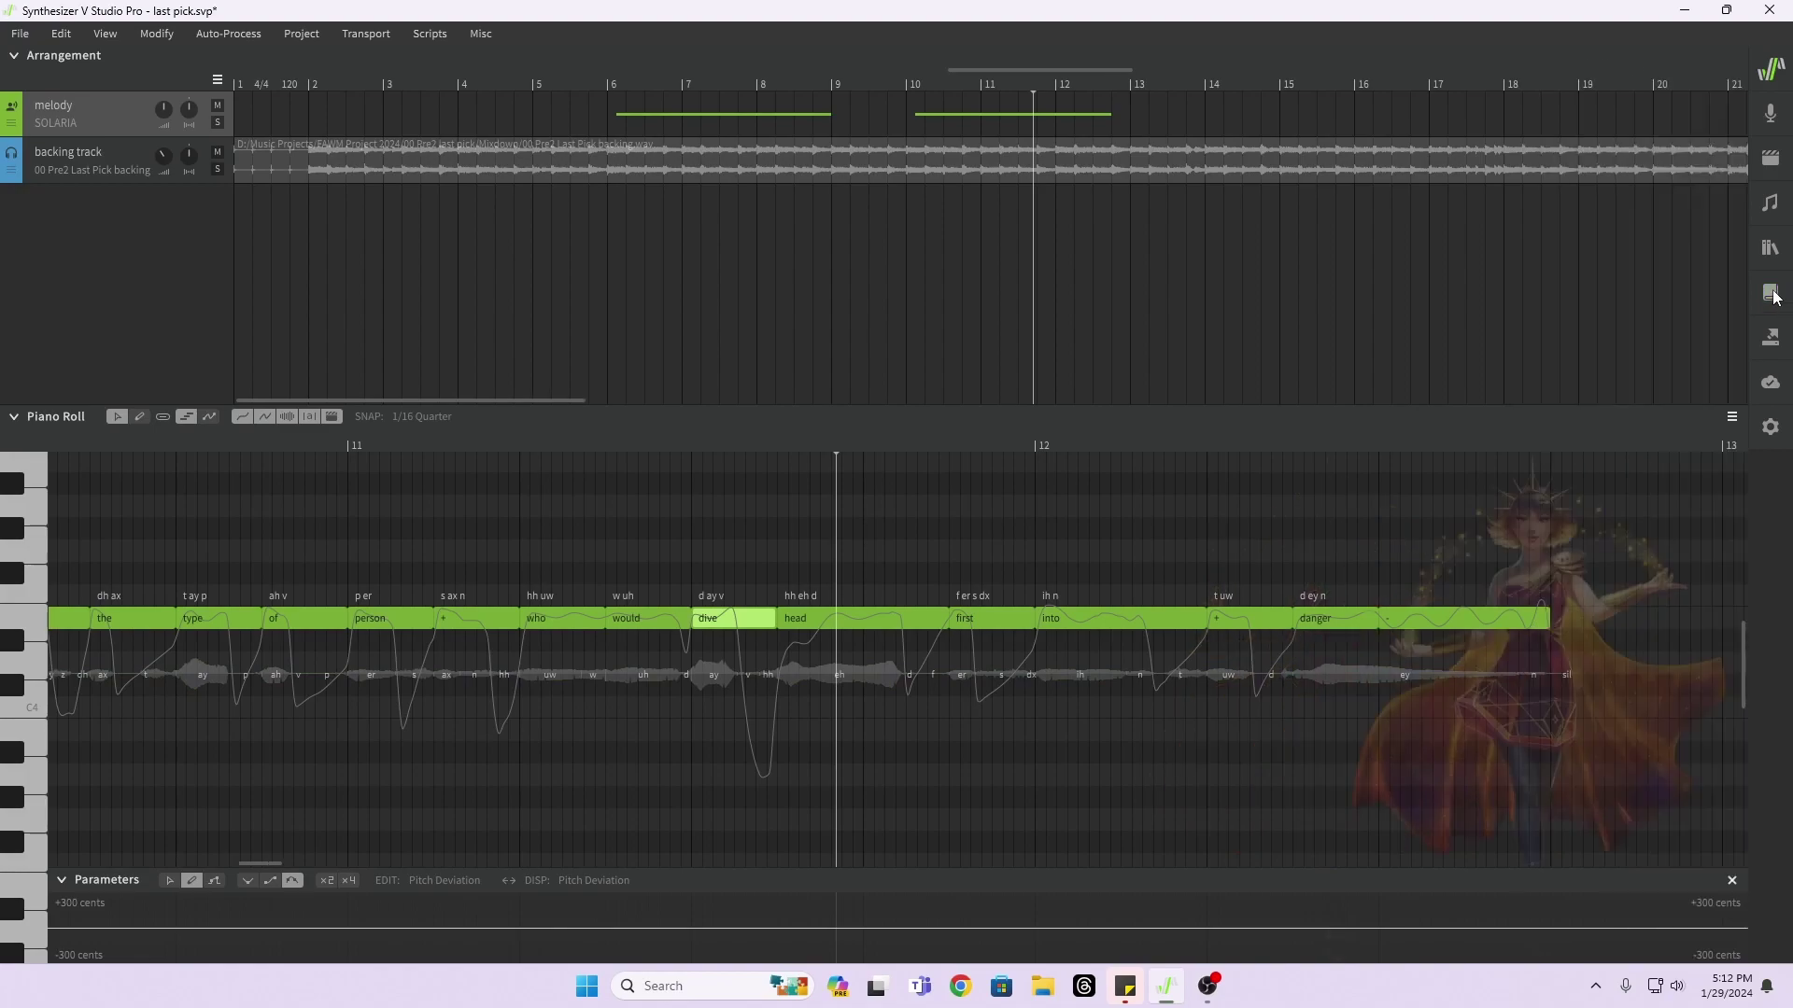
Step: Try the lyric "hive" on a trial note just before bar 13 and delete the note
scroll(1212, 760, right, 3)
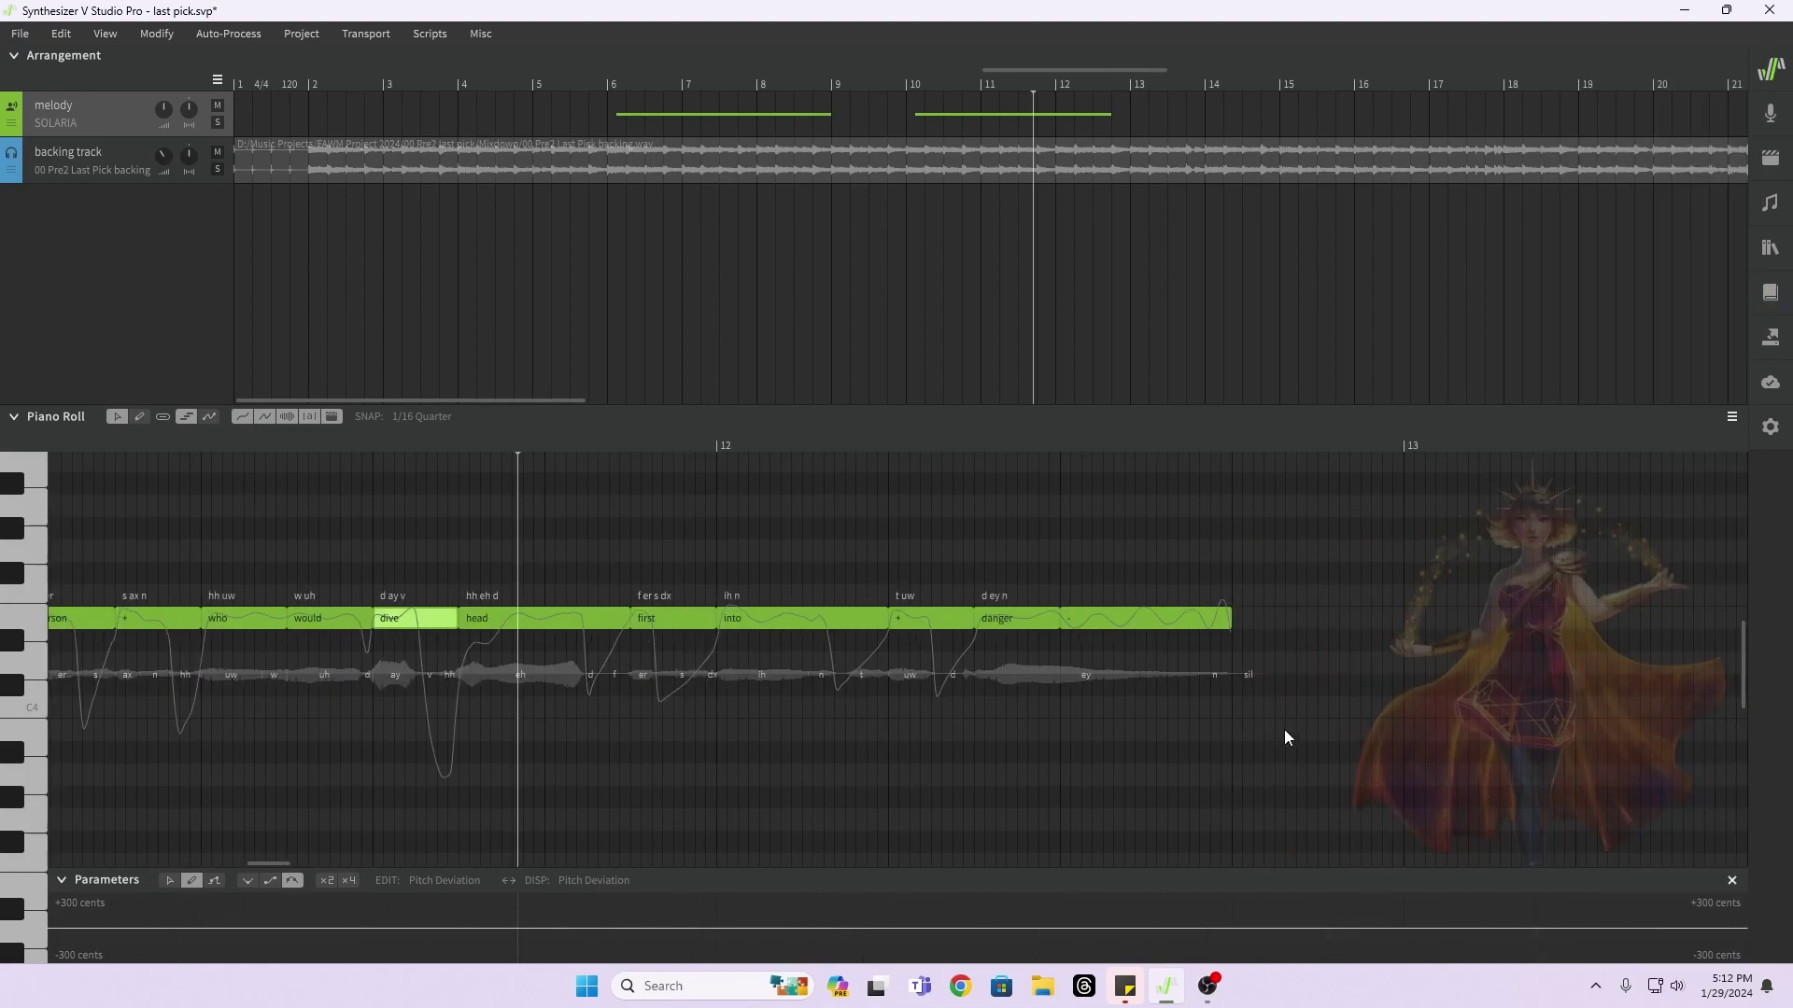
double_click(1313, 624)
double_click(1317, 620)
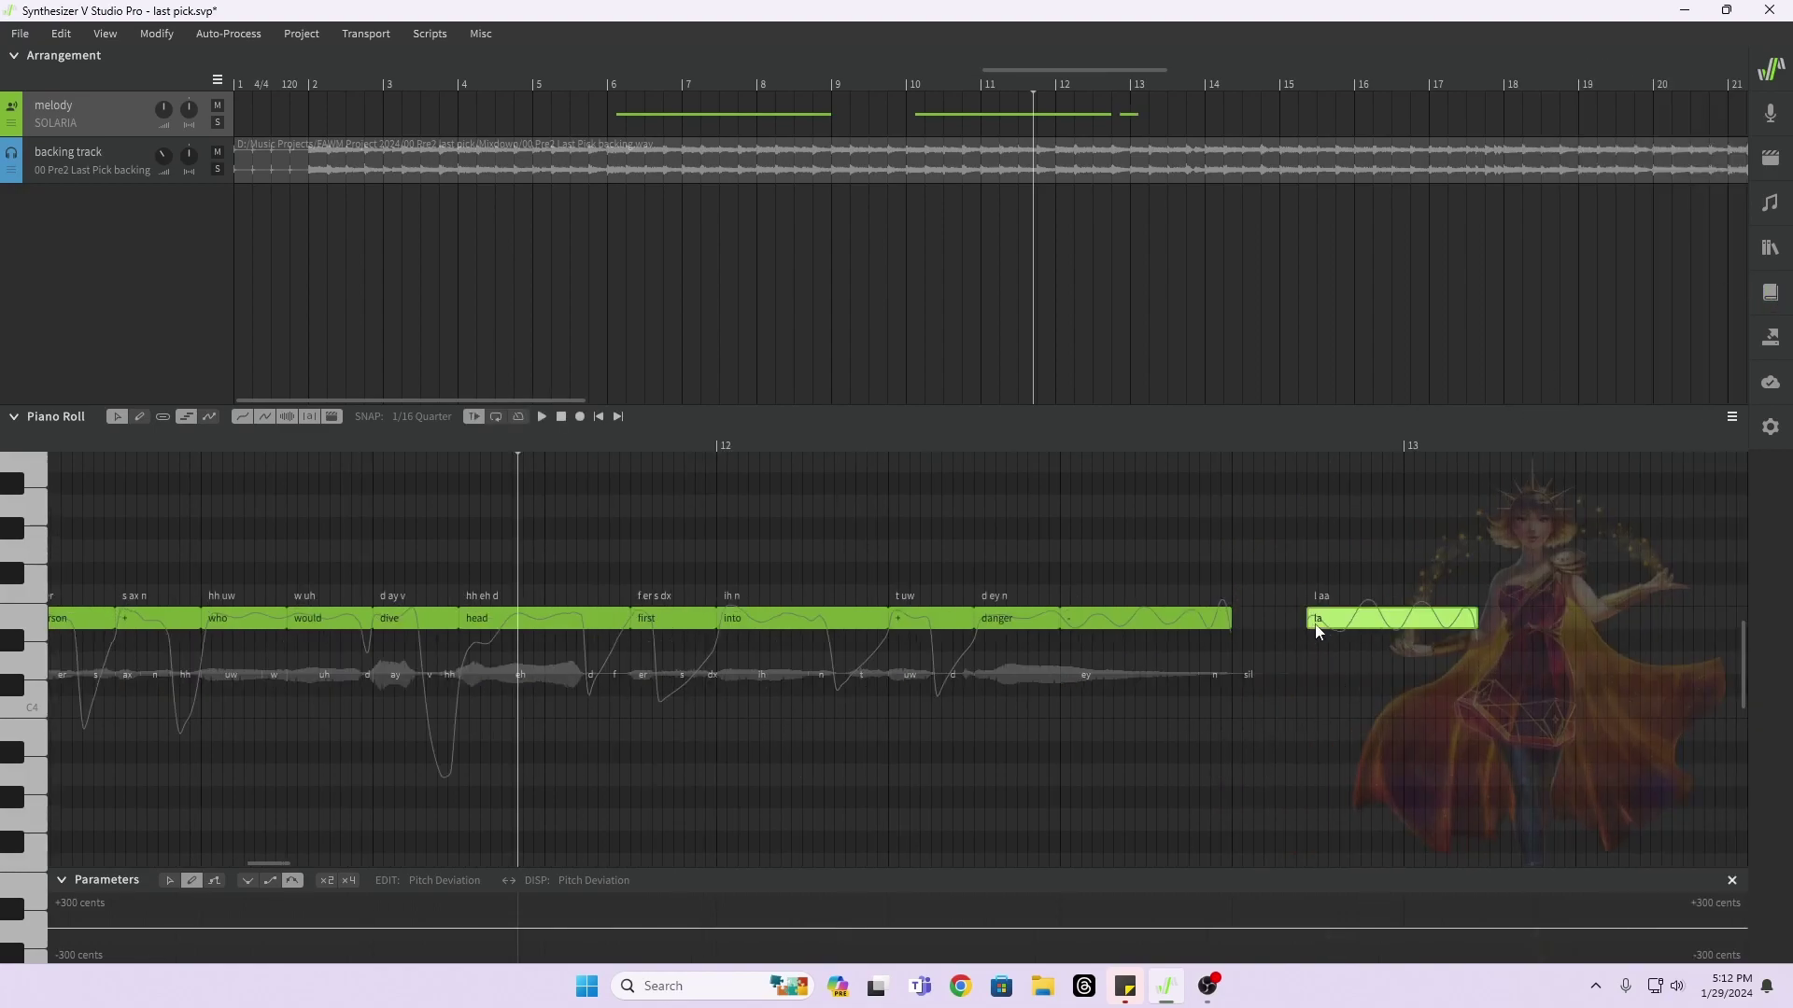
text(hive)
key(Return)
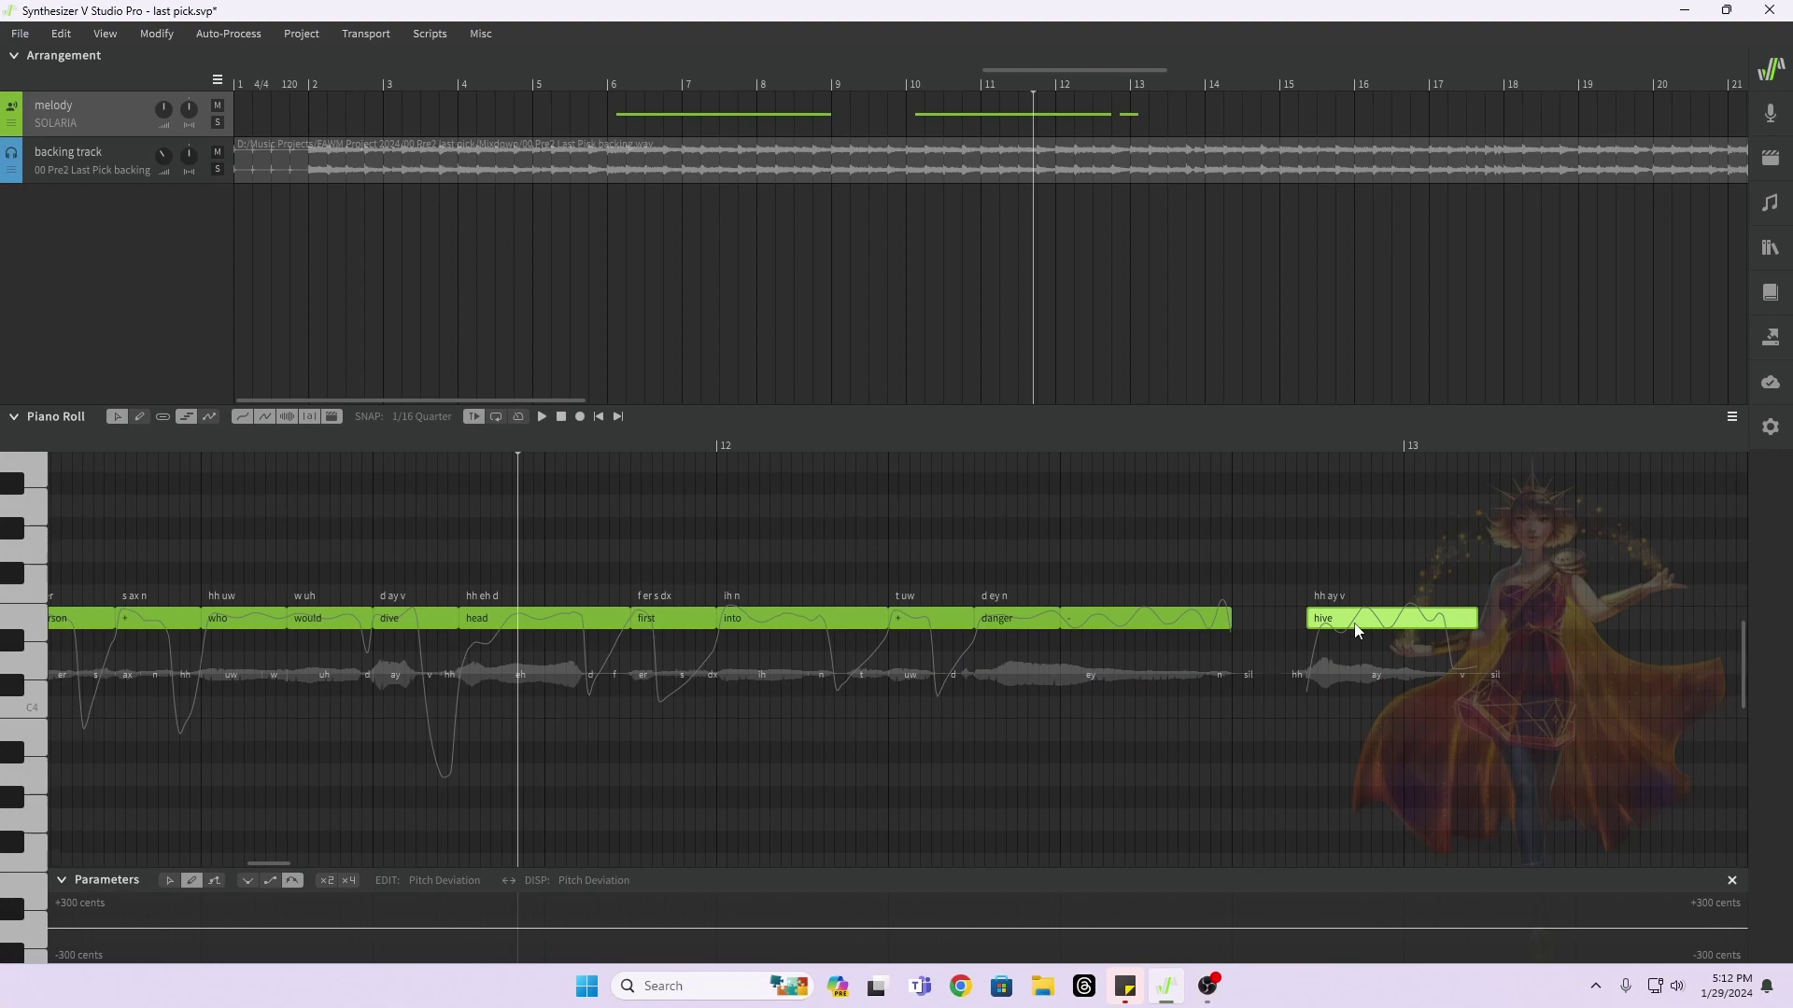
key(Delete)
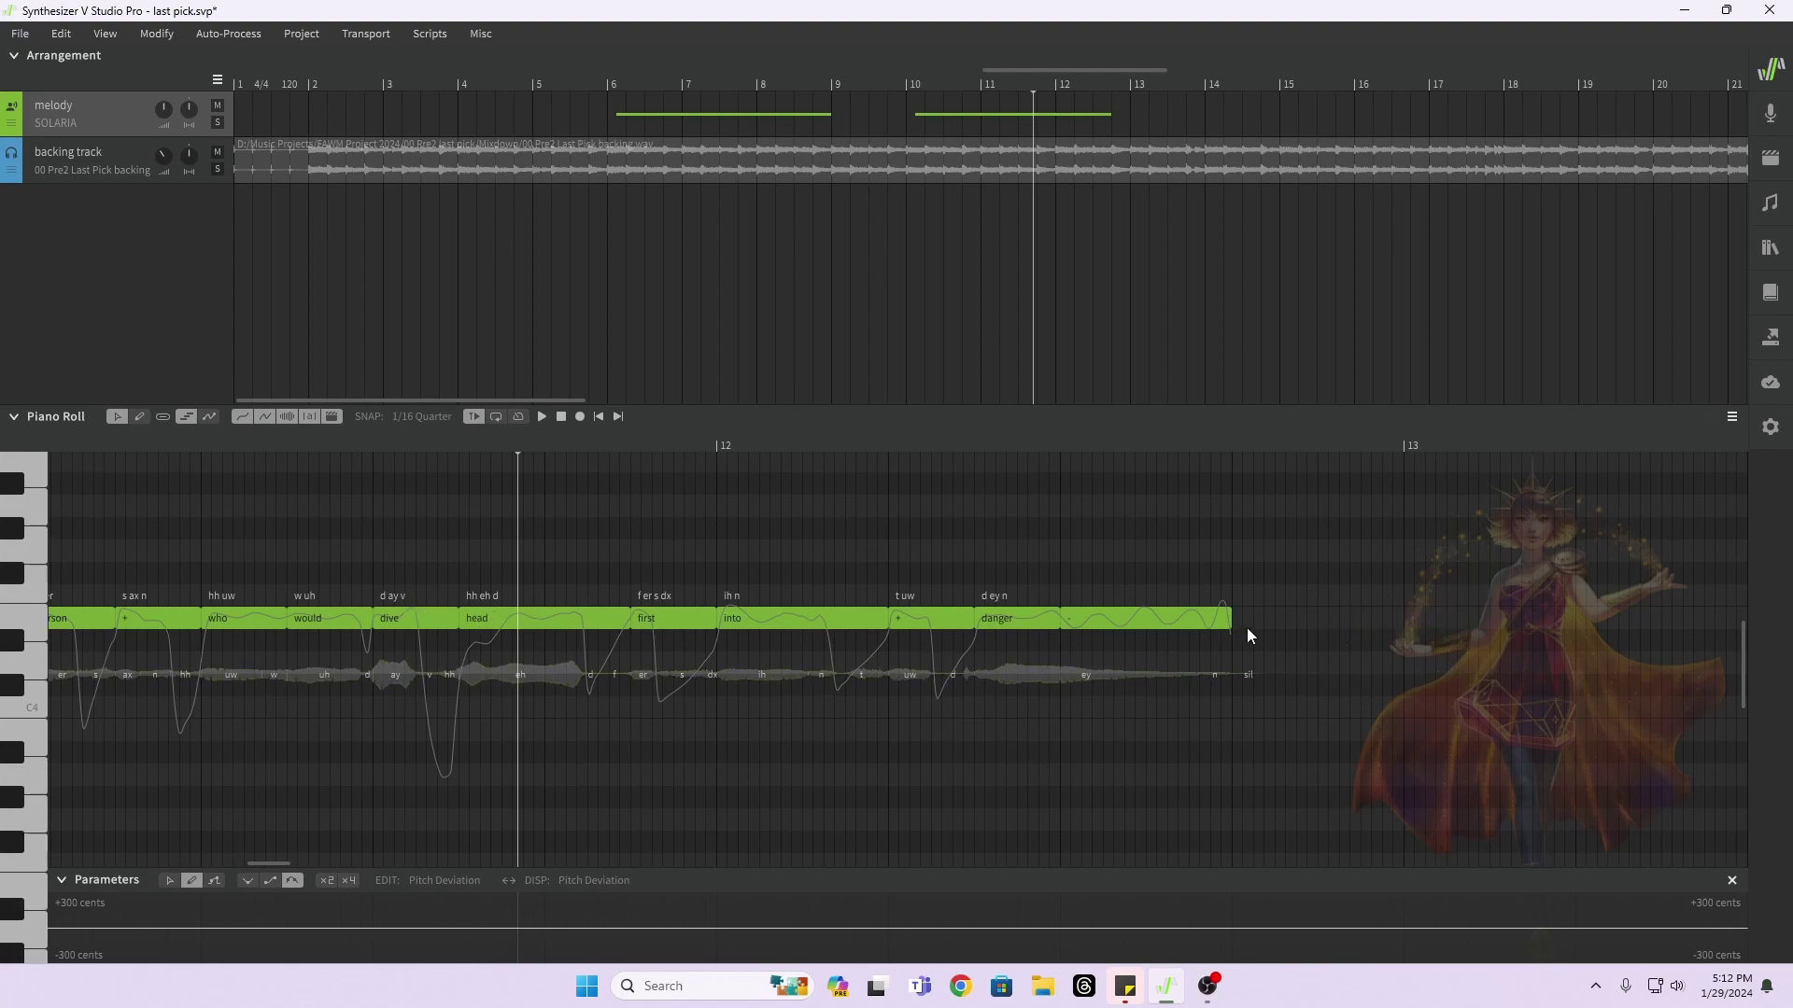
double_click(1291, 624)
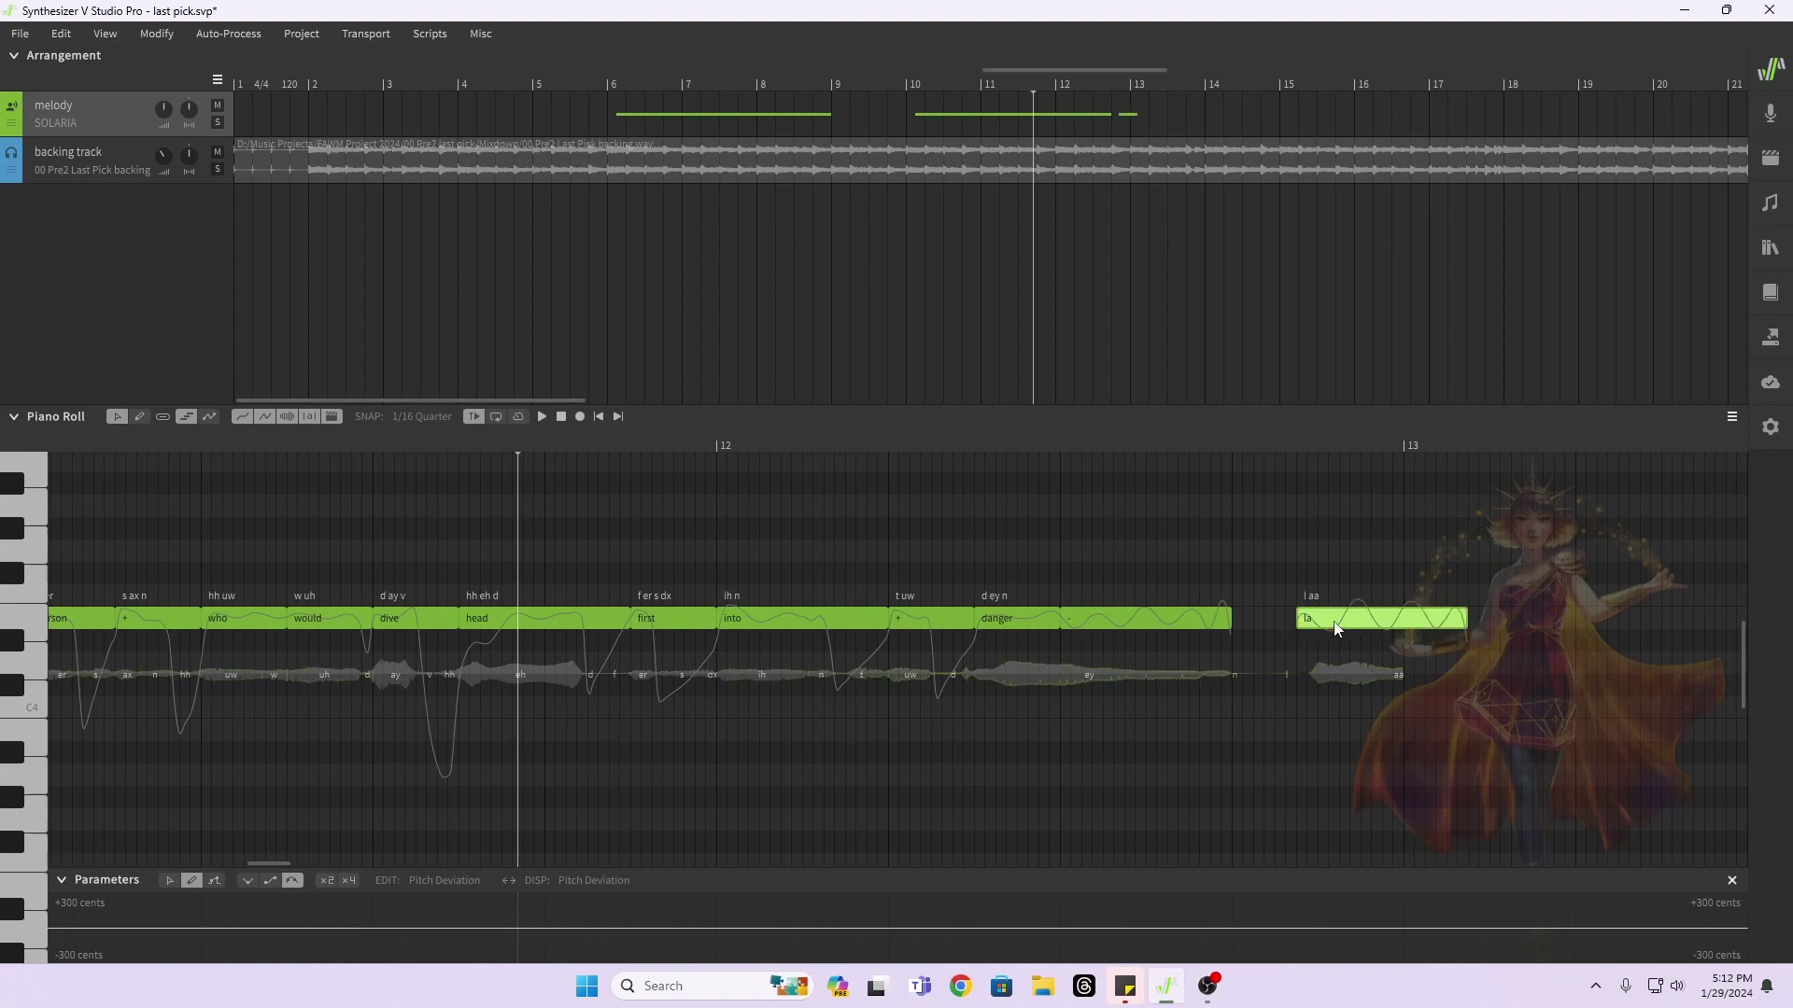
double_click(1329, 623)
text(hive)
key(Return)
click(1263, 446)
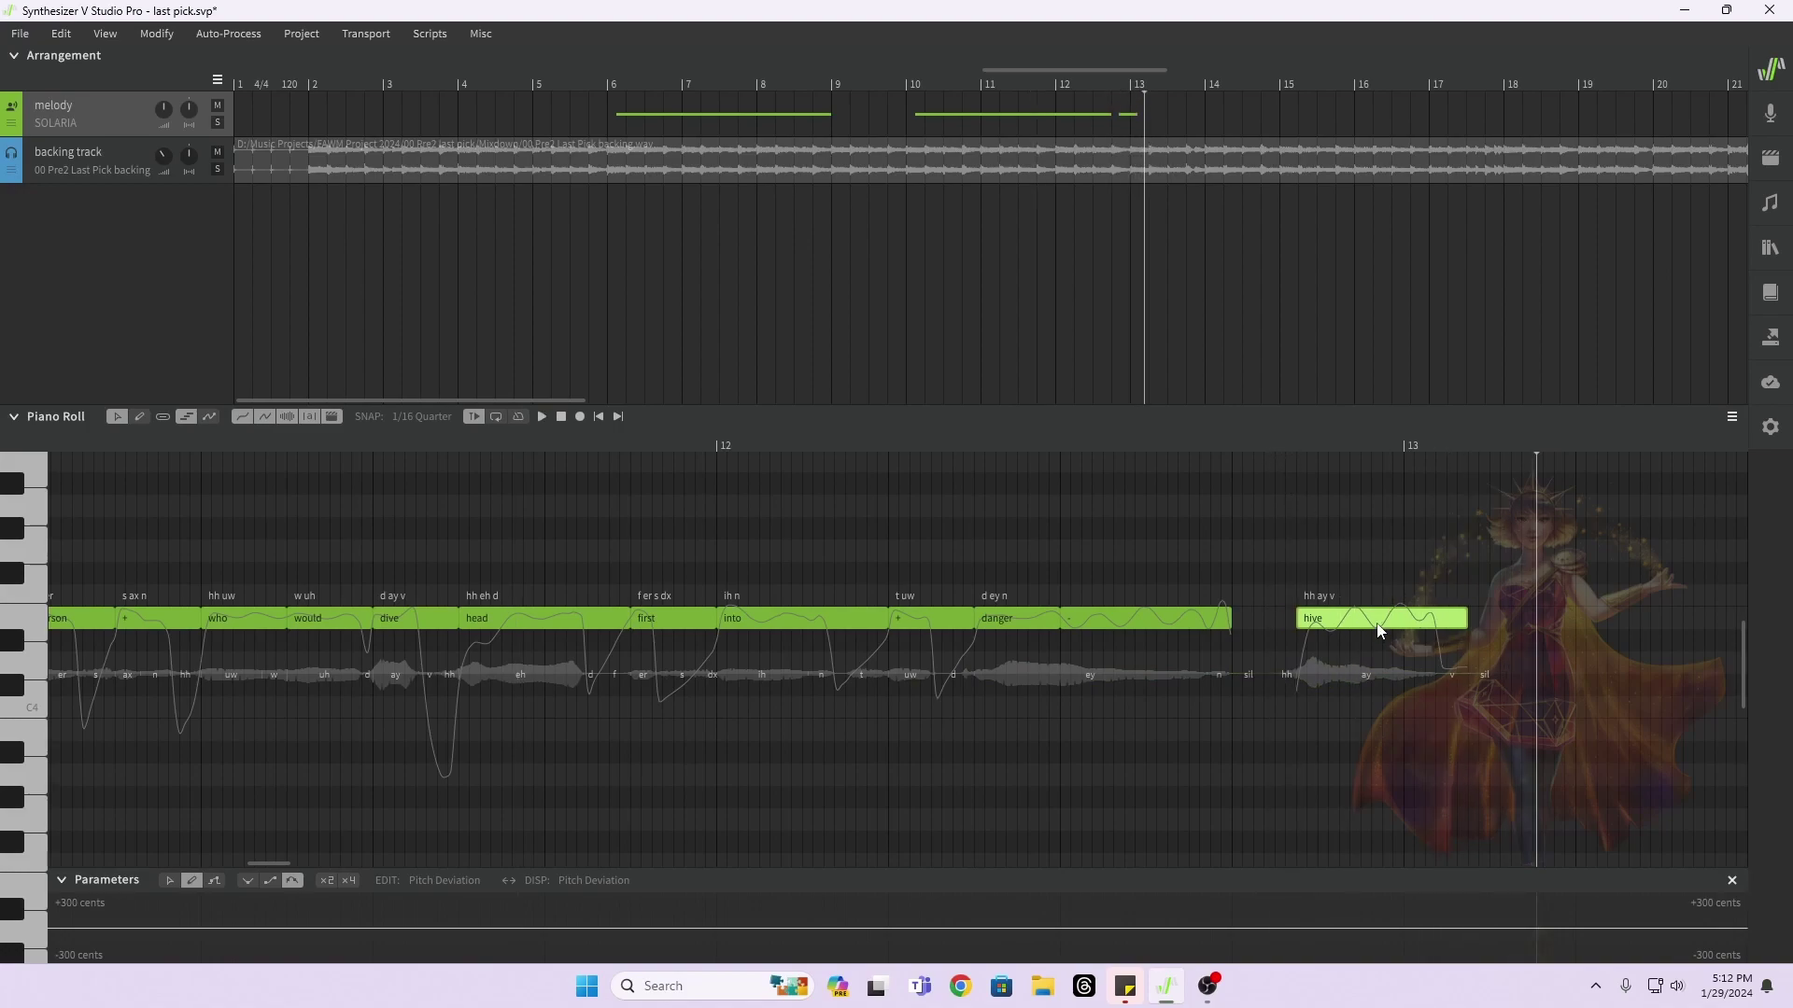
key(Delete)
Step: Play bar 11 and add the phoneme "cl" to the end of the "would" note's phonemes
scroll(738, 618, left, 3)
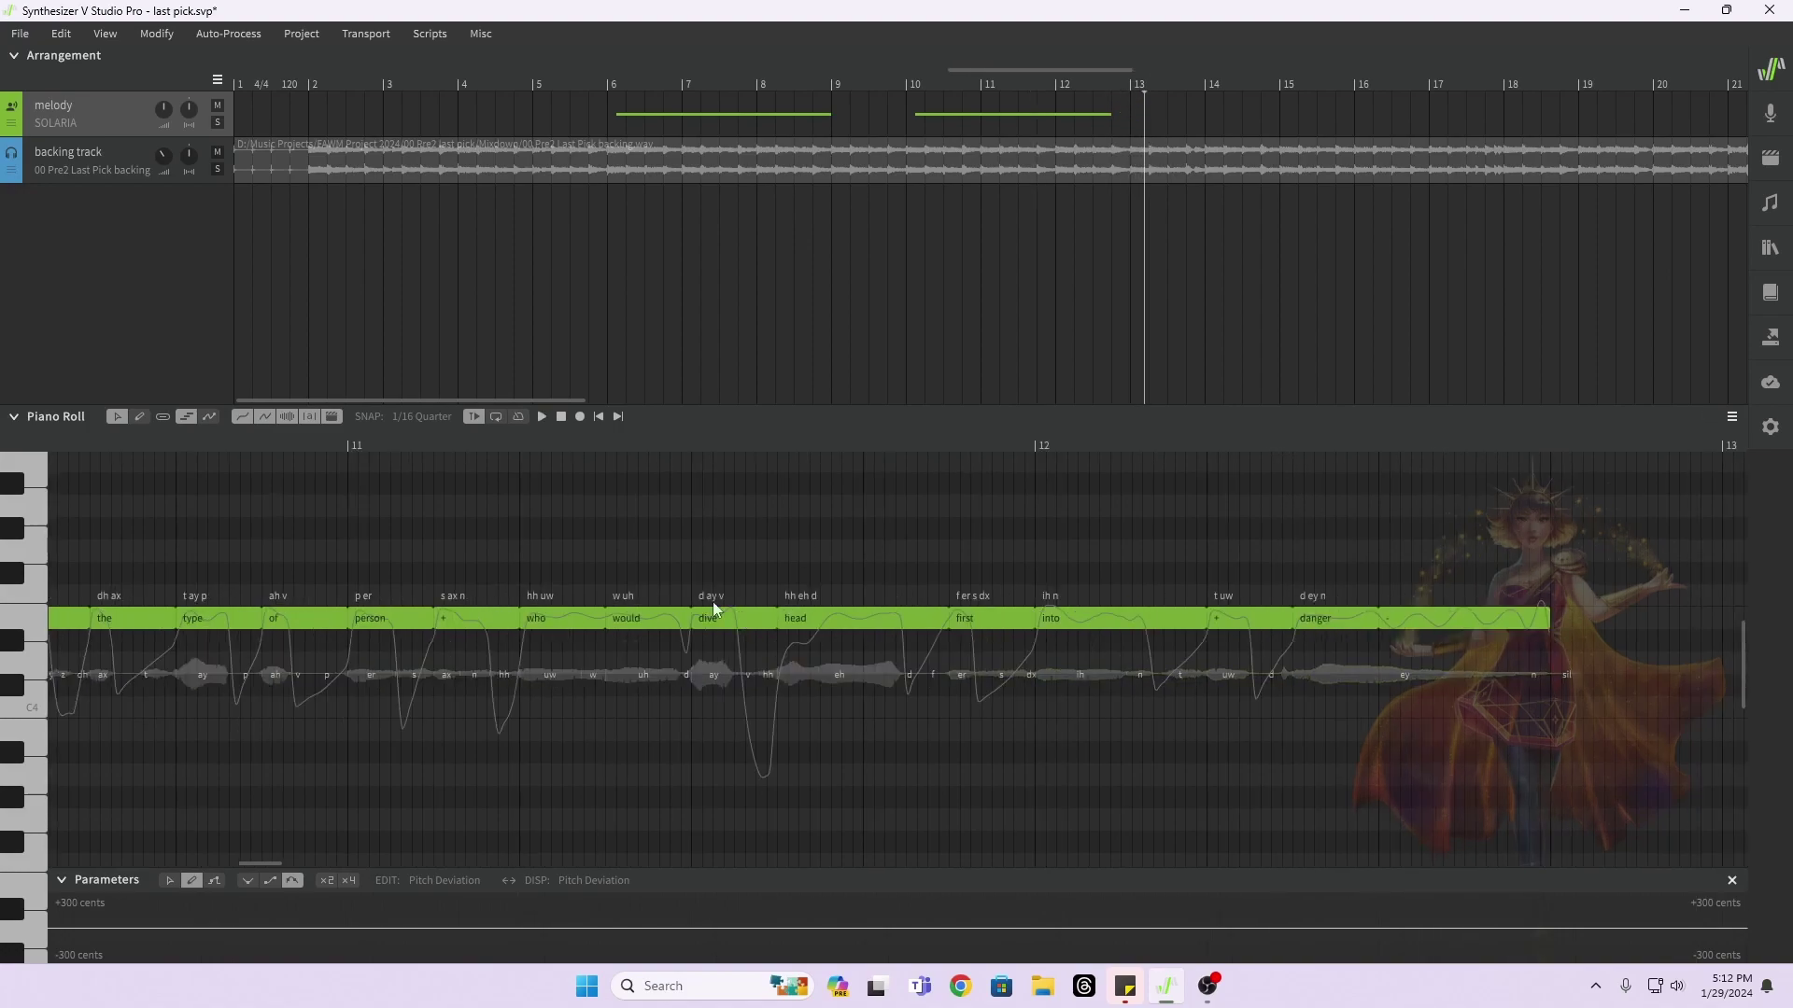
scroll(594, 553, left, 2)
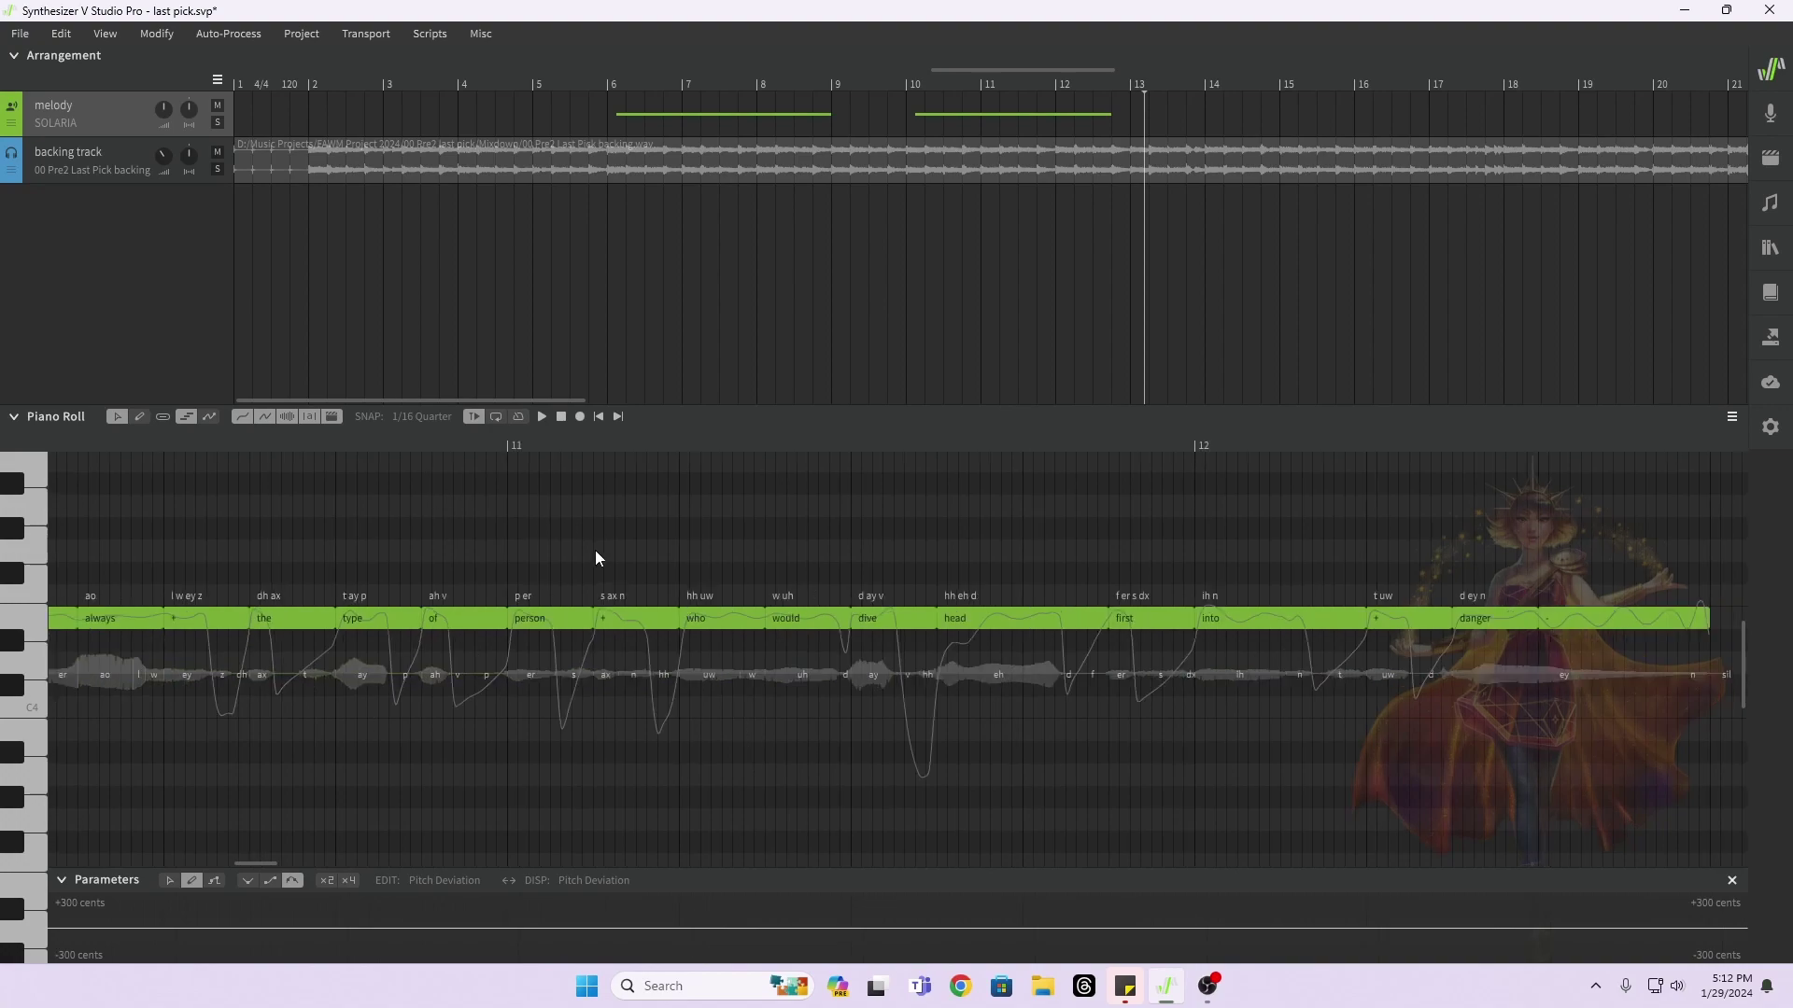
click(603, 445)
key(space)
key(space)
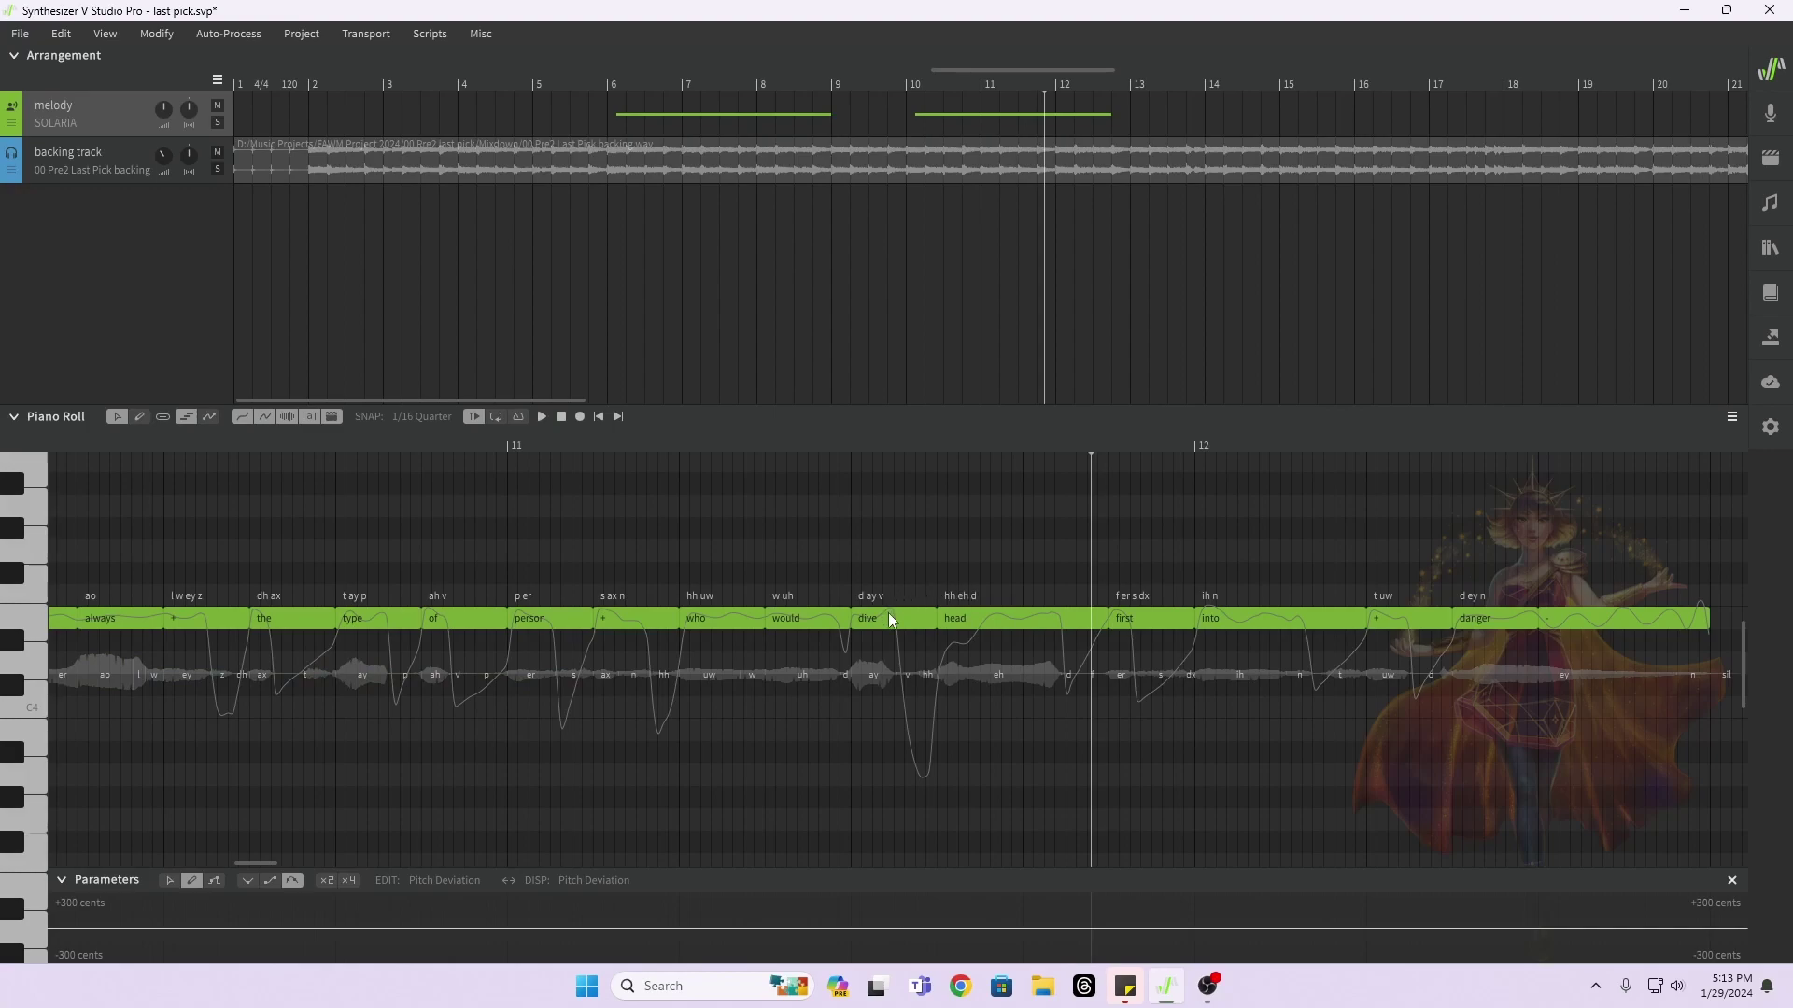
click(790, 596)
text(cl)
key(Return)
Step: Play bar 11 several times to check how "would" leads into "dive"
click(598, 445)
key(space)
key(space)
click(707, 440)
key(space)
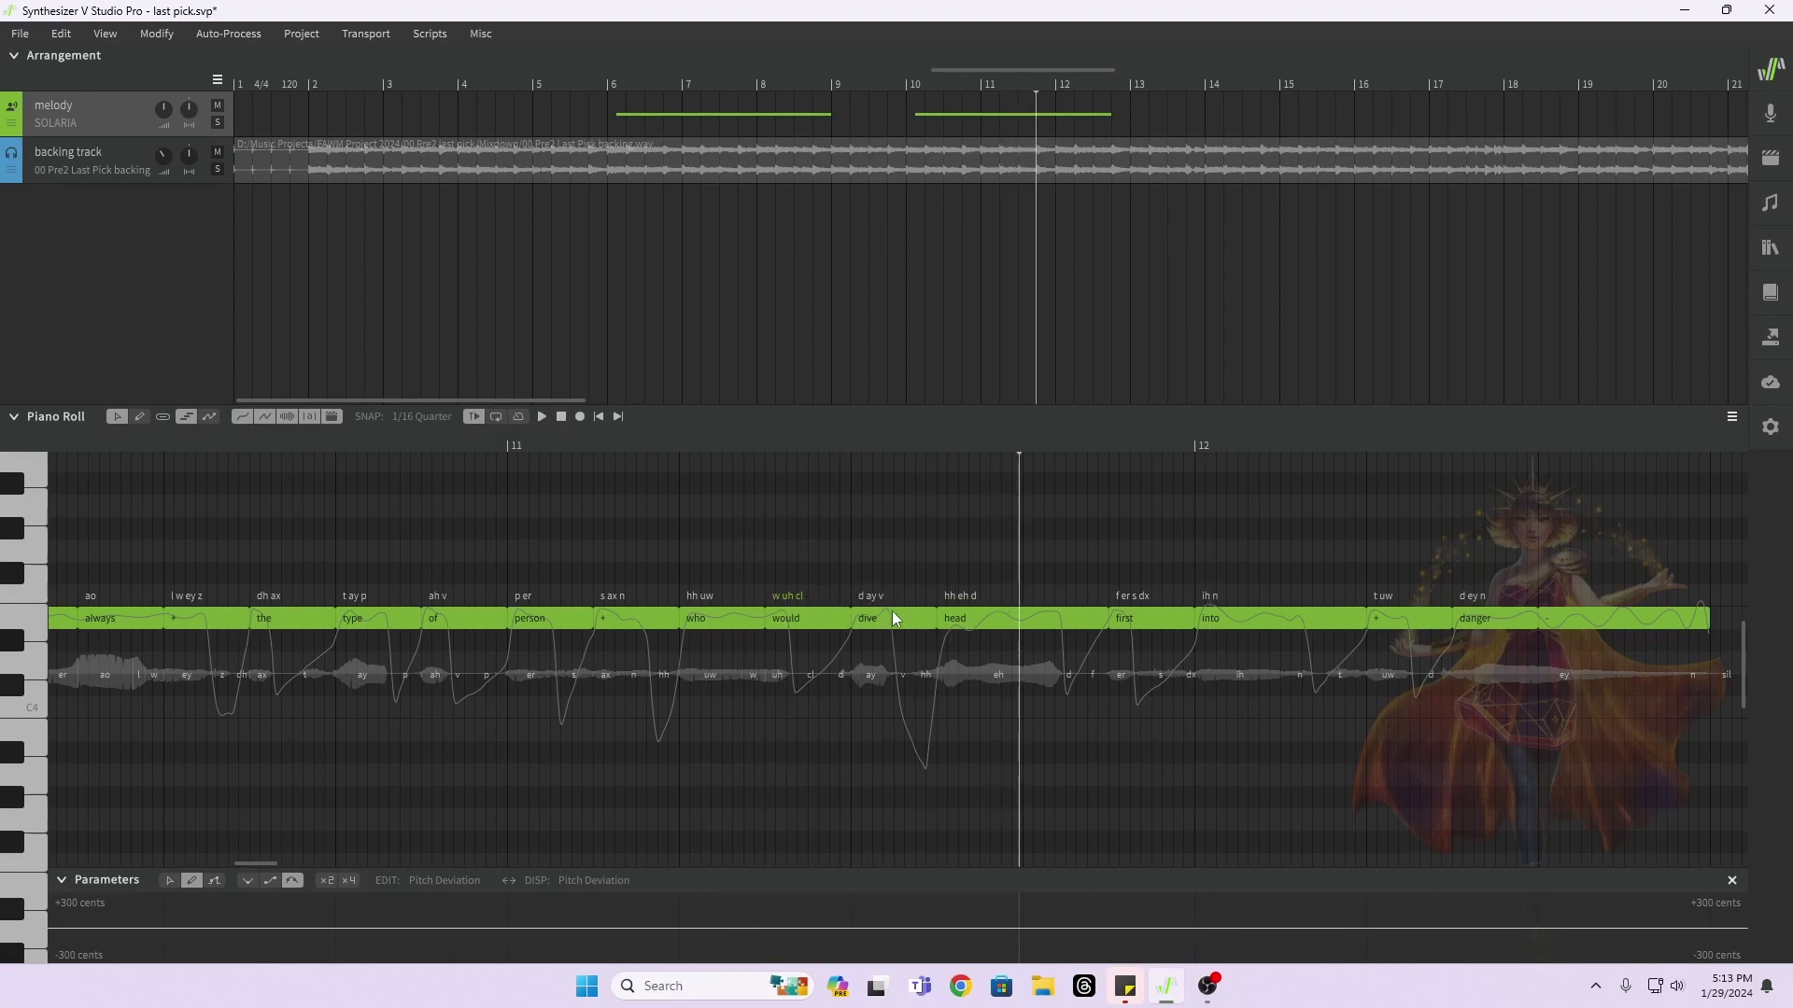
click(709, 439)
key(space)
key(space)
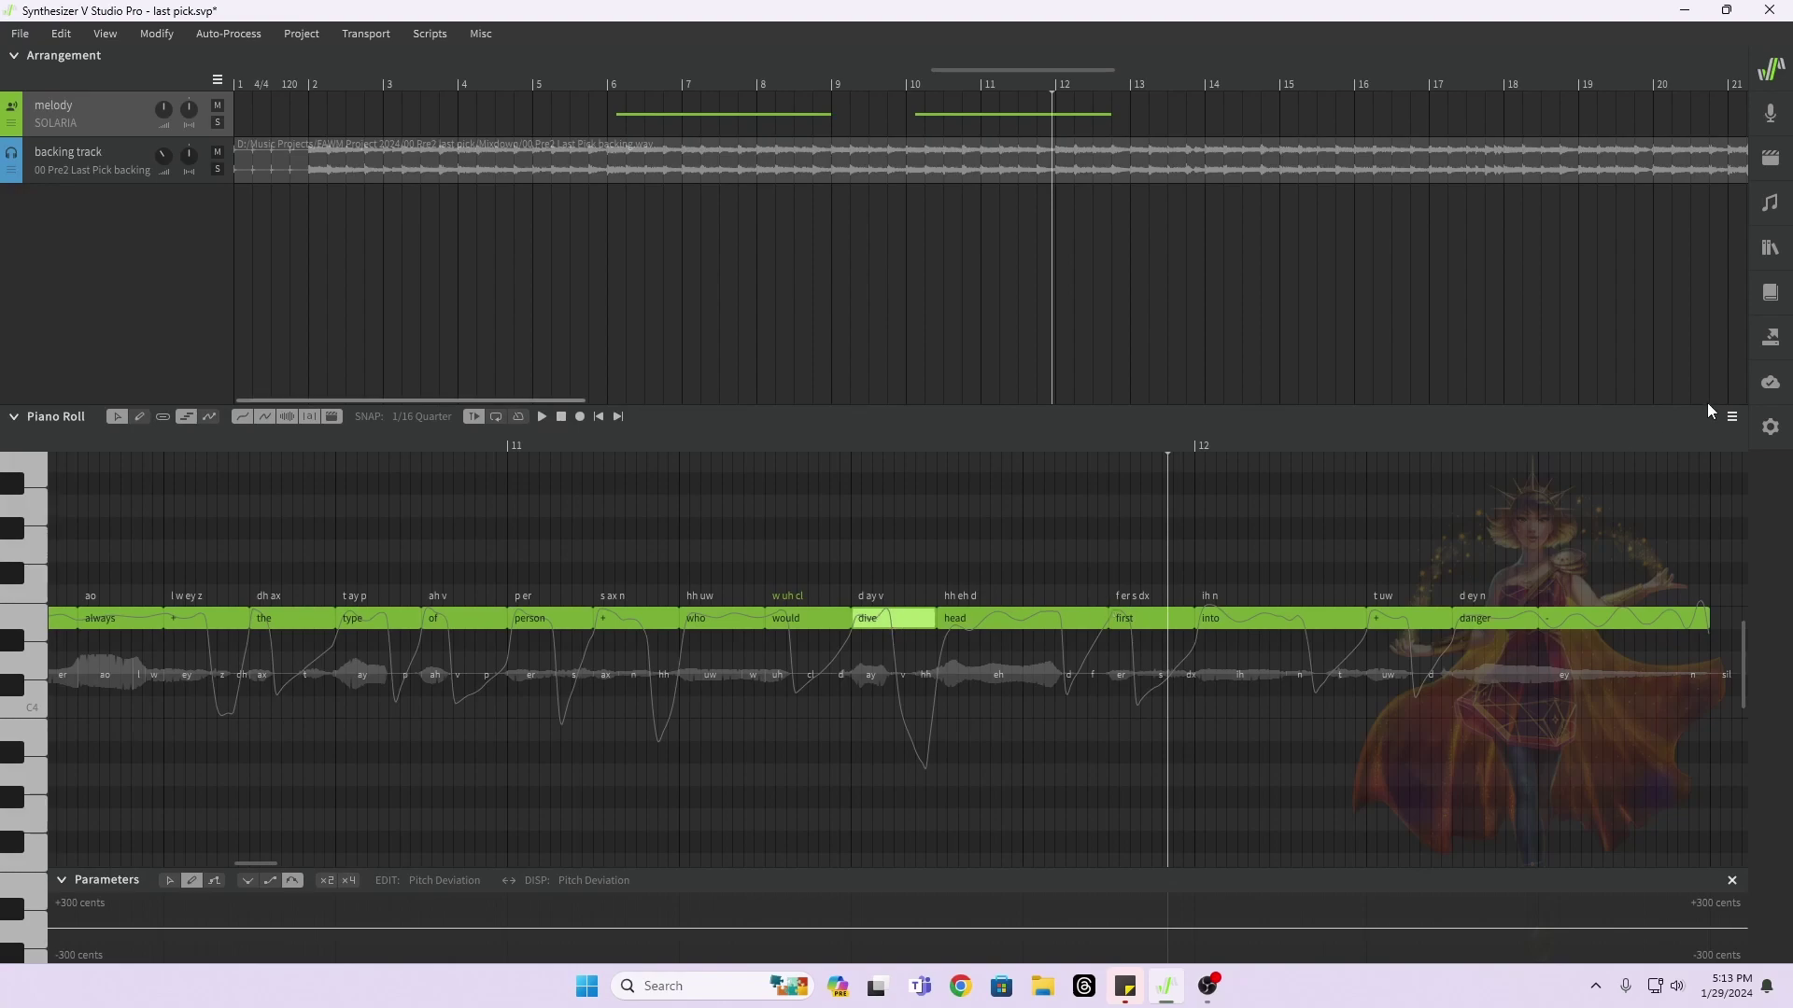
Step: Try a 180% duration for the "ay" phoneme of the "dive" note, listen to it, and reset it to 100%
click(1769, 203)
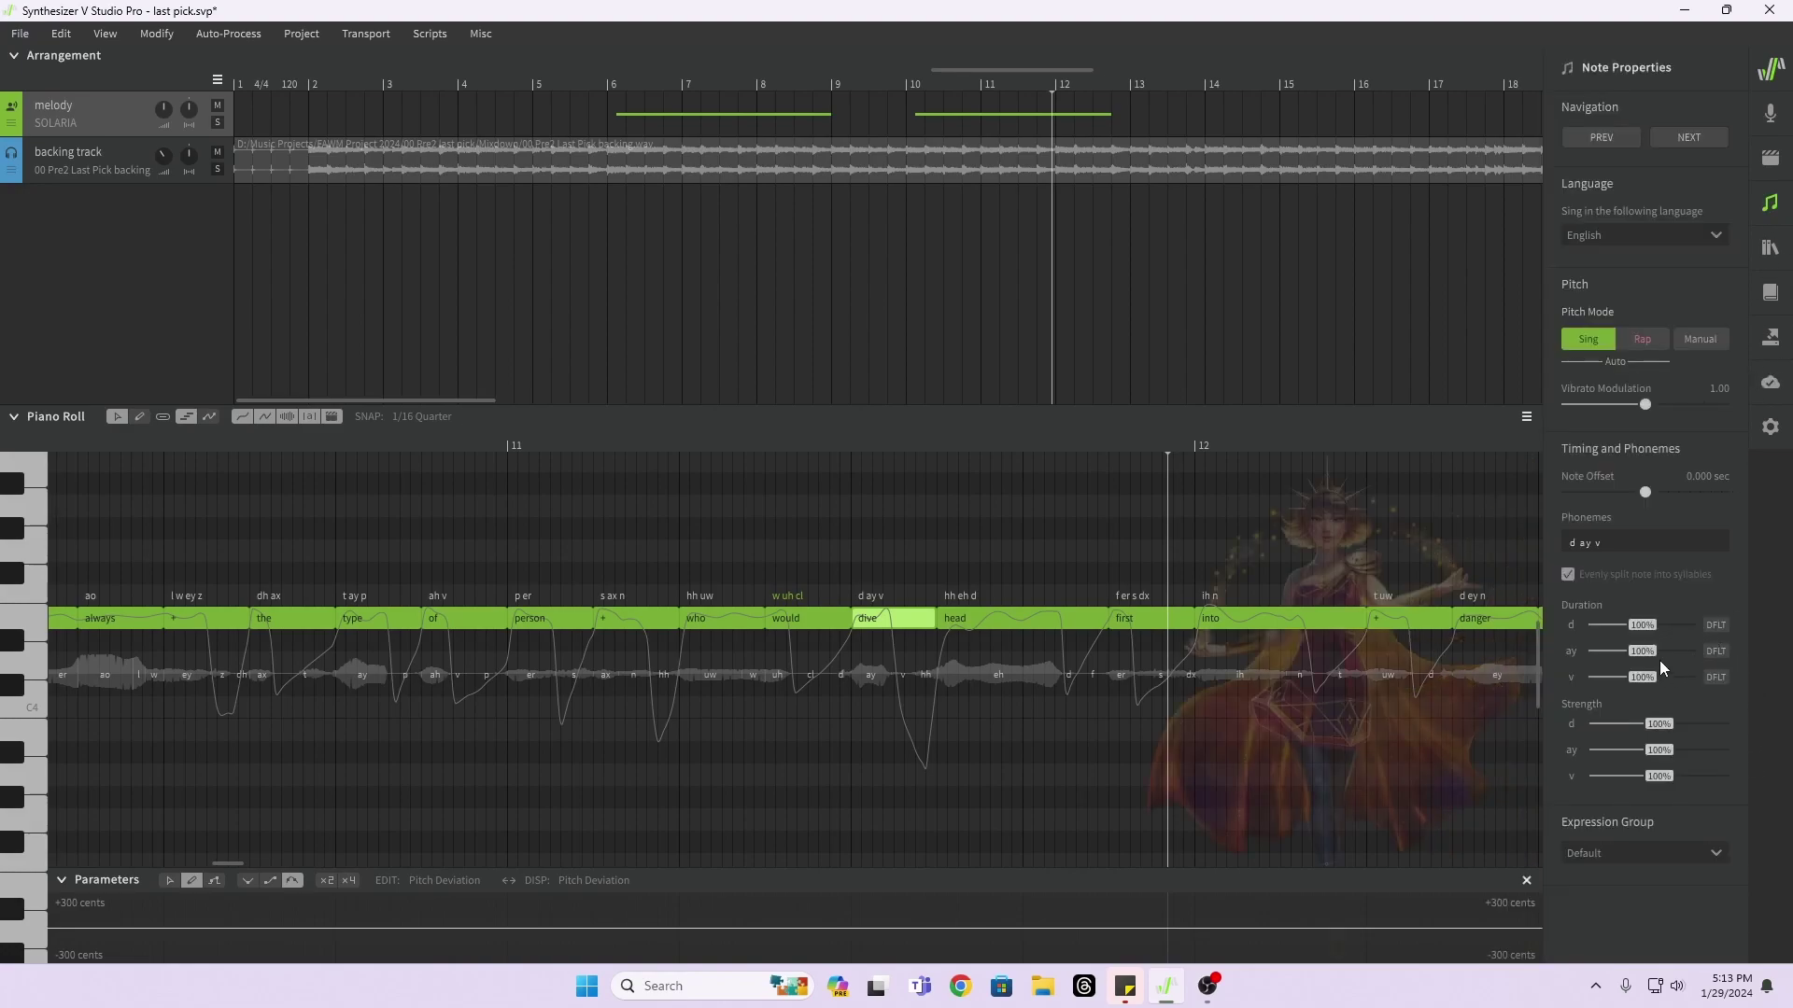
click(1714, 652)
click(534, 439)
key(space)
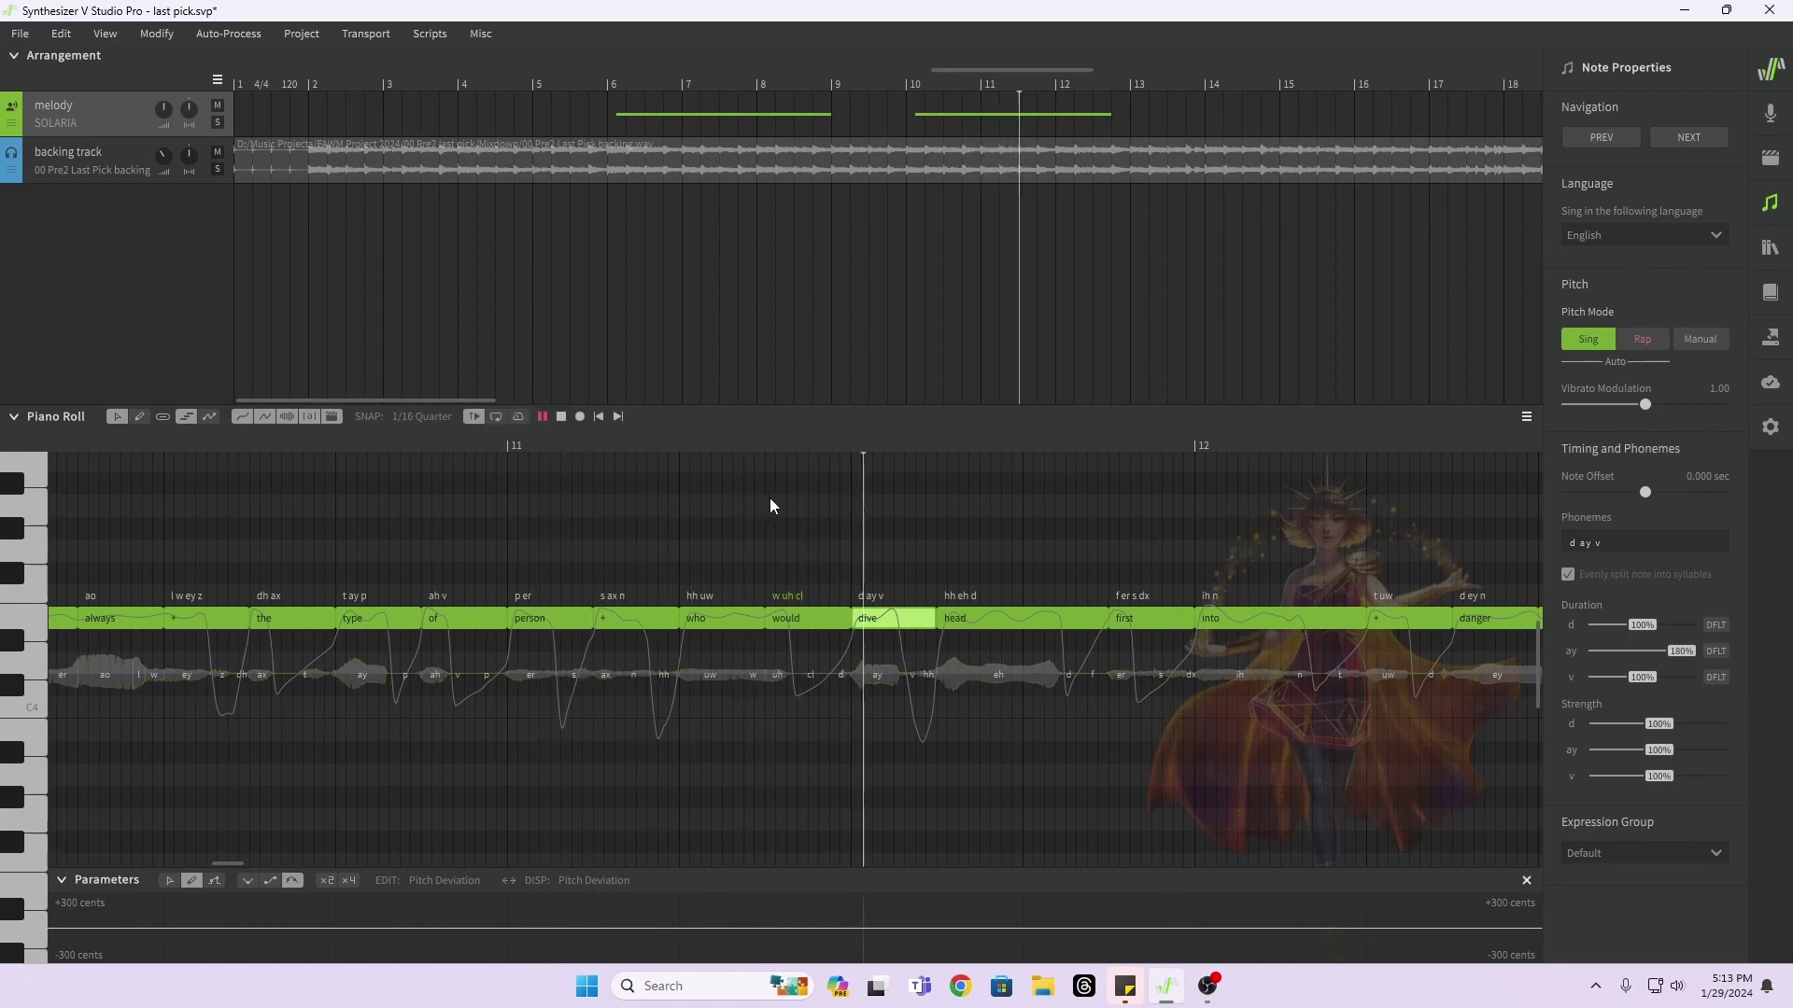
key(space)
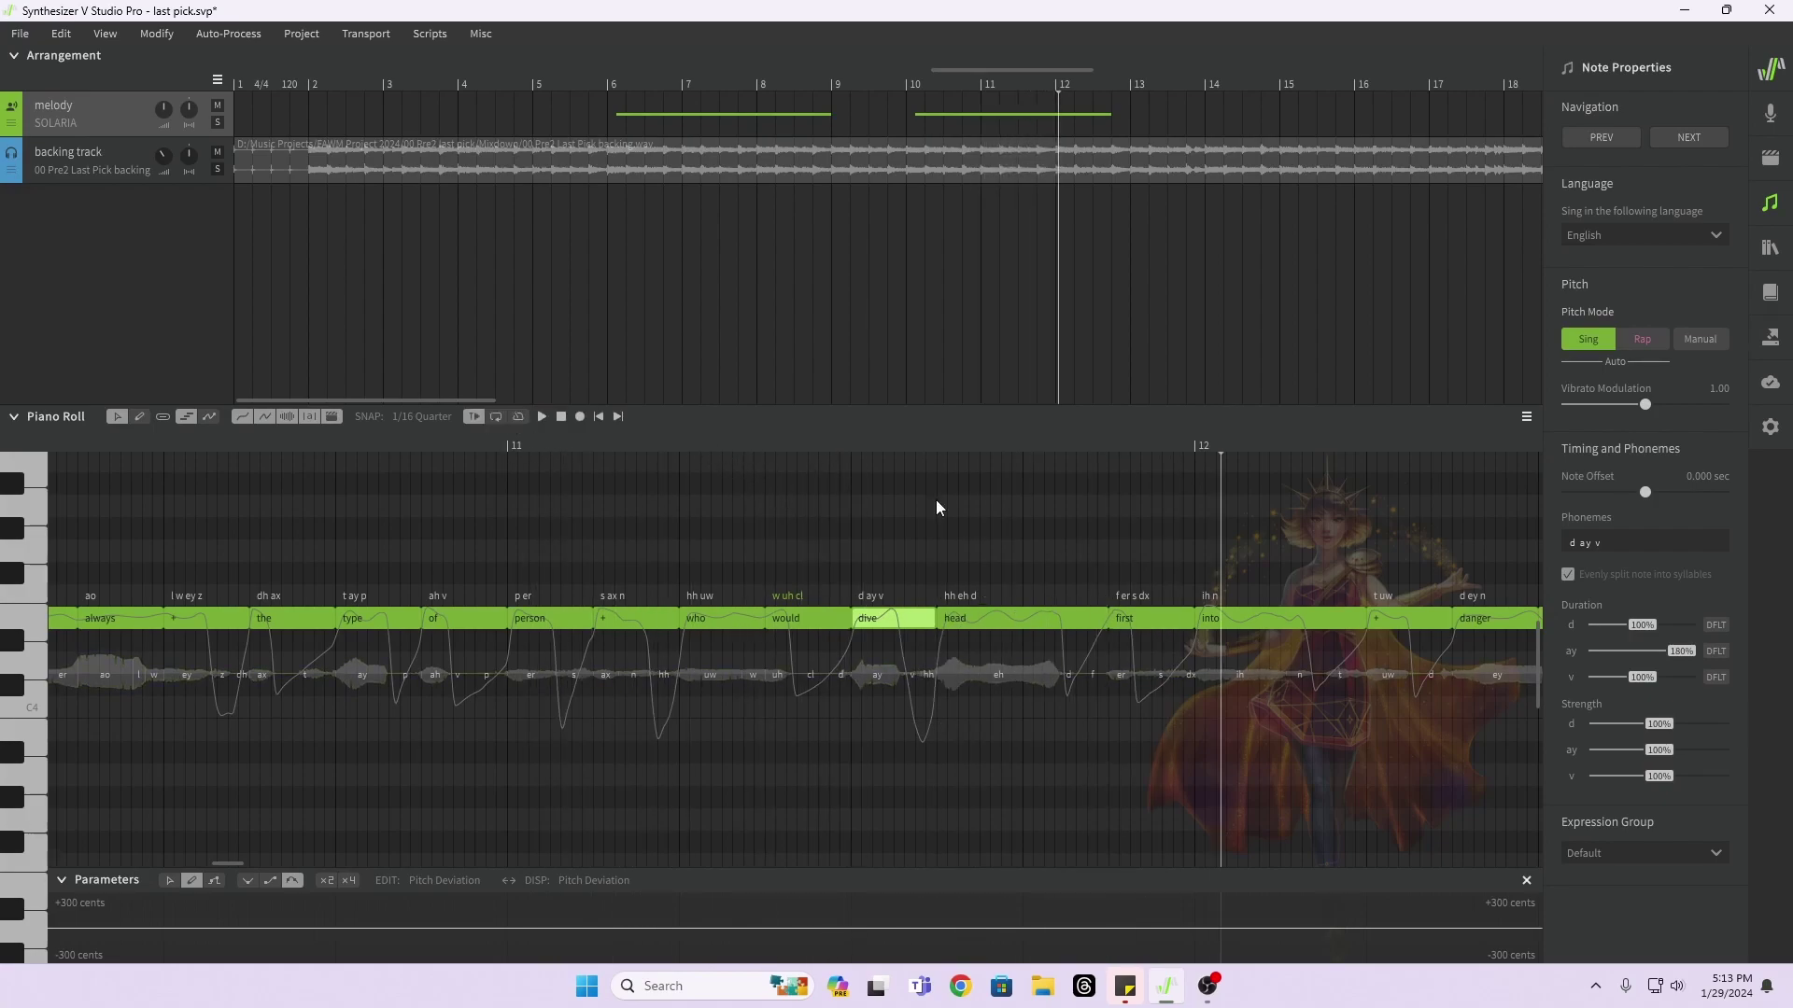
drag(1692, 651, 1637, 654)
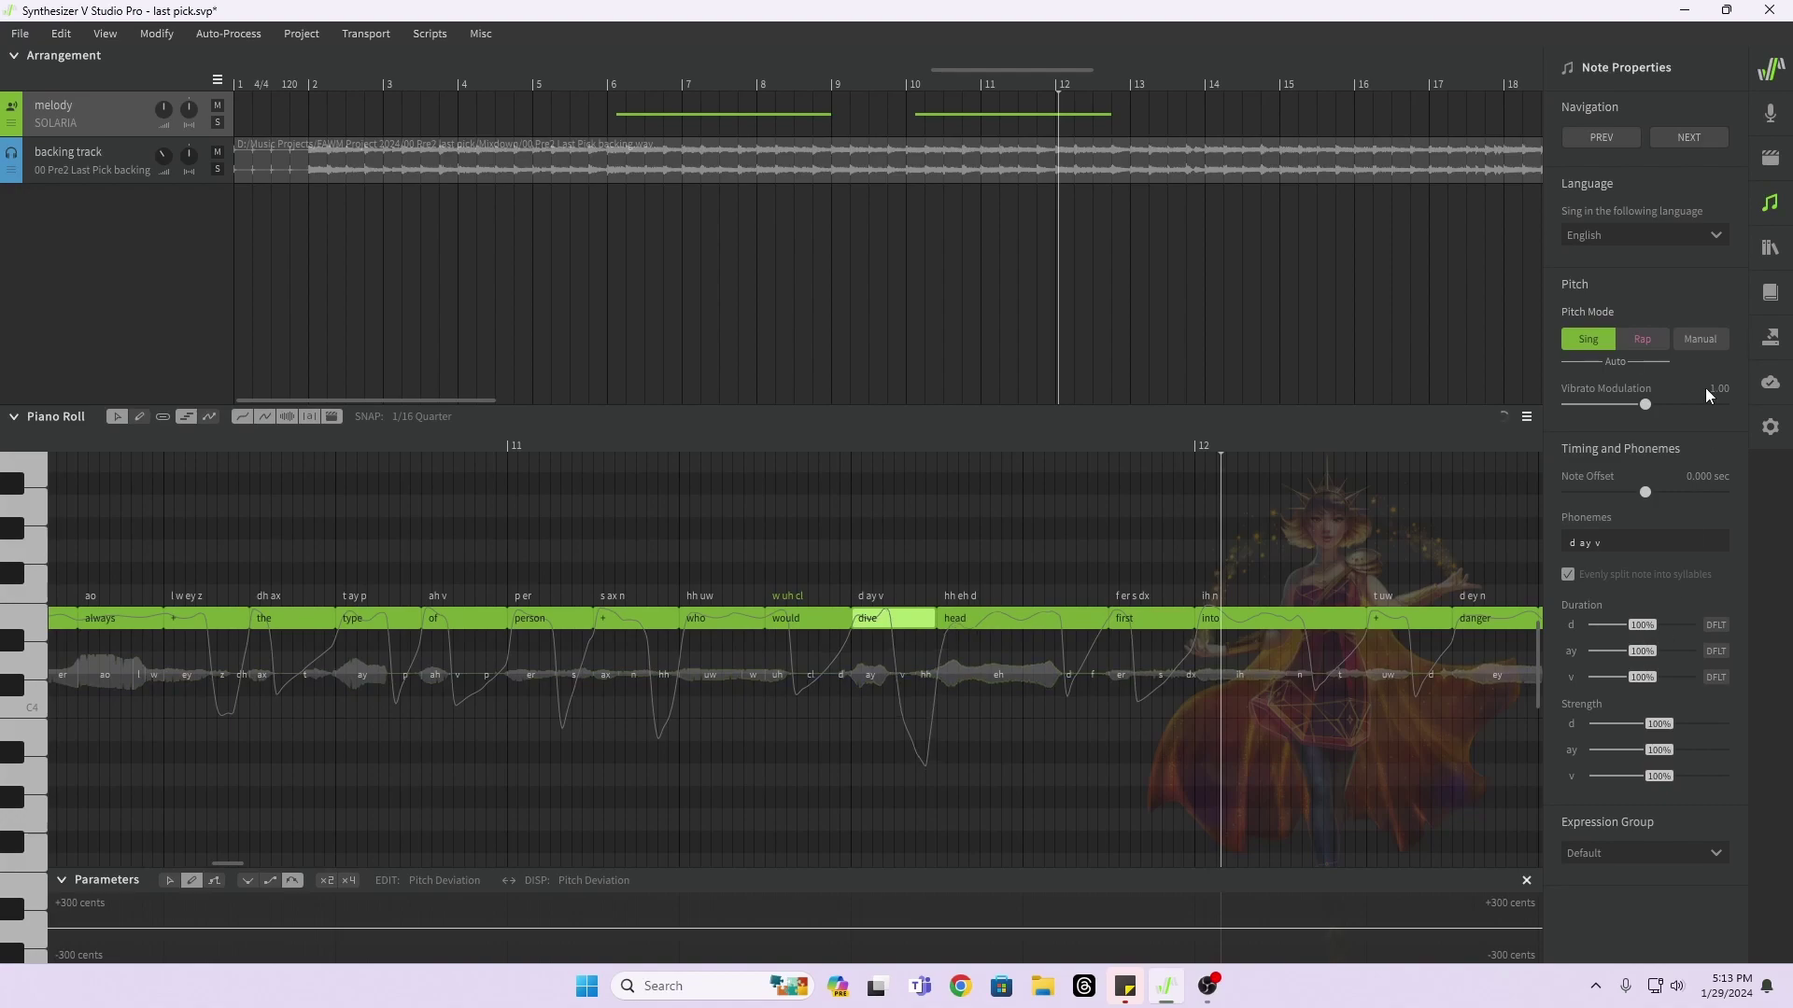
click(1772, 204)
Step: Extend "dive" to a quarter note while shortening "head" to an eighth note, and play the change back
click(976, 620)
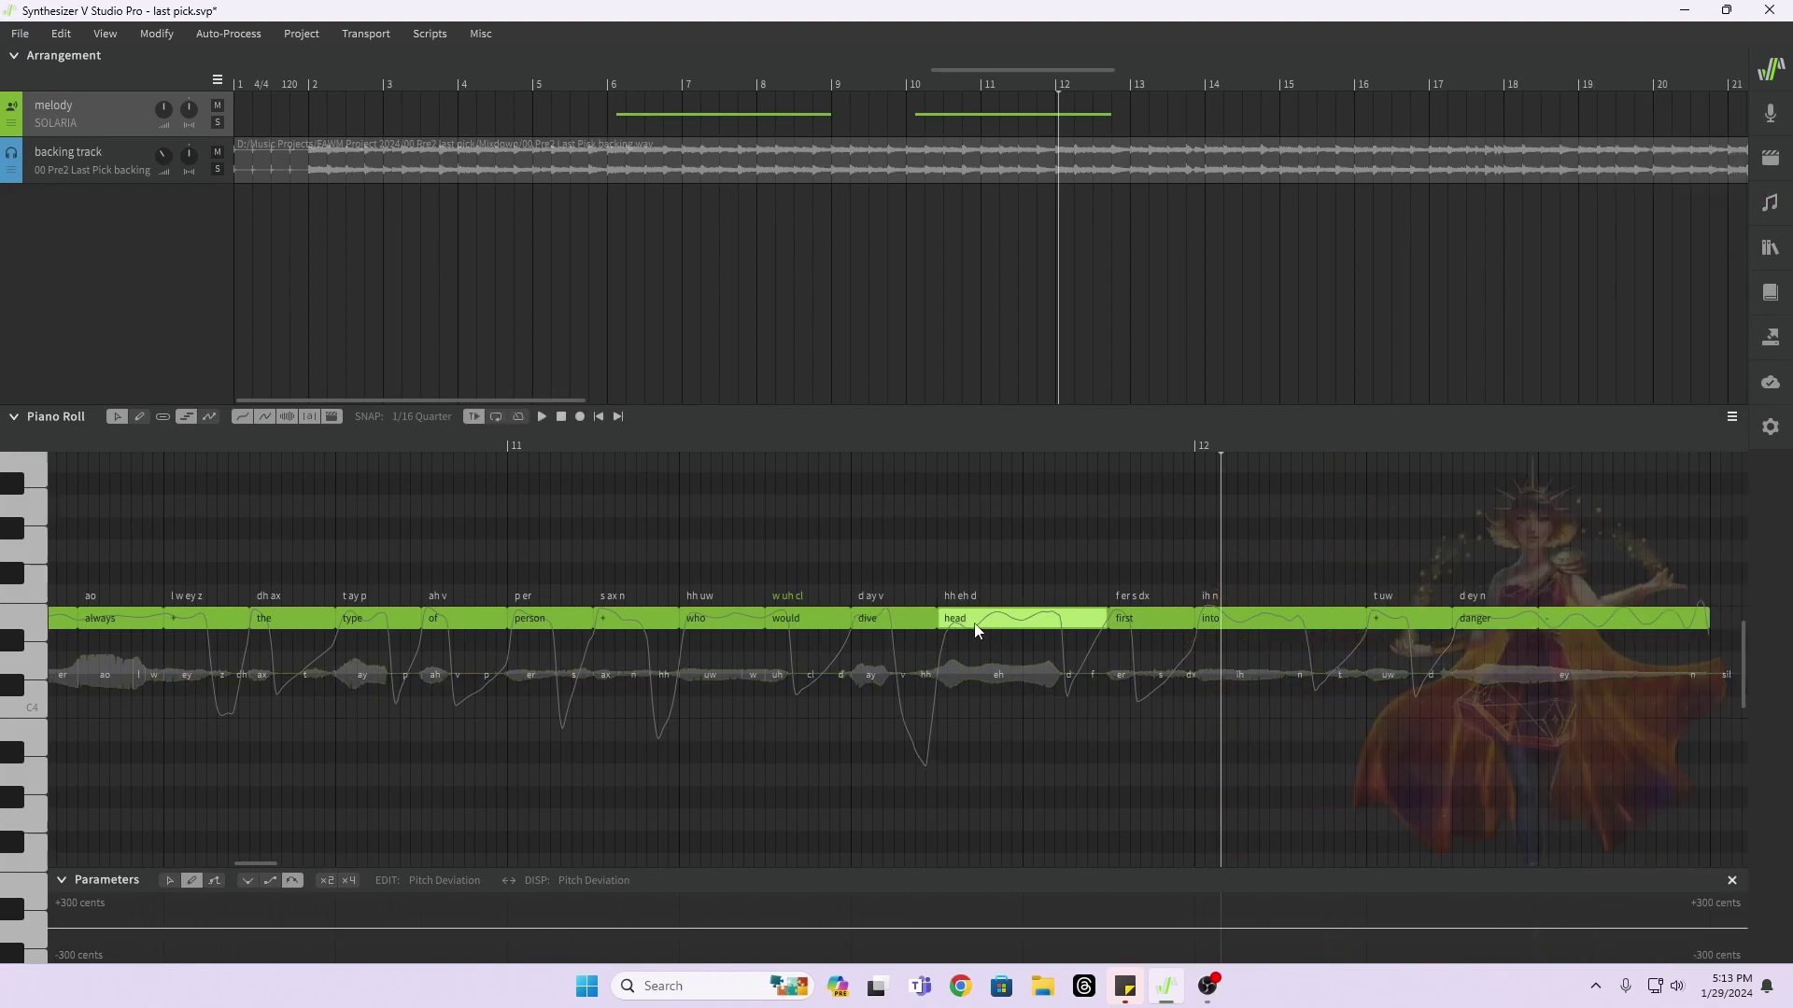
drag(936, 620, 1022, 628)
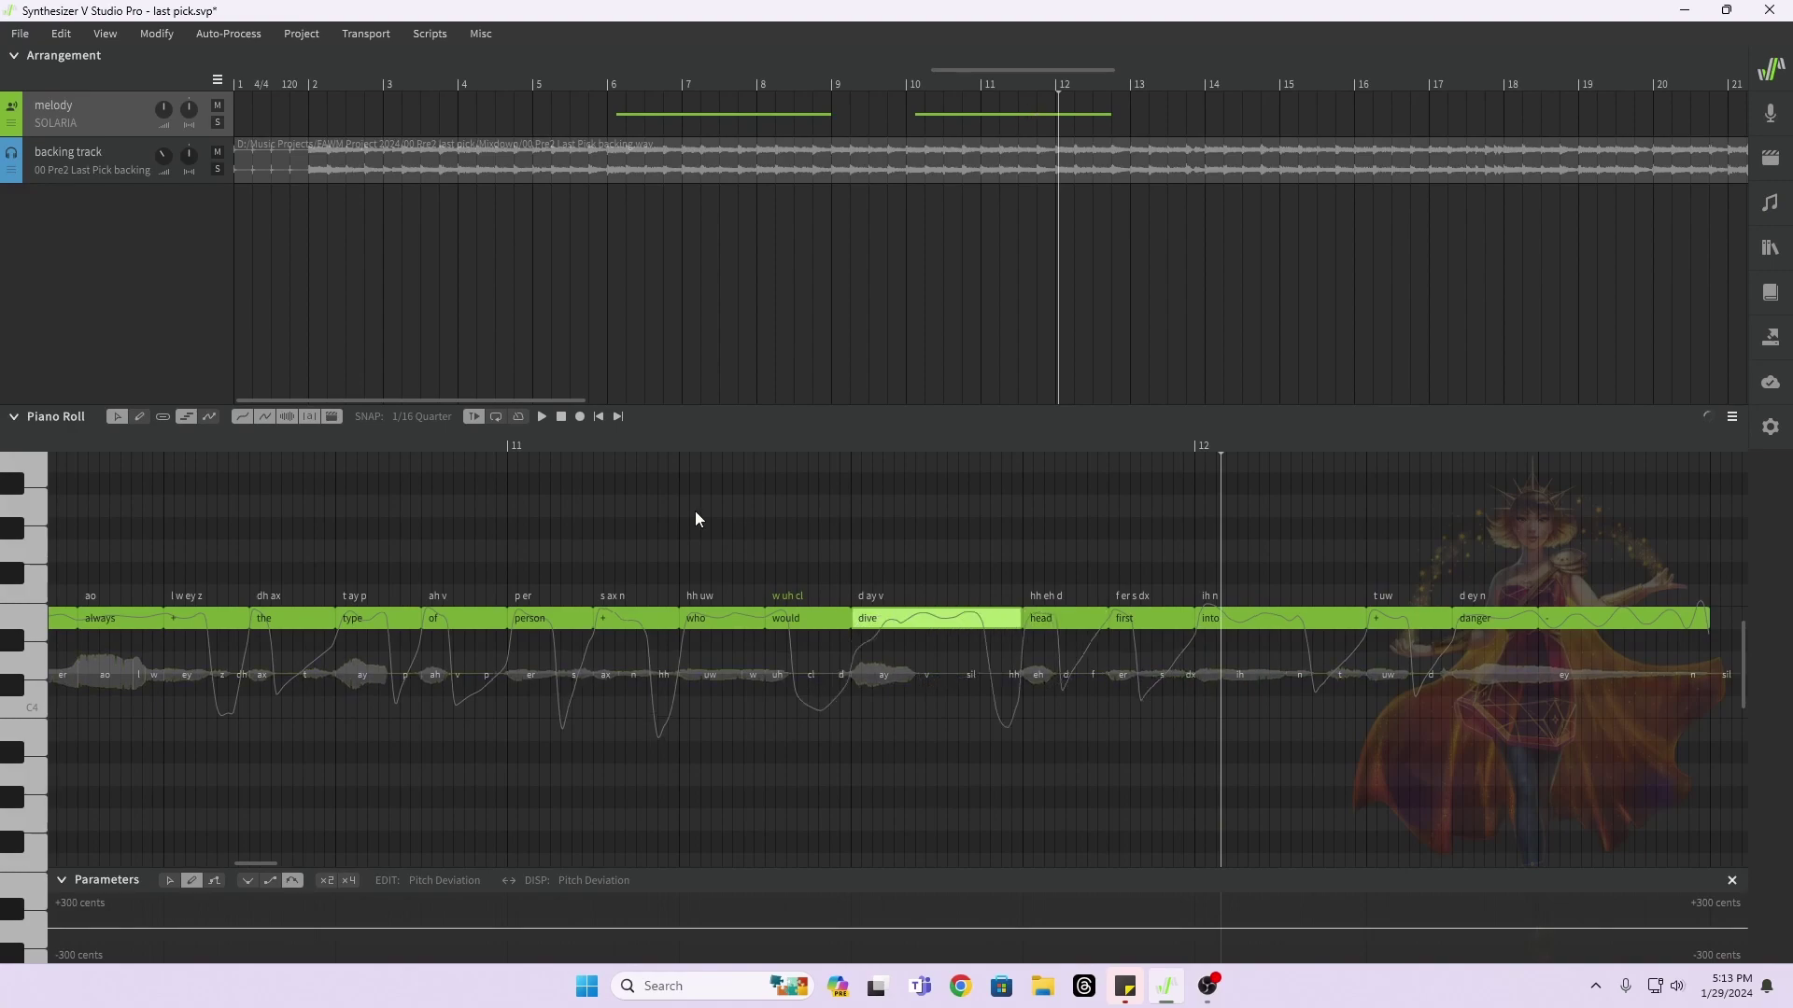
click(485, 440)
key(space)
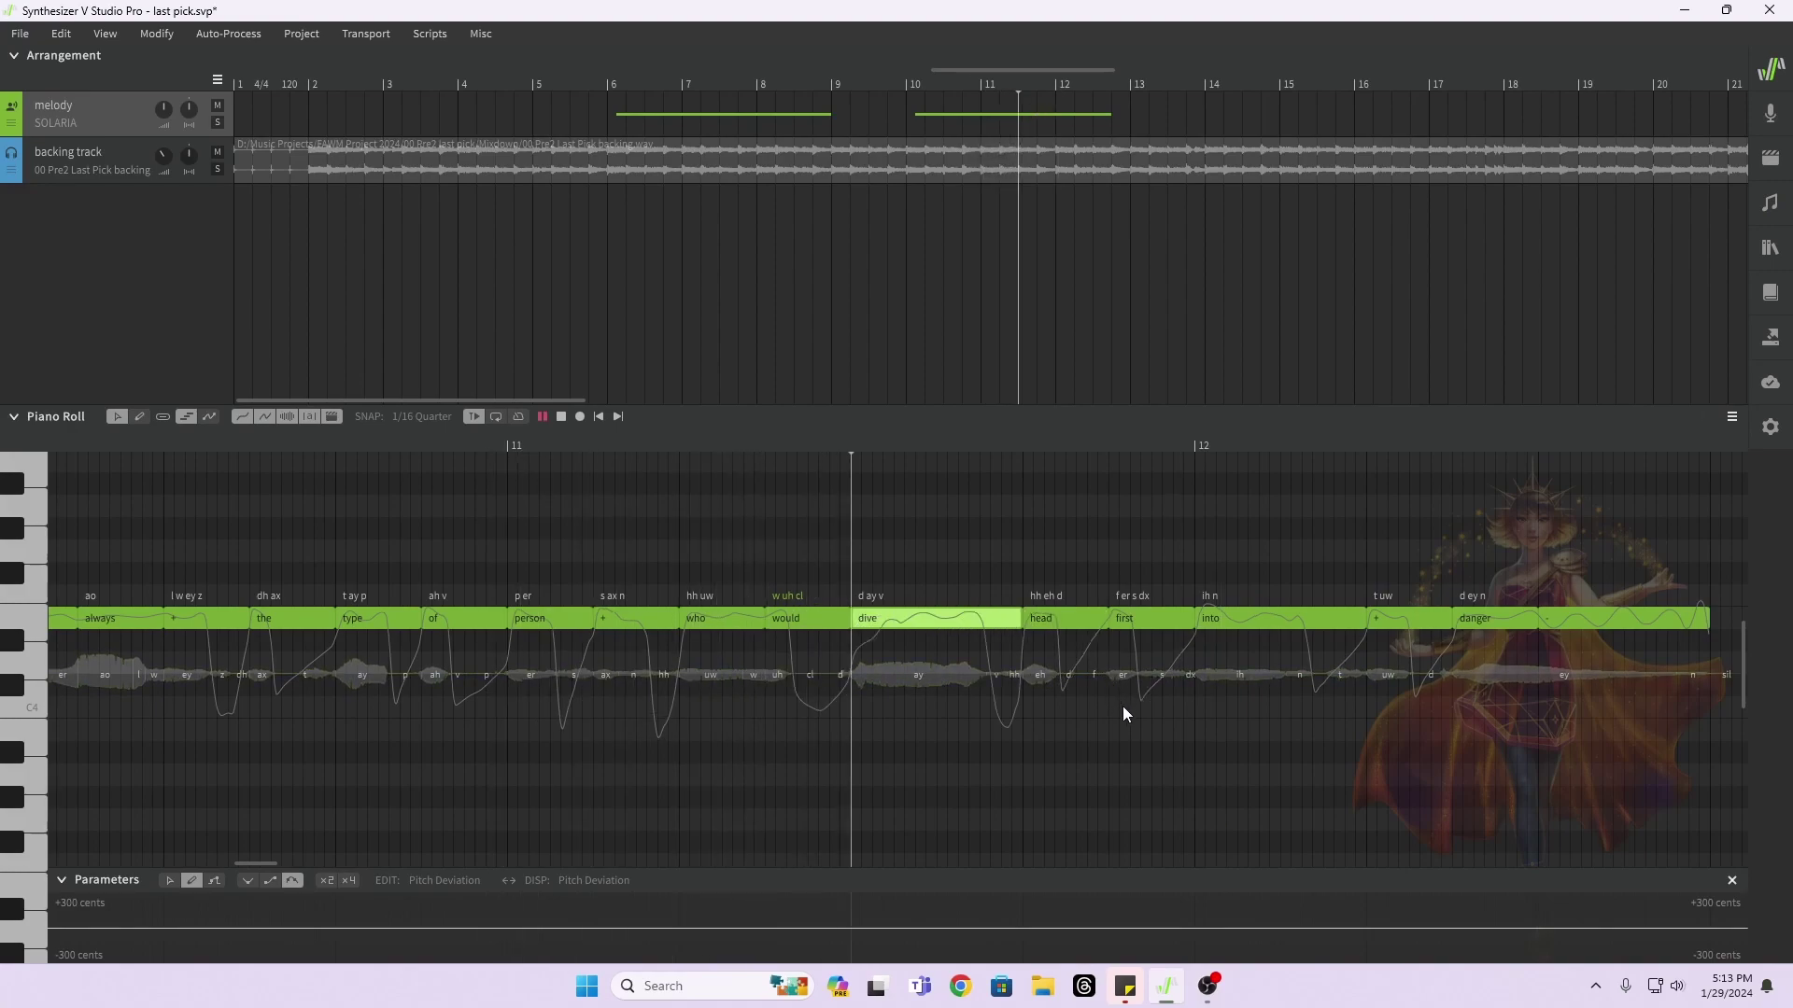
key(space)
scroll(1029, 684, right, 5)
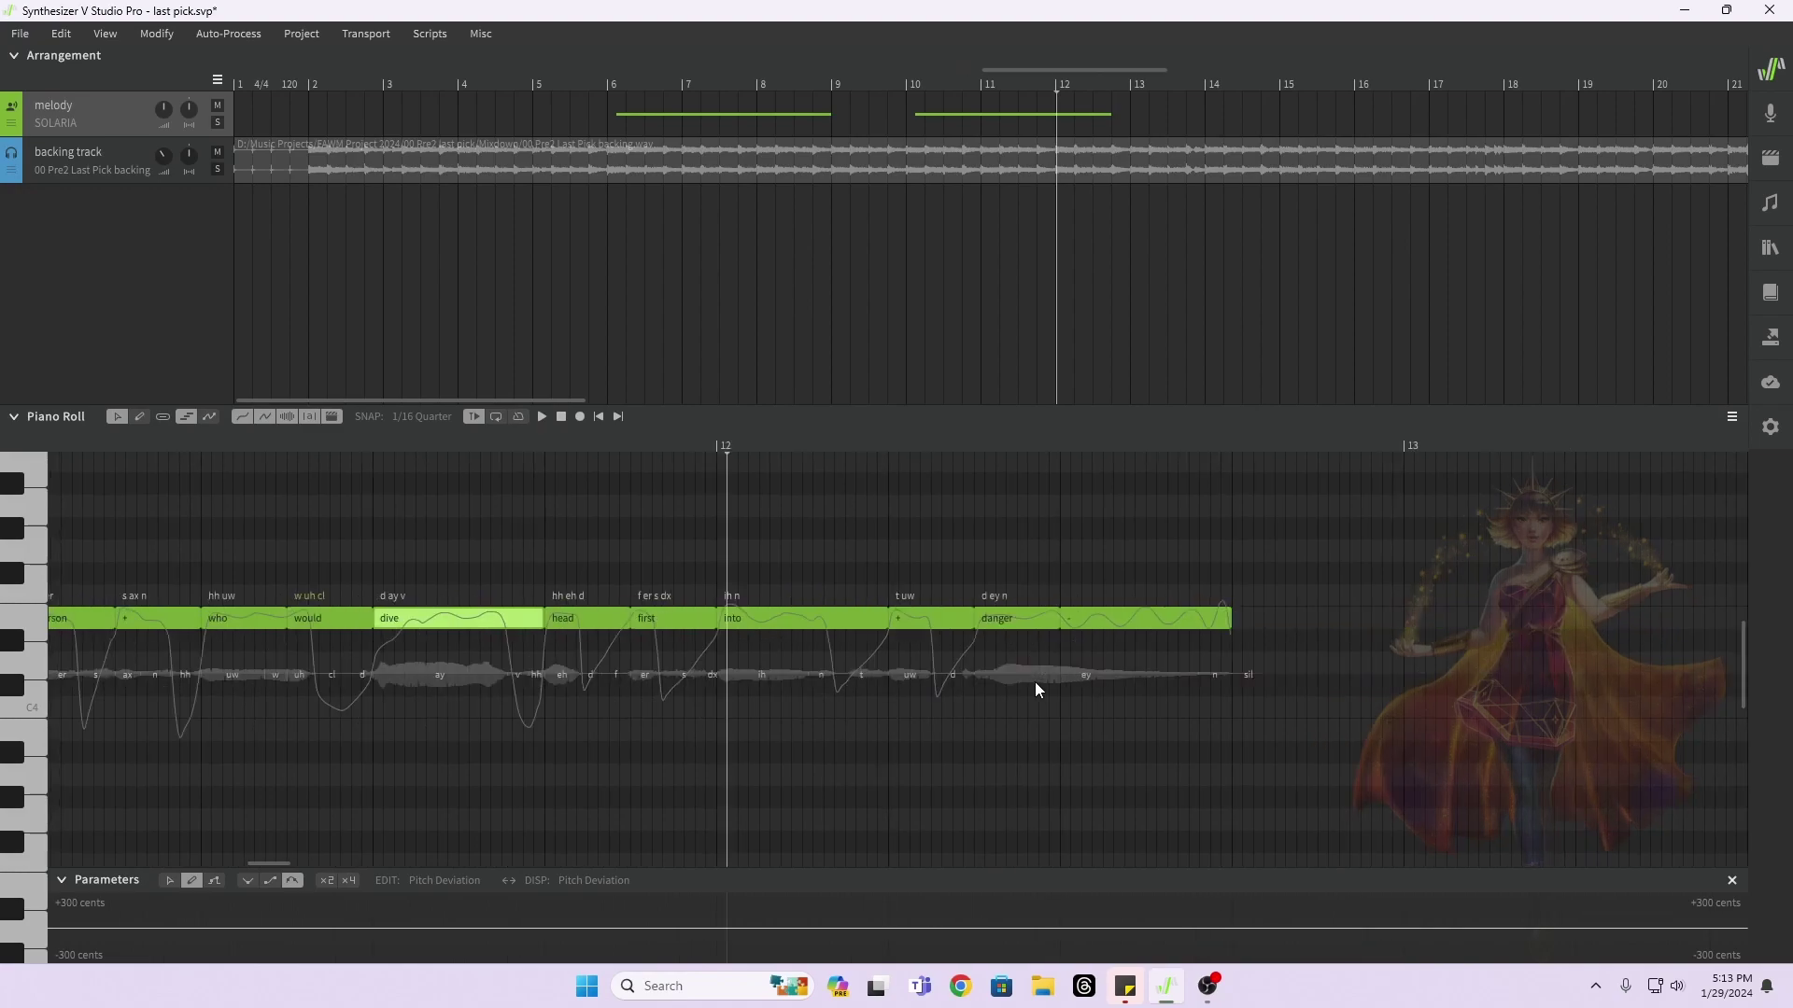
click(272, 439)
key(space)
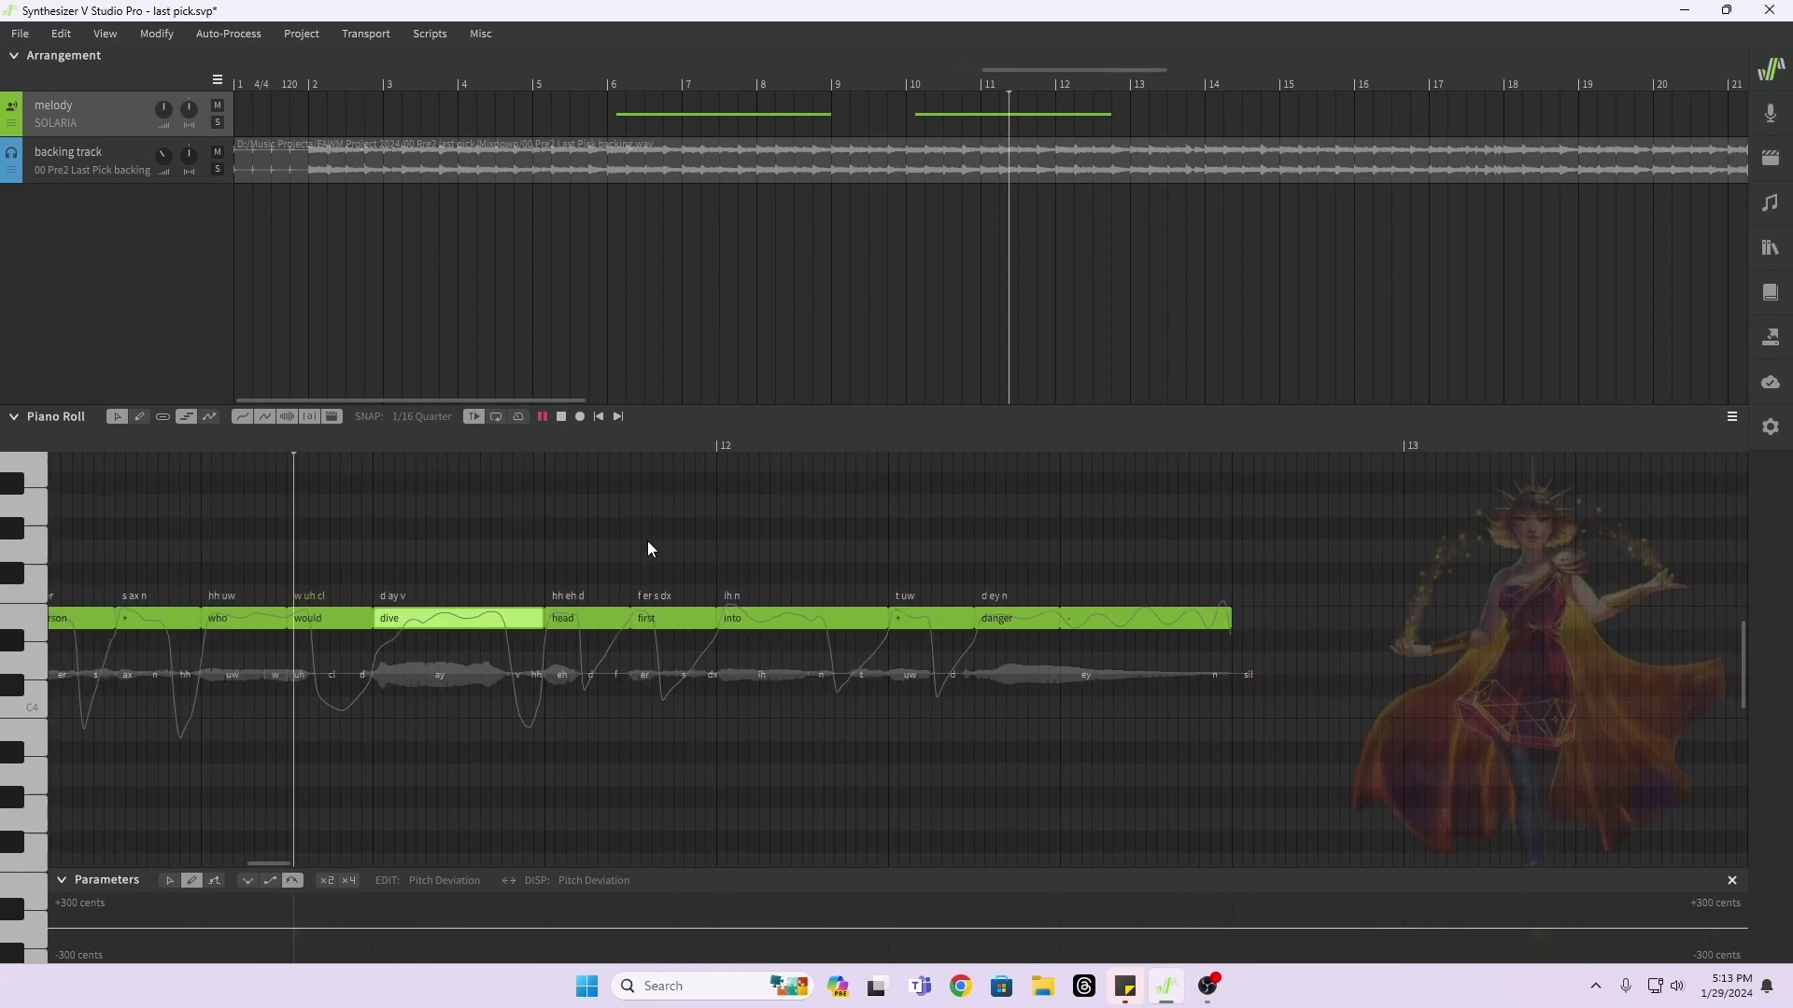
key(space)
Step: Shorten "into" to an eighth note by moving the notes after it an eighth note earlier, and play the result
mouse_move(884, 616)
mouse_down()
mouse_move(794, 616)
mouse_move(1272, 708)
mouse_up()
drag(956, 628, 872, 627)
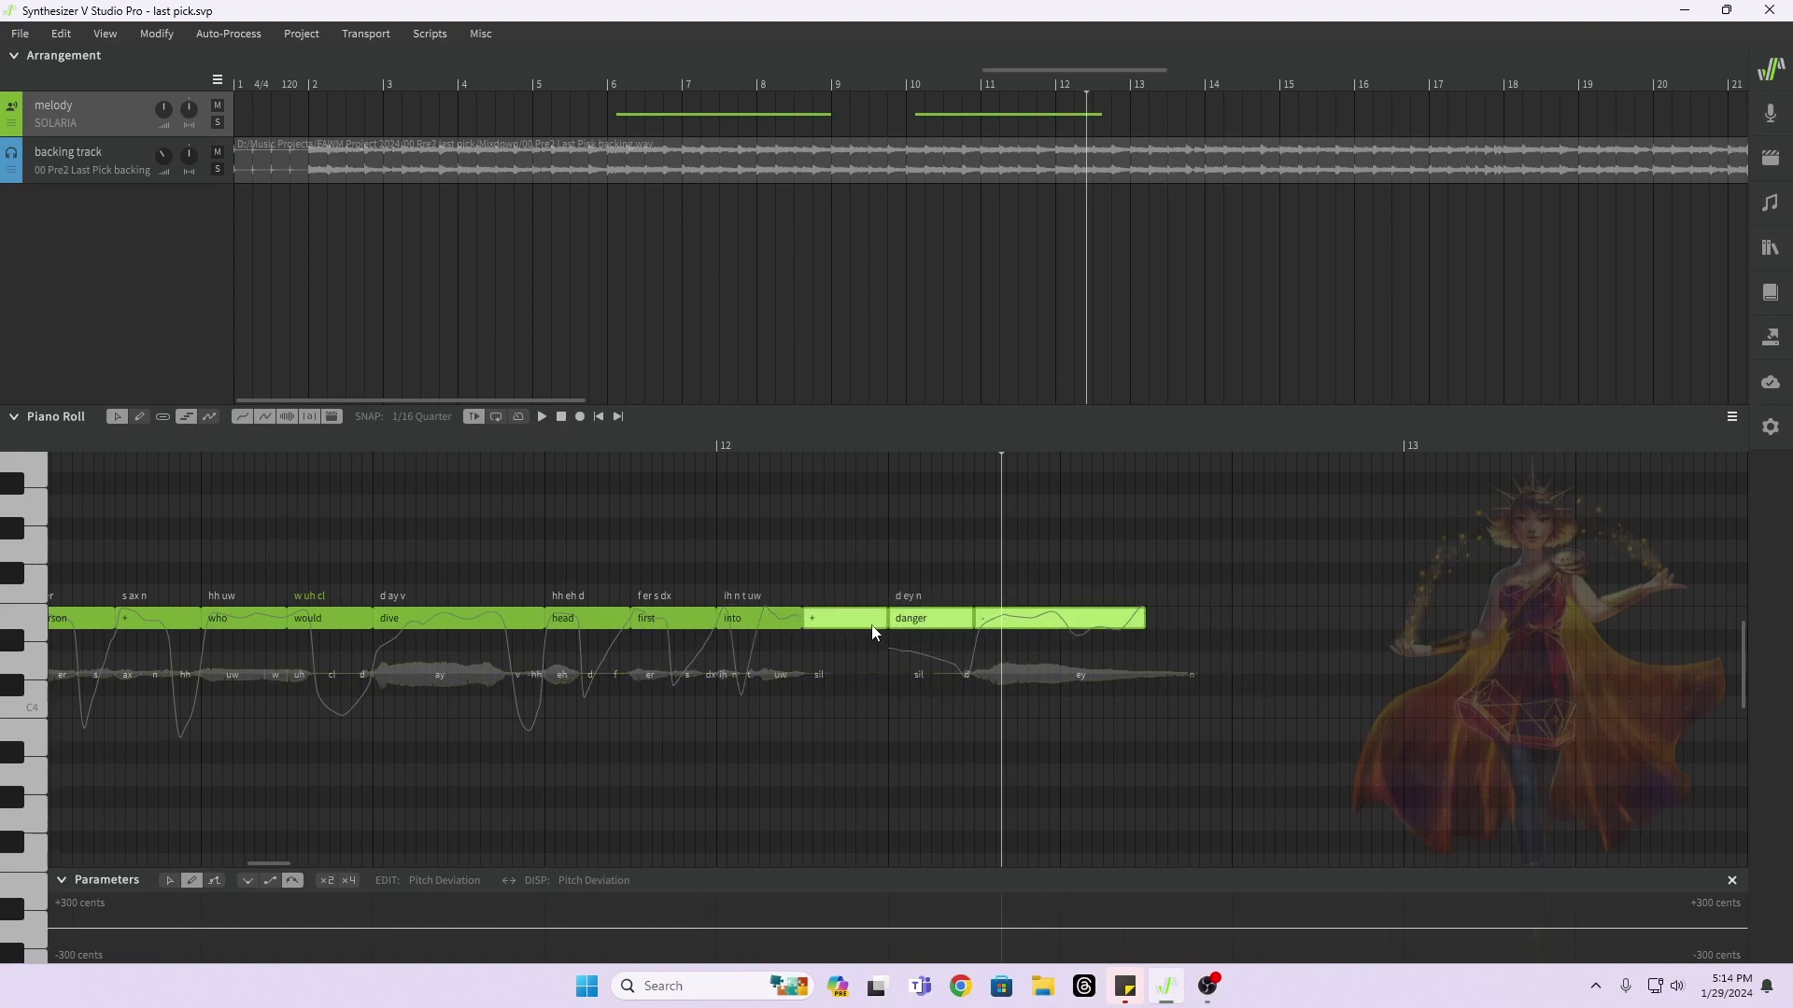
click(563, 440)
key(space)
click(1018, 690)
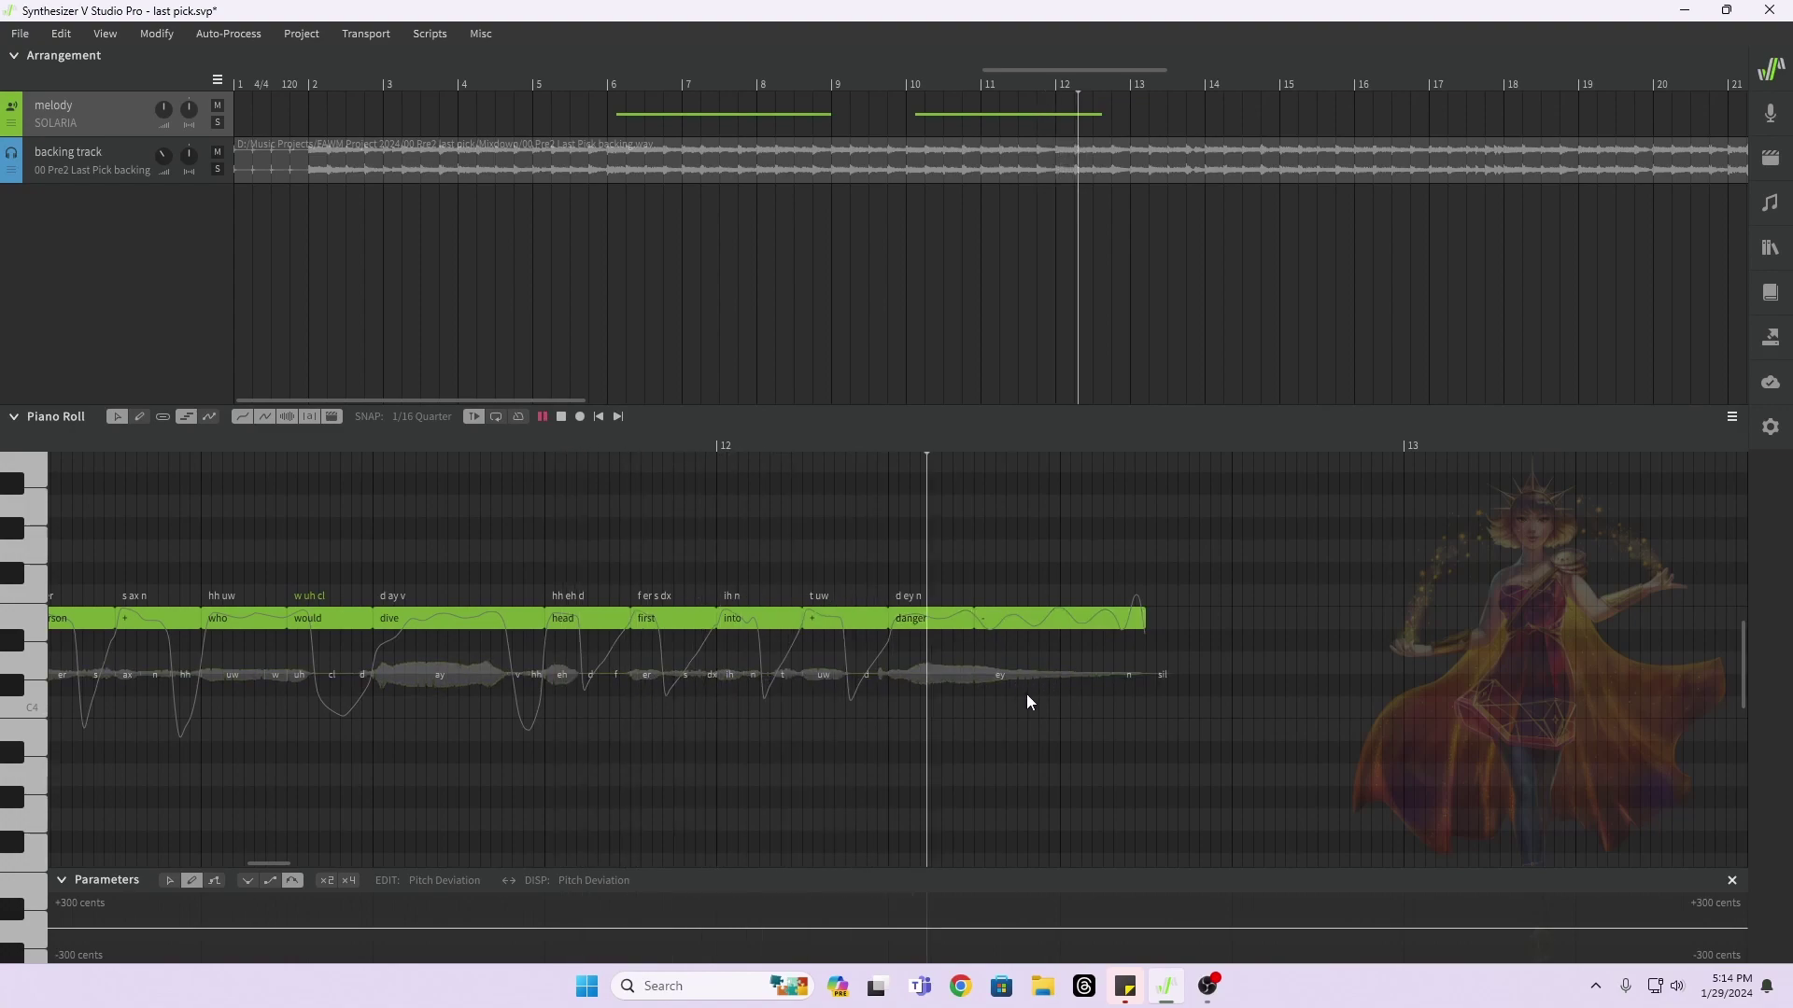
key(space)
Step: Set the last note's lyric to "+" so it carries the second syllable of "danger", and play it back
click(991, 624)
double_click(992, 624)
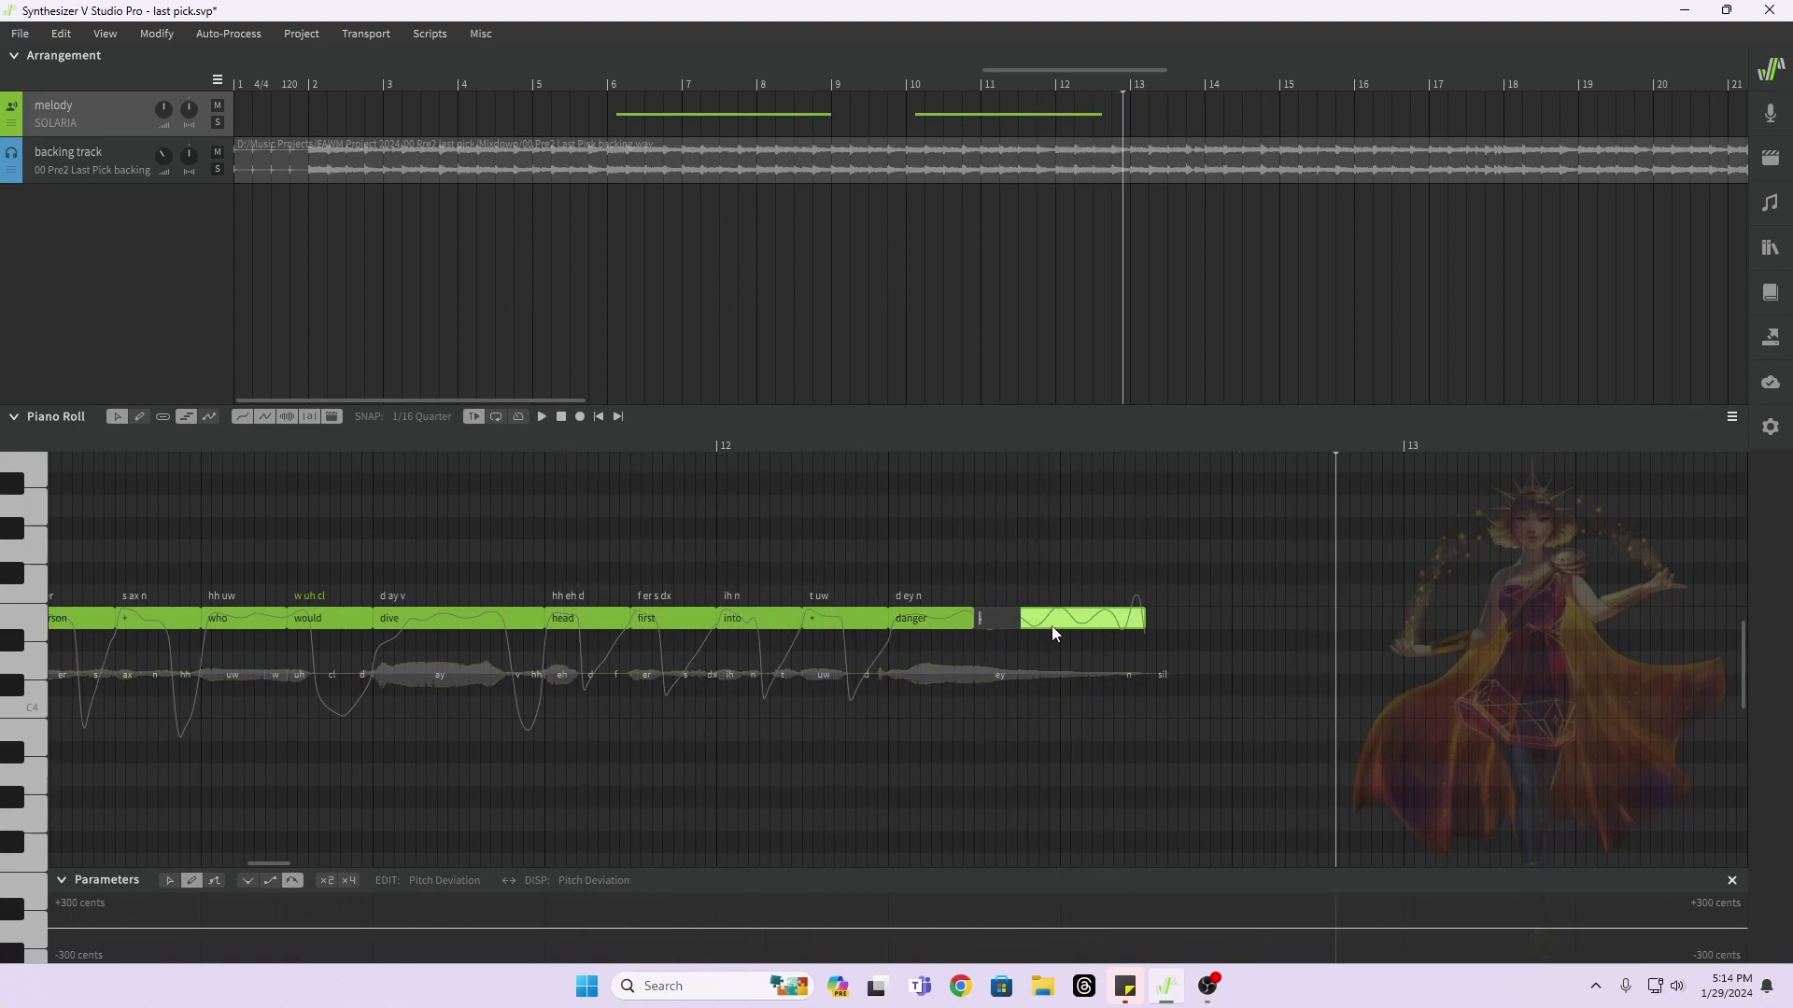
text(+)
key(Return)
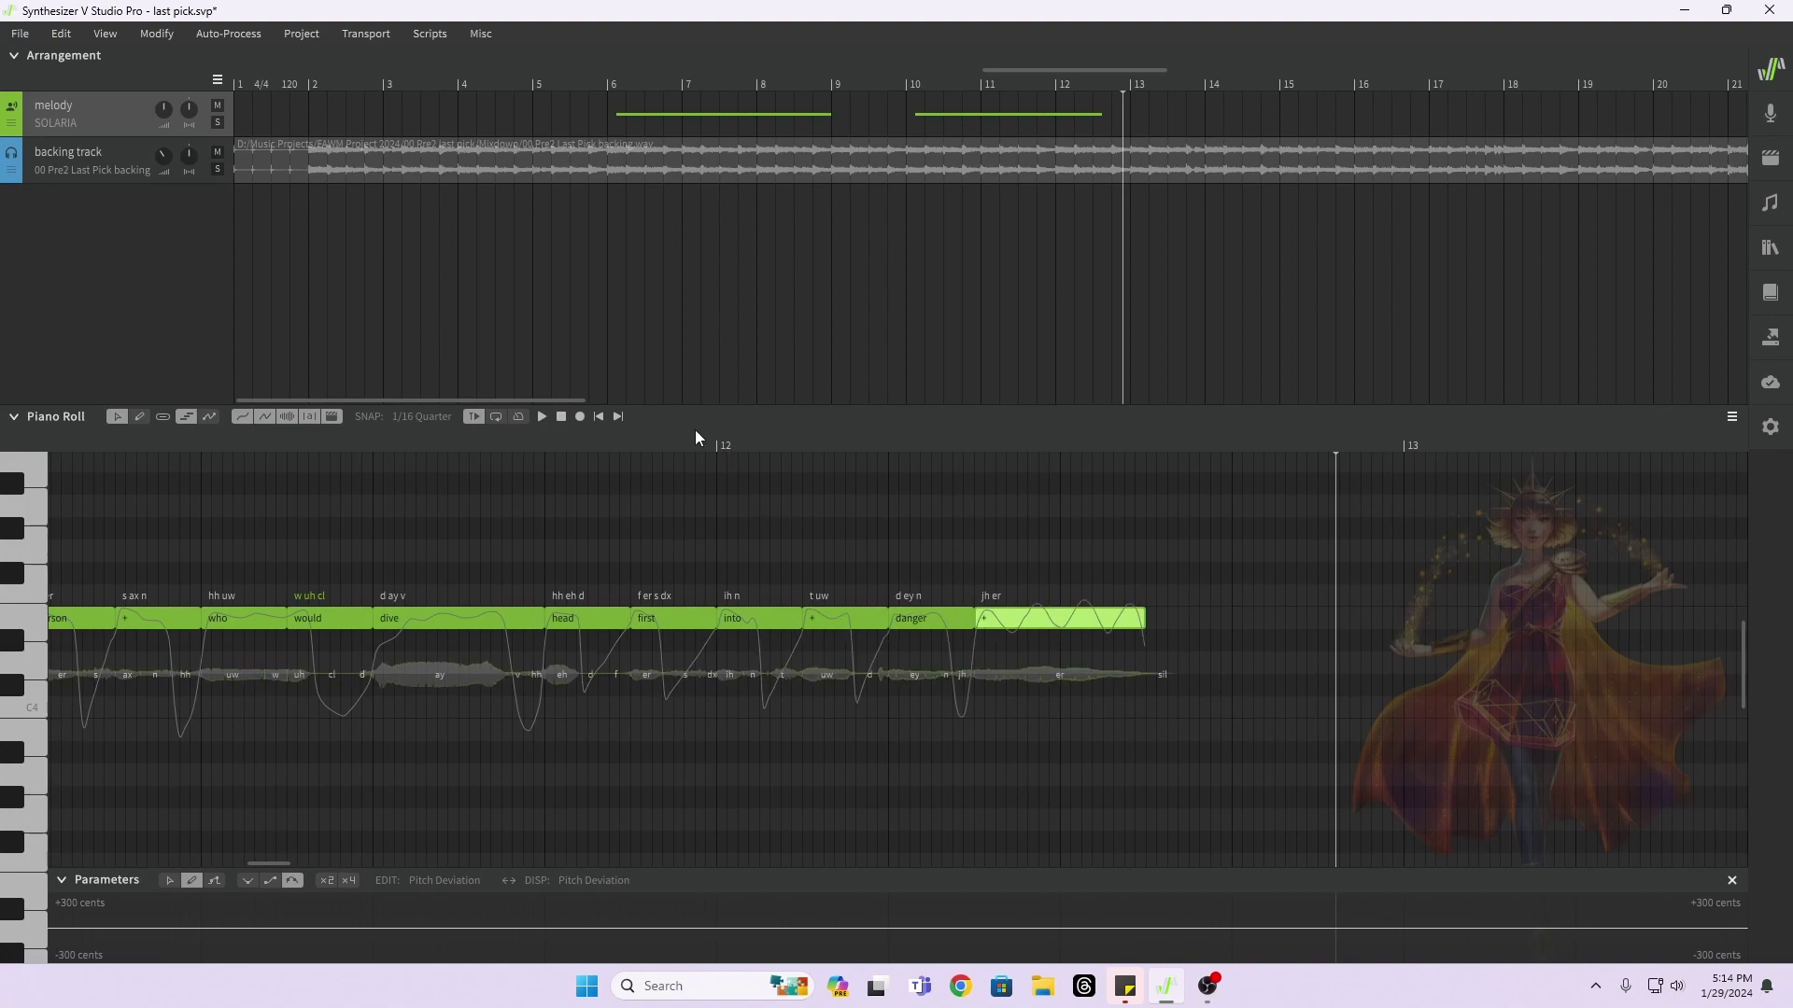
click(685, 441)
key(space)
key(space)
Step: Extend "danger" to a quarter note, leaving an eighth note for its "+", and play the melody from bar 6
click(966, 617)
drag(989, 611, 1075, 612)
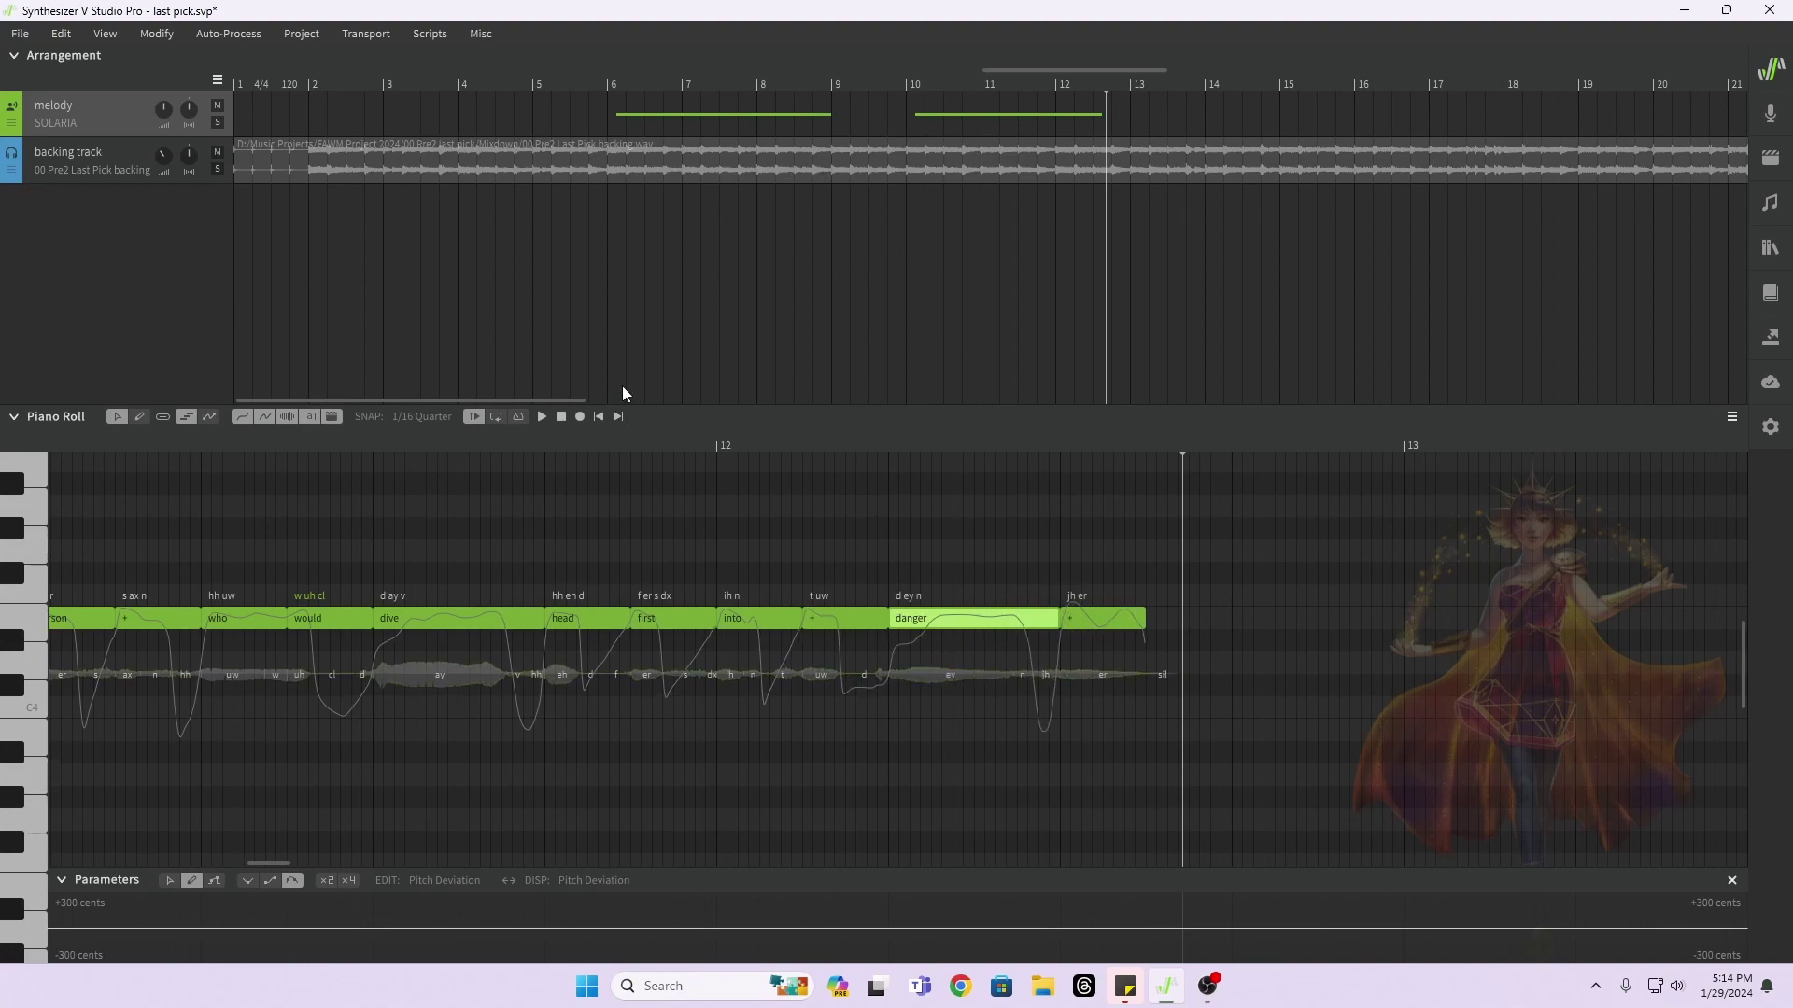
click(611, 86)
key(space)
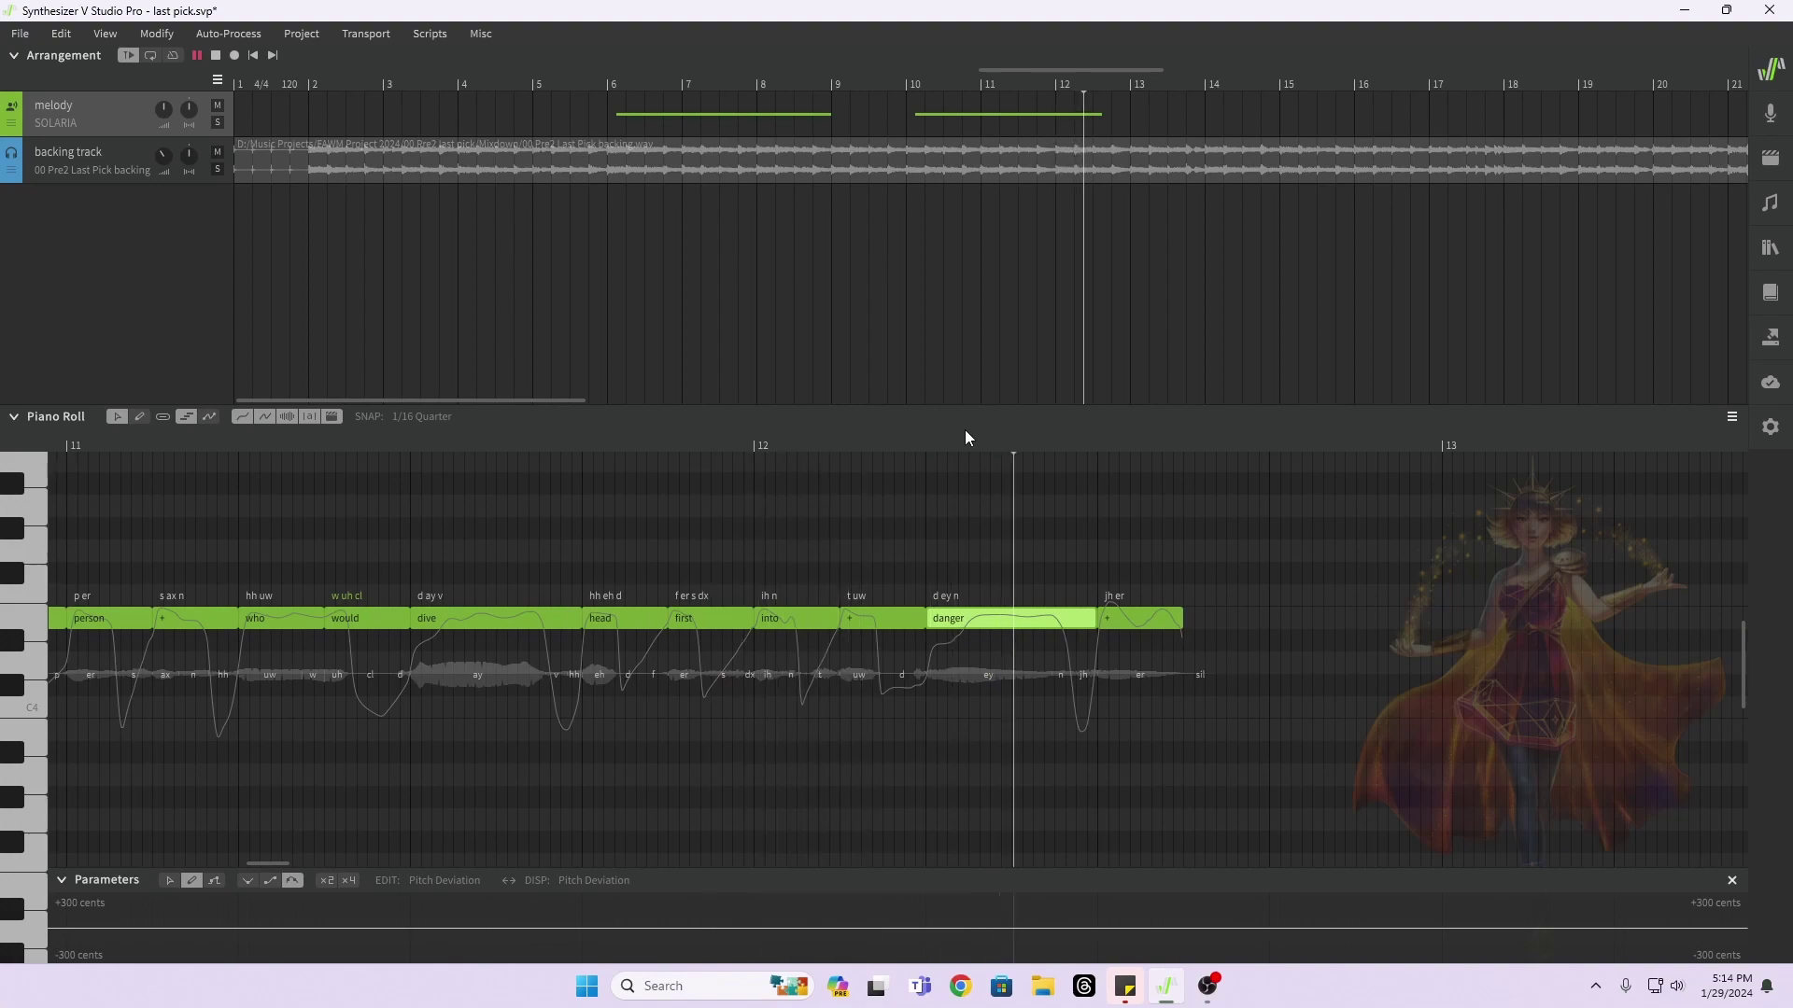
key(space)
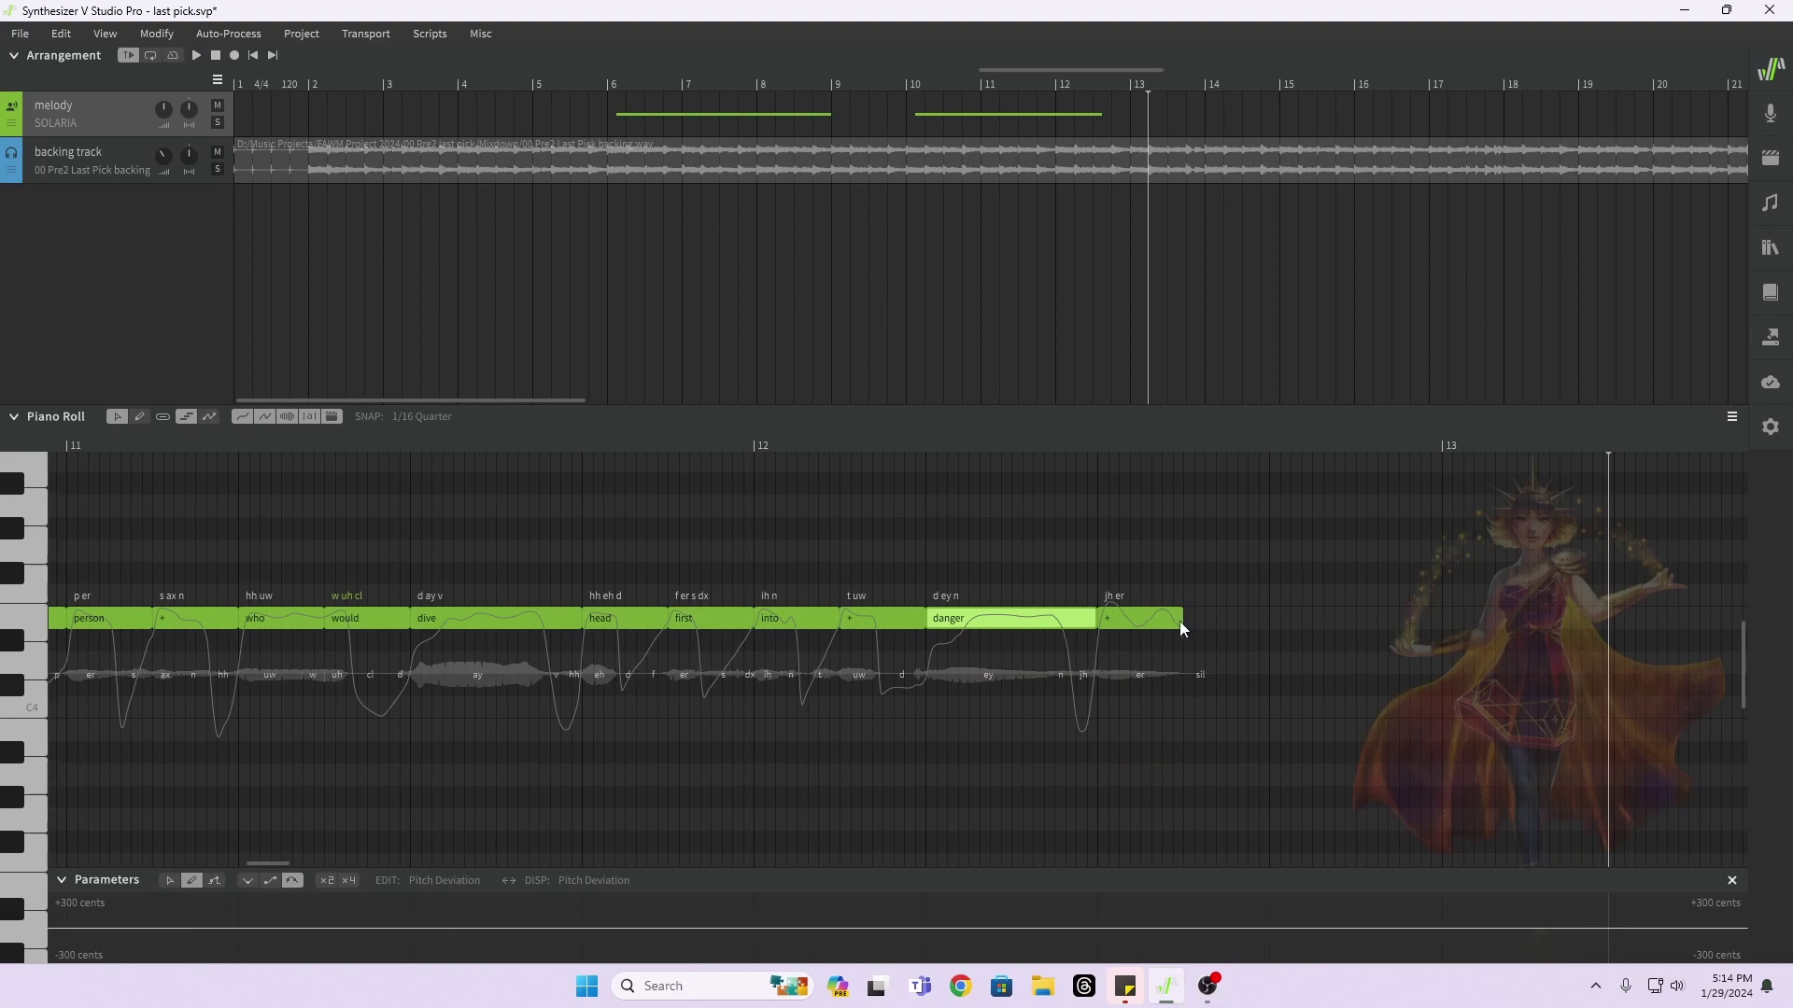
Step: Extend the final "+" of "danger" to a quarter note and play the melody from bar 6
drag(1184, 621, 1273, 619)
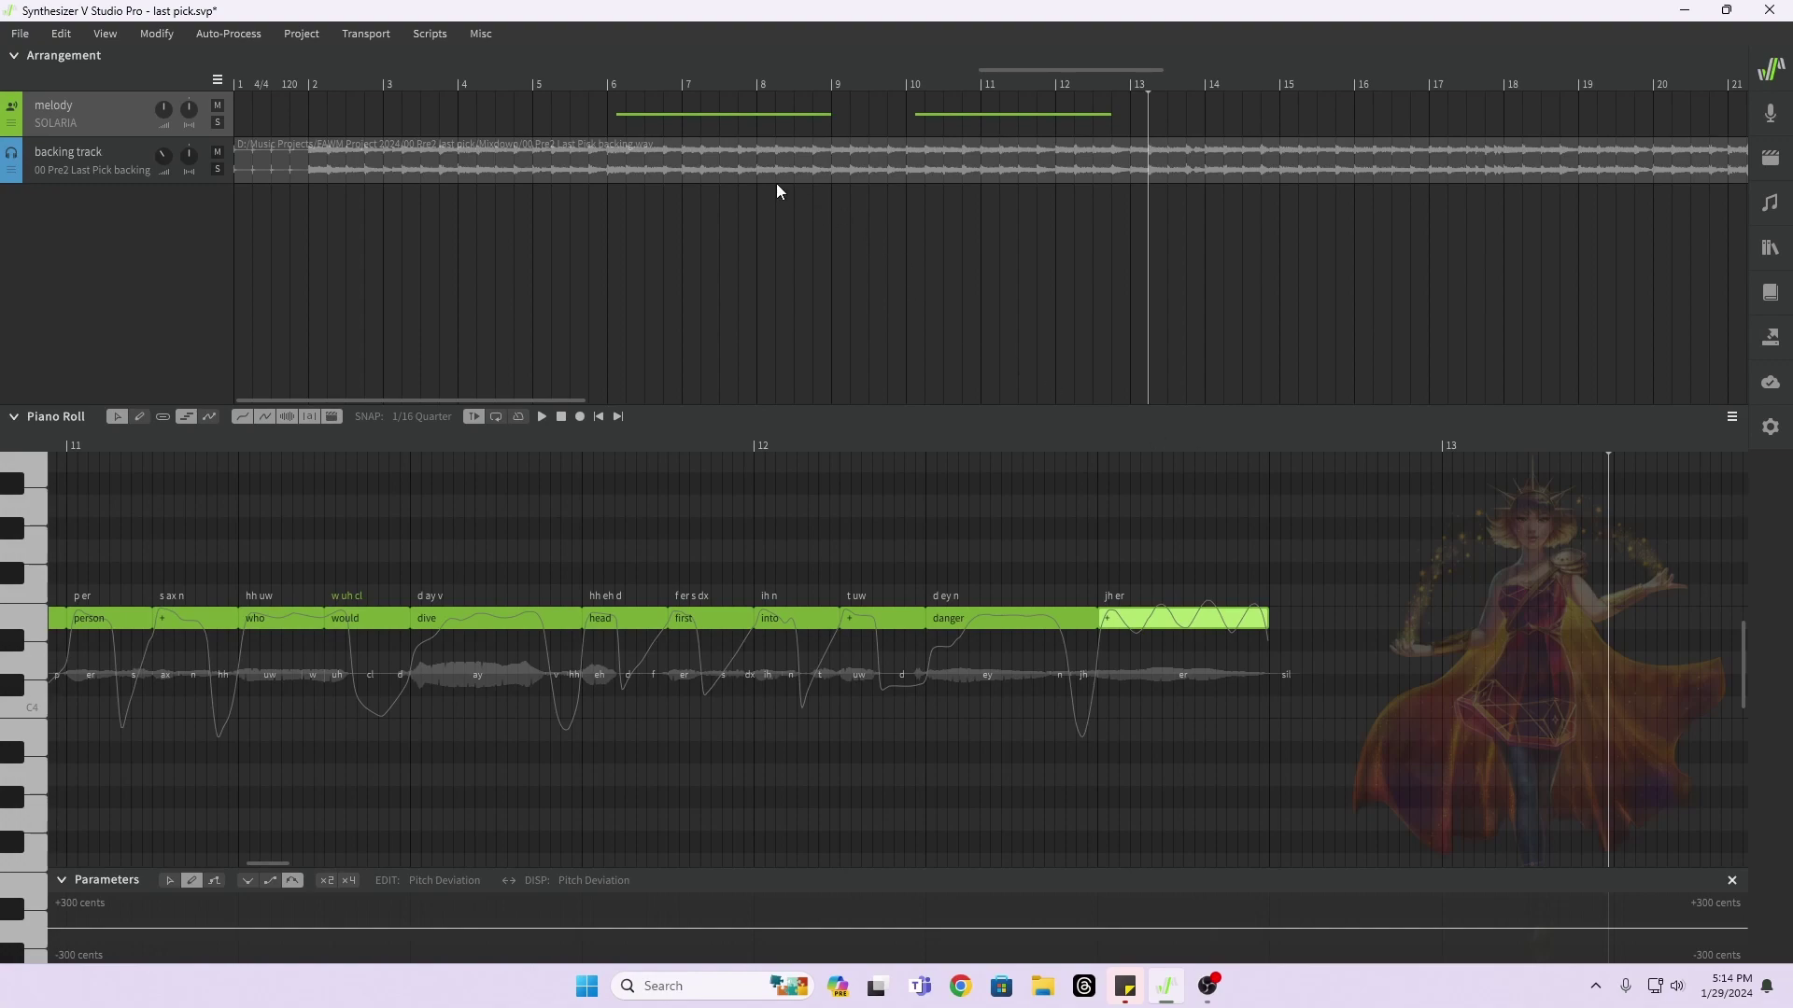
click(608, 80)
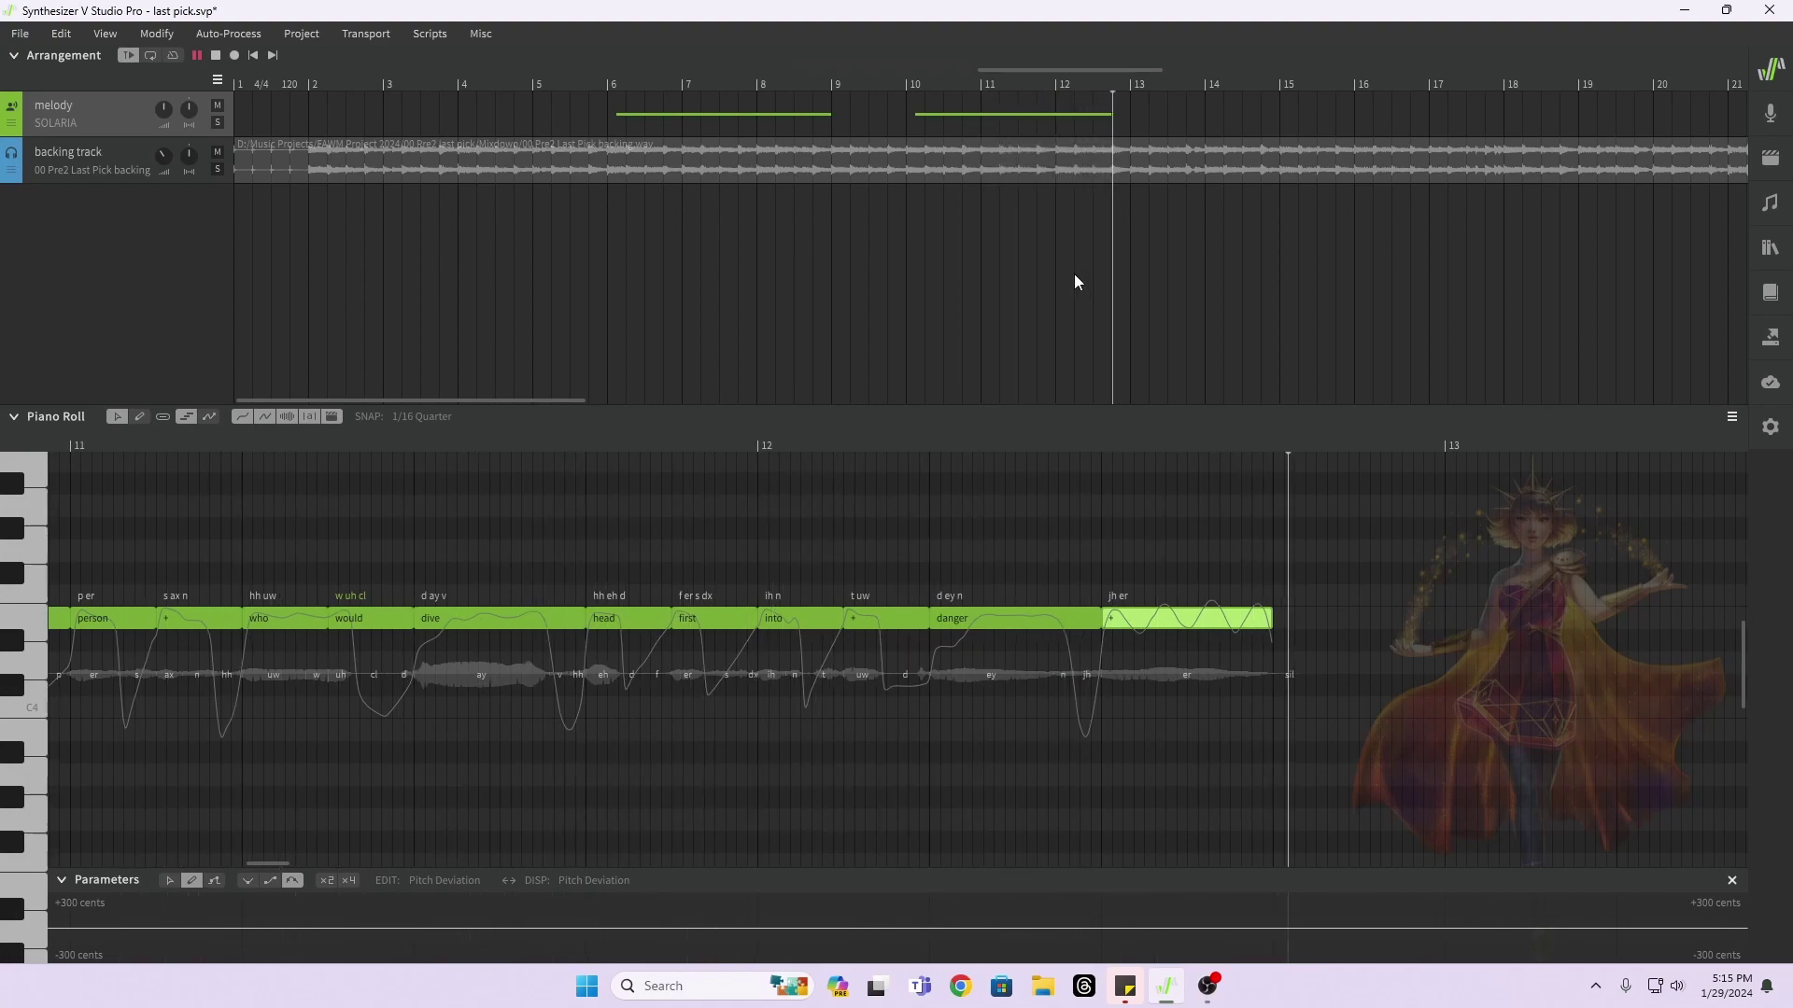
Step: Extend "first" to a quarter note by moving "into" and the notes after it an eighth note later, and play from bar 10
drag(704, 558, 1277, 772)
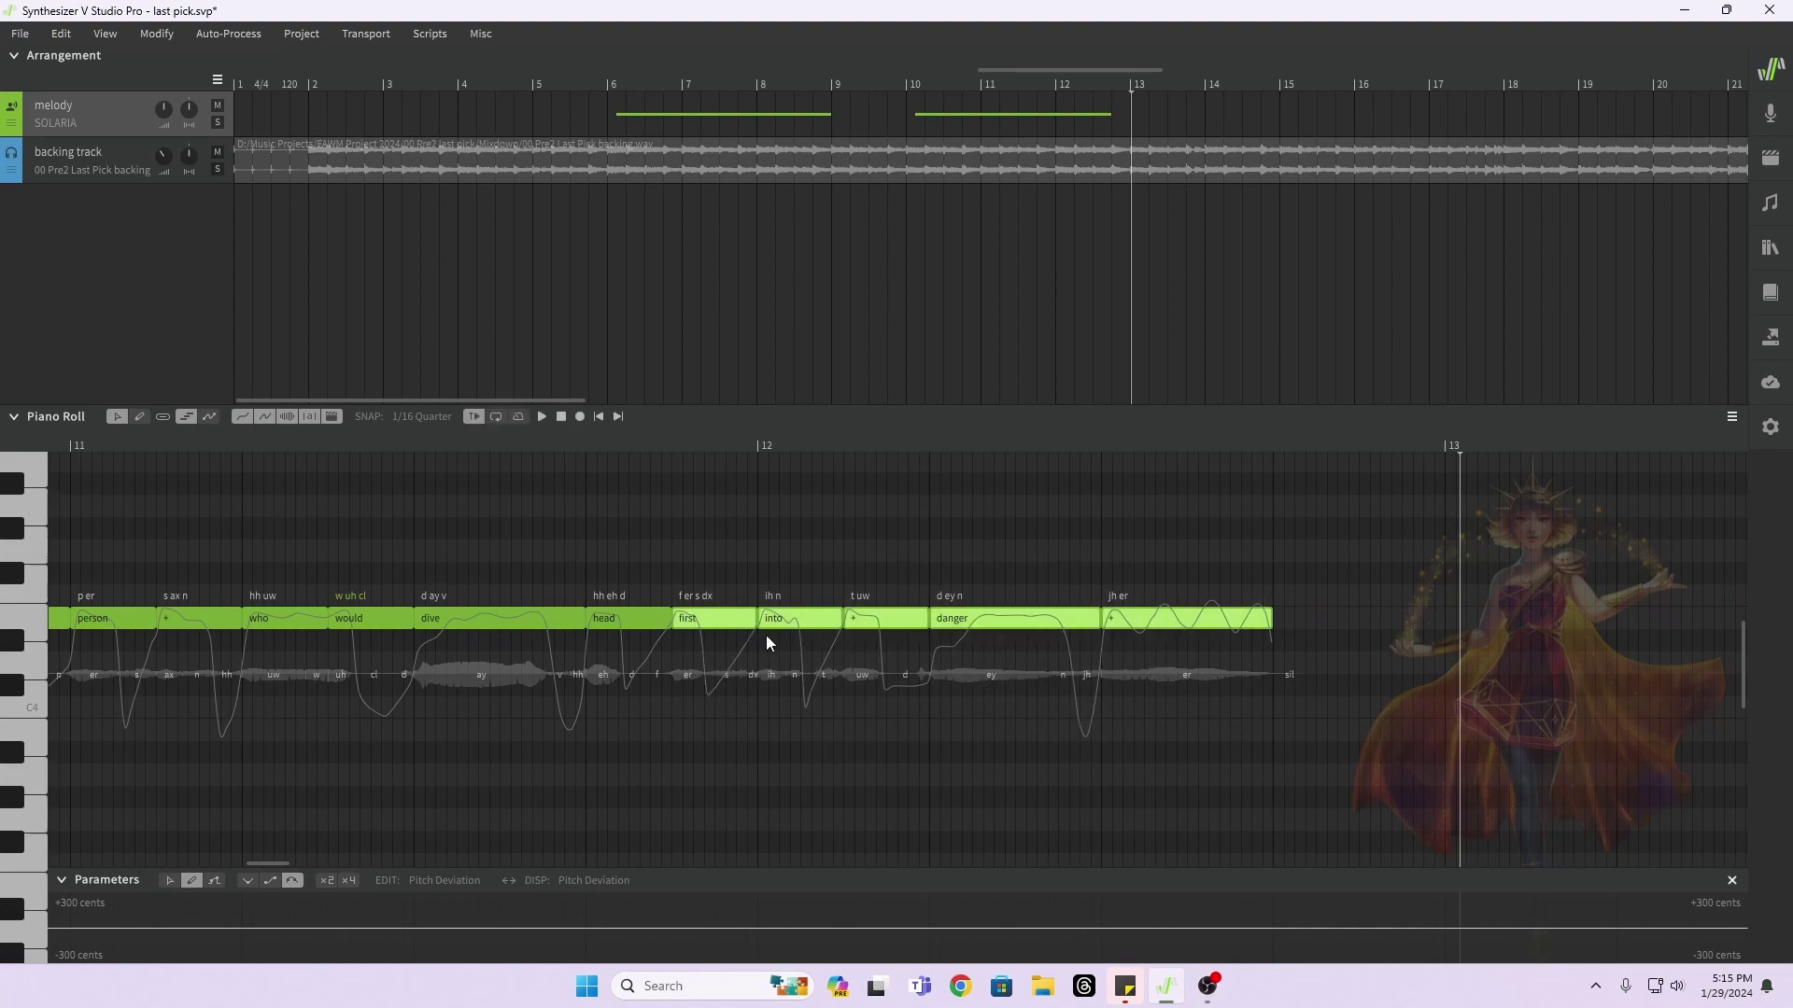
click(778, 525)
drag(801, 533, 1149, 738)
drag(814, 639, 900, 639)
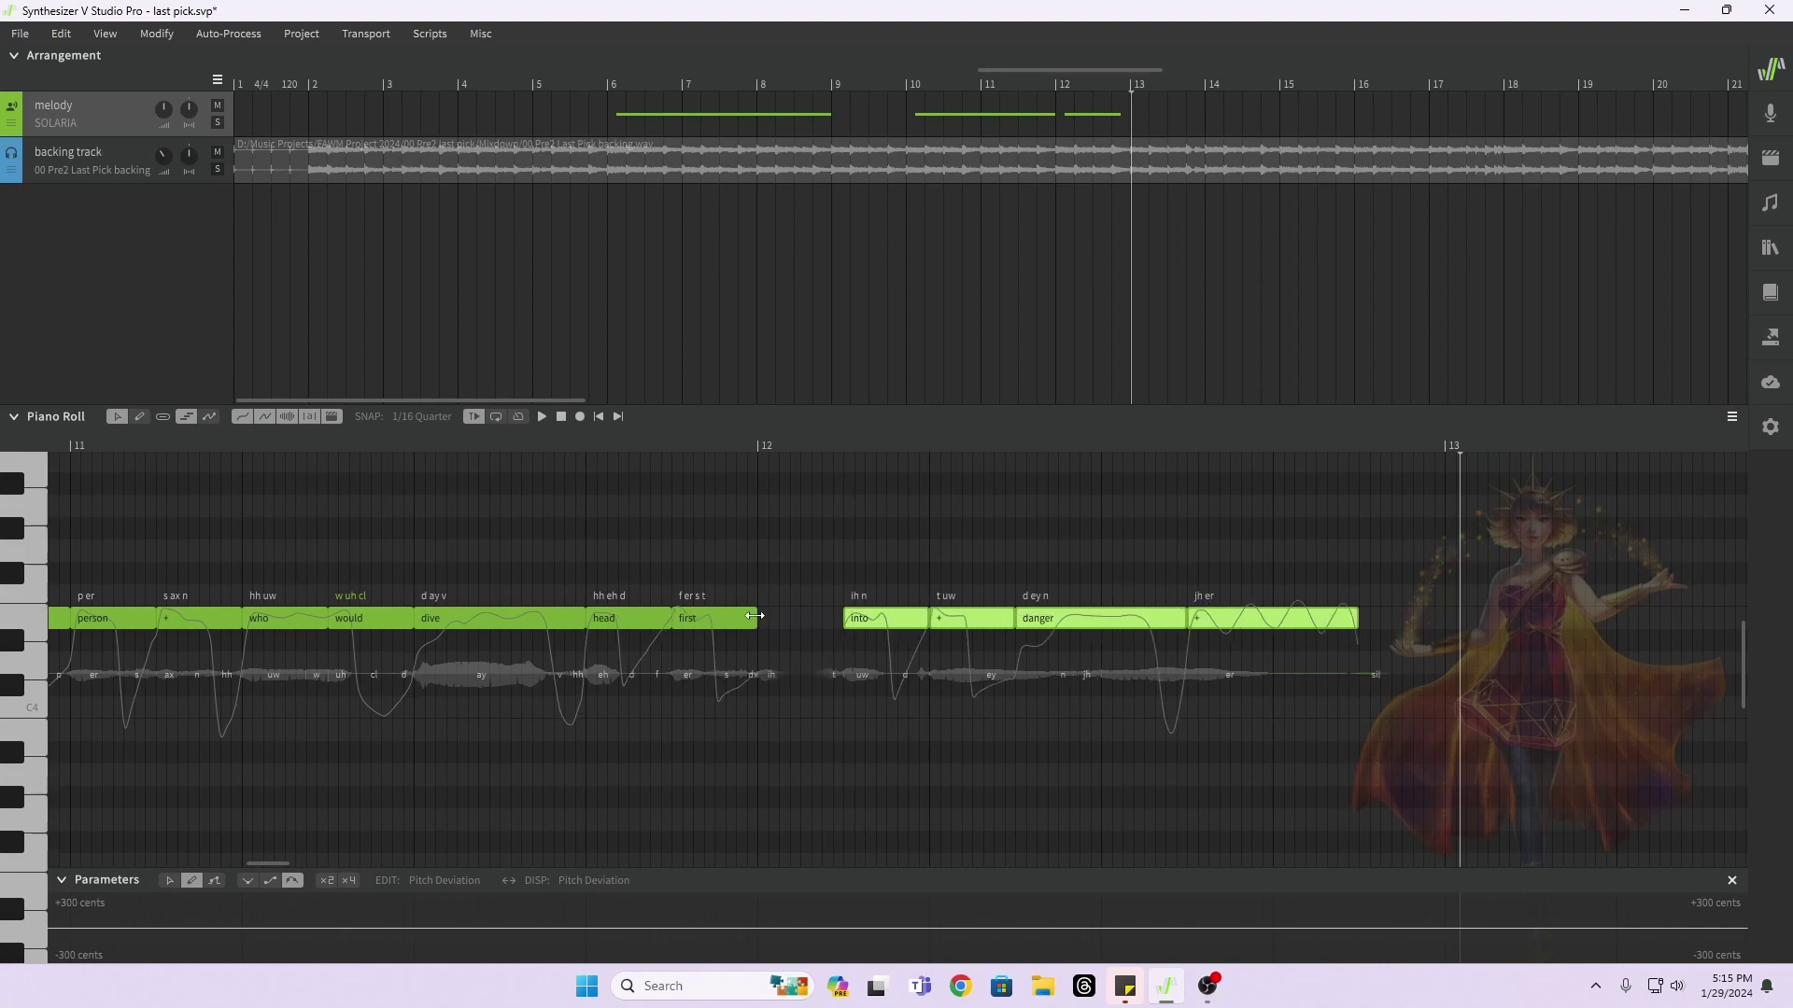
drag(755, 616, 827, 619)
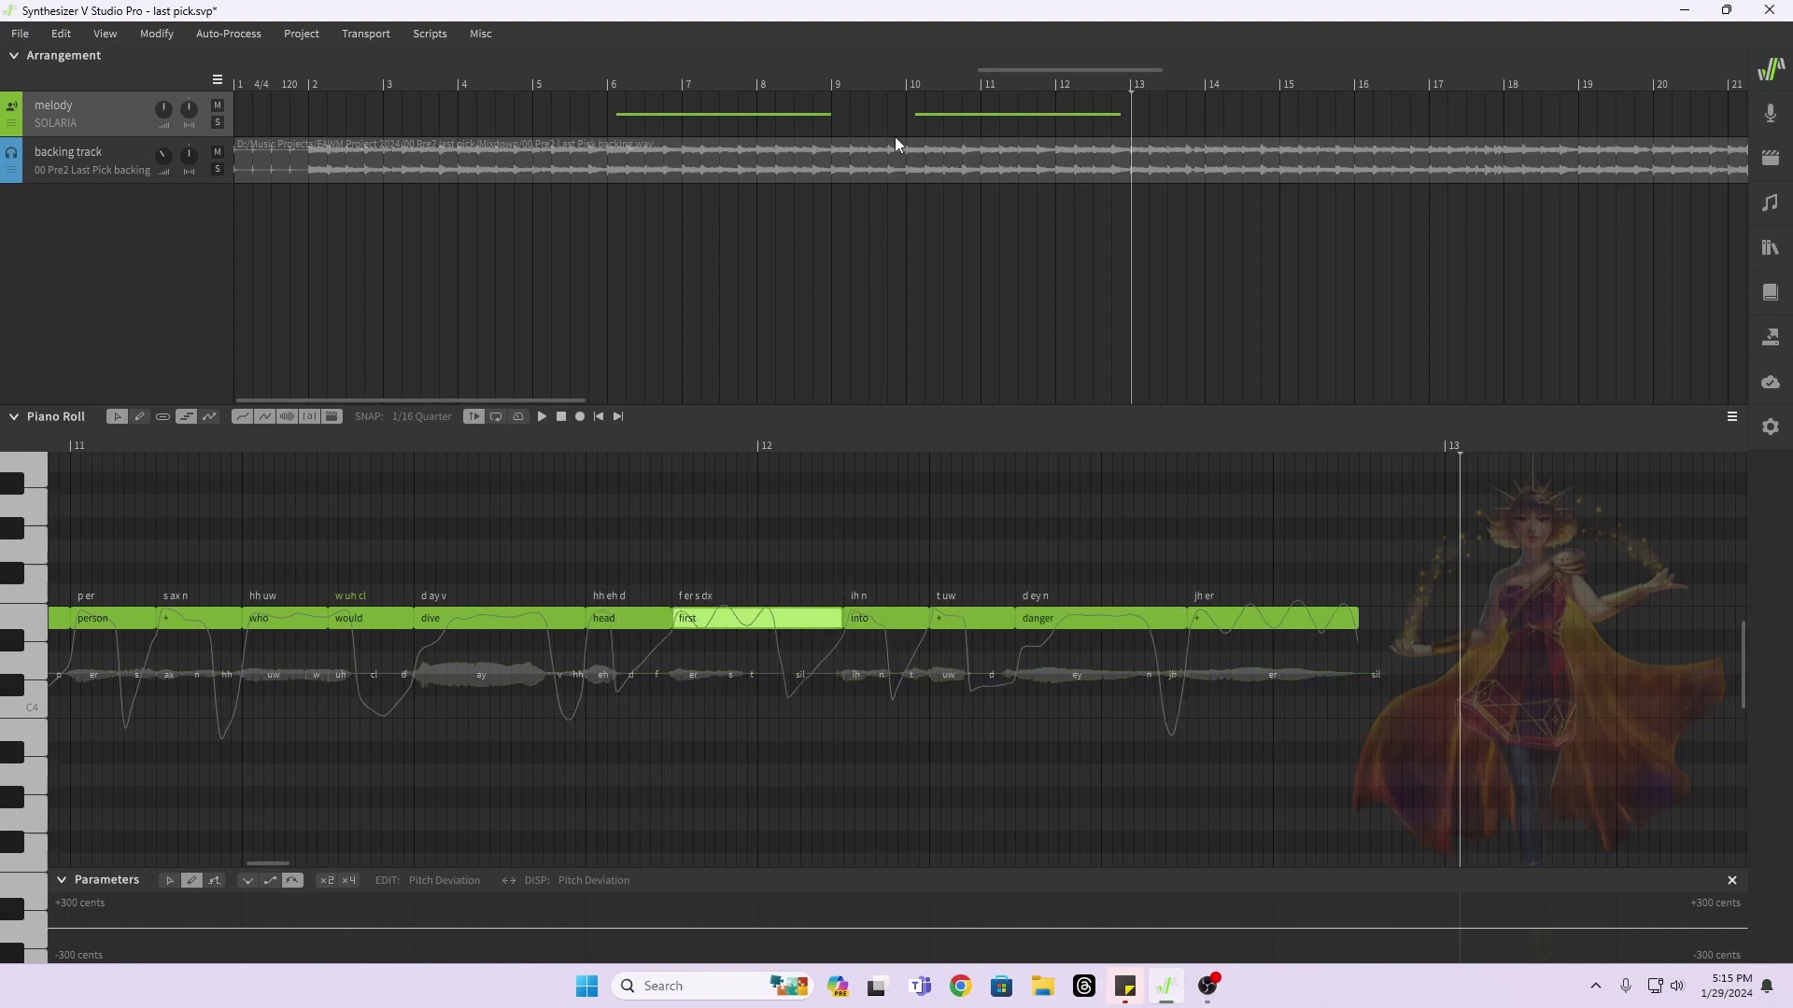
click(909, 84)
key(space)
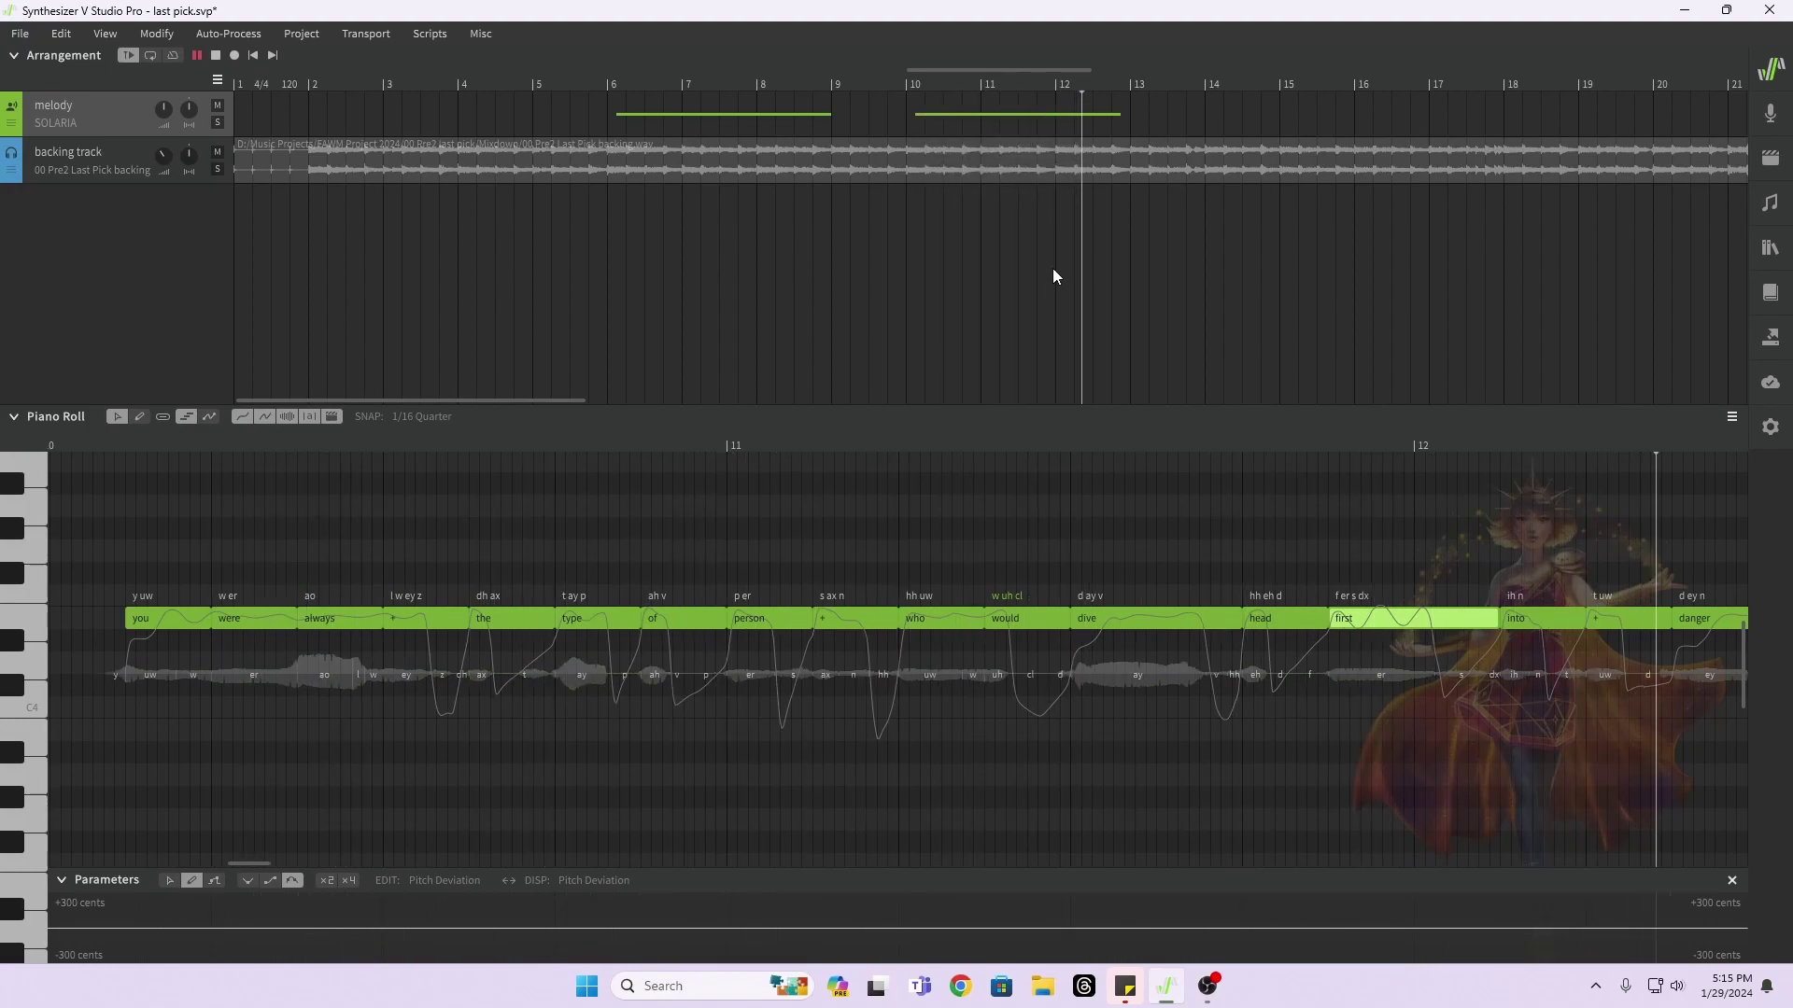
key(space)
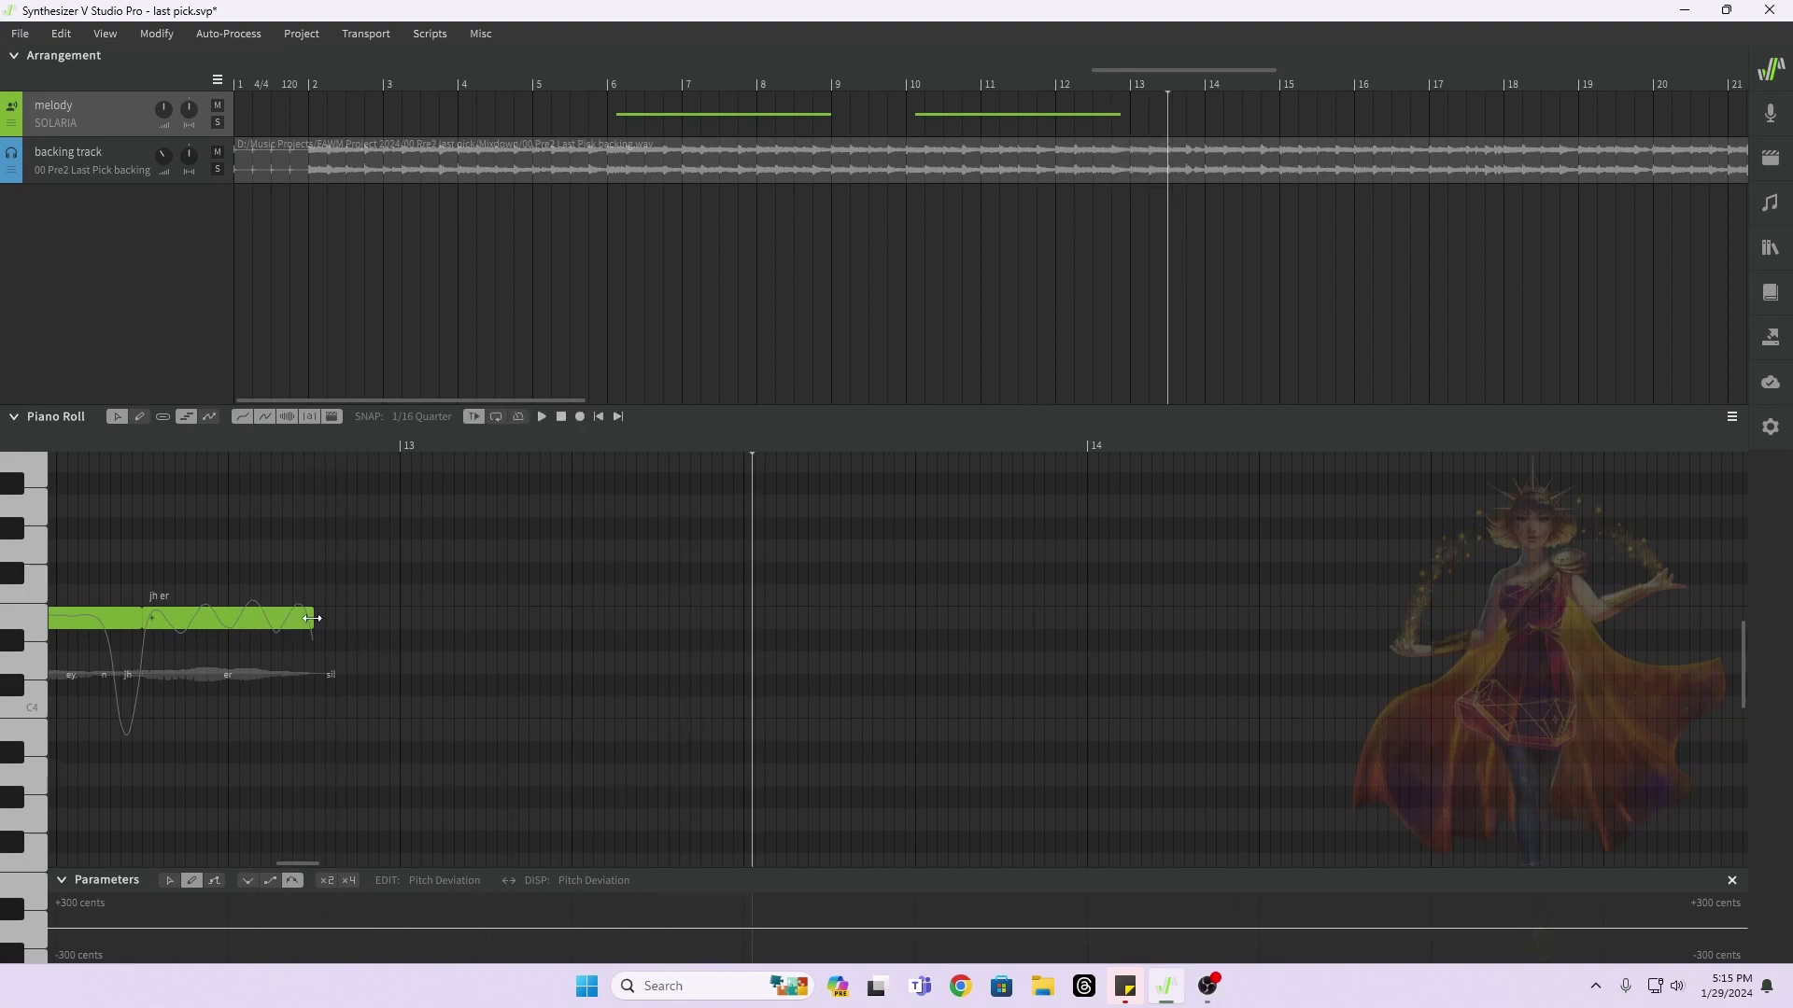
Step: Extend the final "+" of "danger" to the start of bar 13 and play the melody from bar 6
drag(315, 618, 387, 624)
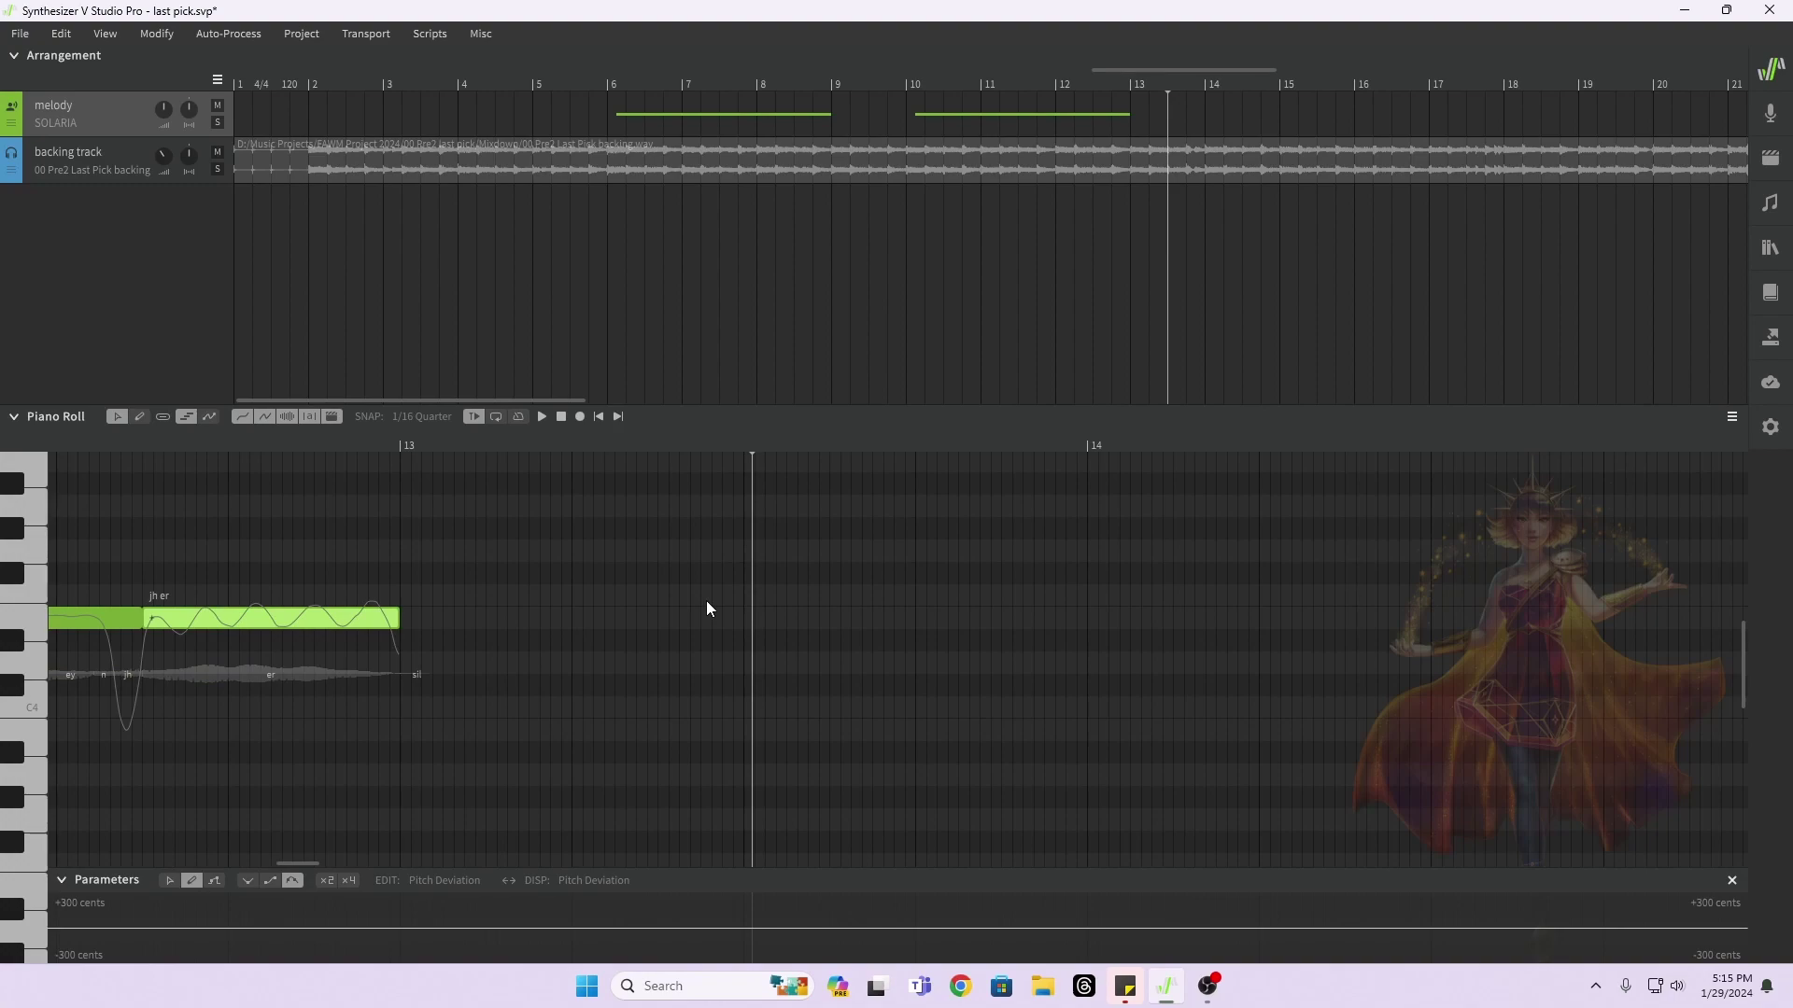
click(614, 88)
key(space)
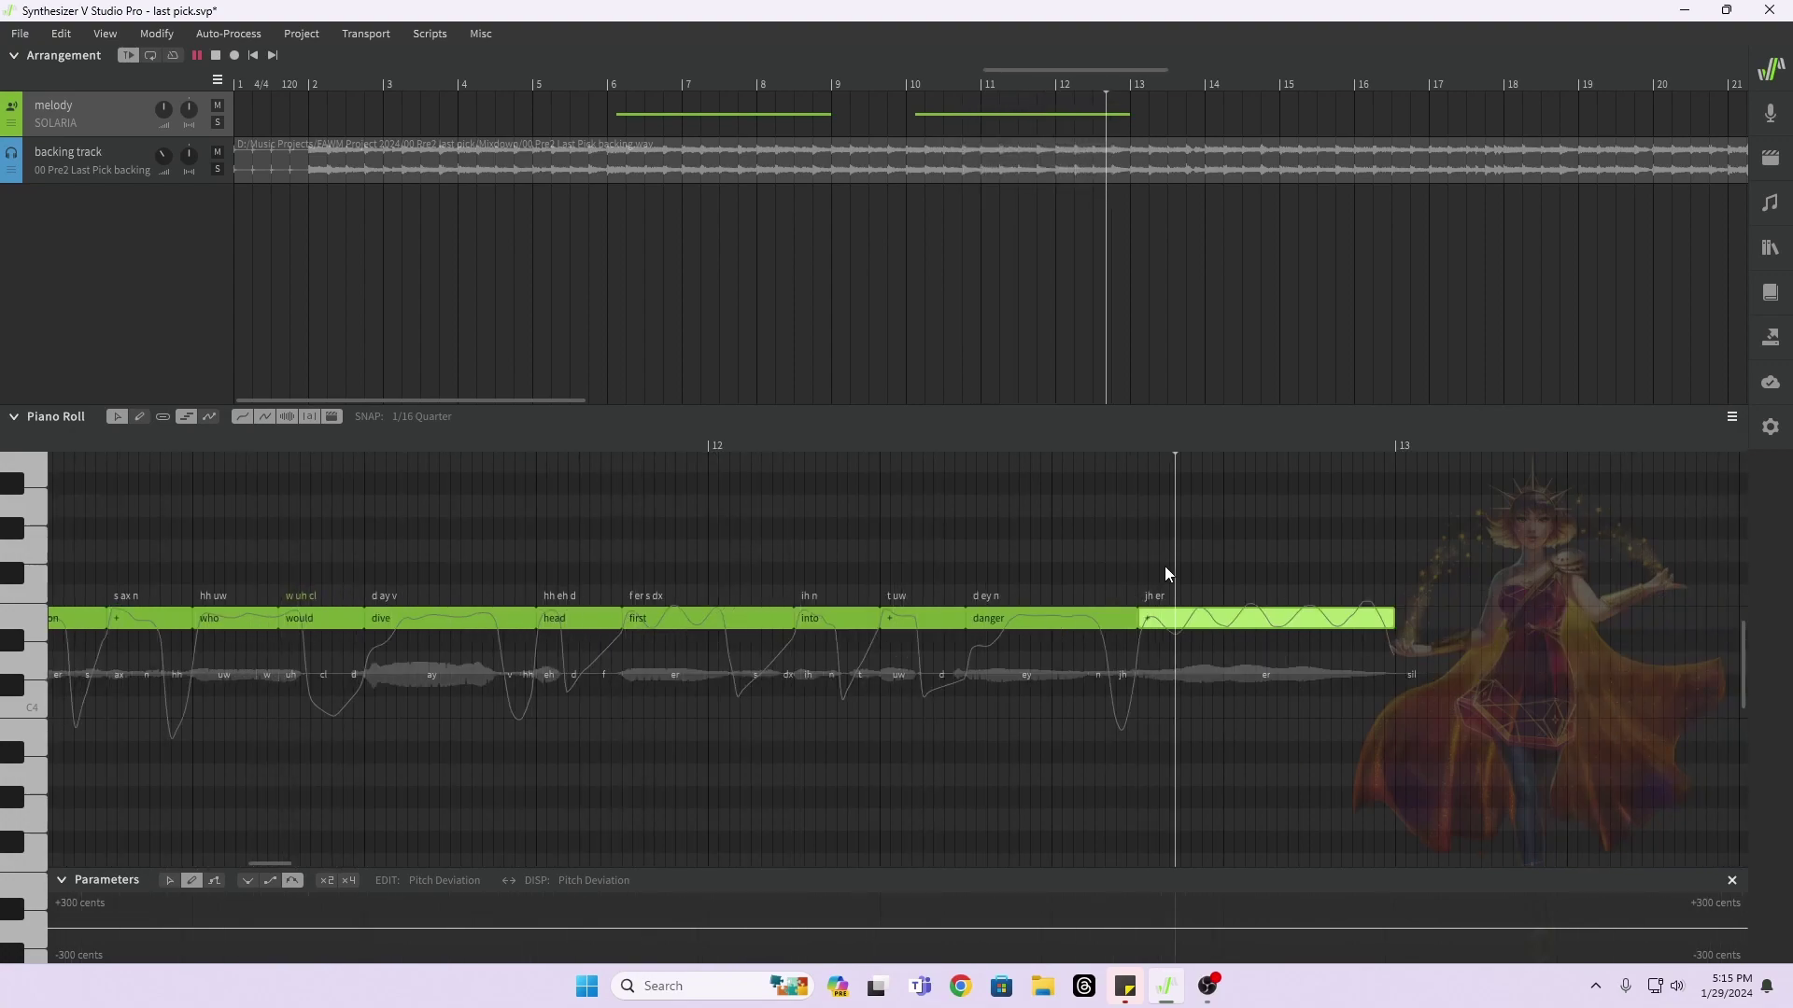
key(space)
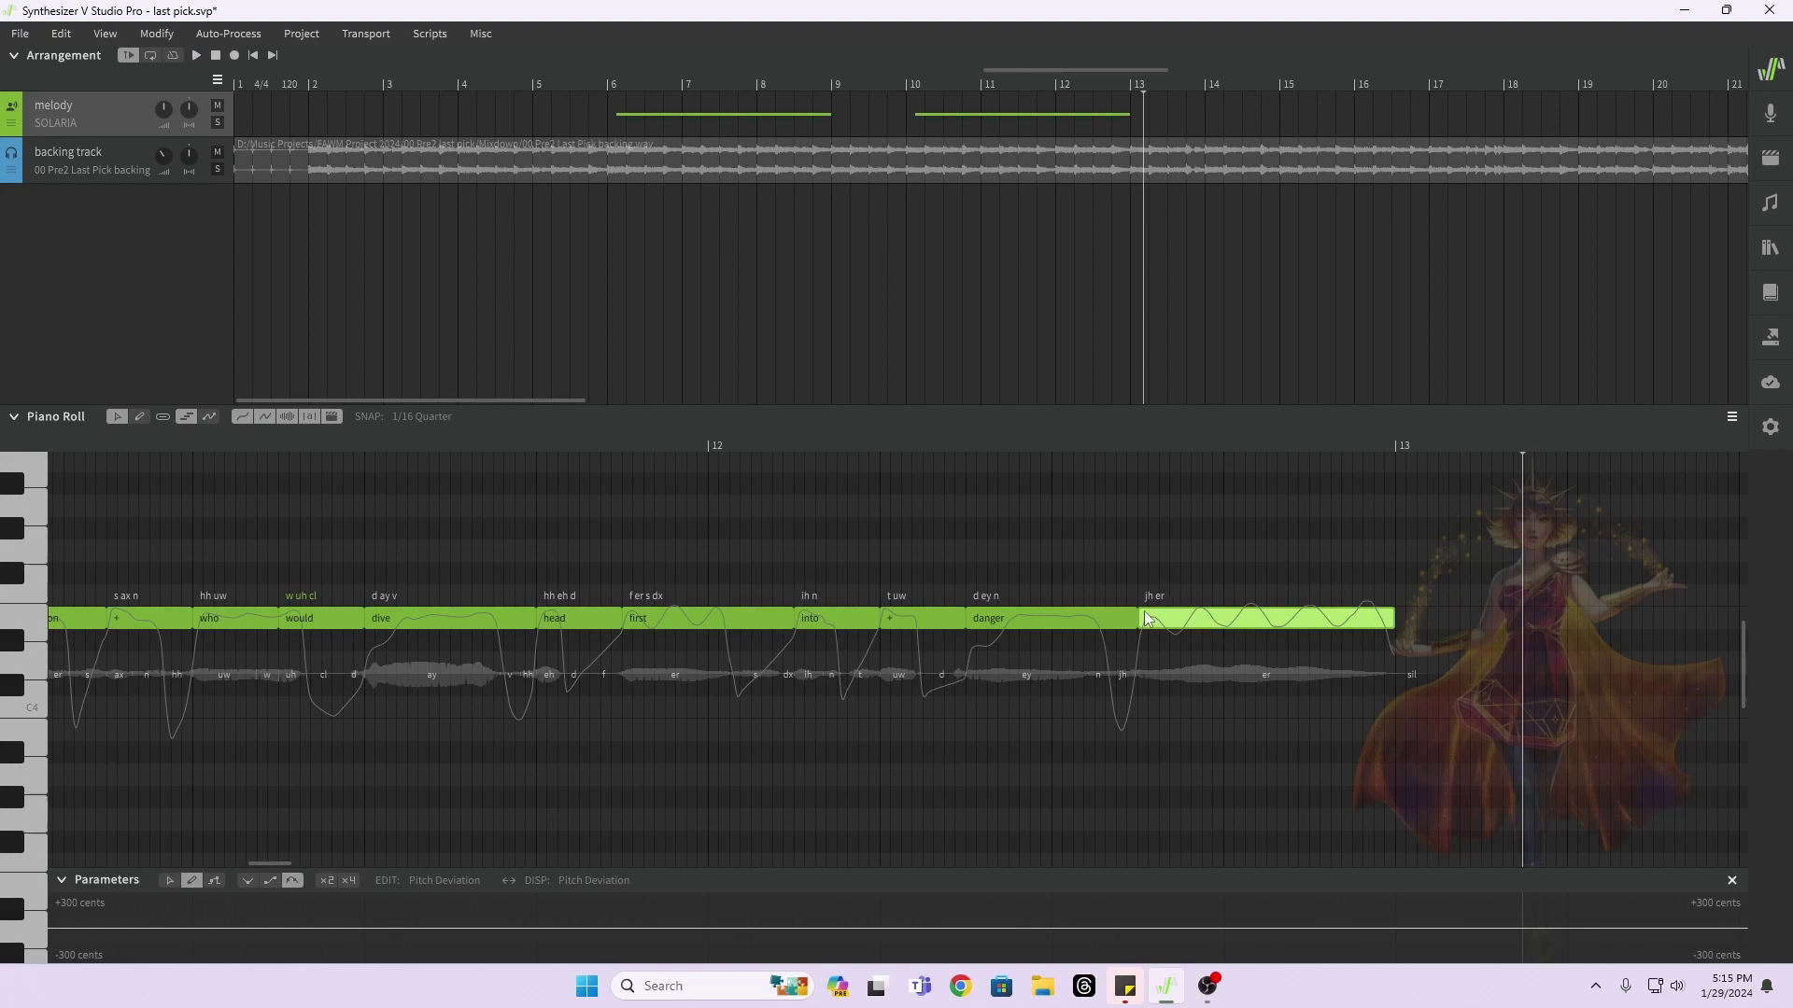
Step: Transpose all notes of both phrases down to C4 and play the melody from bar 6
click(625, 532)
key(ctrl+a)
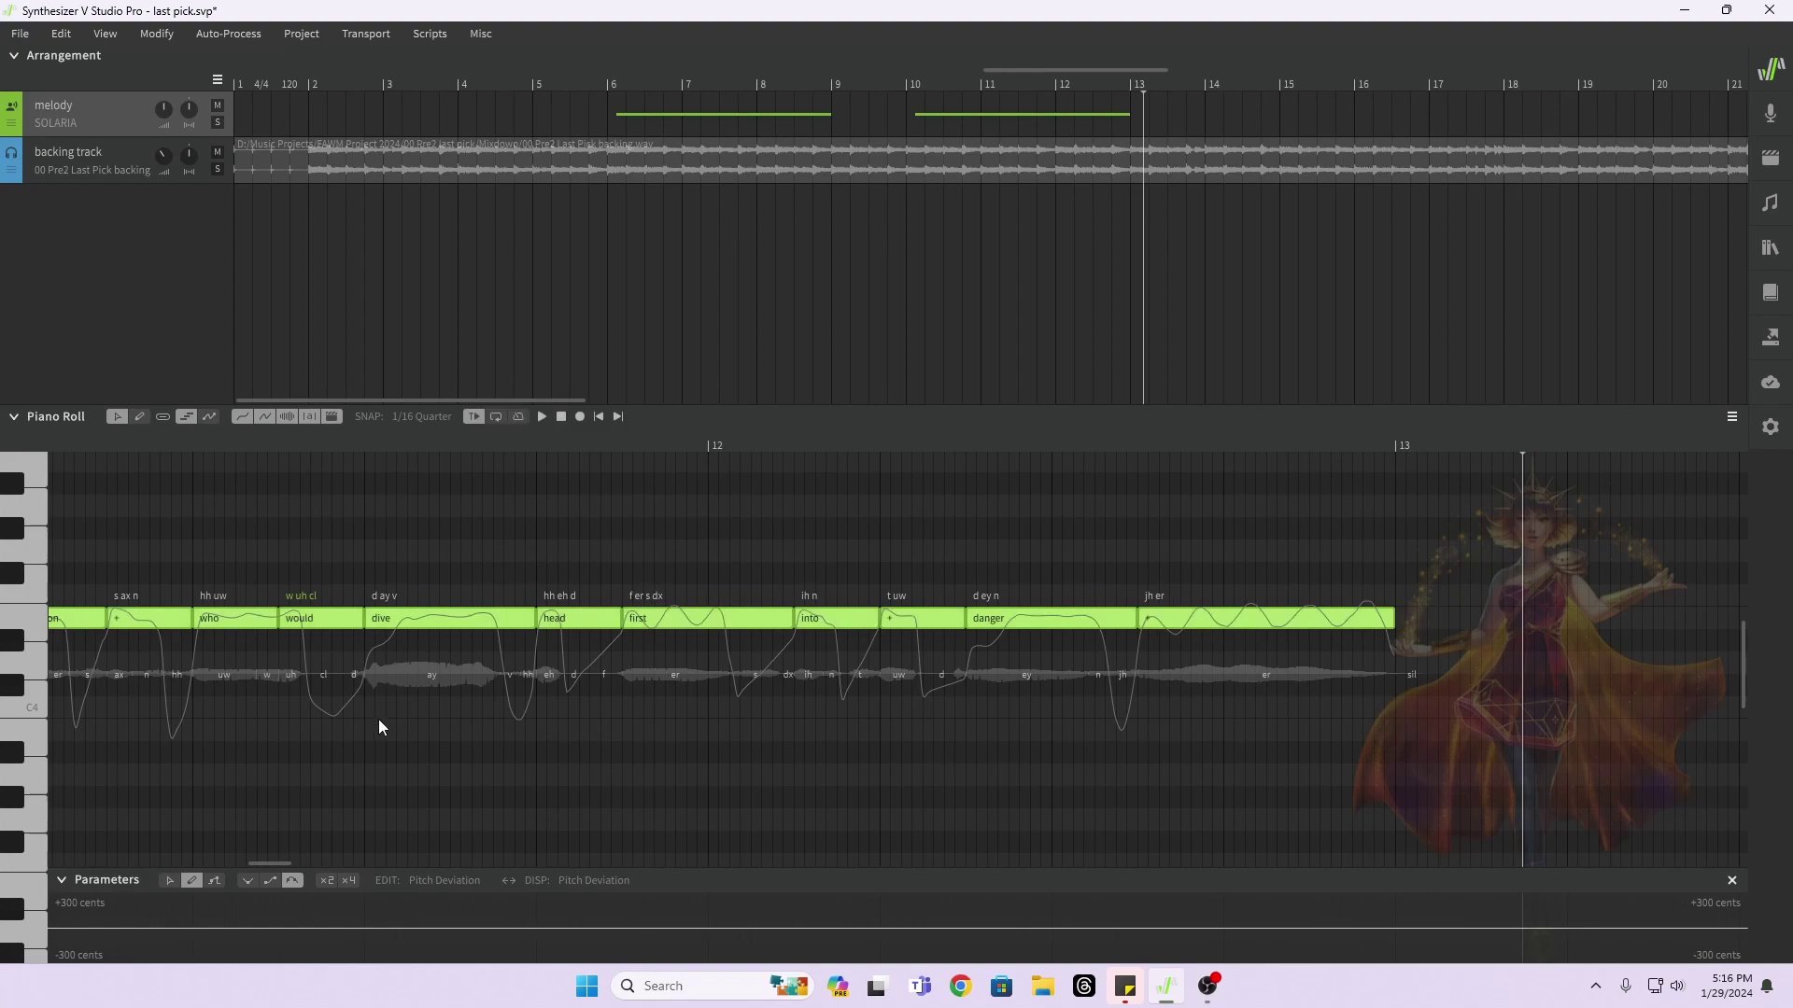
drag(221, 629, 224, 715)
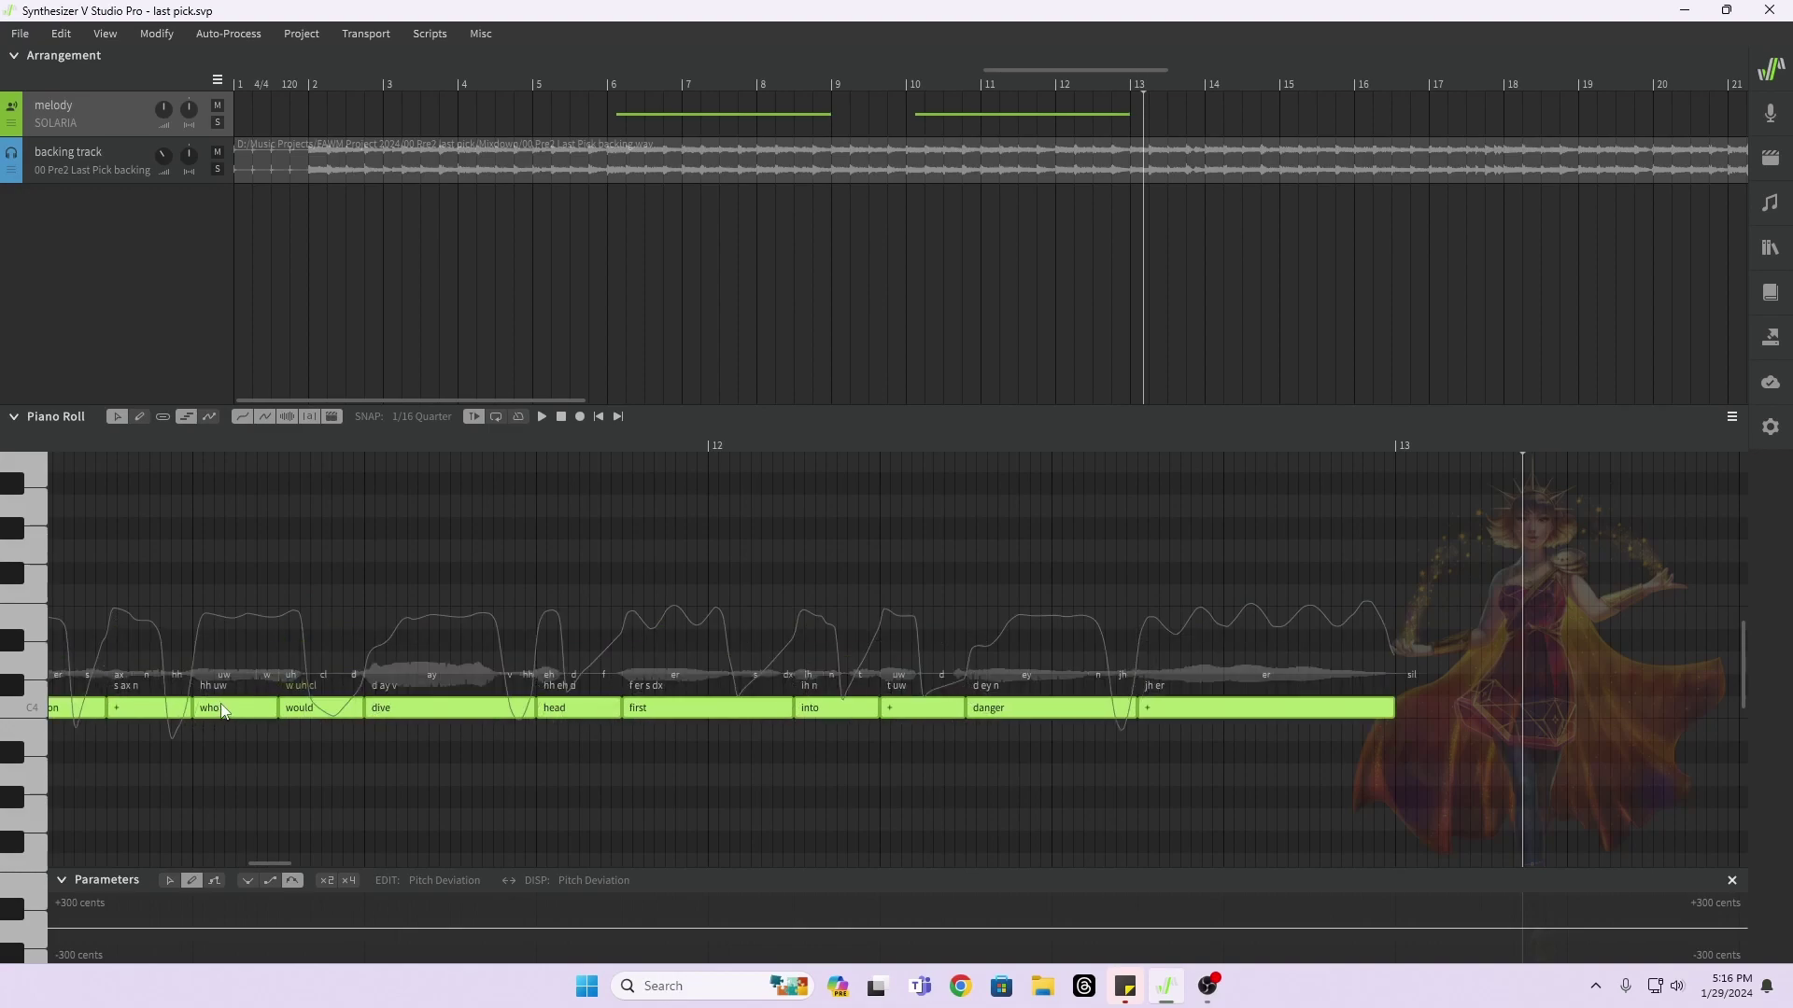
click(602, 81)
key(space)
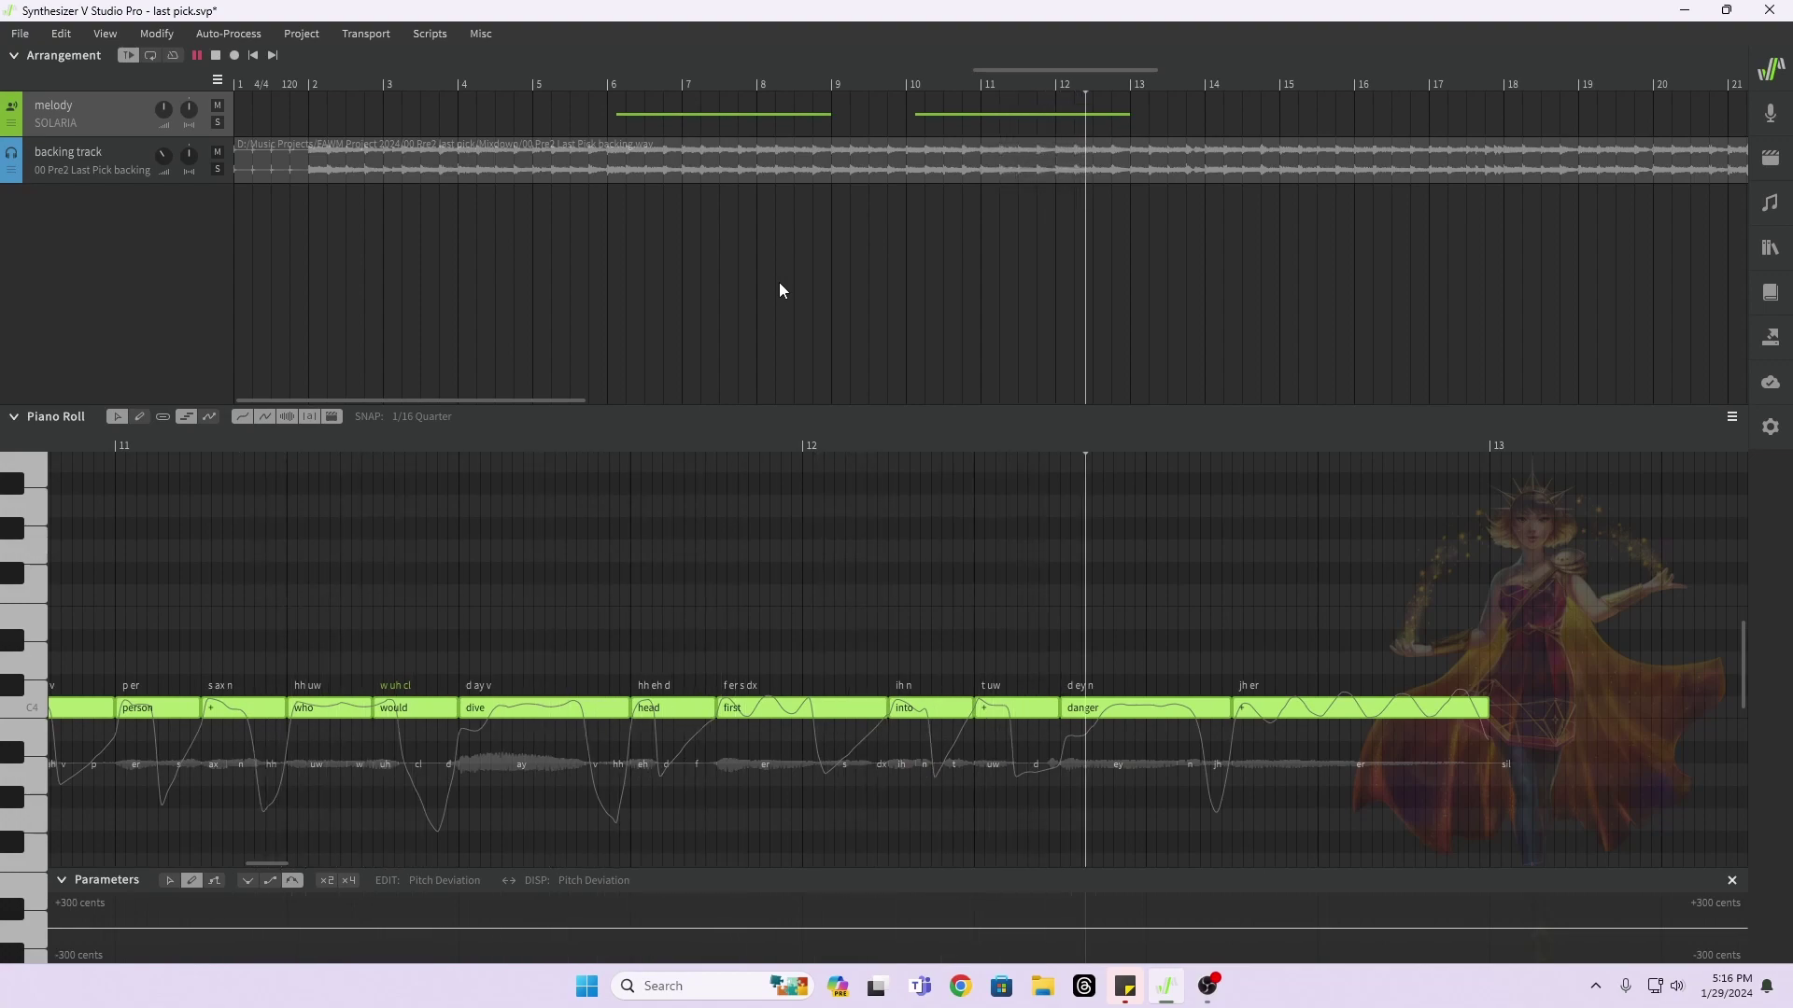
key(space)
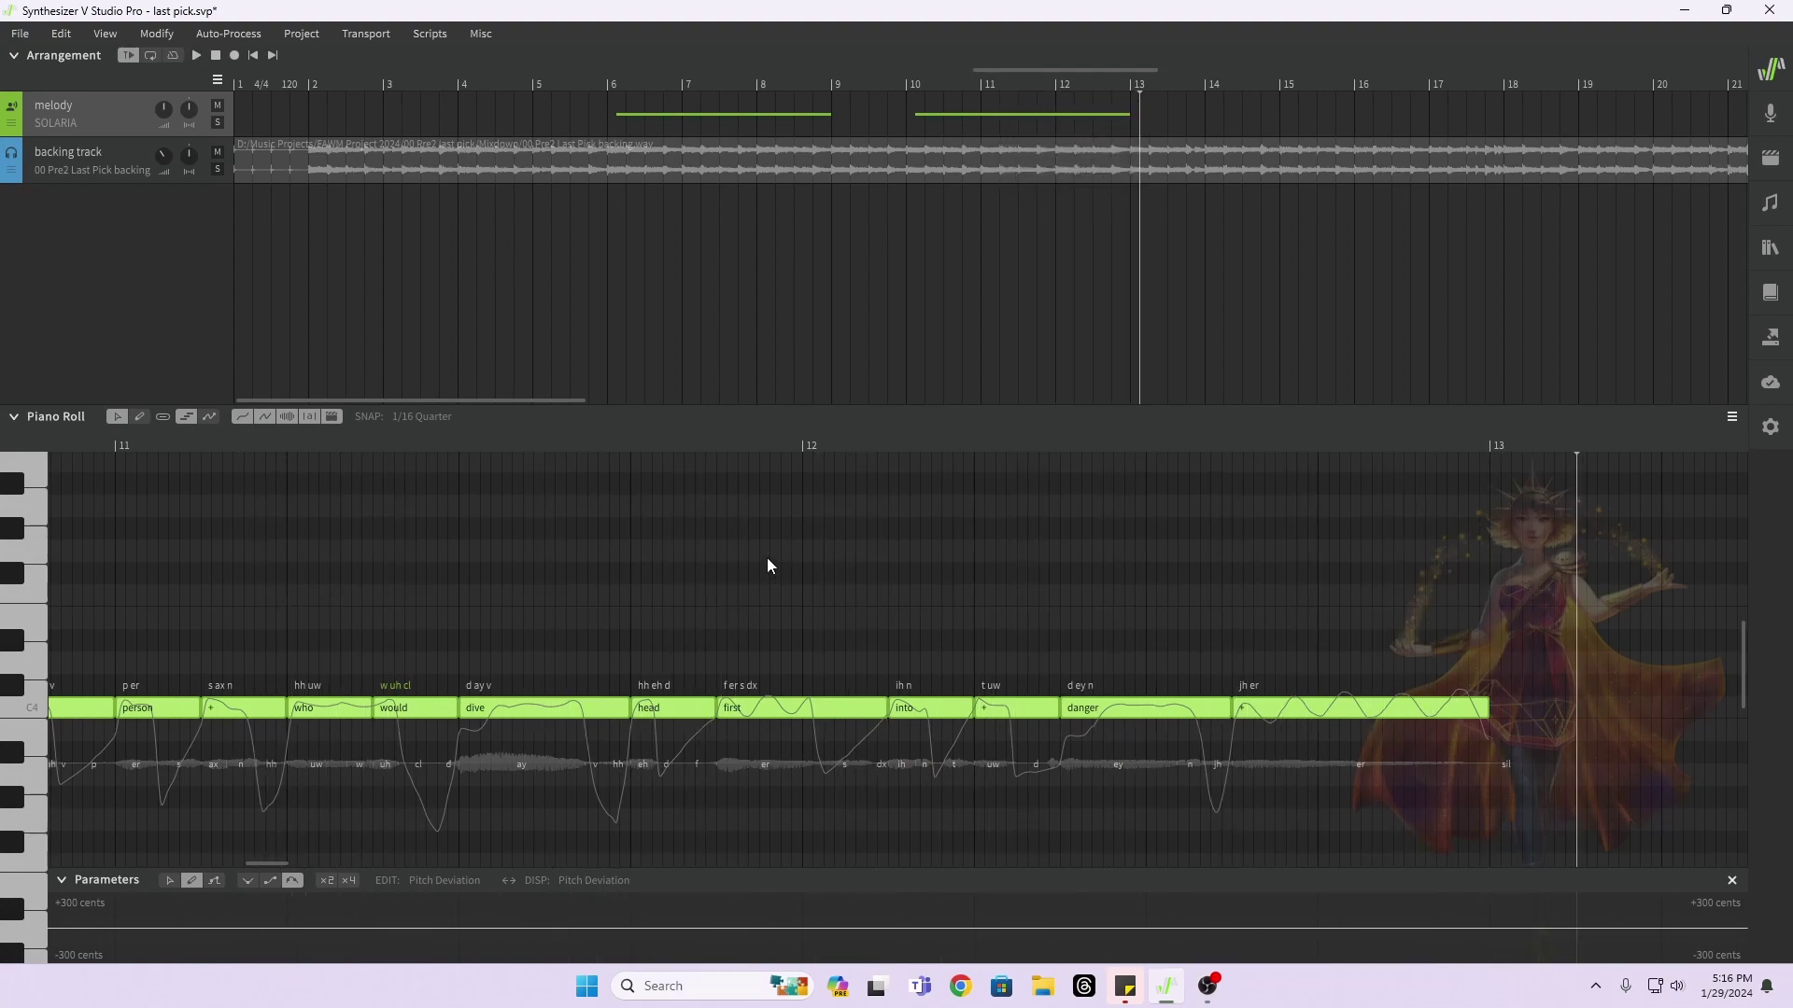
Step: Raise the whole bar 10 phrase to E4, leaving the first phrase on C4, and play the melody from bar 6
scroll(767, 551, left, 5)
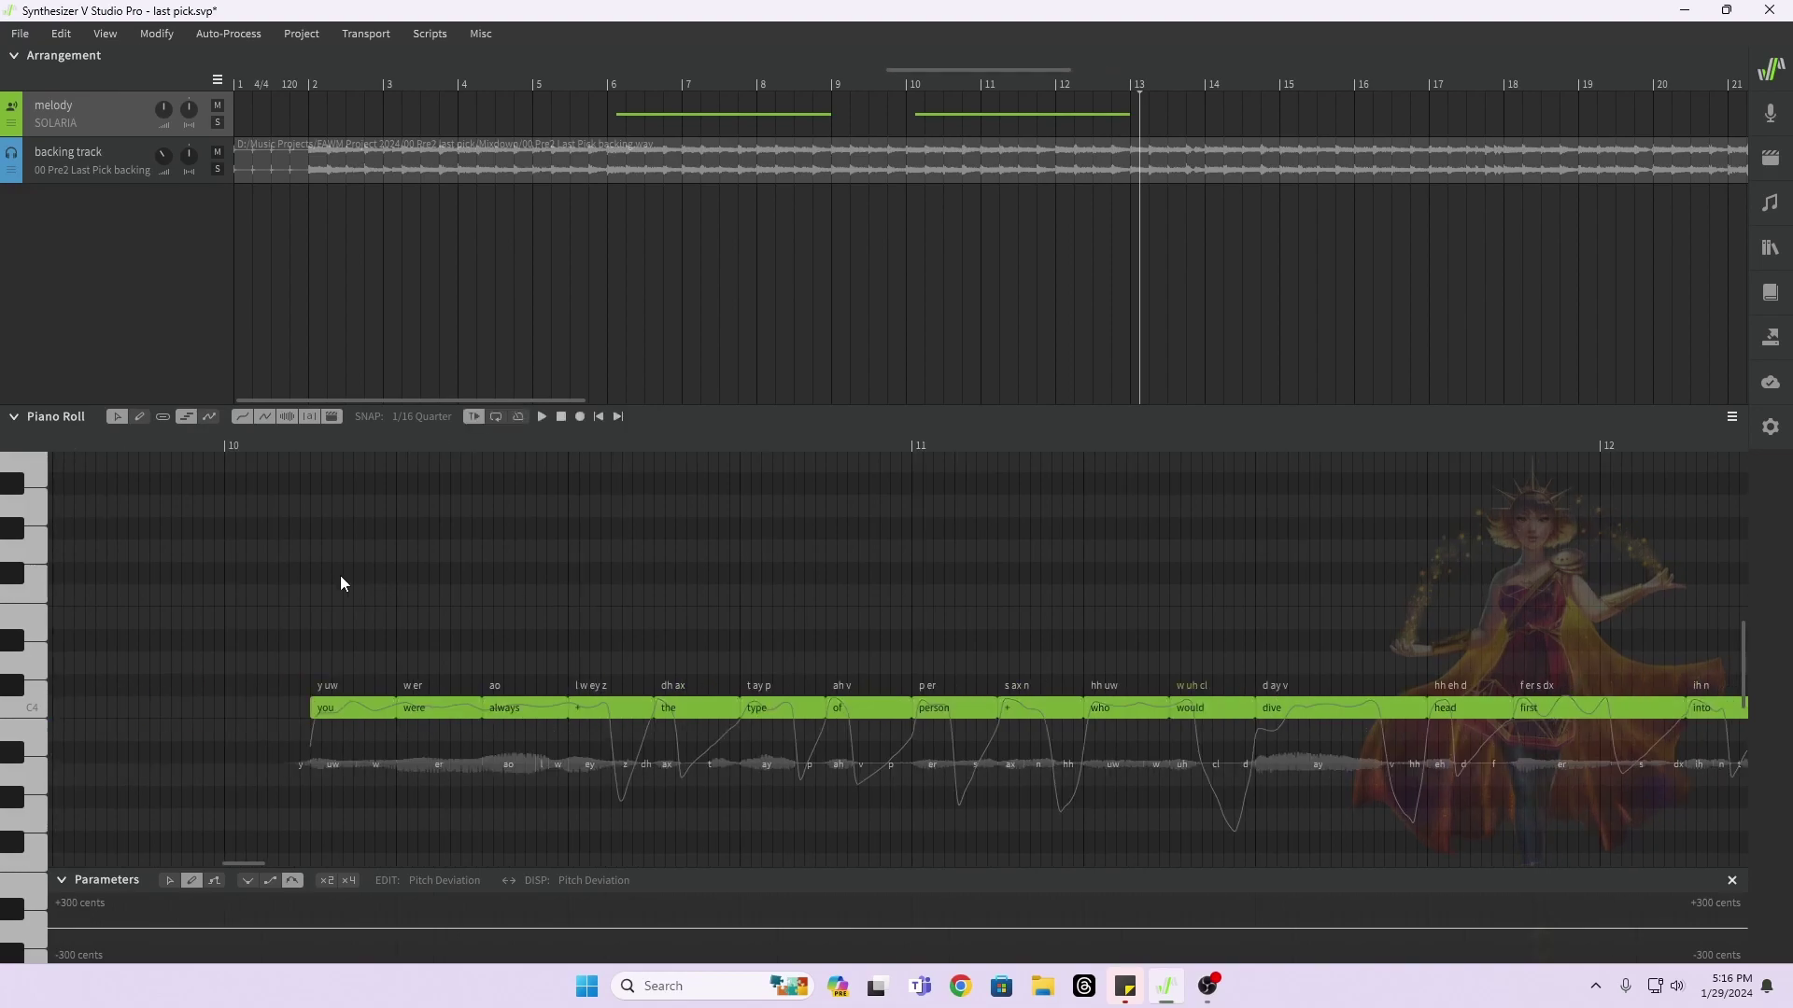
drag(300, 564, 776, 832)
scroll(1027, 747, right, 4)
scroll(1034, 717, left, 5)
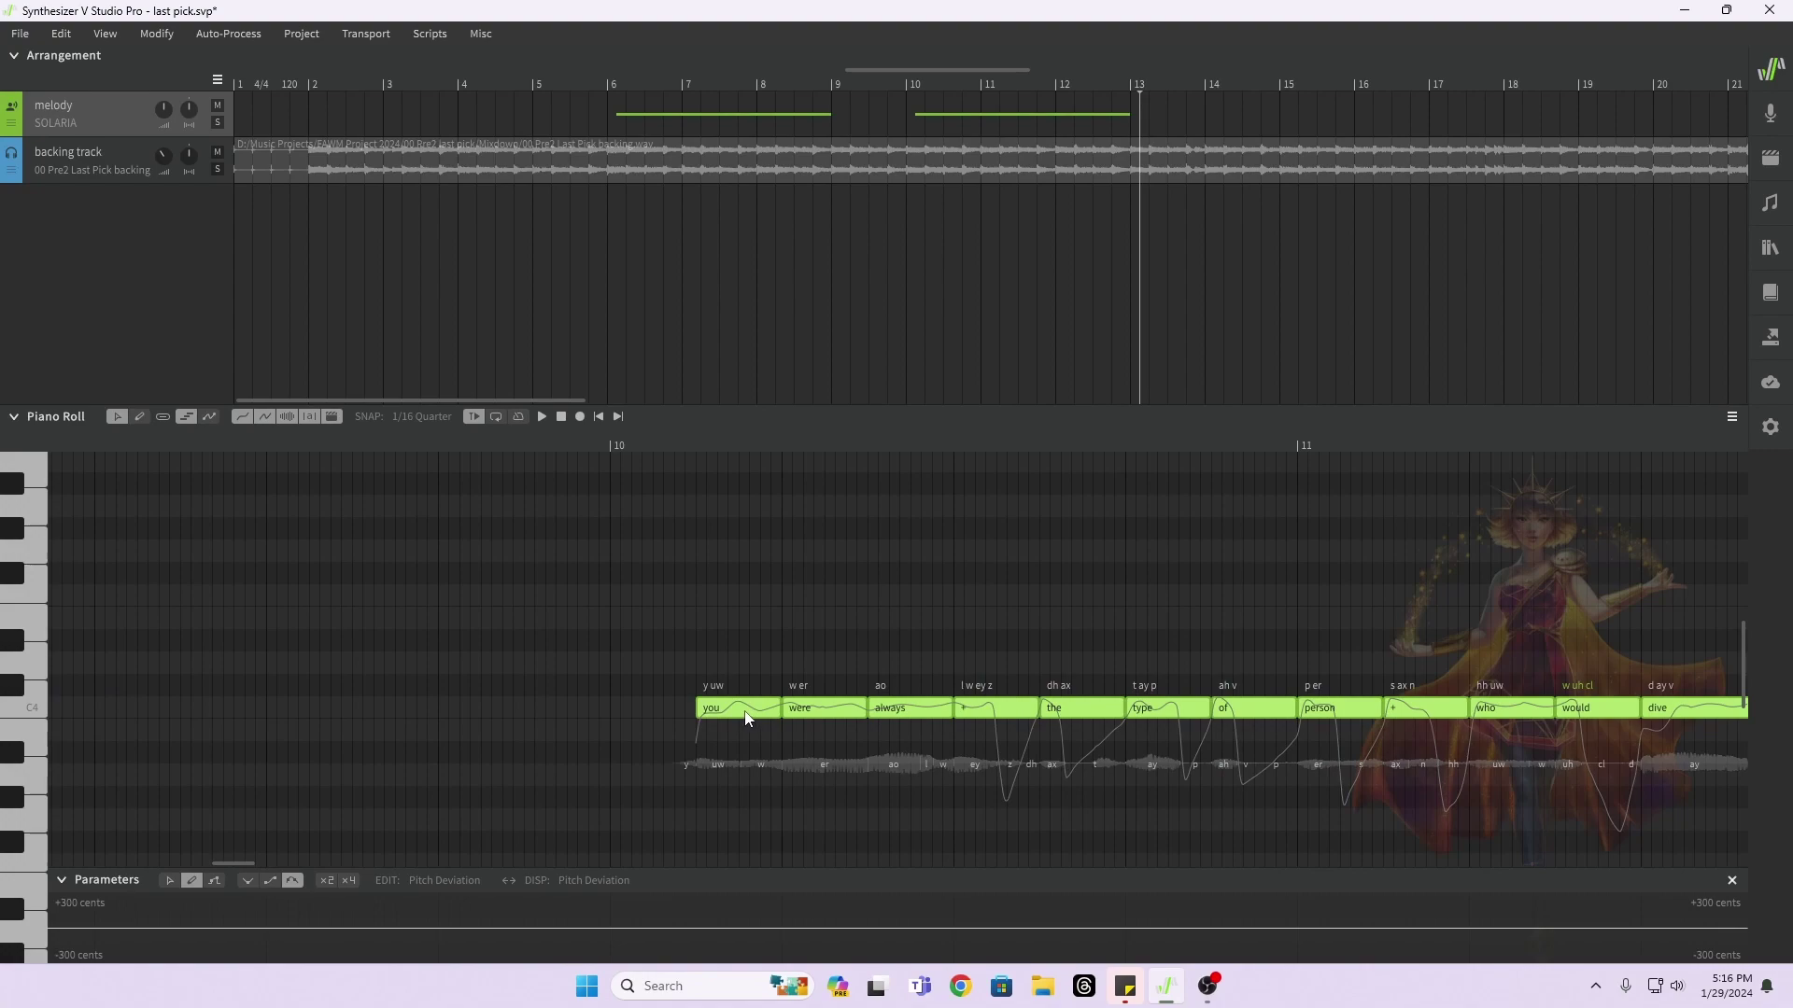
drag(747, 712, 743, 622)
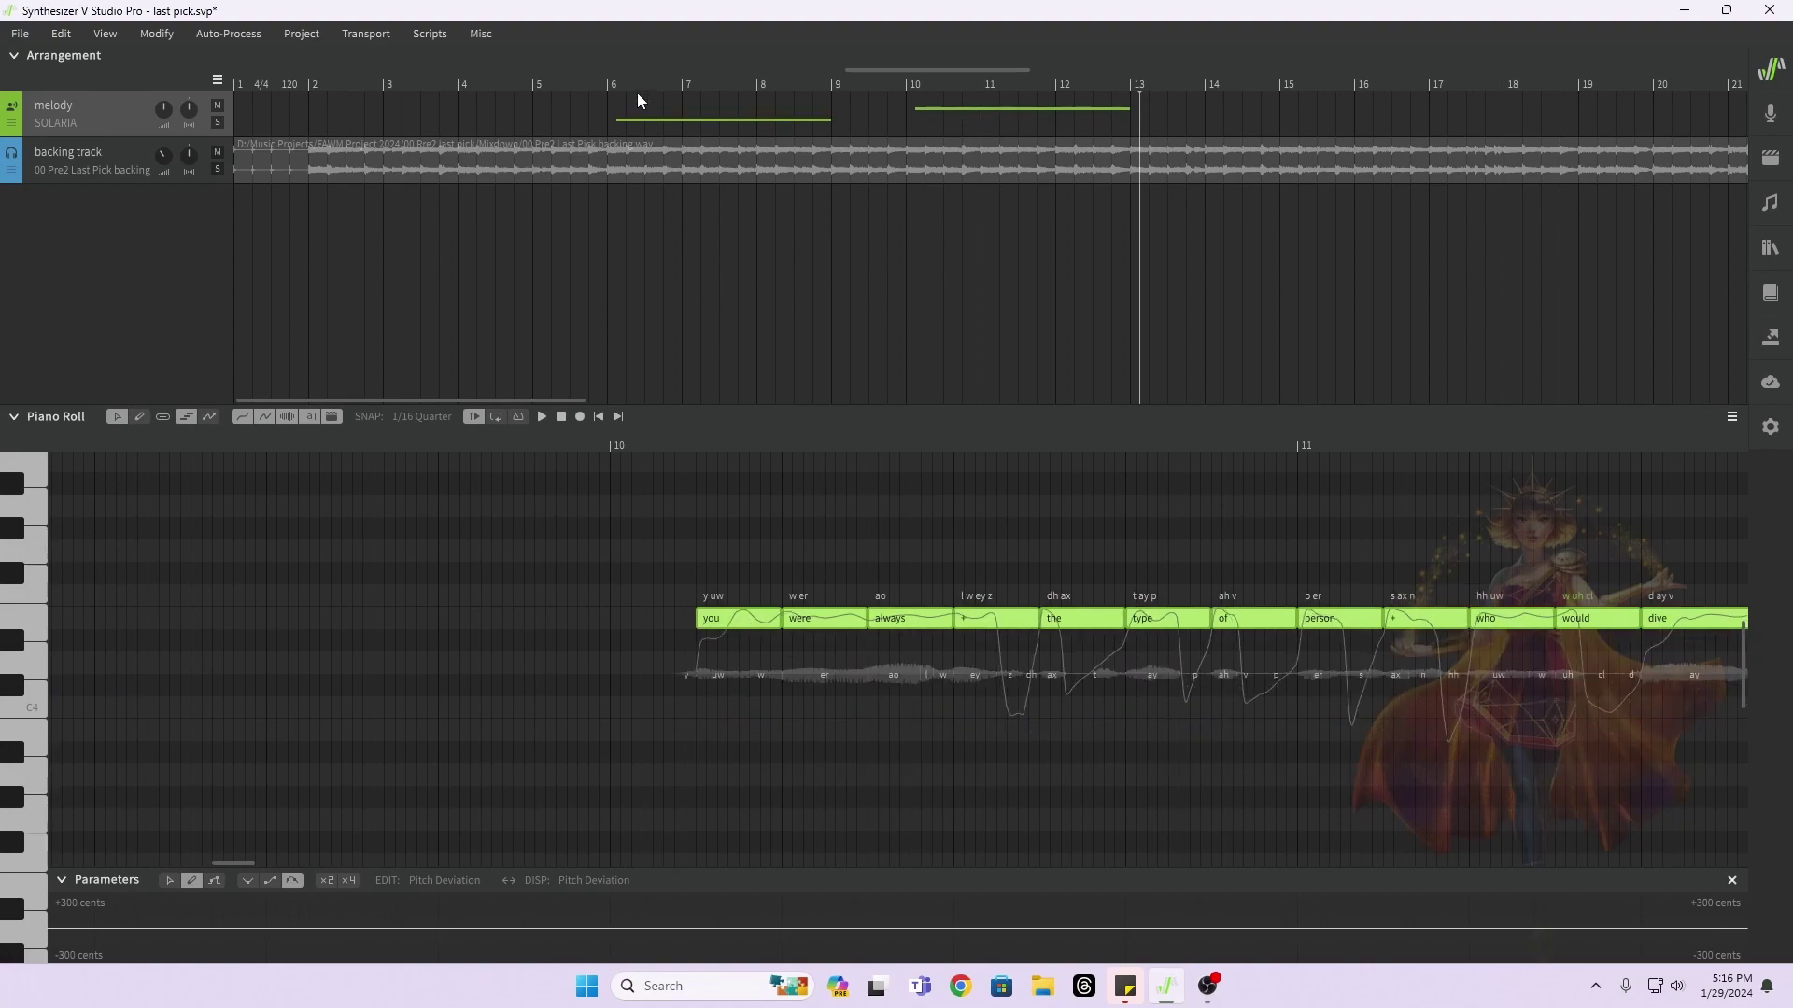
click(608, 84)
key(space)
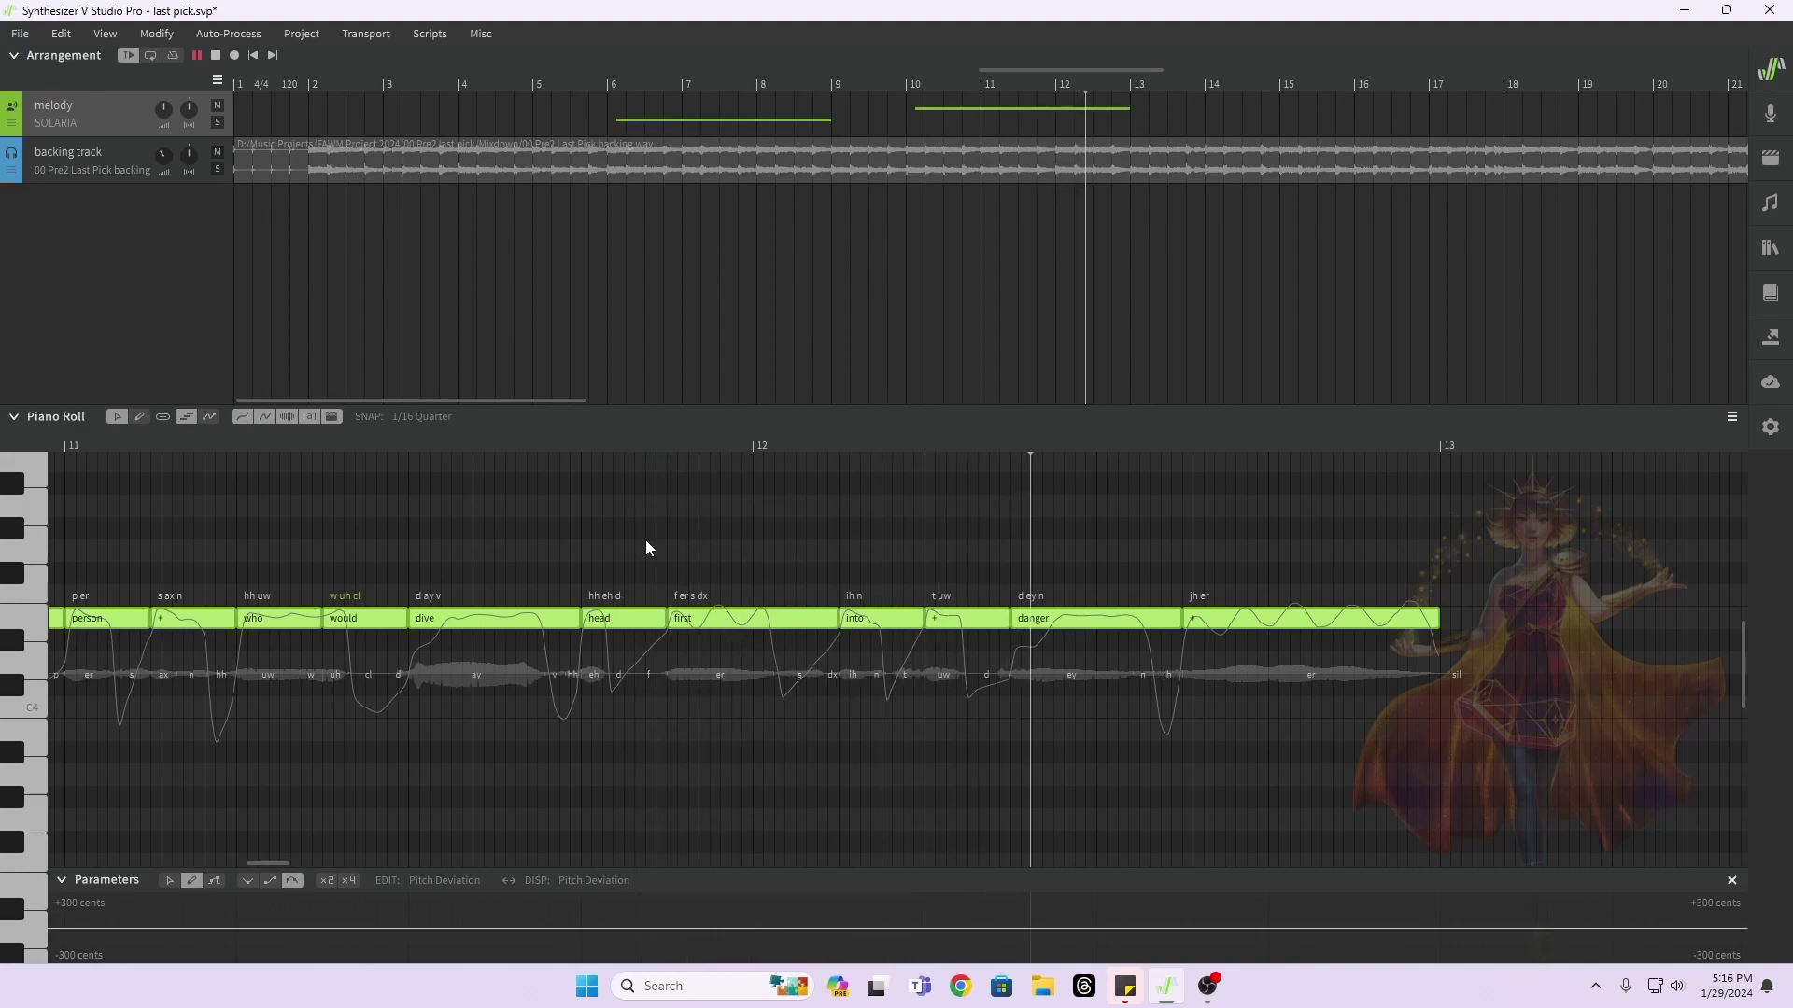
key(space)
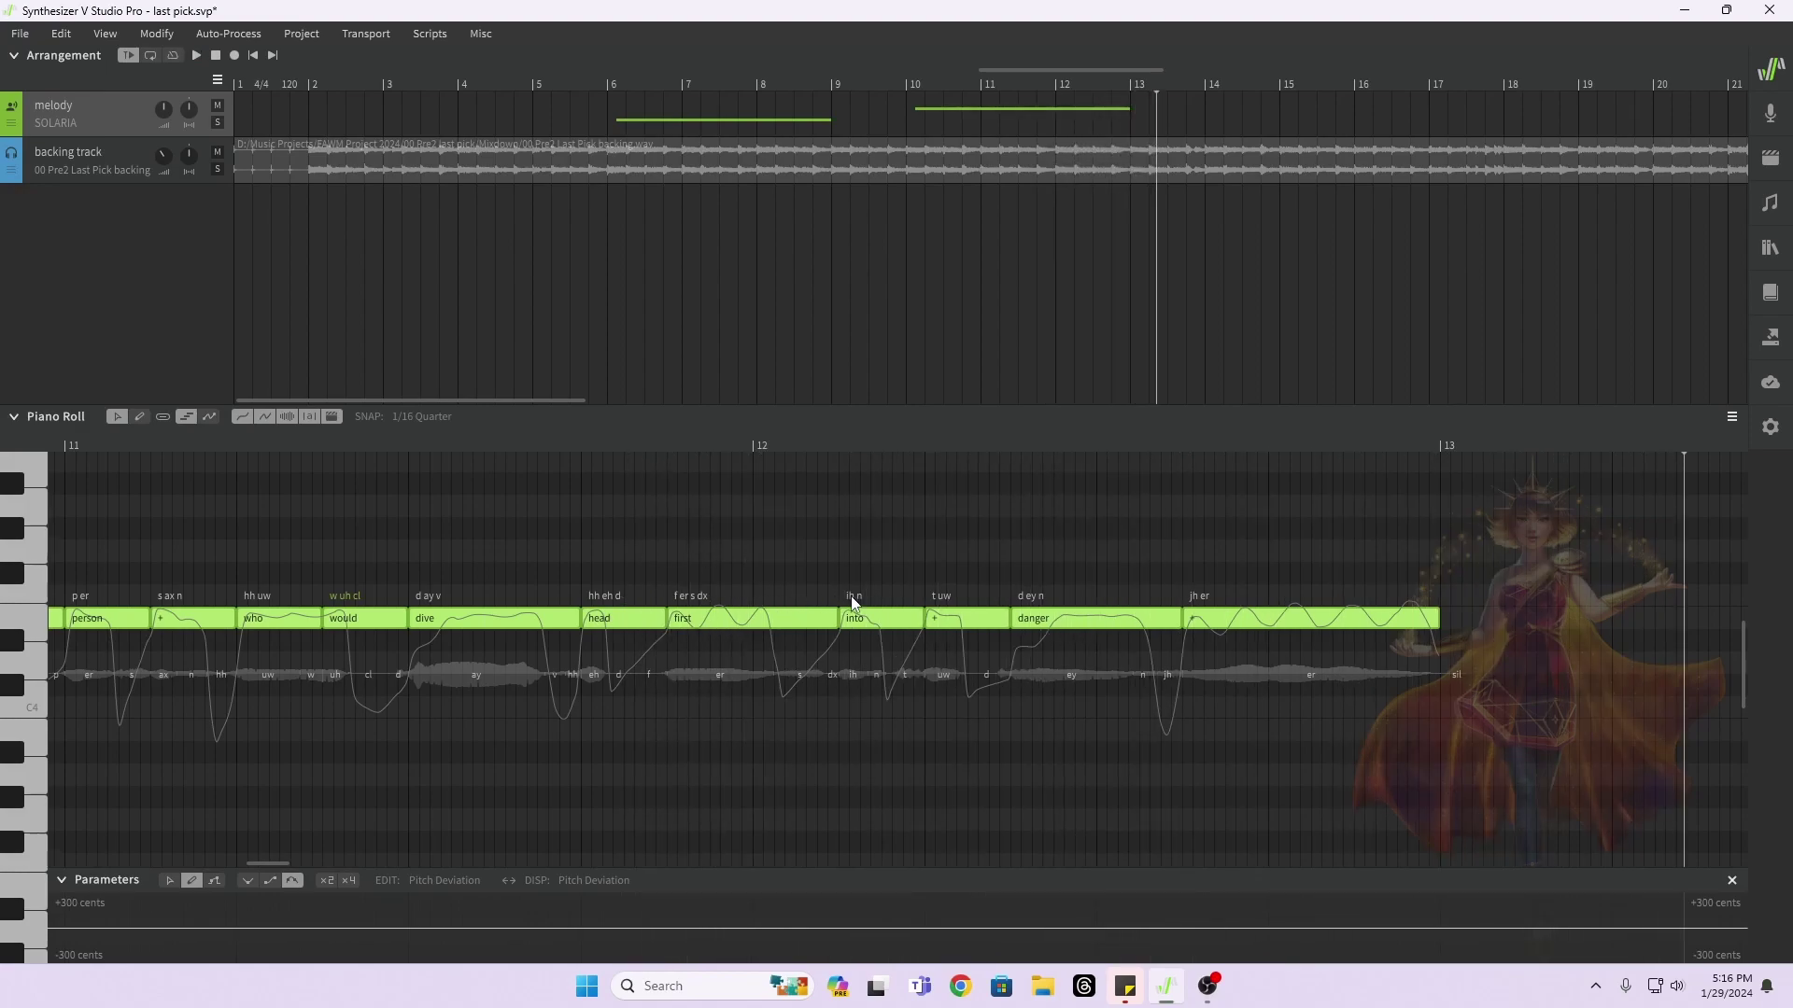
Step: Raise both syllable notes of "rabbit" in bar 6 to E4 and play the phrase from bar 6
click(611, 83)
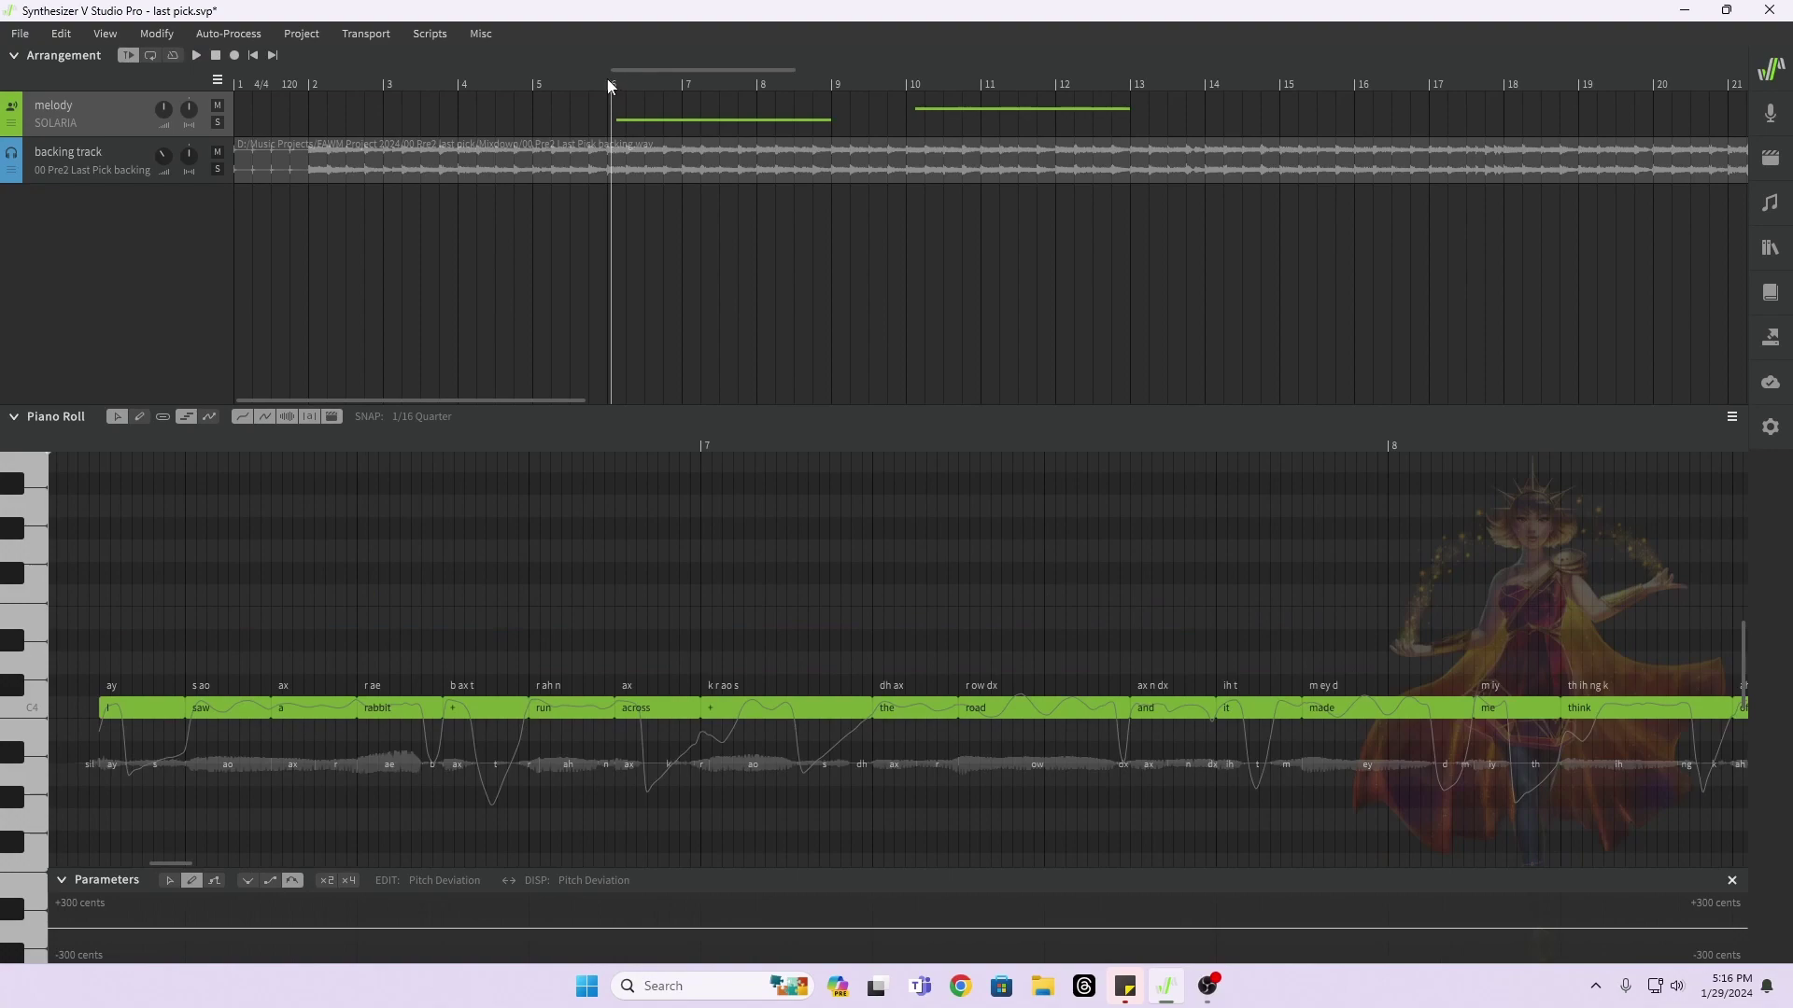
click(706, 585)
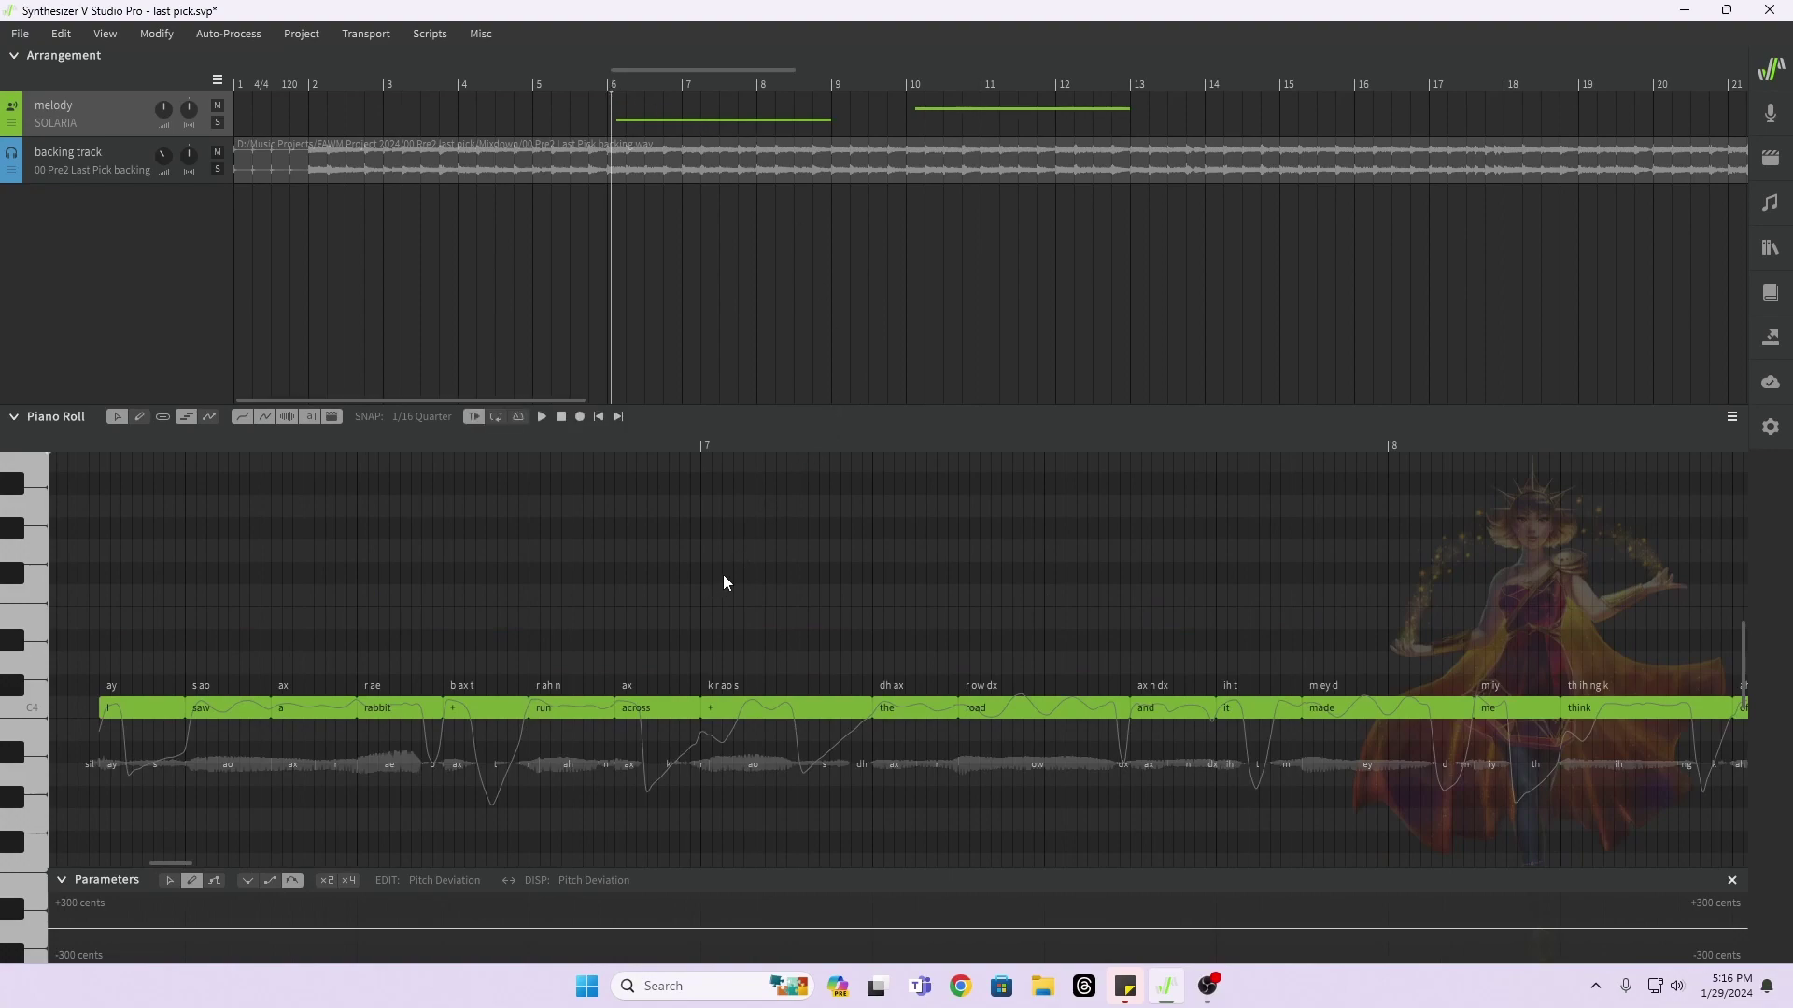
scroll(601, 485, left, 5)
key(space)
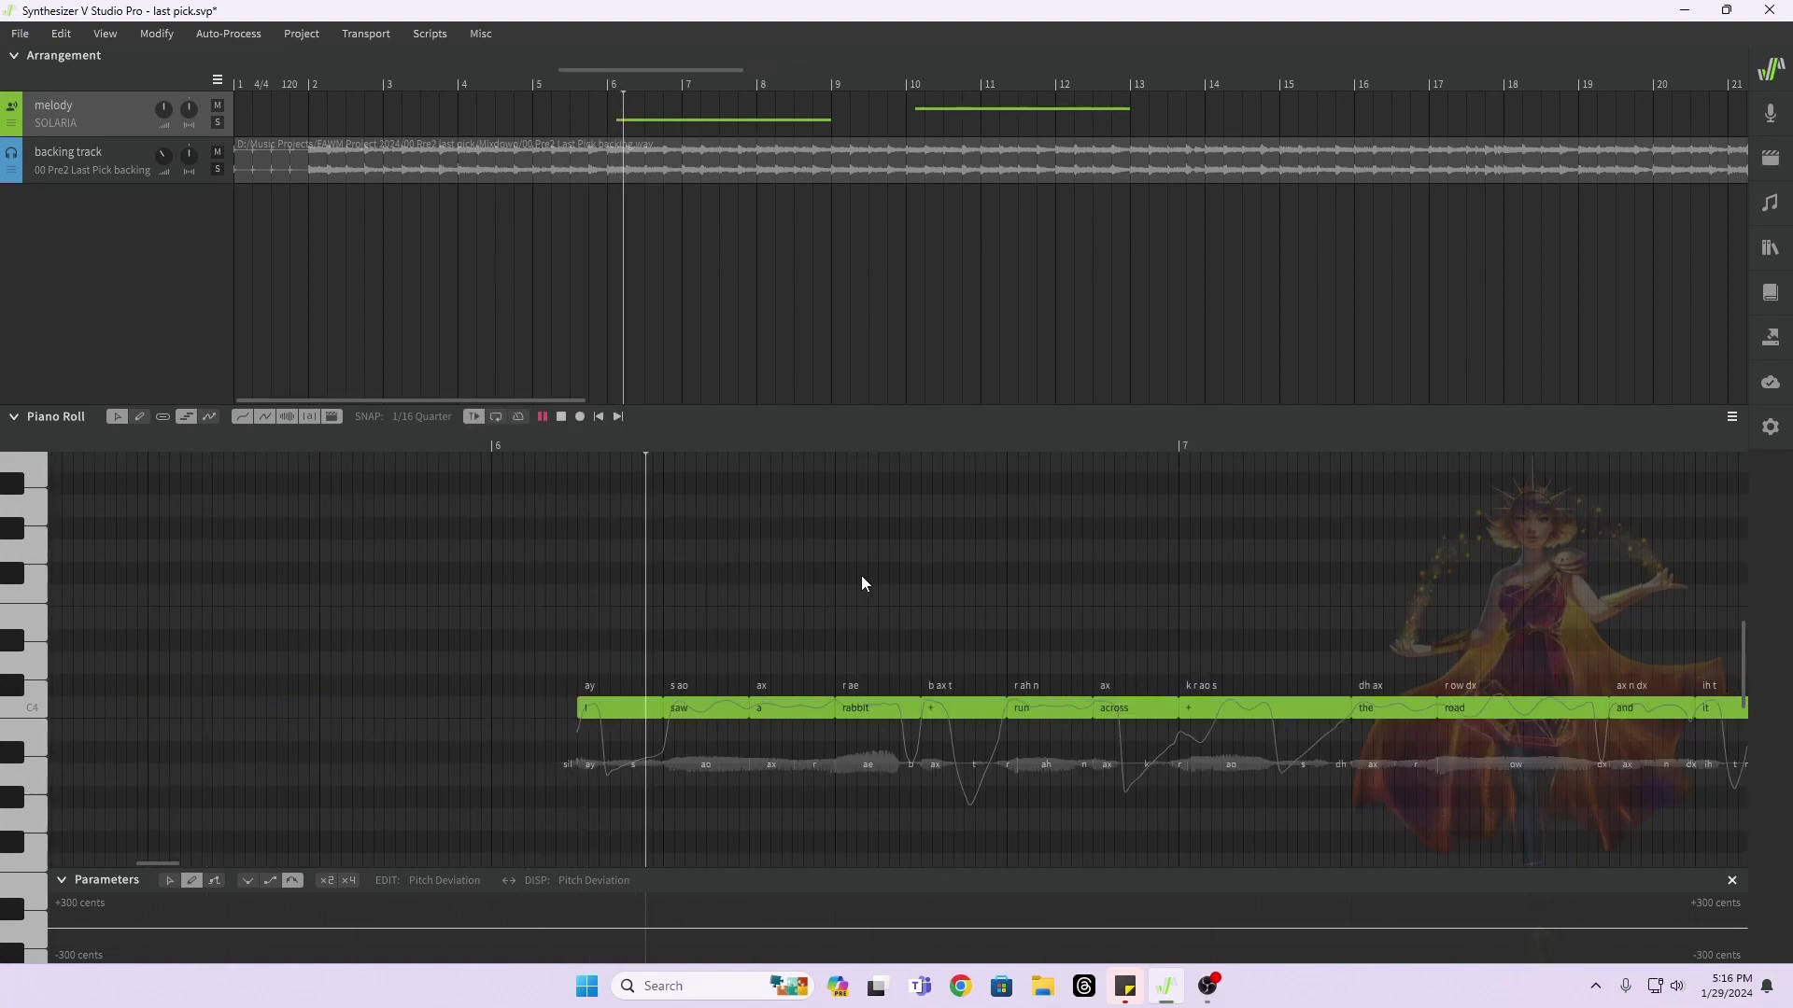
scroll(877, 607, right, 3)
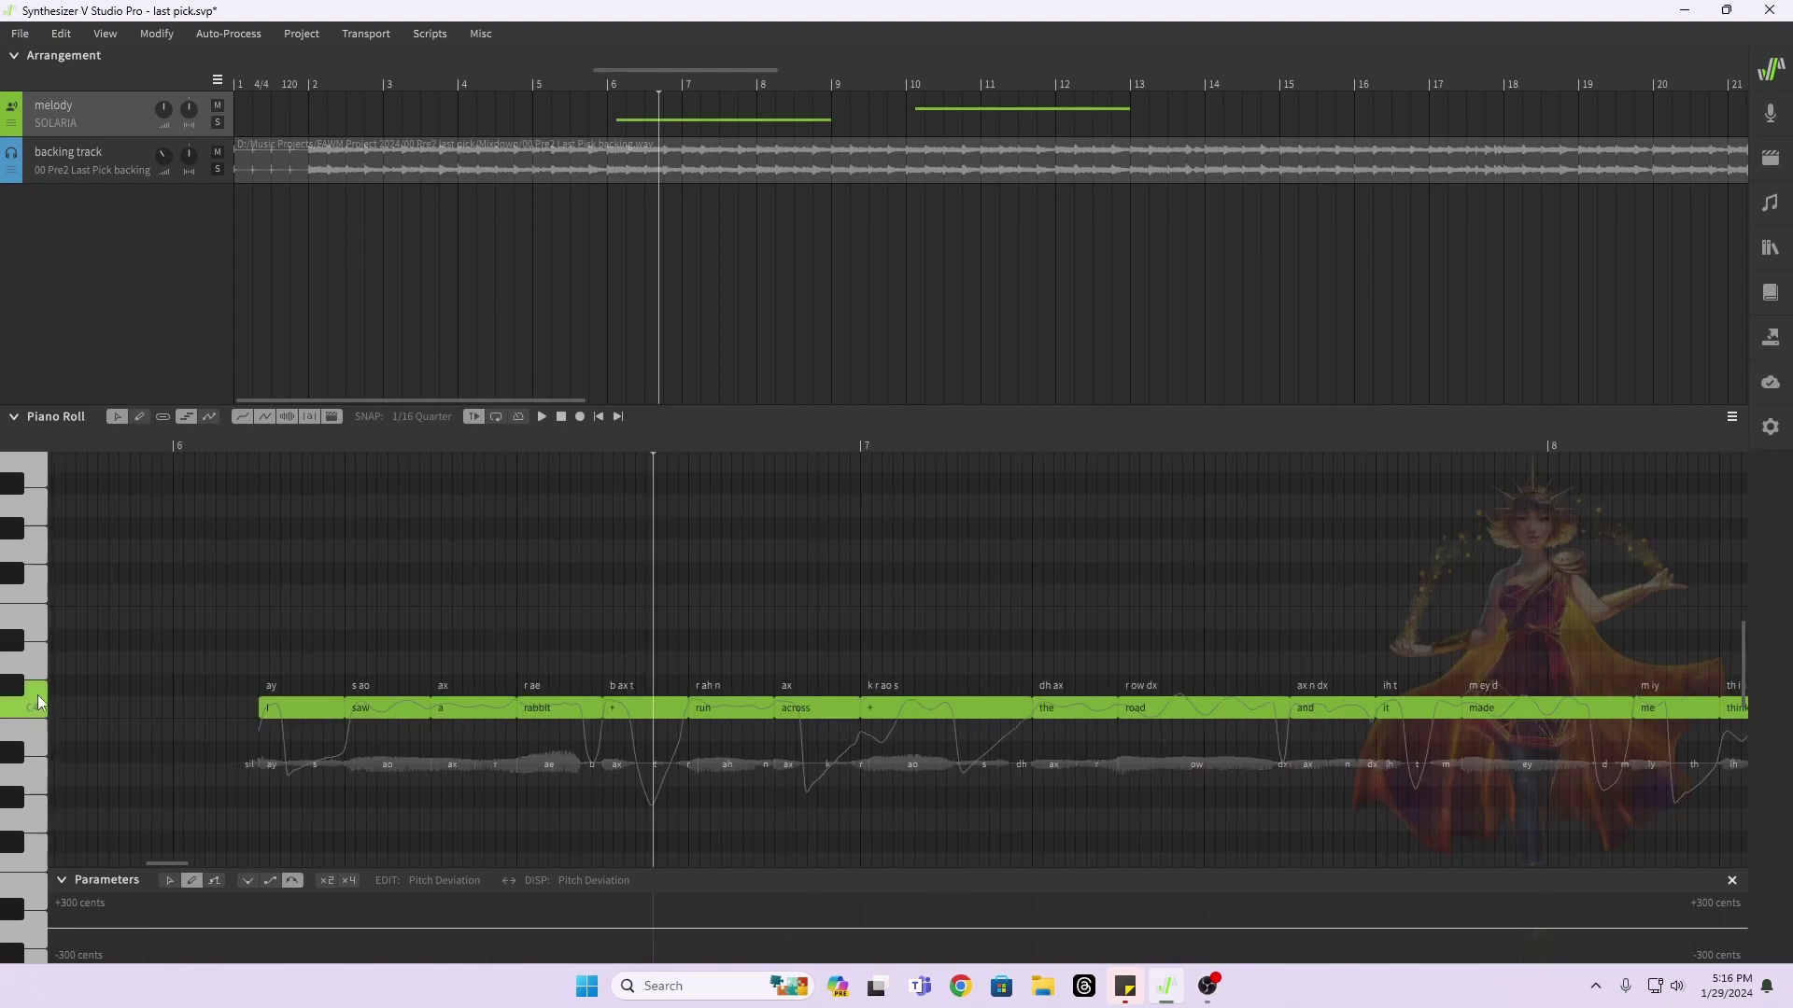
drag(515, 643, 652, 620)
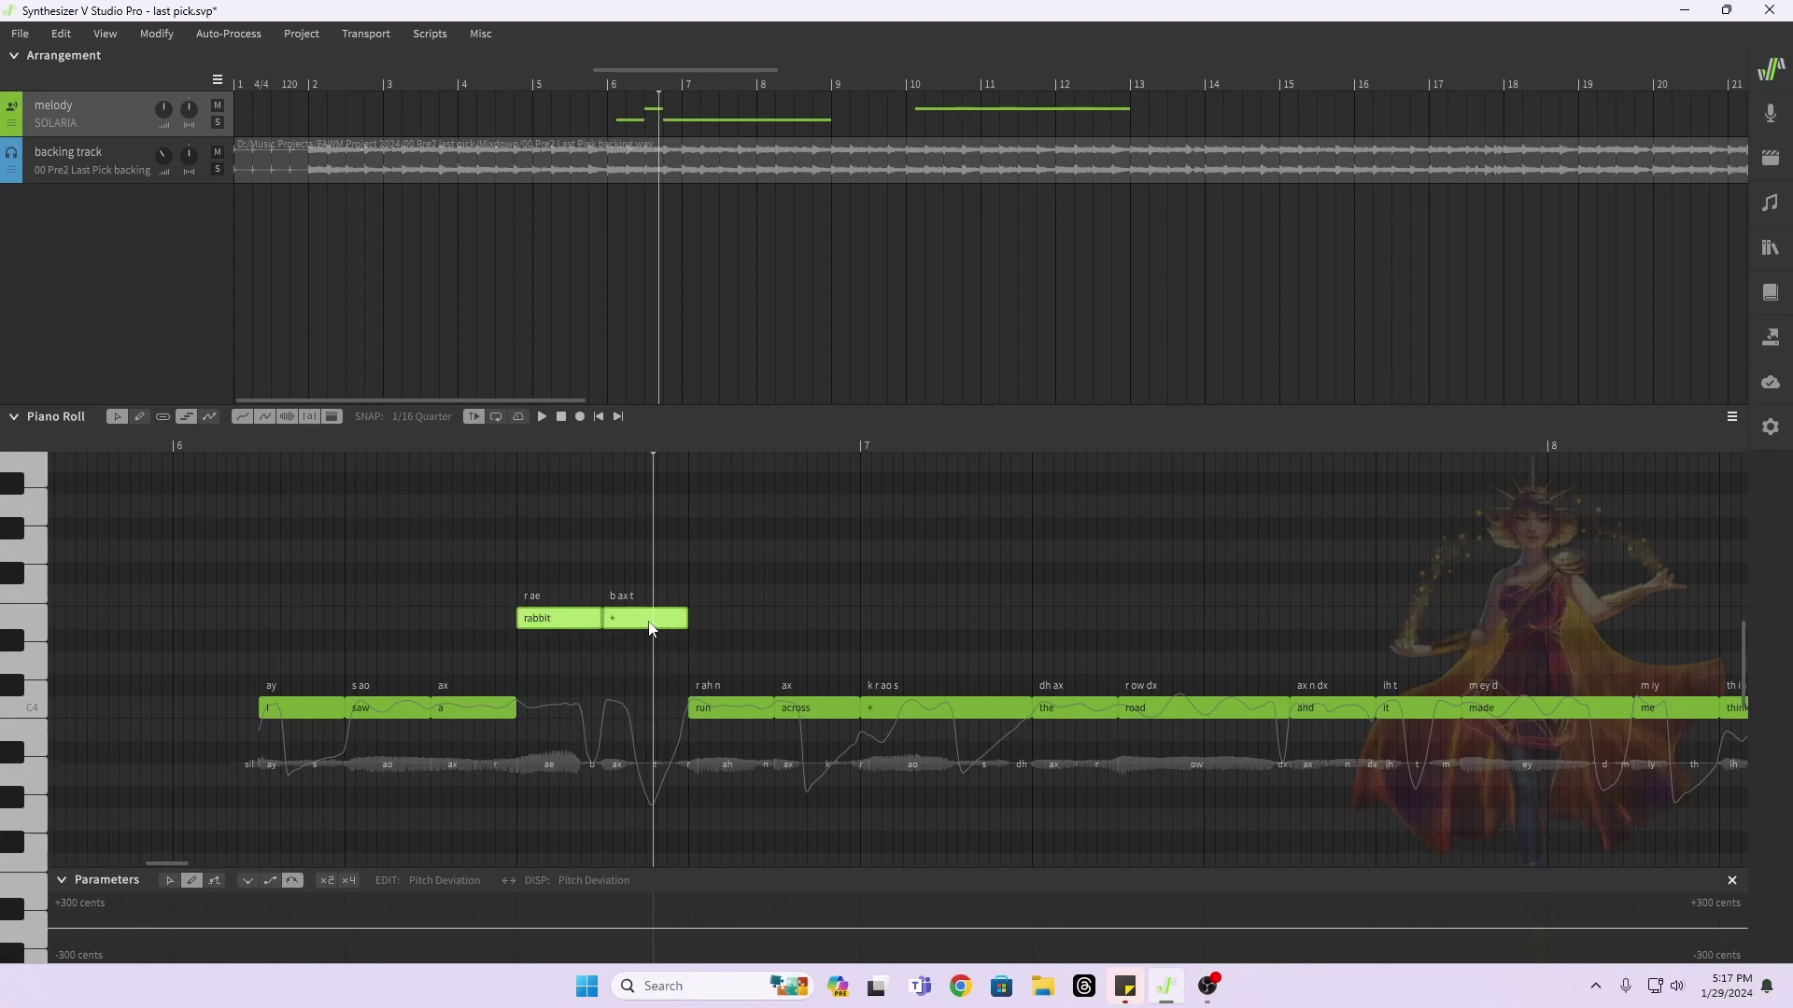
click(196, 435)
key(space)
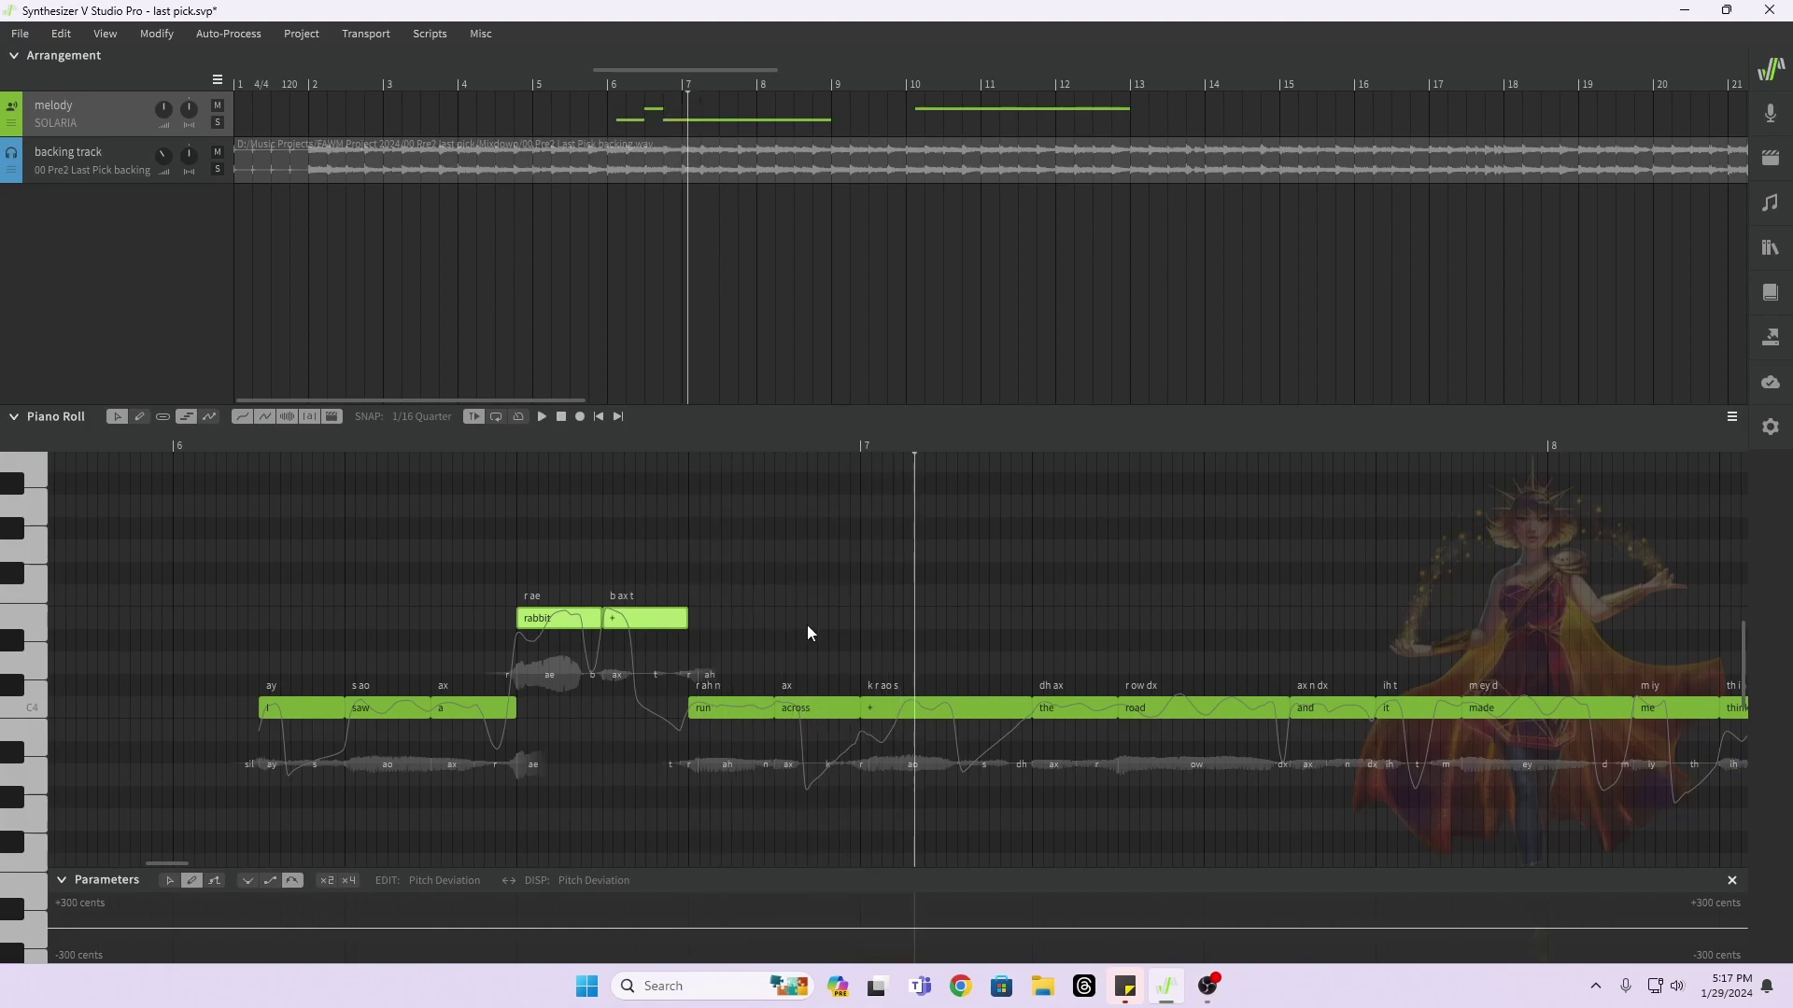
key(space)
Step: Raise "run" and both notes of "across" to E4 and "the" to D4, and play the melody from bar 6
drag(583, 708, 579, 626)
drag(653, 703, 654, 614)
drag(745, 704, 744, 625)
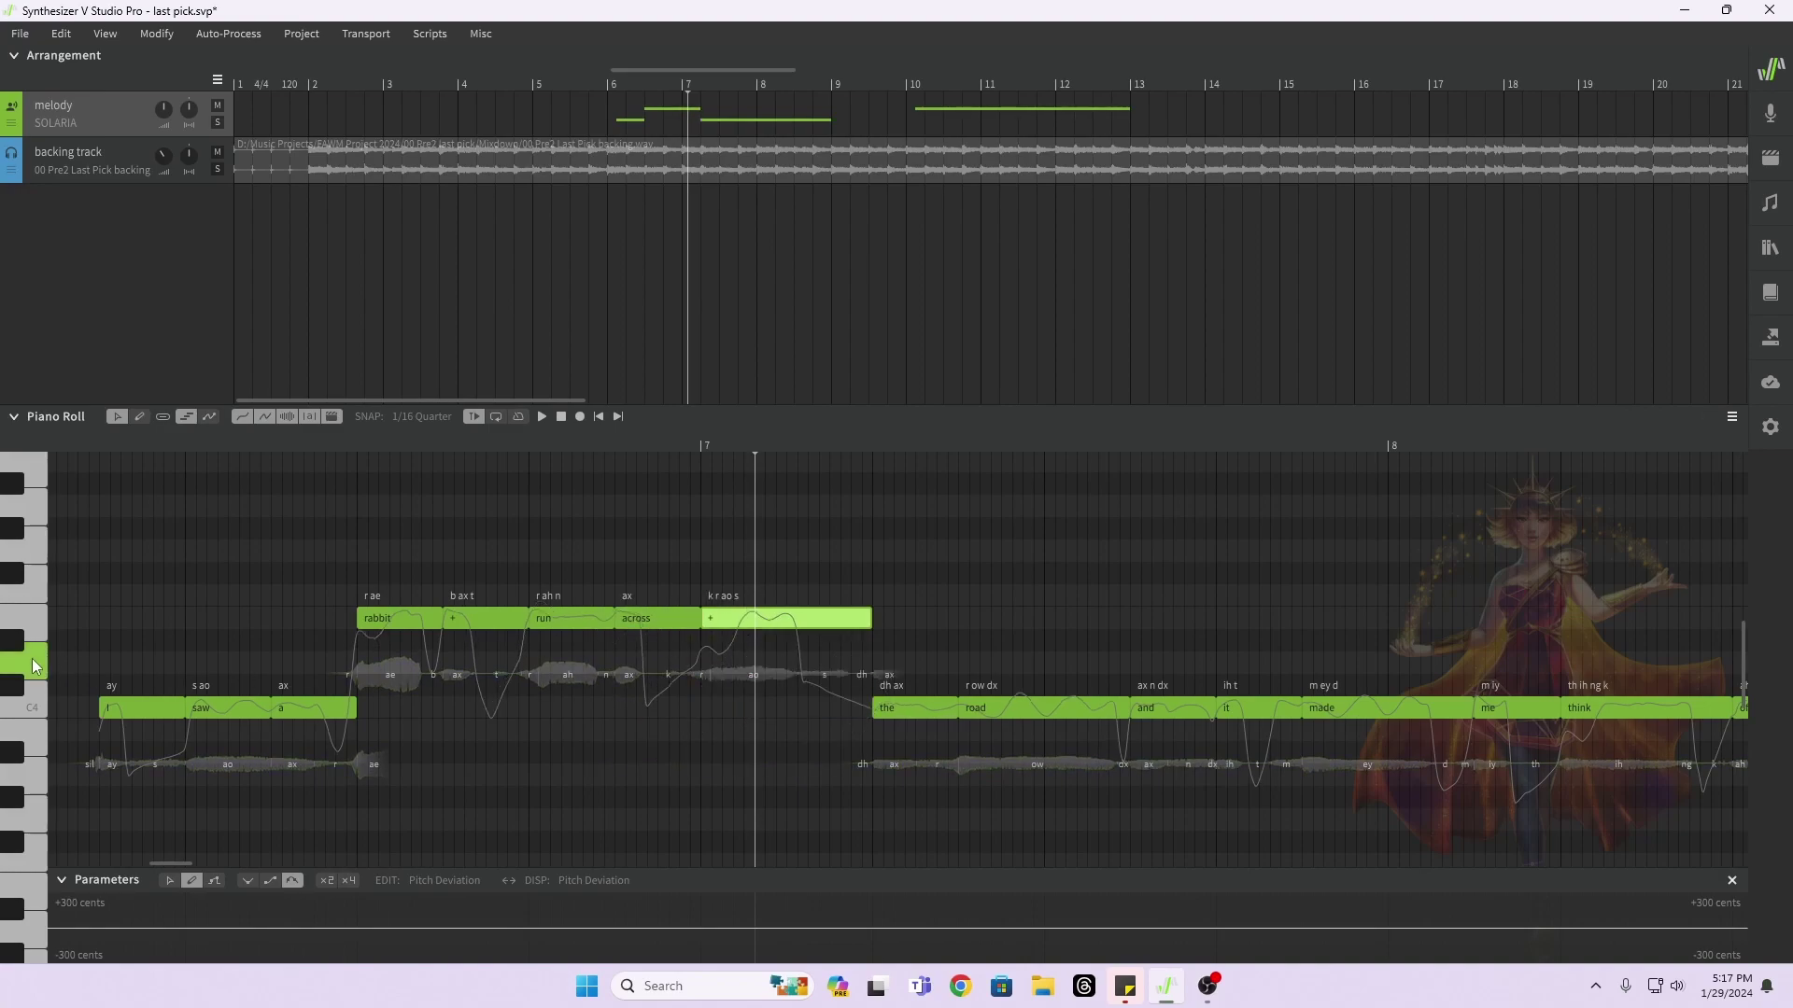
drag(910, 696, 911, 652)
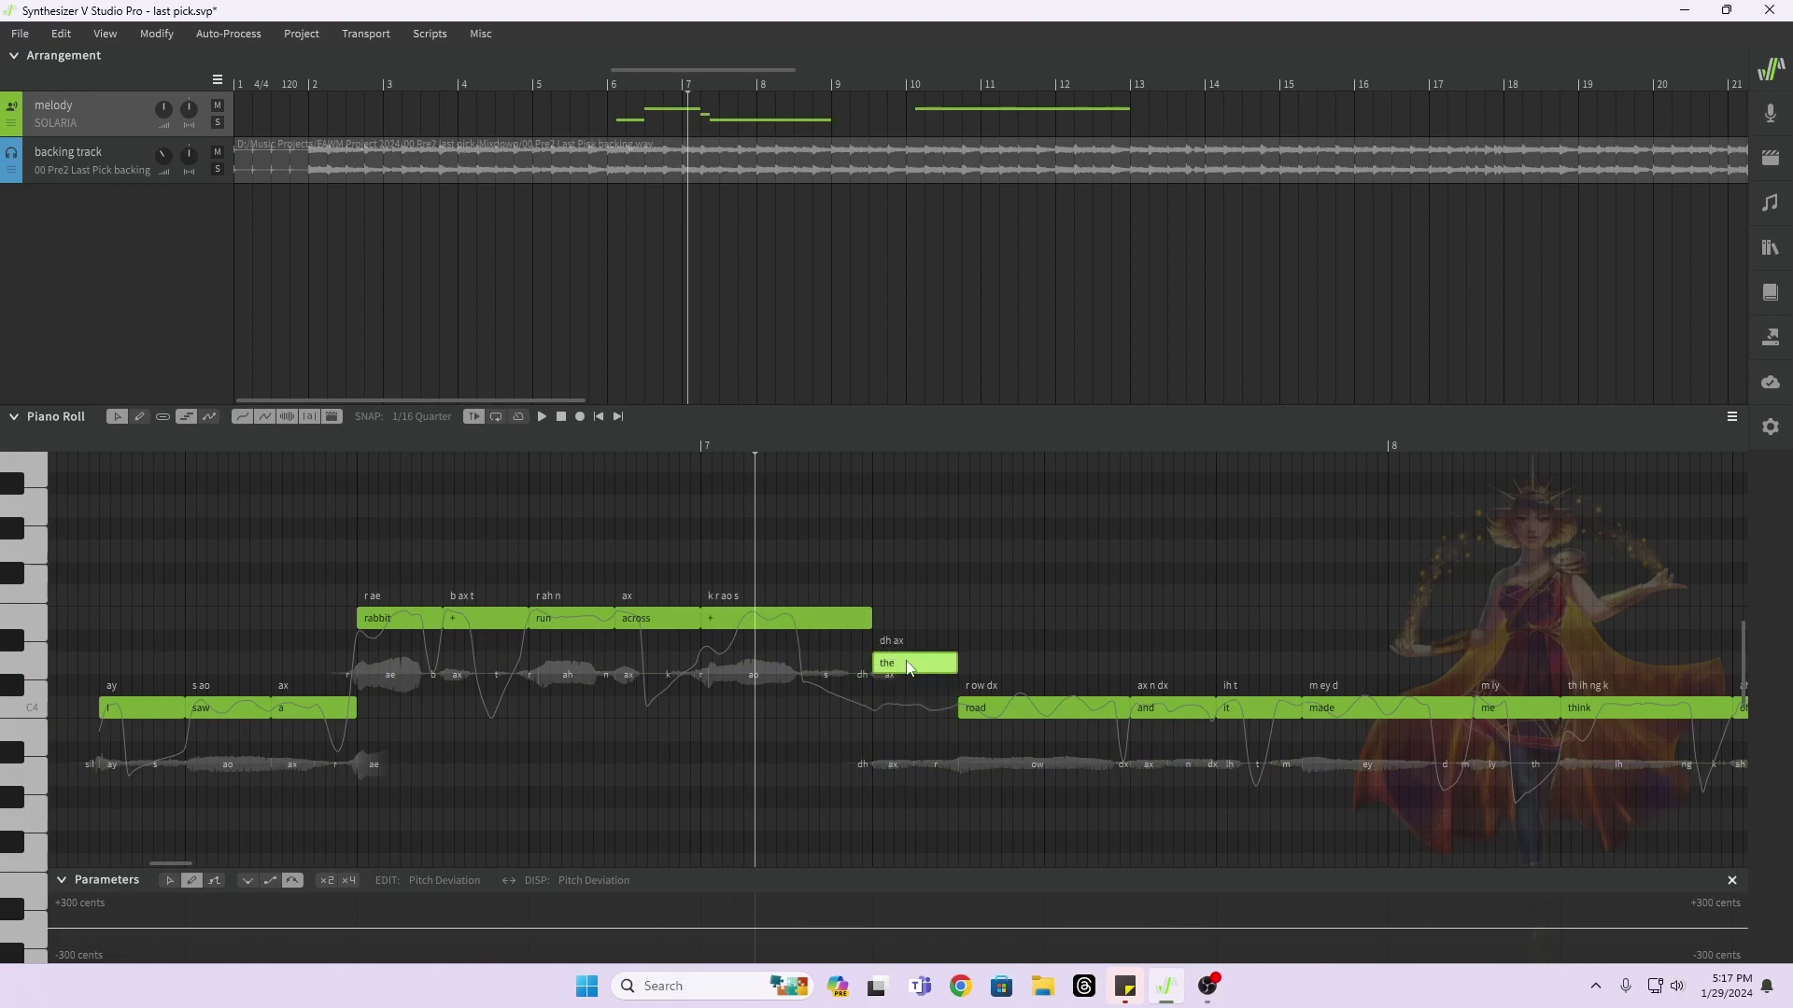
click(93, 439)
key(space)
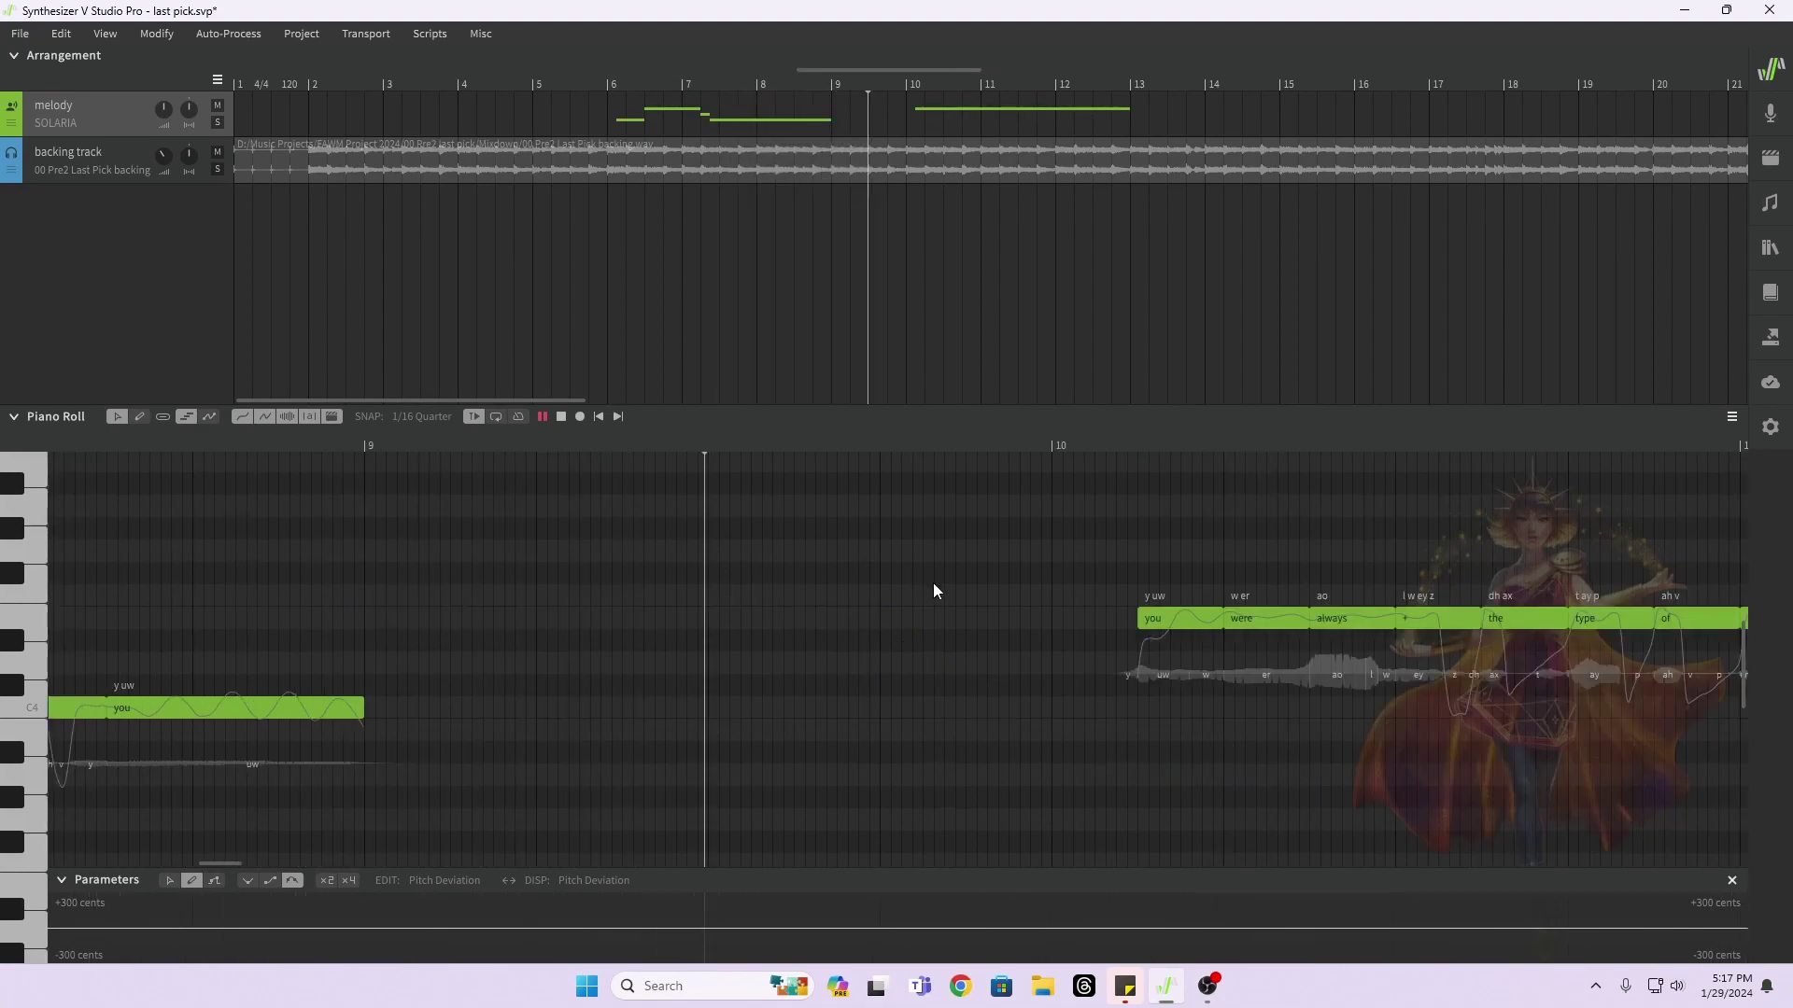
key(space)
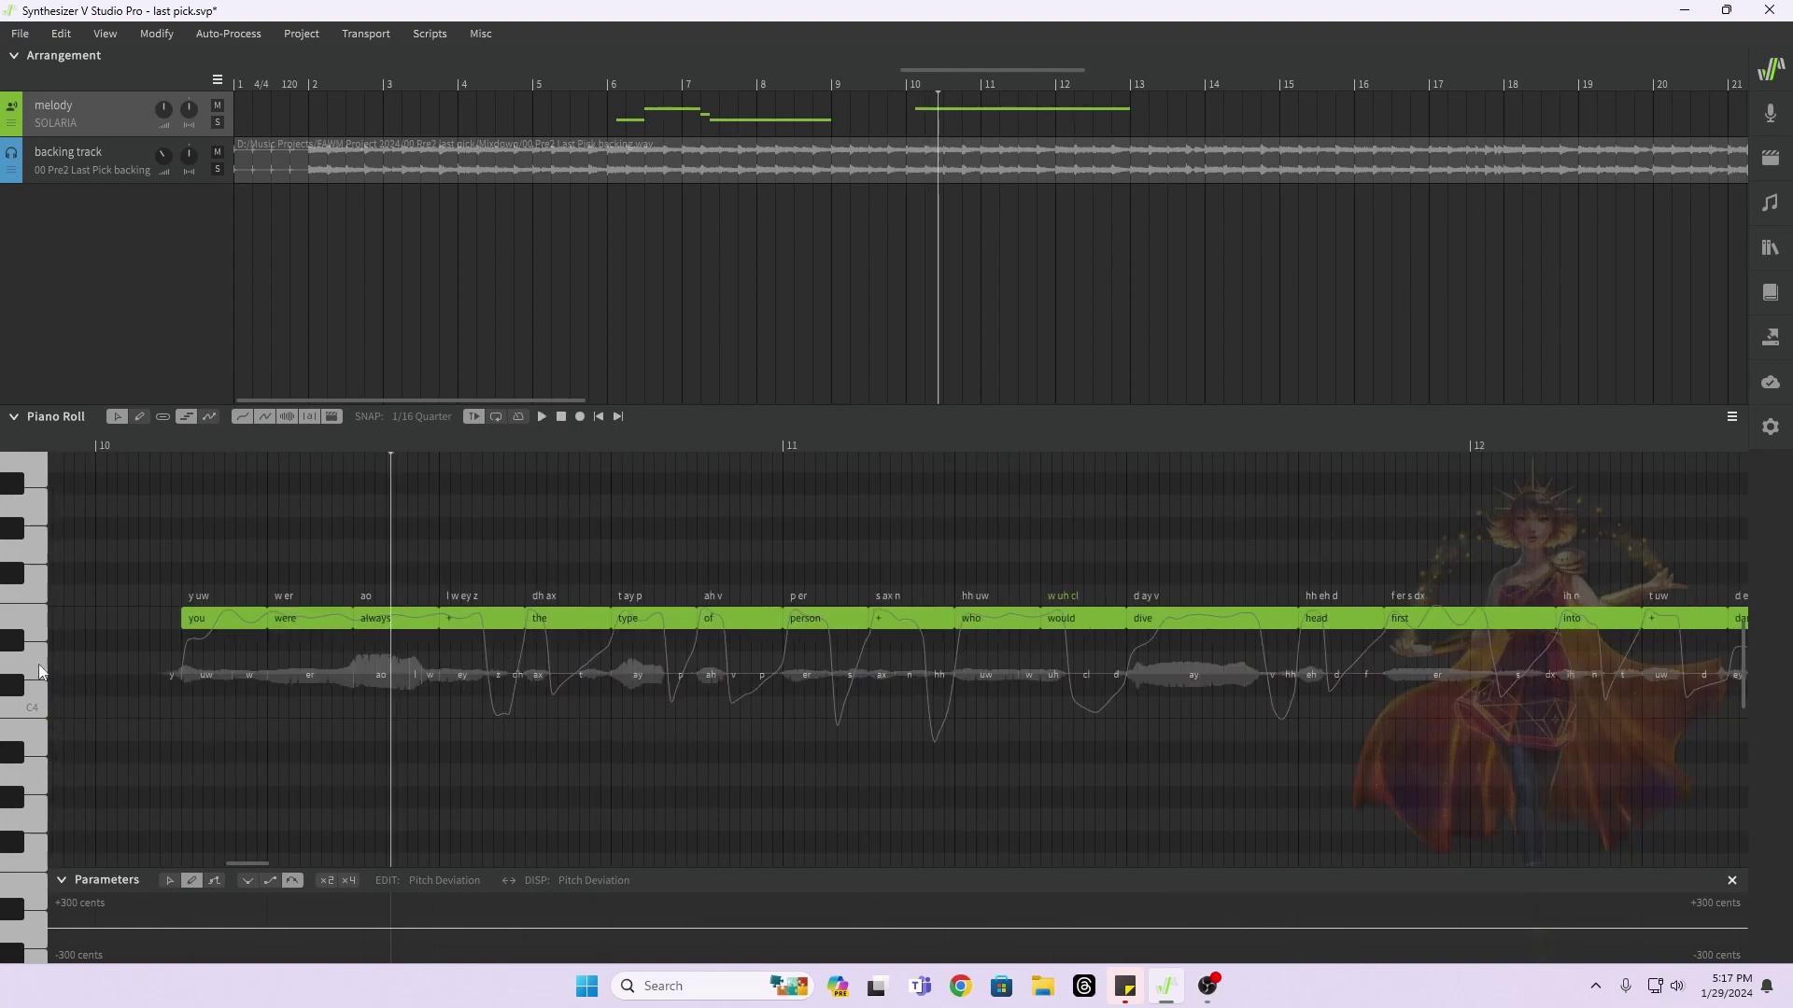
Step: Lower the first note of "always" and both notes of "person" to D4, raise "type" to G4, and play from bar 10
drag(365, 627, 345, 665)
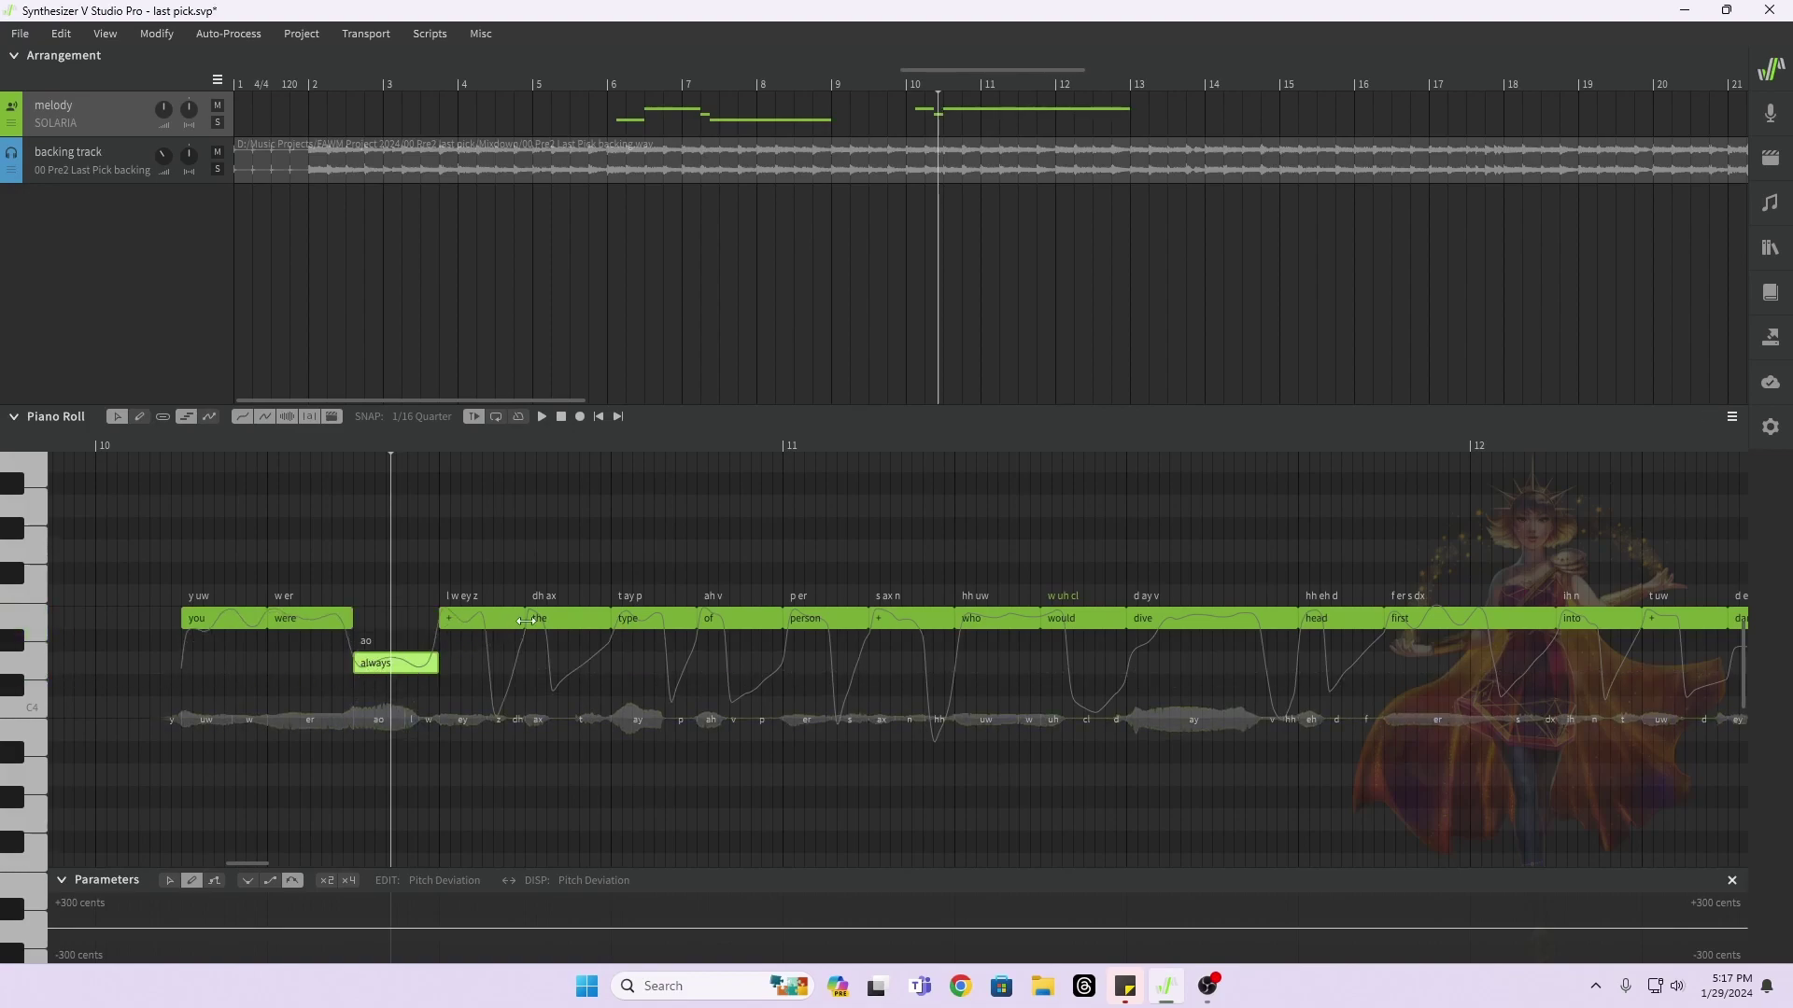
click(562, 620)
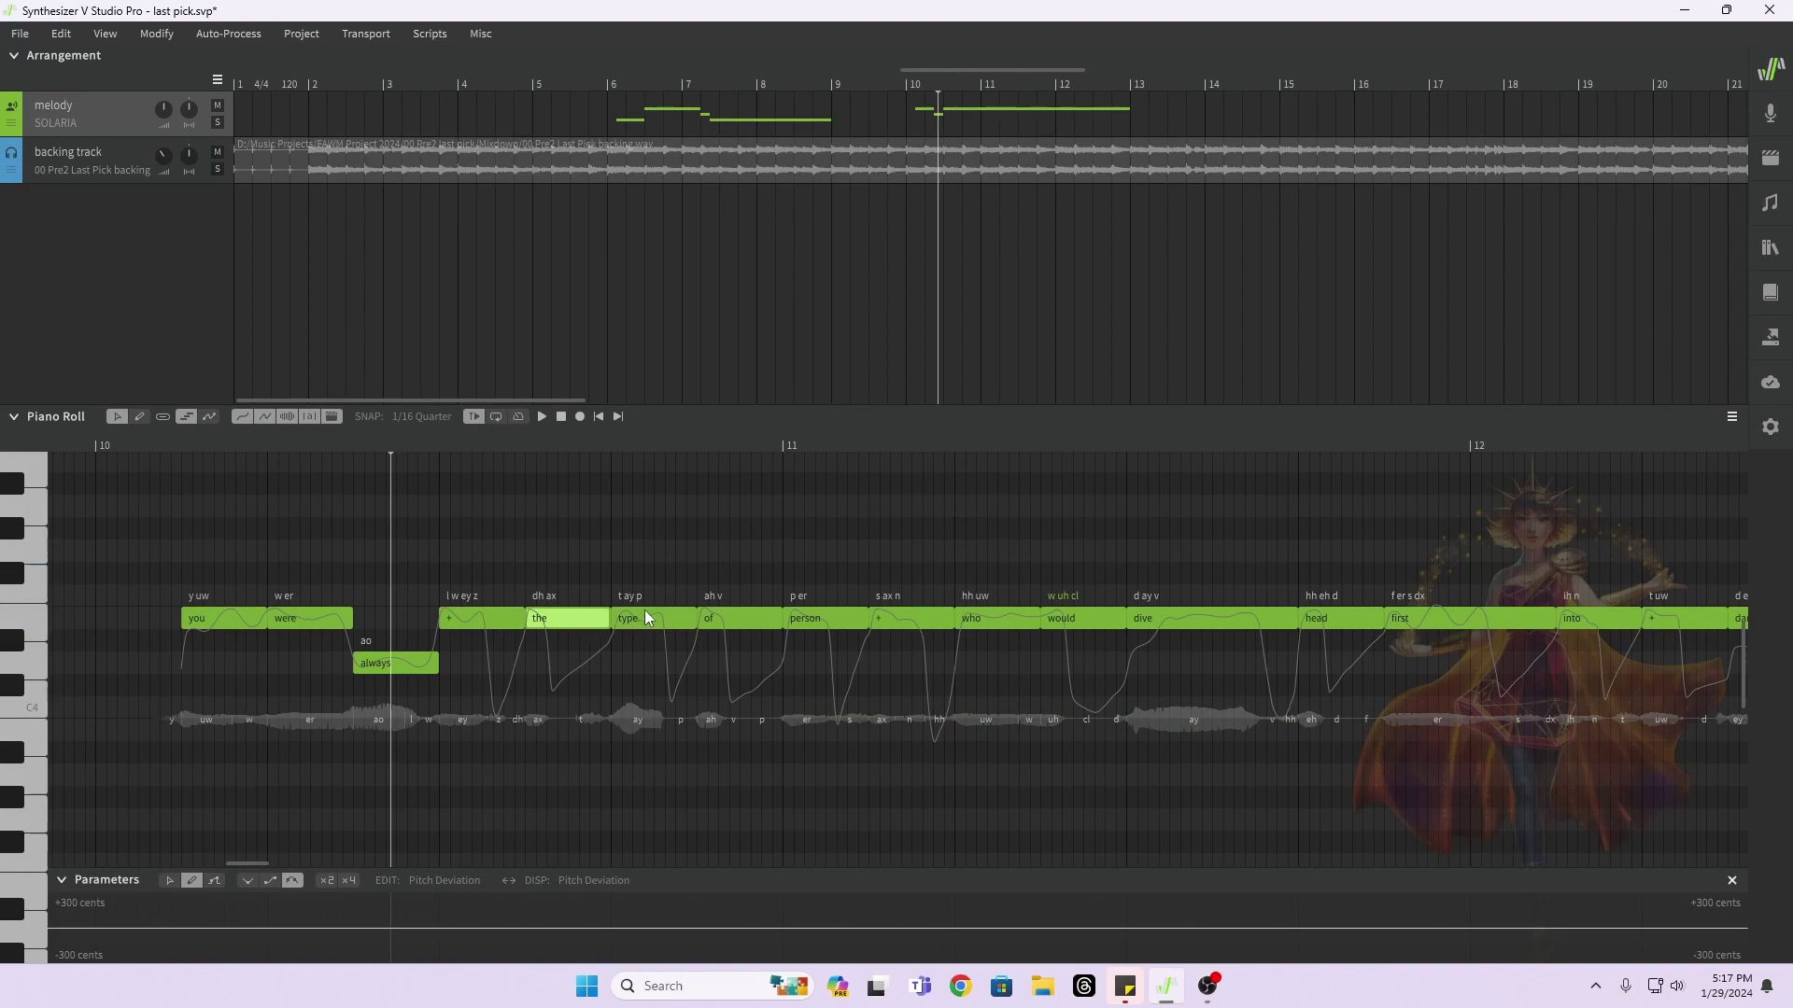
drag(646, 616, 651, 549)
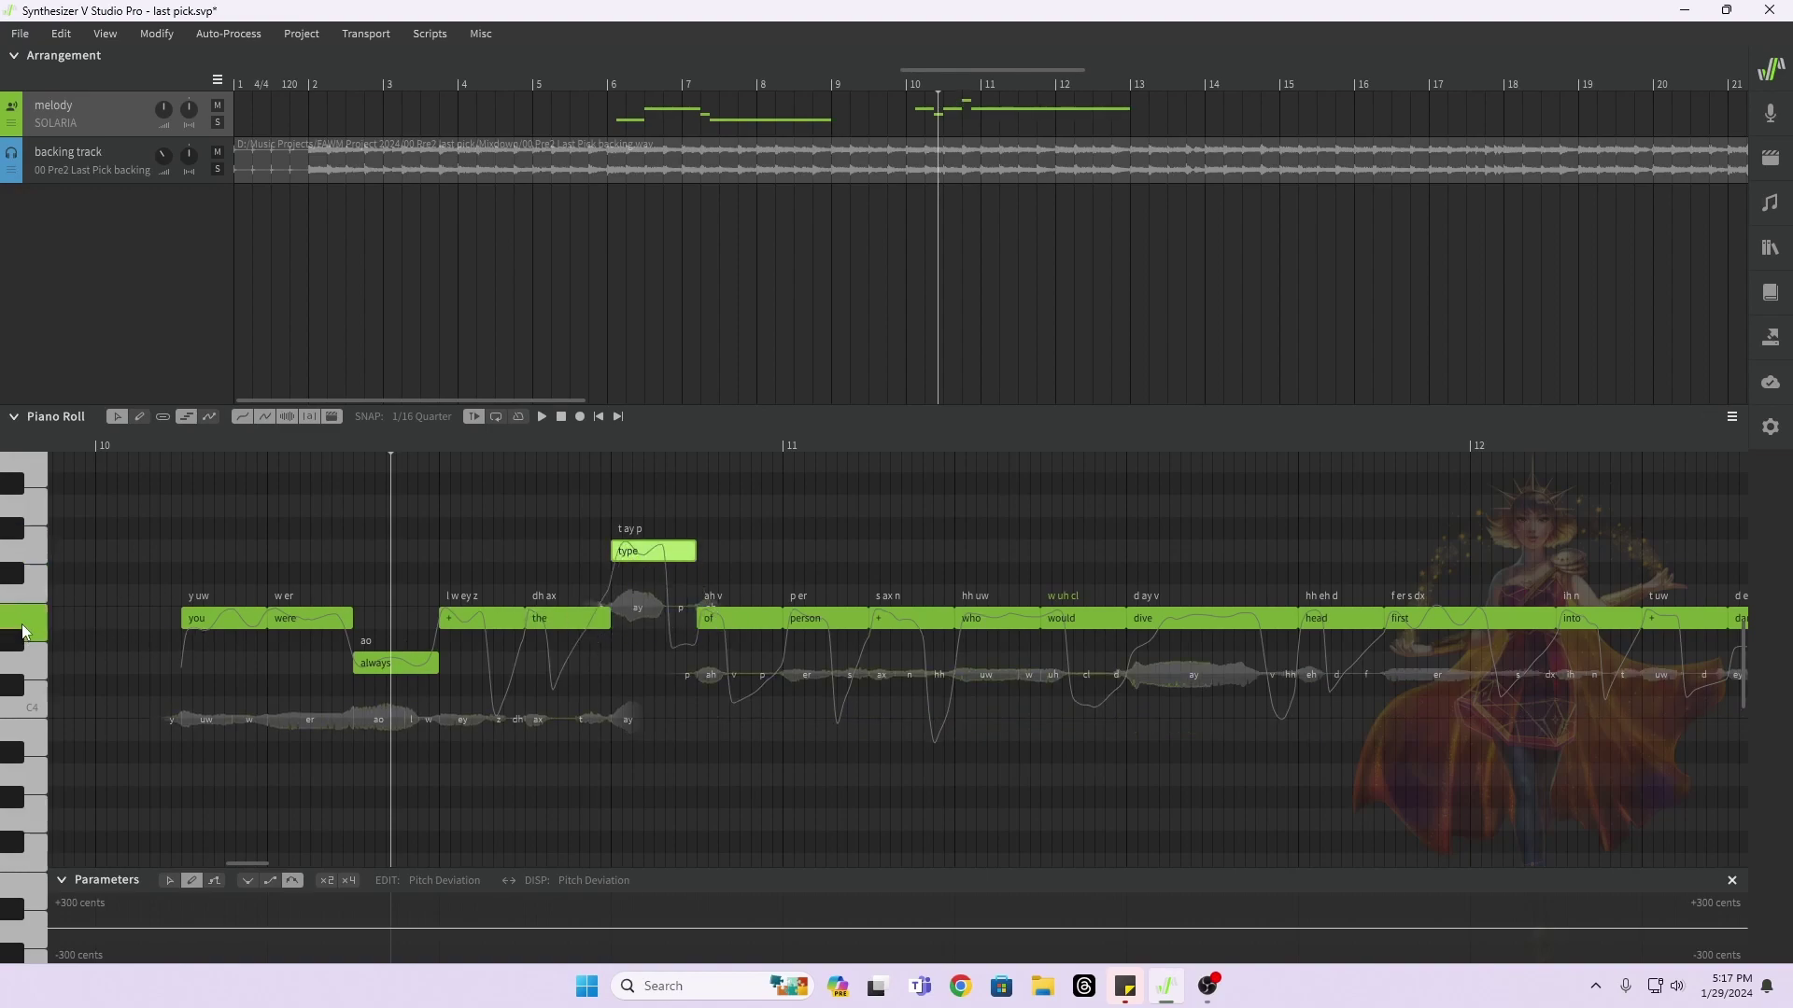
drag(803, 624, 800, 663)
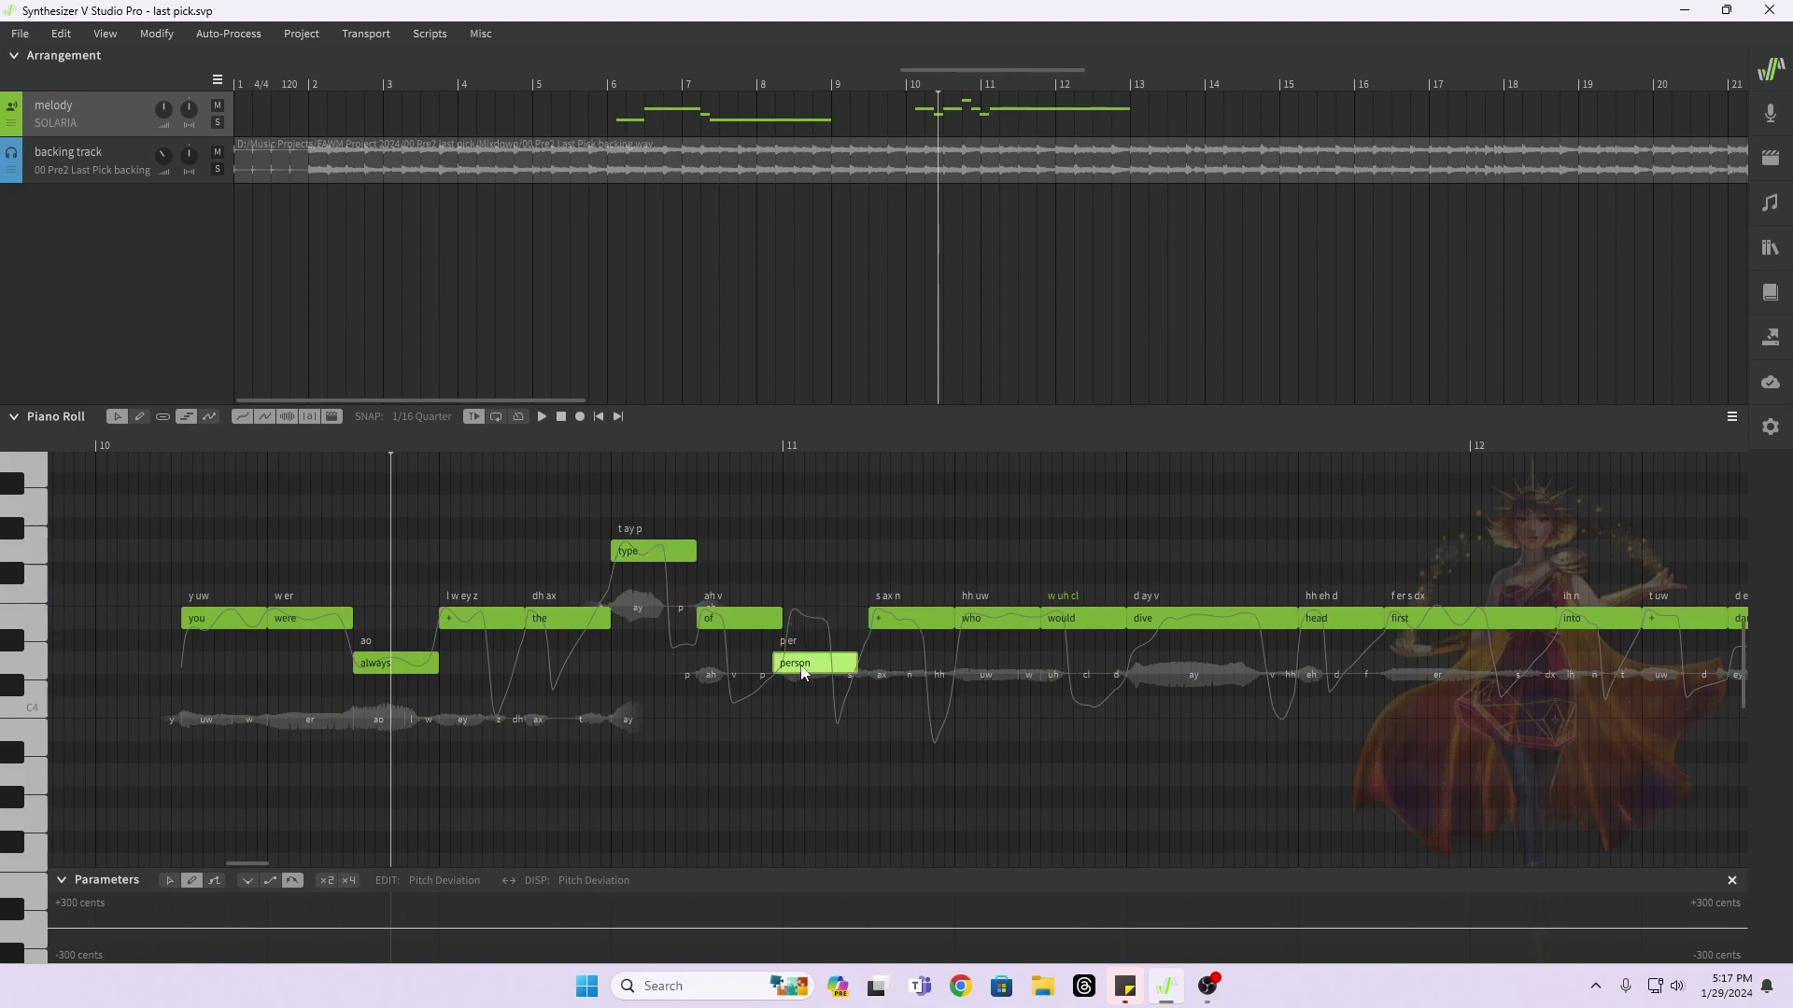
drag(902, 623, 902, 668)
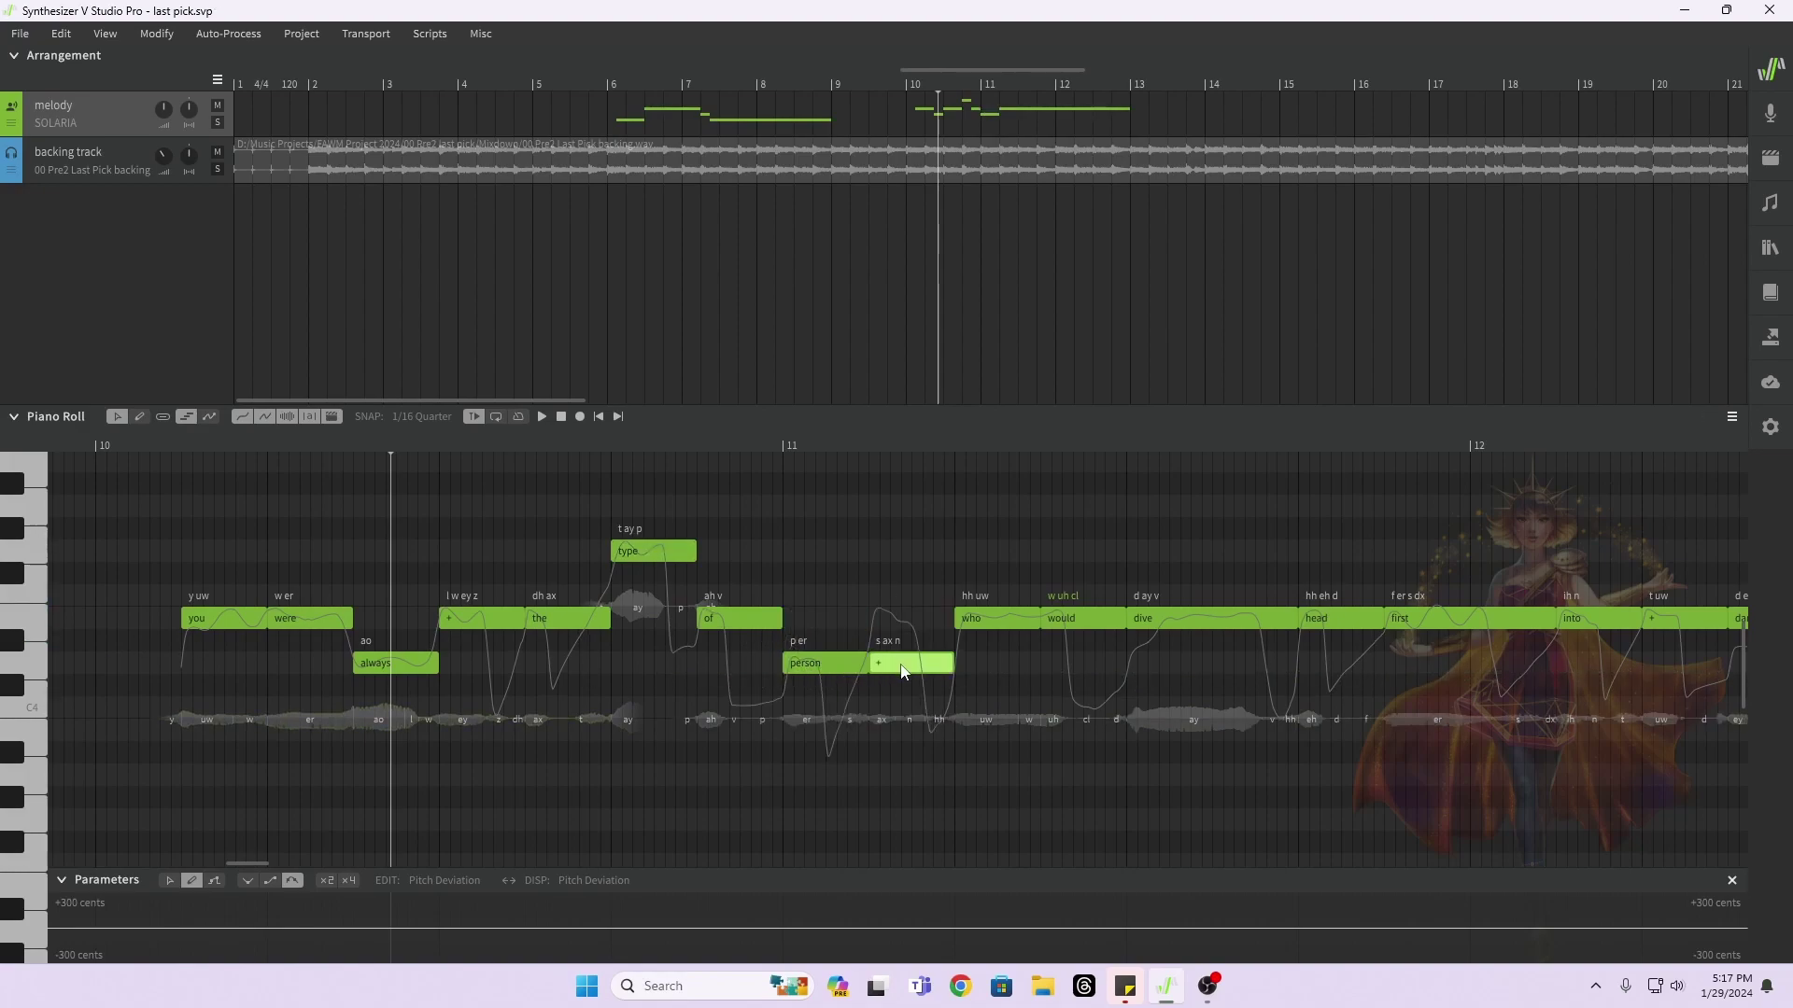
click(125, 446)
key(space)
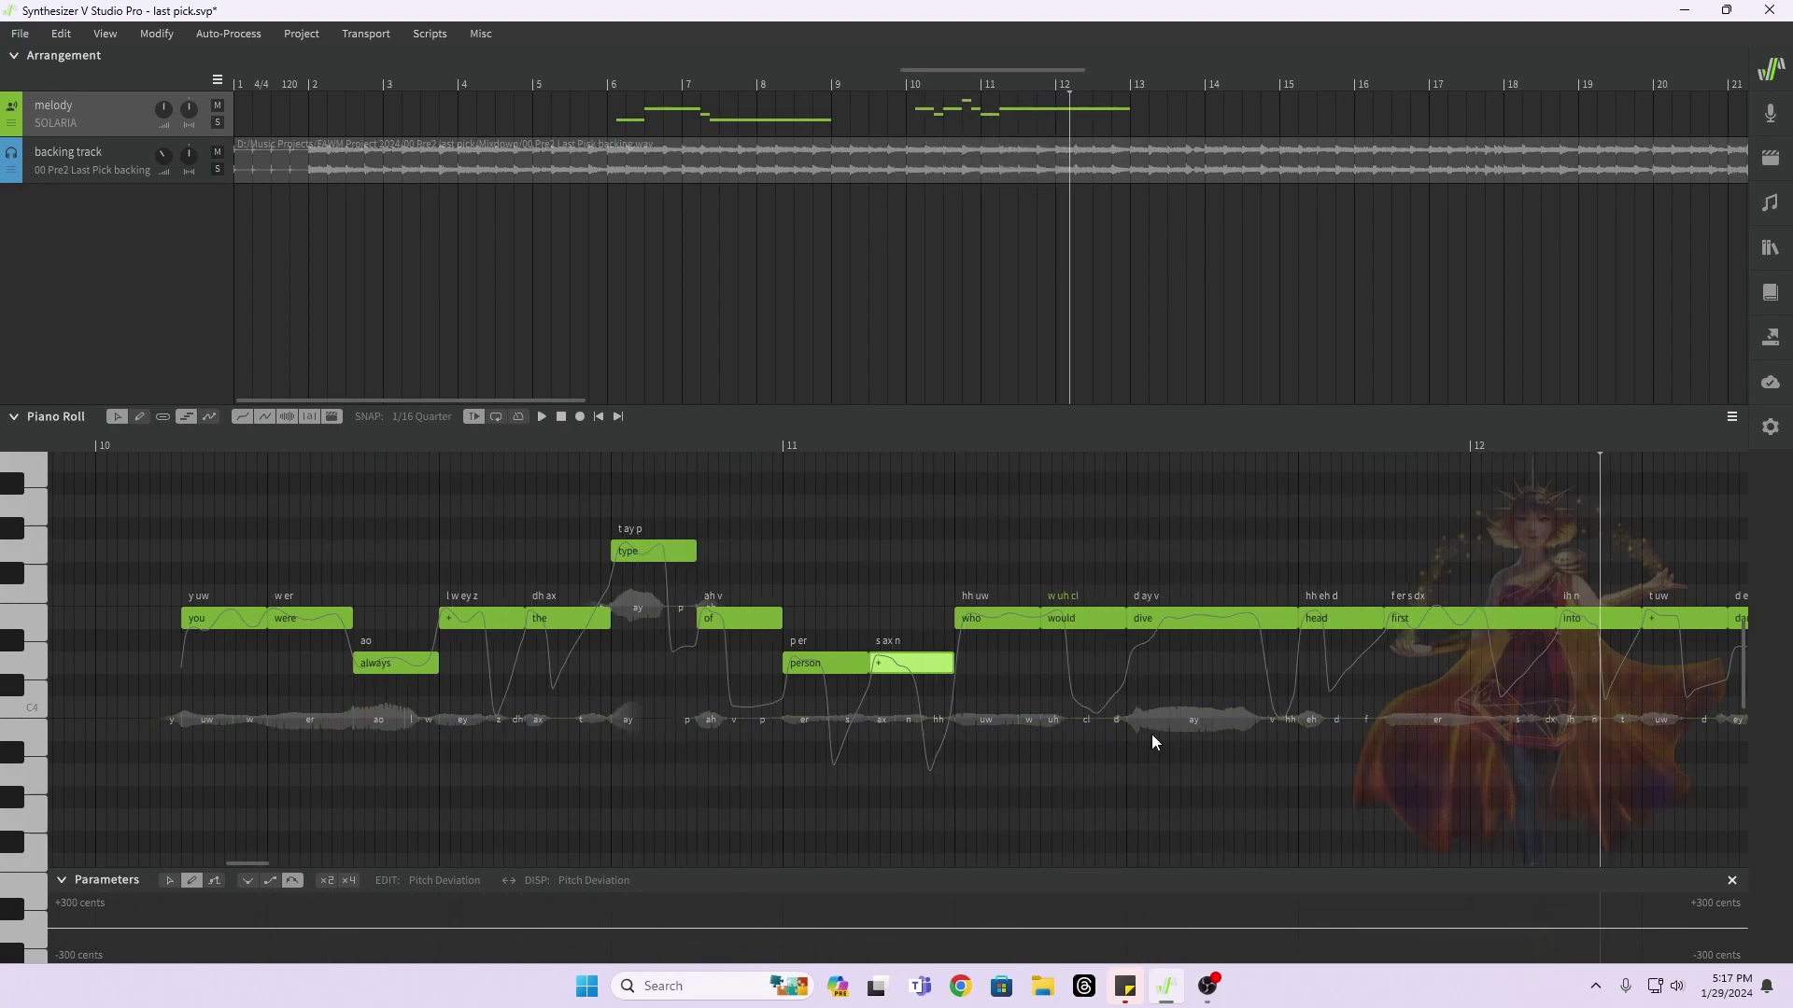
Step: Lower "head" in bar 11 to D4 and "first" in bar 12 to C4, and play the phrase
key(space)
drag(870, 623, 870, 669)
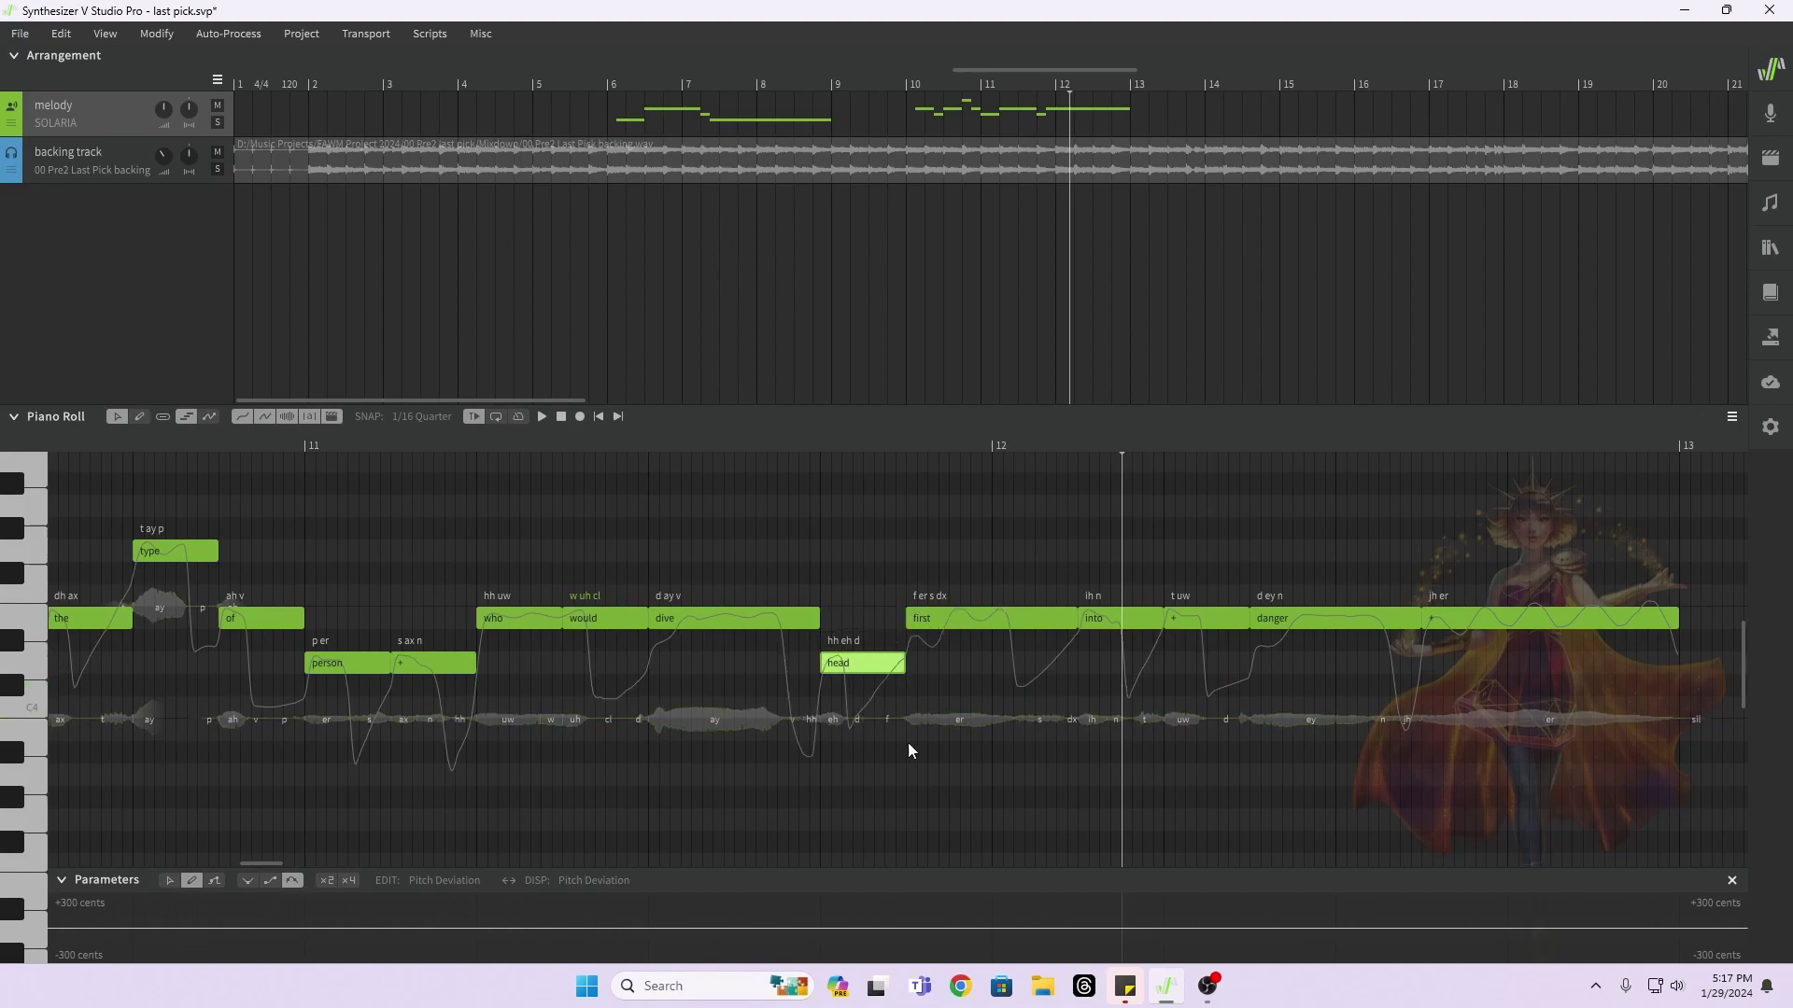
drag(949, 613, 960, 702)
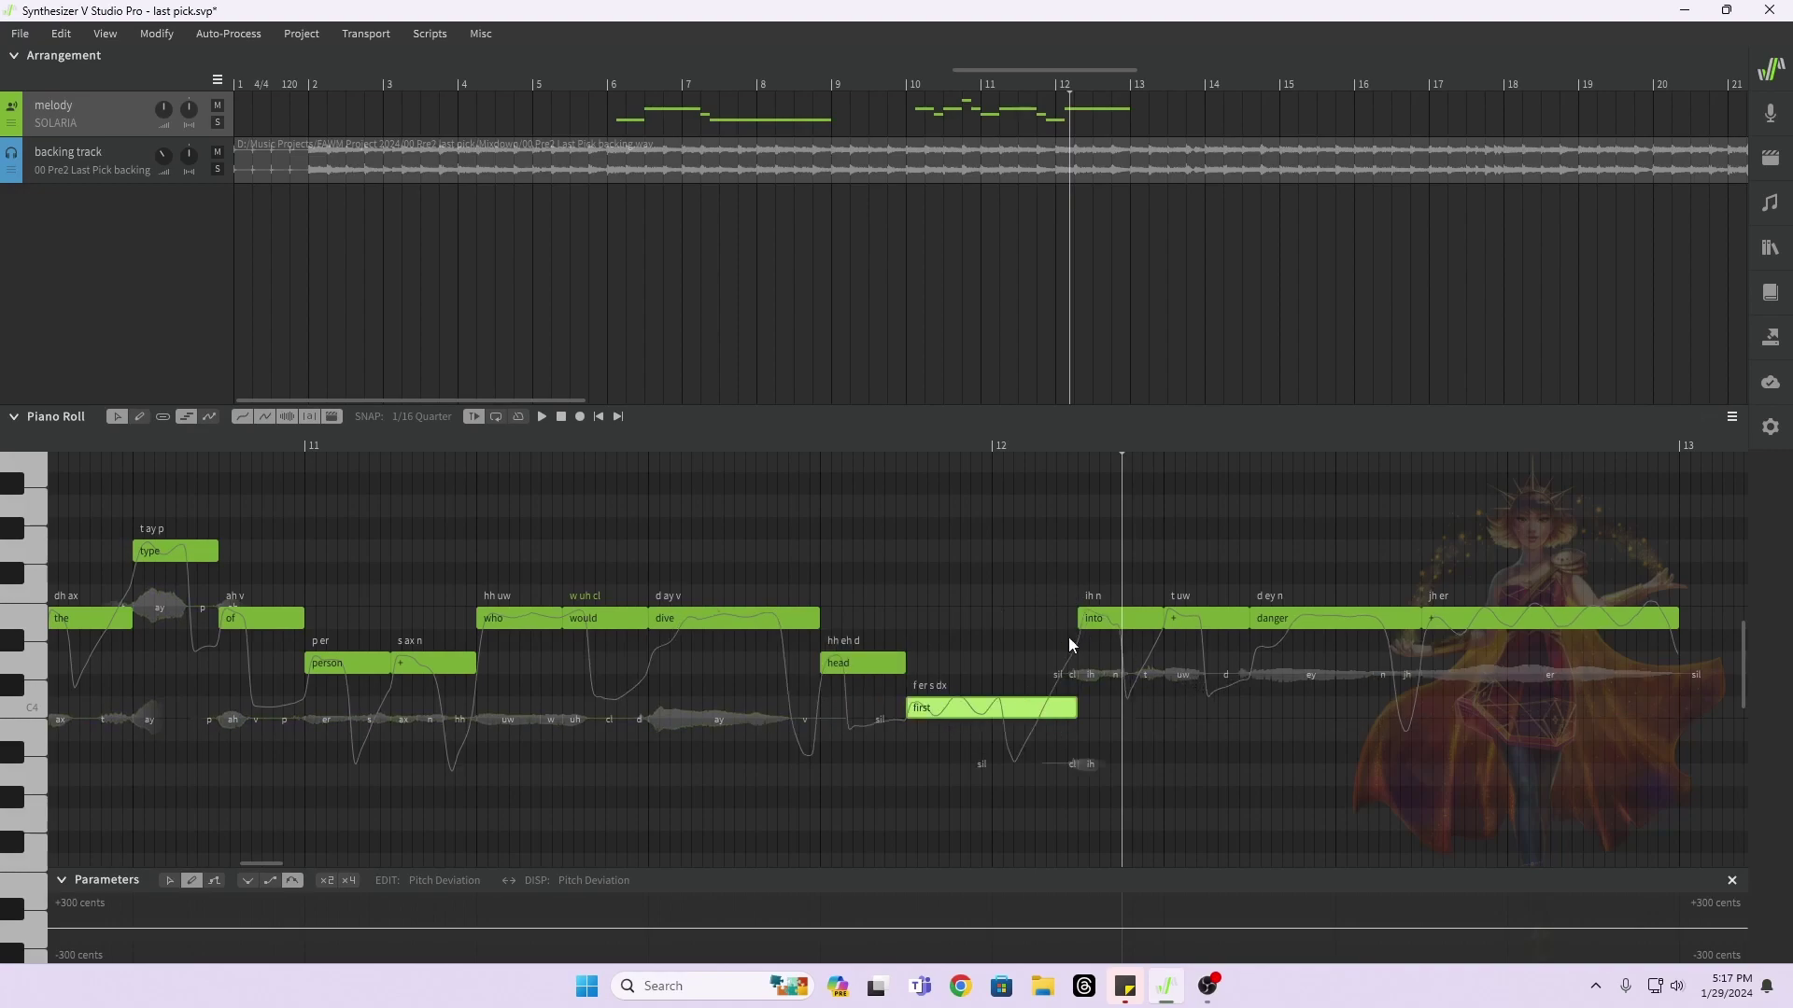
click(71, 445)
key(space)
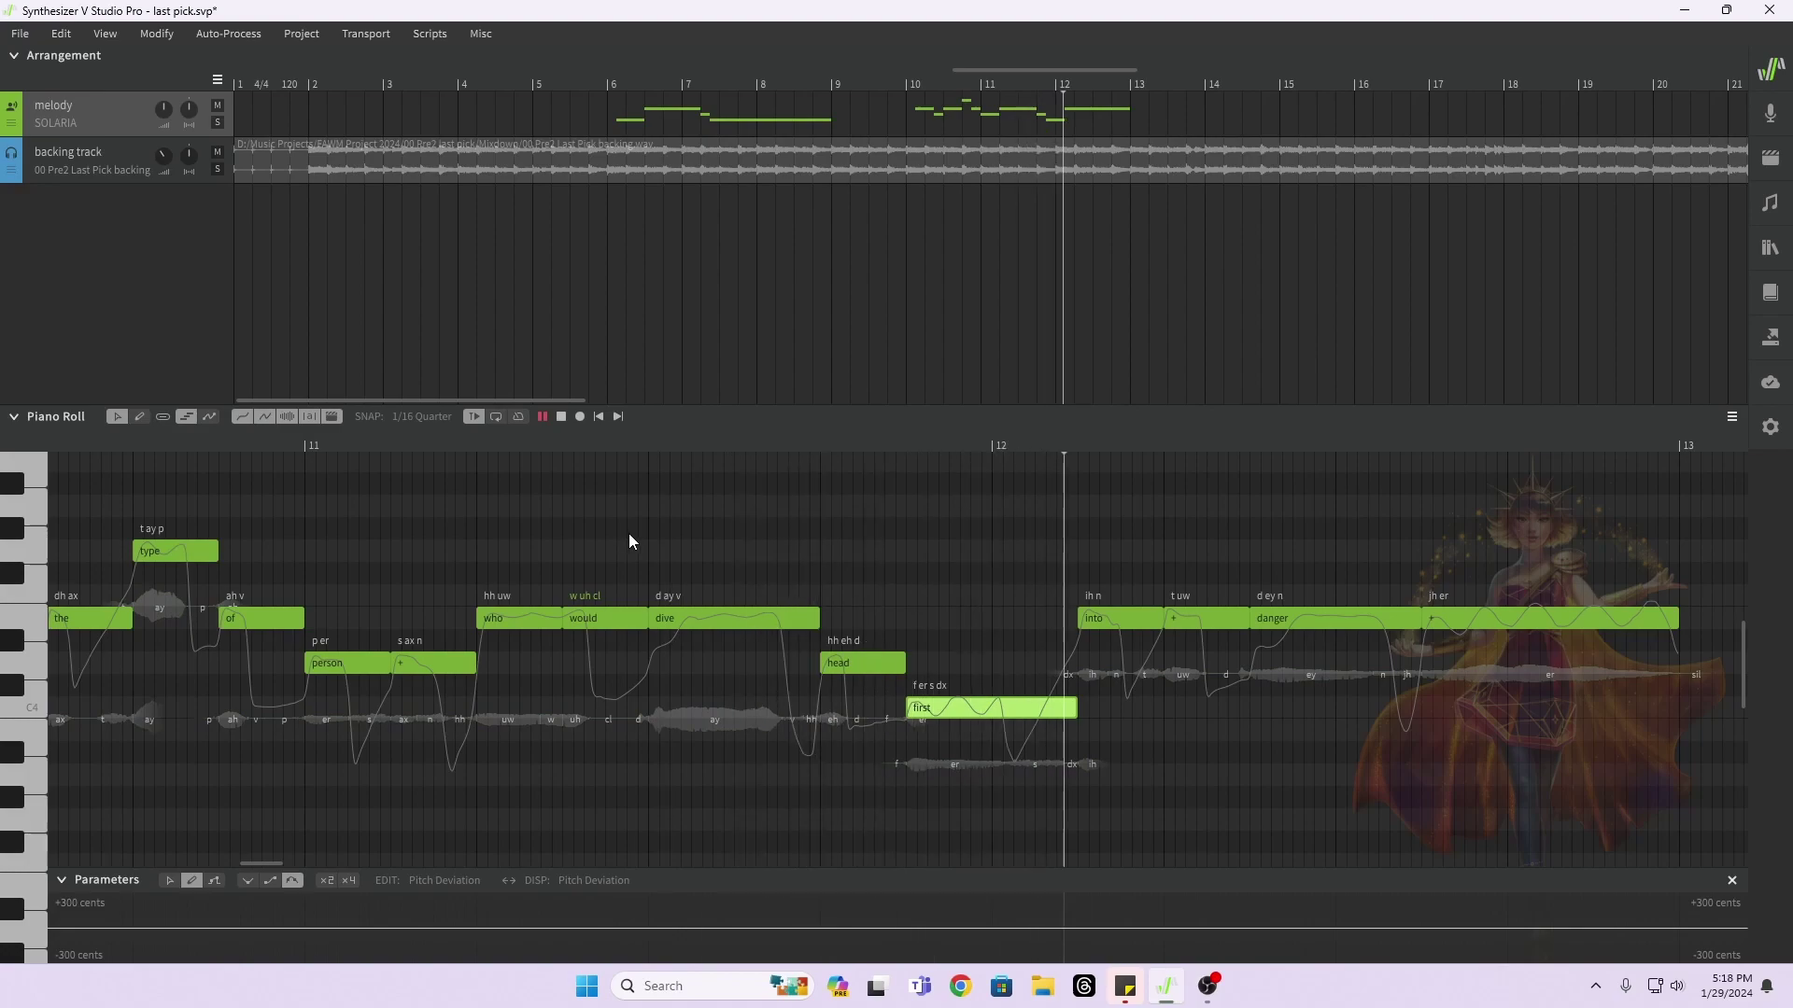
key(space)
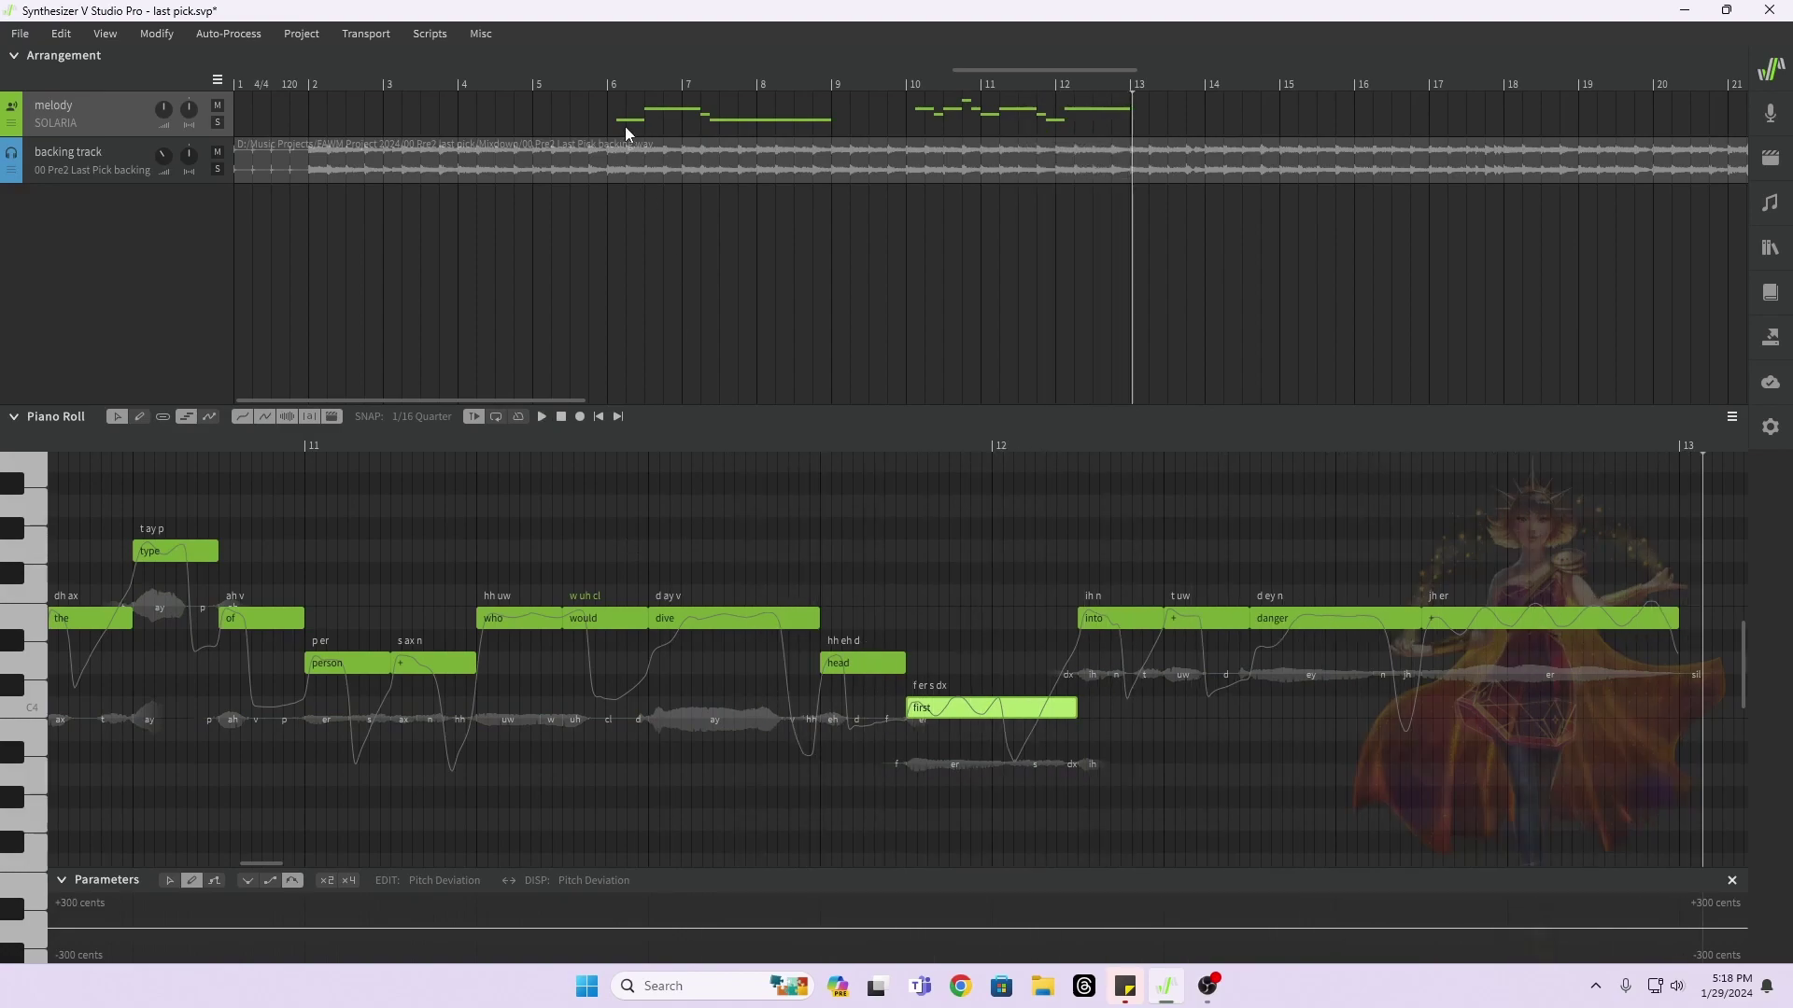
Step: Play the melody from bar 6 to review both phrases against the backing track
click(607, 82)
key(space)
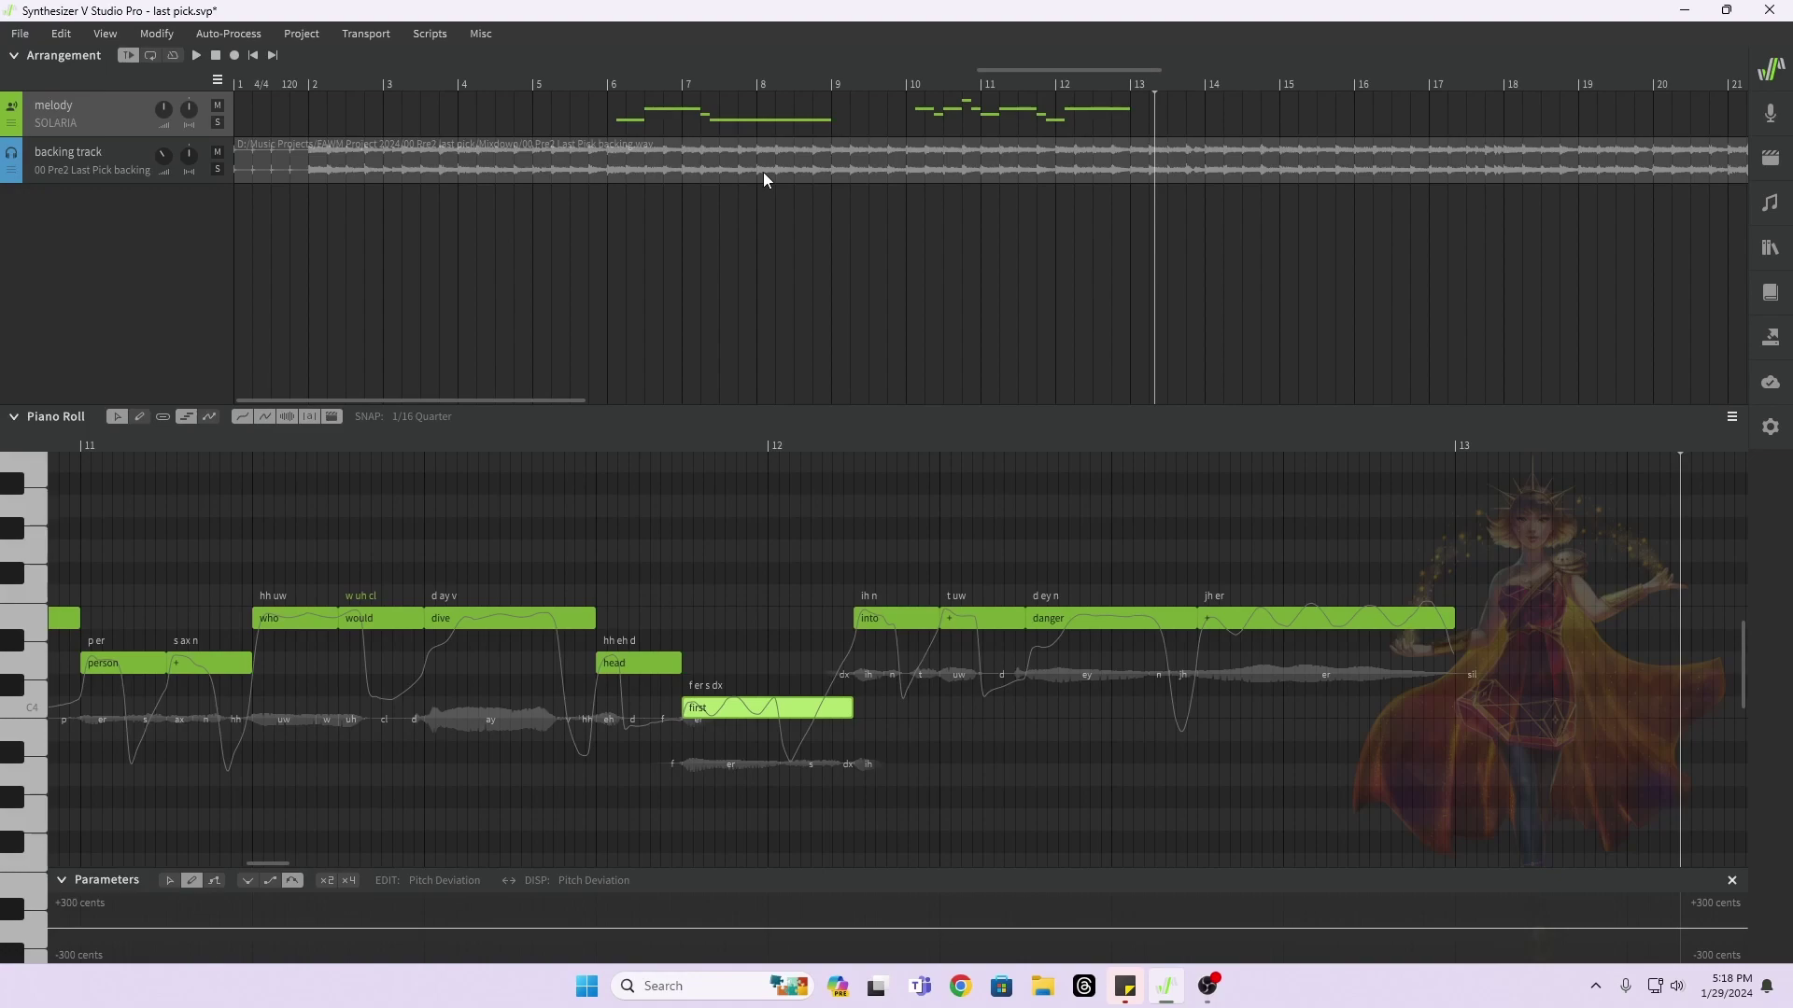
click(609, 78)
key(space)
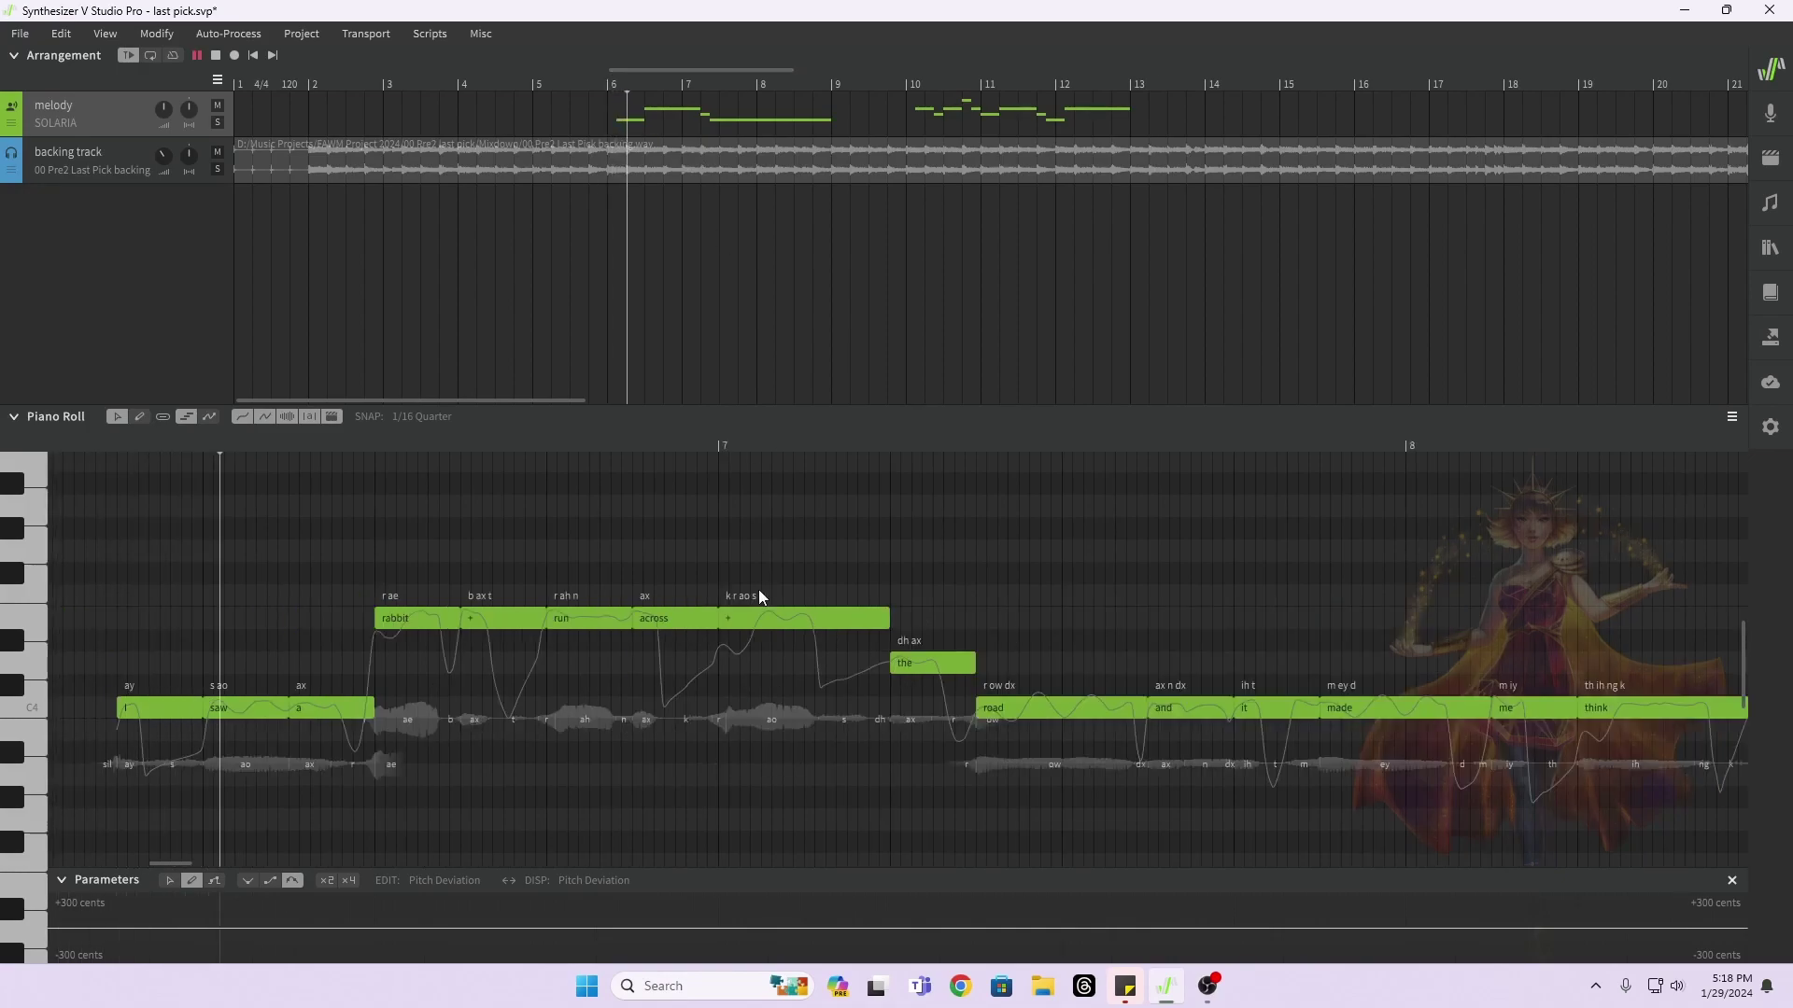
key(space)
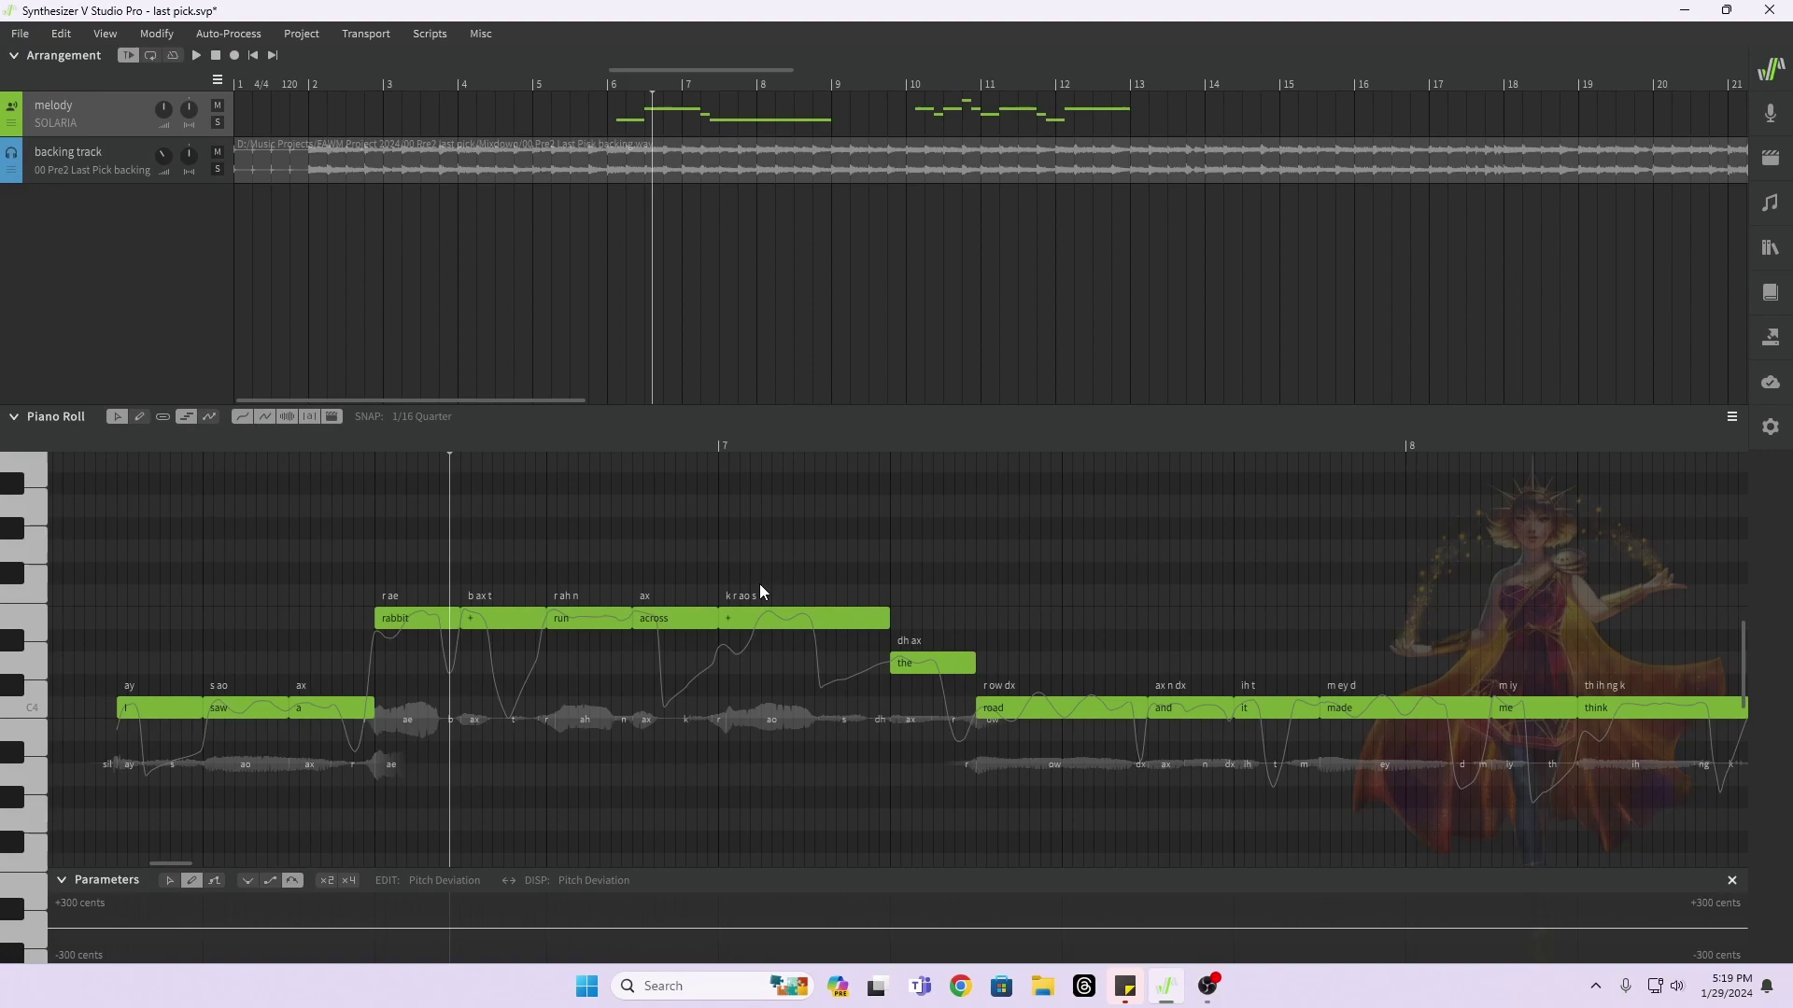
Step: Delete the entire second phrase, from "you" in bar 10 through "danger" in bar 12
scroll(845, 621, right, 10)
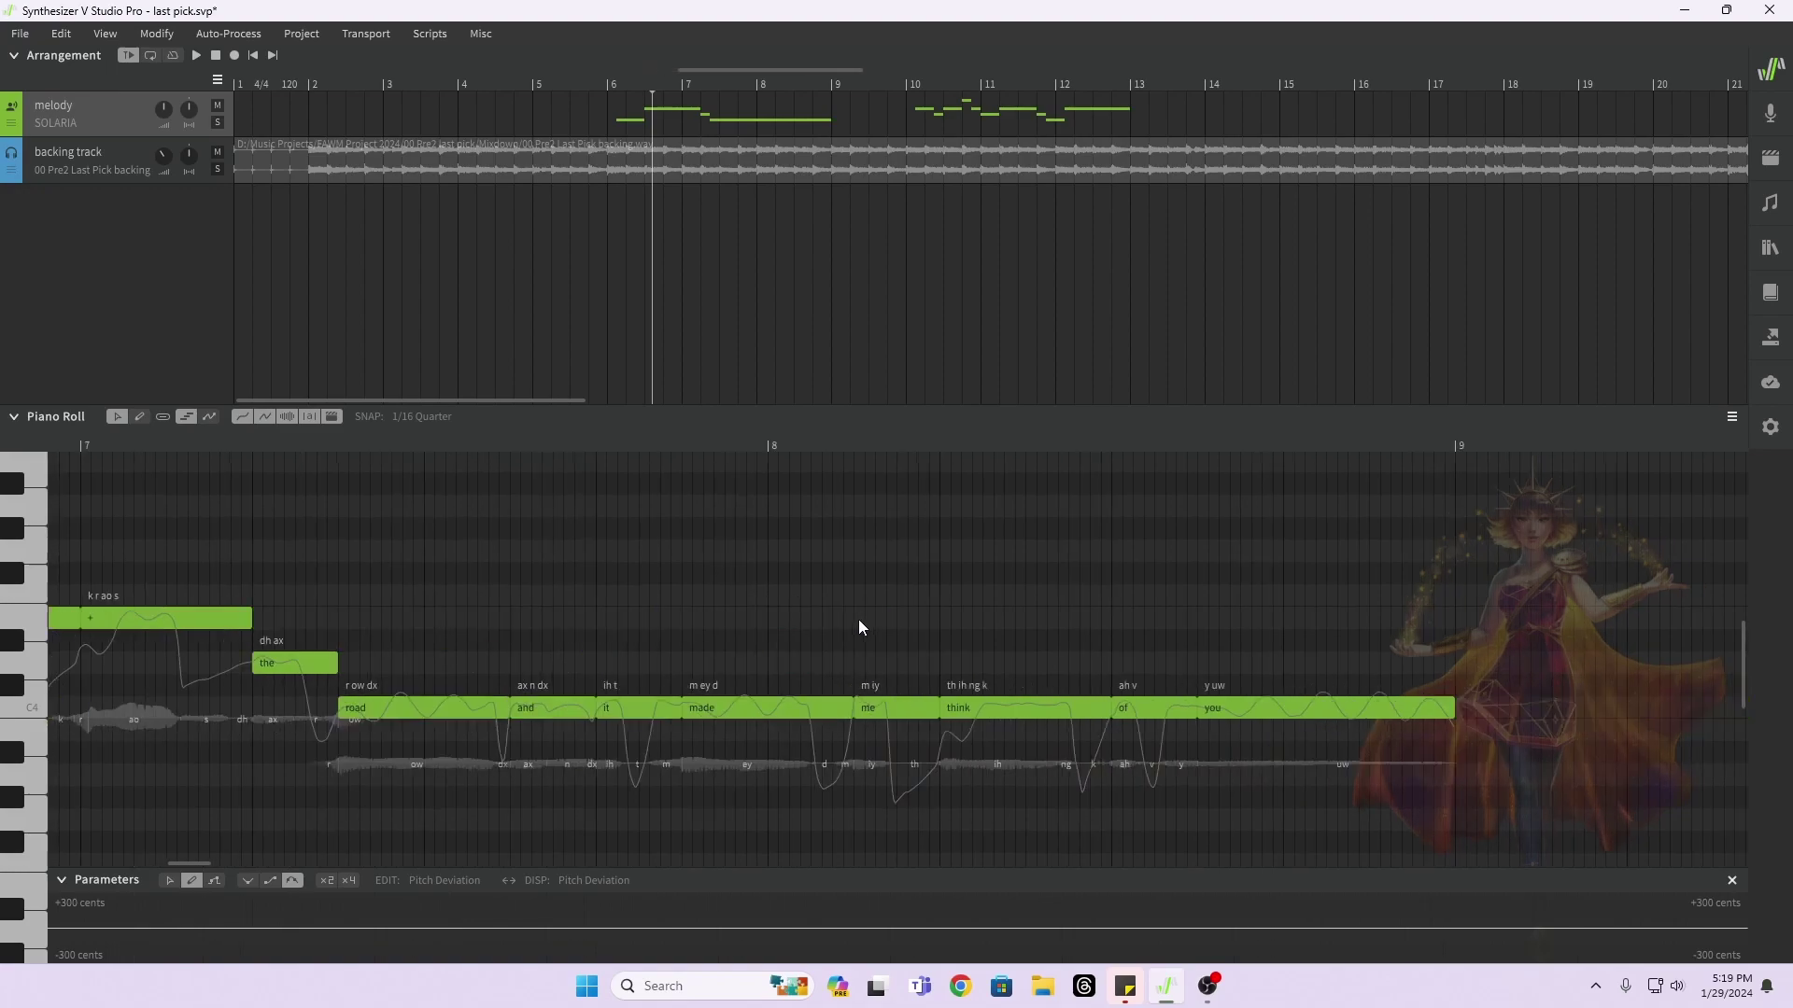
scroll(840, 620, right, 3)
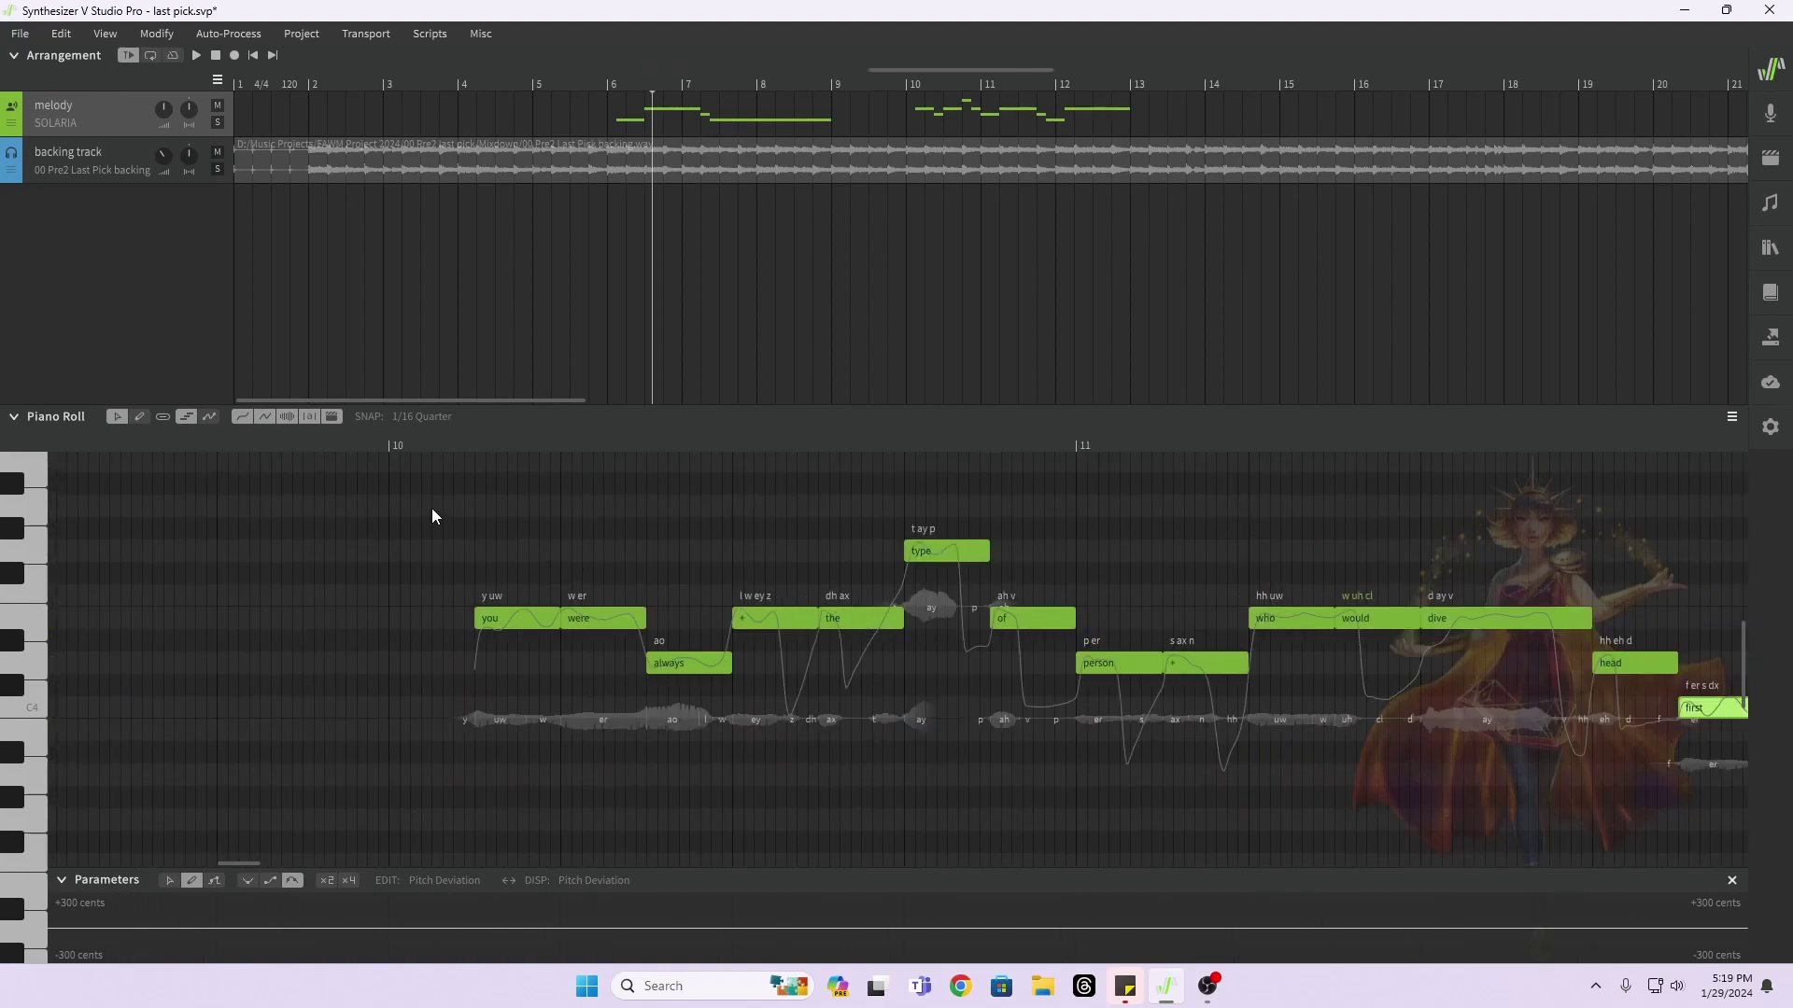
drag(432, 507, 954, 691)
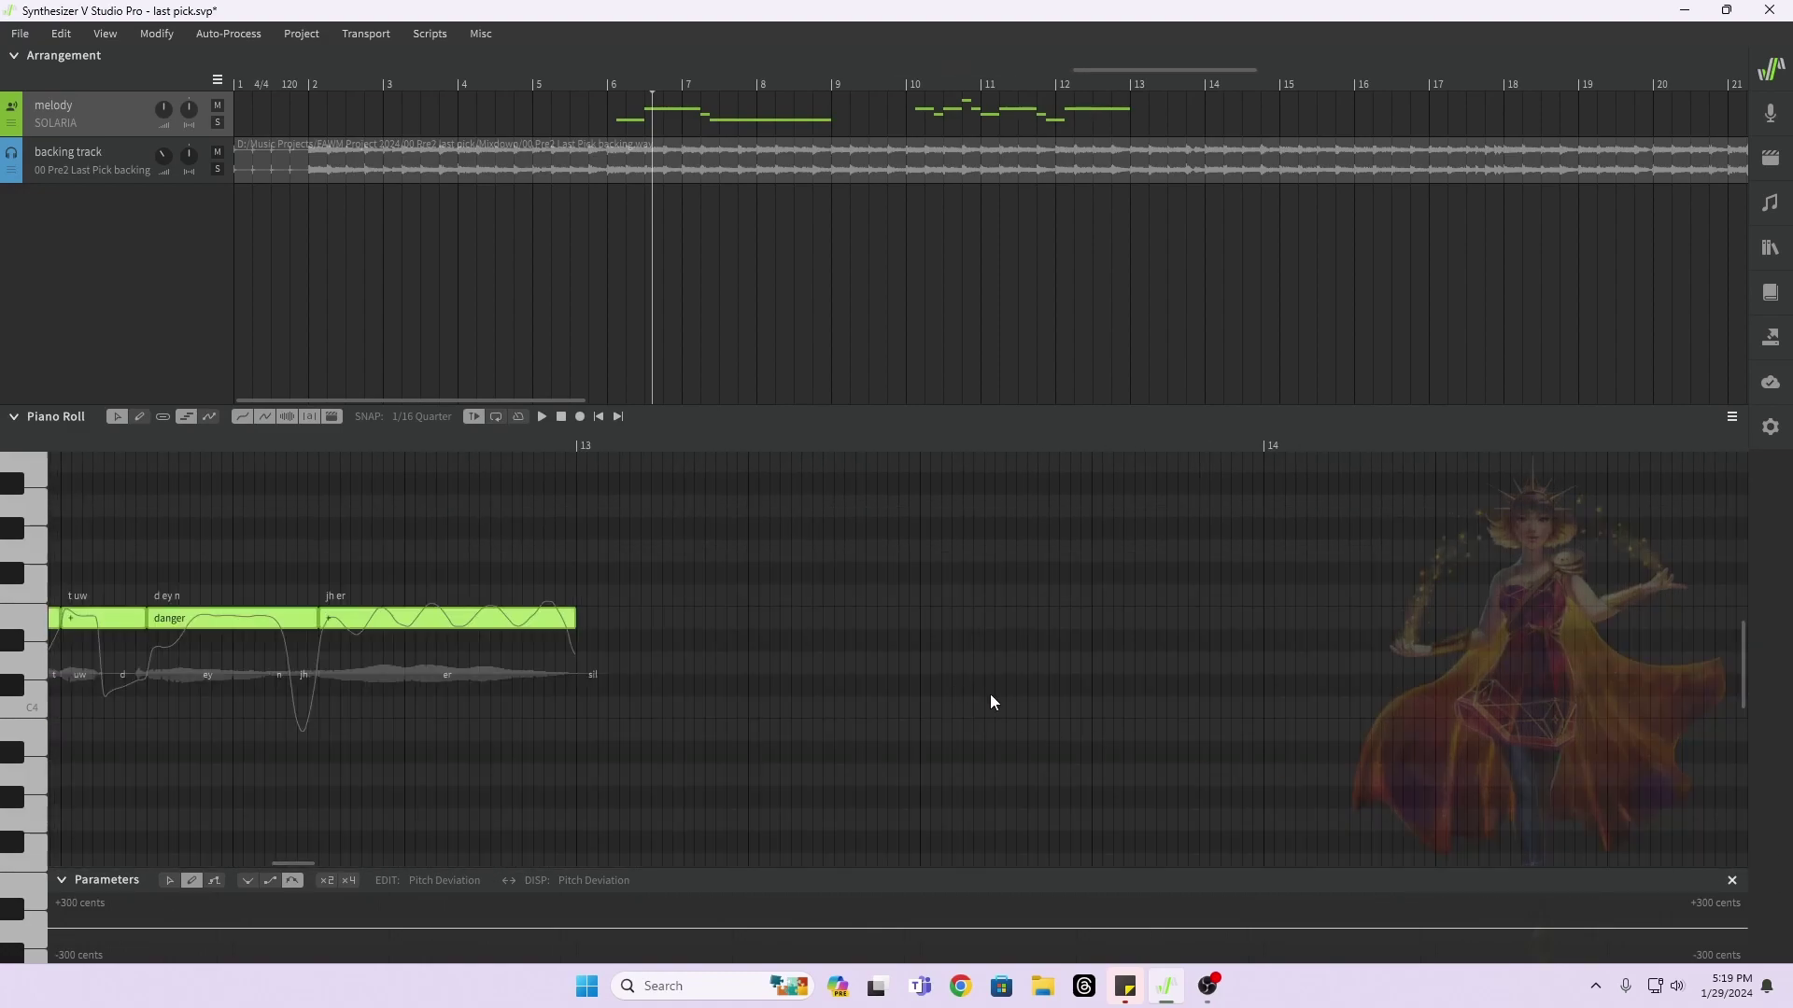
scroll(989, 693, left, 8)
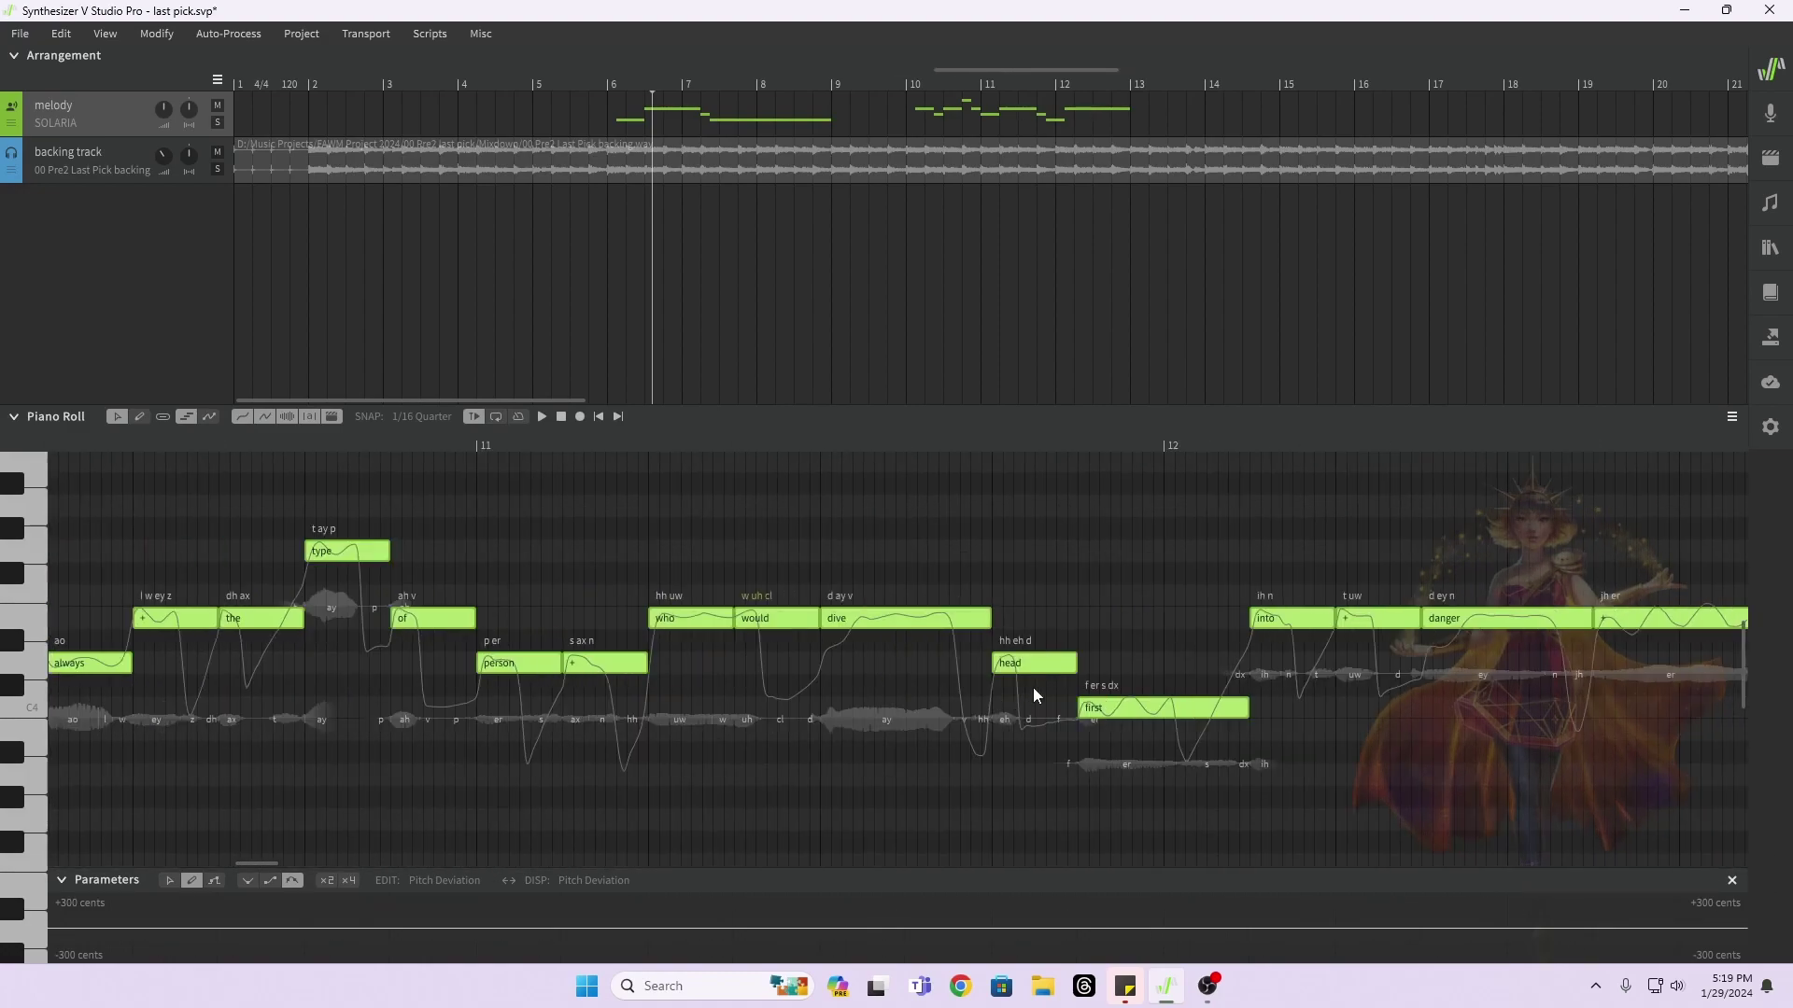
key(Delete)
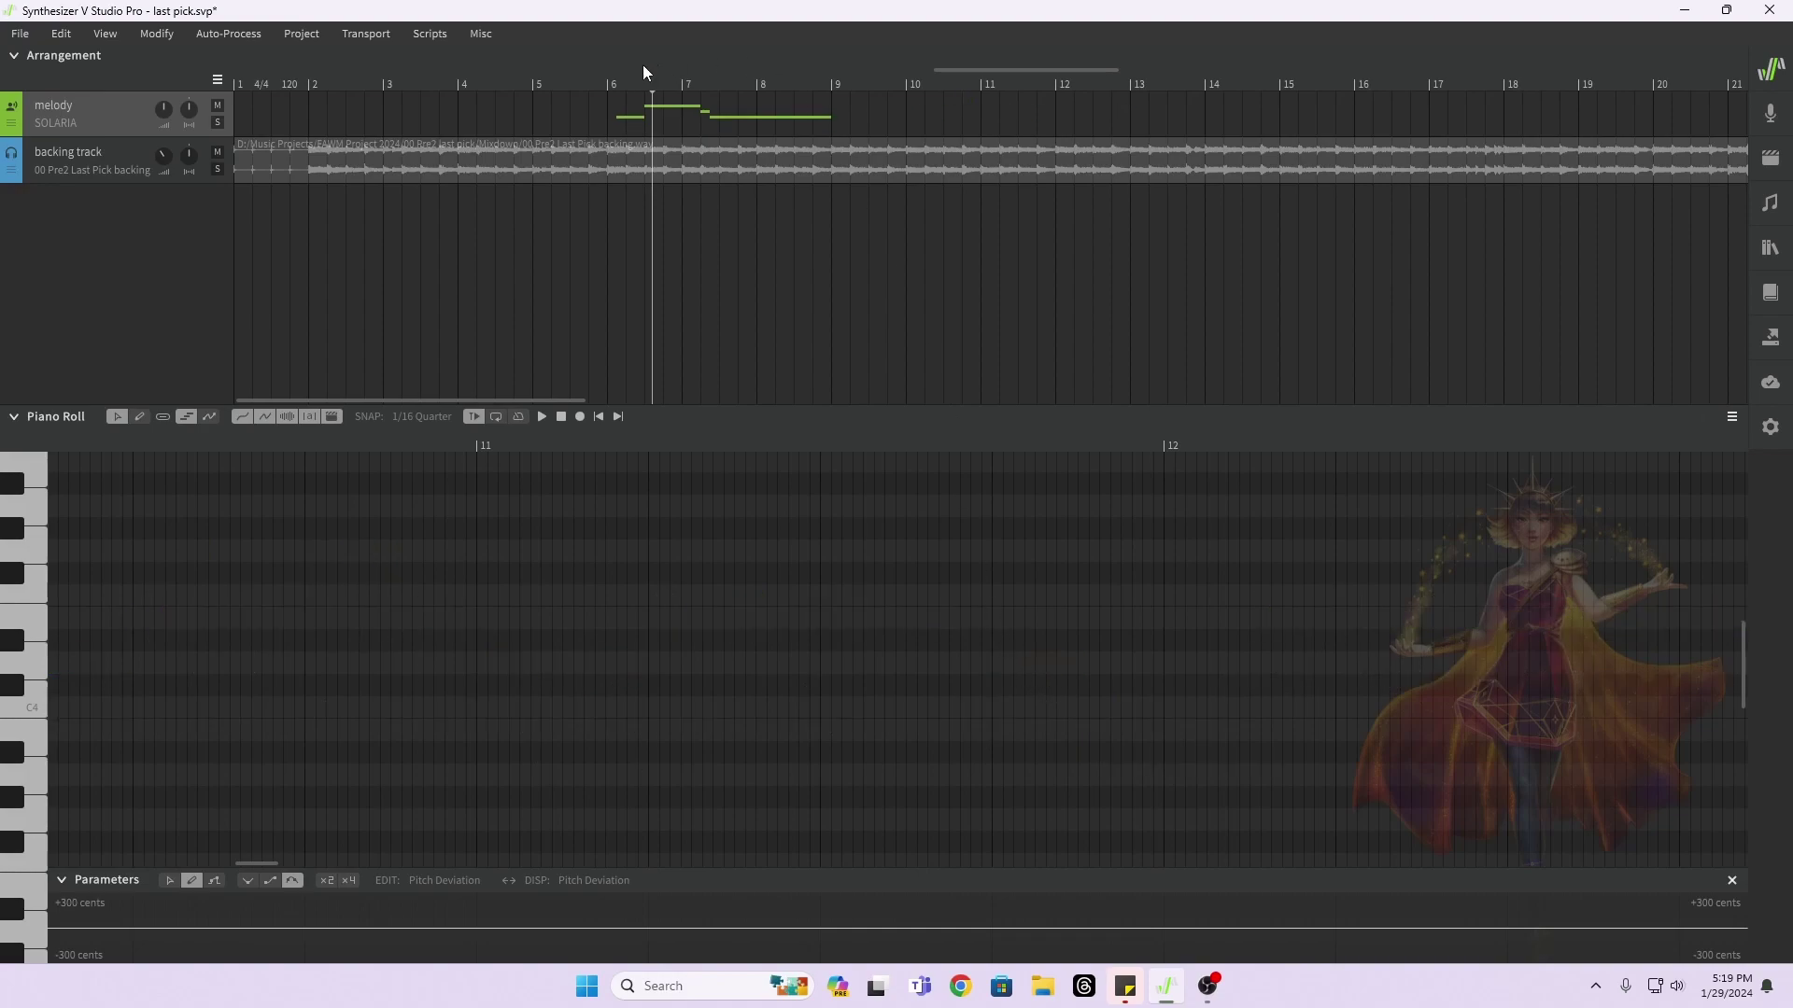
Step: Play the remaining phrase from bar 6 and audition G4 and A4 as possible starting pitches
click(605, 86)
key(space)
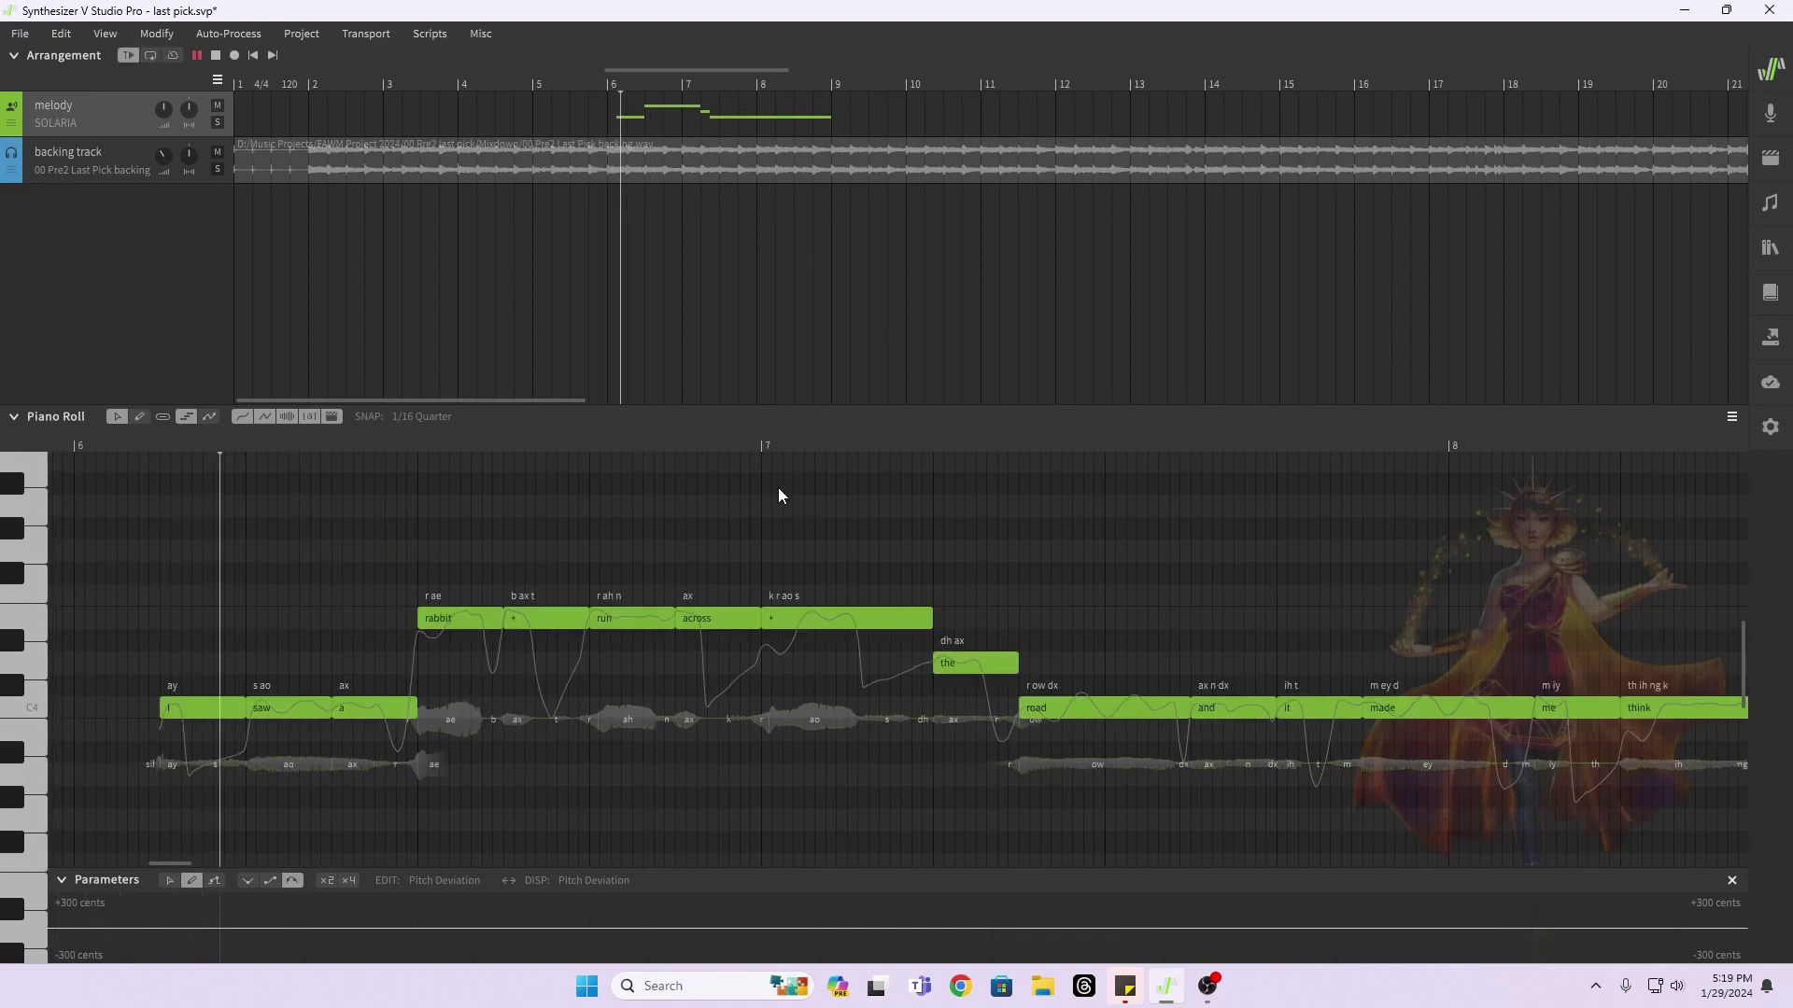
key(space)
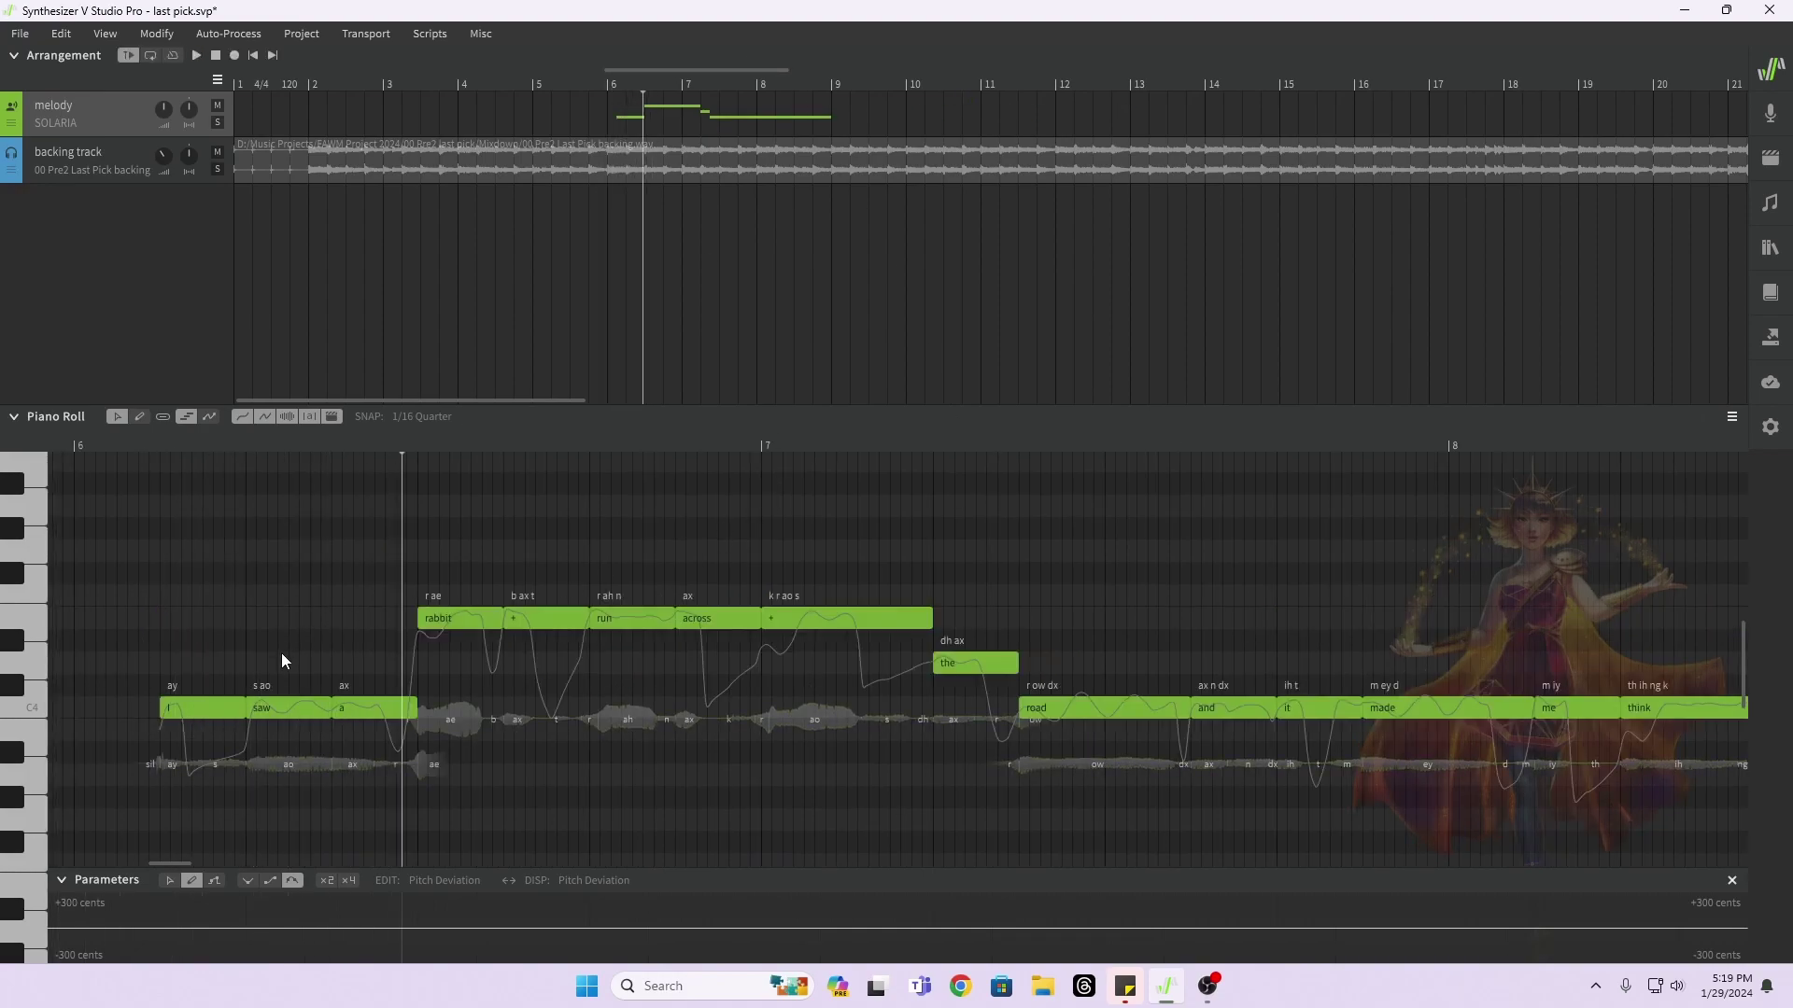
click(33, 551)
click(33, 512)
click(34, 512)
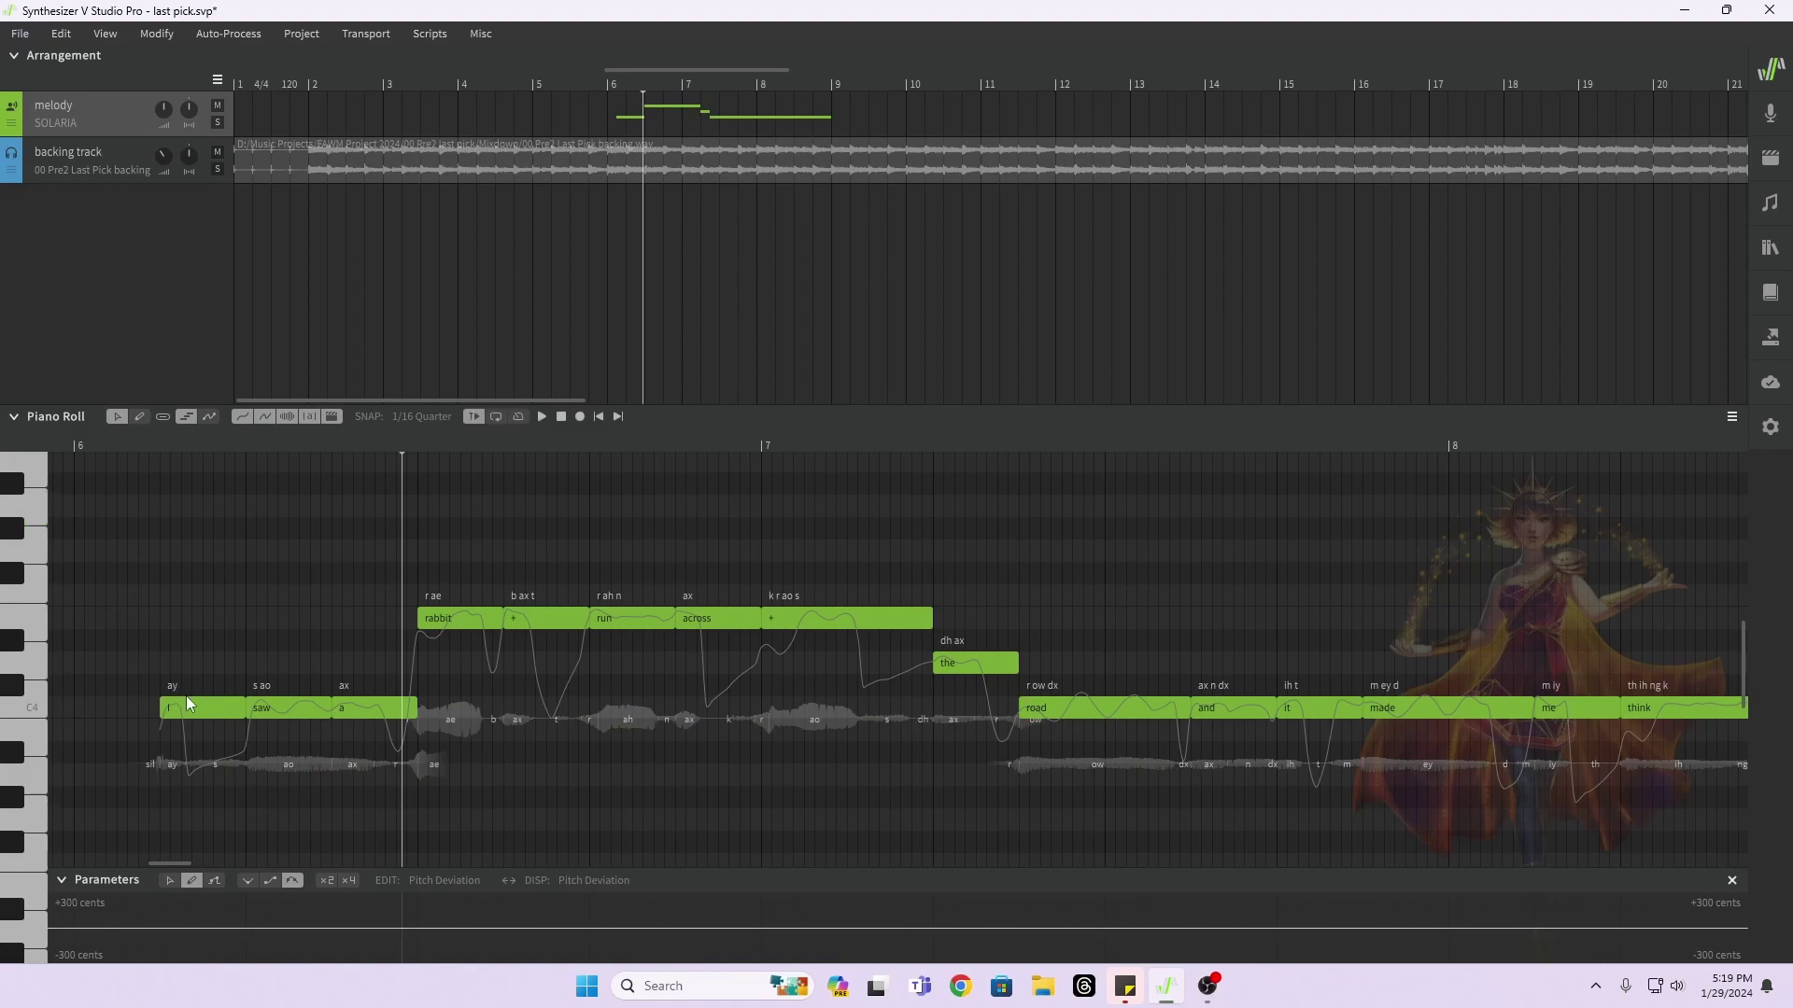
Step: Move the notes from "saw" onward one bar later, and raise "I" in bar 6 to A4, lengthened to a quarter note
drag(190, 702, 1742, 873)
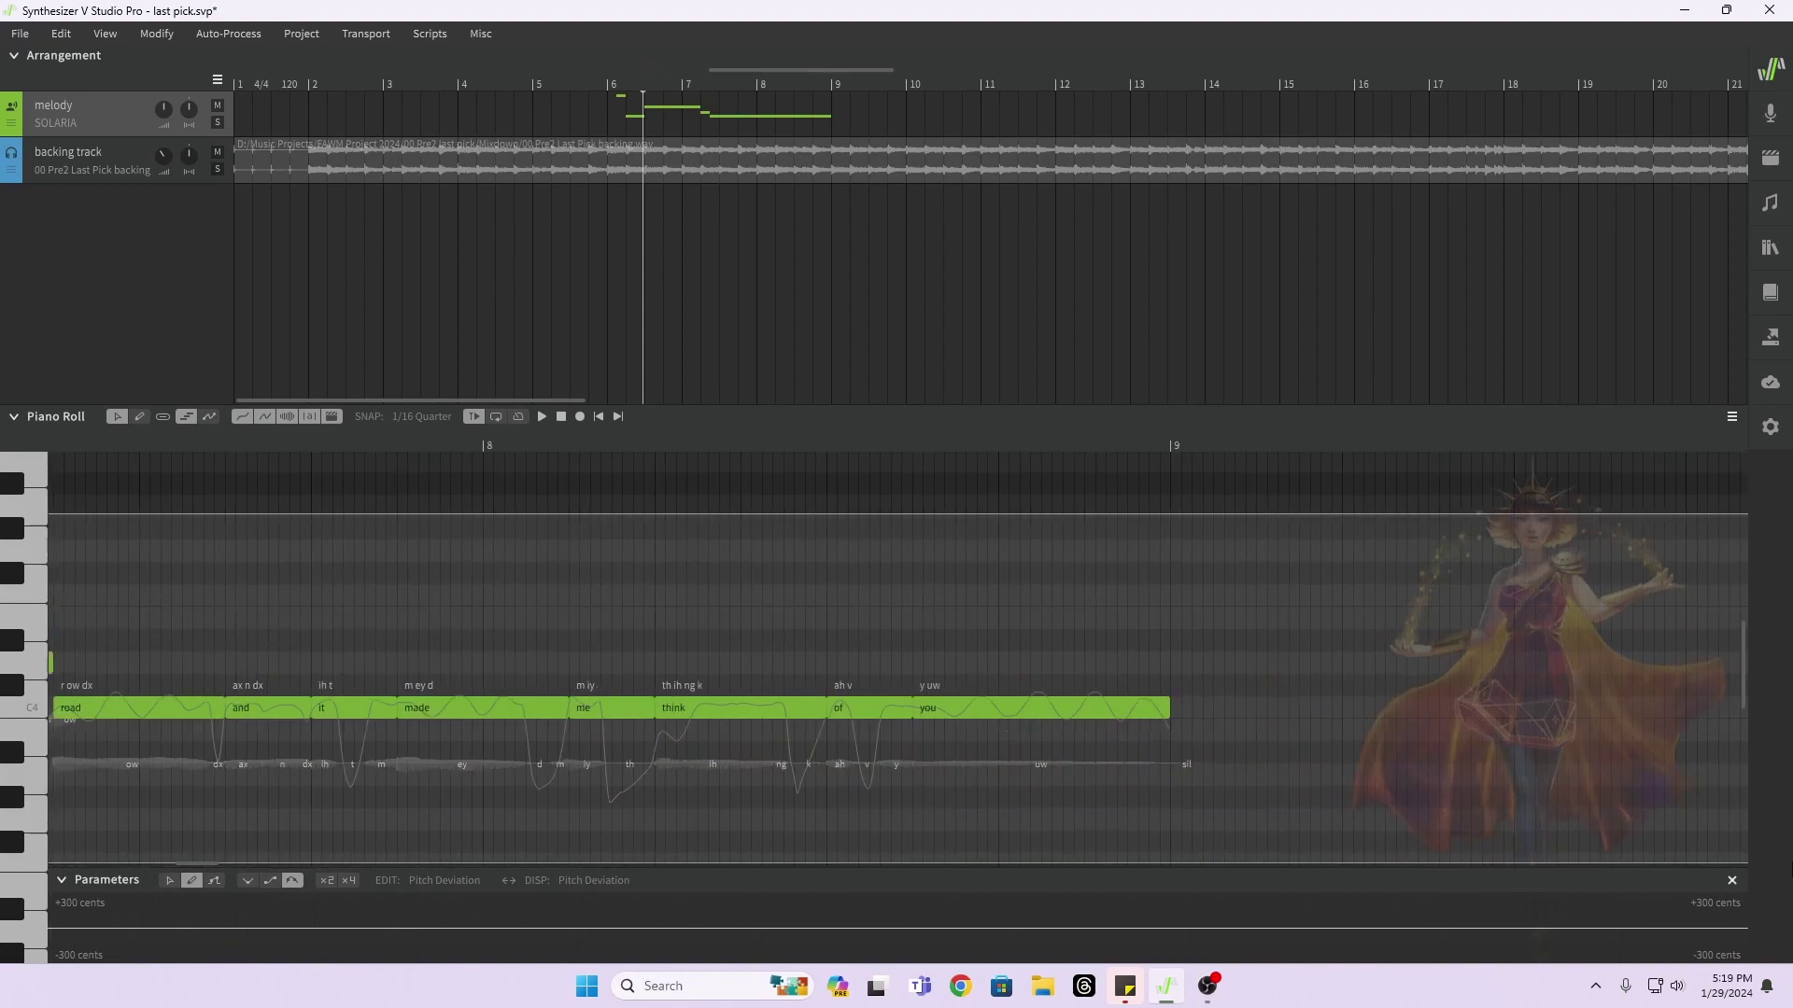
scroll(457, 765, left, 5)
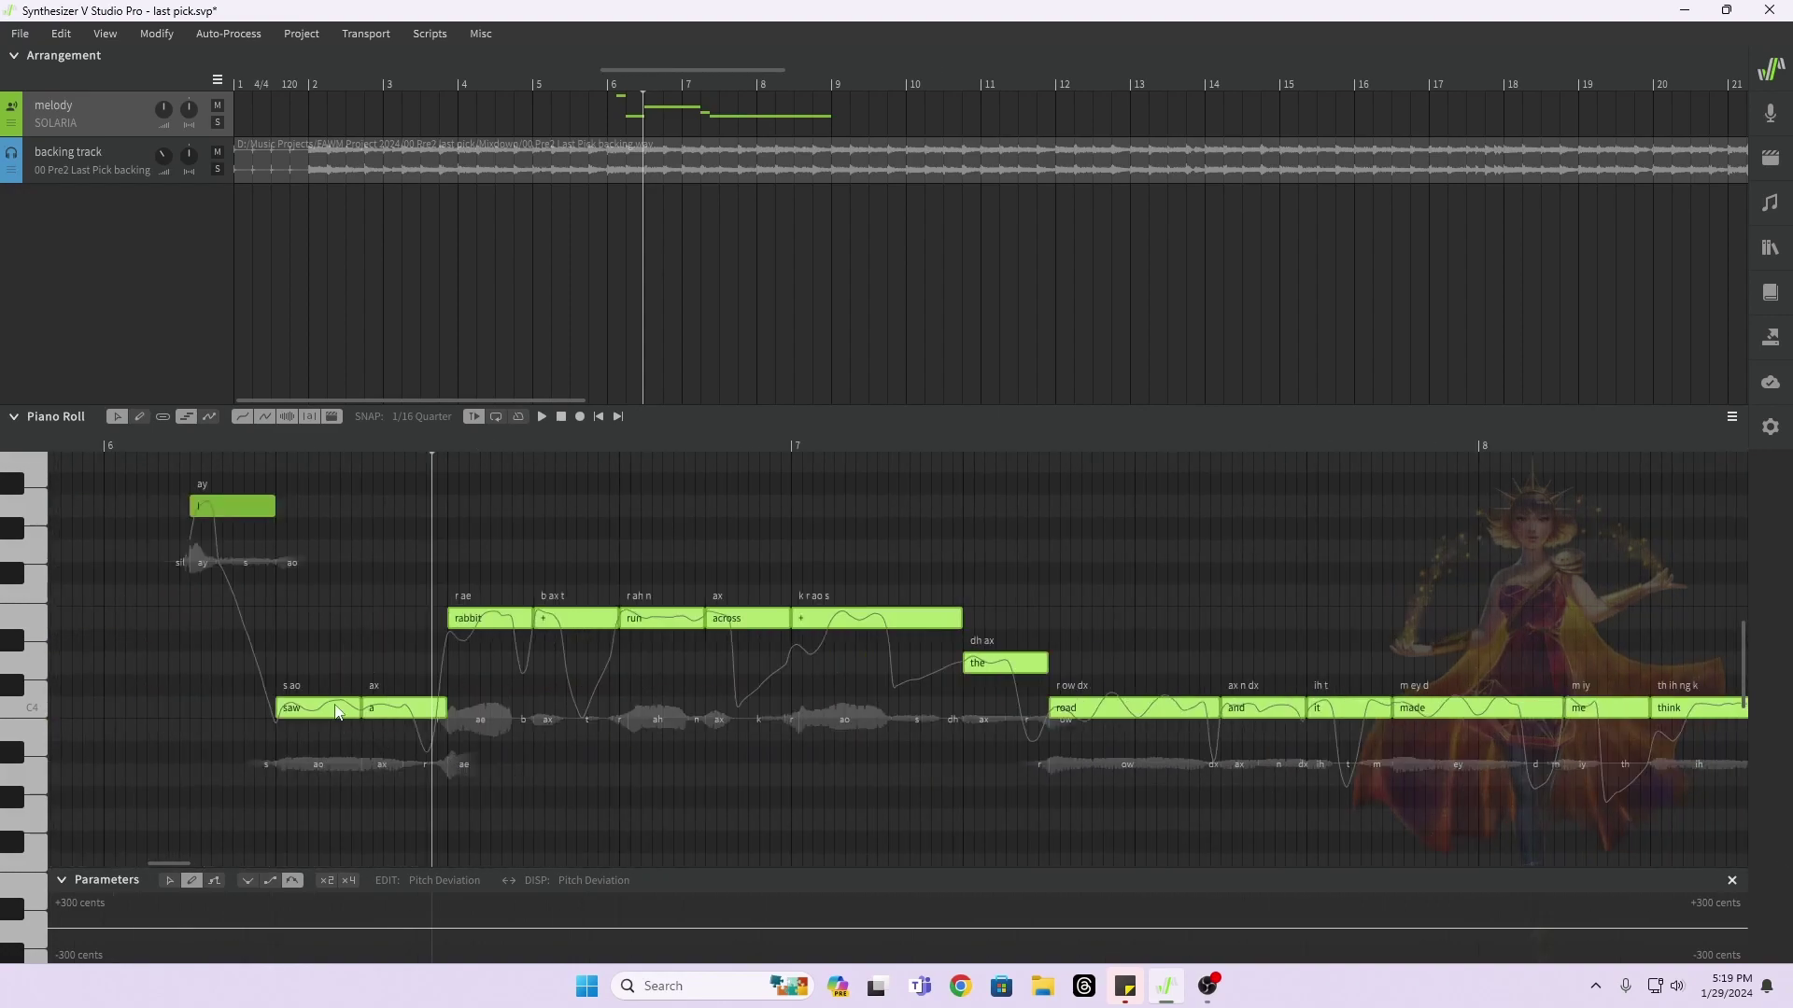
drag(322, 715, 1011, 718)
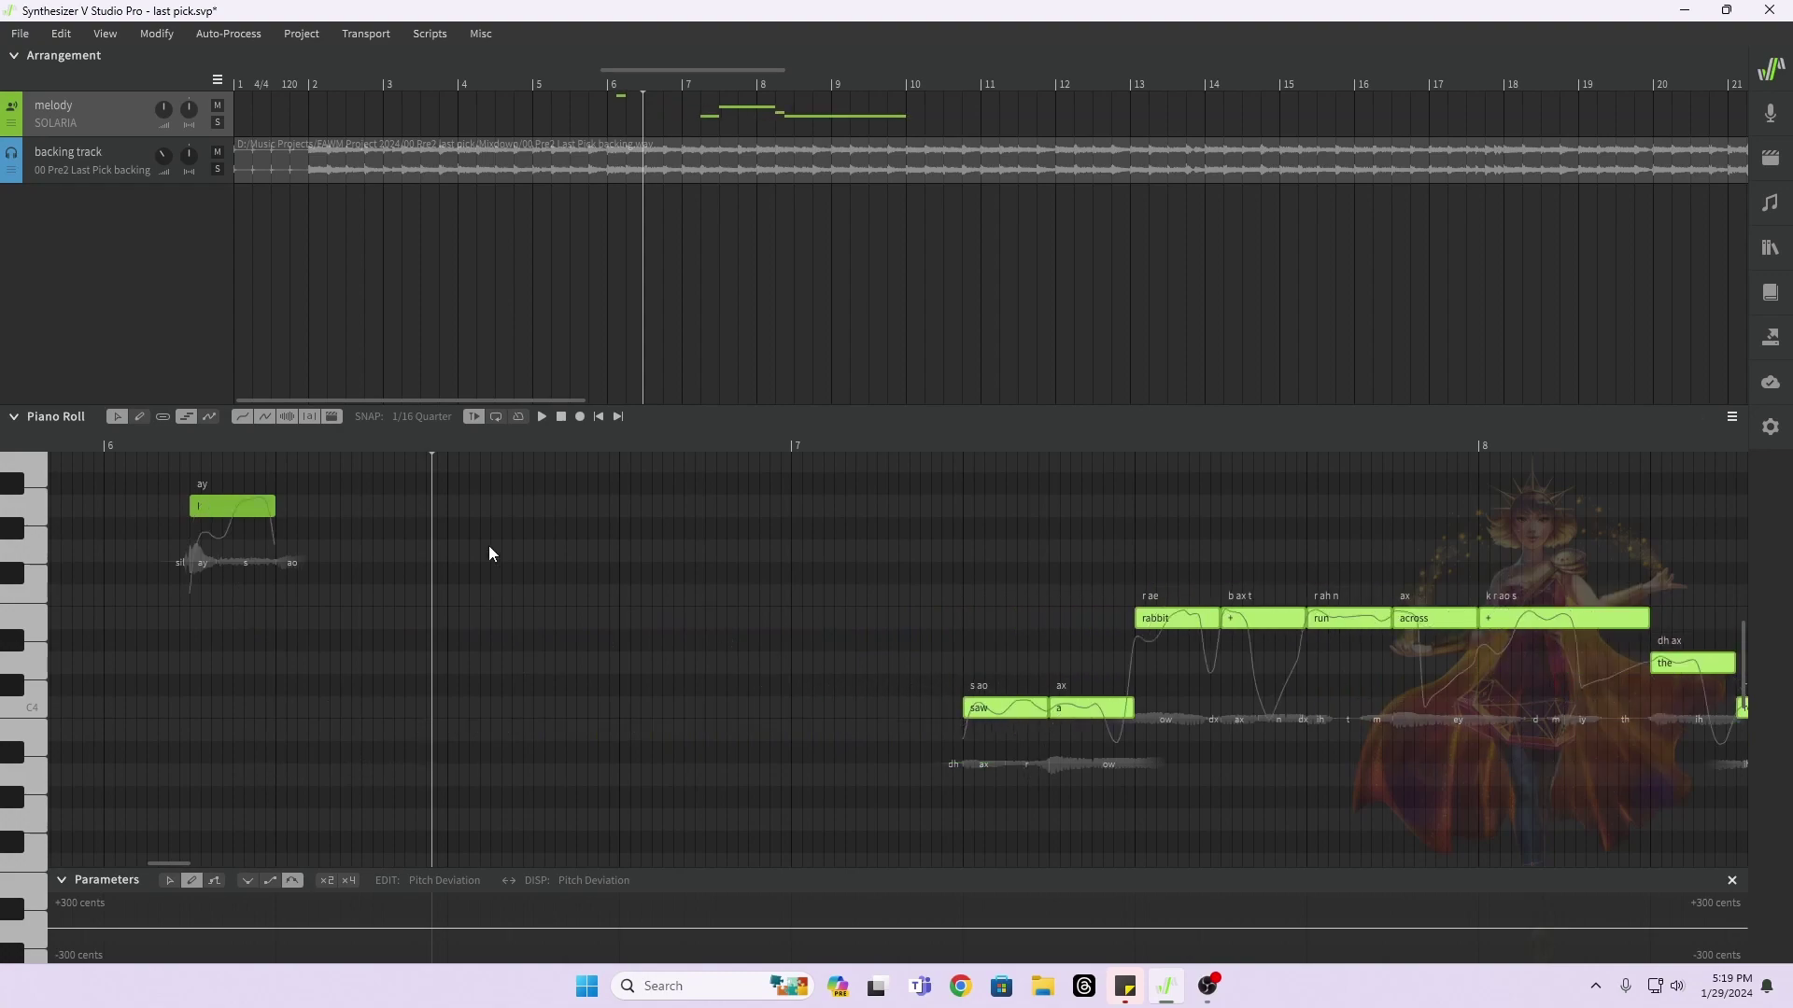
click(69, 439)
key(space)
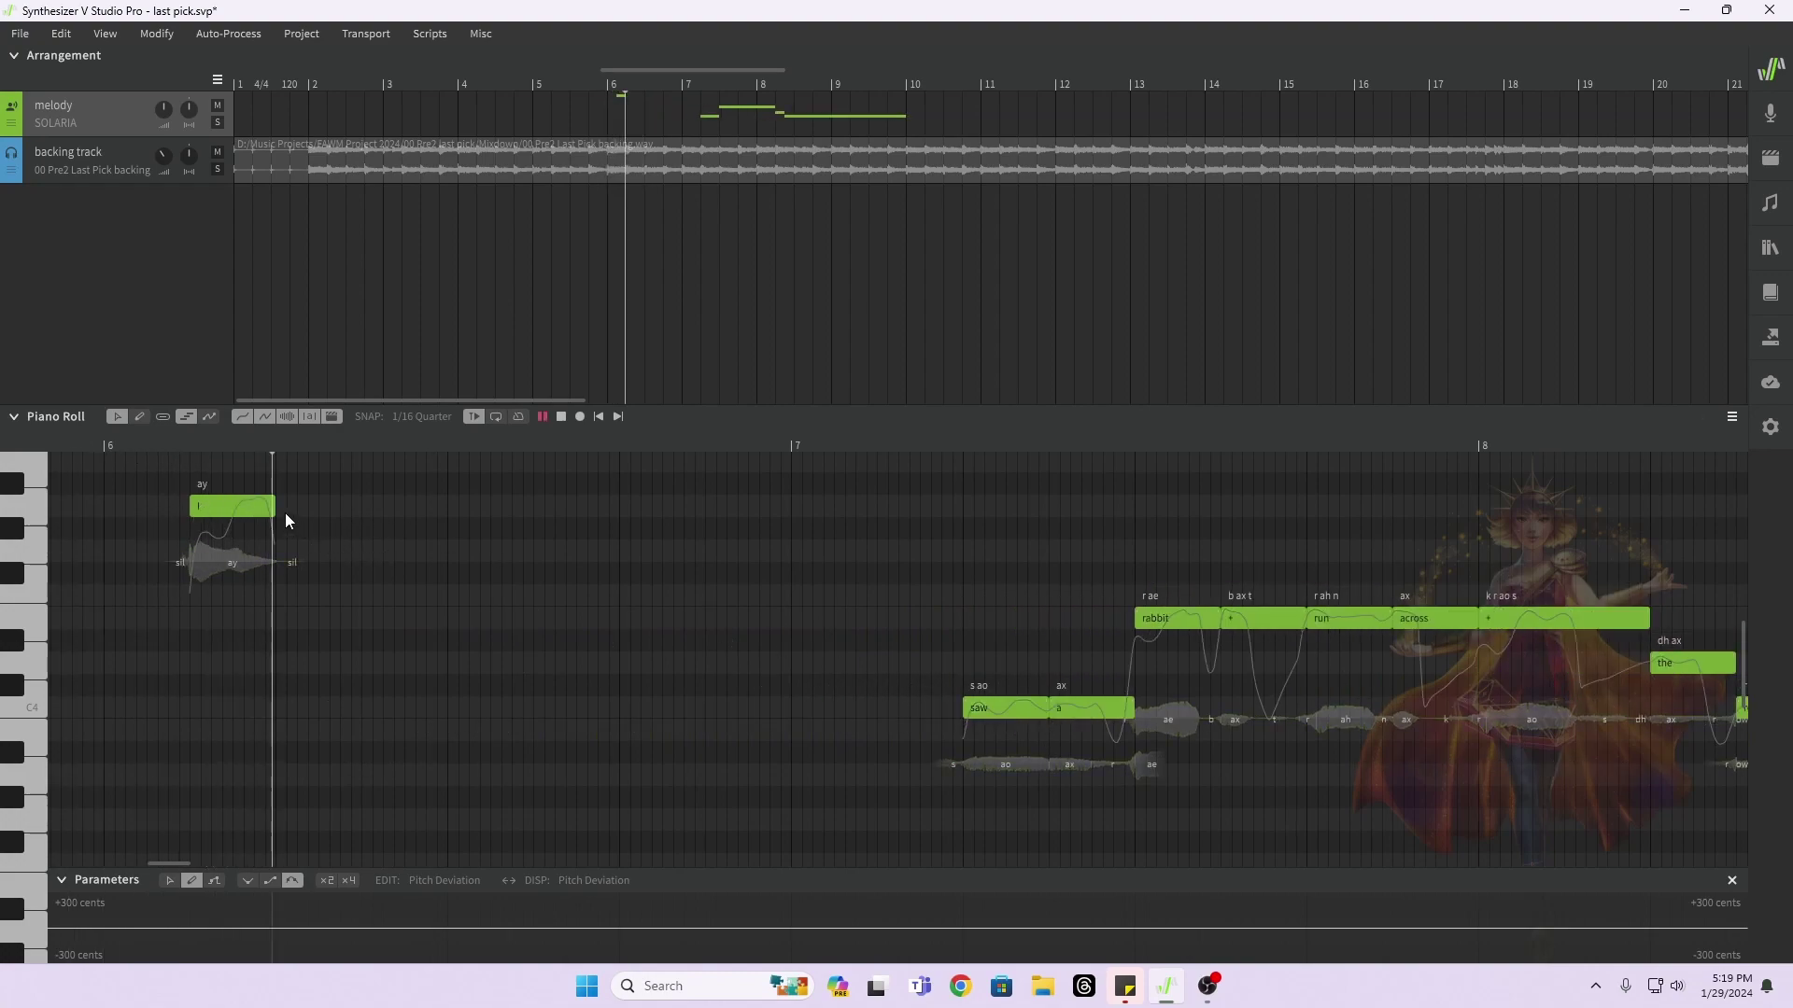
drag(273, 507, 359, 511)
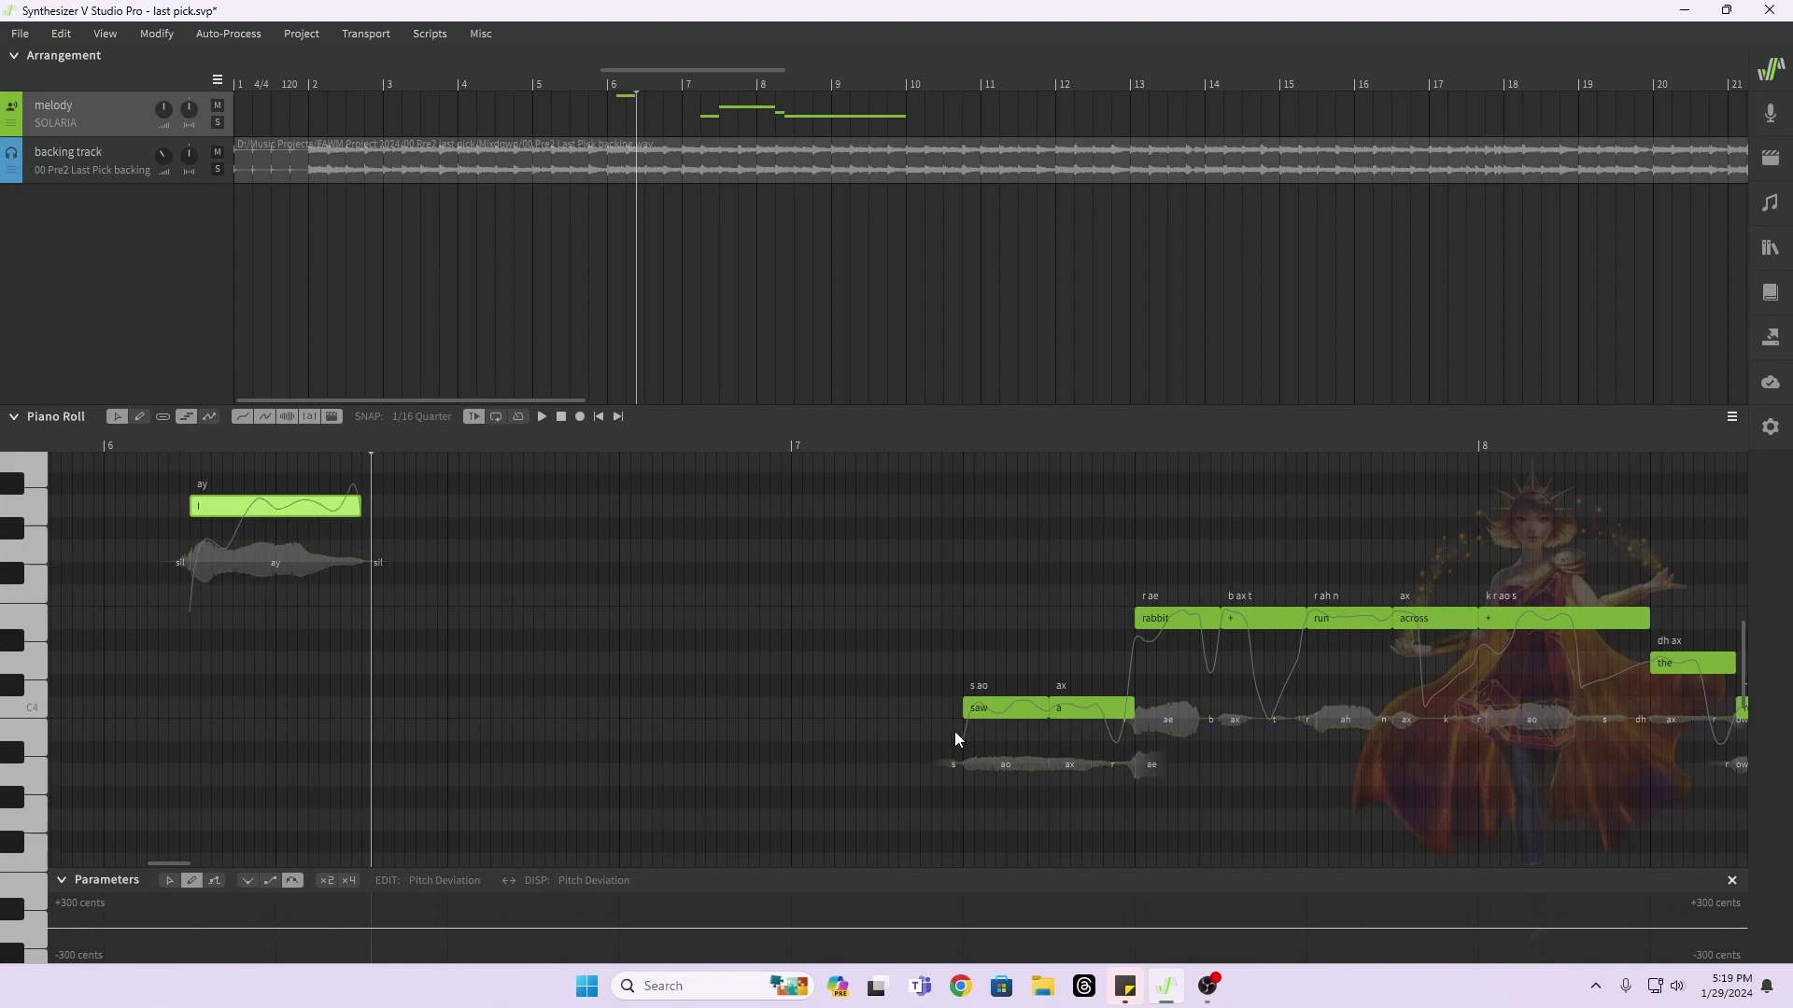
Step: Place "saw" on G4 directly after "I", lengthen it to a dotted quarter note, and play from bar 6
drag(1003, 711, 528, 557)
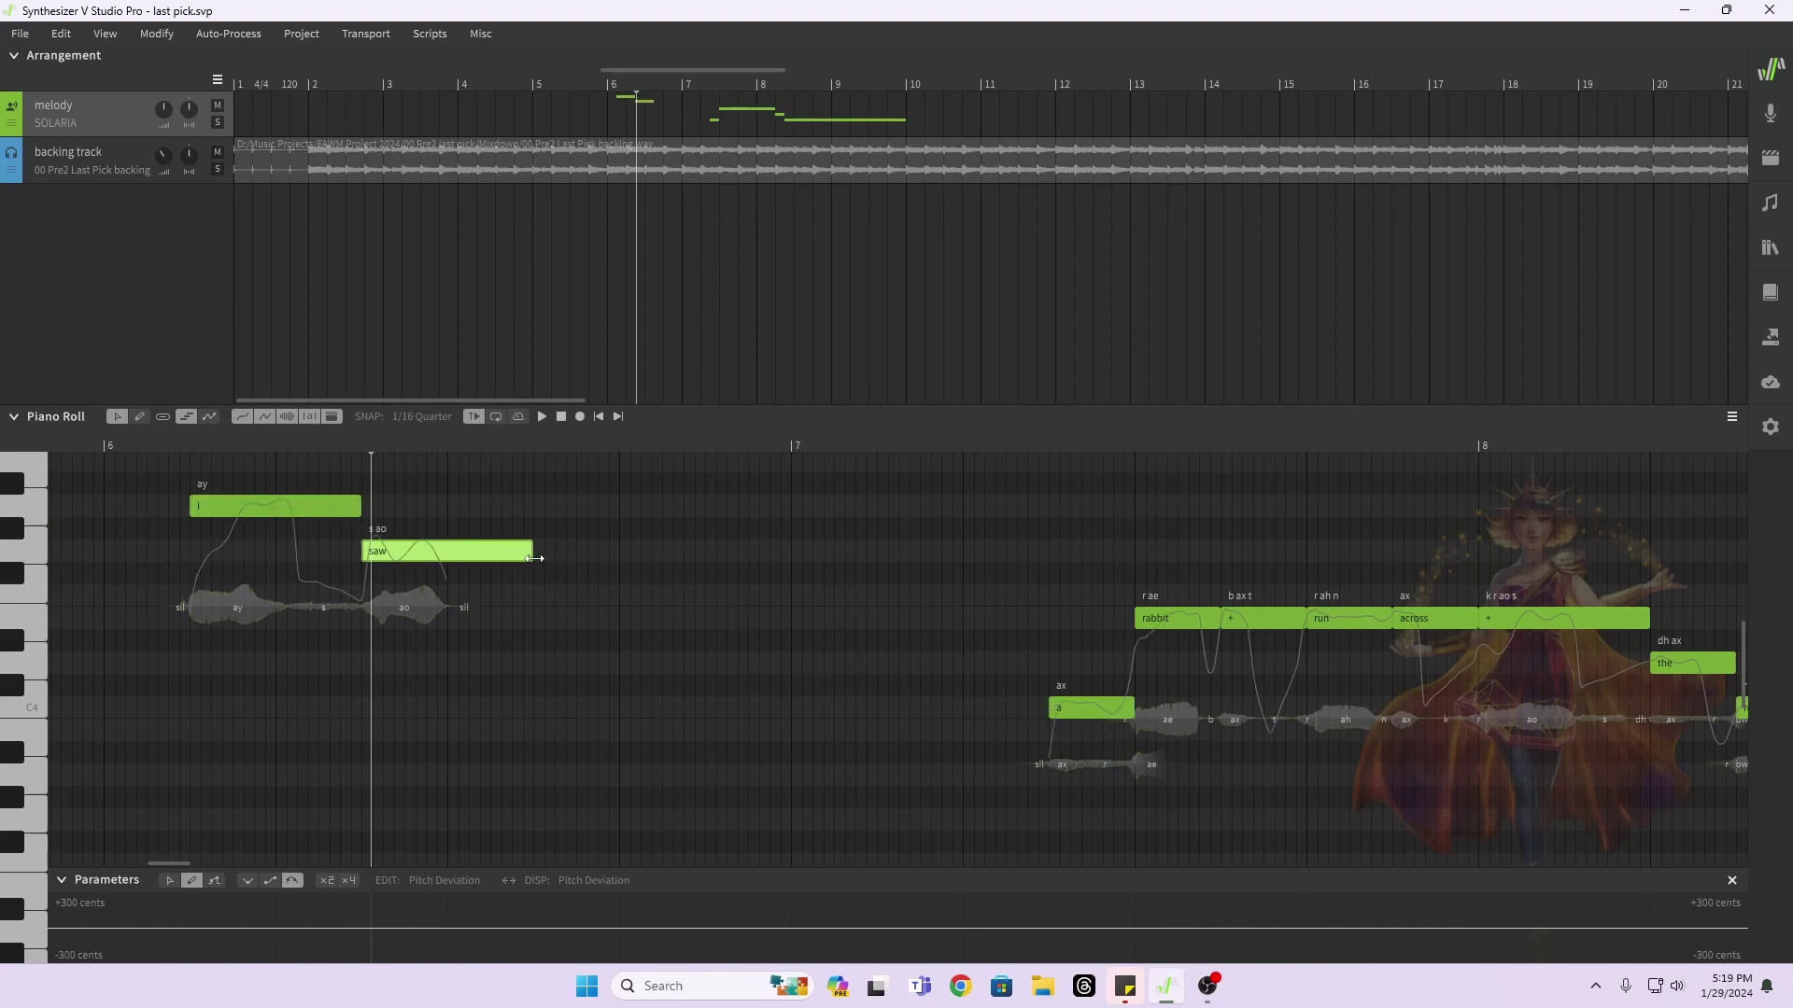
click(107, 433)
key(space)
key(space)
drag(529, 557, 618, 558)
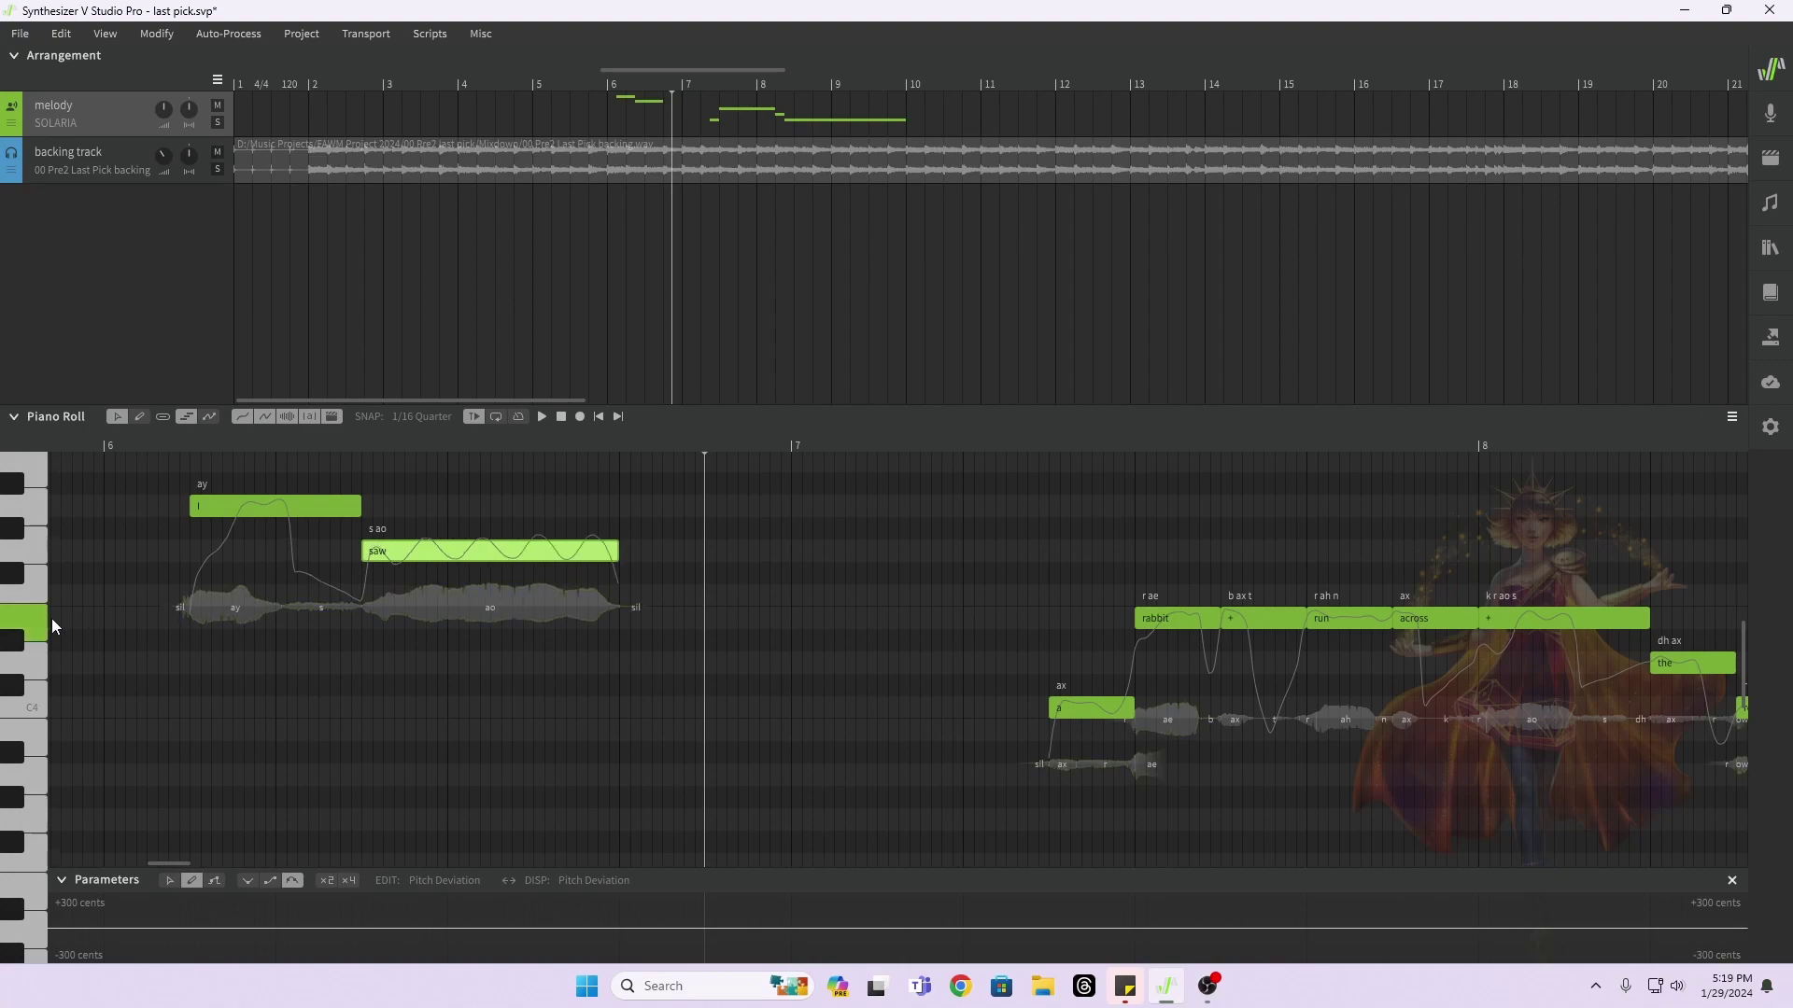
Step: Place "a" on E4 directly after "saw" and play the melody from bar 6
drag(1070, 706, 641, 618)
click(161, 439)
key(space)
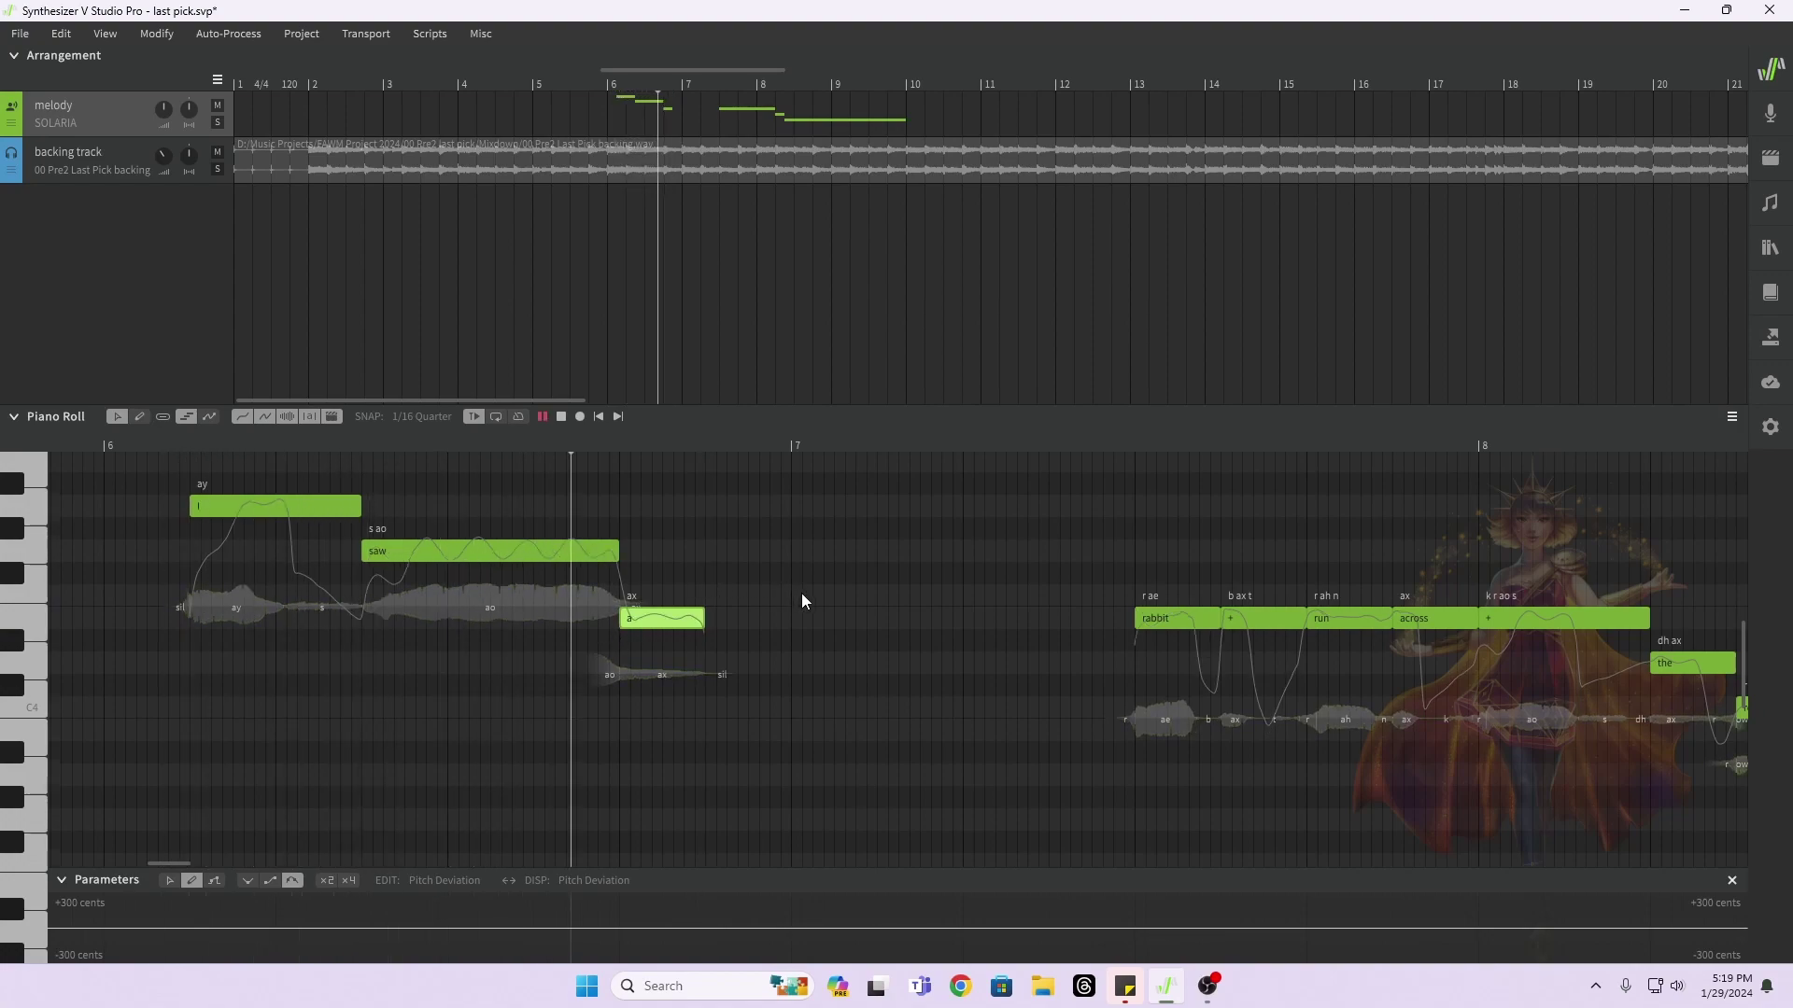
key(space)
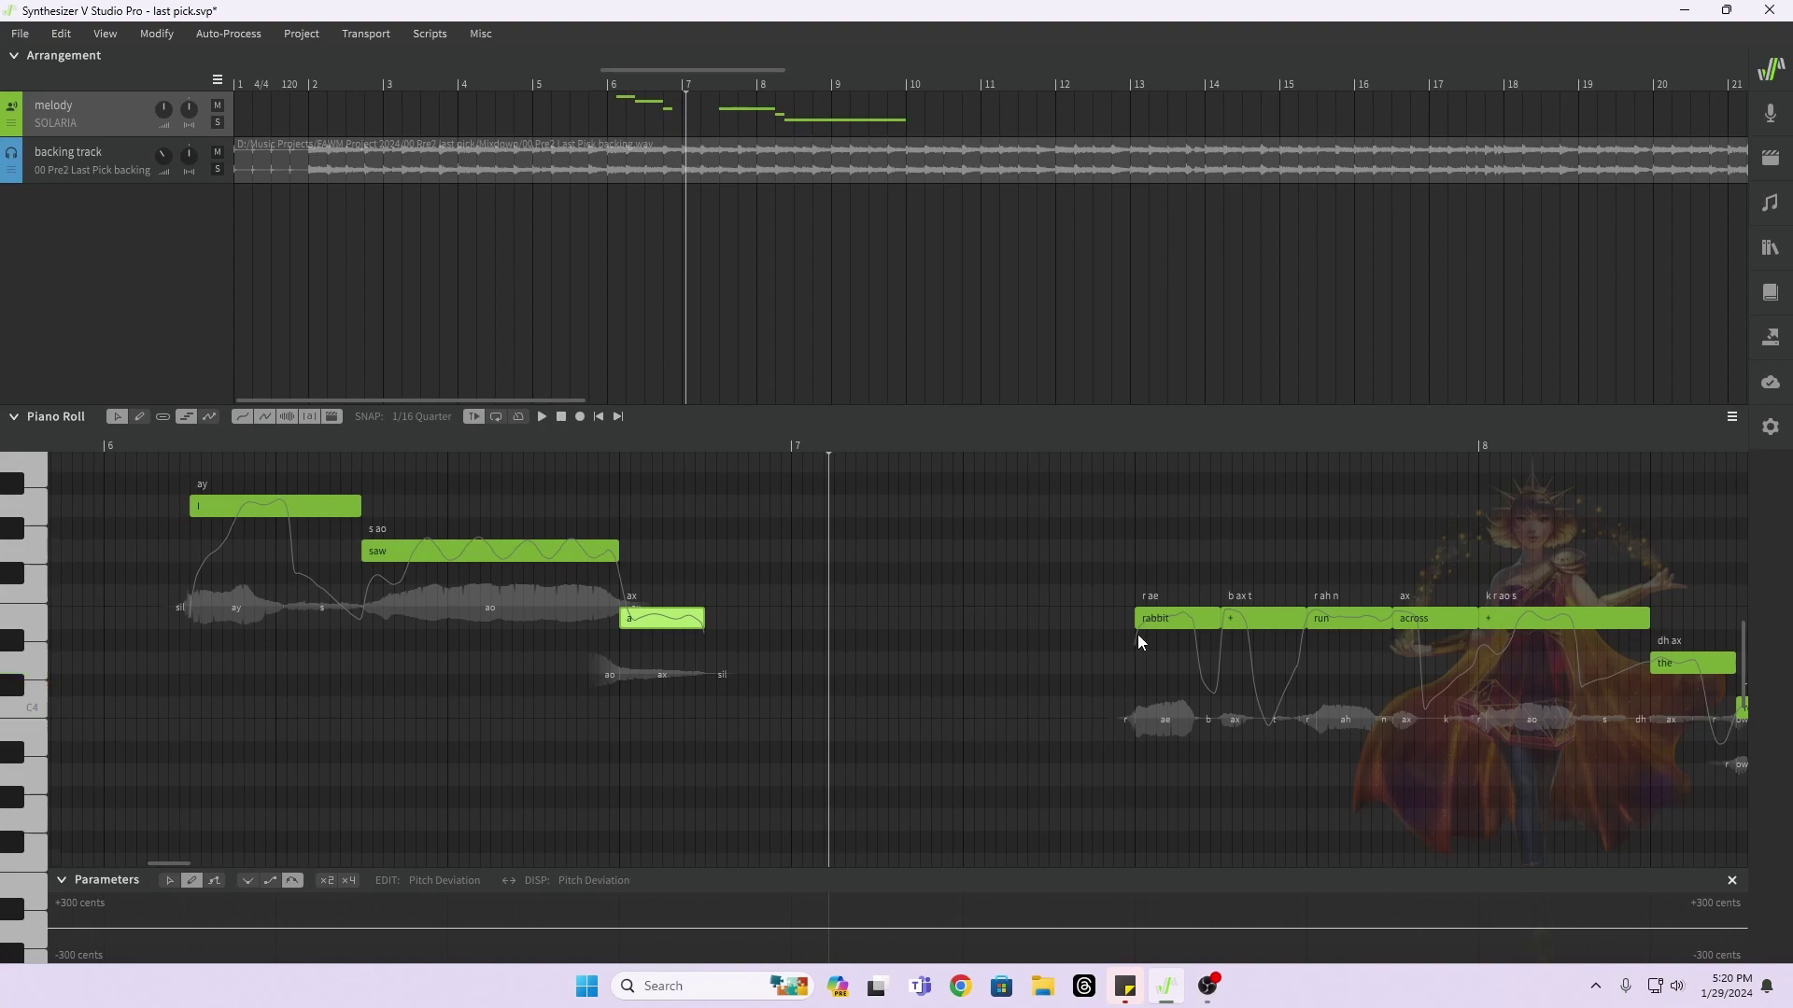
Step: Place "rabbit" after "a" as a D4 quarter note, with its second syllable on C4 as a dotted quarter, and play from bar 6
drag(1139, 619, 873, 665)
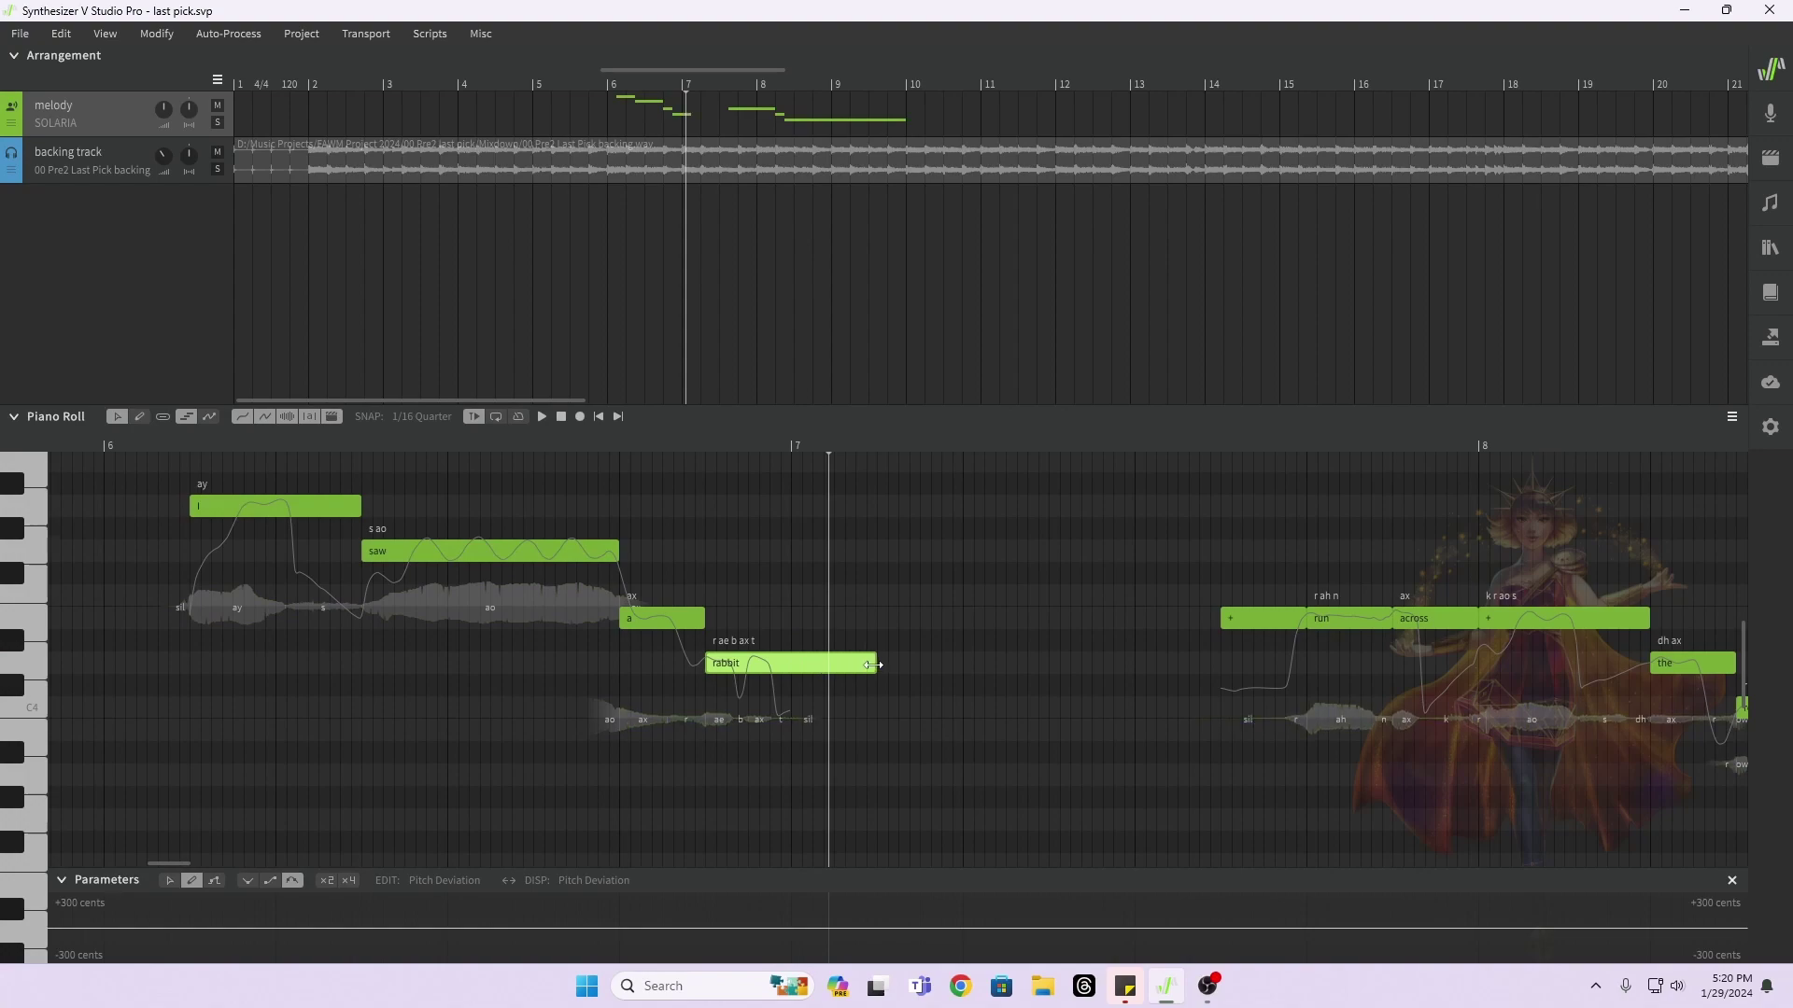
drag(1247, 619, 898, 719)
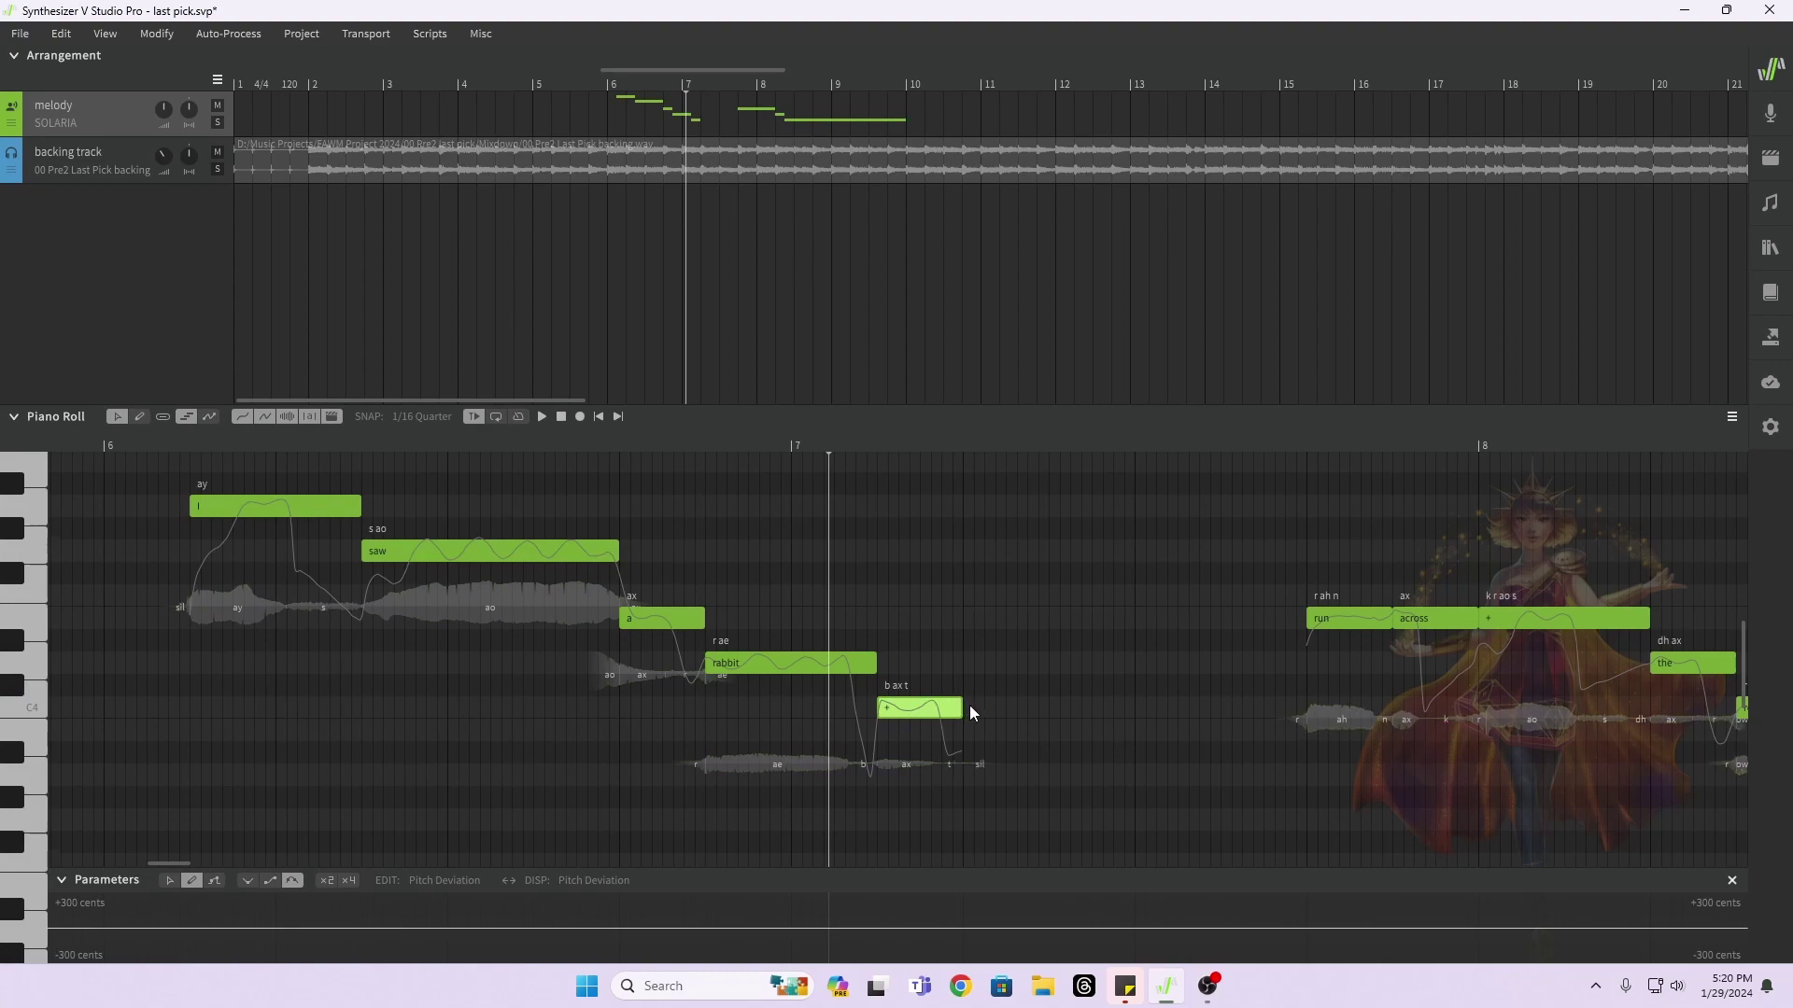
drag(961, 708, 1133, 716)
click(178, 446)
key(space)
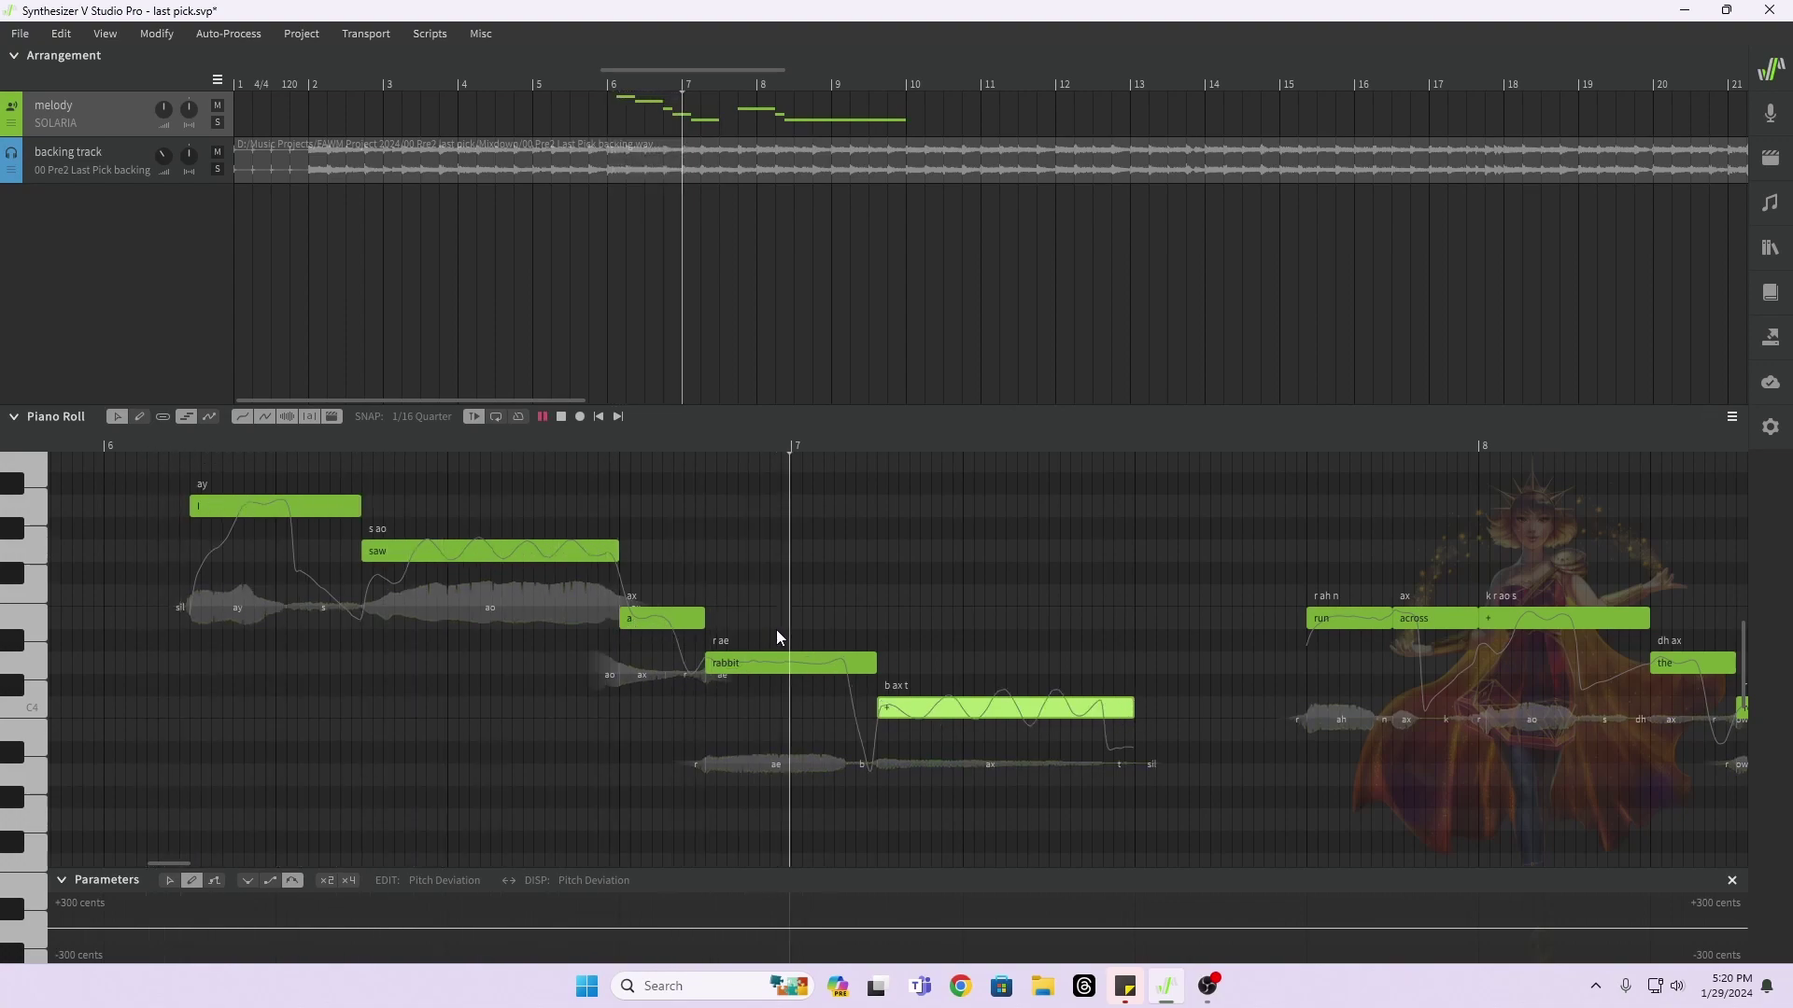
key(space)
Step: Shift "saw" through "rabbit" an eighth note later, lengthen "I" to fill the gap, and play from bar 6
drag(426, 500, 1078, 843)
drag(448, 558, 534, 559)
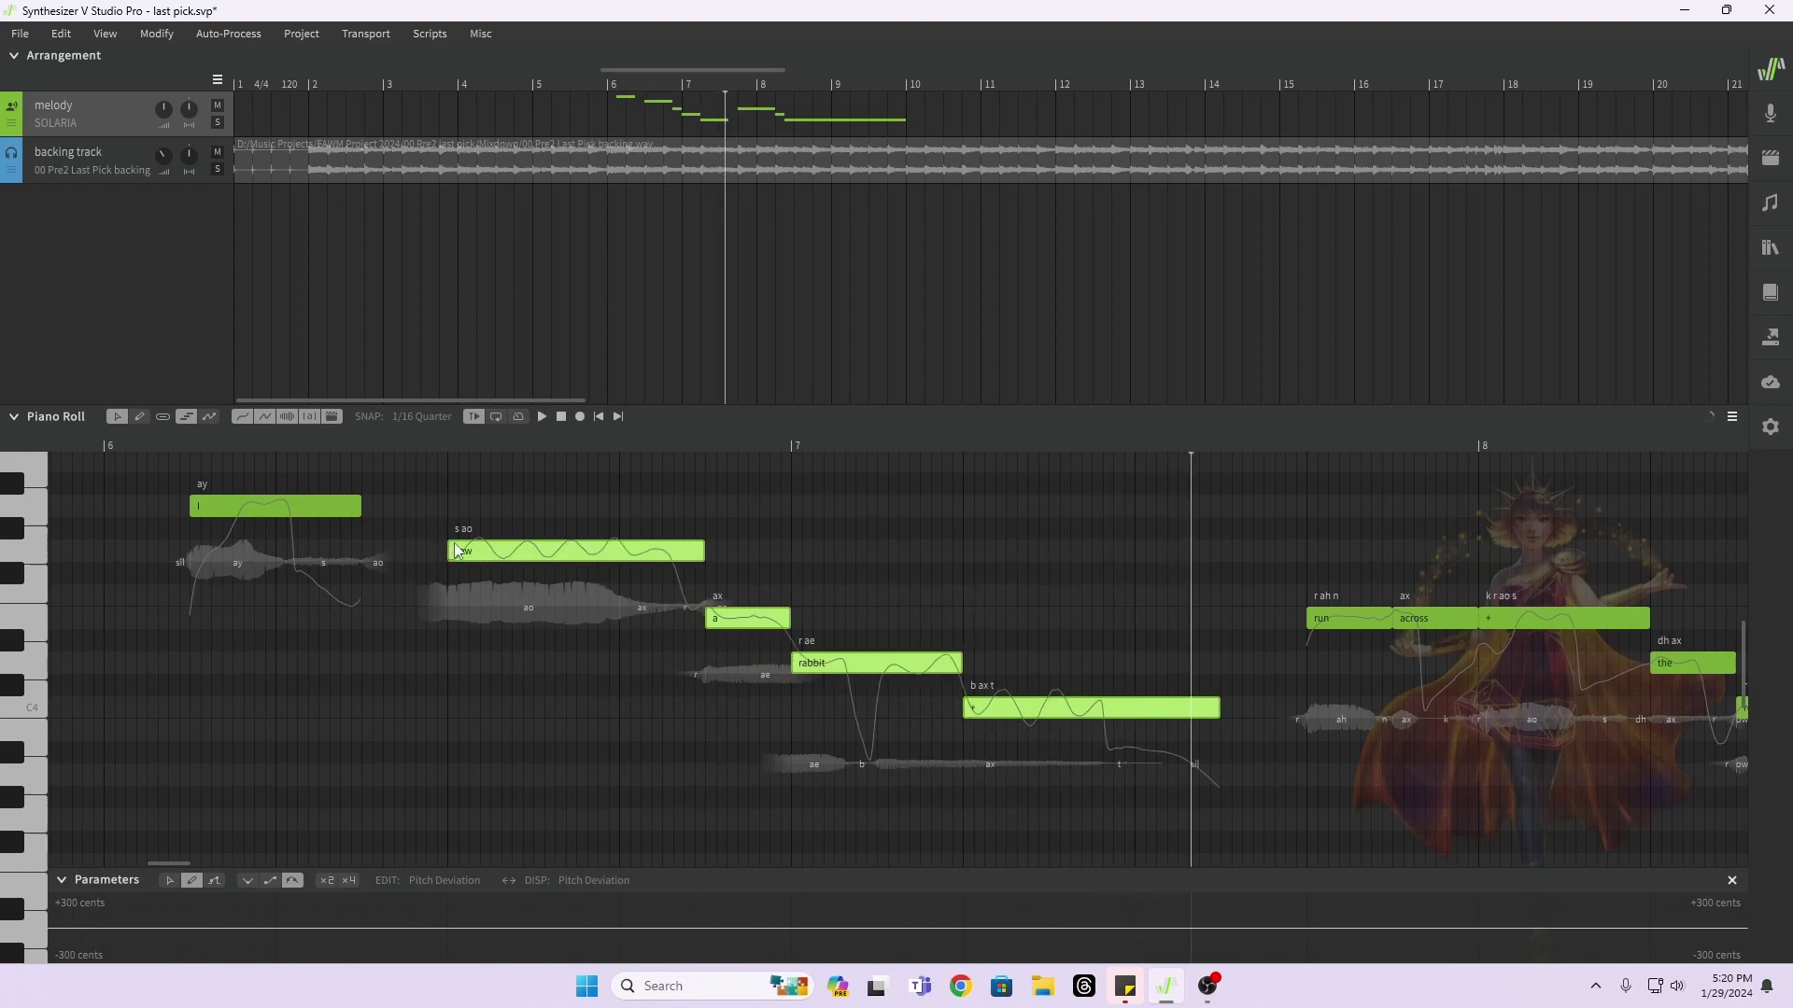
drag(361, 506, 447, 507)
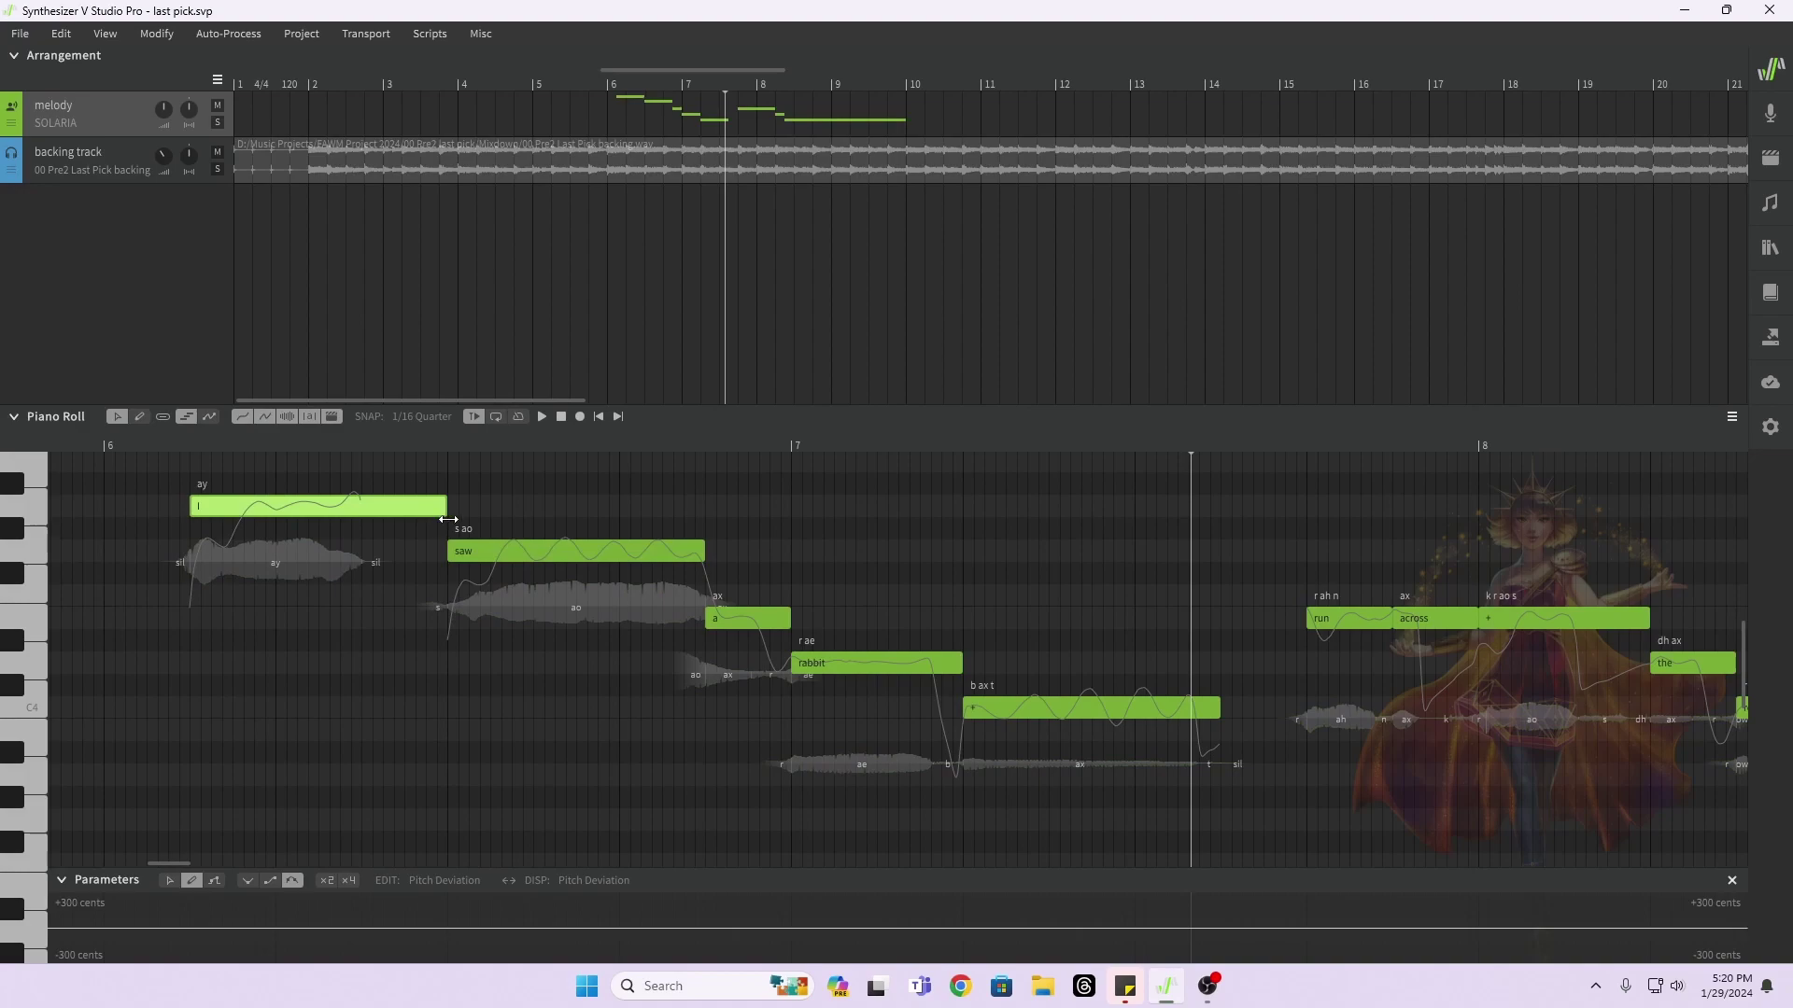
click(67, 438)
key(space)
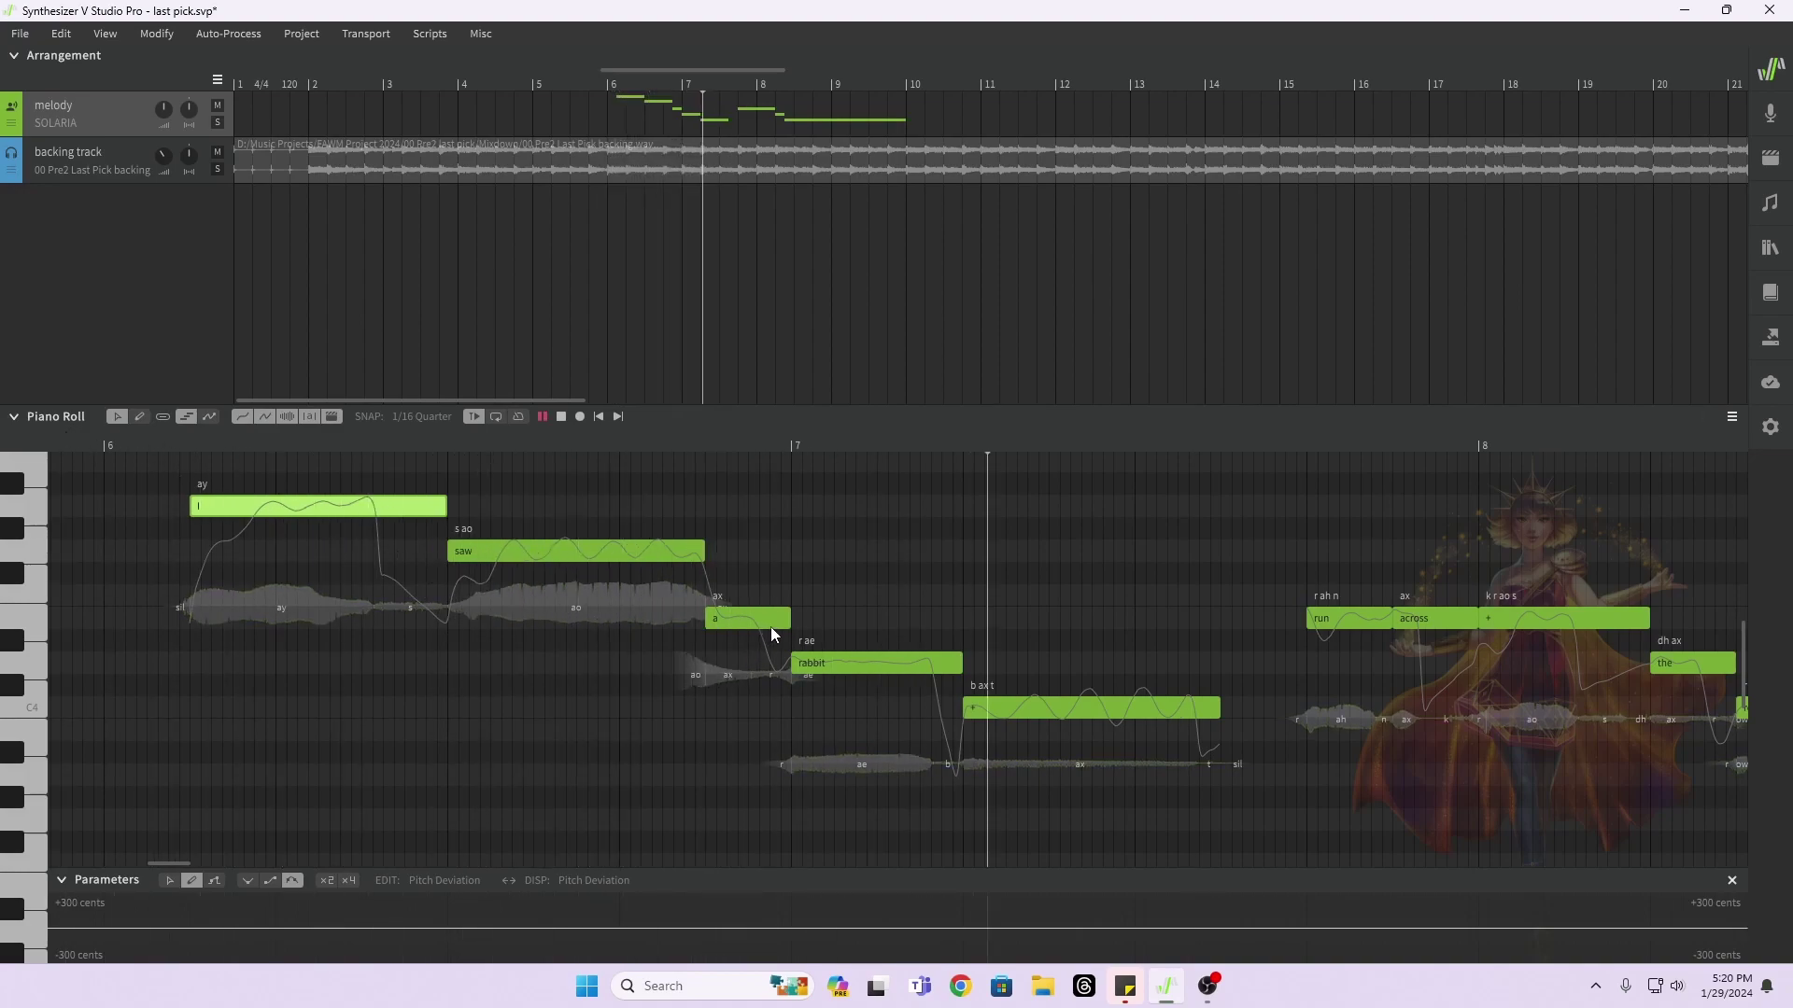
key(space)
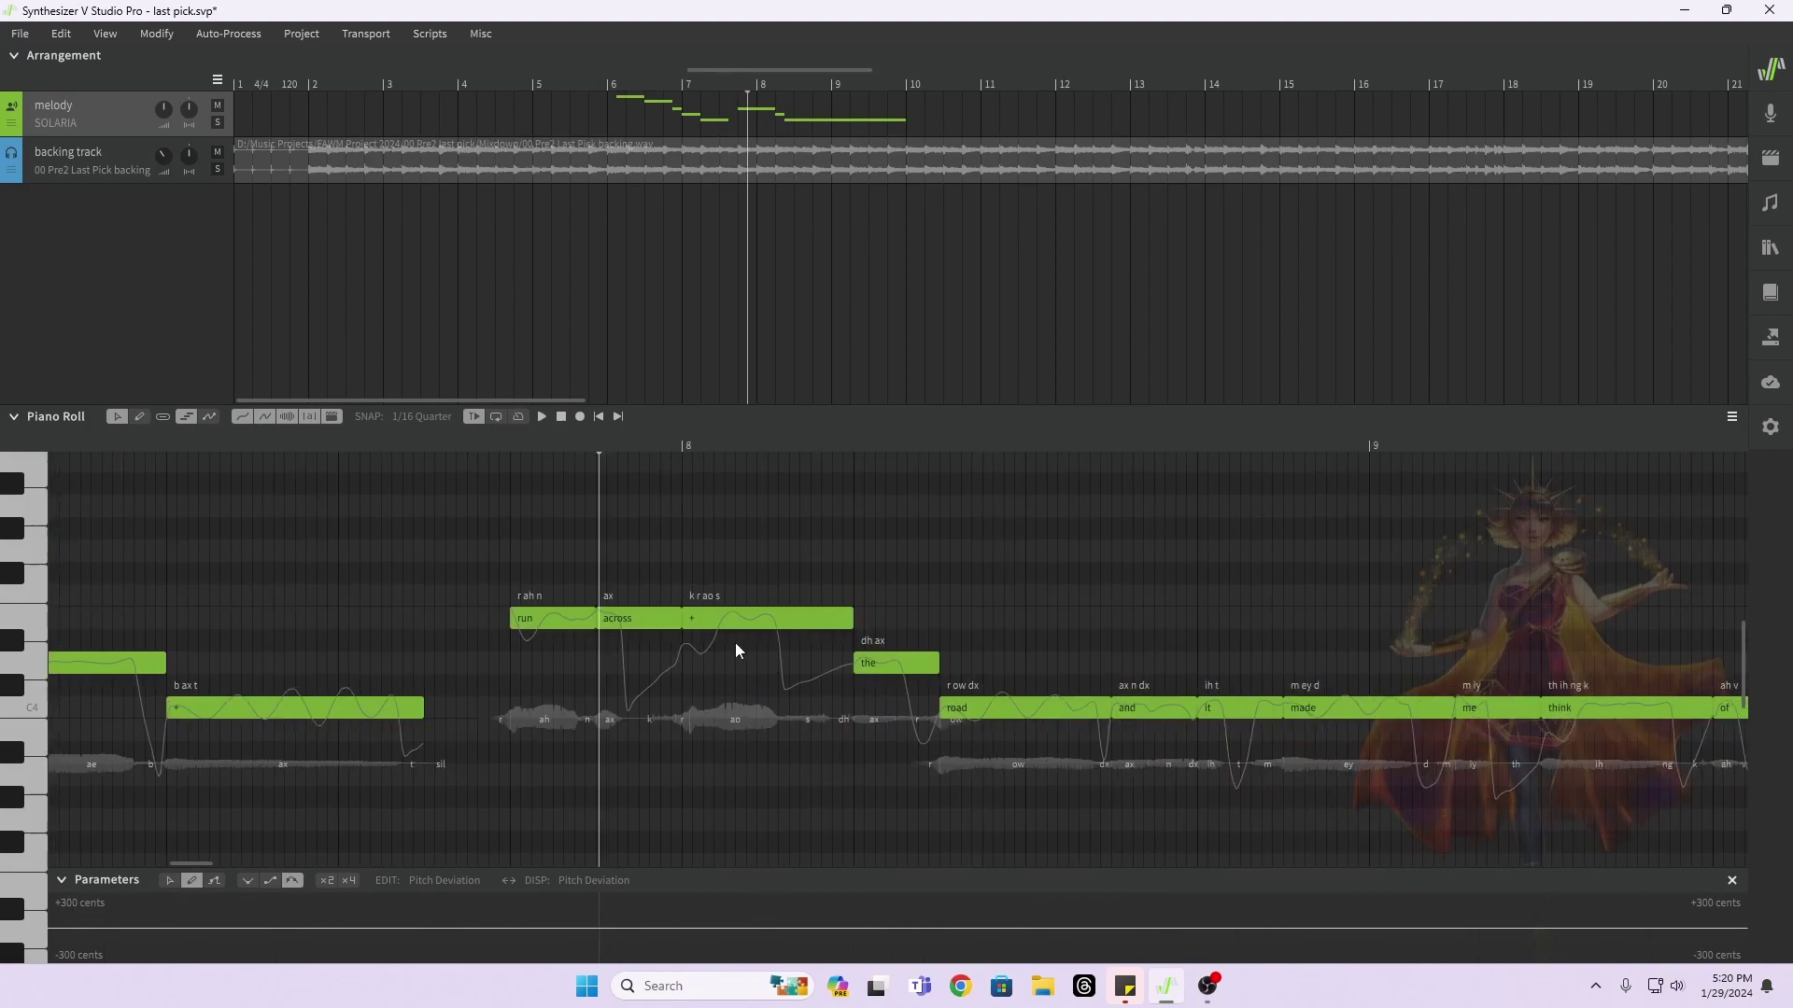
Step: Move all notes from "across" onward three eighth notes later, leaving "run" in place before bar 8
drag(506, 546, 1736, 864)
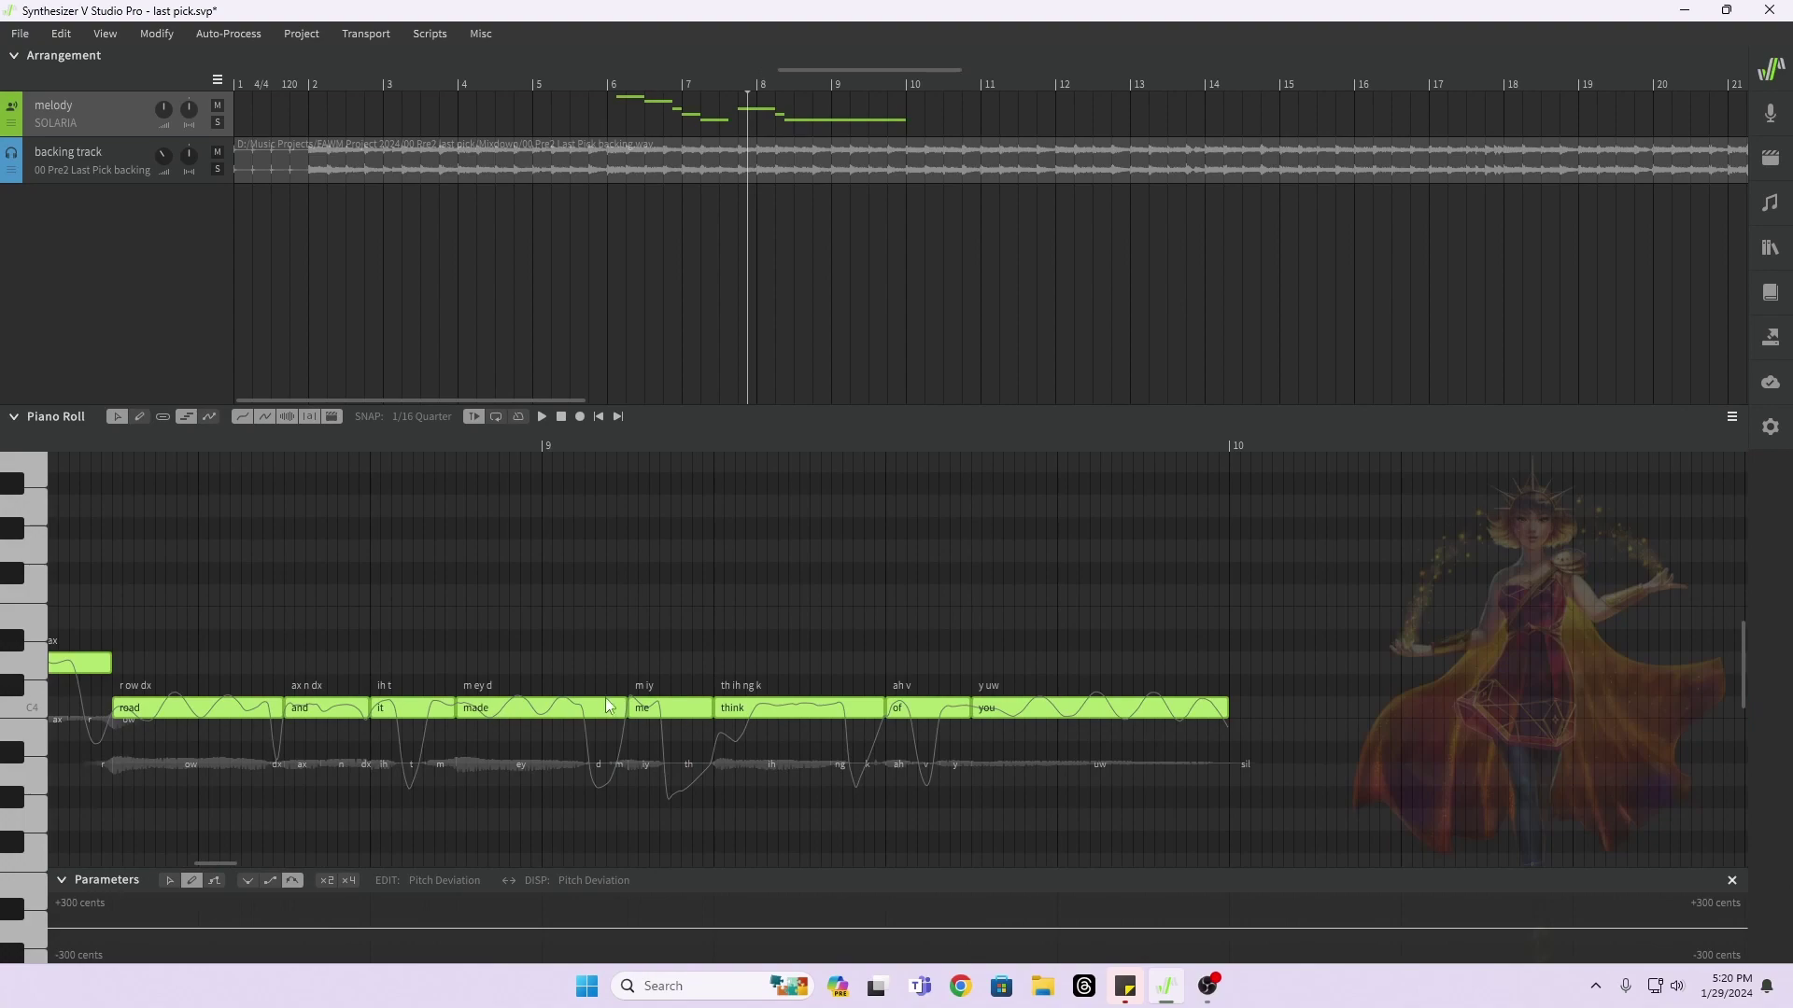
scroll(403, 696, left, 3)
drag(291, 555, 1587, 849)
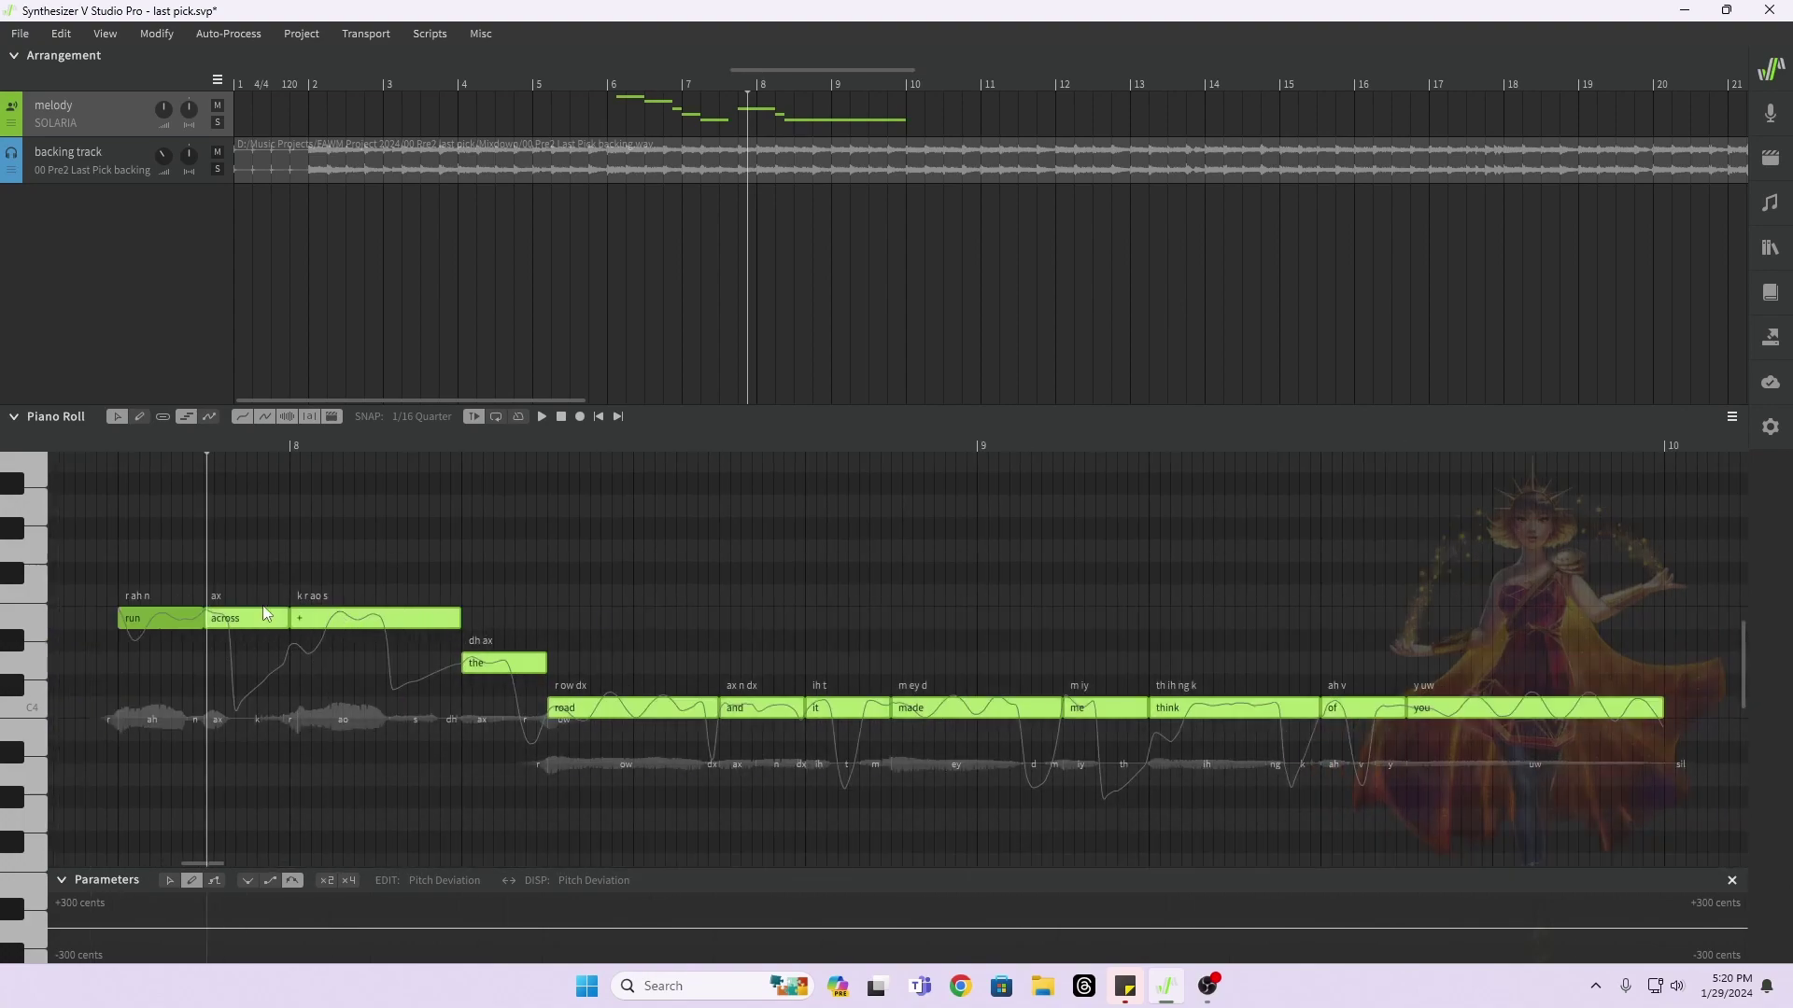
drag(266, 614, 506, 628)
scroll(475, 685, left, 4)
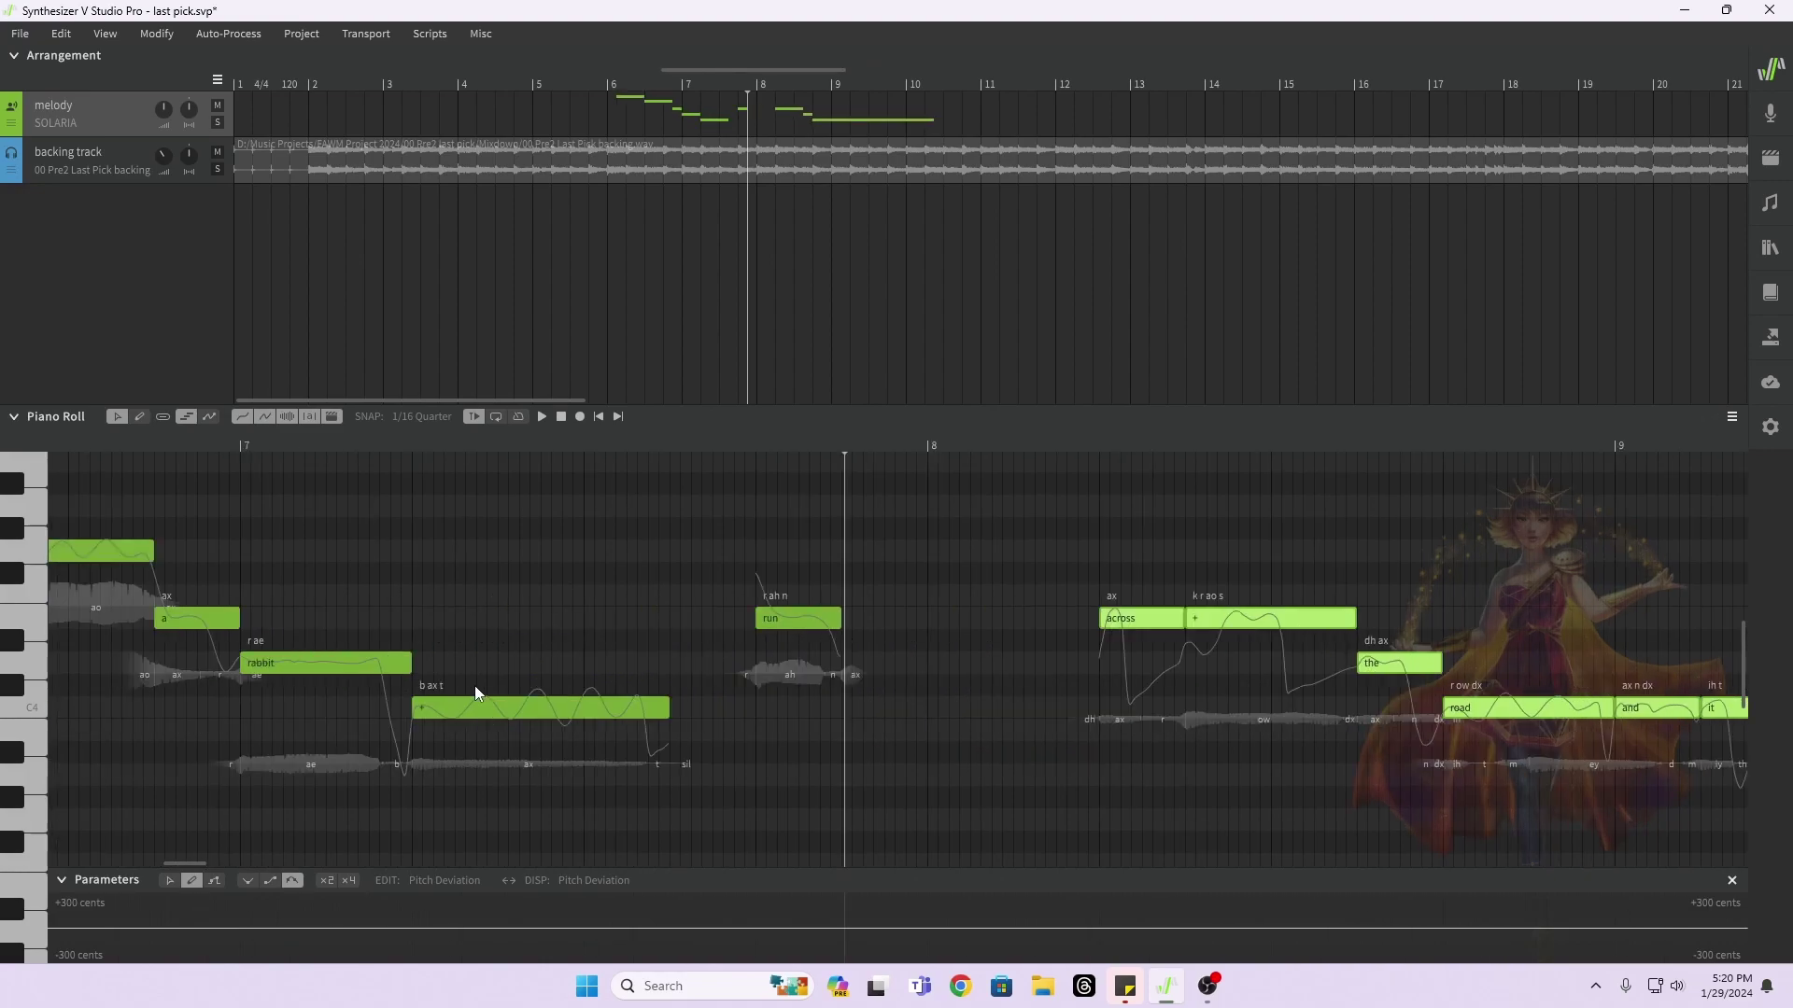
scroll(159, 595, up, 1)
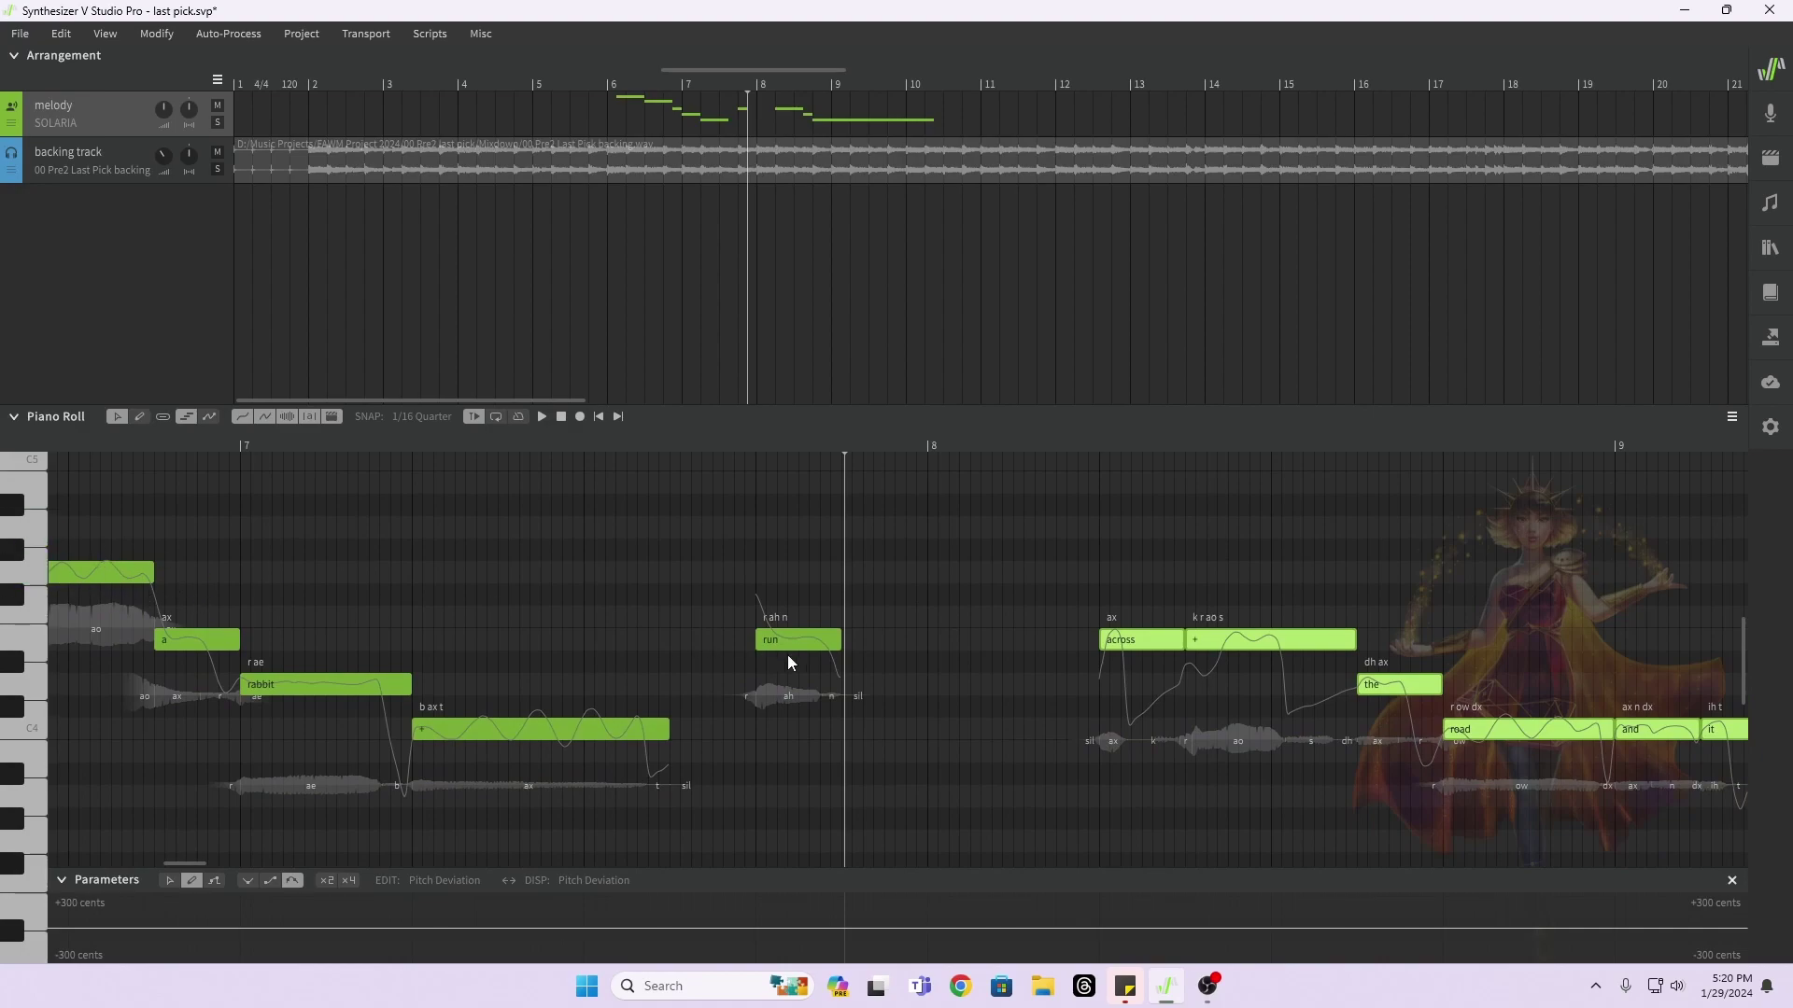
Step: Place "run" on A4 as a dotted quarter, followed directly by "across" on A4 and its second syllable on G4
drag(793, 642, 1017, 535)
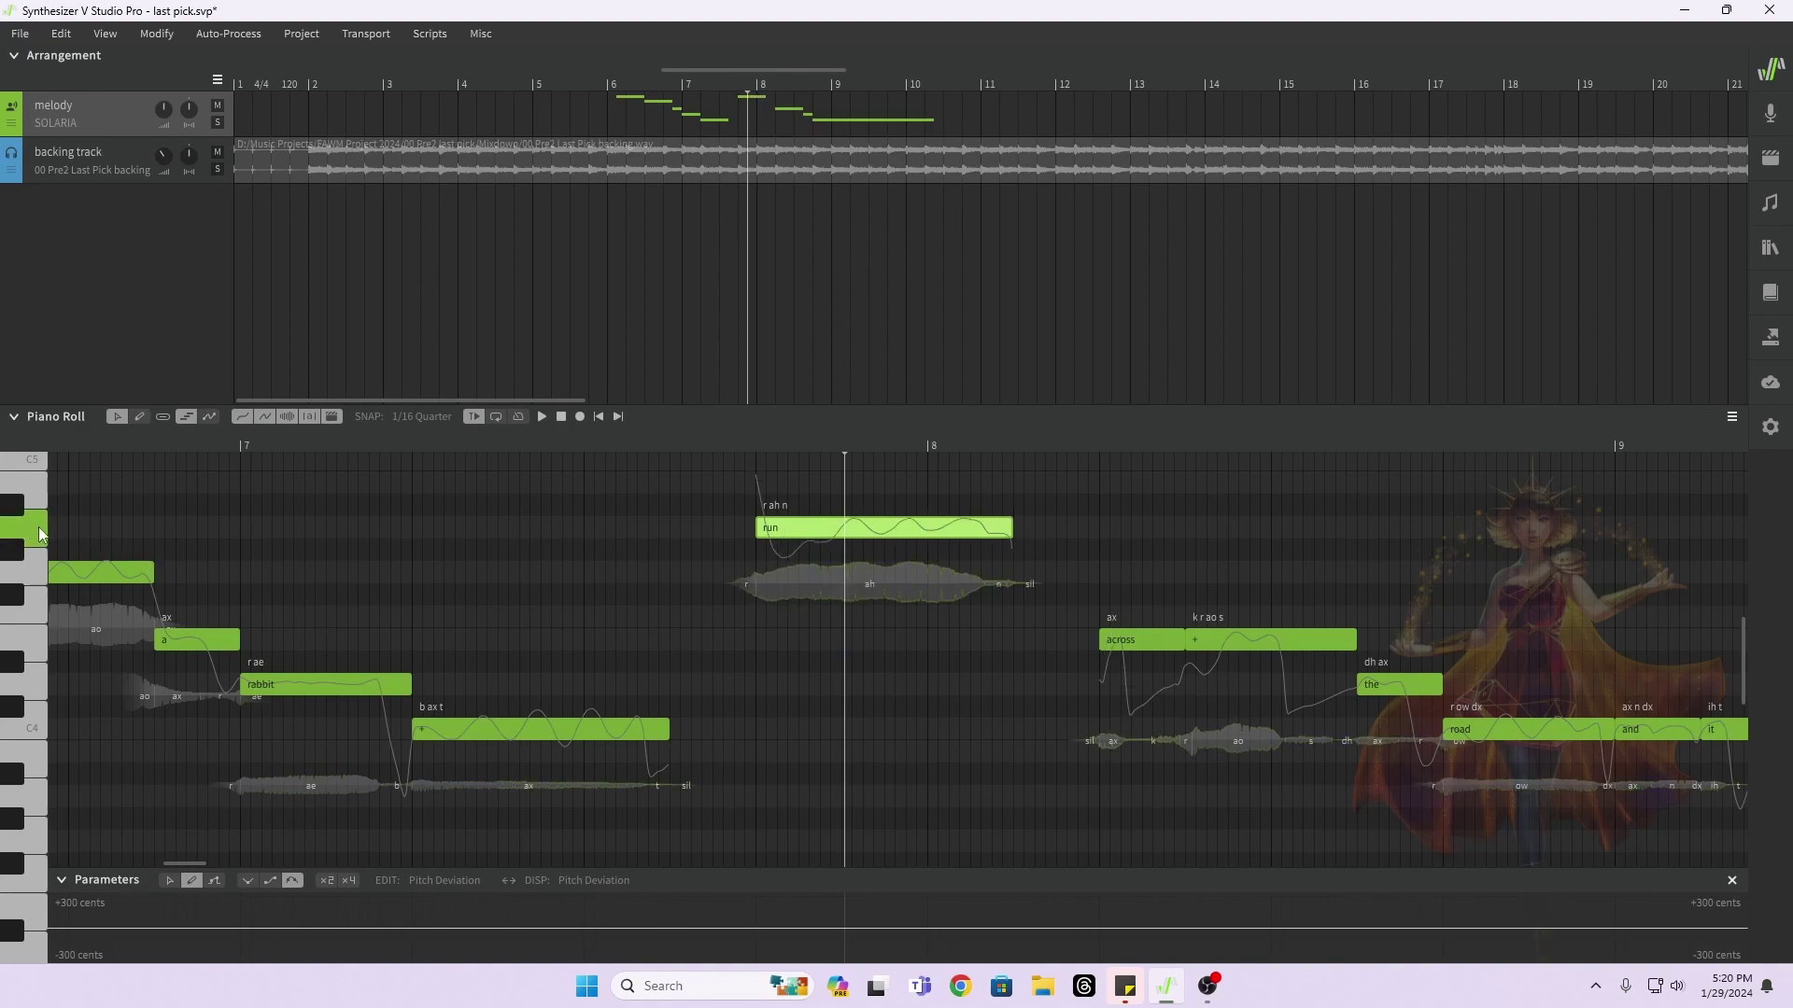
drag(1111, 643, 1037, 522)
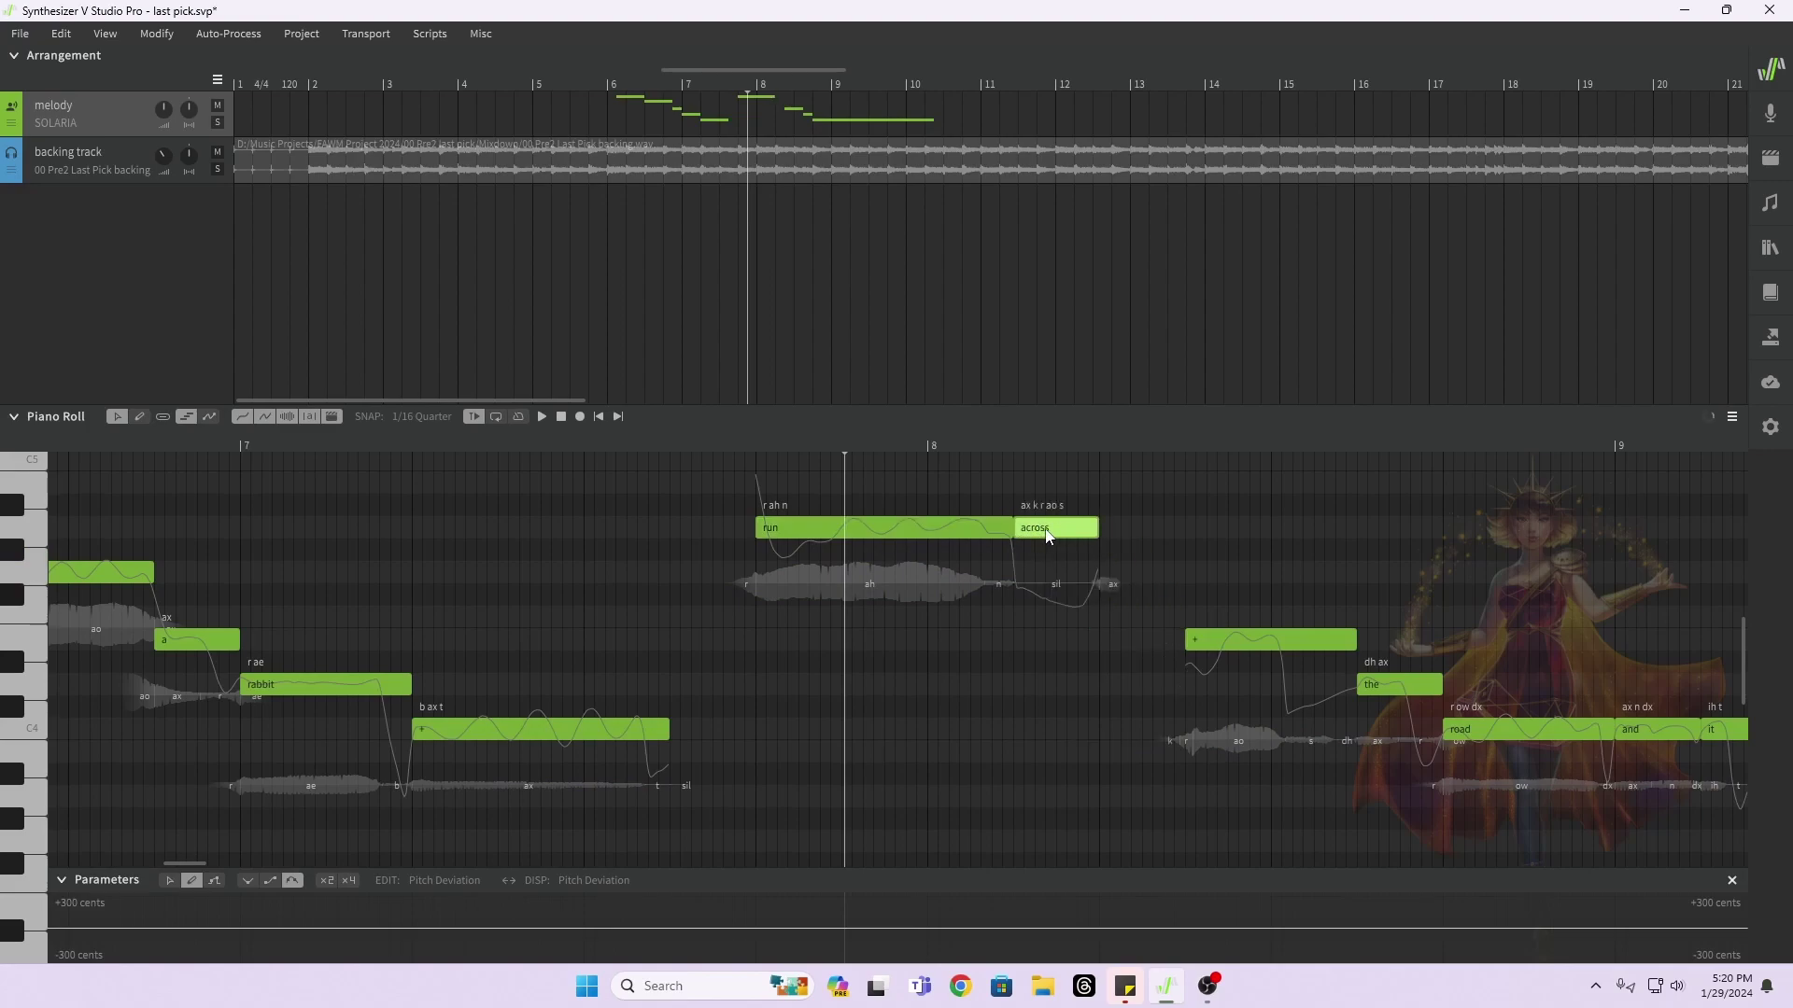
drag(1223, 640, 1139, 564)
Step: Move the notes from "the" onward about three eighth notes later, lengthen the second syllable of "across" to nearly a half note, and play the phrase
scroll(1214, 645, right, 5)
drag(717, 618, 1587, 784)
scroll(583, 704, left, 10)
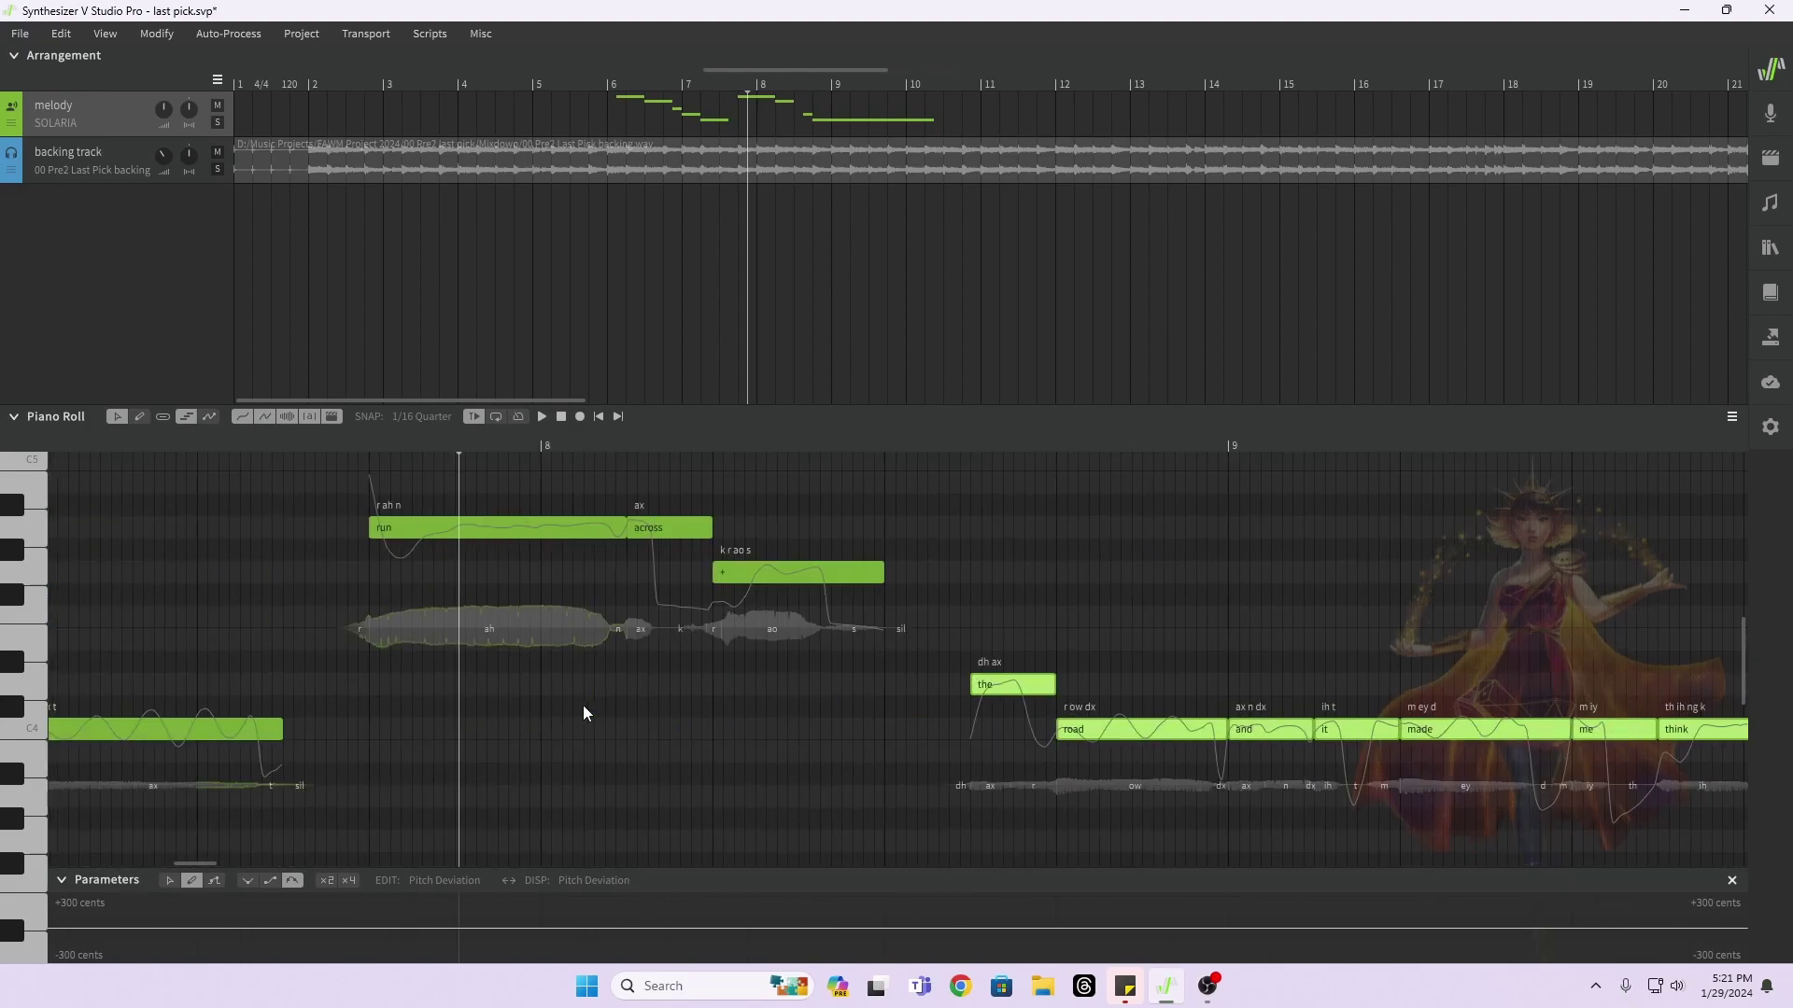
drag(1184, 725, 1409, 721)
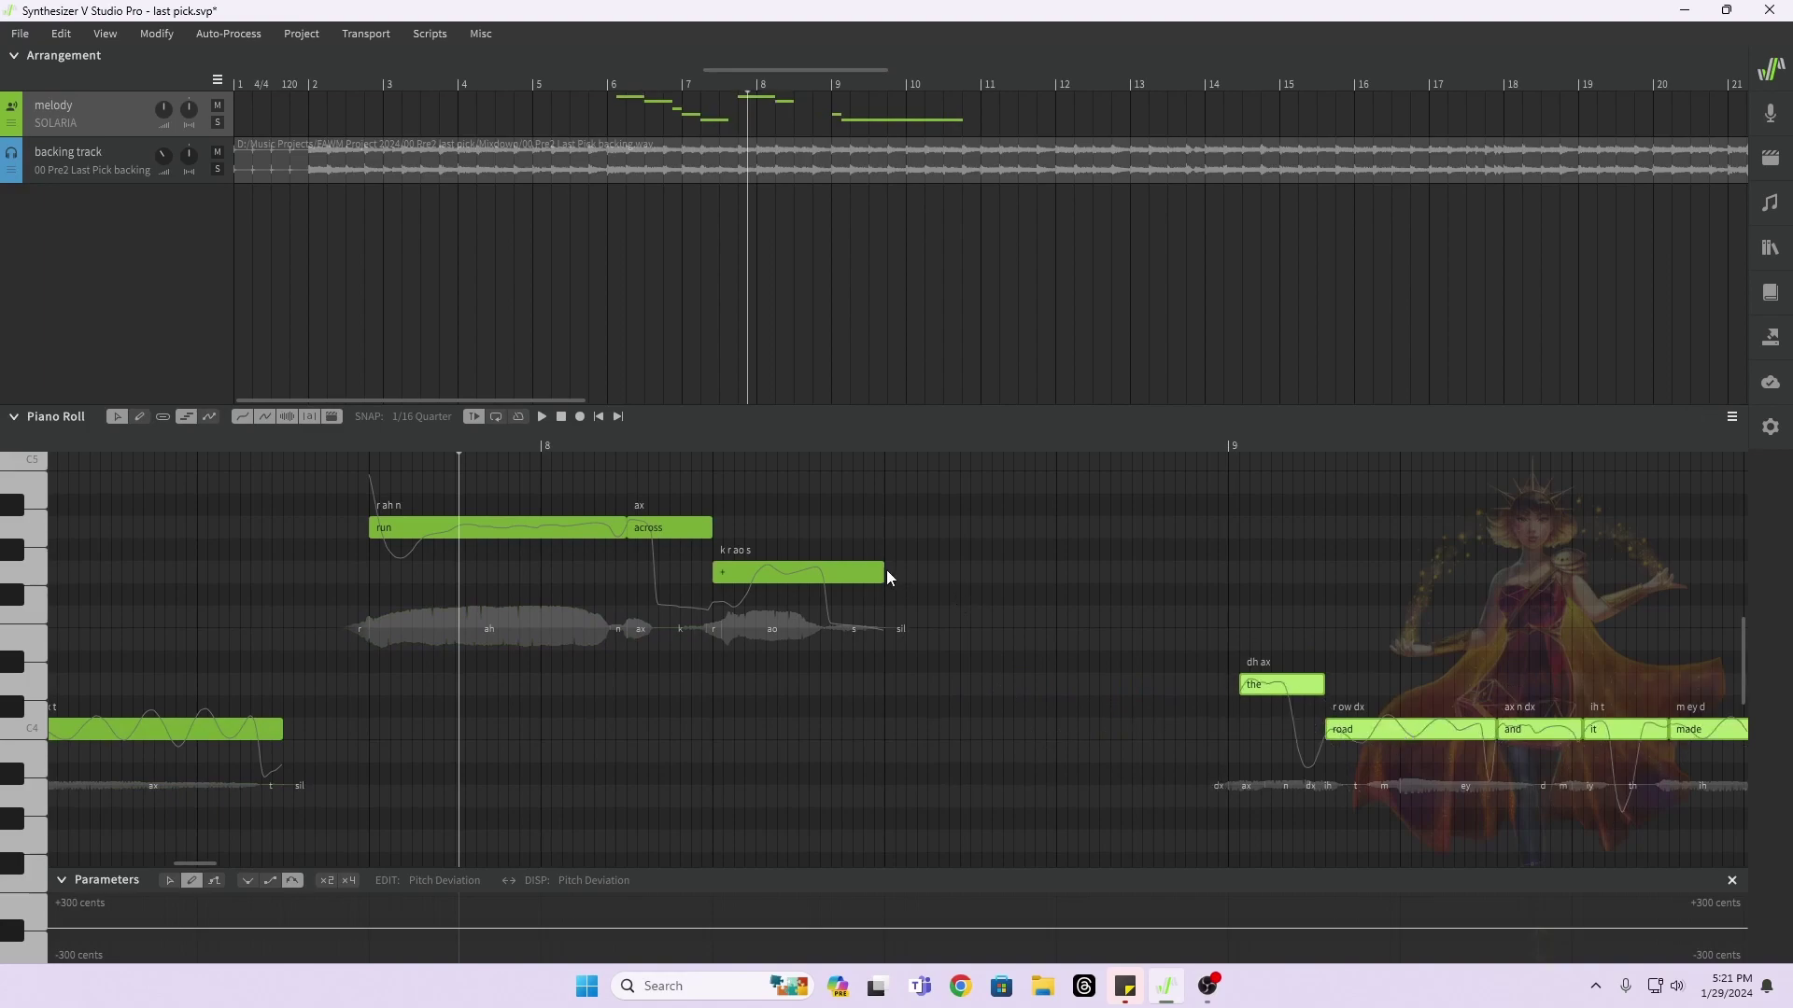
drag(882, 572, 1045, 580)
click(318, 445)
key(space)
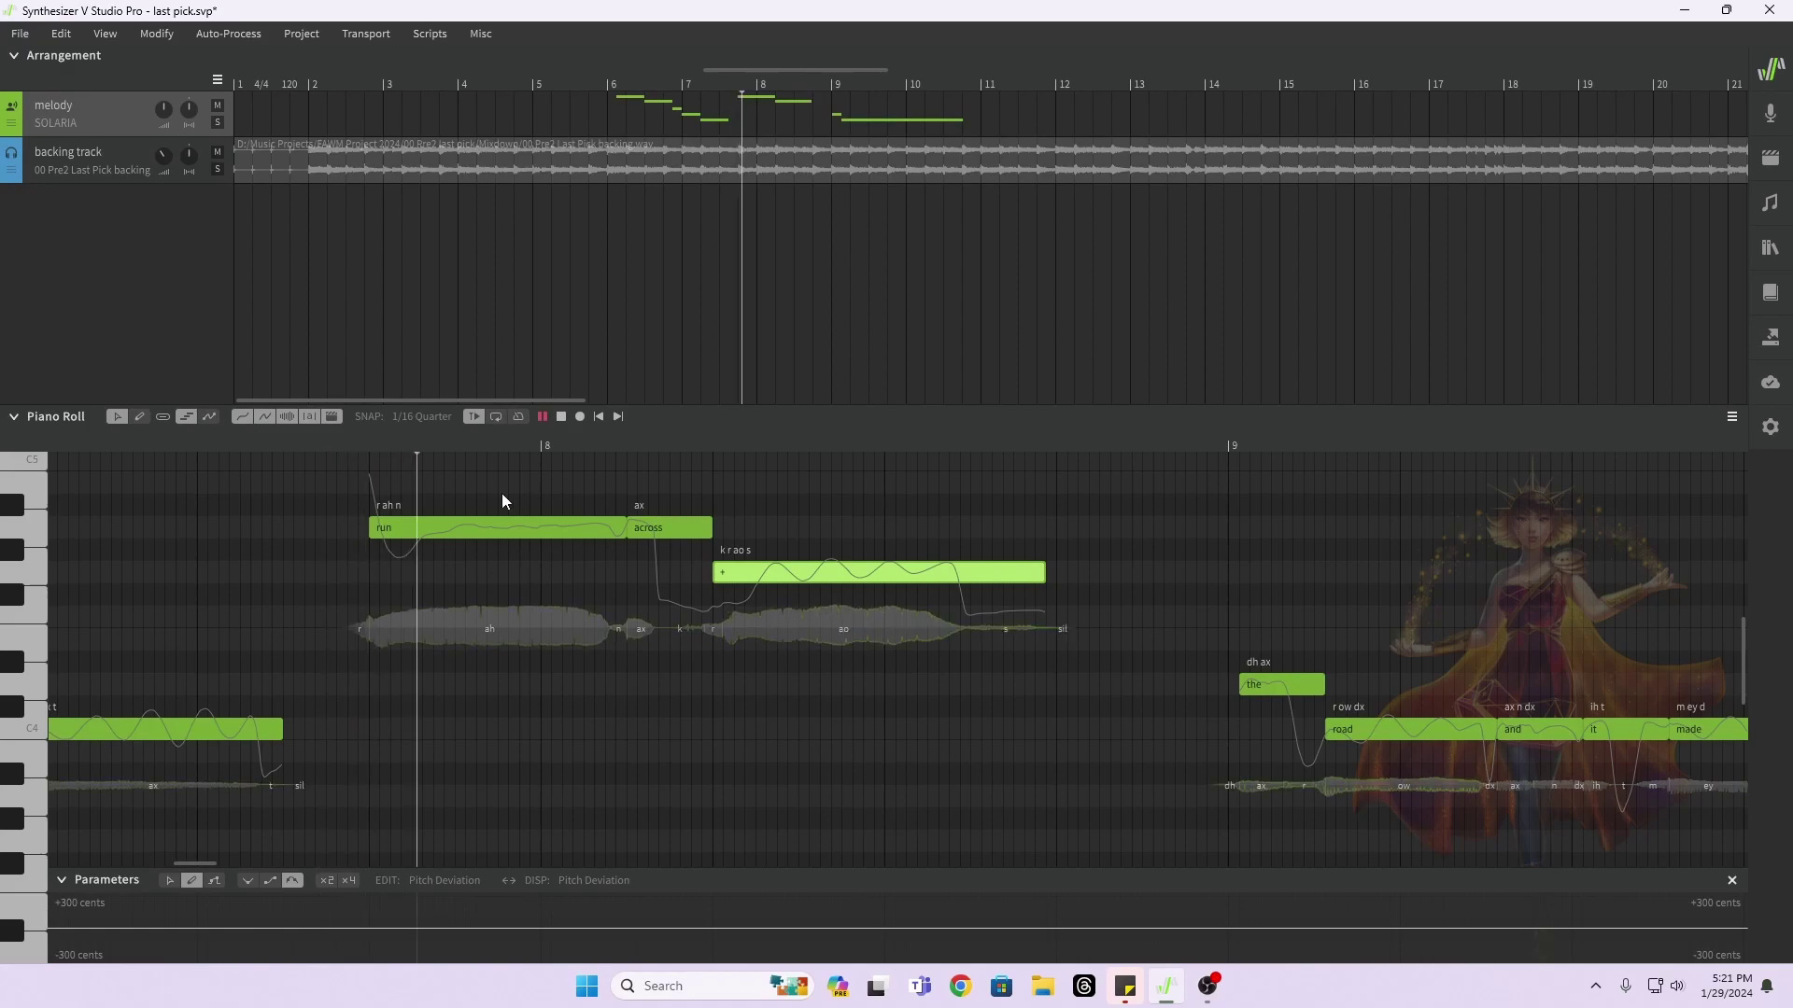
key(space)
key(space)
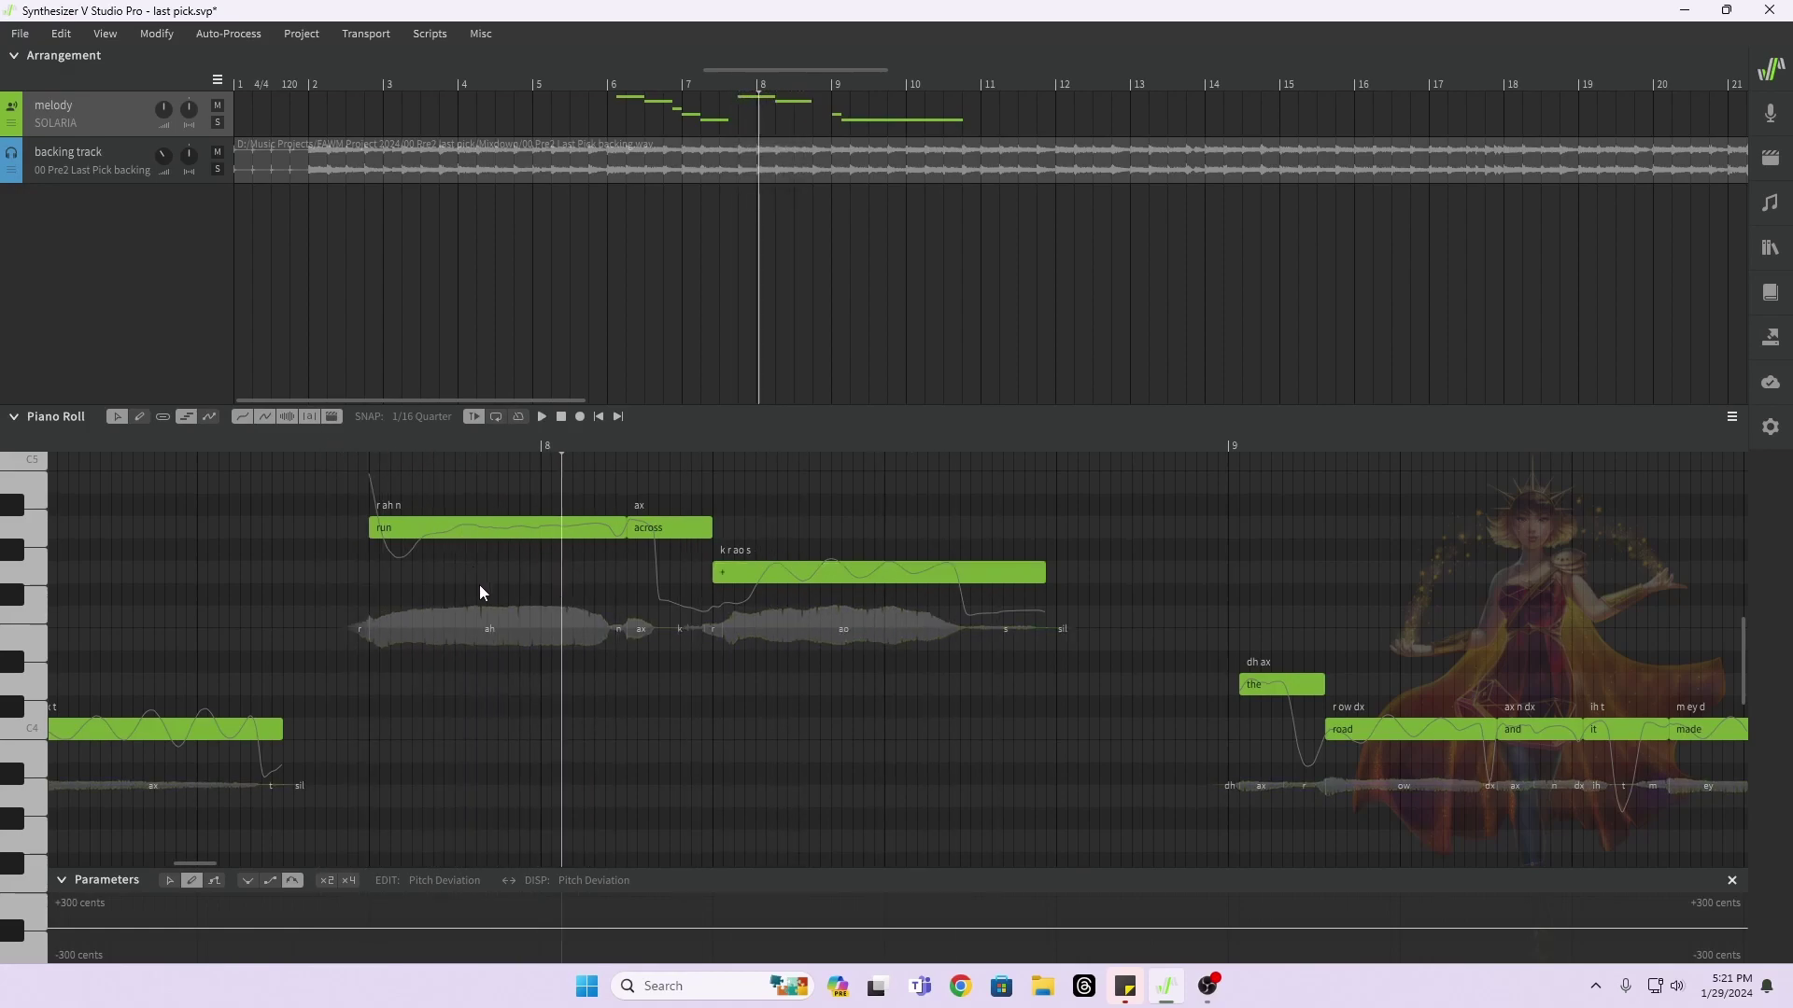
Step: Shorten "run" to a quarter note and move both notes of "across" an eighth note earlier to follow it directly
scroll(480, 601, left, 3)
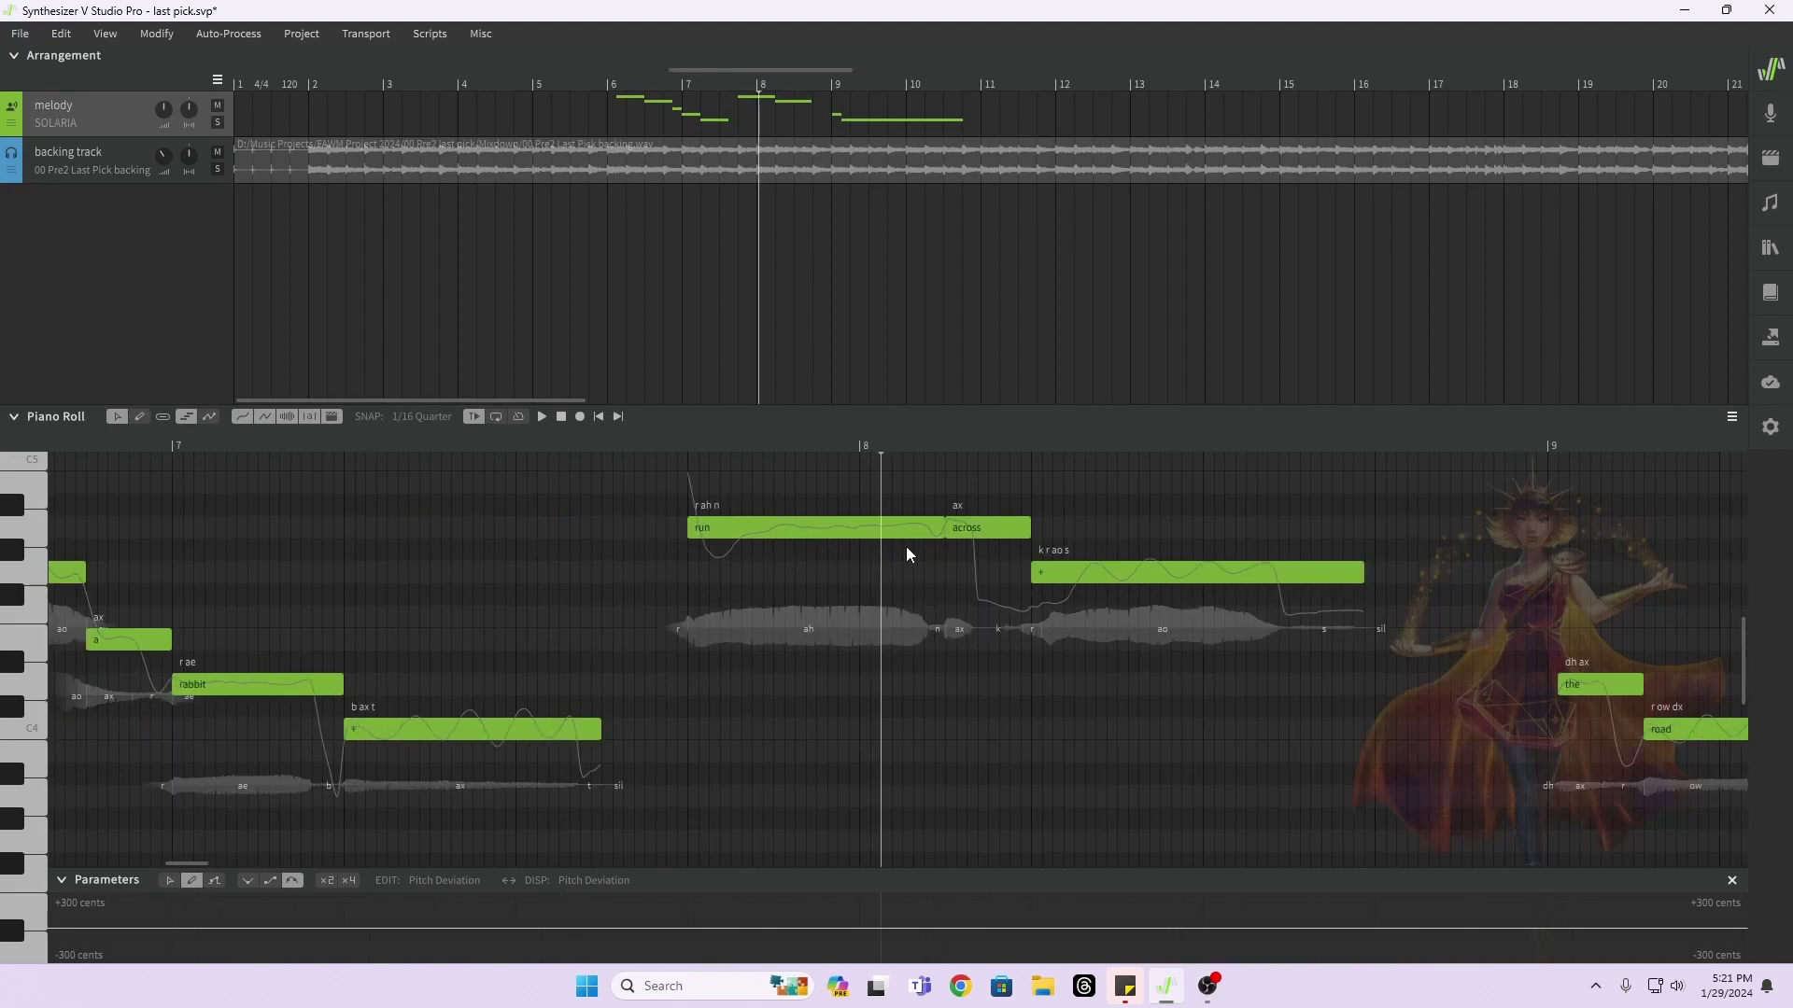
drag(941, 527, 901, 534)
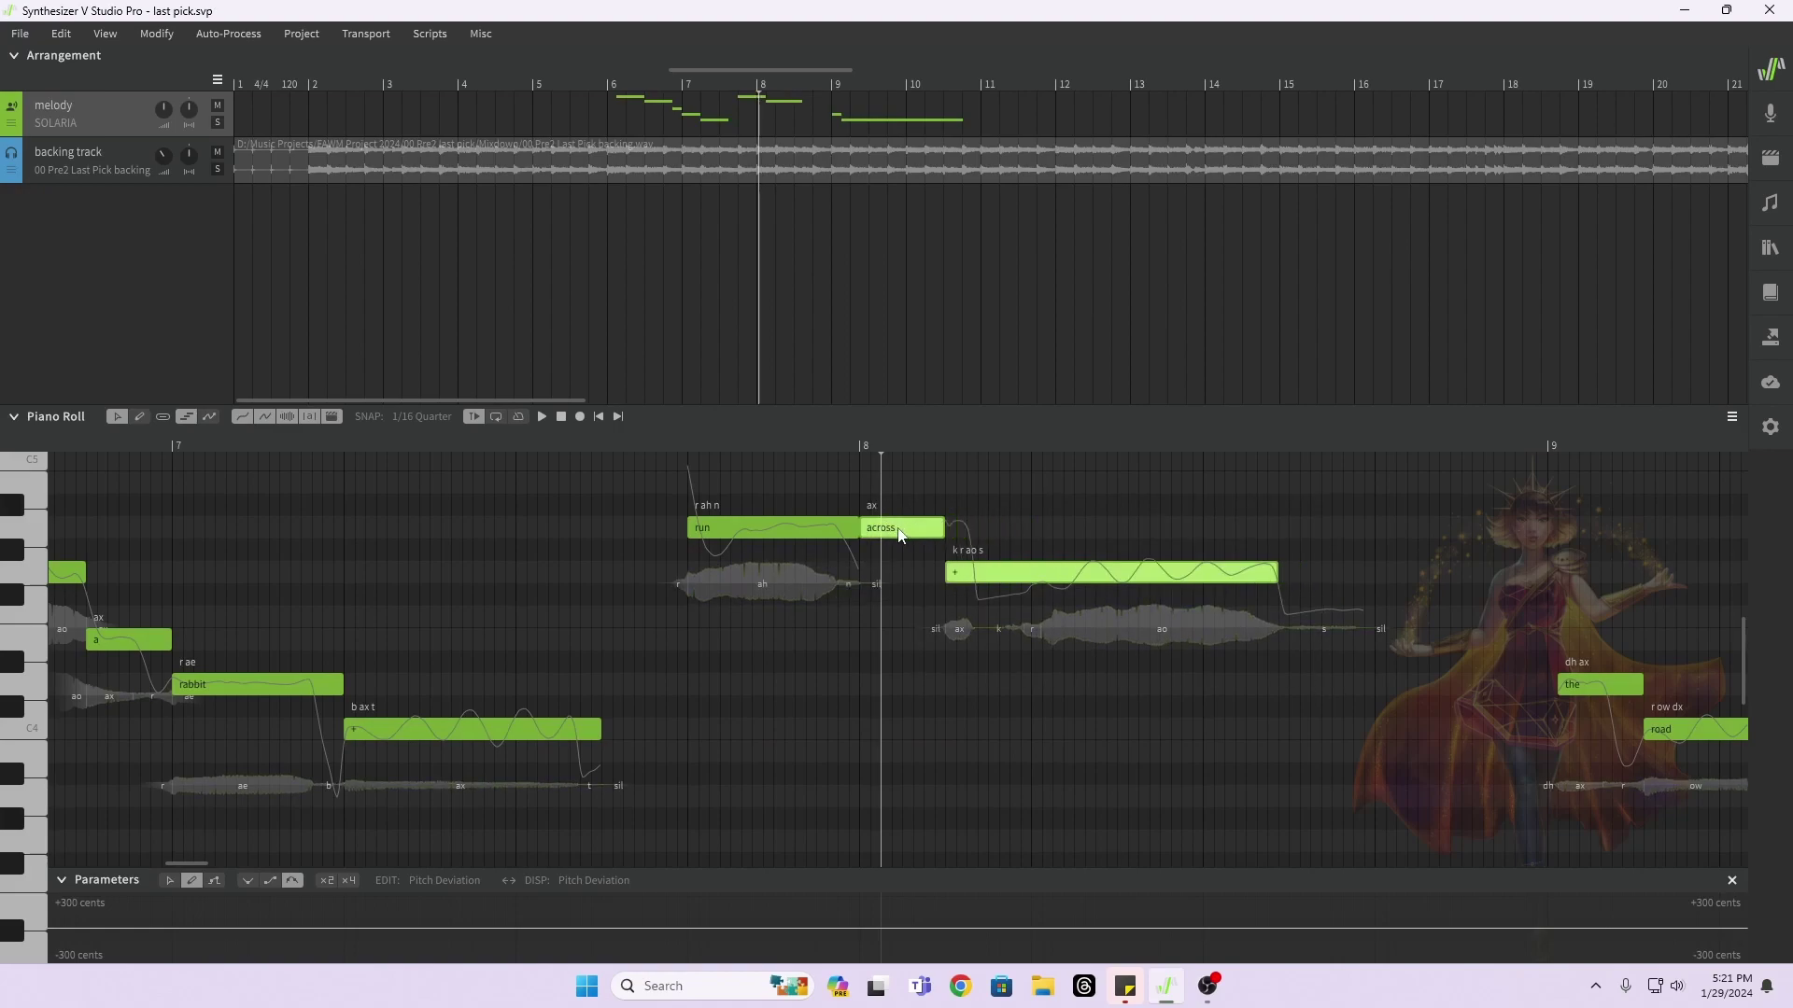
Step: Split "run" near its start, lower the short first part to E4, and play from bar 7
click(718, 529)
right_click(719, 532)
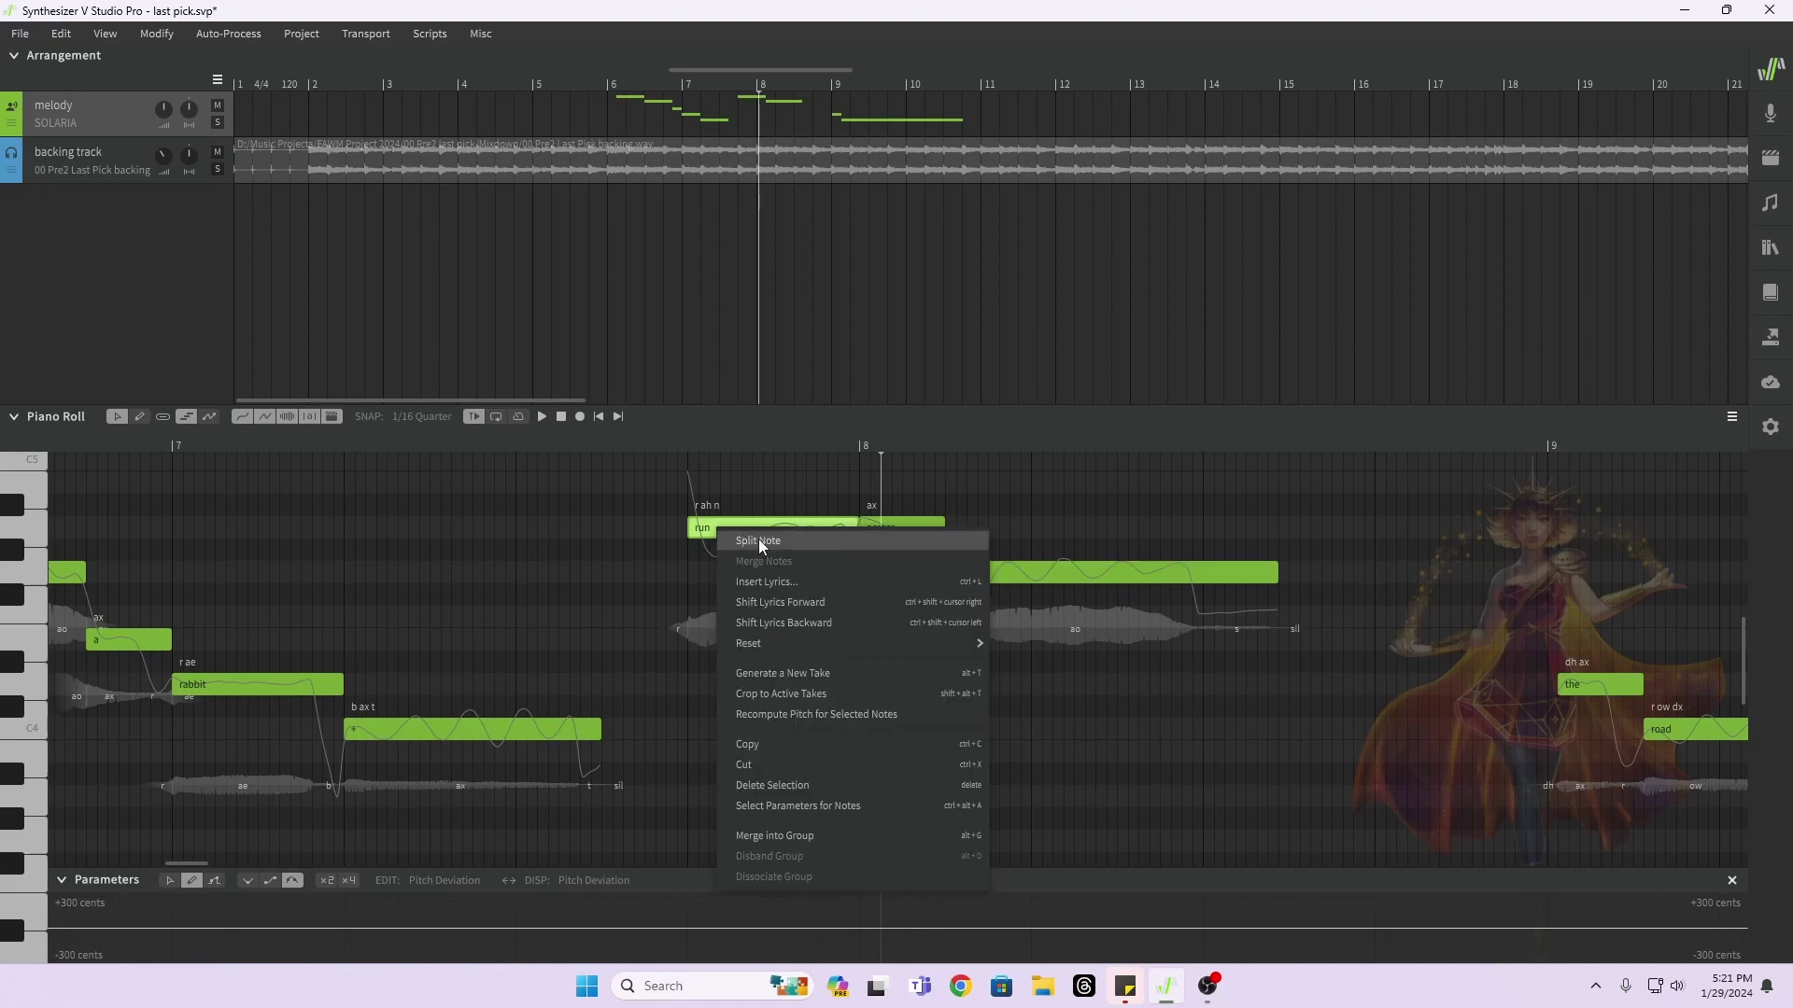
click(759, 540)
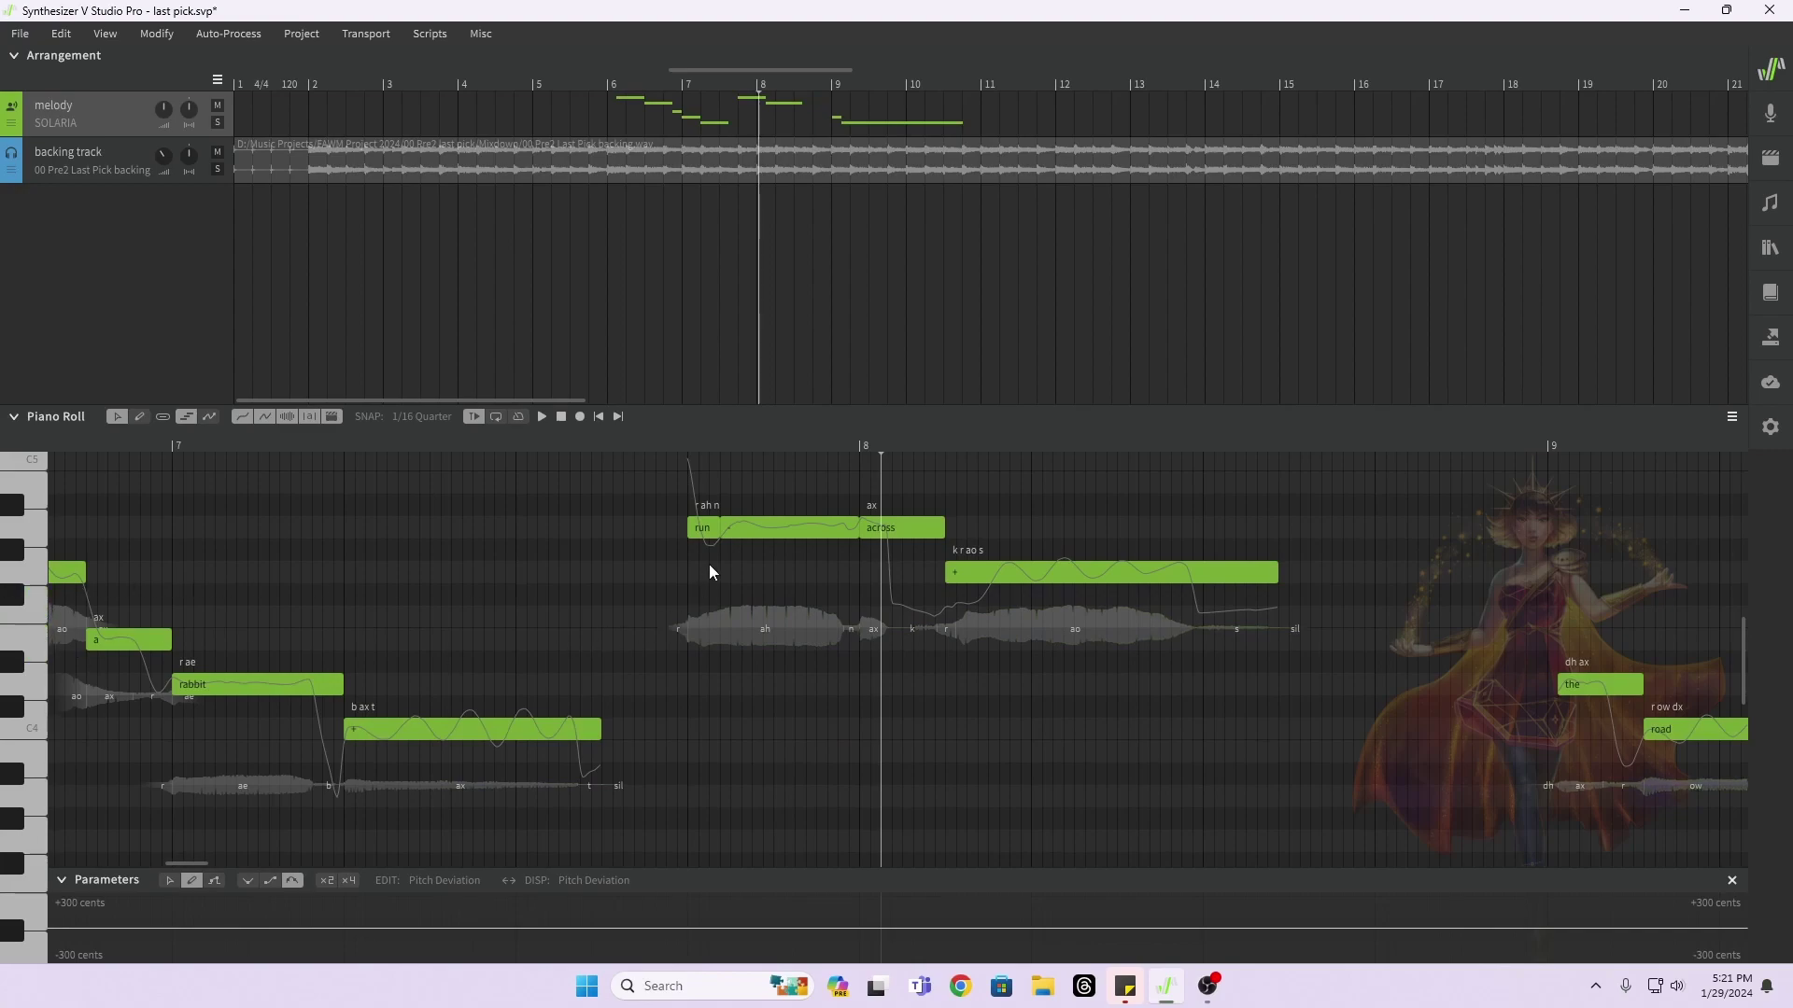
drag(707, 535, 696, 638)
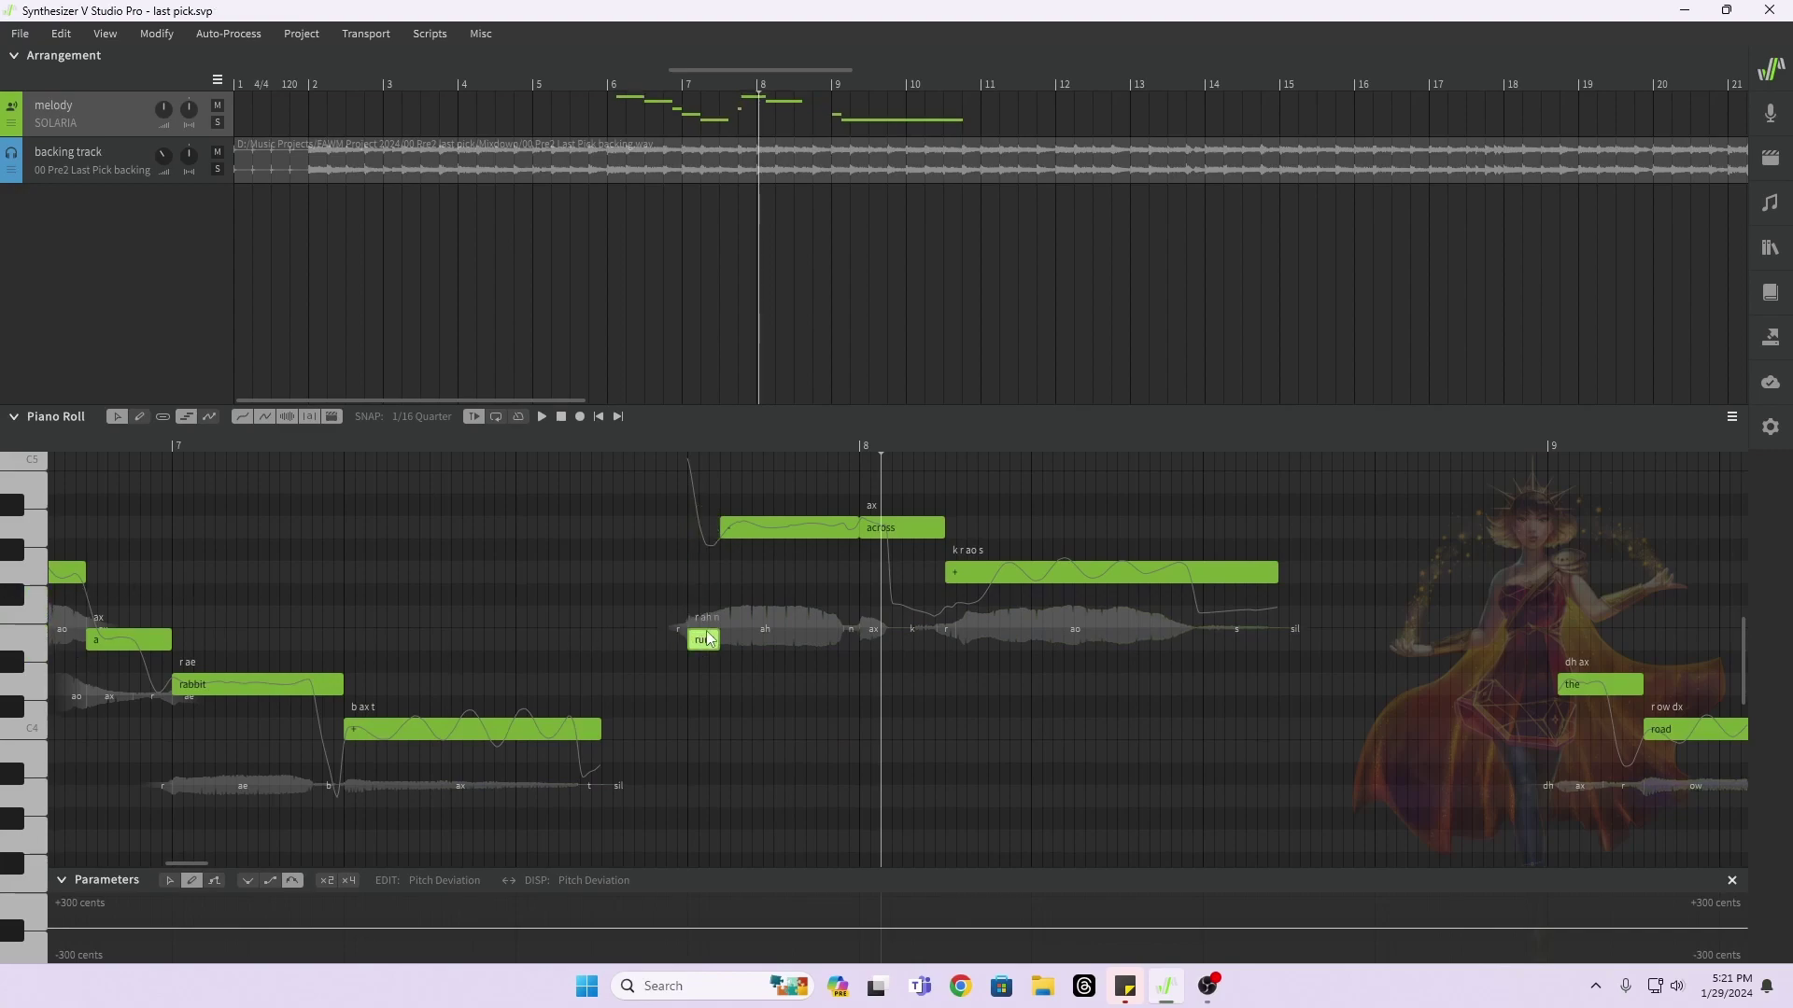
click(420, 439)
key(space)
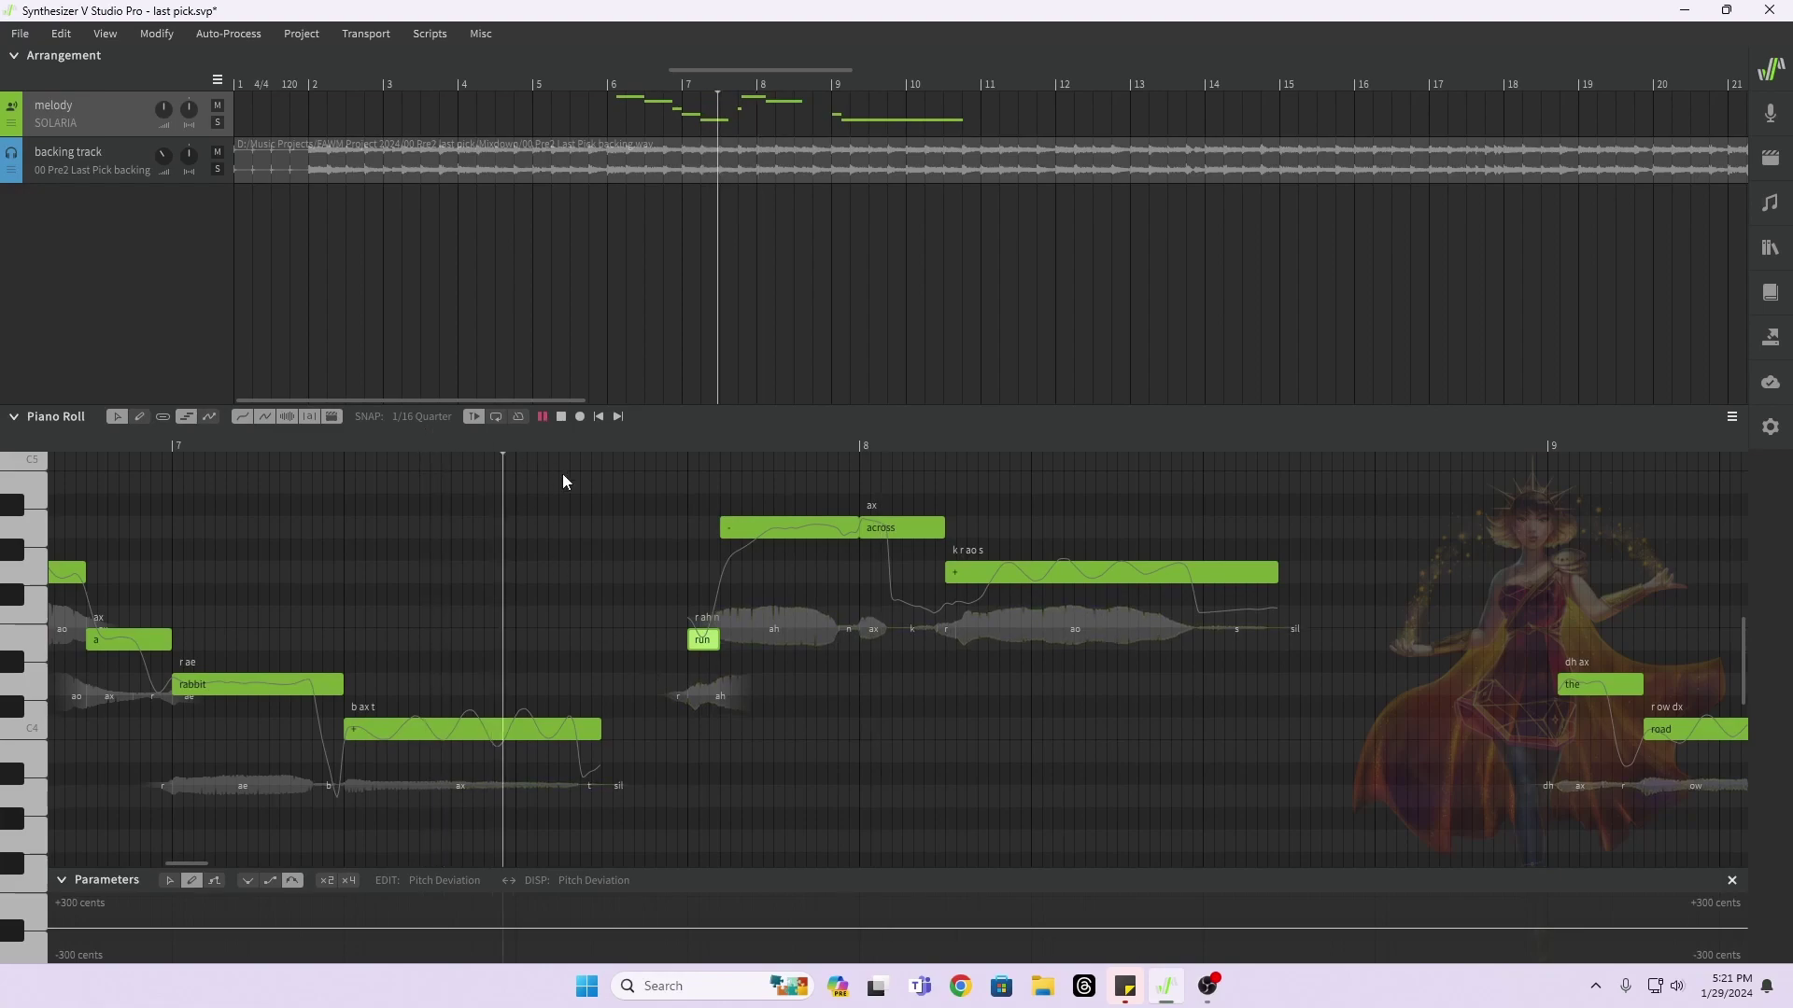
key(space)
Step: Shorten the low first part of "run" by starting its A4 continuation earlier, and replay the phrase from bar 7
drag(722, 531, 709, 531)
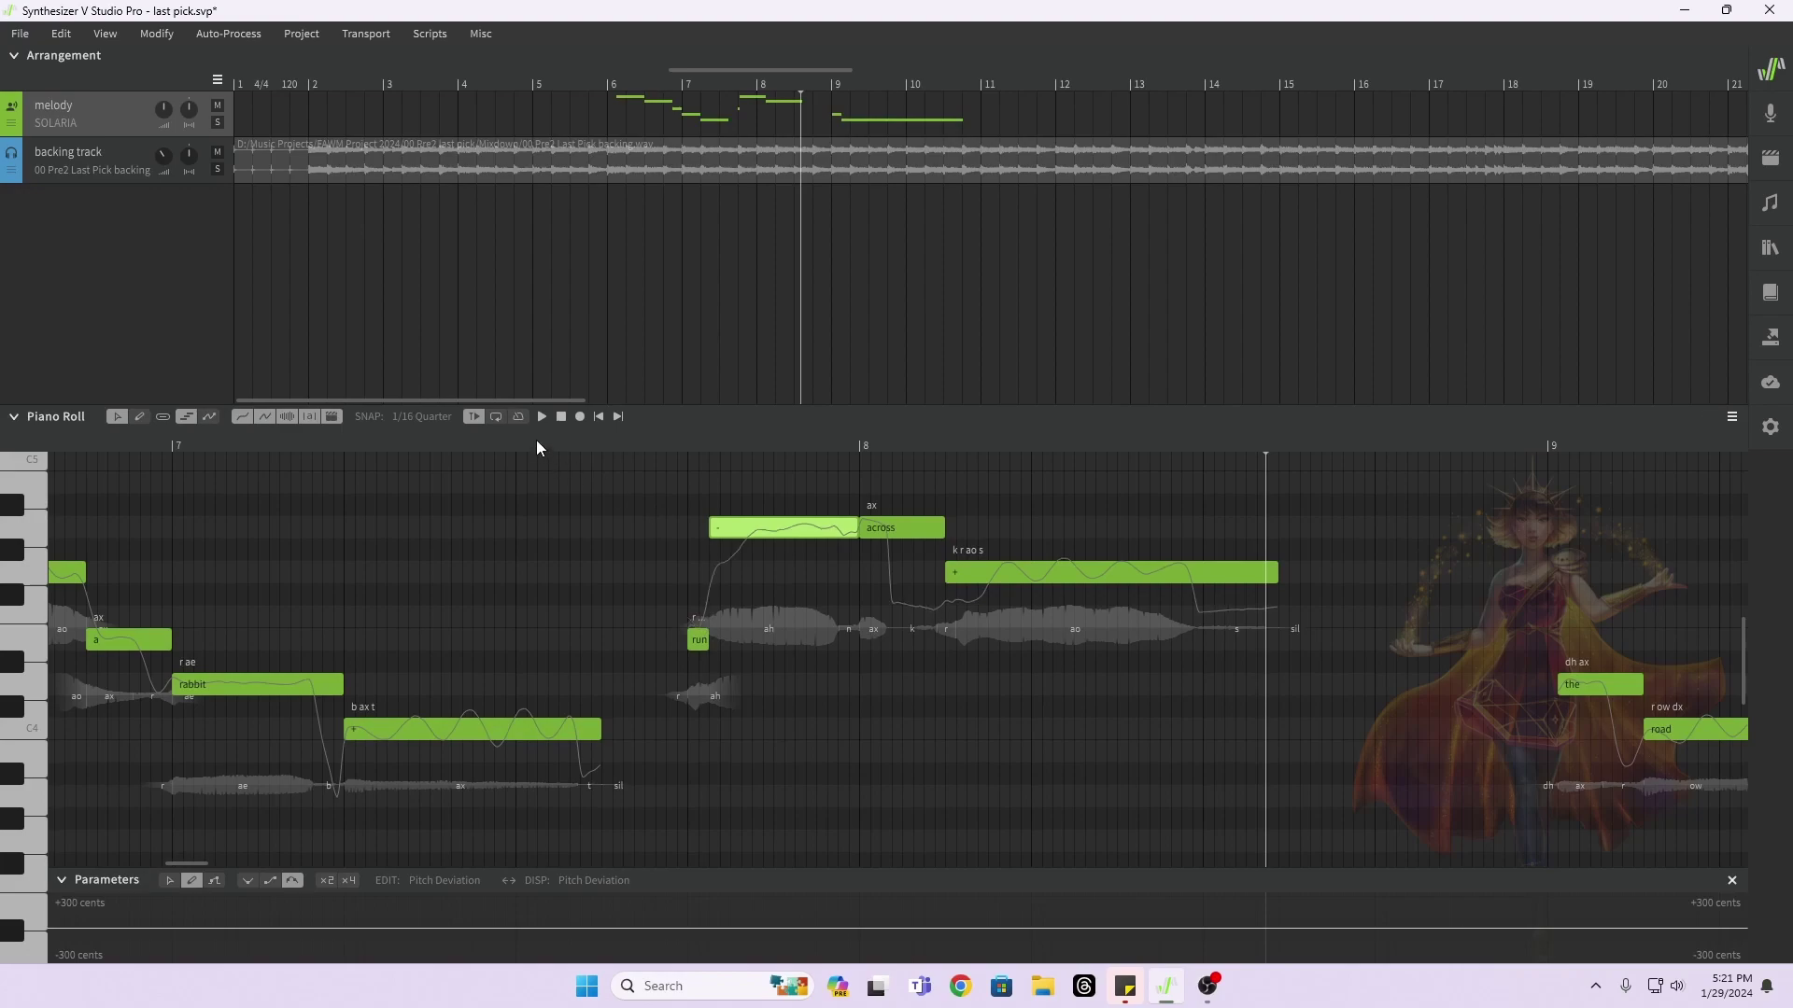
click(532, 441)
key(space)
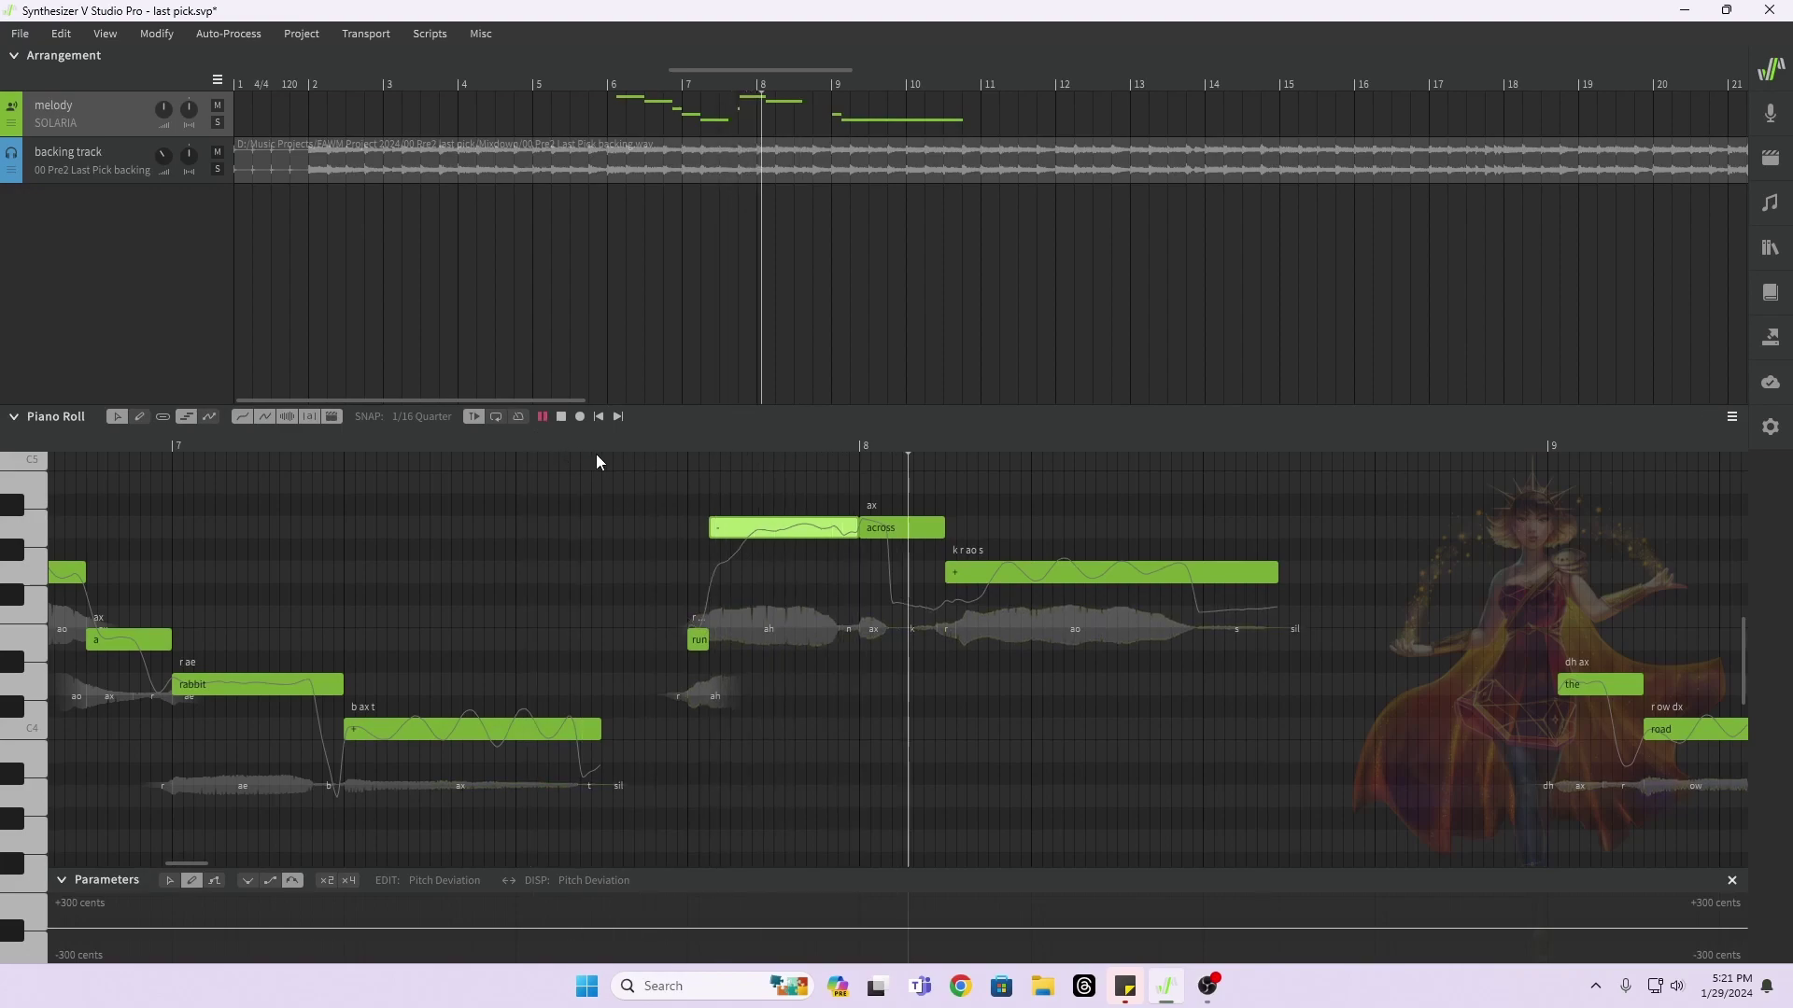
key(space)
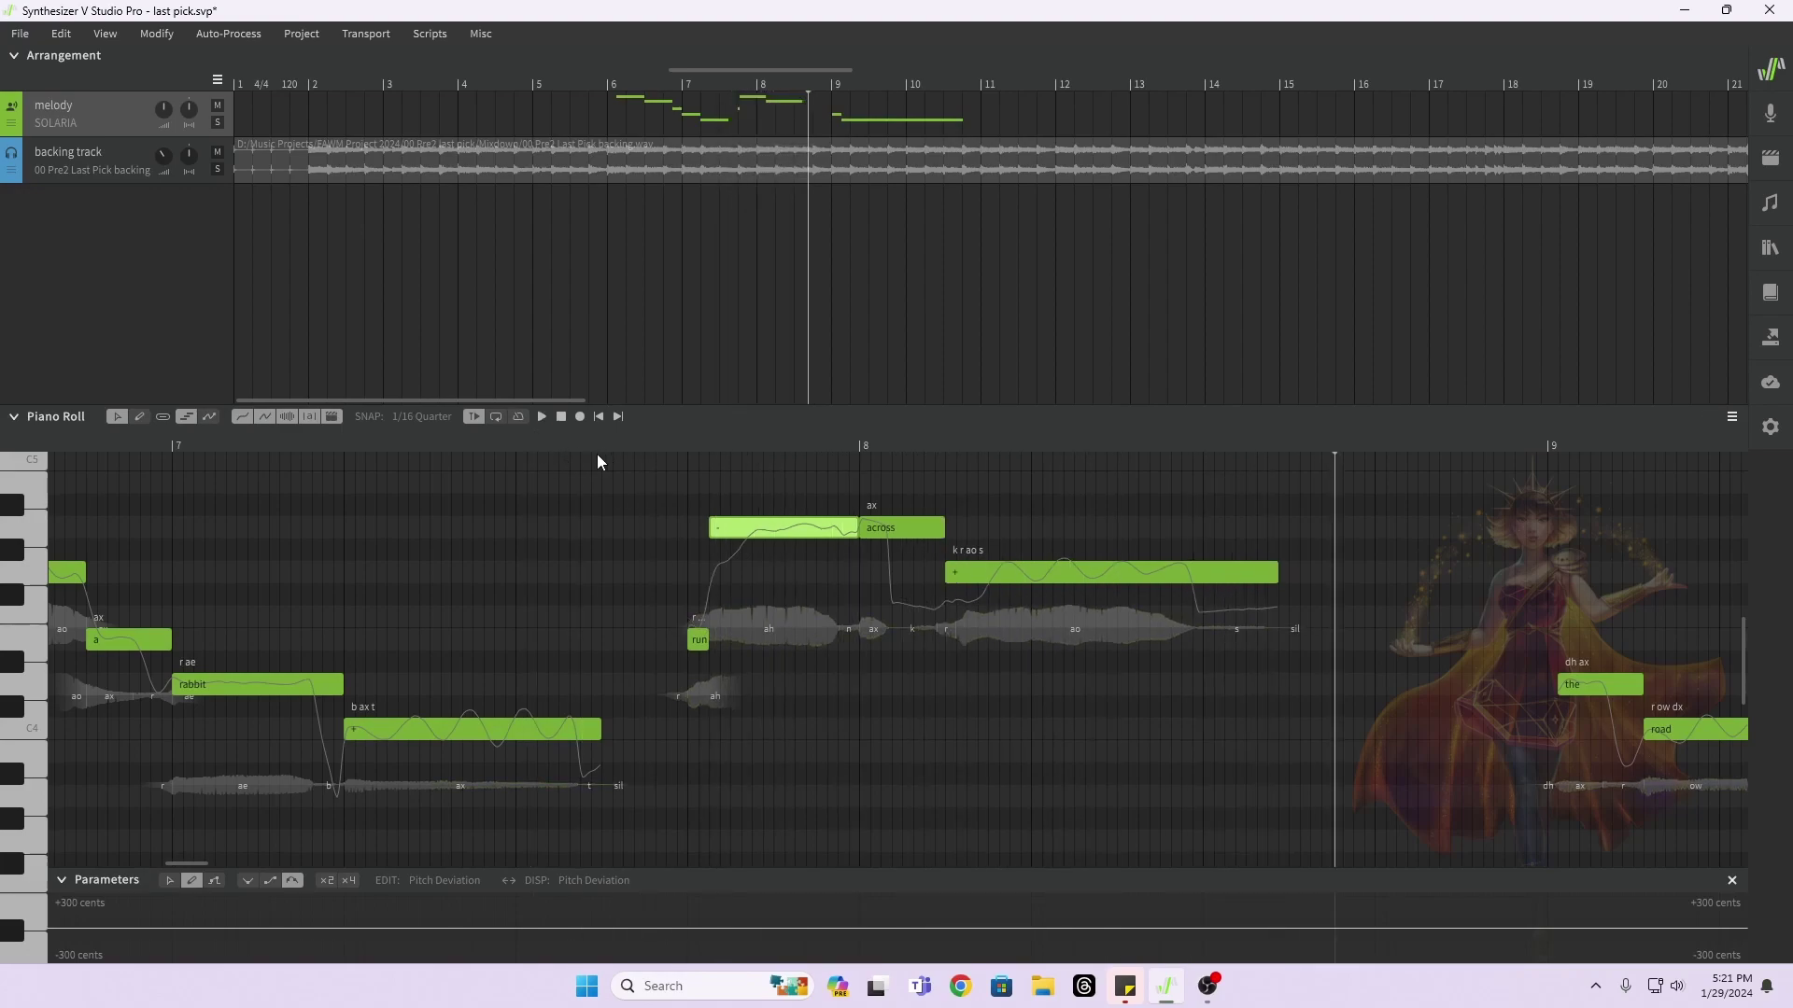
click(384, 435)
key(space)
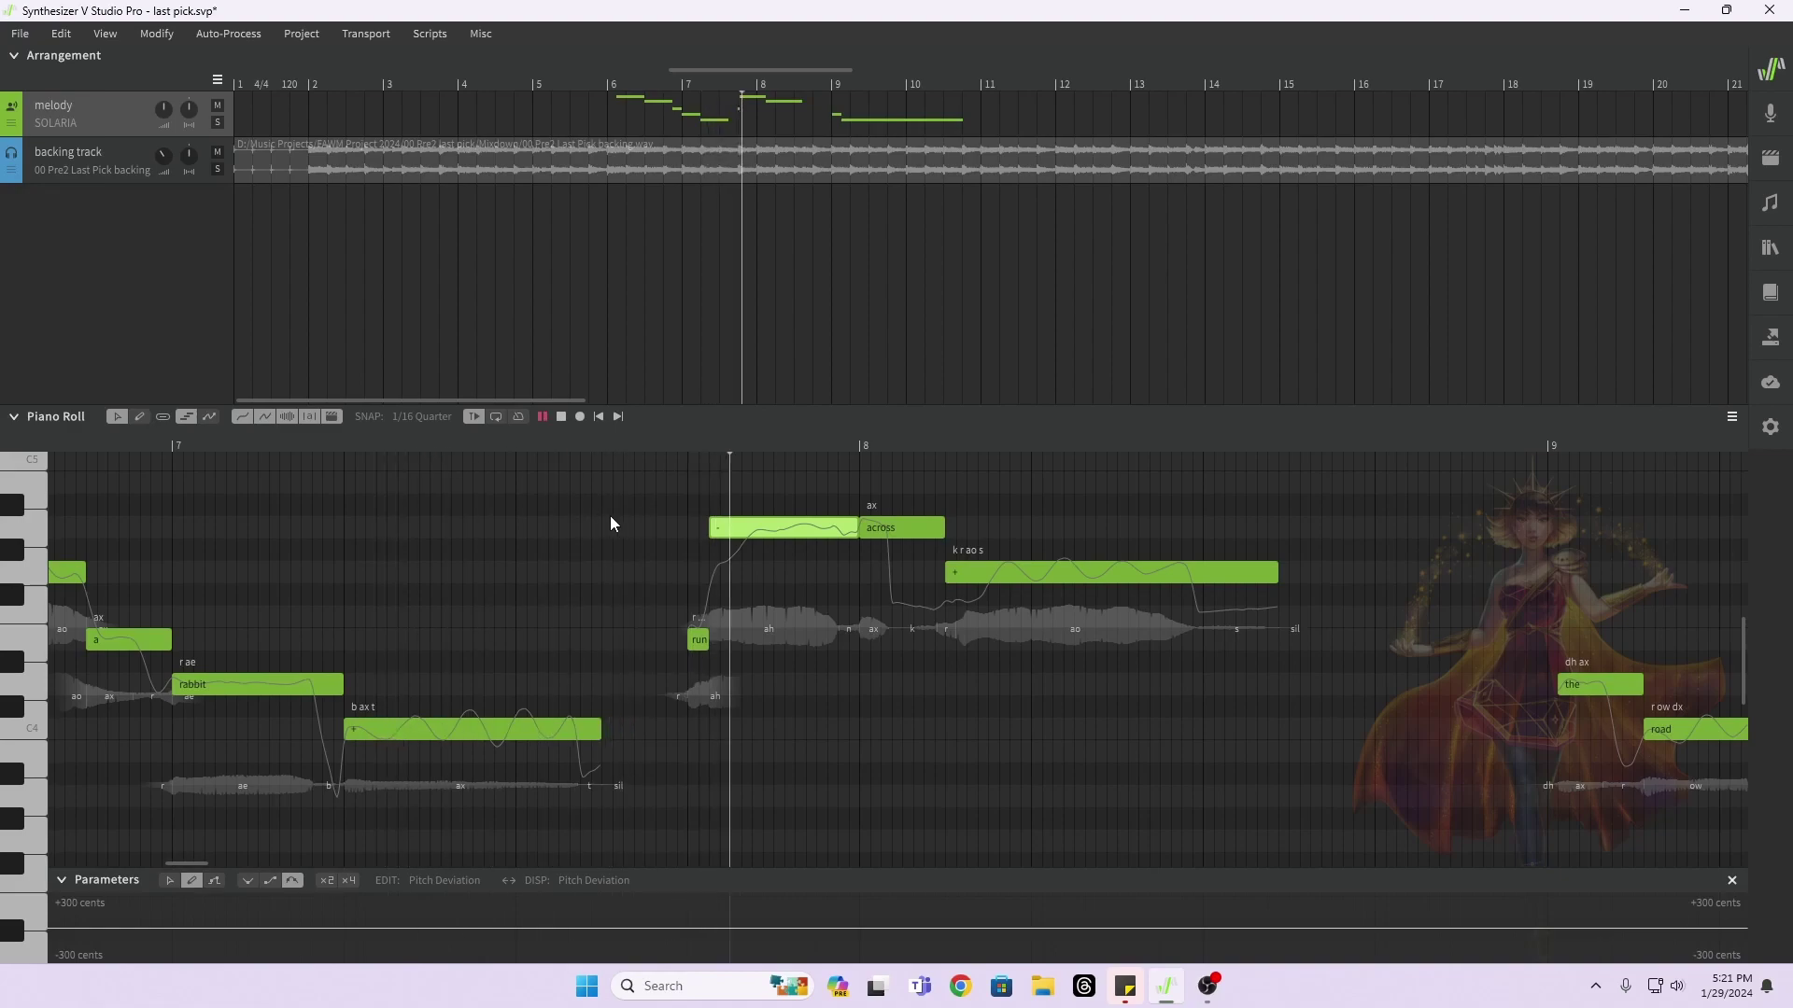
key(space)
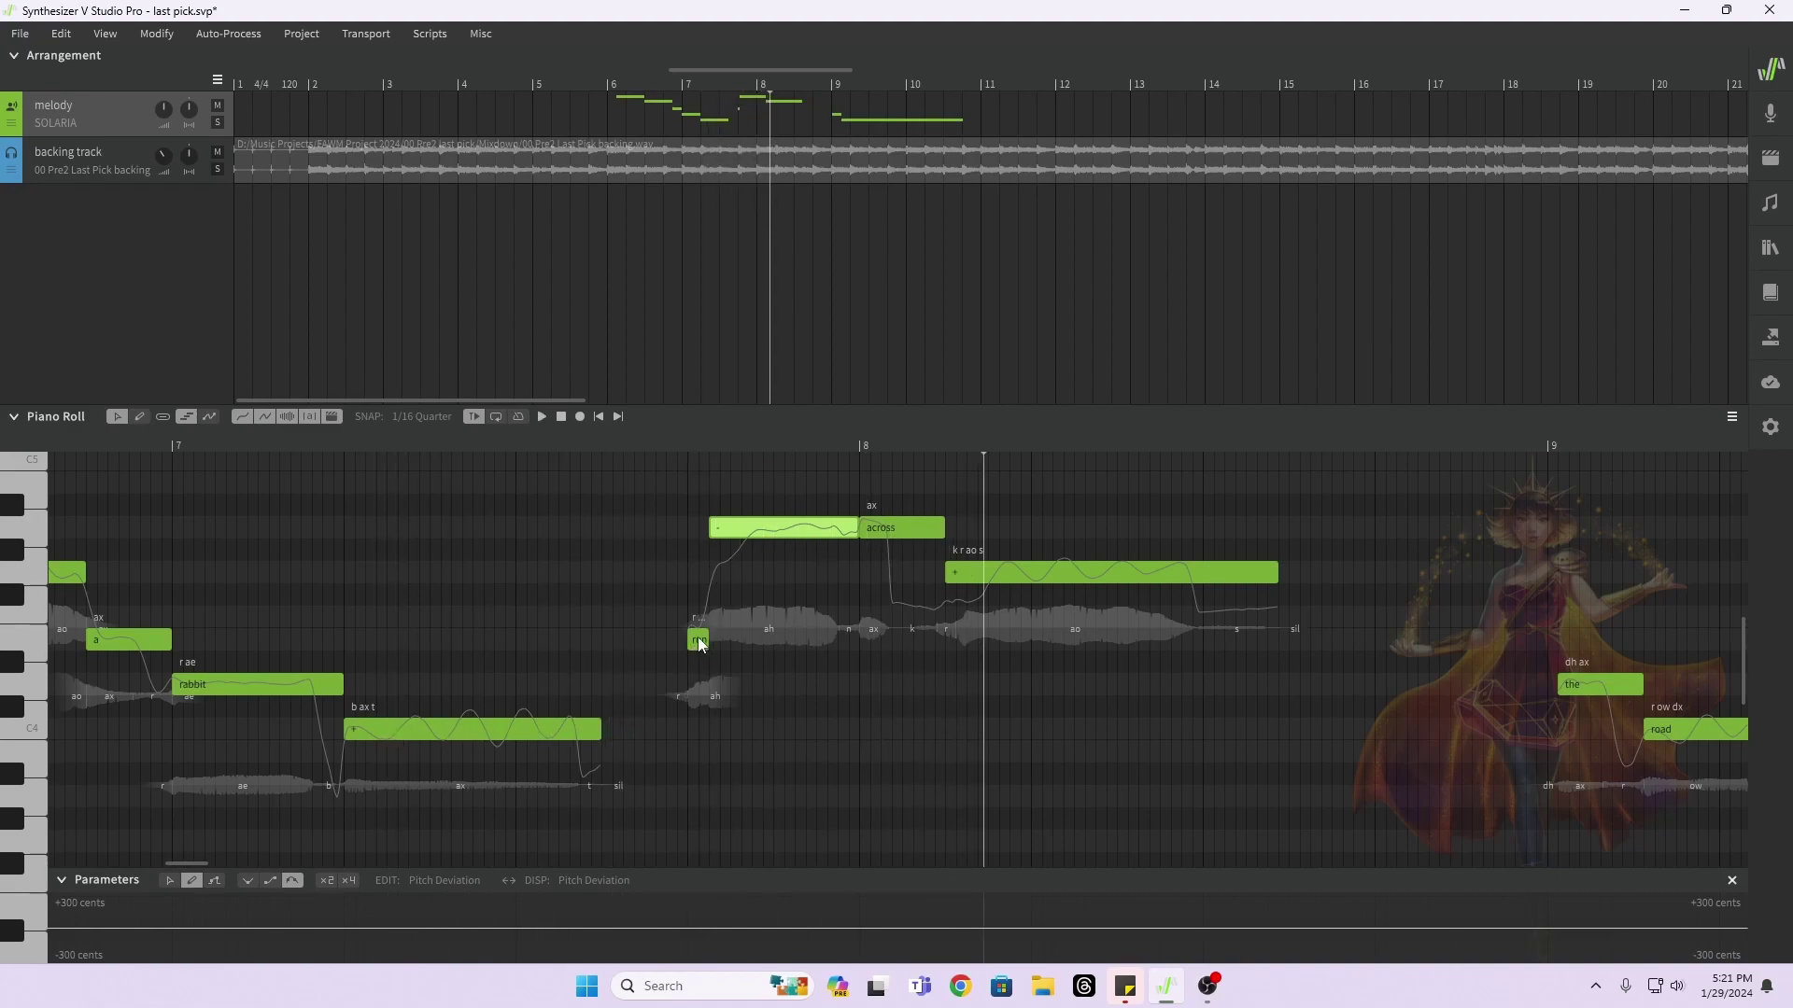
Step: Delete the short E4 part of "run", extend the A4 note back over its place, and set that note's lyric to "run"
click(699, 641)
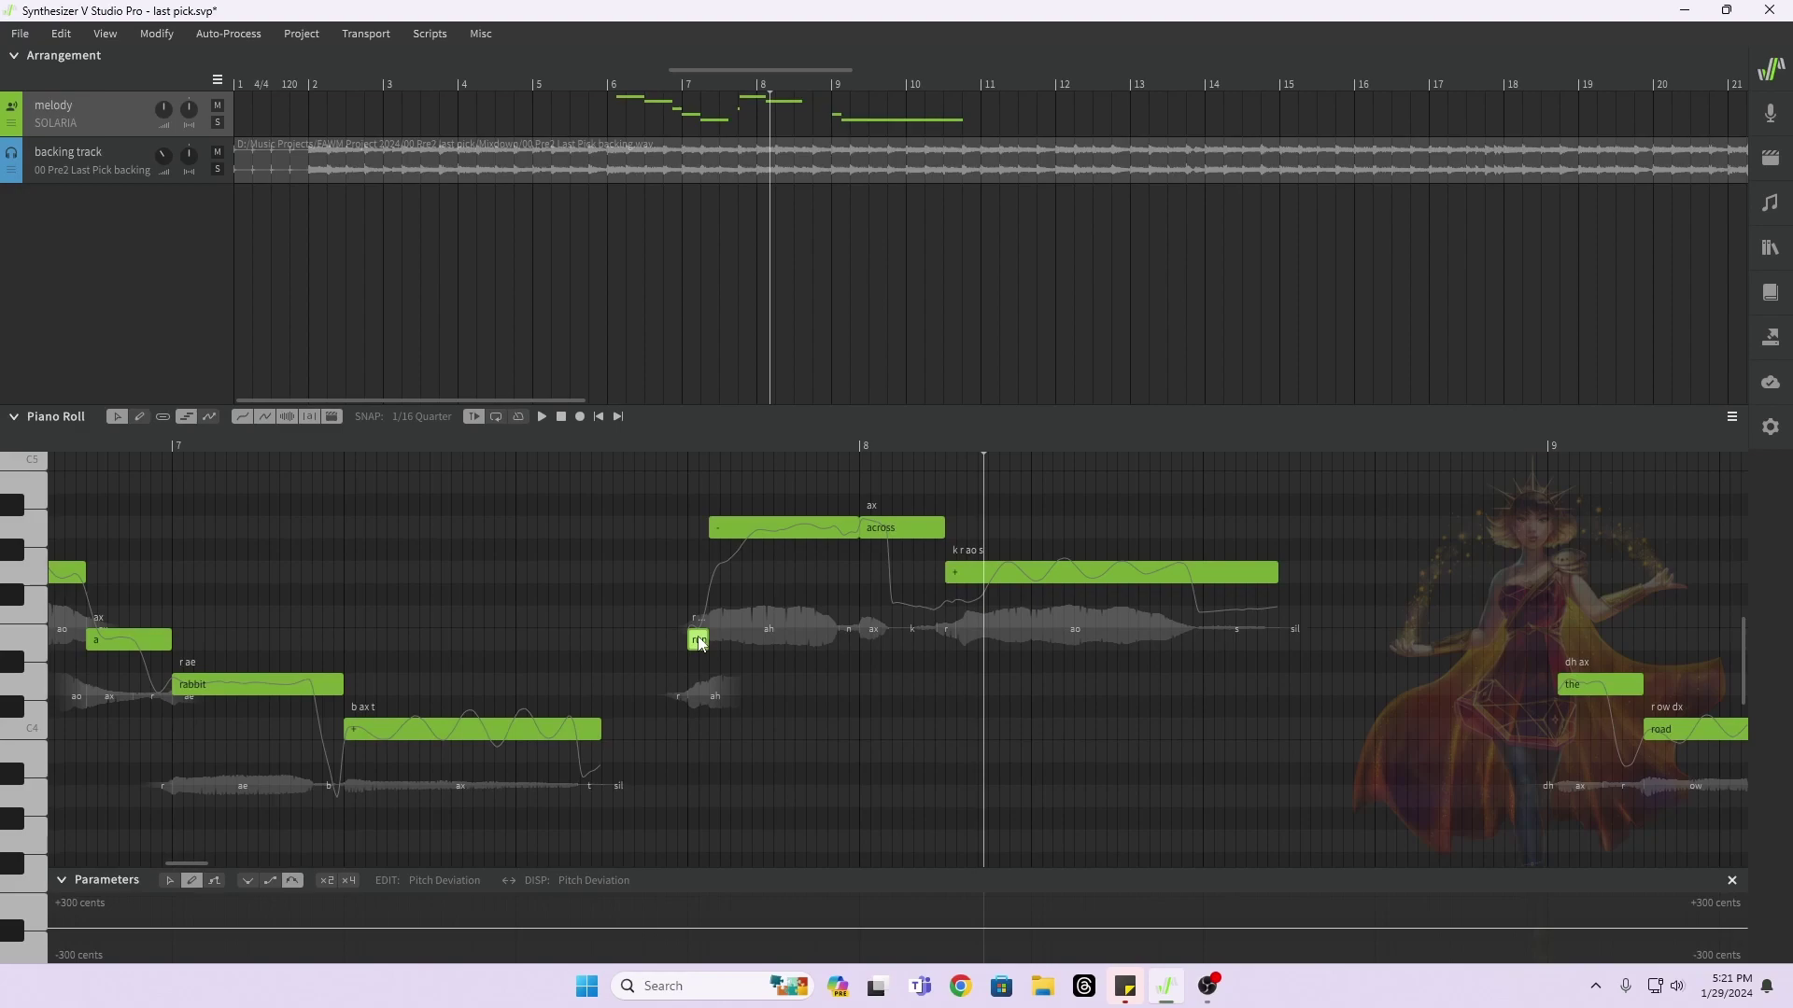
key(Delete)
drag(710, 529, 689, 528)
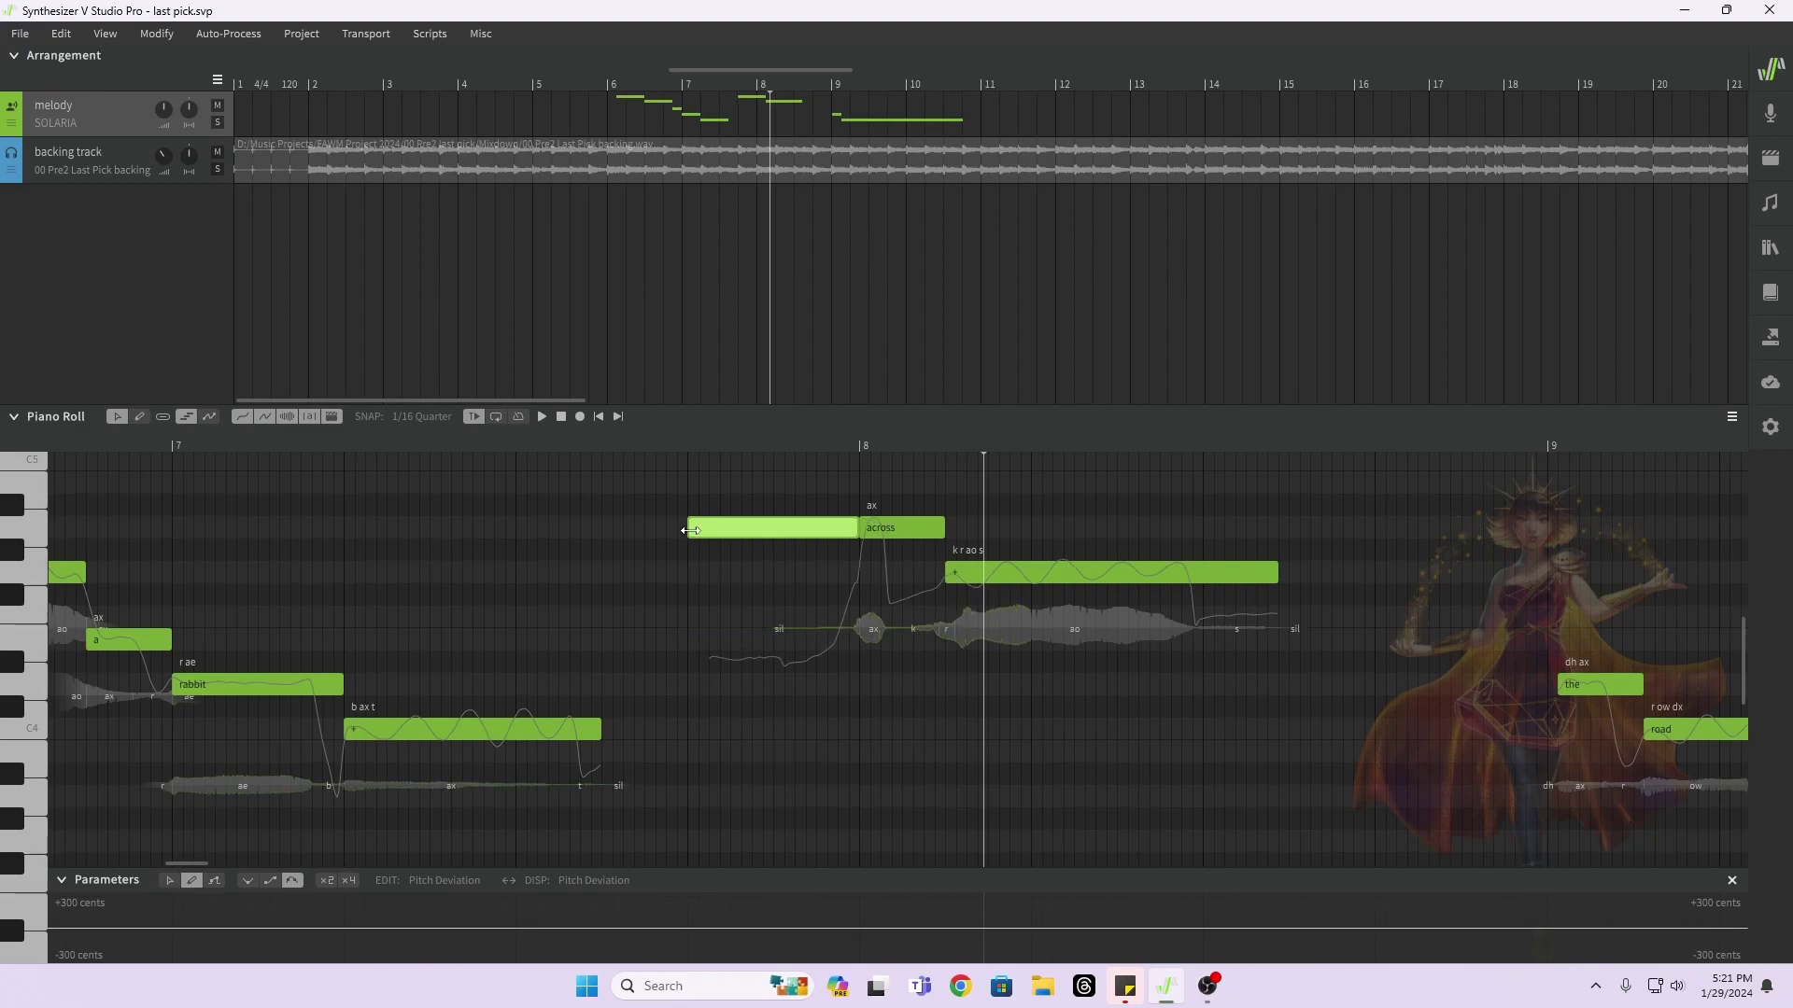
double_click(706, 533)
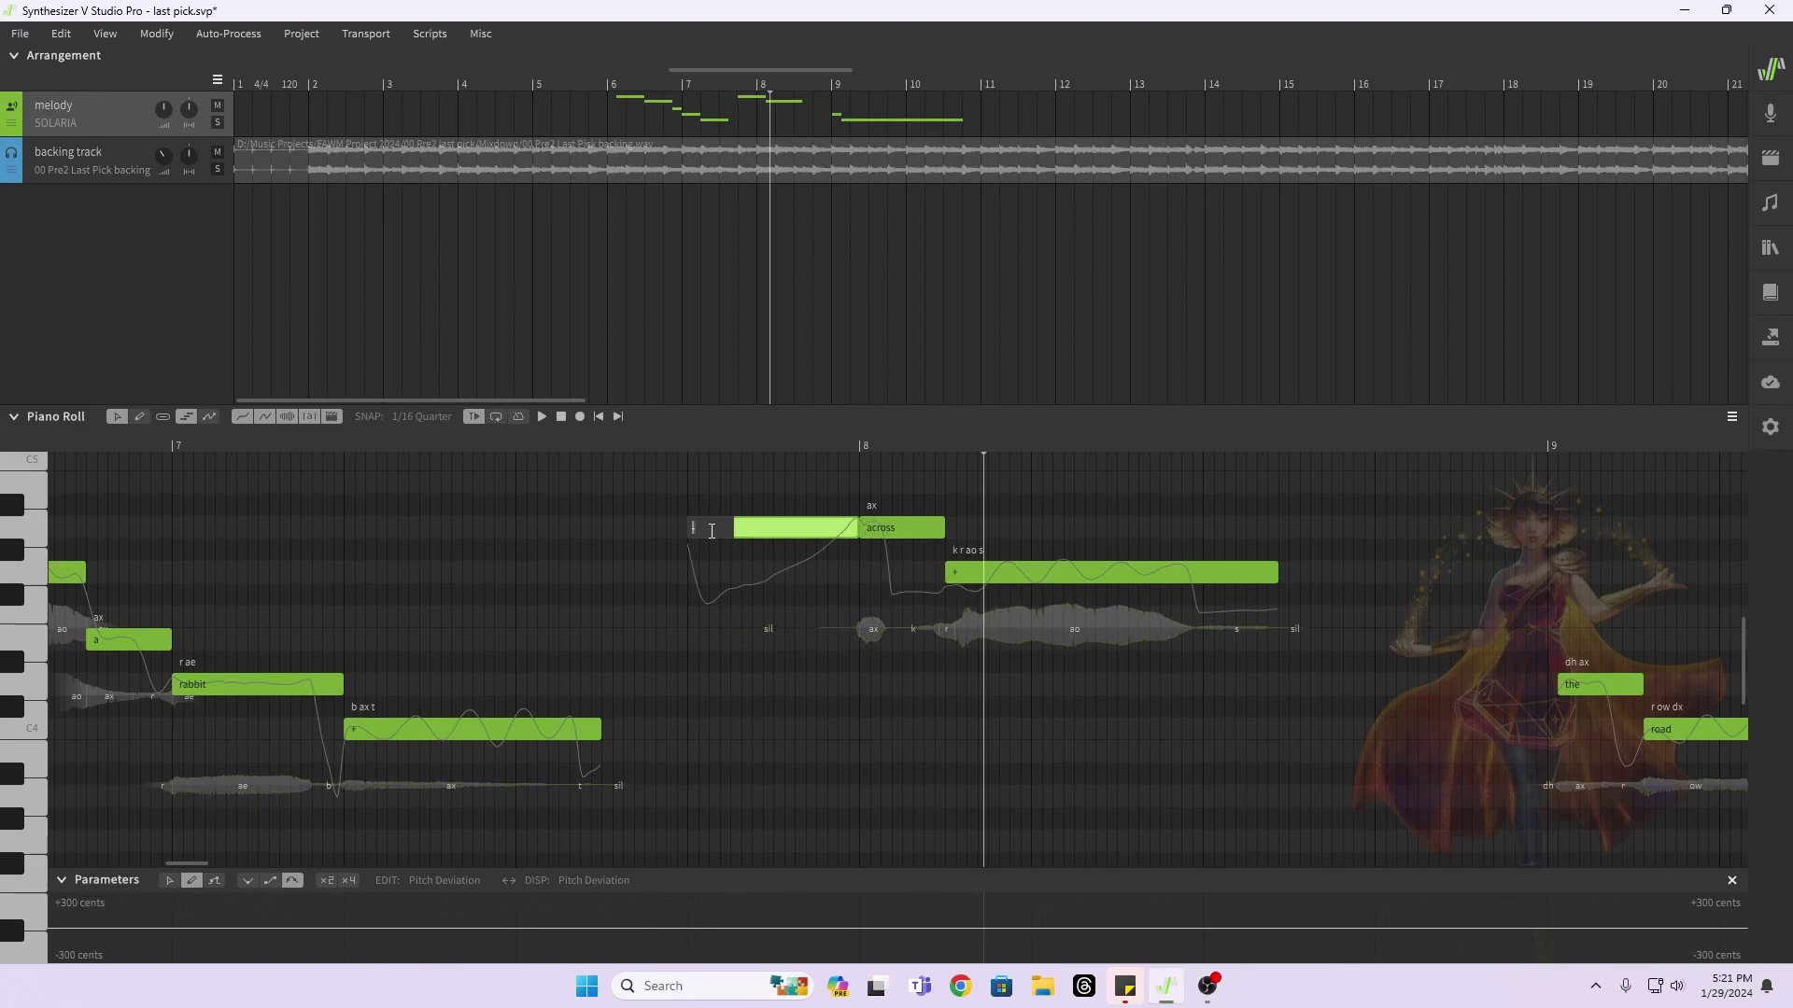
text(run)
key(Return)
Step: Lengthen the second syllable of "rabbit" up to the start of "run" and play from just before bar 7
drag(602, 731, 687, 731)
click(110, 439)
key(space)
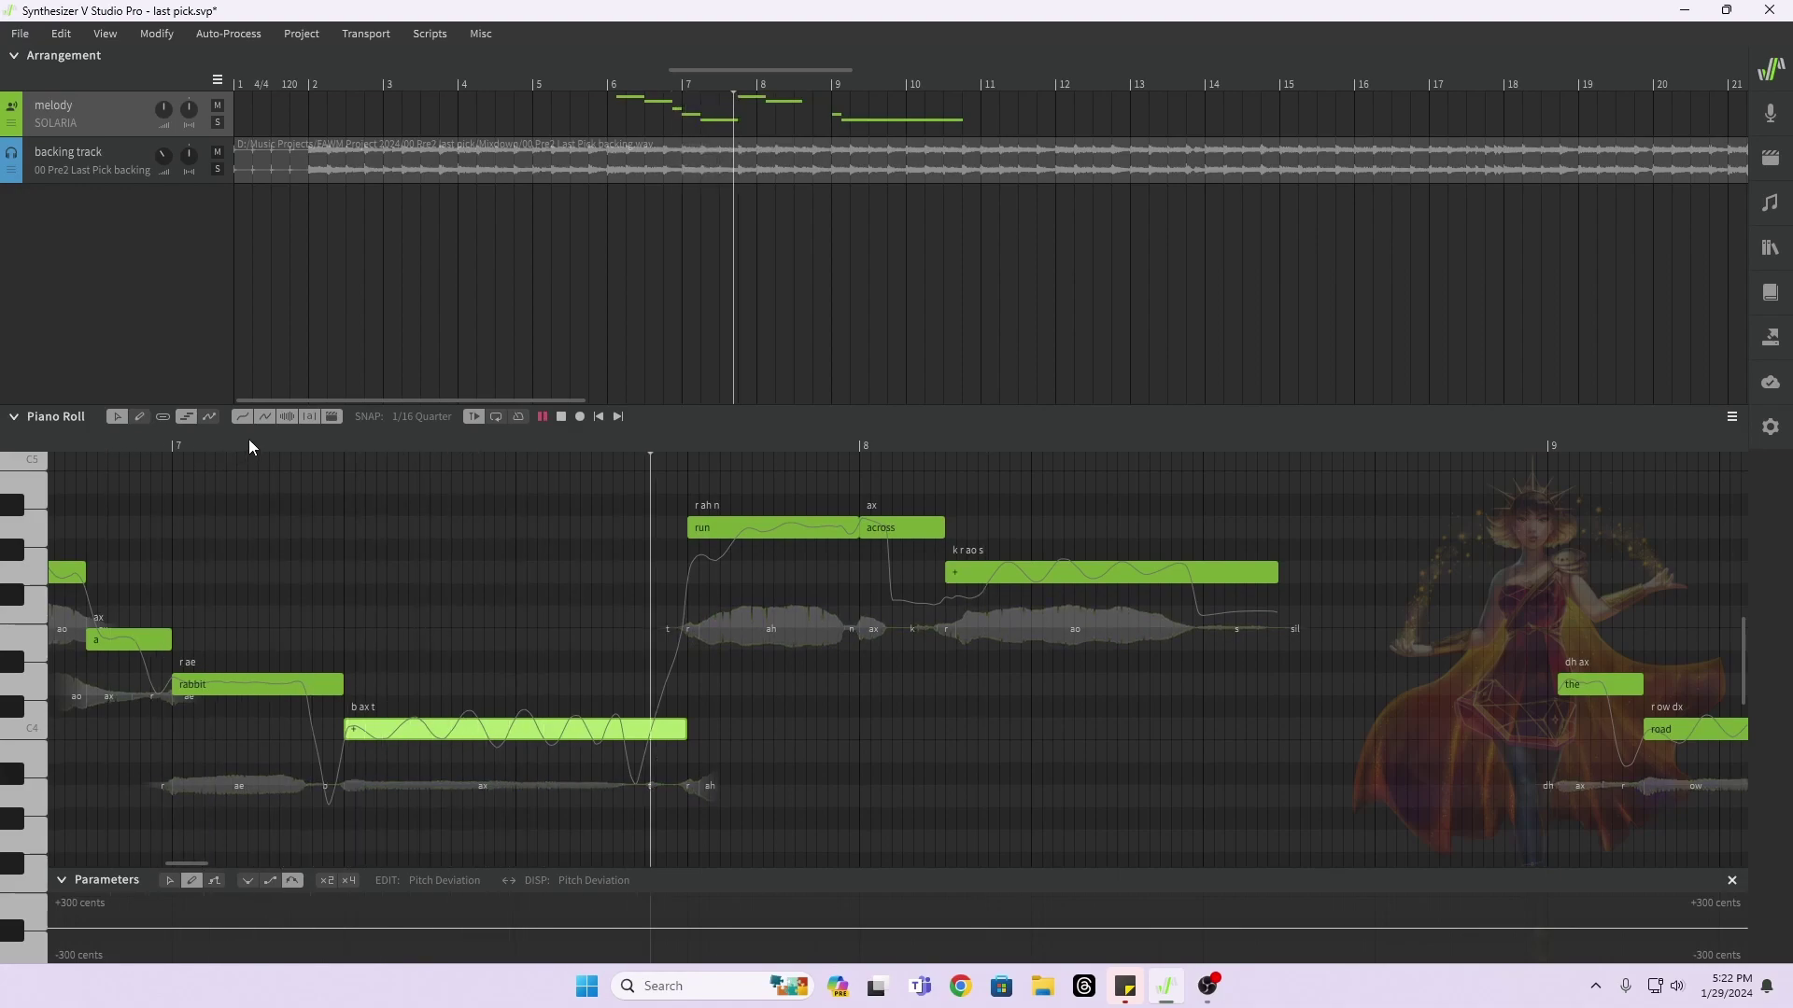
key(space)
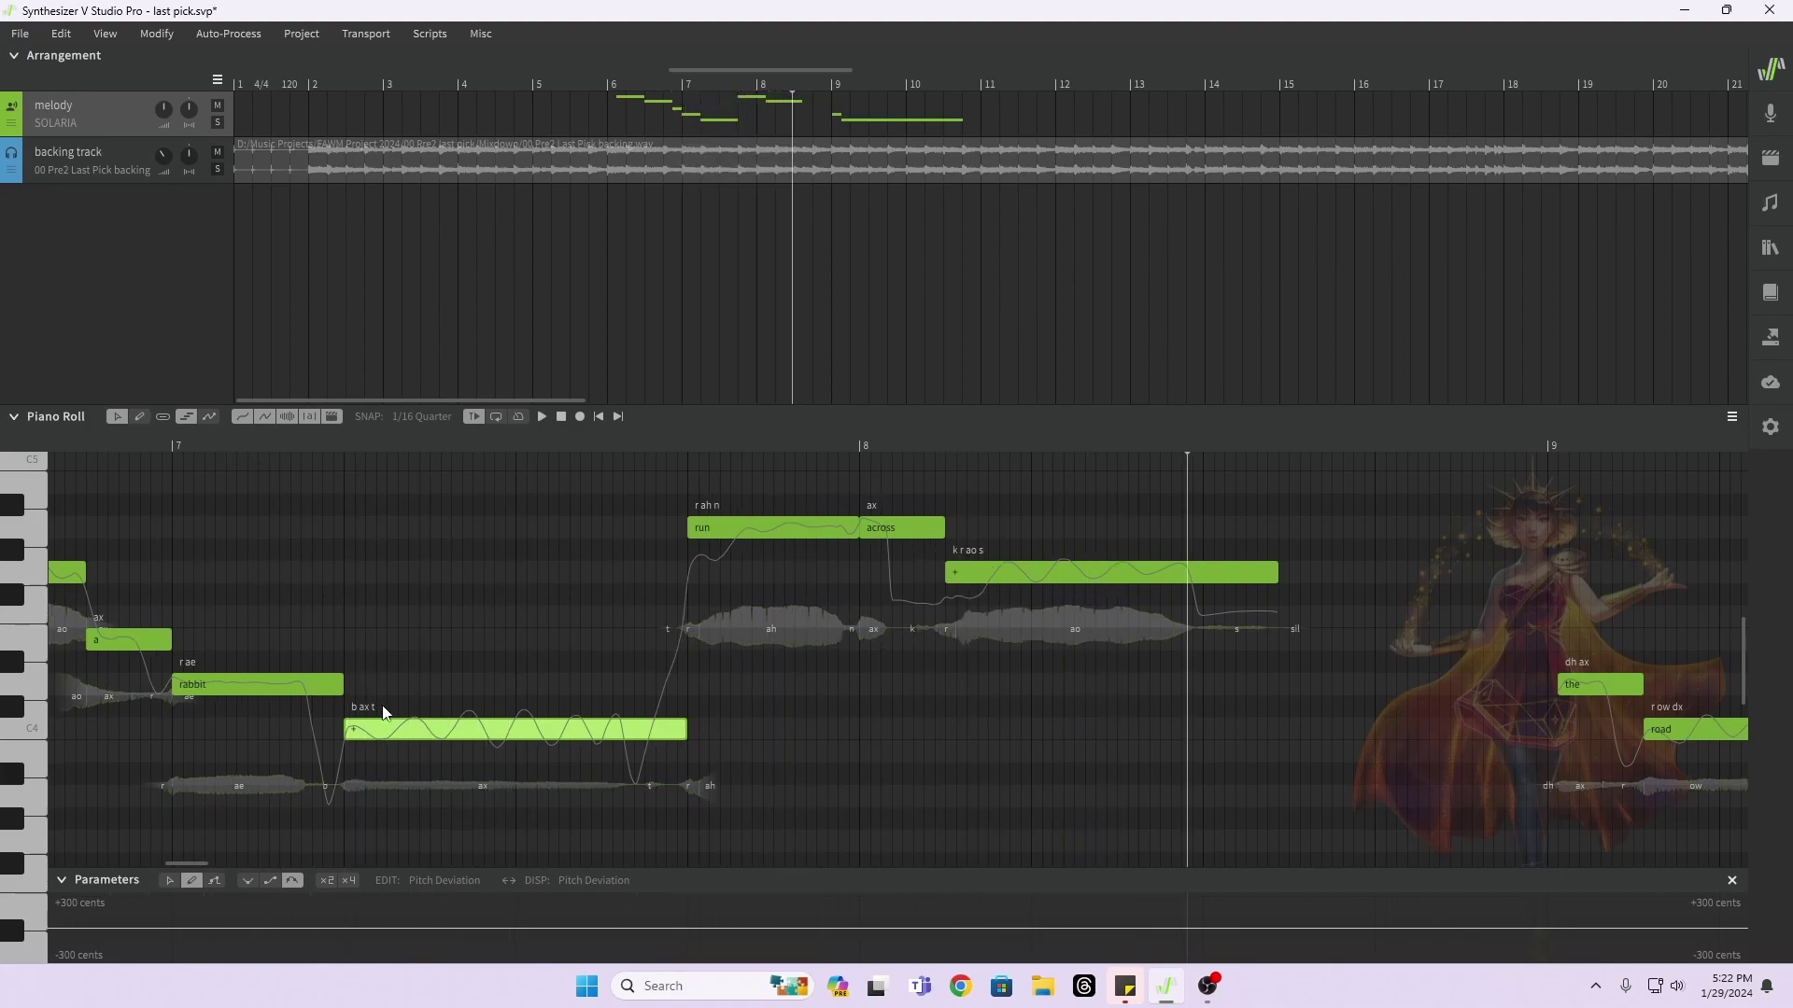
Step: Append "cl" to the phonemes of the second syllable of "rabbit" and play from just before bar 7
double_click(371, 711)
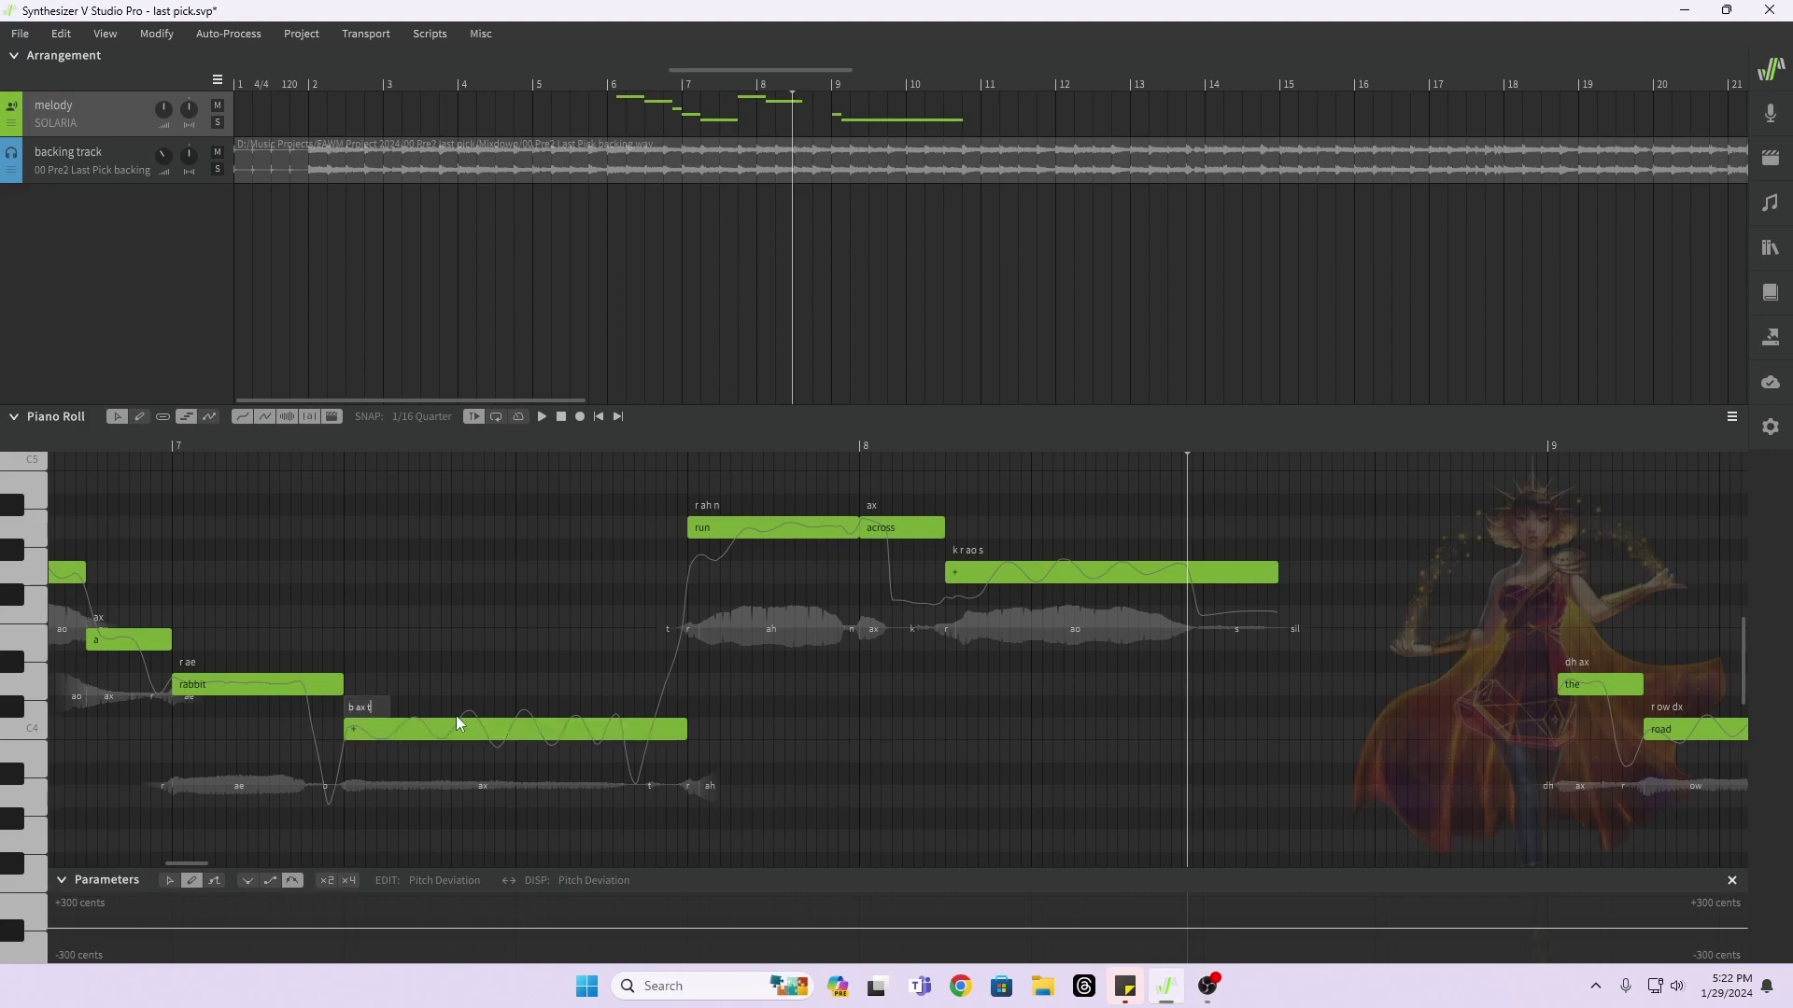
text(cl)
key(Return)
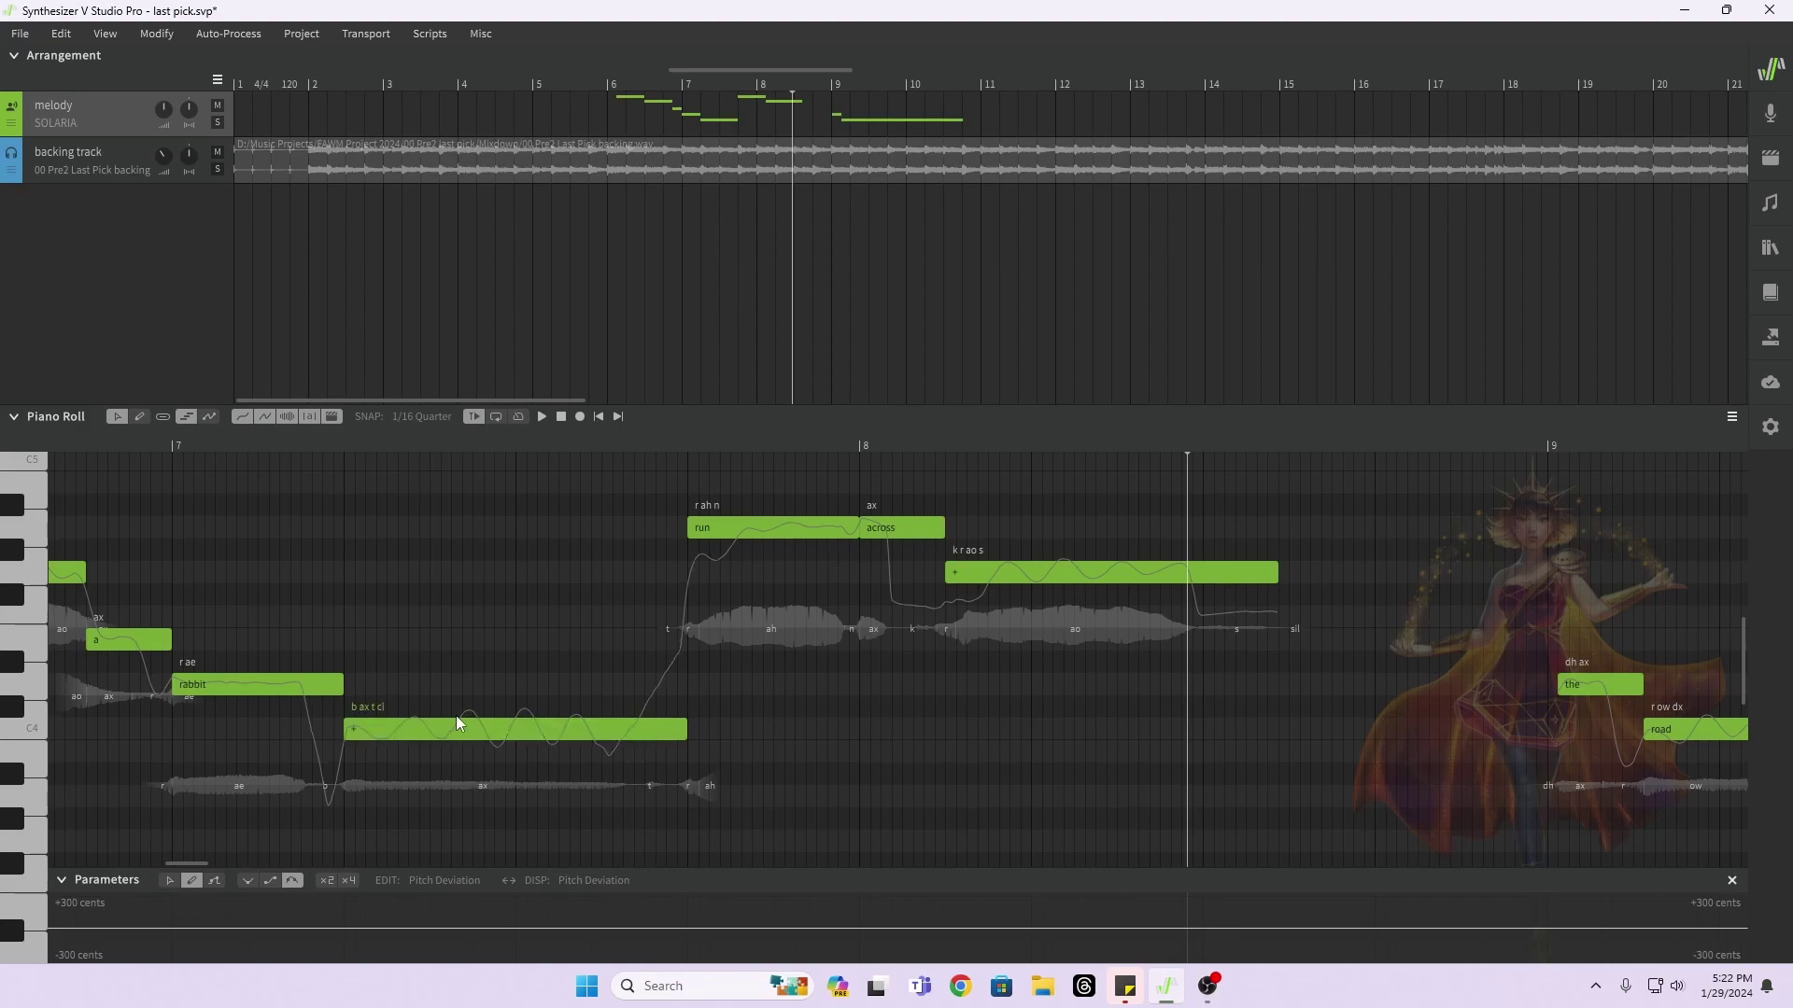
click(118, 447)
key(space)
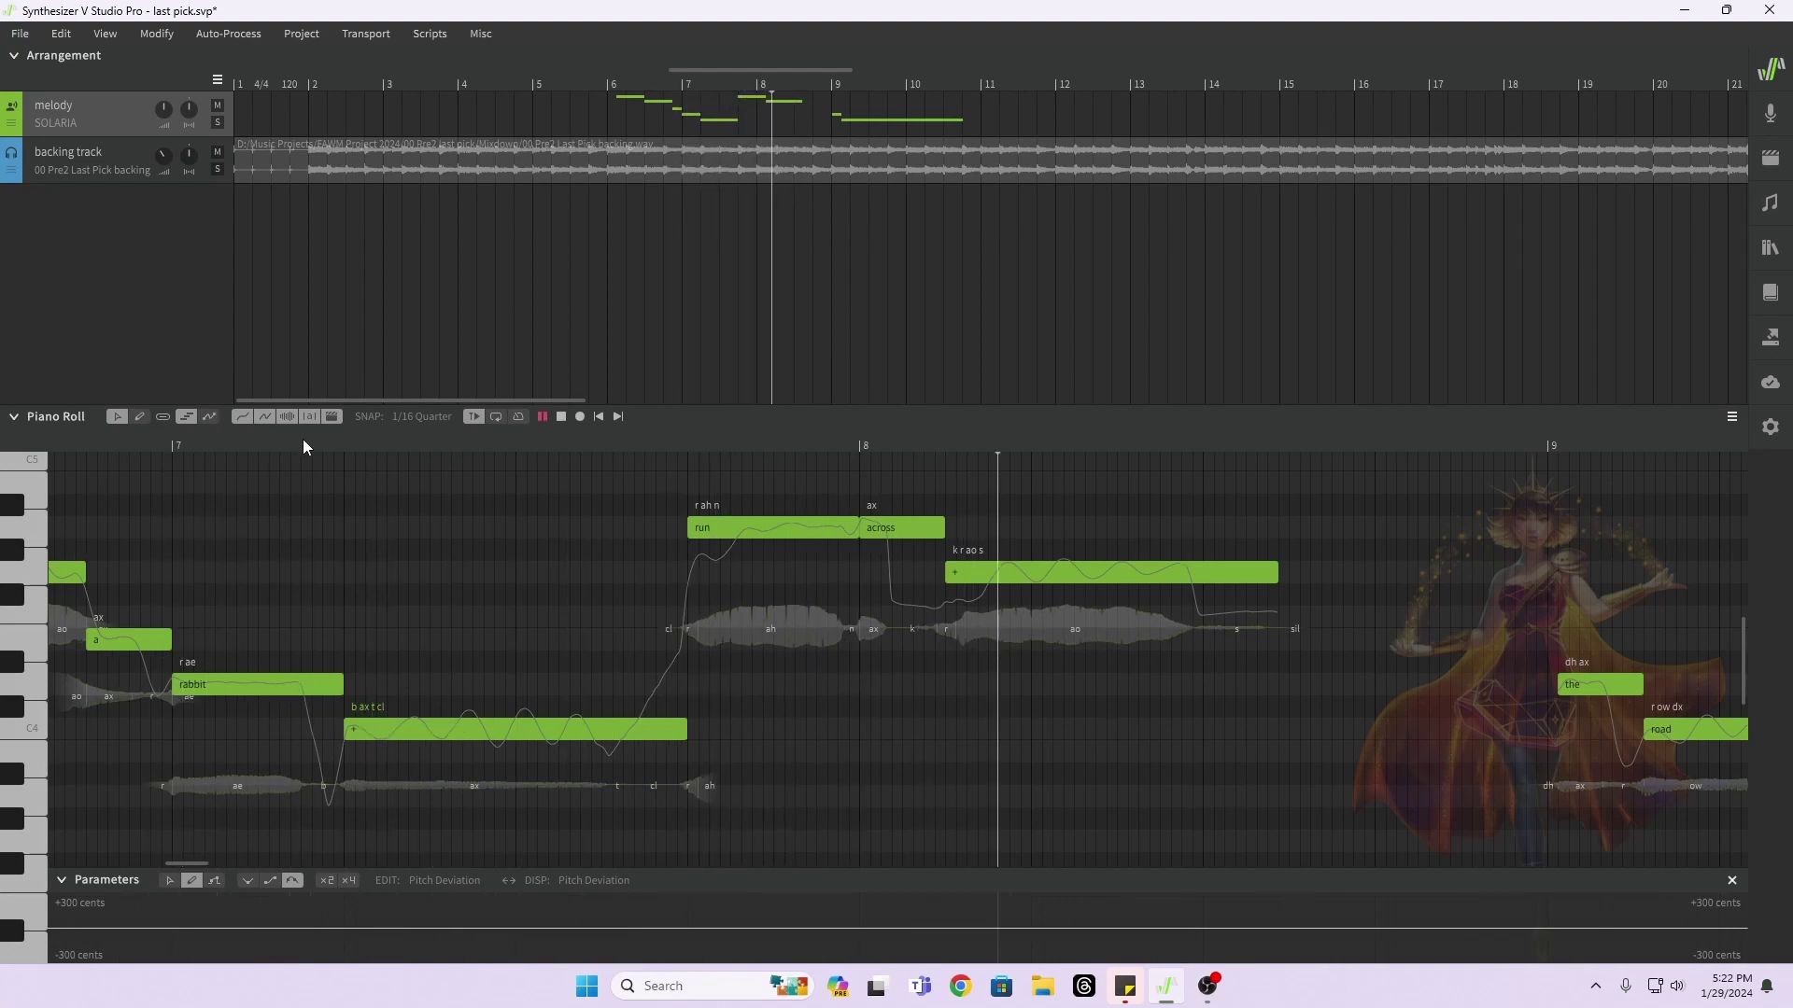
key(space)
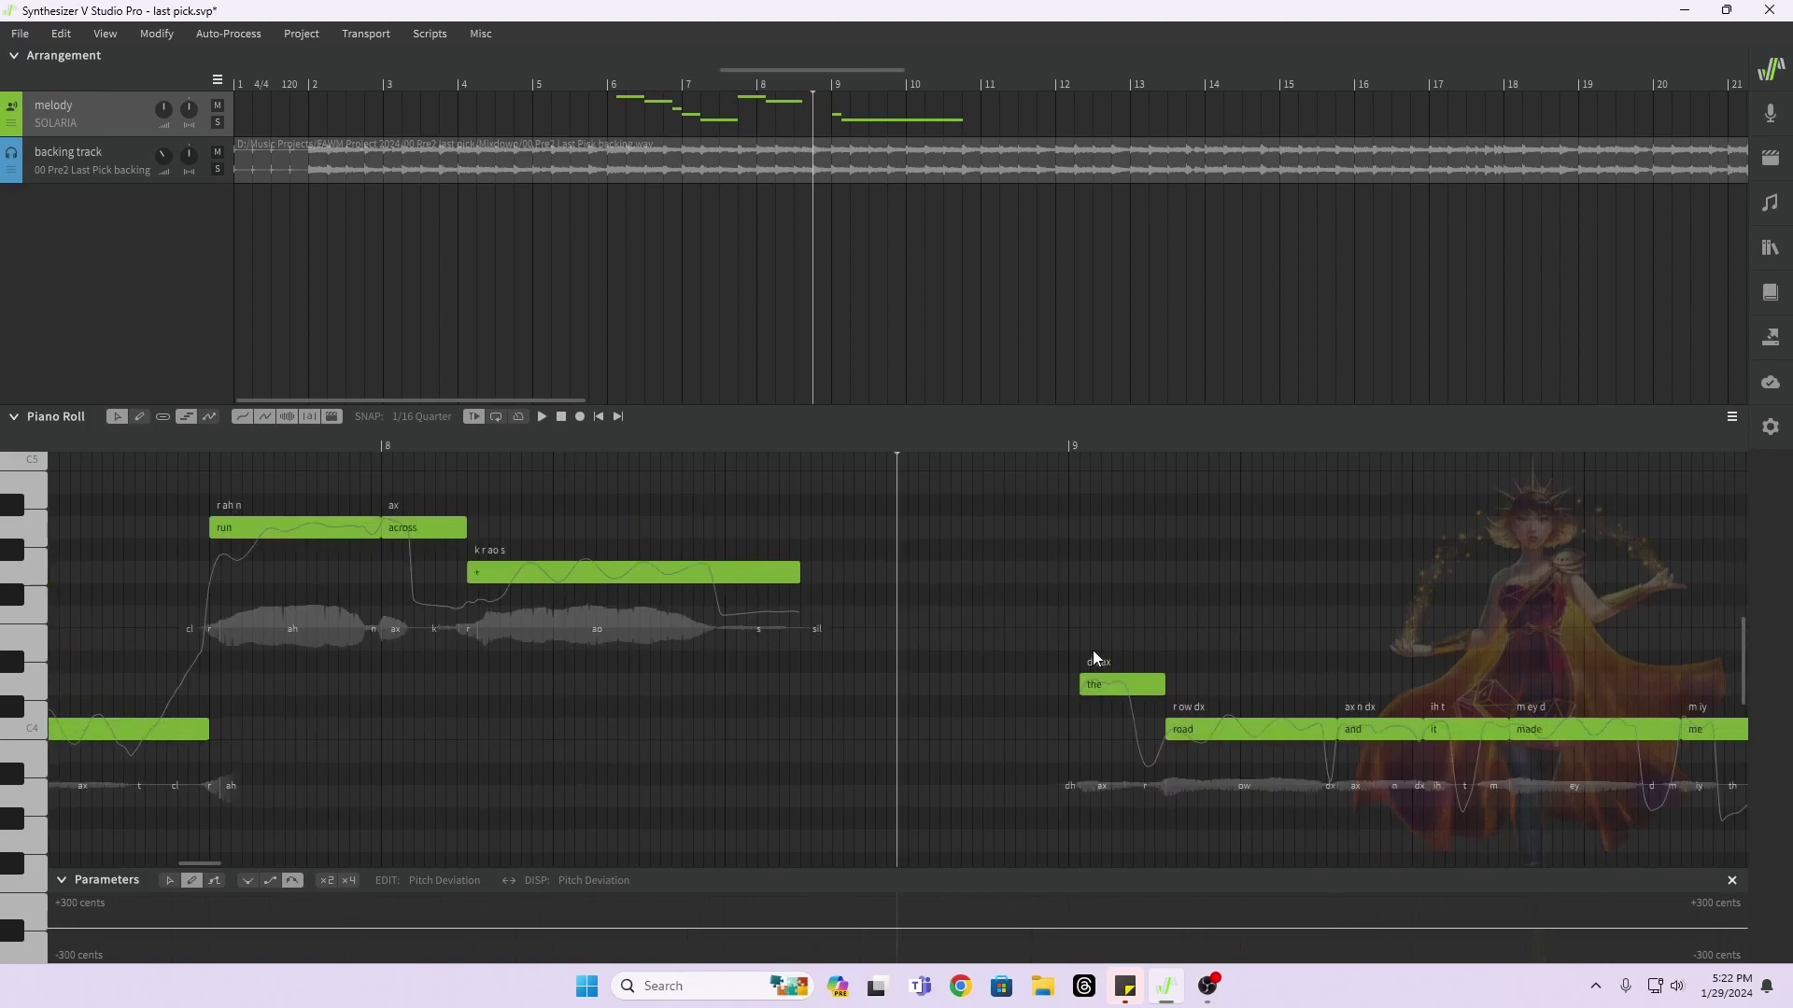
Step: Place "the" on E4 directly after the second syllable of "across" and play from just before bar 8
click(32, 653)
click(28, 644)
drag(1128, 685, 854, 642)
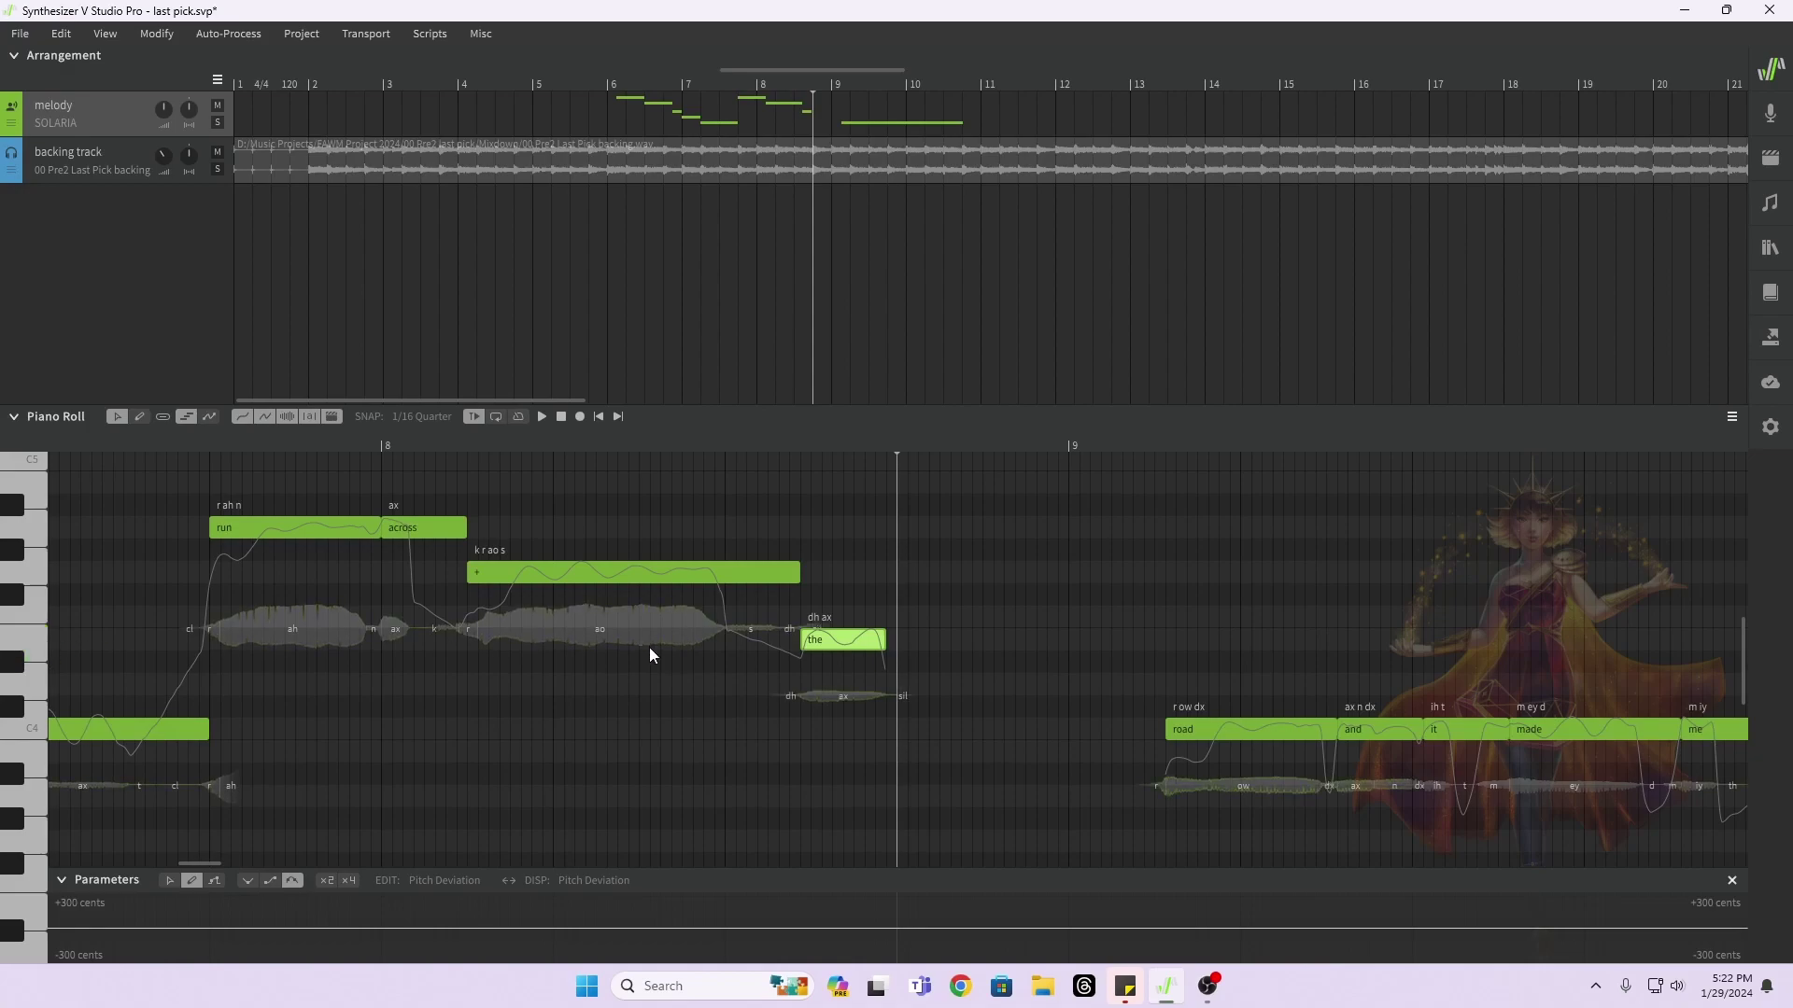
click(185, 440)
key(space)
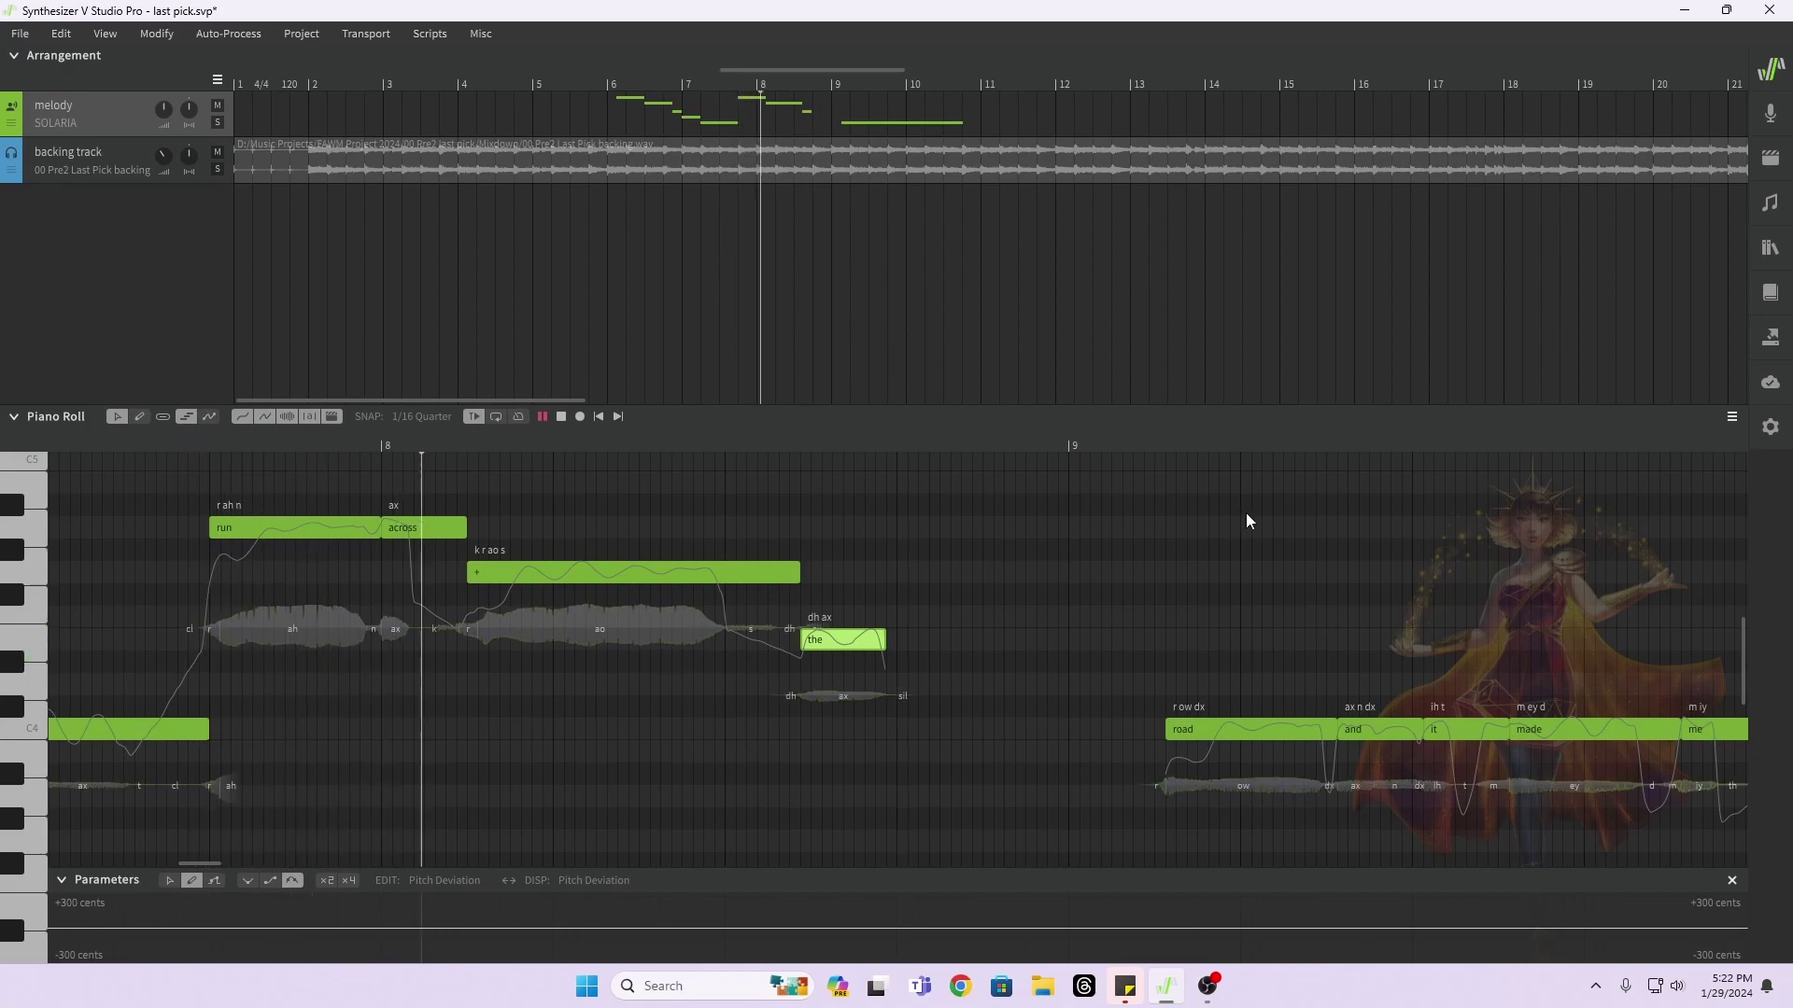
key(space)
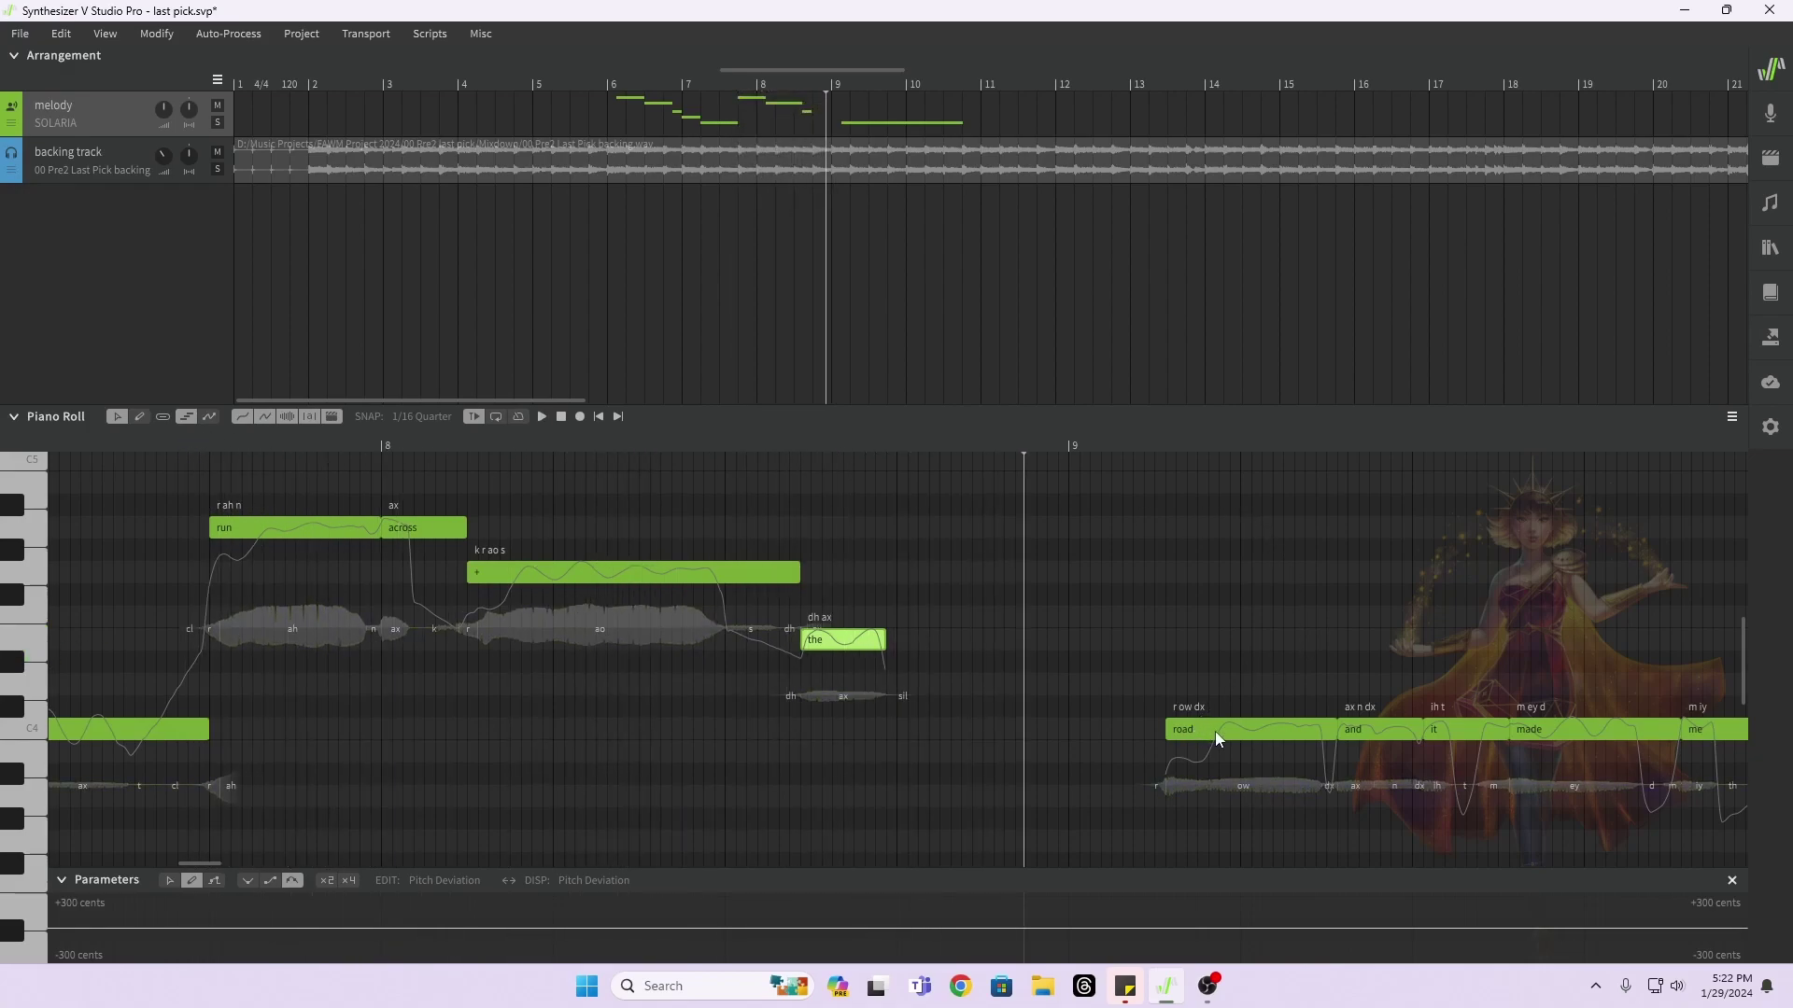
Step: Place "road" on A3 directly after a slightly lengthened "the", play the phrase, and lengthen "road" to a half note
scroll(1097, 715, down, 1)
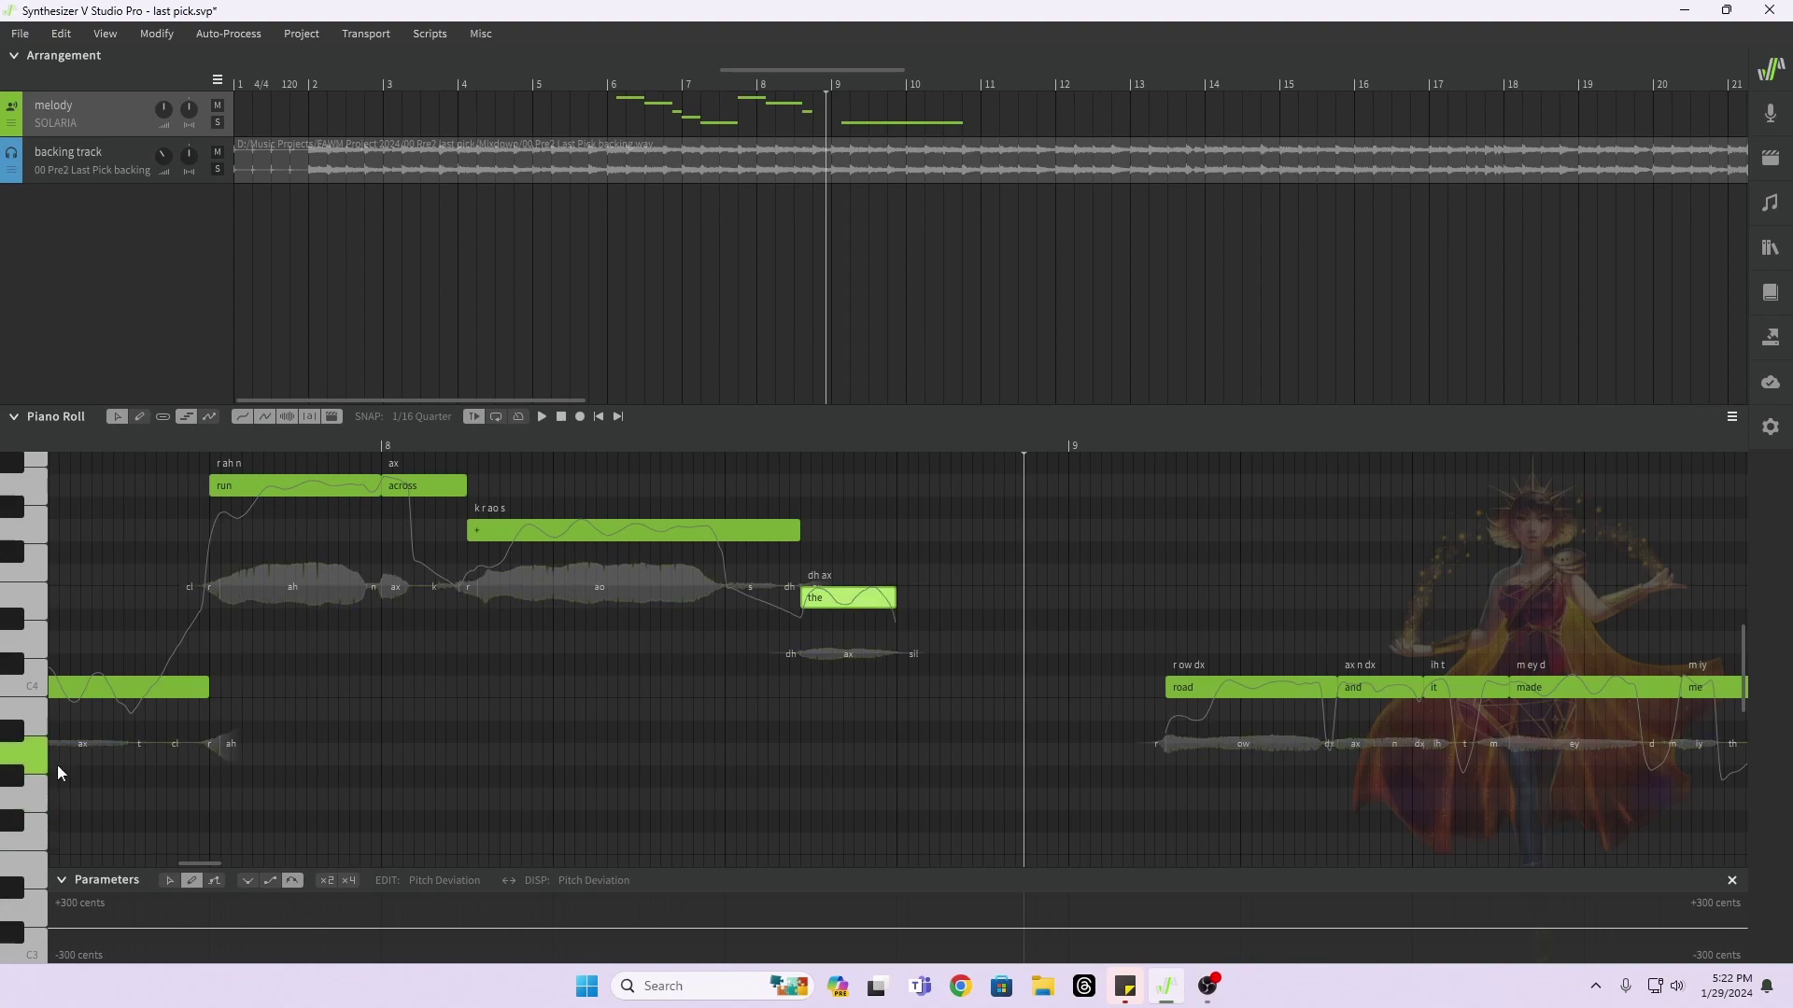
drag(1204, 696, 944, 747)
key(space)
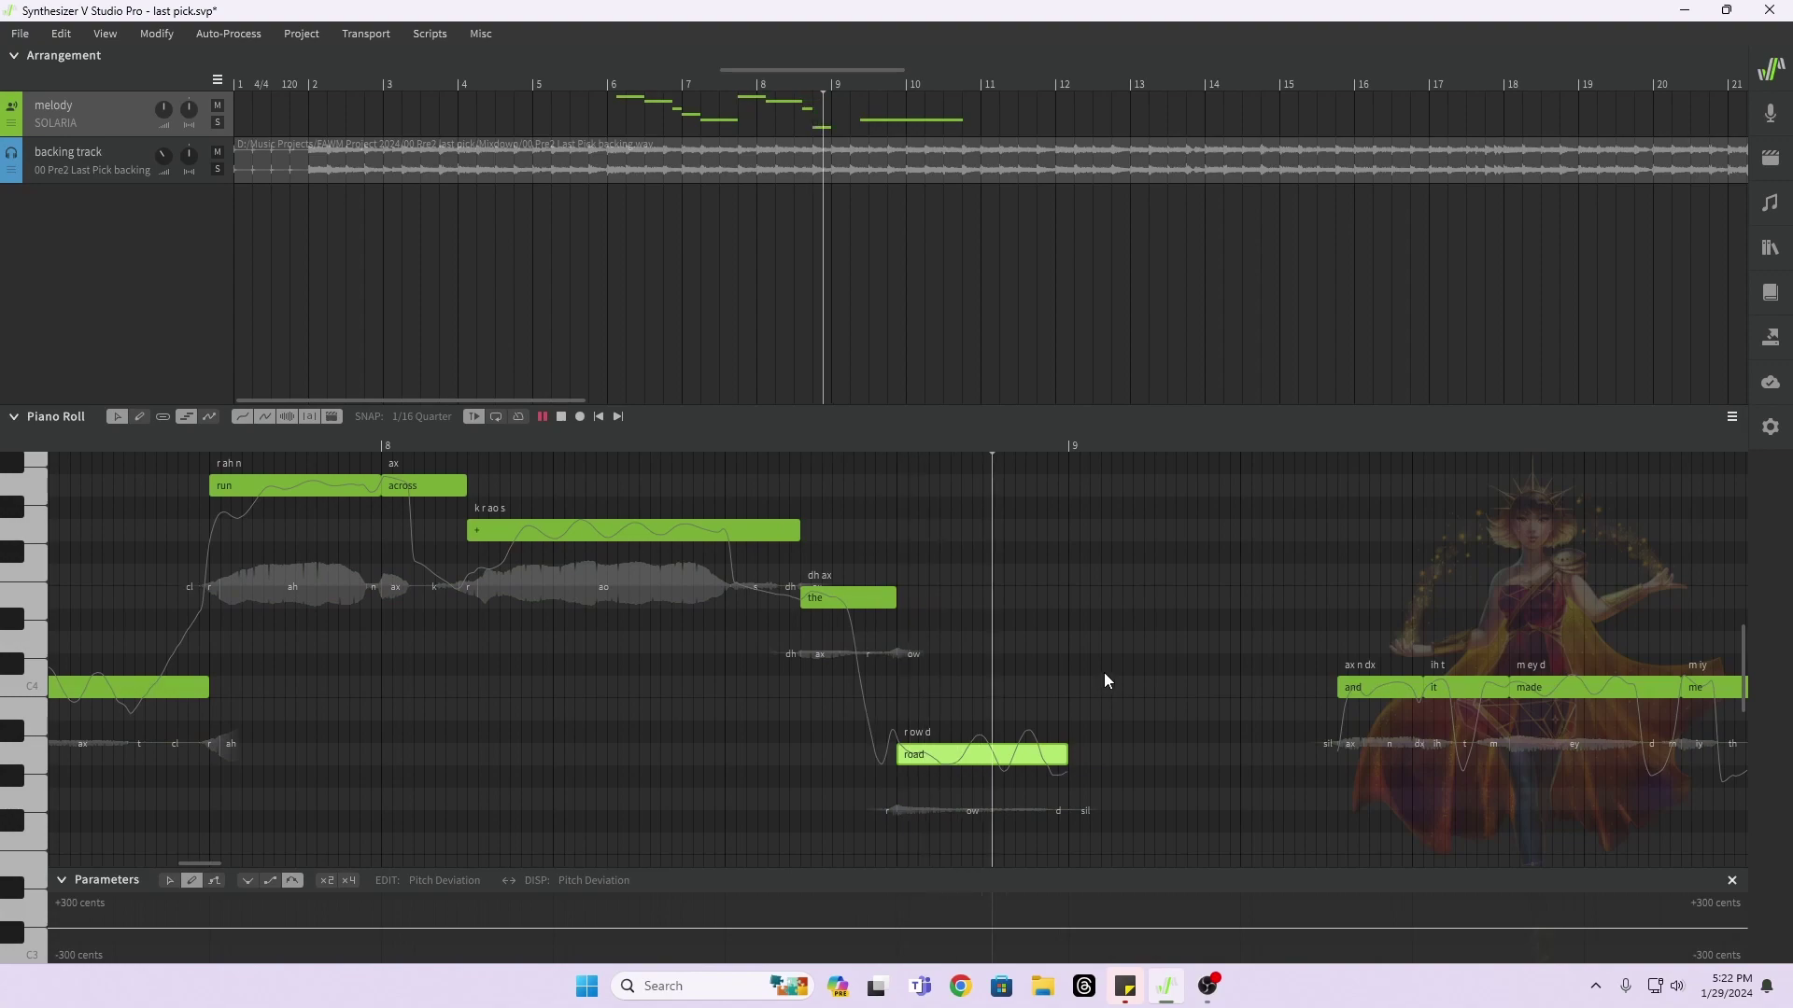
key(space)
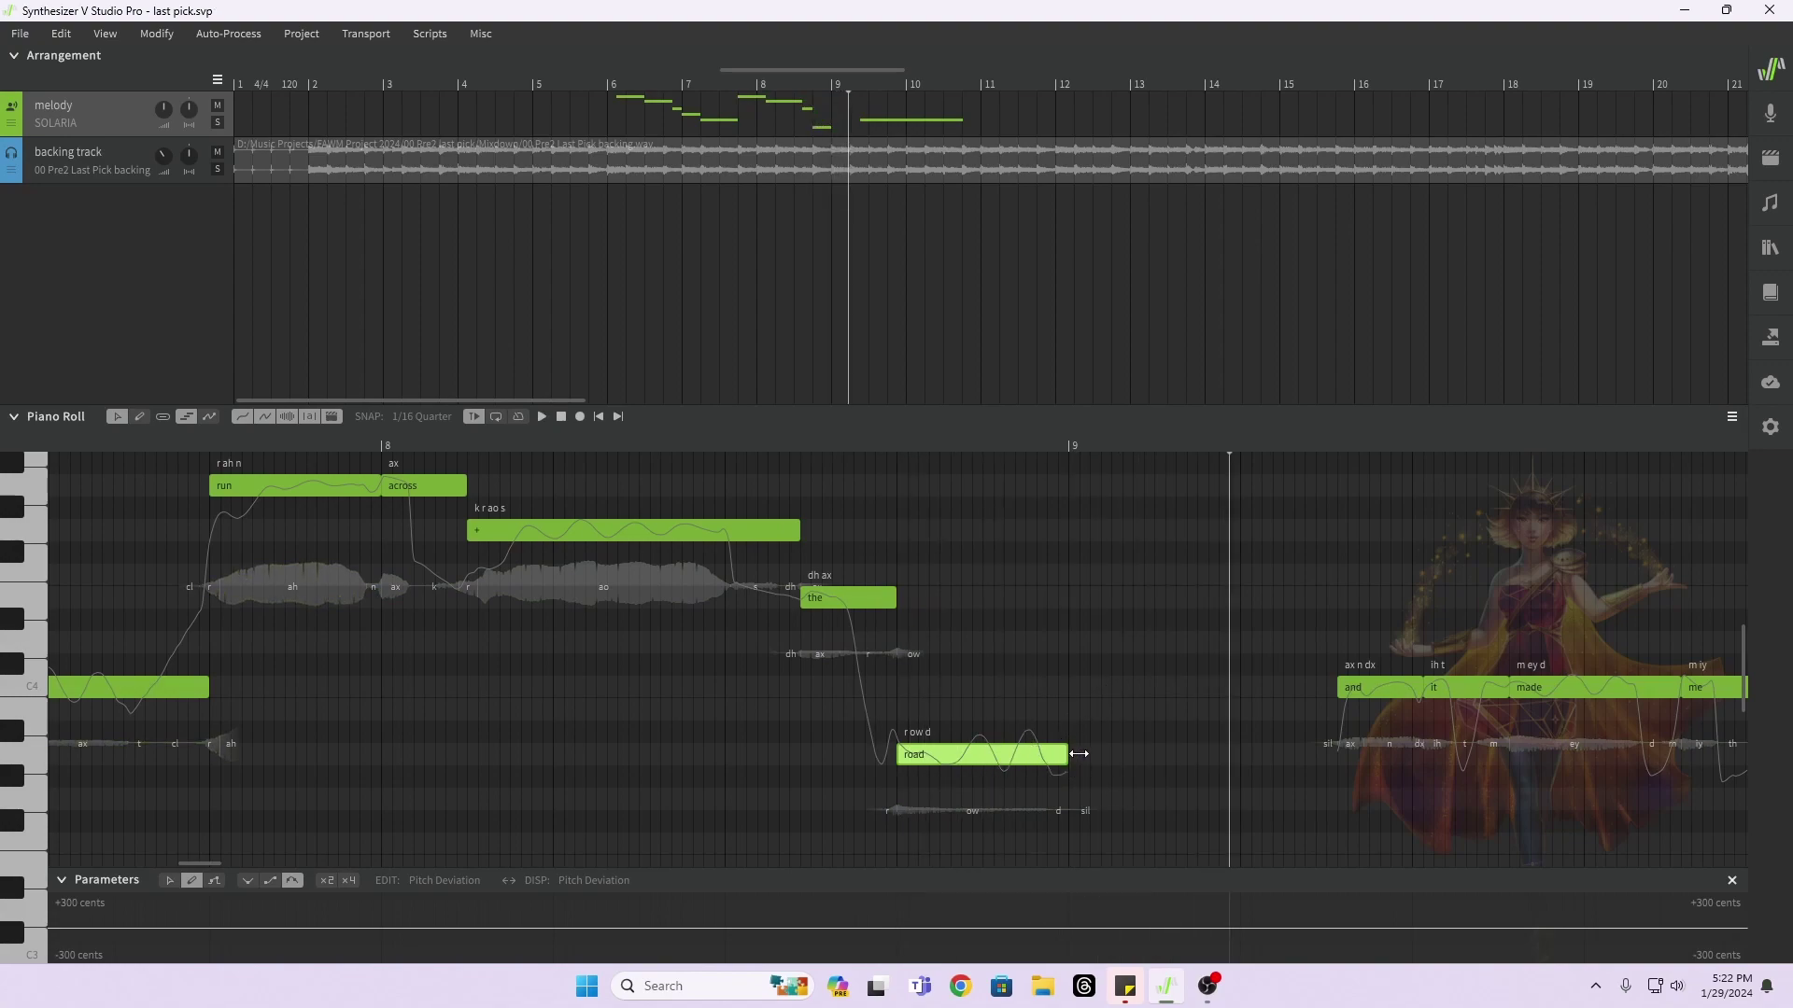
drag(1072, 754, 1244, 754)
Step: Move "and" on C4 directly after "road" and extend the start of "it" back to meet it
scroll(1367, 775, right, 3)
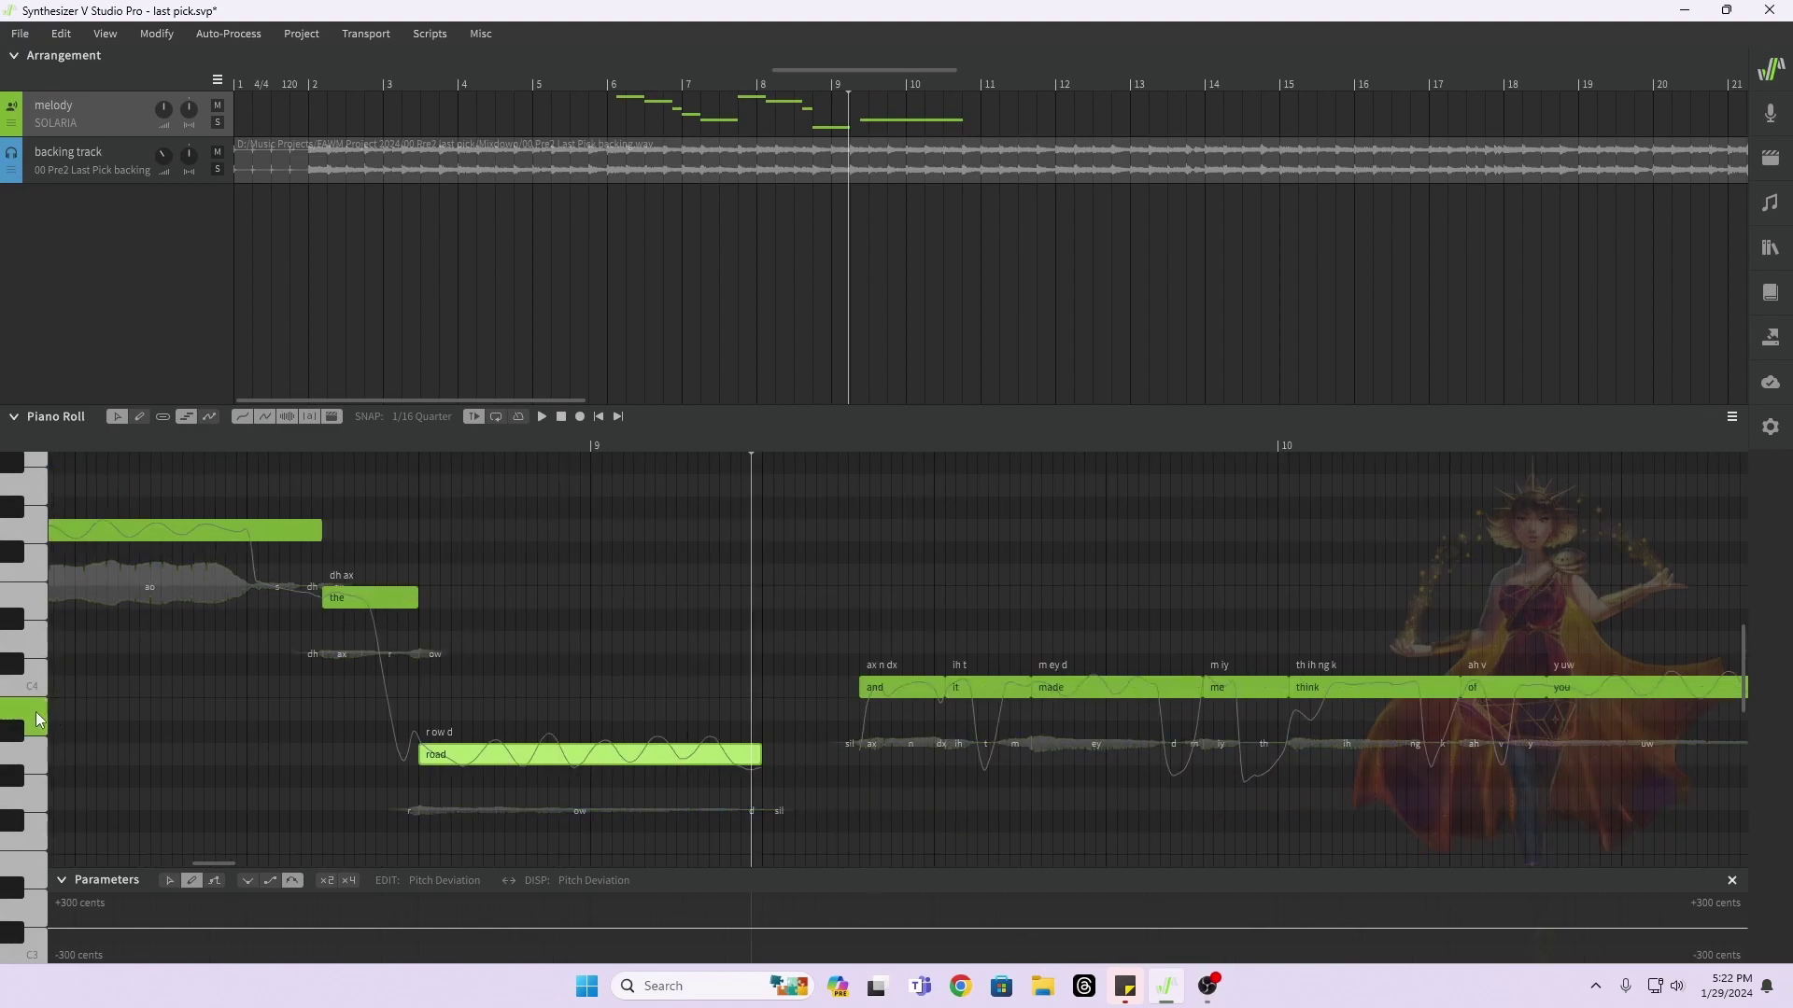
drag(870, 688, 772, 700)
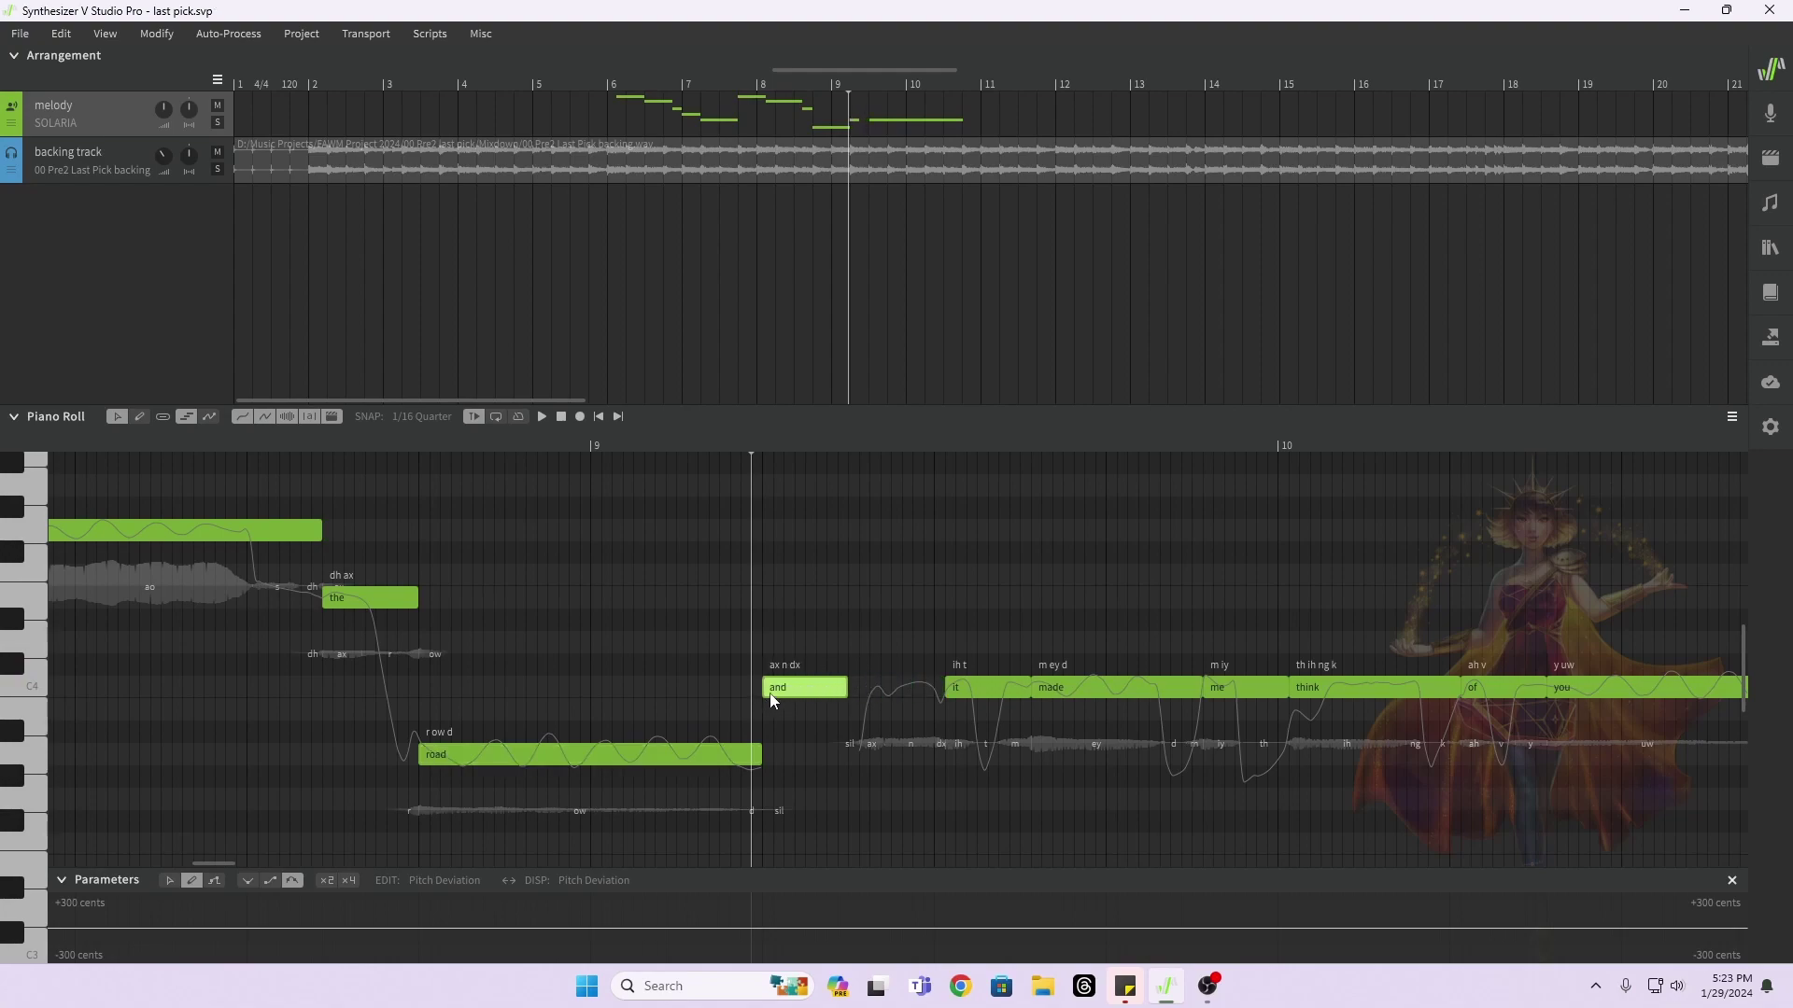
drag(947, 688, 846, 692)
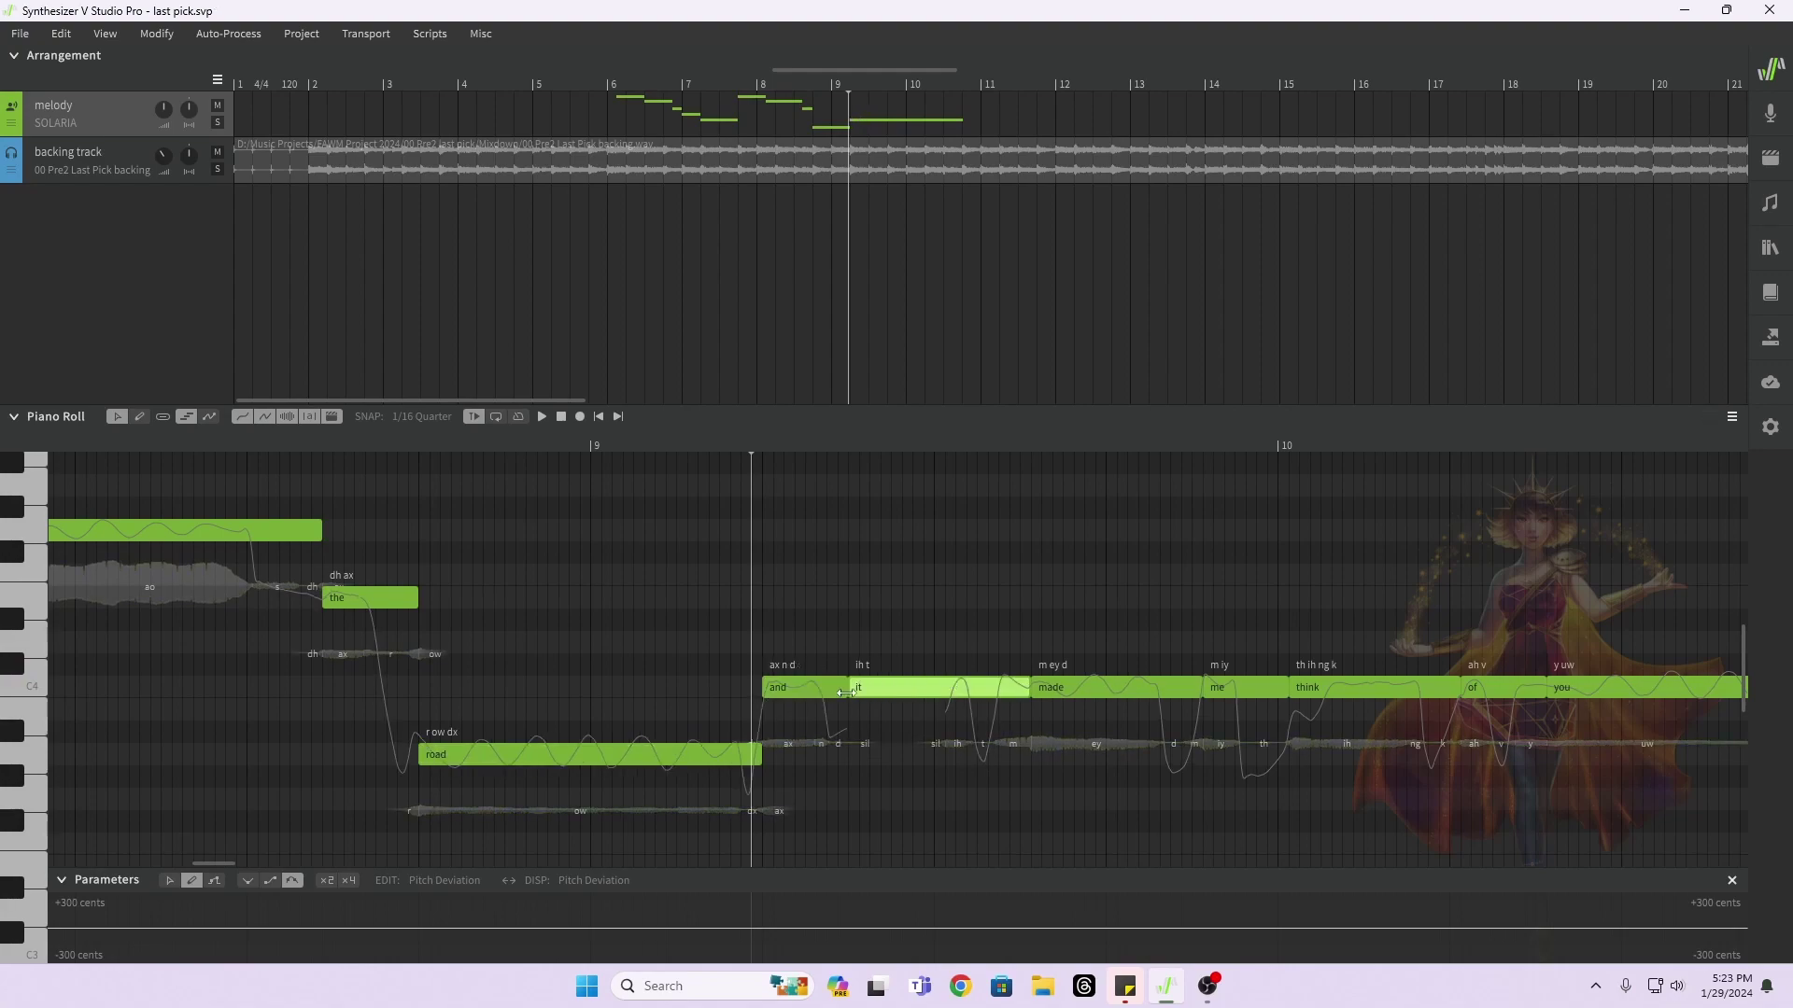
Step: Play from bar 9 and raise "made" and "me" to E4, with "me" directly after "made"
click(592, 437)
key(space)
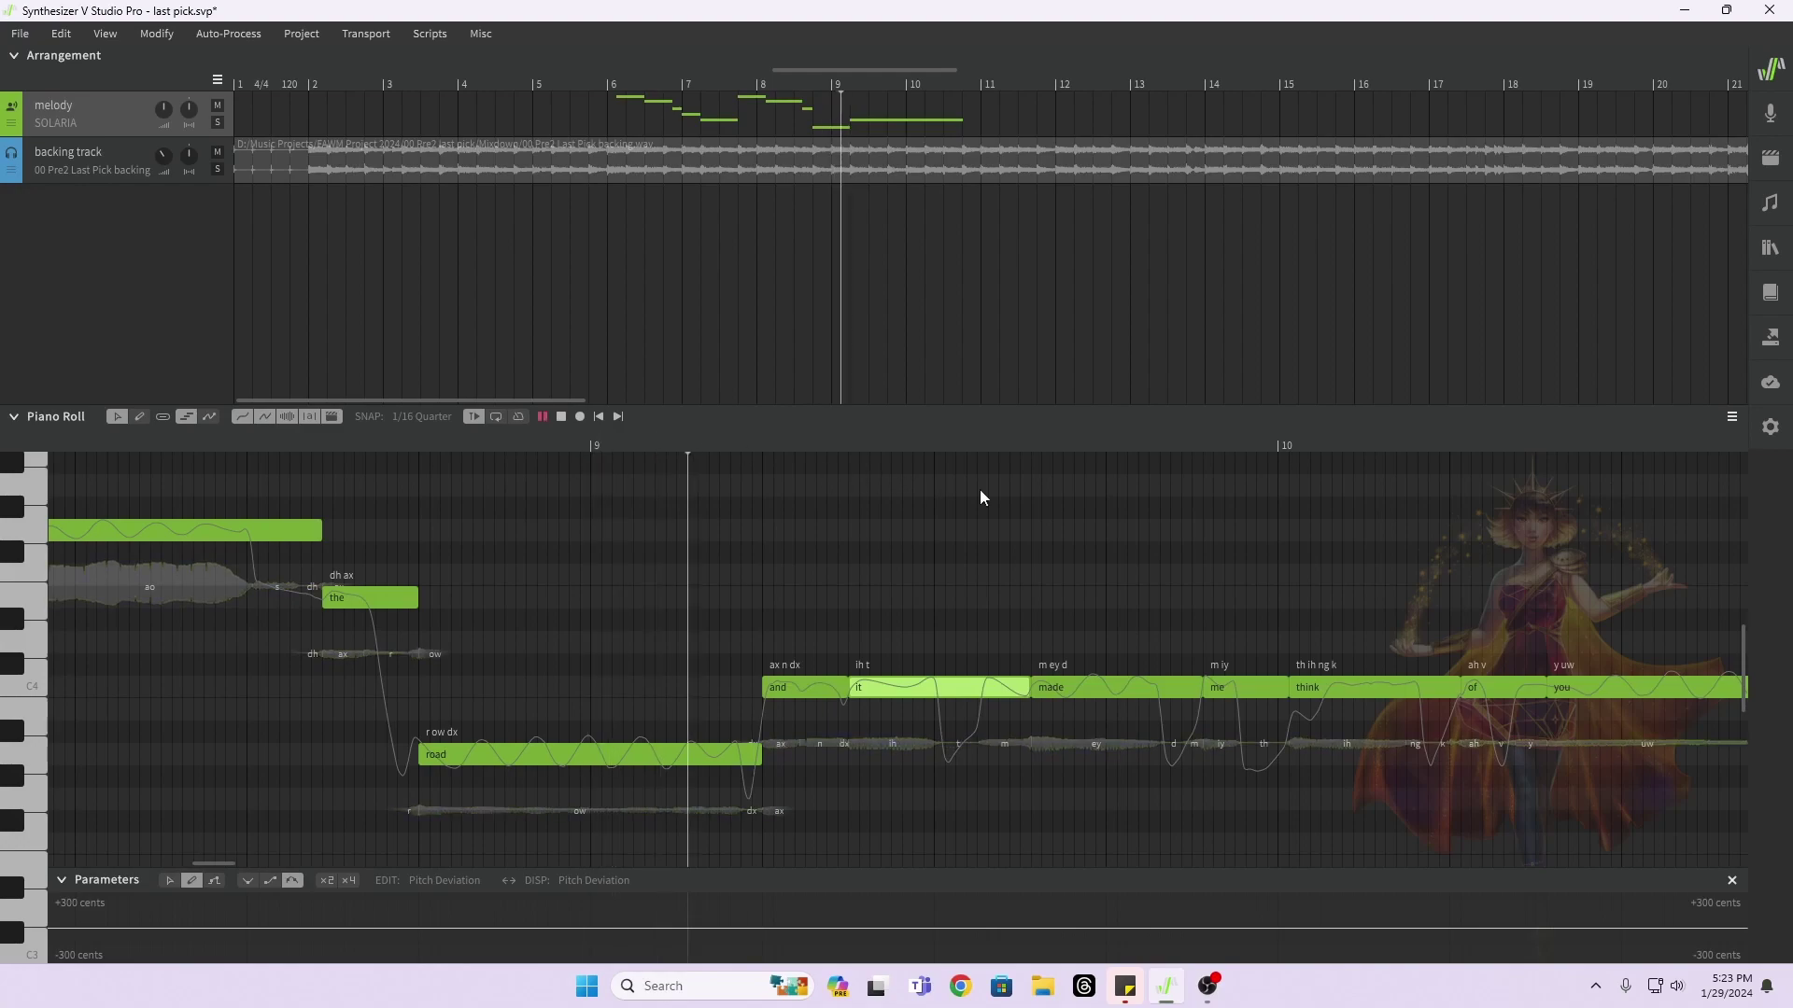
key(space)
scroll(1178, 563, right, 3)
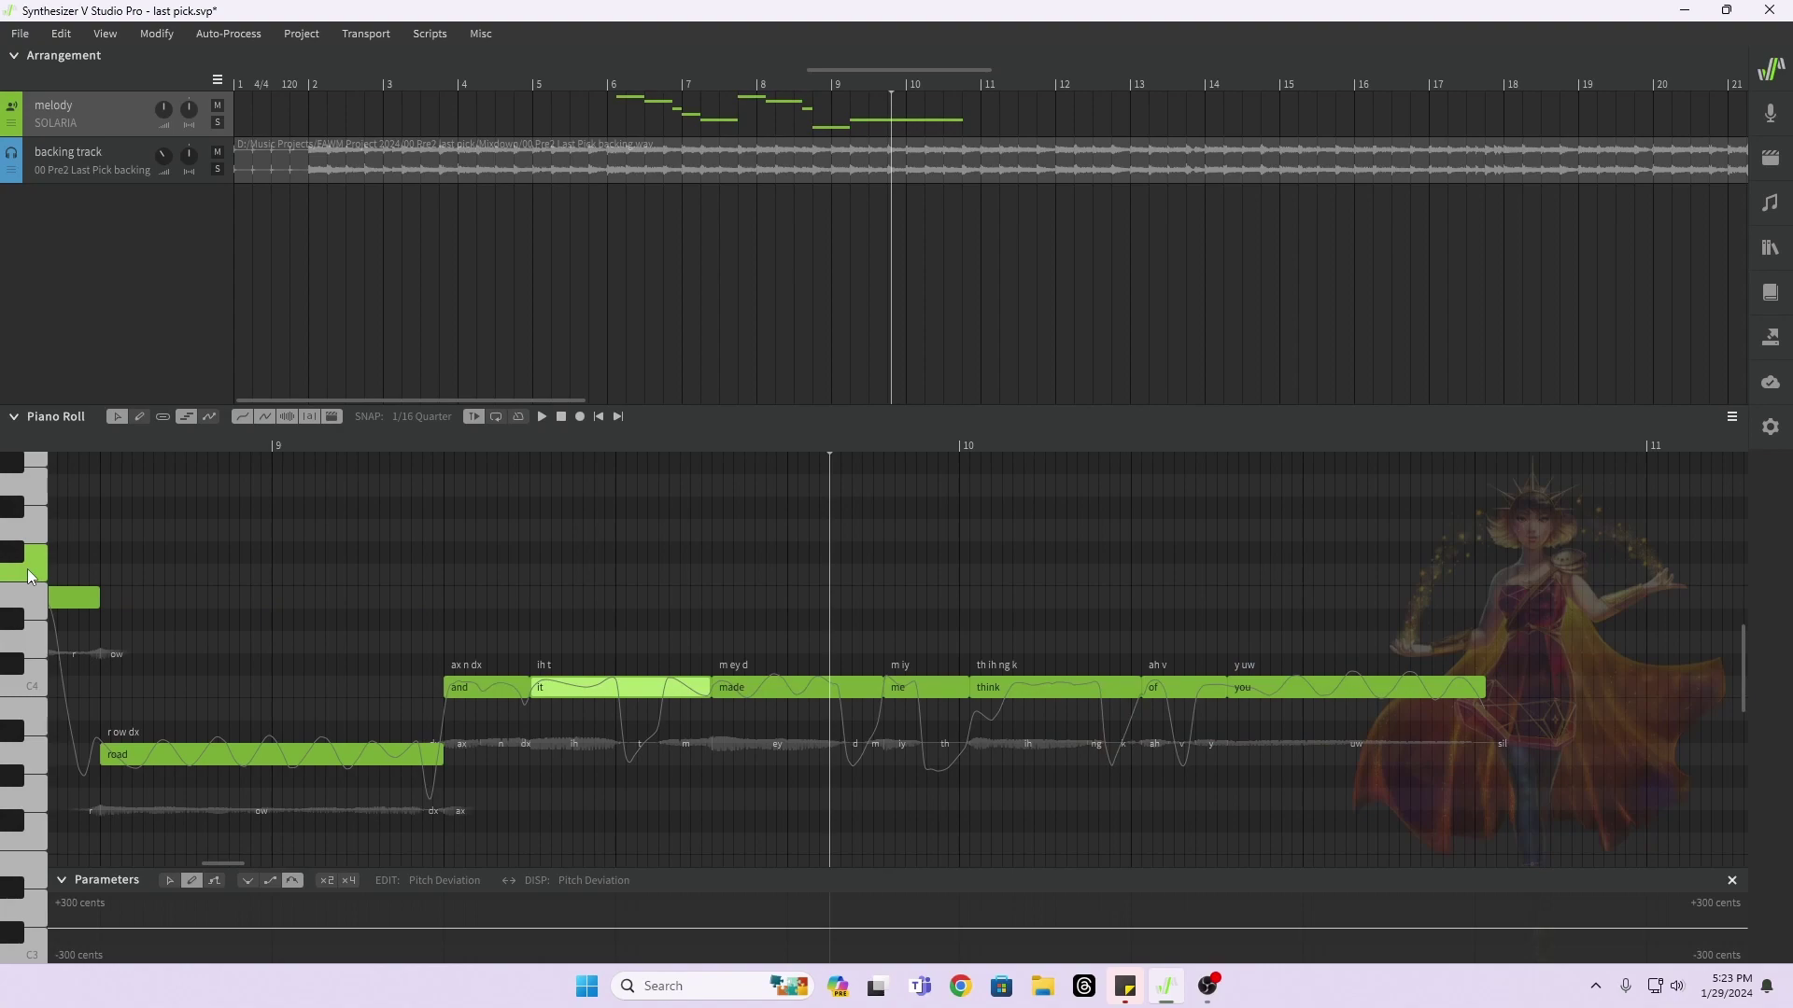
drag(759, 681, 759, 605)
drag(930, 687, 888, 599)
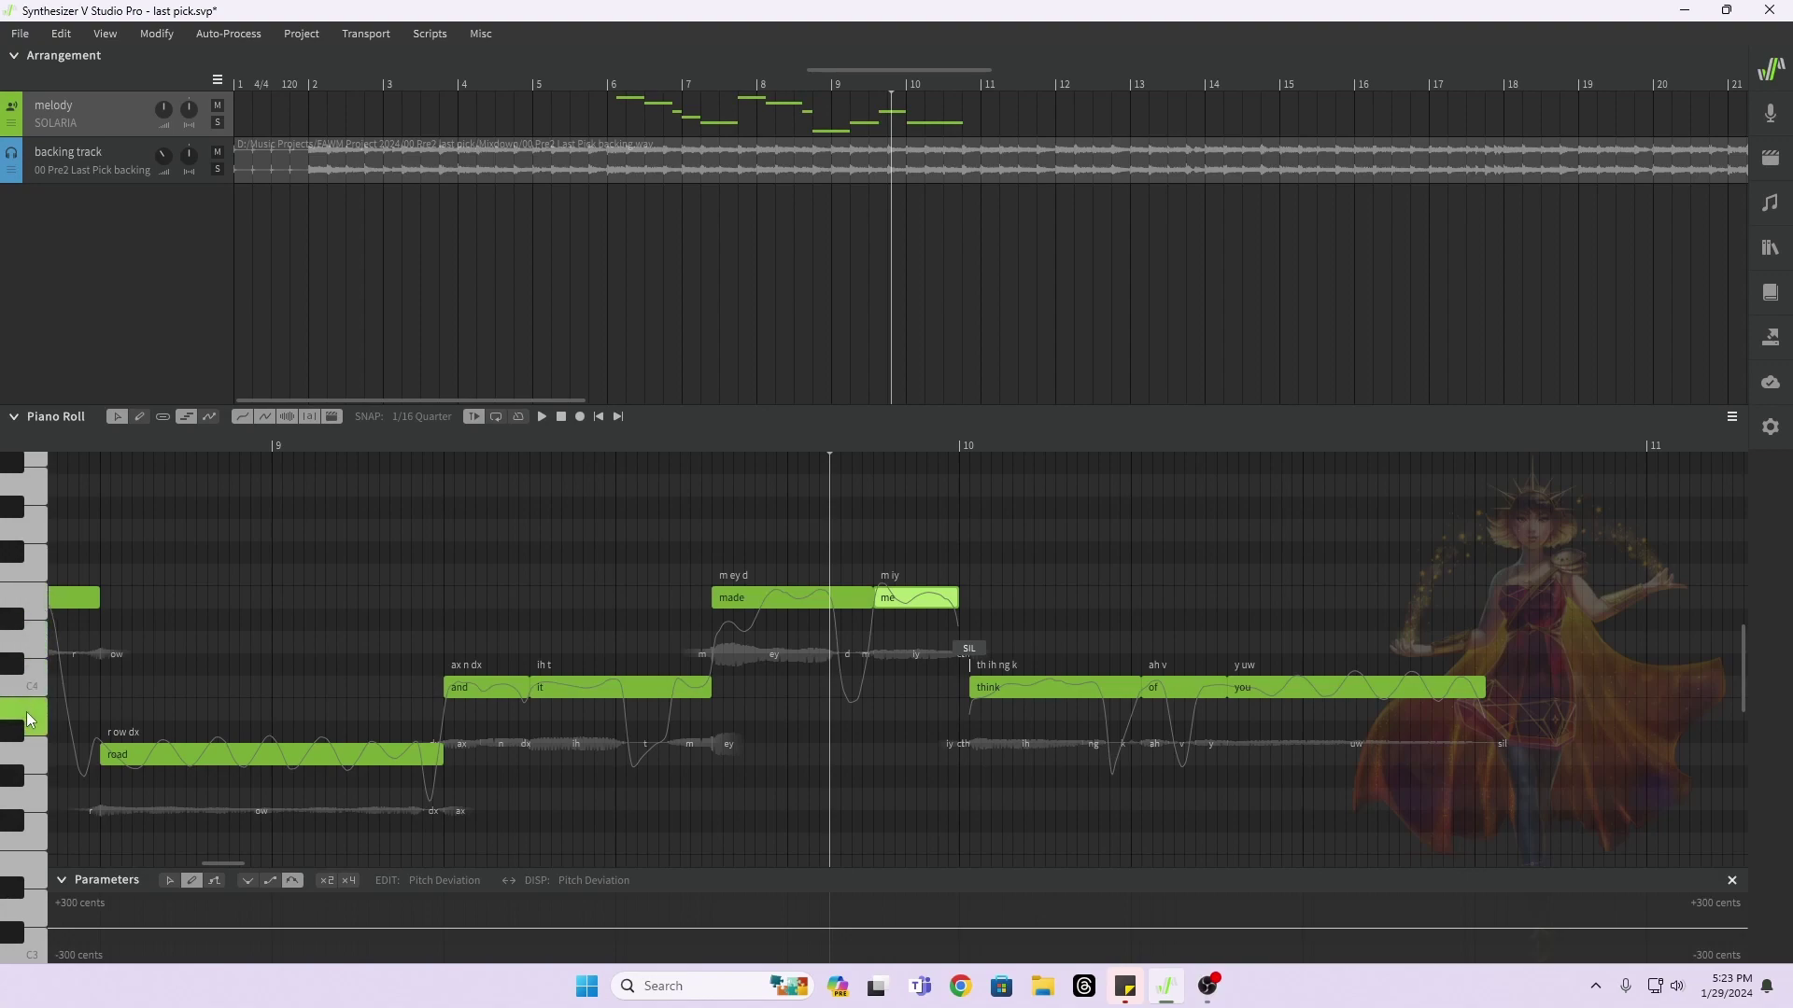
Step: Lower "think" to A3 at the start of bar 10 and place "of" and "you" on G3 directly after it
click(31, 760)
drag(1015, 701, 1025, 751)
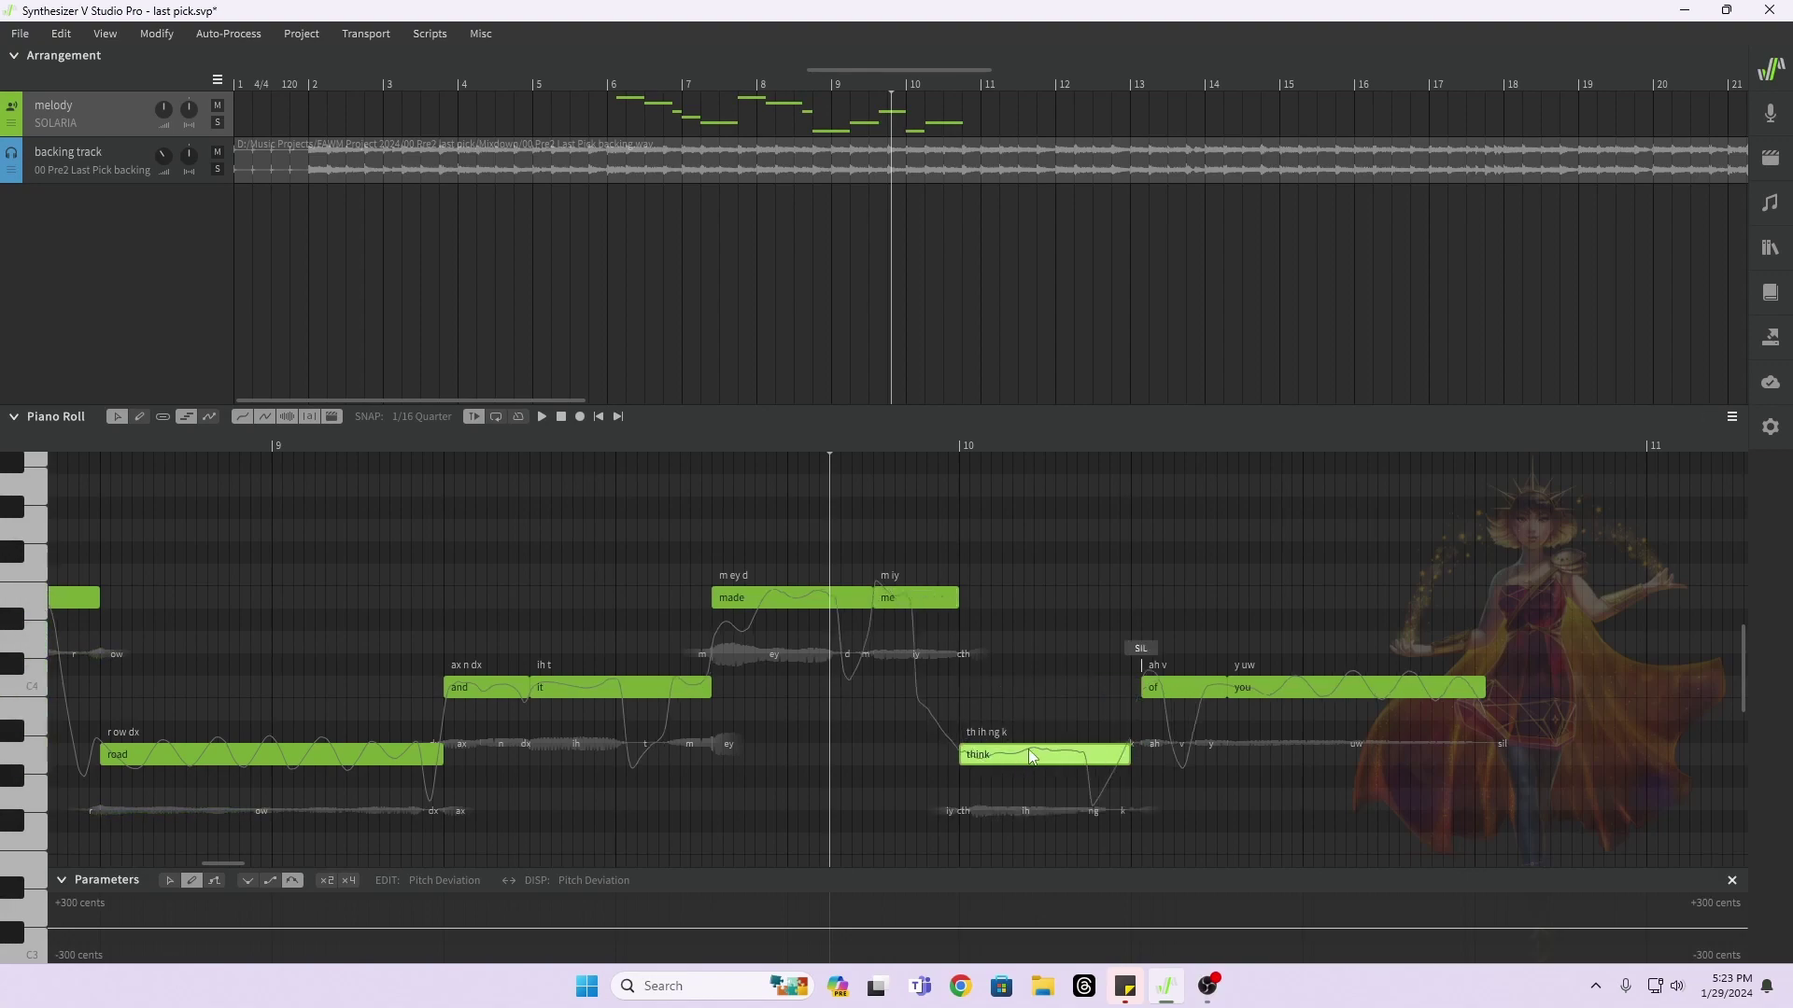
drag(1180, 635, 1189, 754)
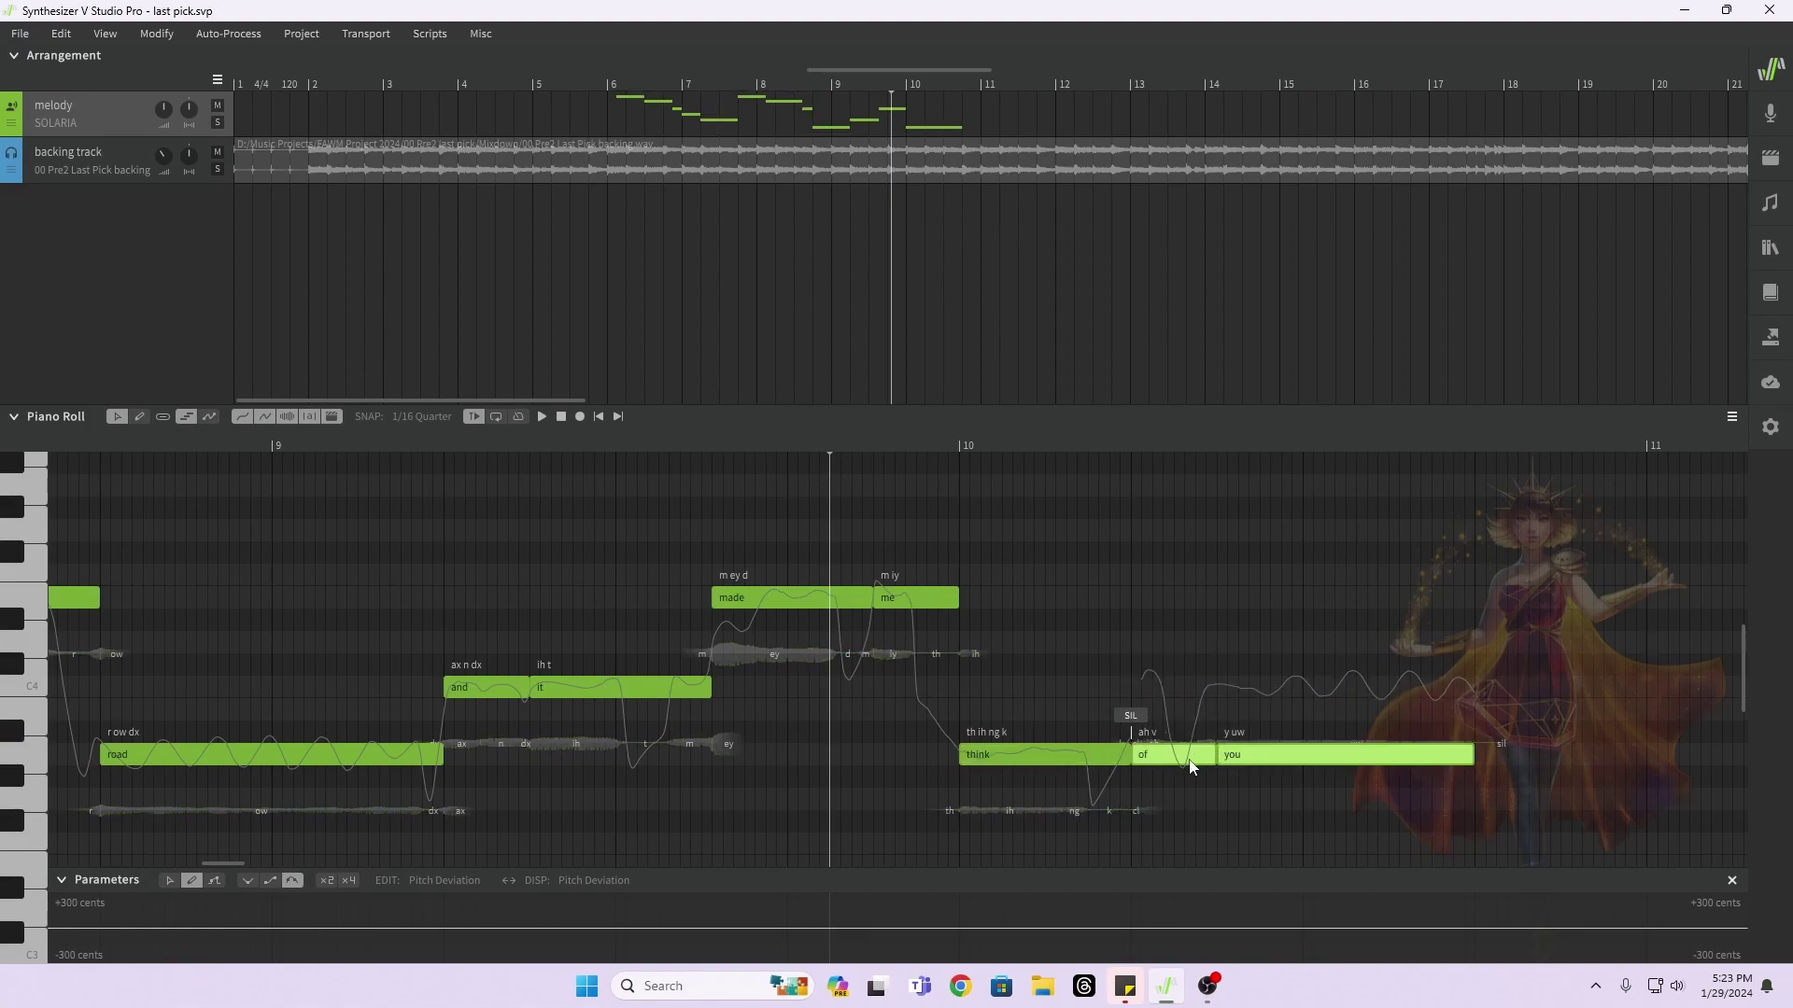
click(38, 796)
click(1133, 822)
drag(1177, 687, 1310, 830)
drag(1192, 756, 1200, 792)
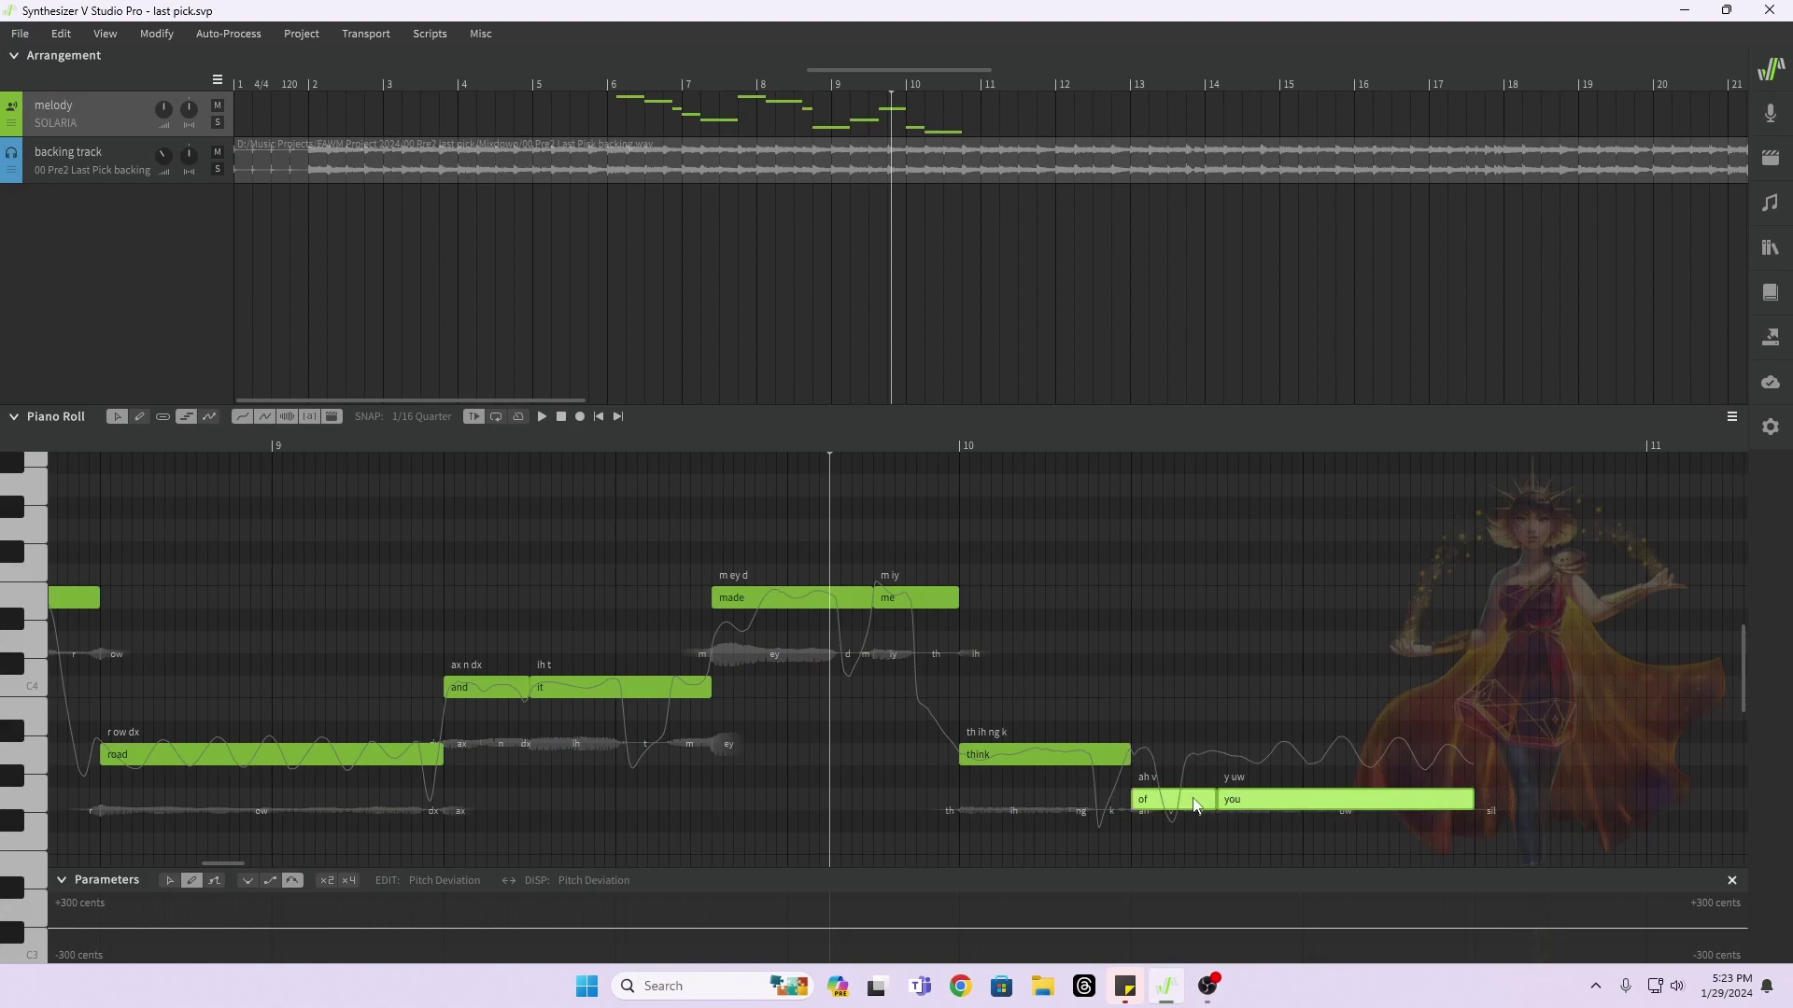
Step: Play the phrase from bar 9, move "of" and "you" one beat later, and lengthen "think" to a half note to meet them
click(399, 445)
key(space)
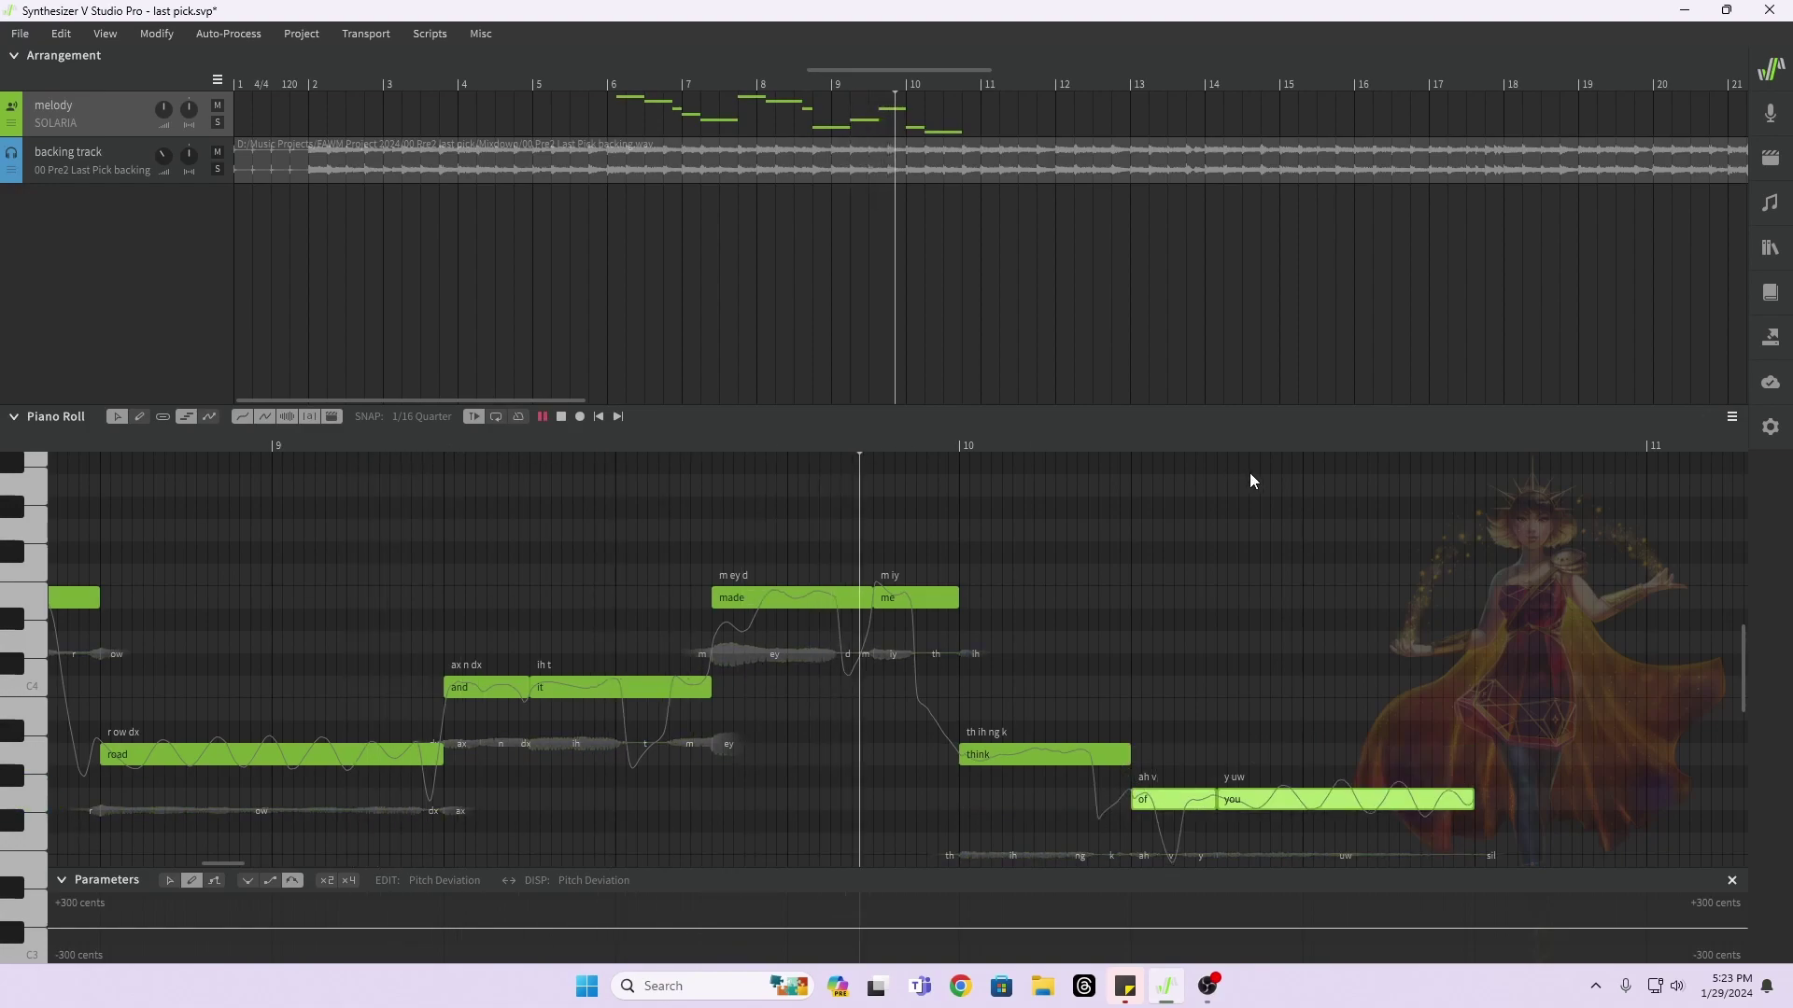
key(space)
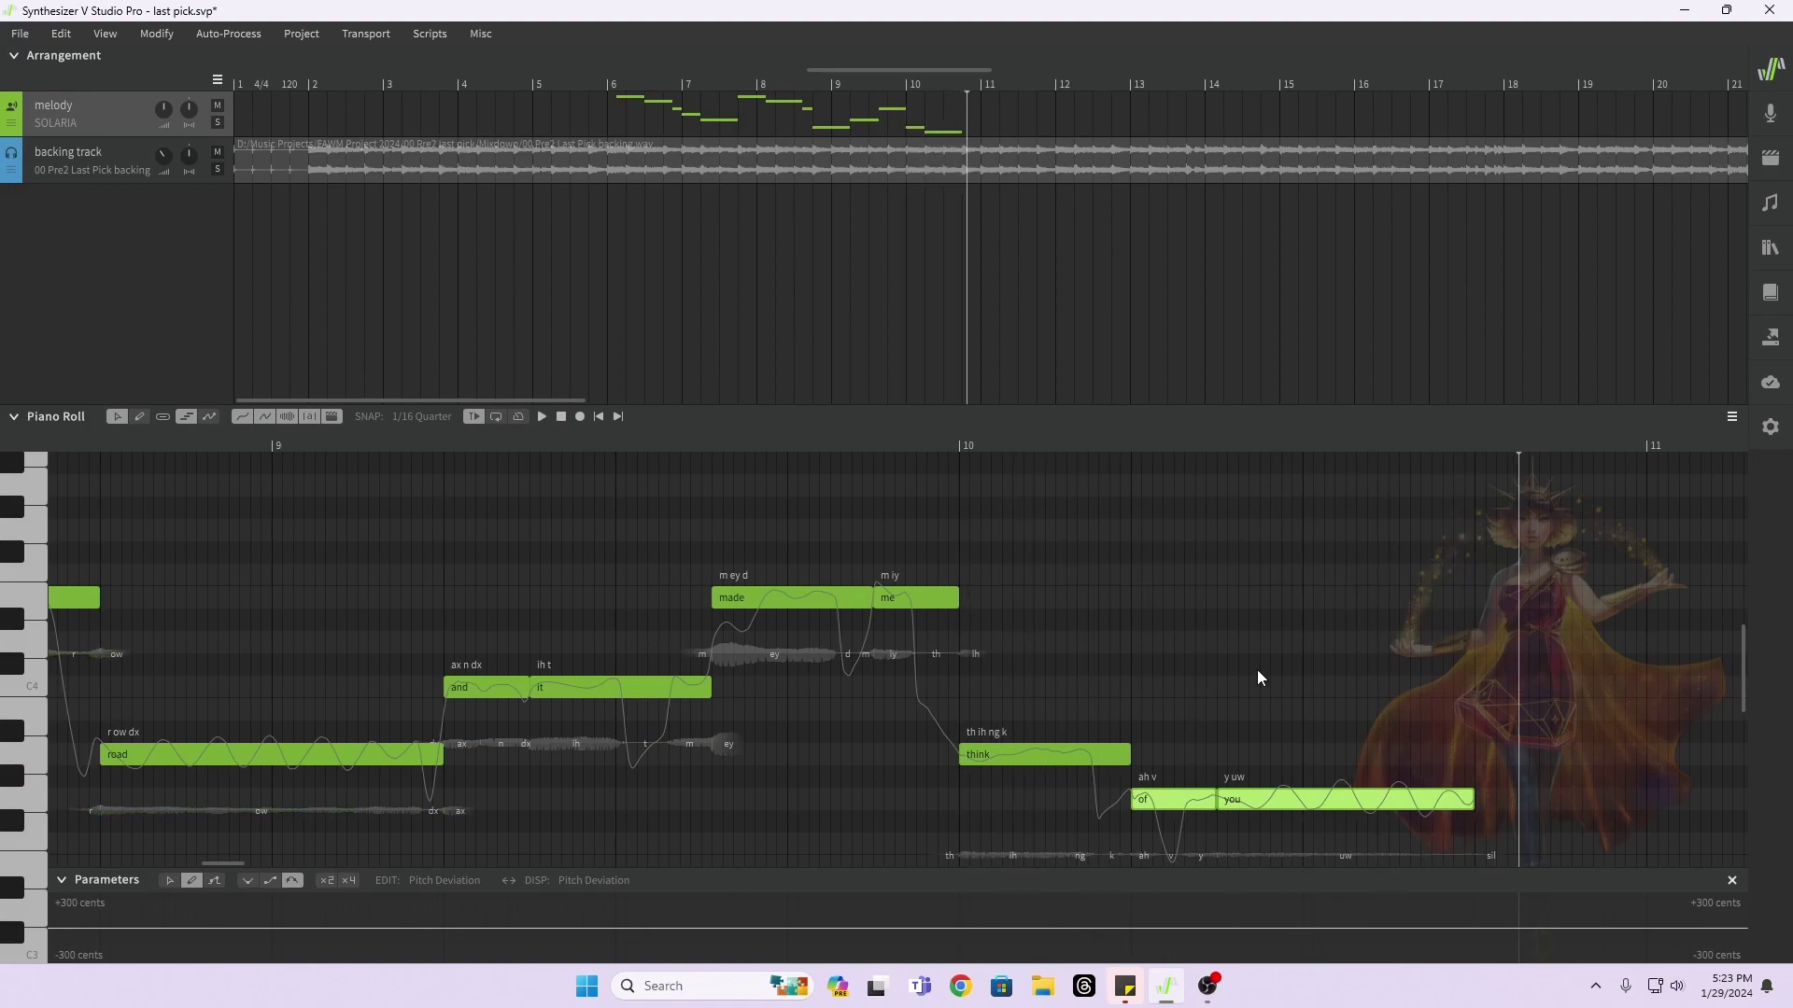
drag(1187, 808, 1361, 808)
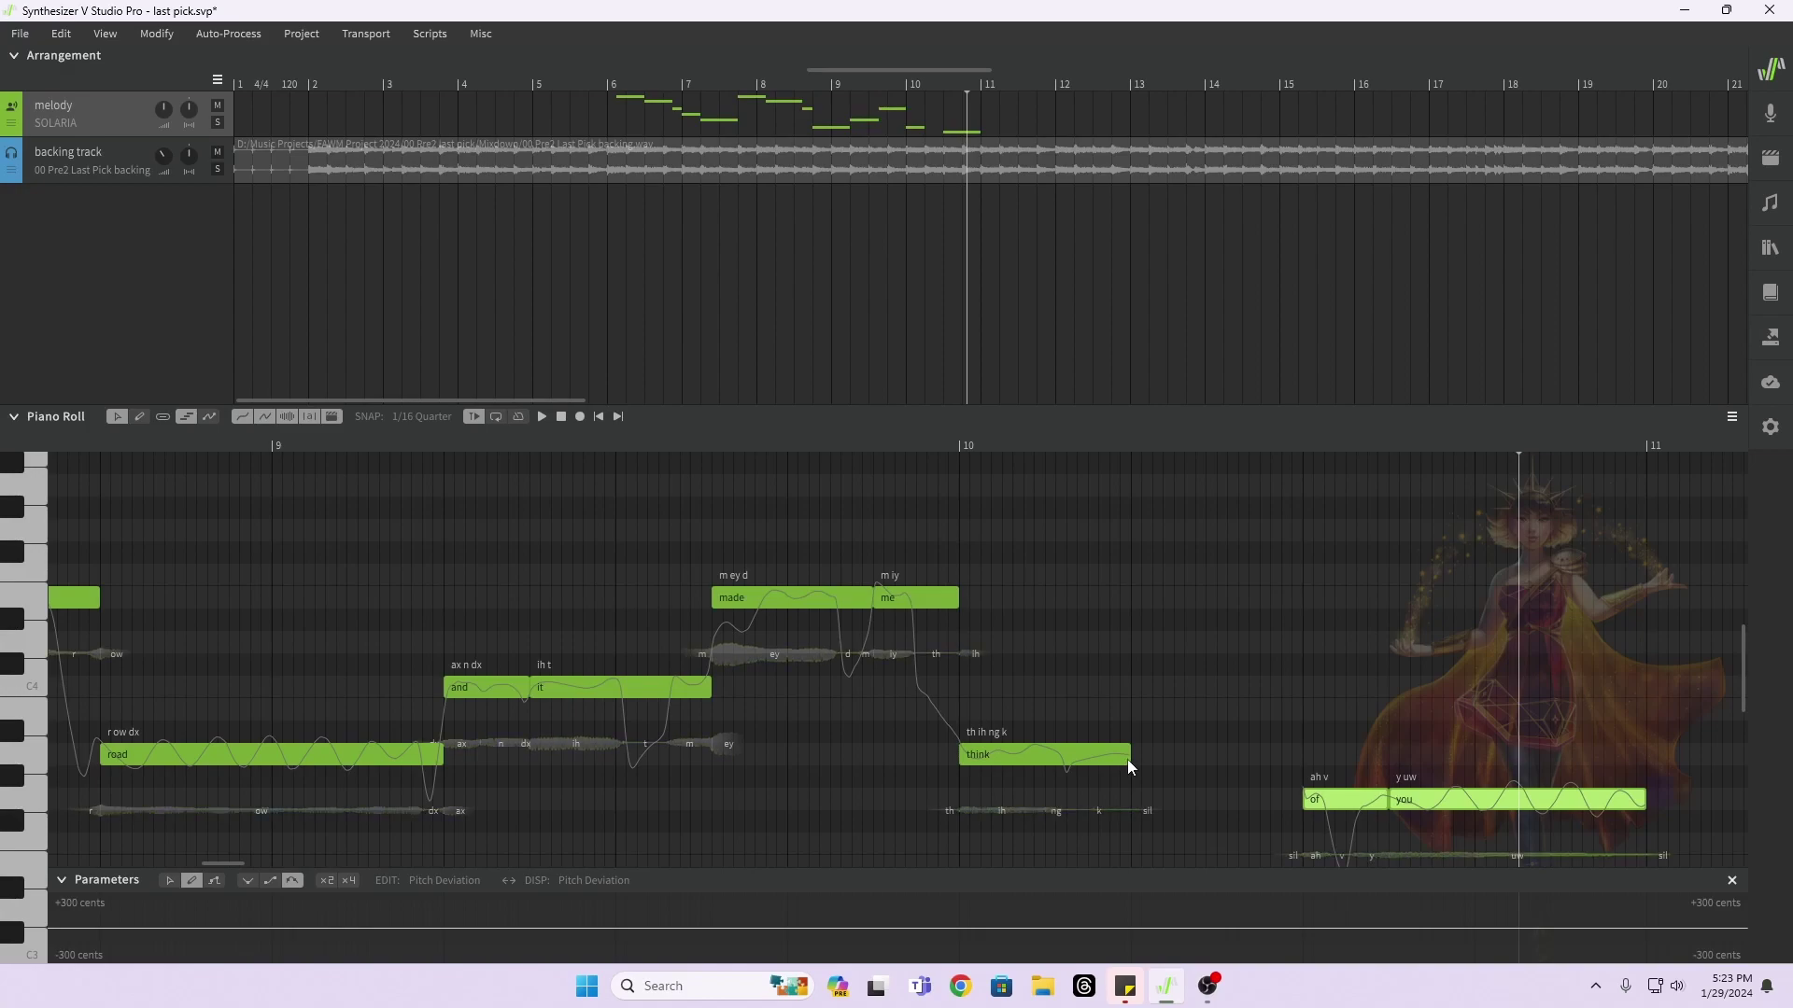
drag(1130, 759, 1303, 761)
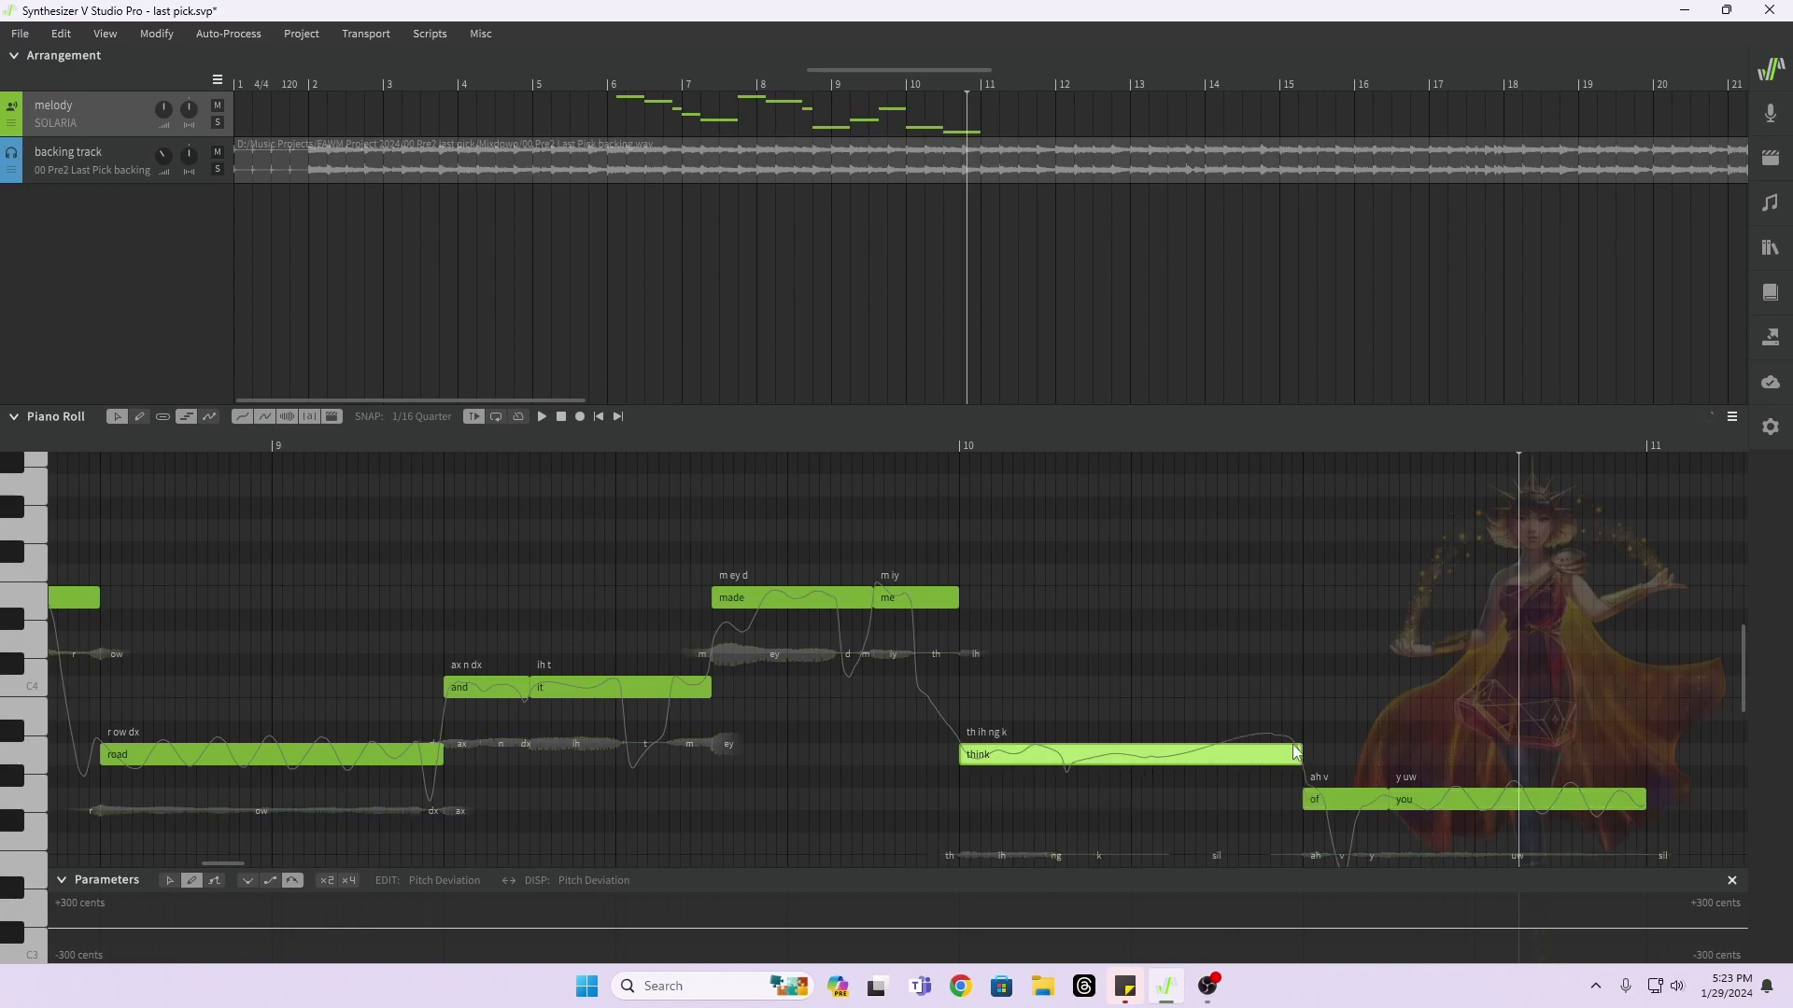
Step: Play the melody from just before bar 6 through the "made me think" passage
click(601, 86)
key(space)
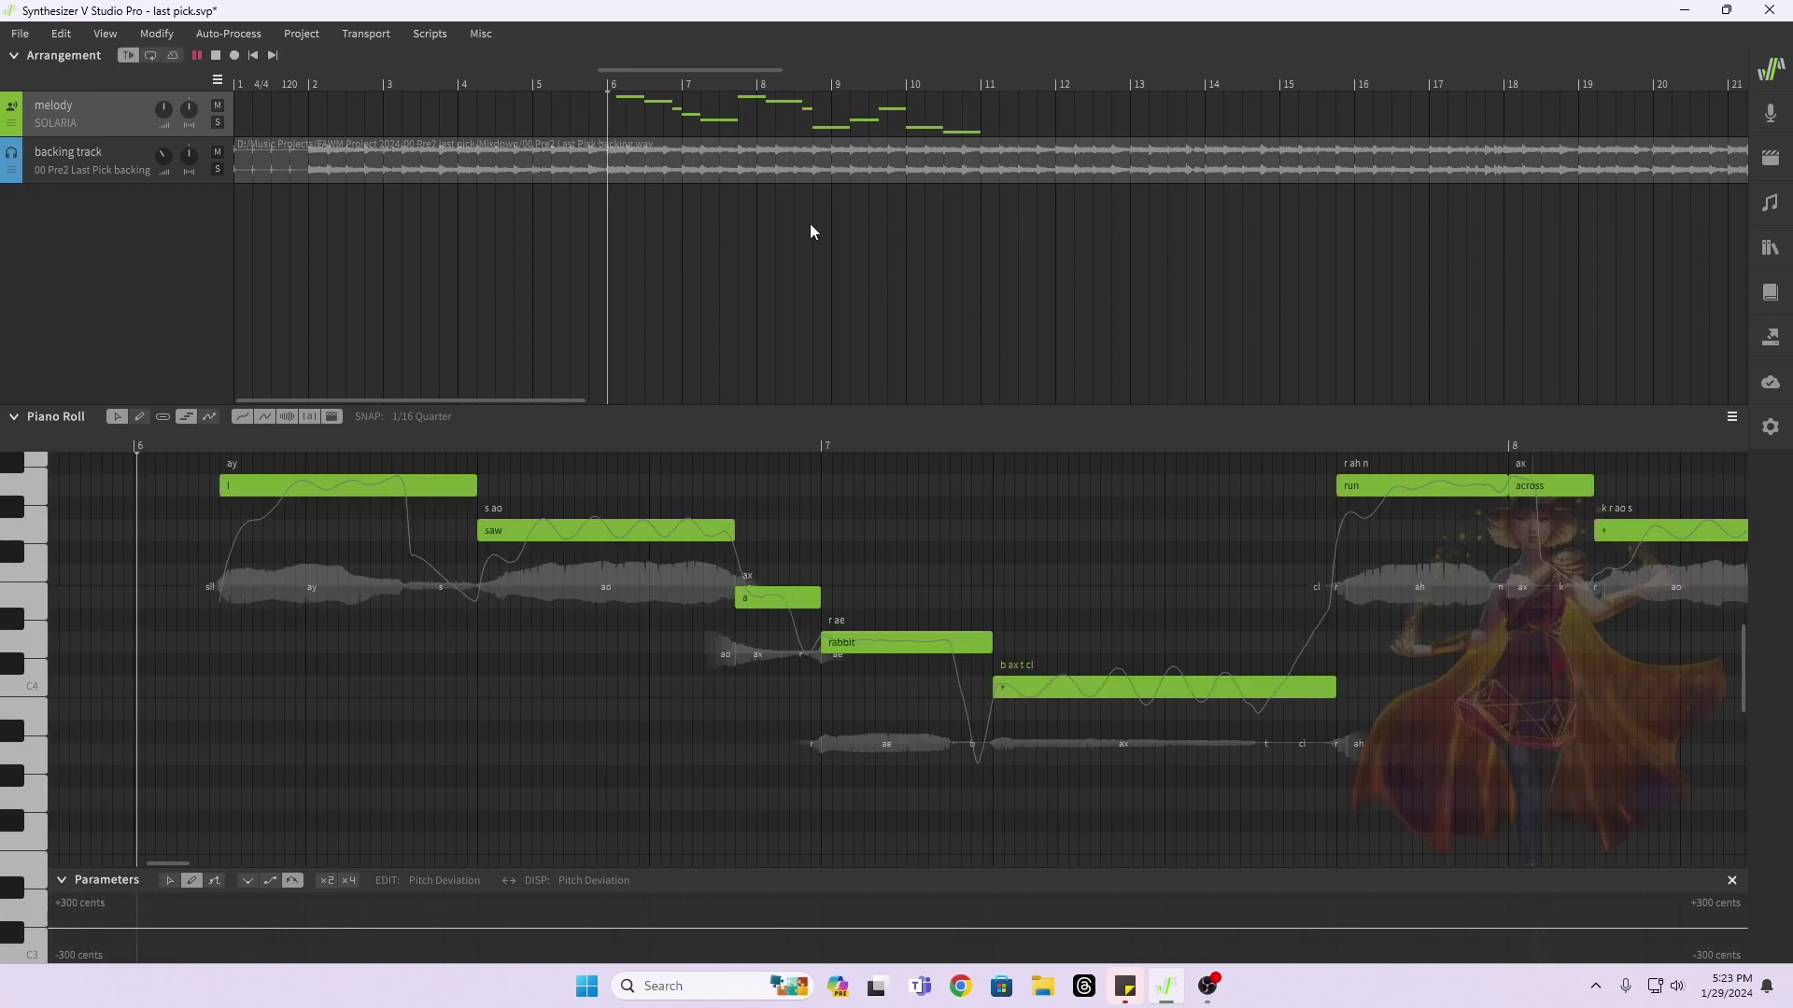
scroll(919, 511, up, 1)
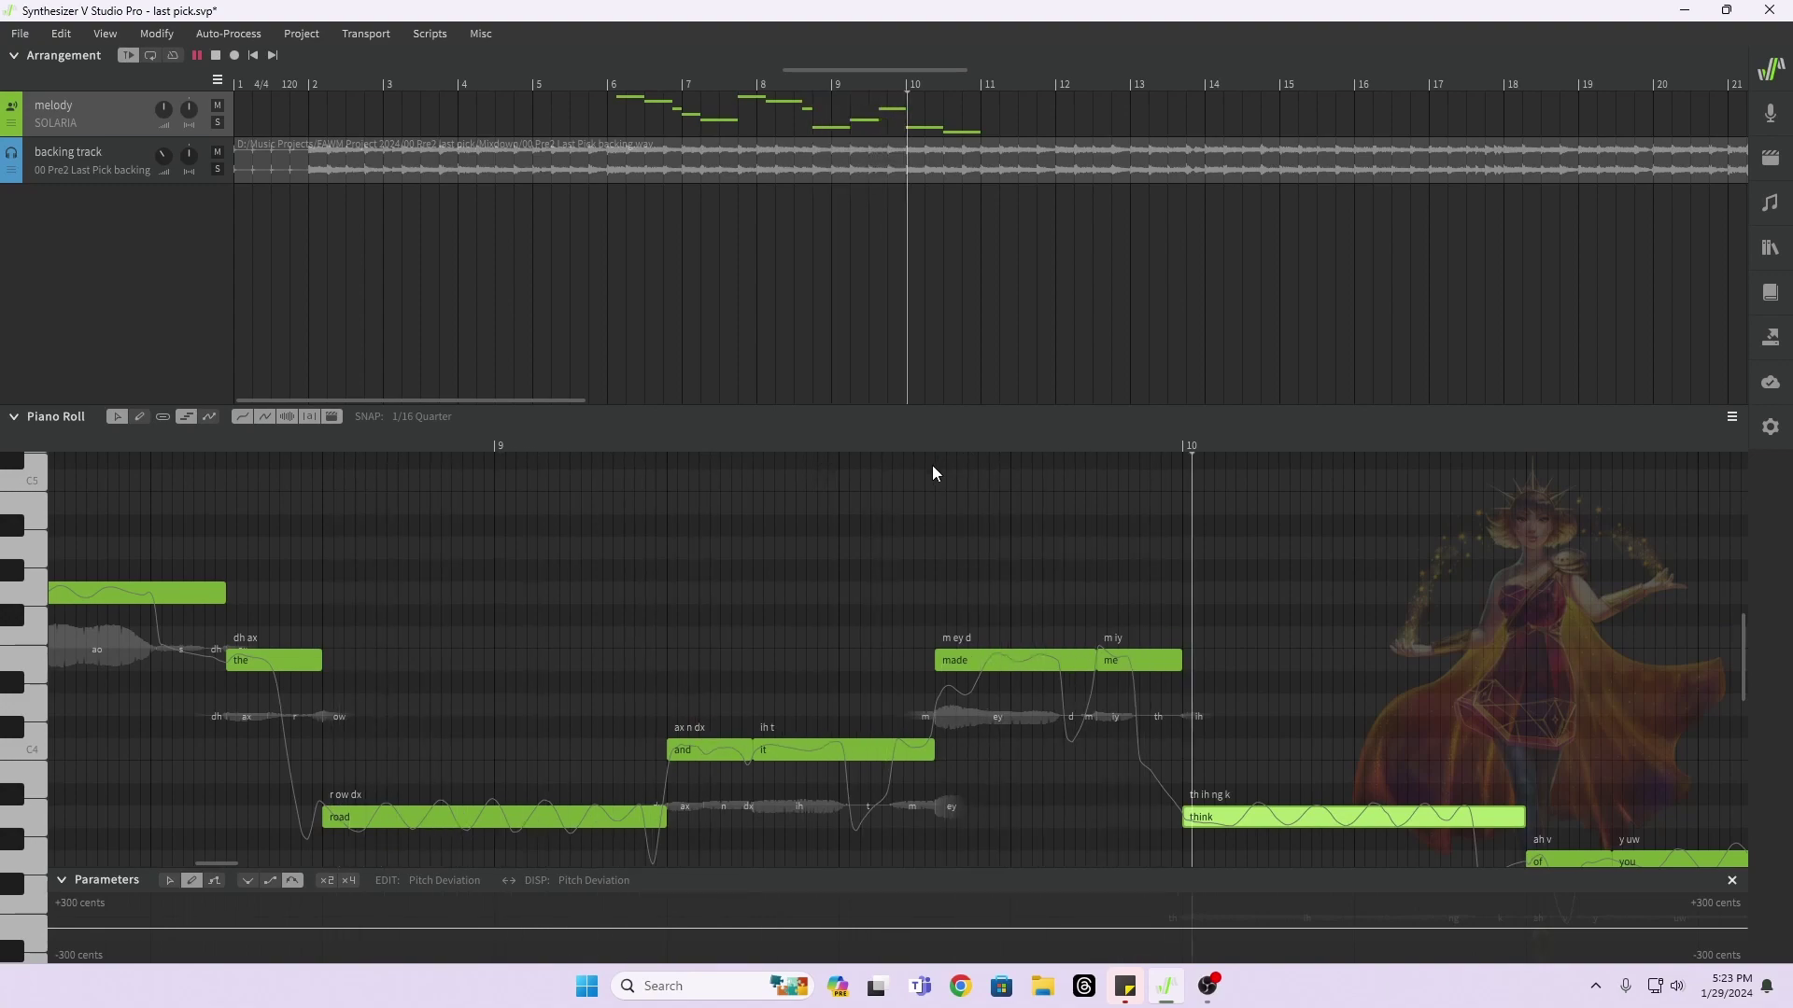
key(space)
Step: Shift the notes from "and" through "you" two beats later and play the melody from just before bar 6
scroll(731, 581, down, 1)
drag(728, 560, 1632, 878)
drag(702, 716, 1027, 688)
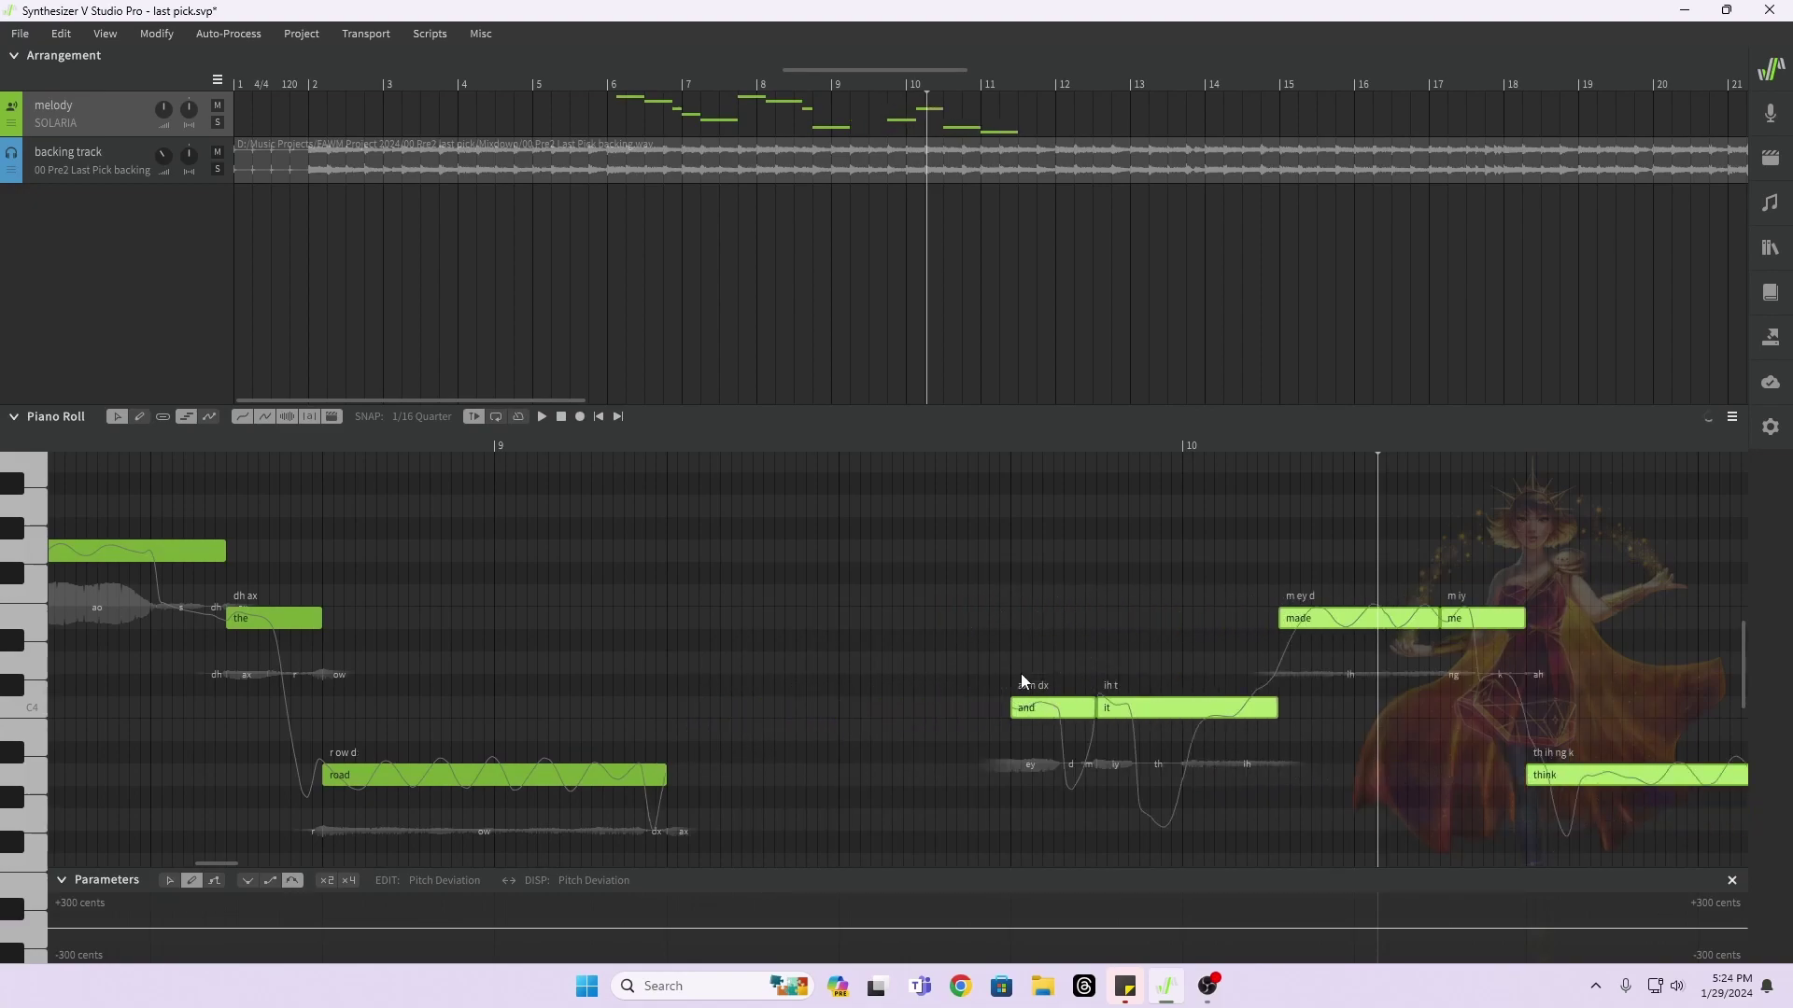
click(598, 77)
key(space)
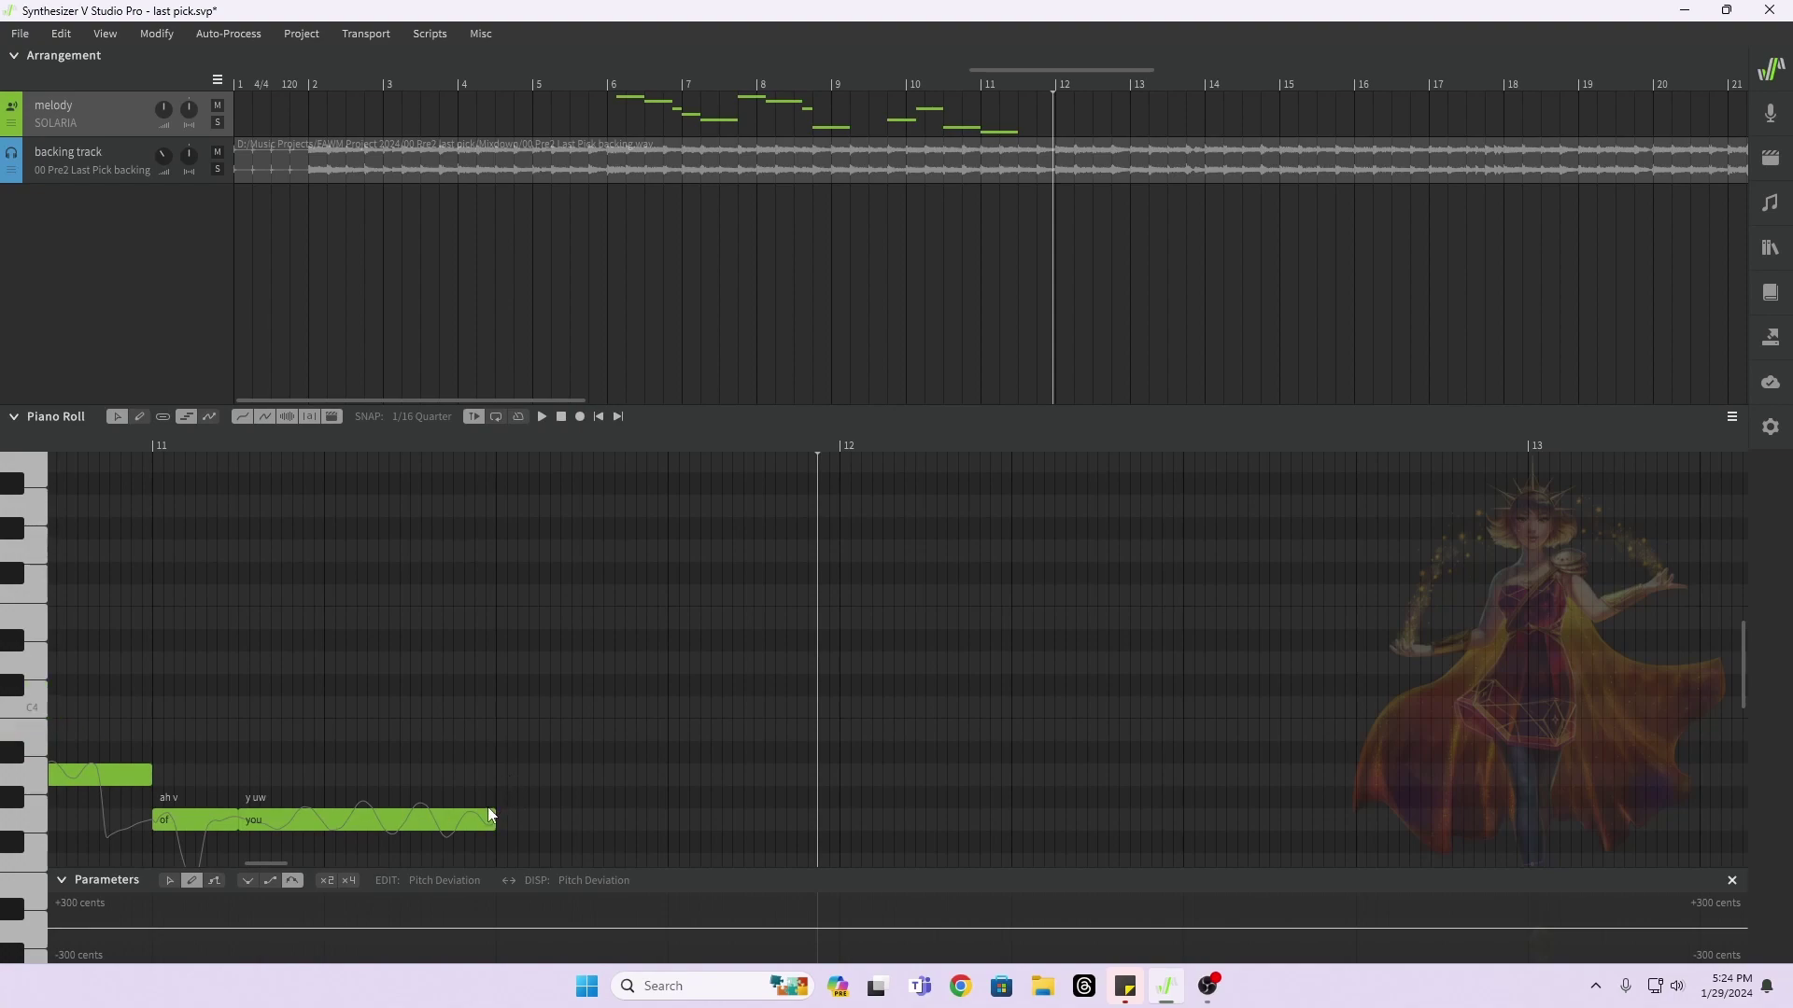
Step: Add a half-note "-" continuation on C4 directly after "you" and play from just before bar 11
drag(498, 710, 838, 707)
text(-)
key(Return)
click(85, 440)
key(space)
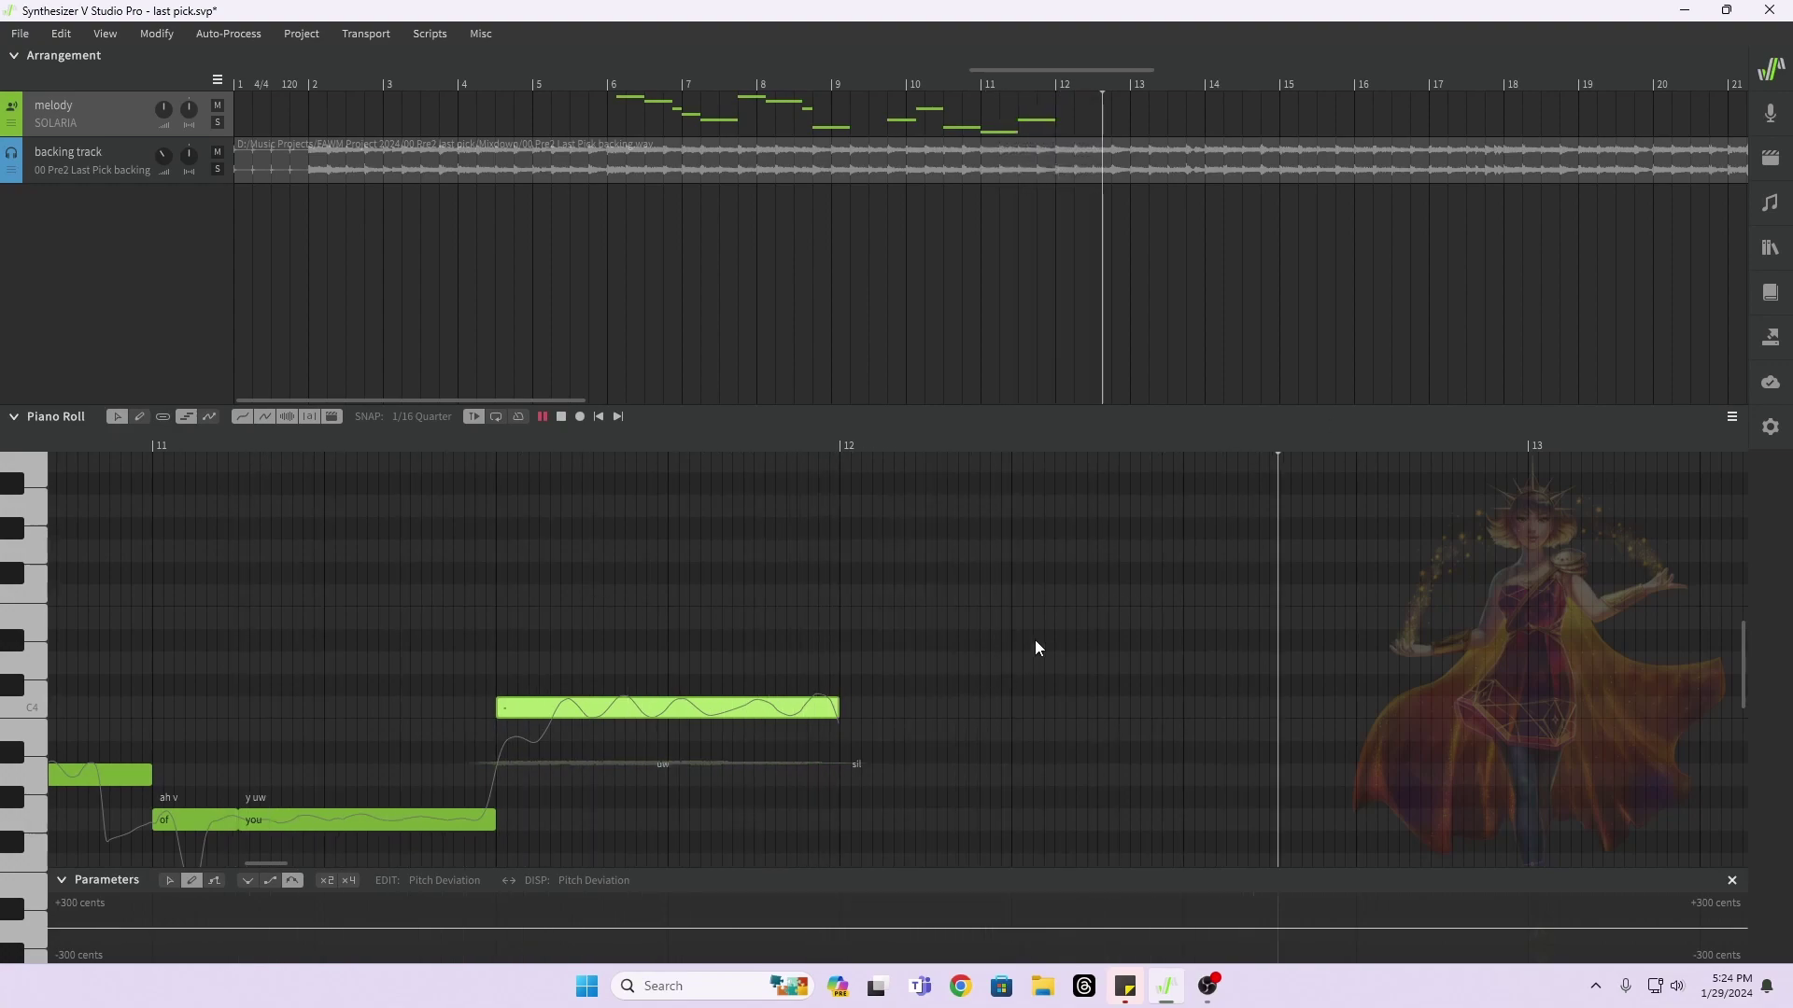
key(space)
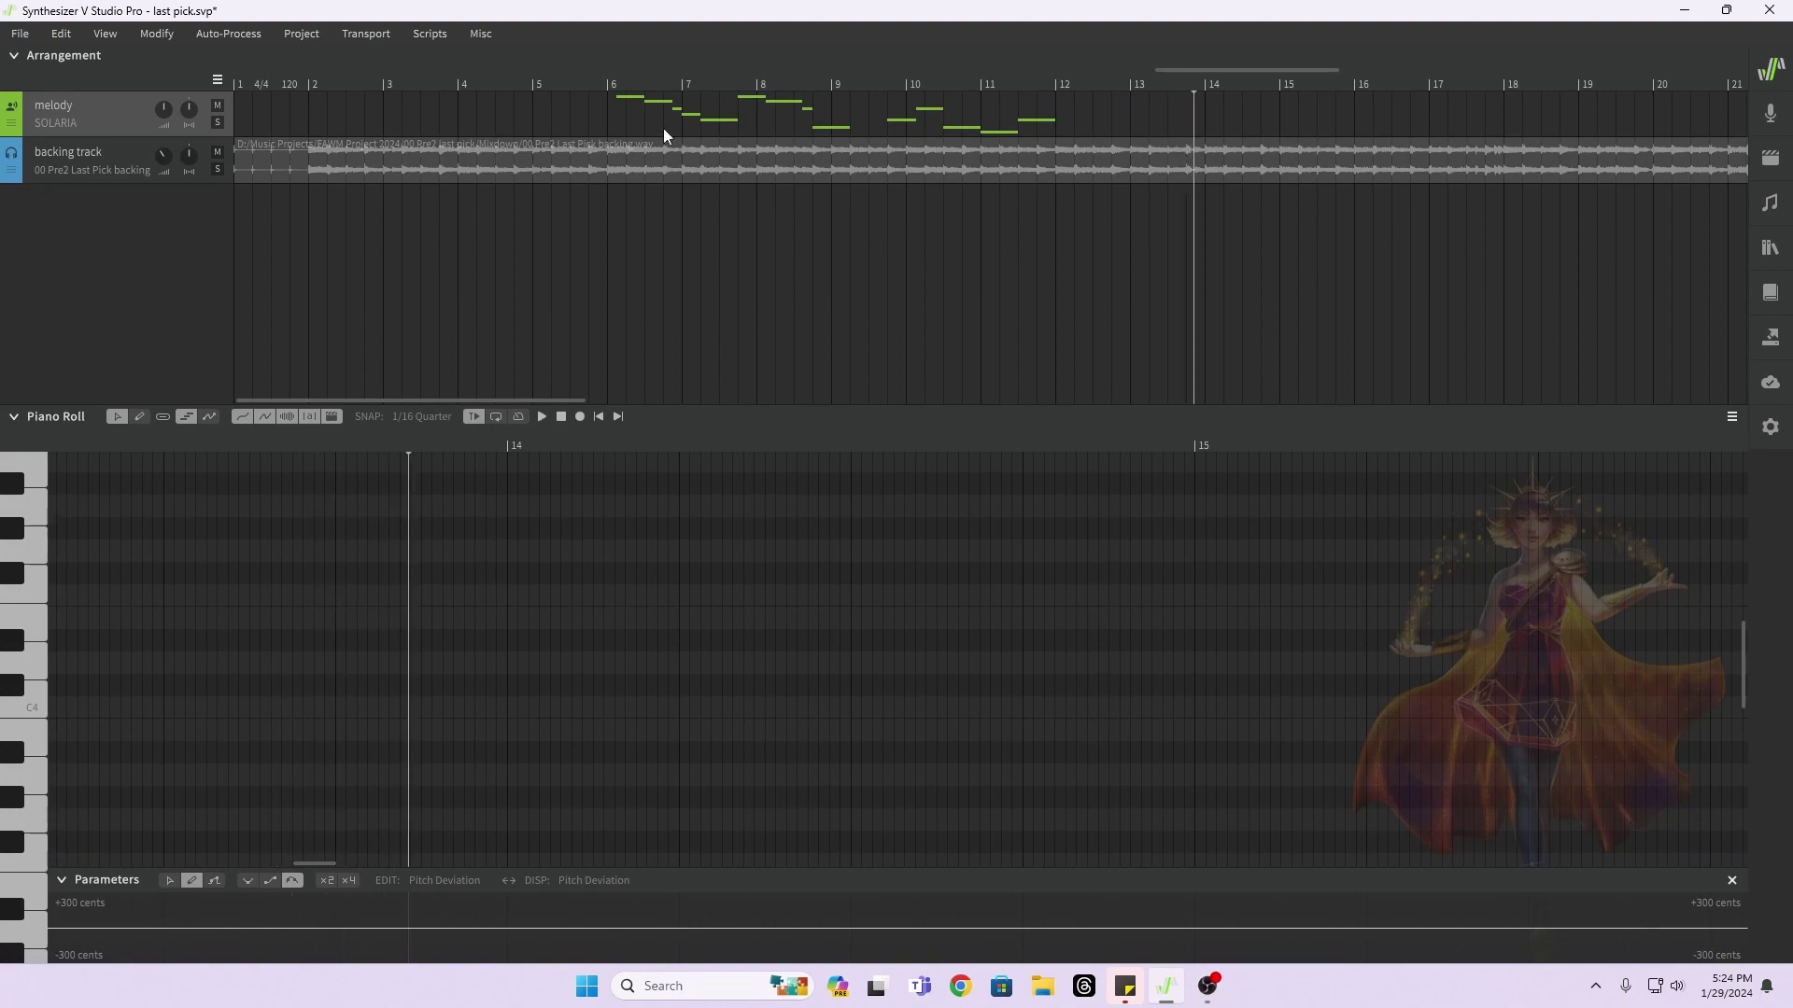
Step: Play the whole vocal melody with the backing track from just before bar 6
click(605, 82)
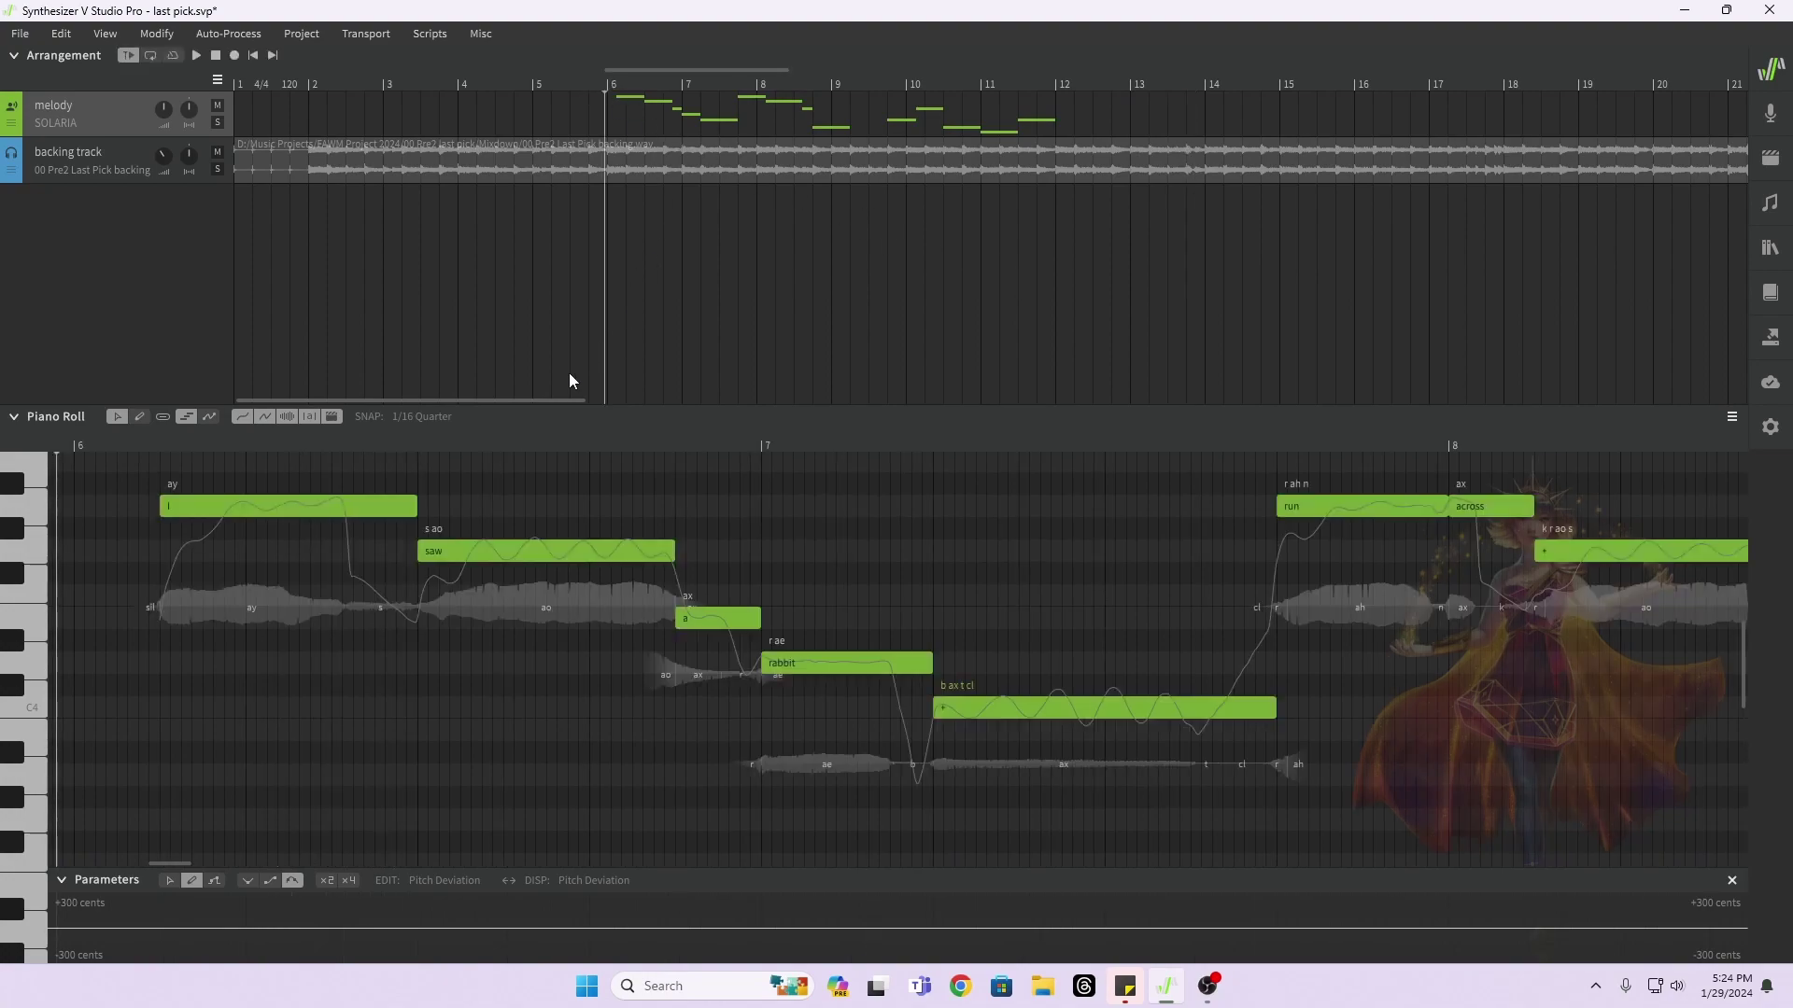
key(space)
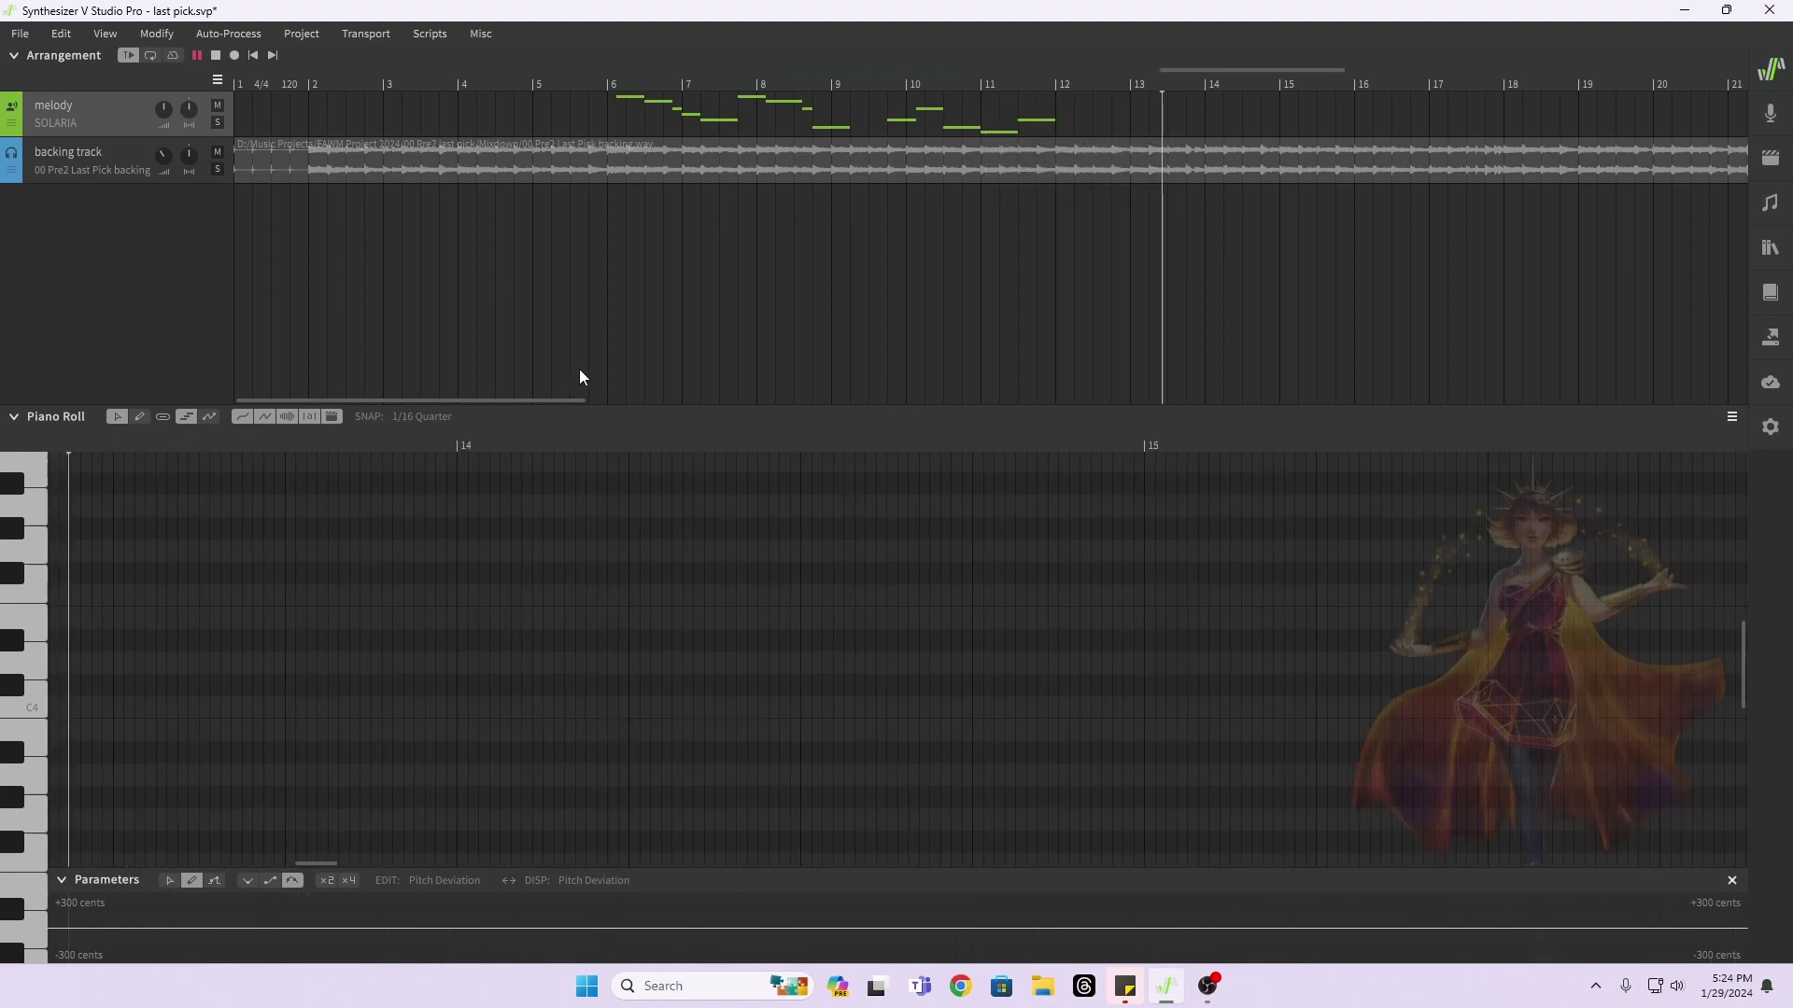
key(space)
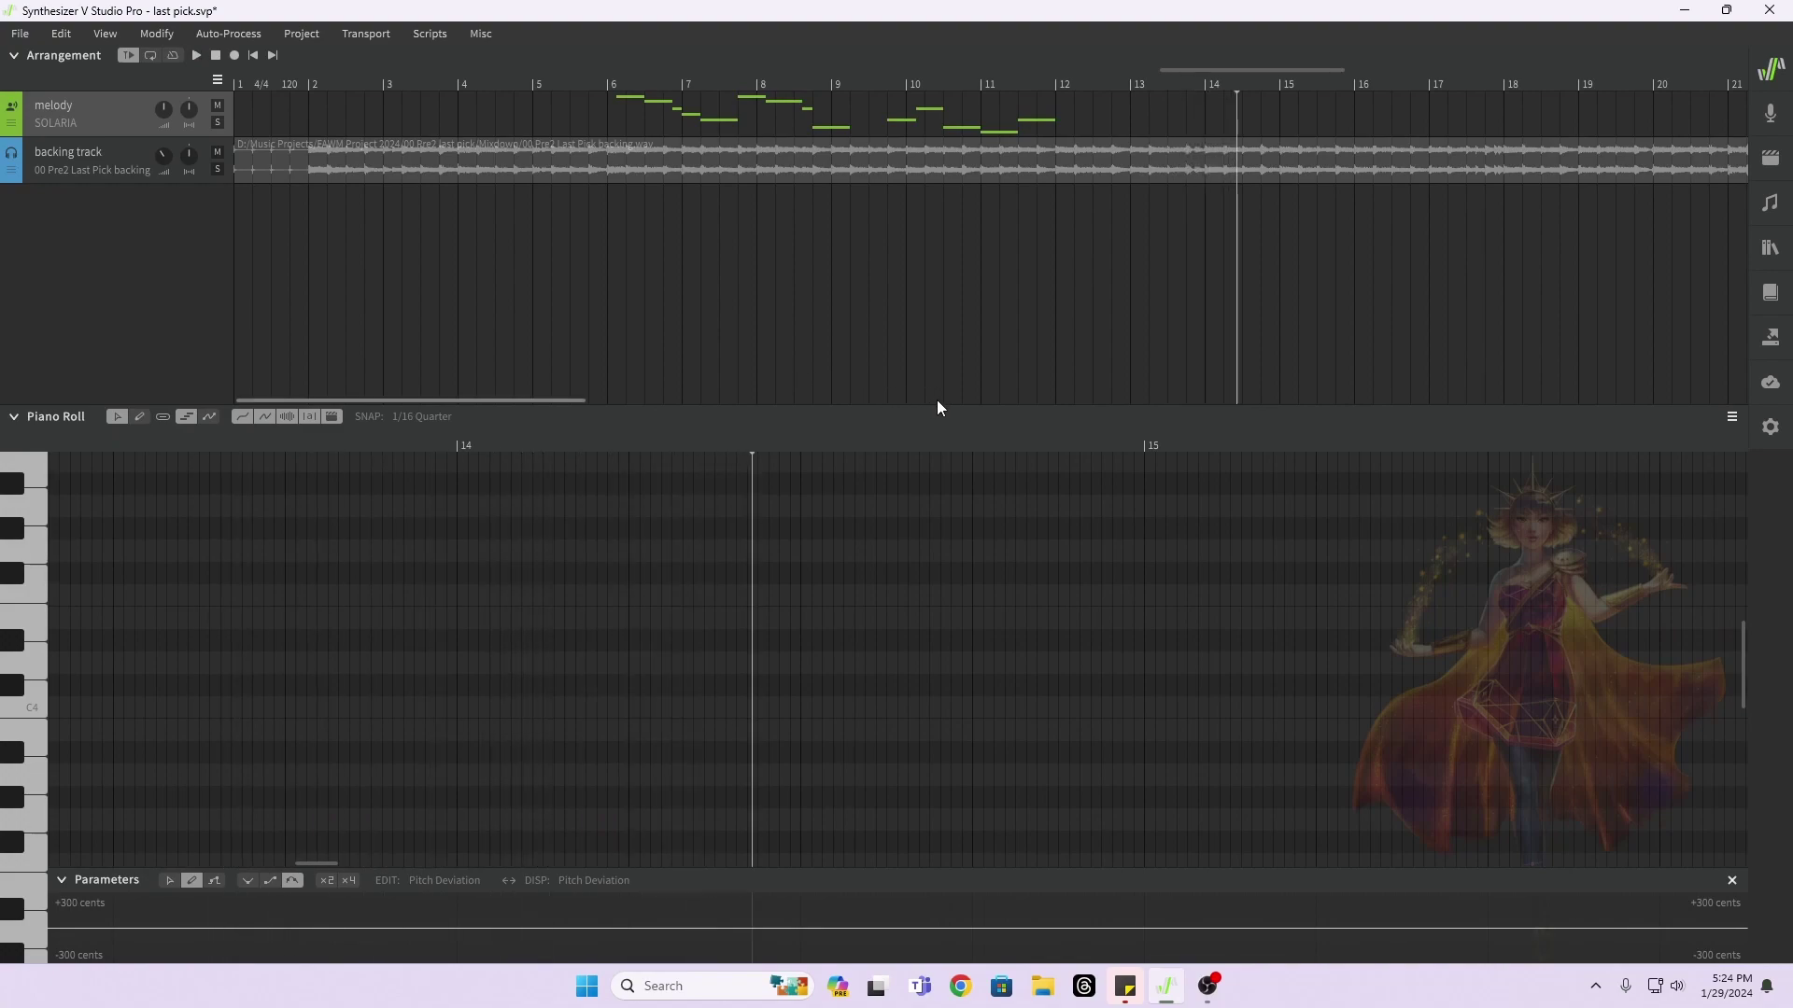